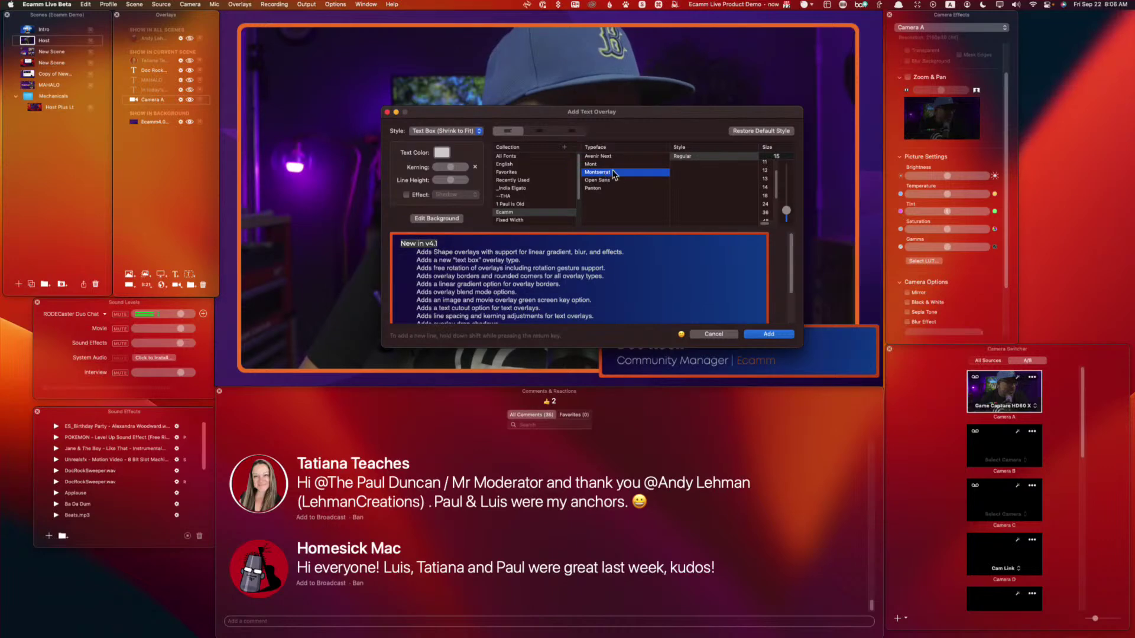
Step: Set the "New in v4.1" heading to the Mont SemiBold font at size 20
{"action": "left_click", "coordinate": [598, 165]}
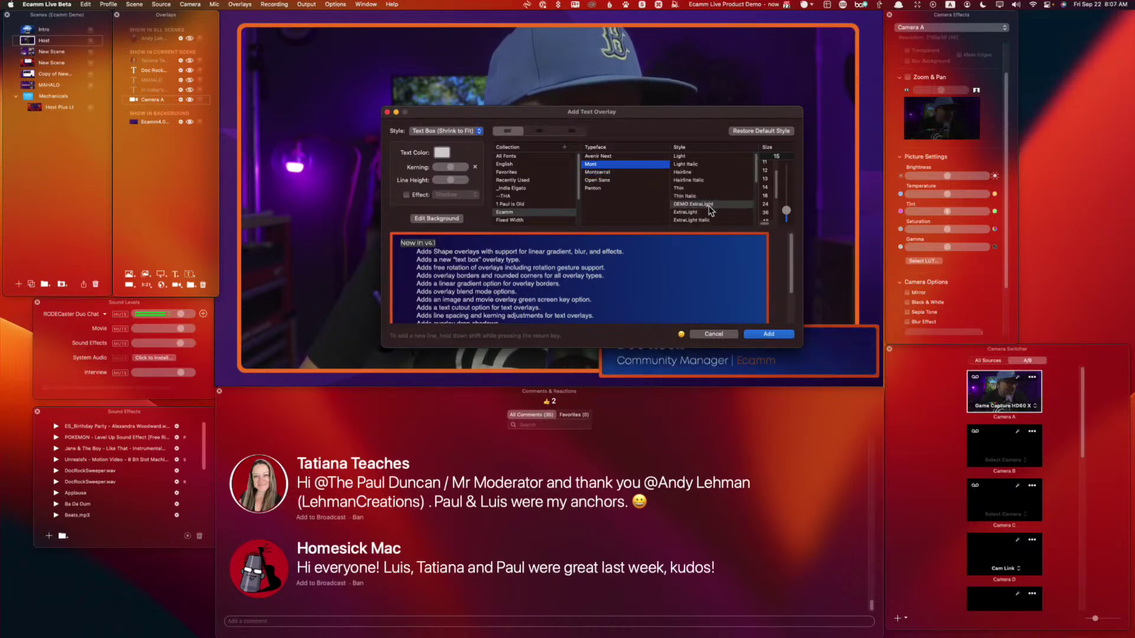
{"action": "scroll", "coordinate": [695, 195], "scroll_direction": "down", "scroll_amount": 2}
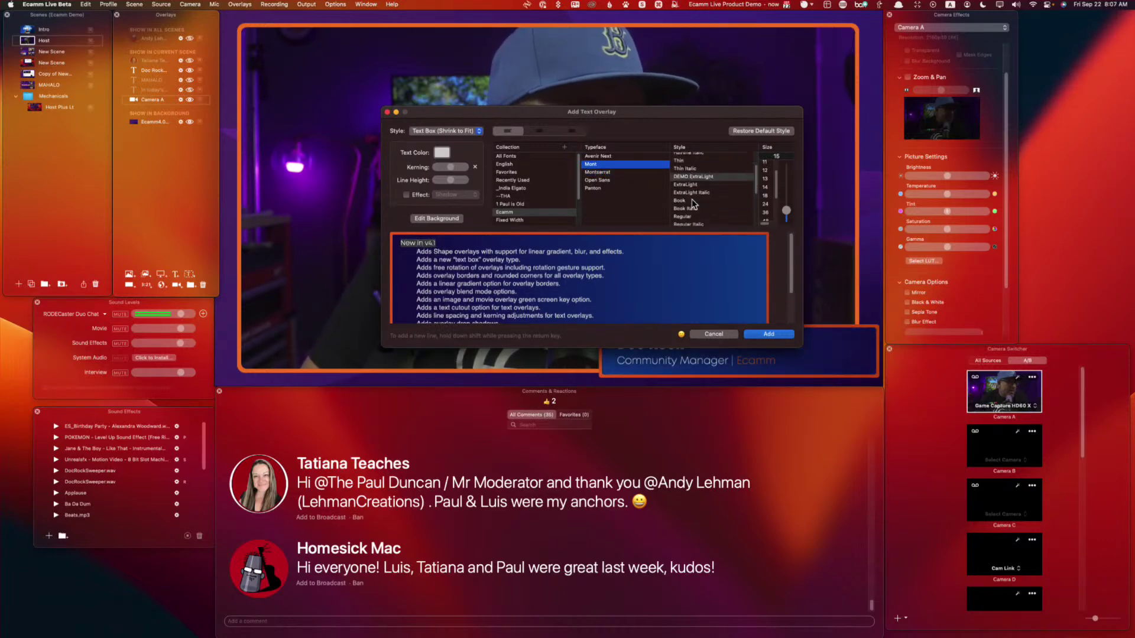
{"action": "scroll", "coordinate": [695, 204], "scroll_direction": "down", "scroll_amount": 3}
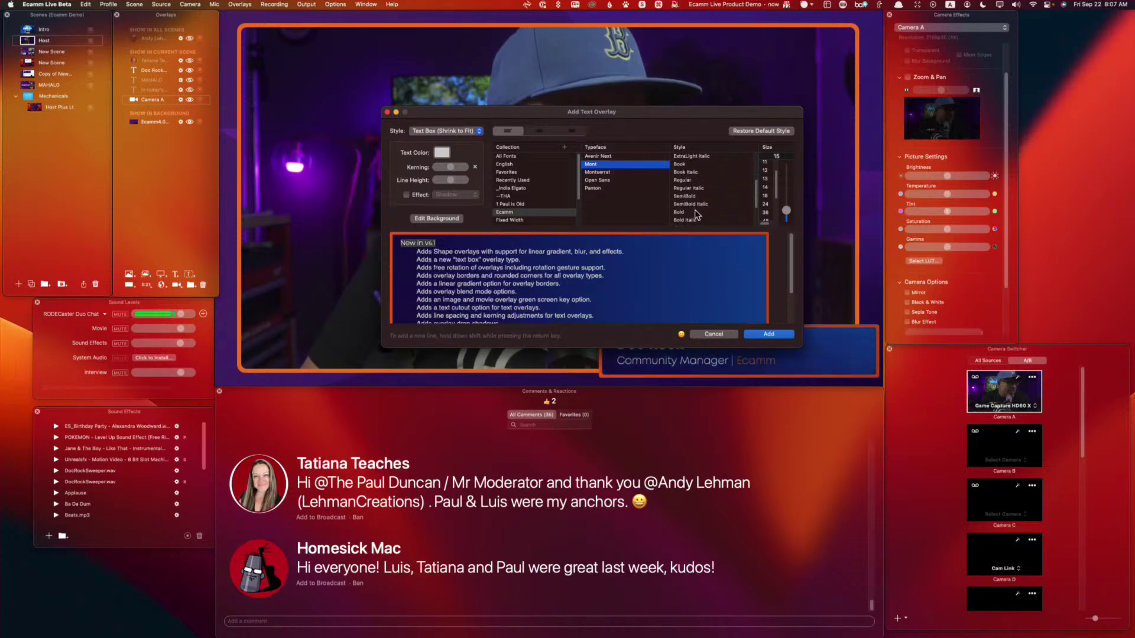
{"action": "left_click", "coordinate": [689, 196]}
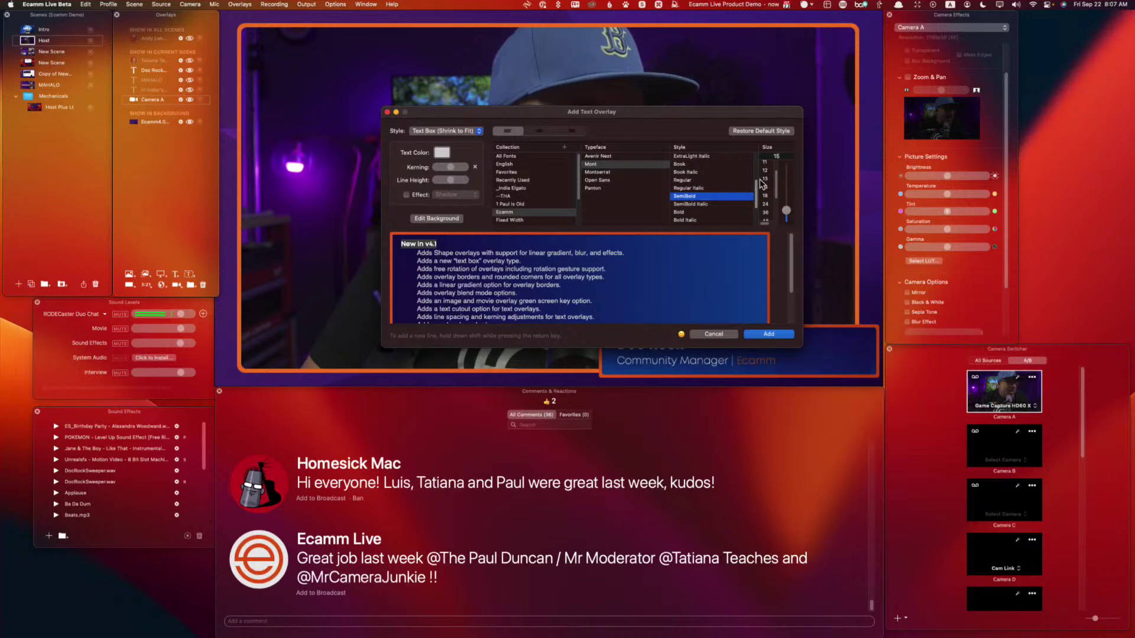
{"action": "left_click_drag", "start_coordinate": [787, 213], "coordinate": [786, 208]}
Step: Set the whole feature list below the "New in v4.1" heading to the Mont Thin font
{"action": "scroll", "coordinate": [664, 279], "scroll_direction": "down", "scroll_amount": 10}
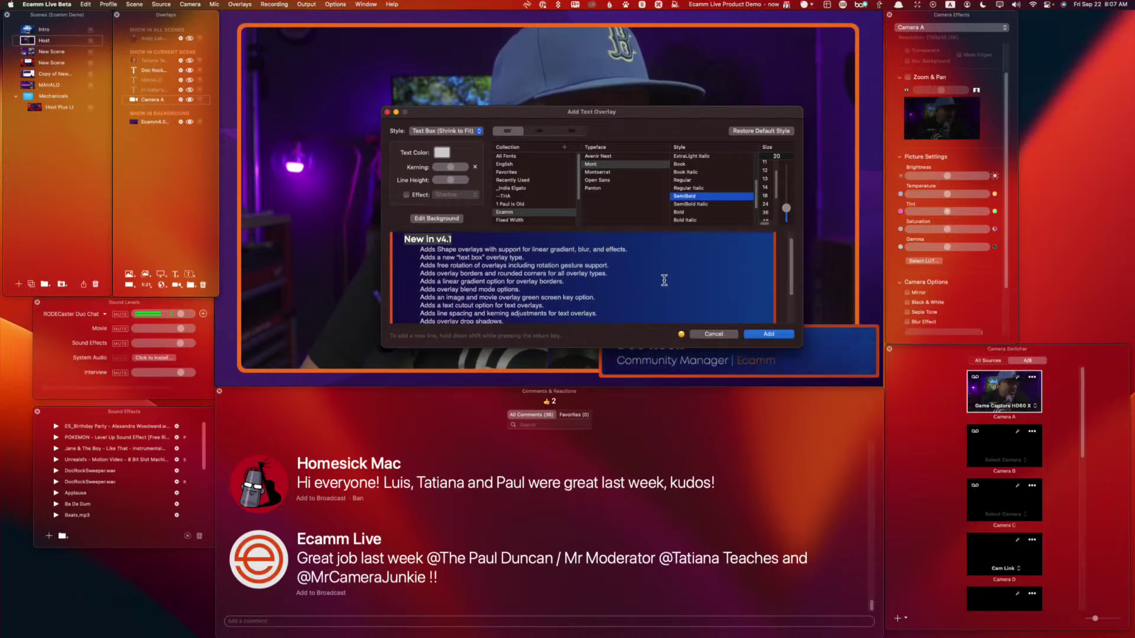
{"action": "scroll", "coordinate": [664, 279], "scroll_direction": "down", "scroll_amount": 8}
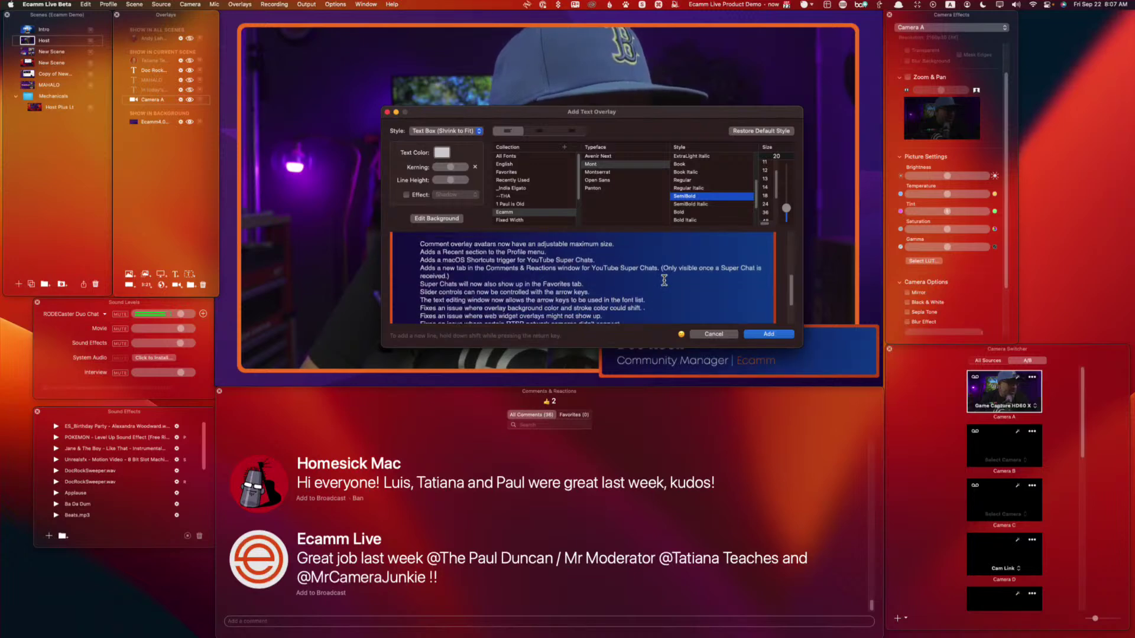
{"action": "scroll", "coordinate": [664, 280], "scroll_direction": "up", "scroll_amount": 15}
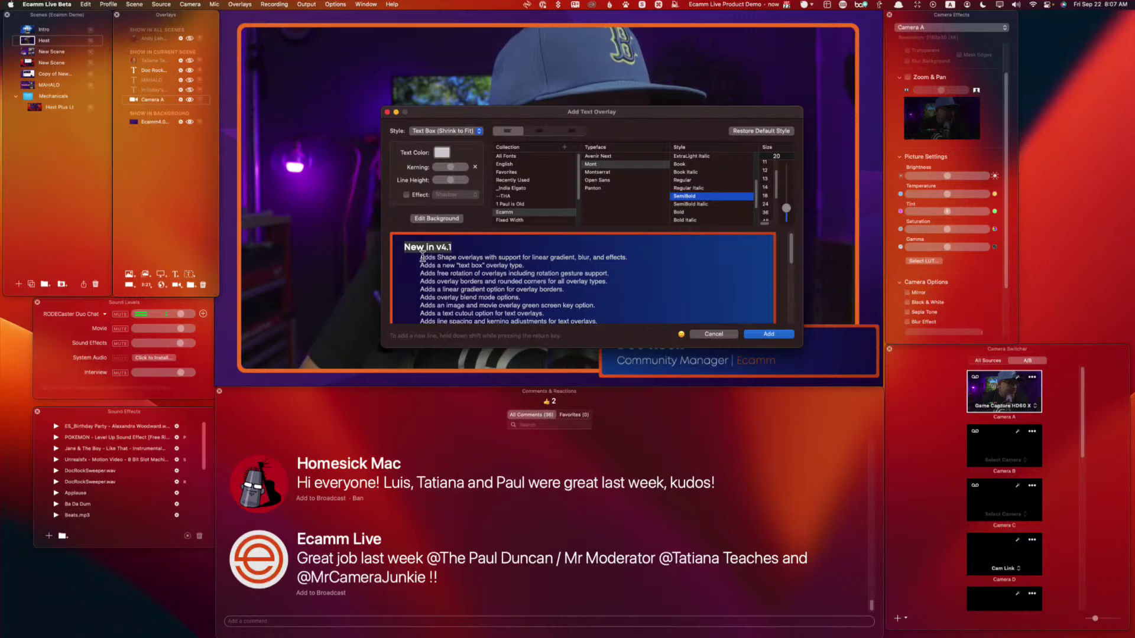
{"action": "left_click_drag", "start_coordinate": [420, 257], "coordinate": [556, 366]}
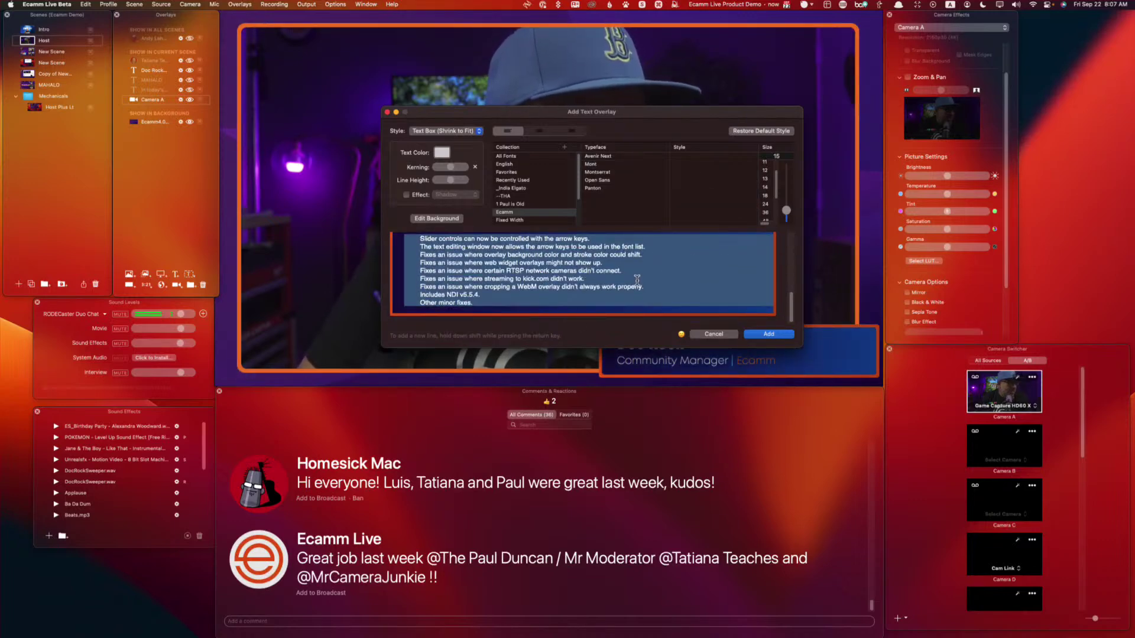
{"action": "left_click", "coordinate": [596, 165]}
{"action": "left_click", "coordinate": [693, 190]}
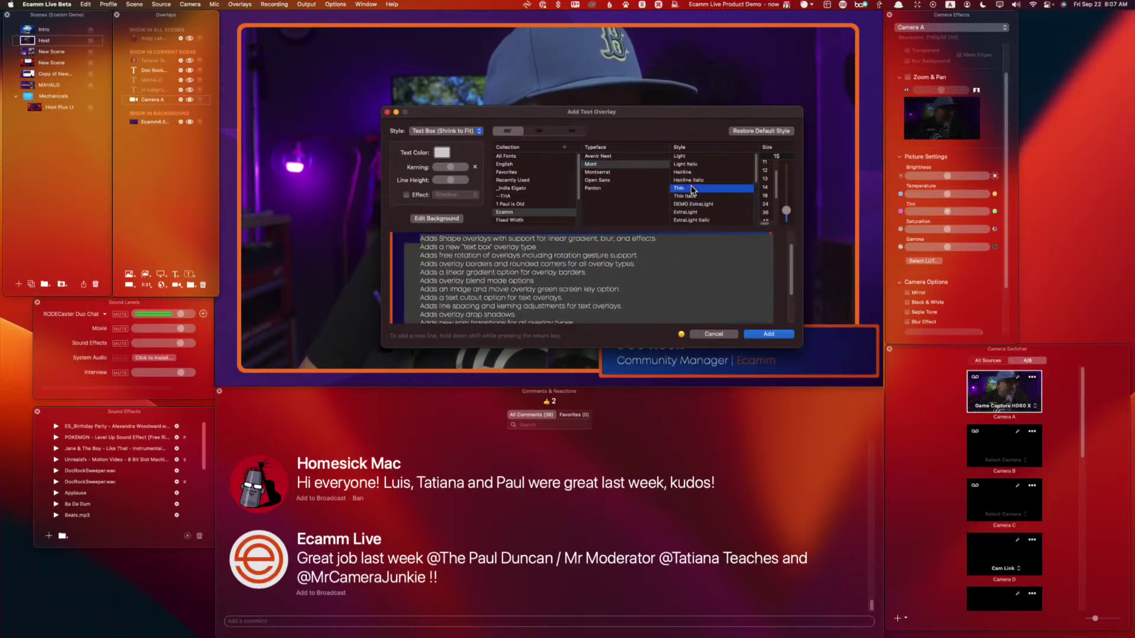
{"action": "scroll", "coordinate": [641, 272], "scroll_direction": "up", "scroll_amount": 2}
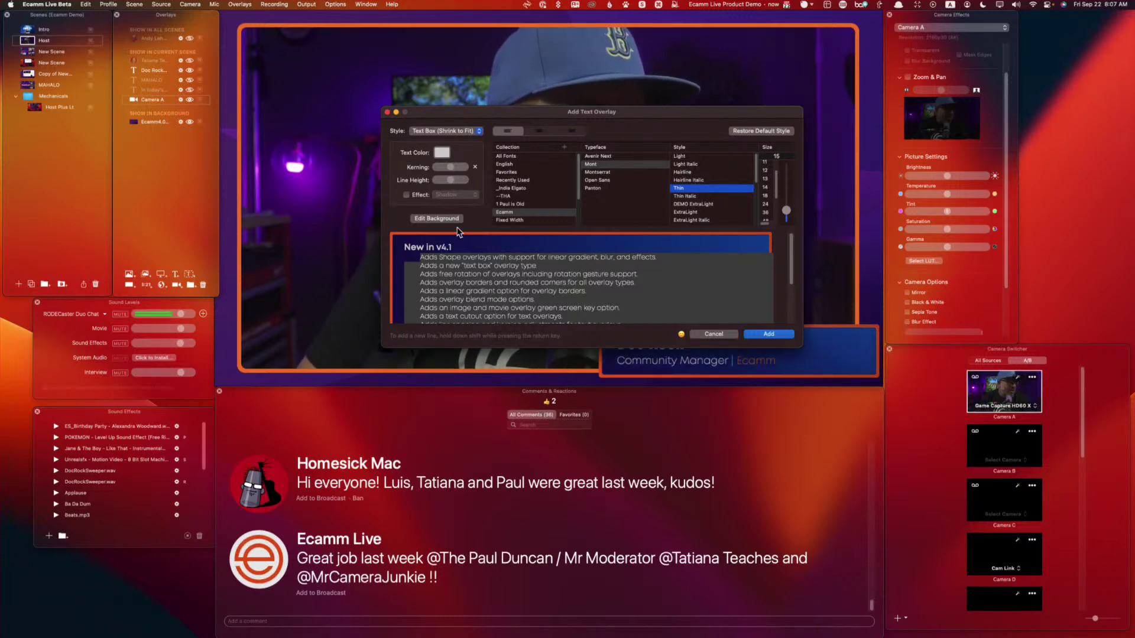
Step: Add the text overlay to the scene and place it in the lower-left area of the camera frame
{"action": "left_click", "coordinate": [760, 337]}
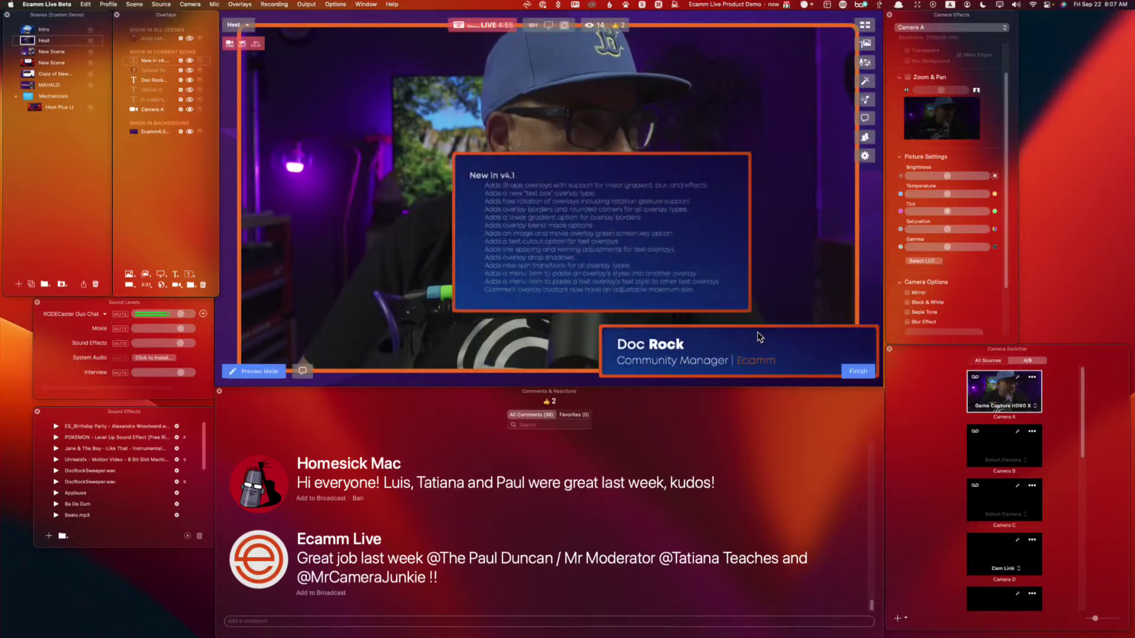
{"action": "left_click_drag", "start_coordinate": [616, 261], "coordinate": [426, 312]}
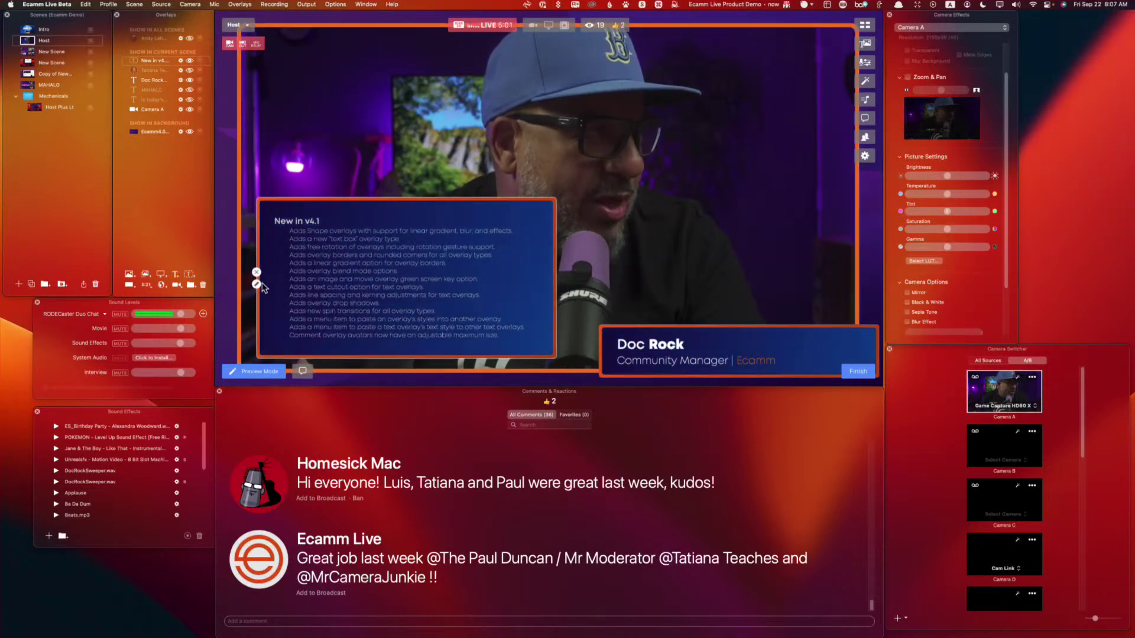
Step: Try the None and Color backgrounds on the "New in v4.1" text box, and set its background to Gradient
{"action": "left_click", "coordinate": [257, 286]}
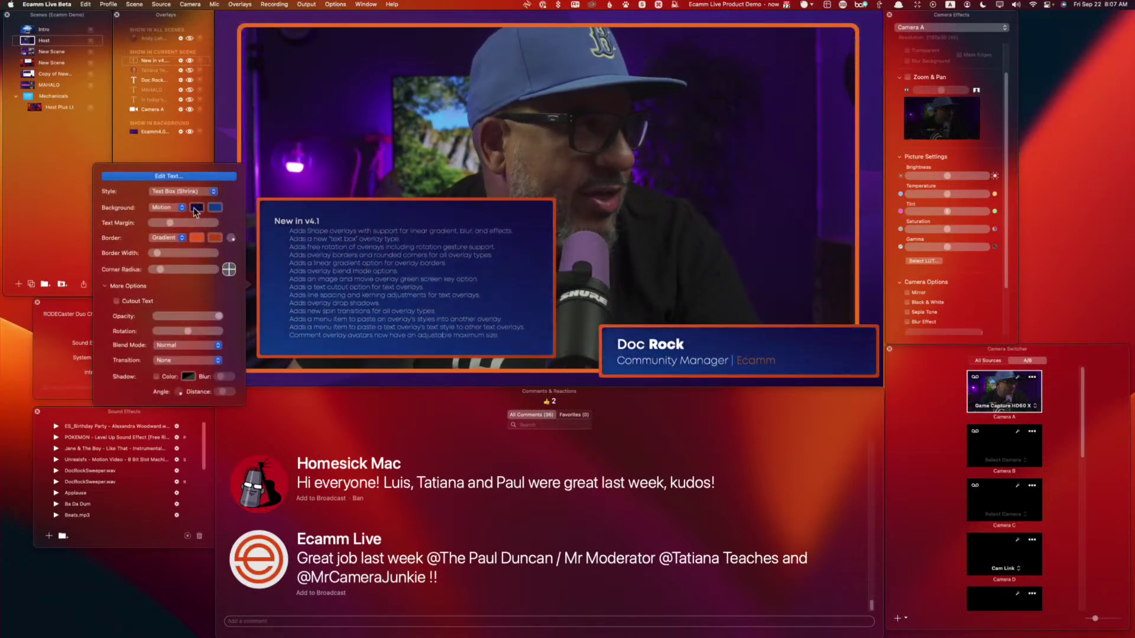
{"action": "left_click", "coordinate": [163, 208]}
{"action": "left_click", "coordinate": [168, 182]}
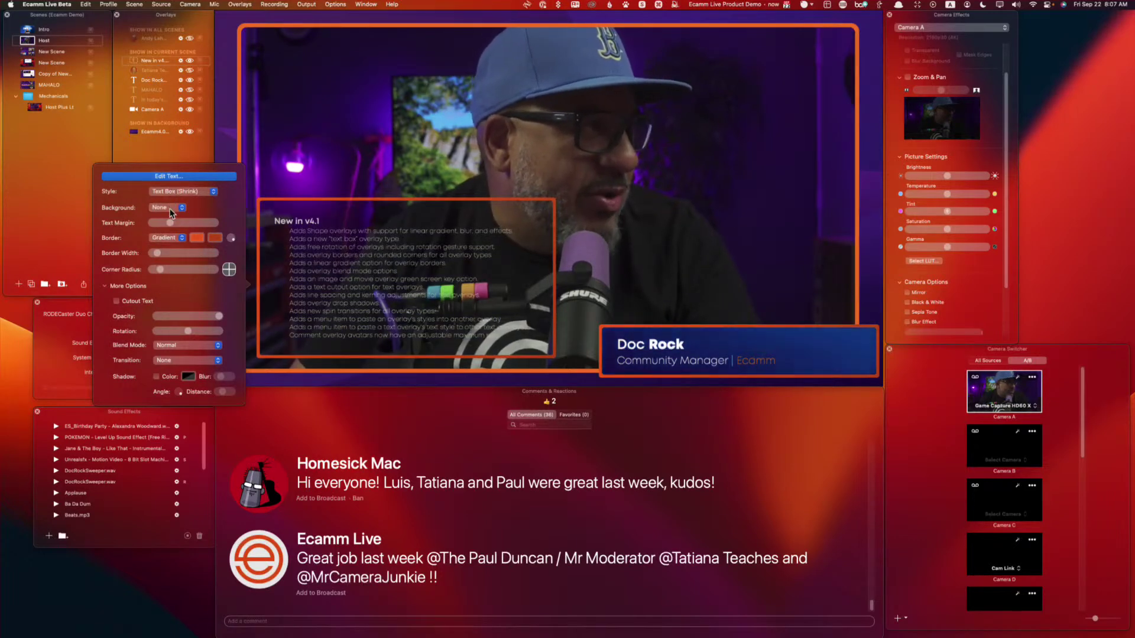
{"action": "left_click", "coordinate": [169, 208]}
{"action": "left_click", "coordinate": [170, 220]}
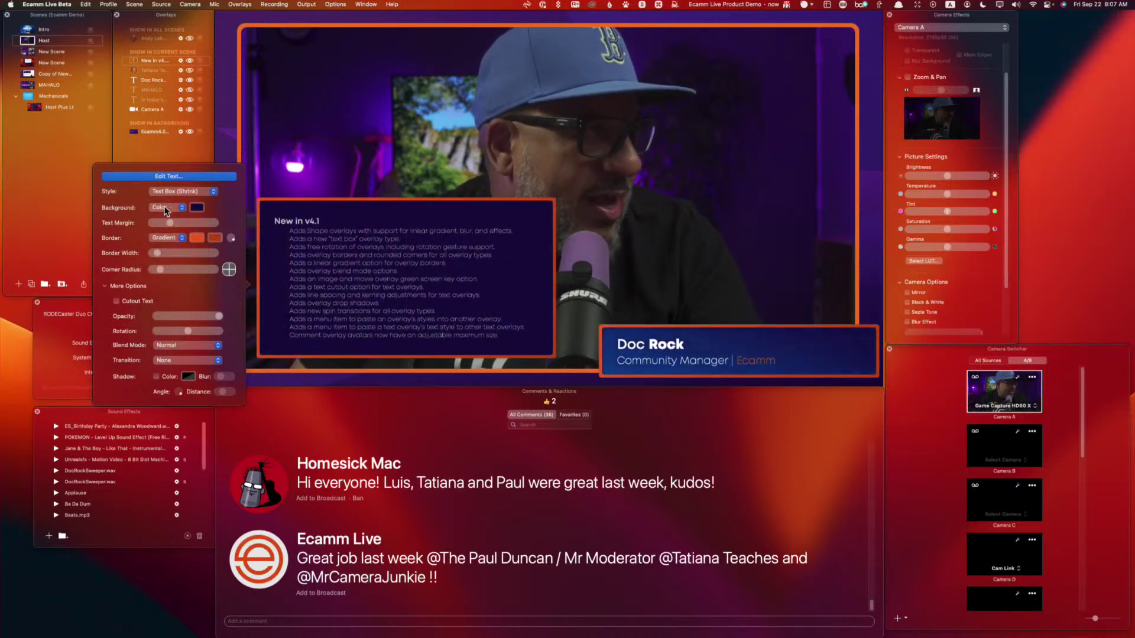
{"action": "left_click", "coordinate": [166, 208]}
{"action": "left_click", "coordinate": [168, 219]}
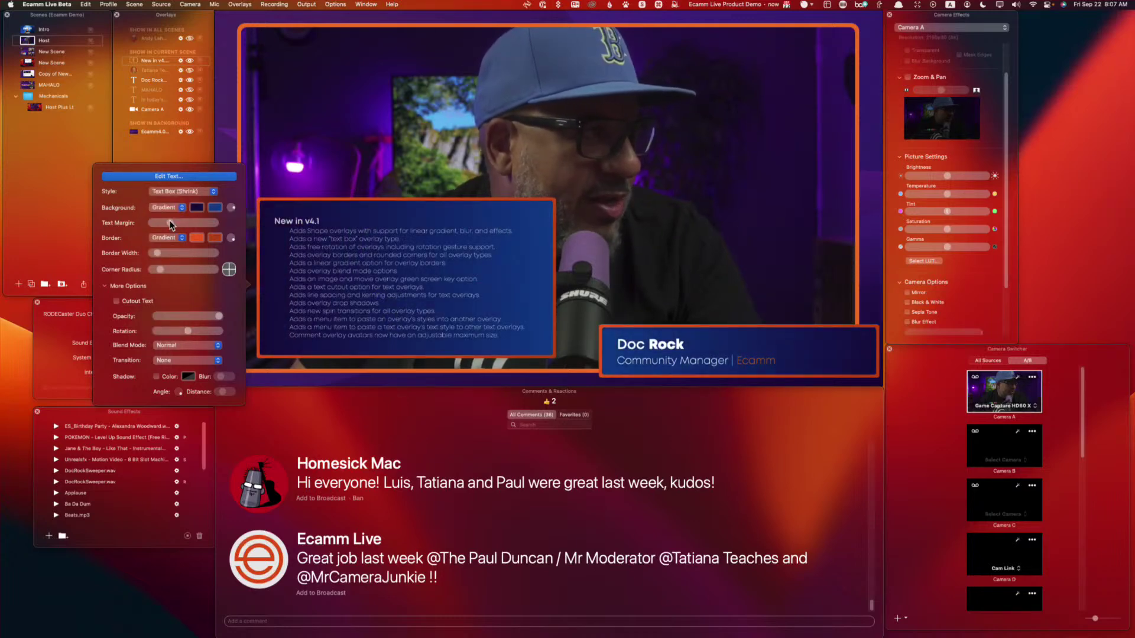
Step: Reduce the text box's text margin and slightly increase its border width and corner radius
{"action": "mouse_move", "coordinate": [649, 363]}
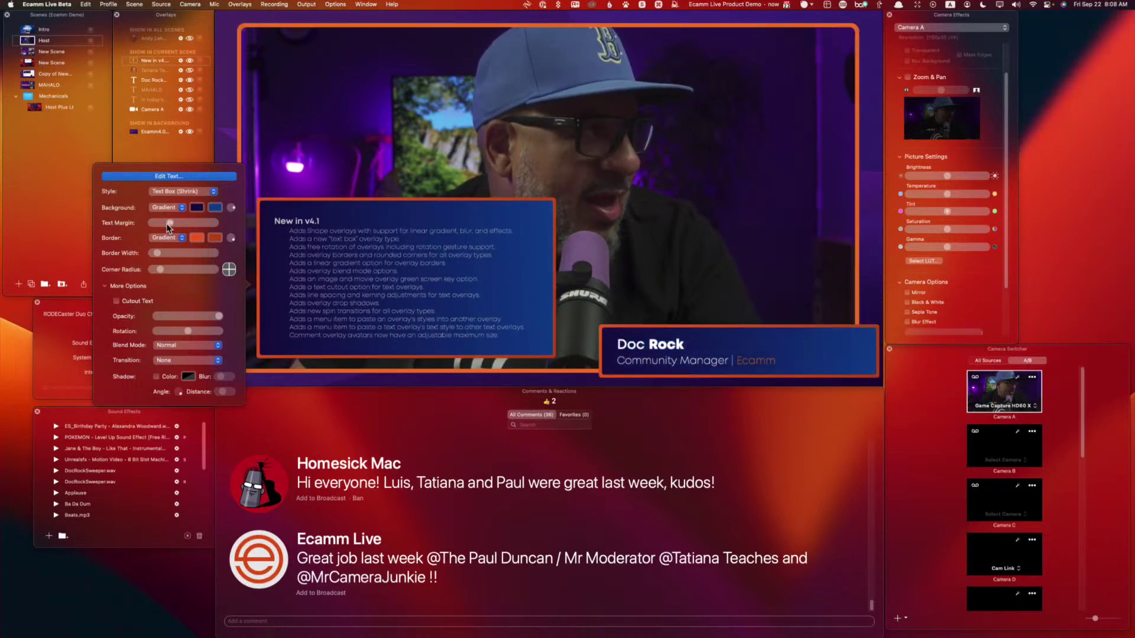
{"action": "mouse_move", "coordinate": [168, 222]}
{"action": "left_mouse_down"}
{"action": "mouse_move", "coordinate": [185, 222]}
{"action": "mouse_move", "coordinate": [164, 227]}
{"action": "left_mouse_up"}
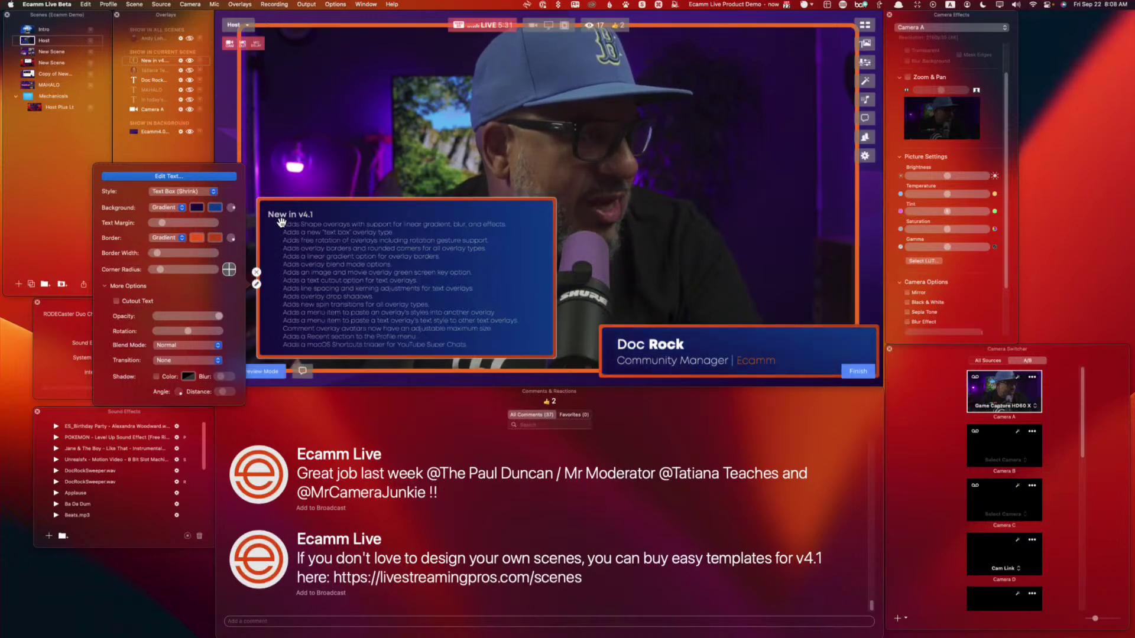
{"action": "mouse_move", "coordinate": [170, 255]}
{"action": "left_mouse_down"}
{"action": "mouse_move", "coordinate": [201, 252]}
{"action": "mouse_move", "coordinate": [158, 259]}
{"action": "left_mouse_up"}
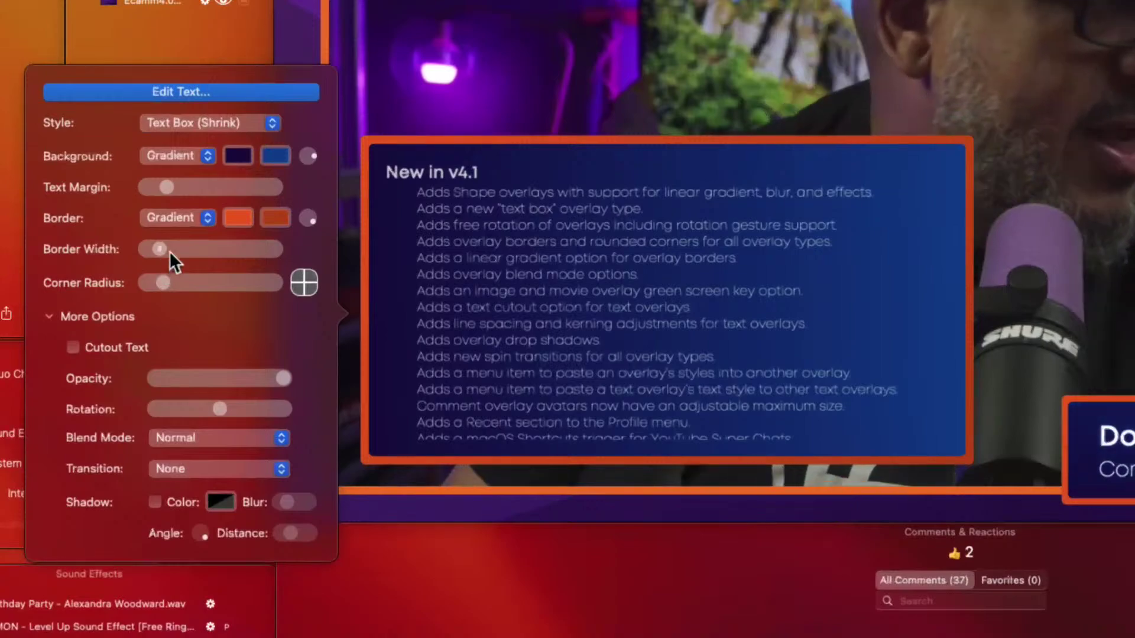
{"action": "mouse_move", "coordinate": [163, 285]}
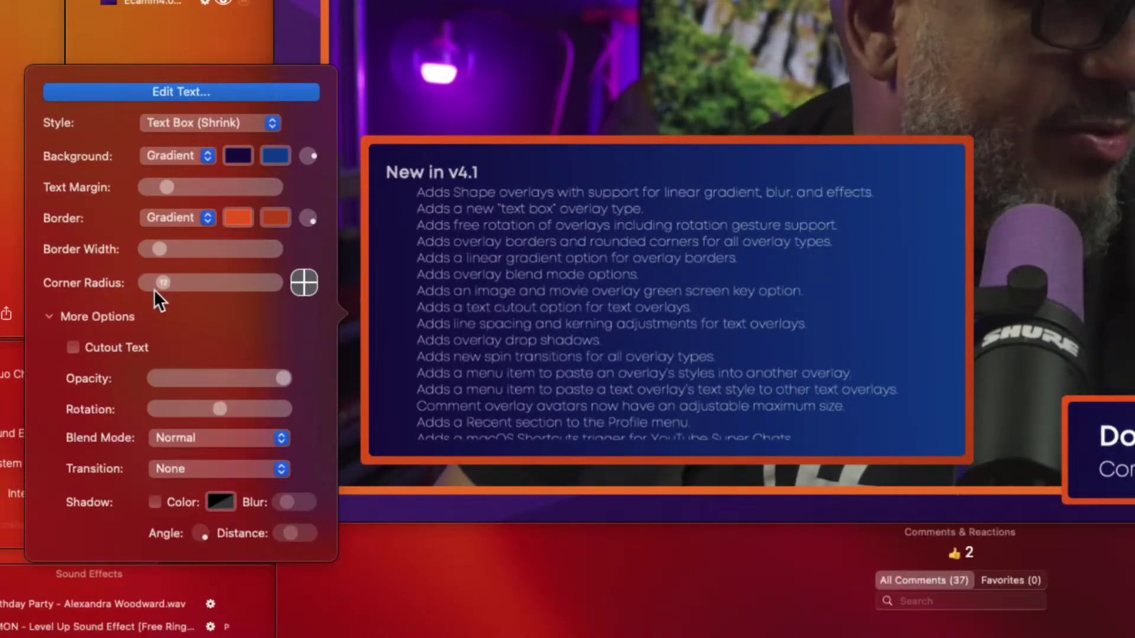
{"action": "key", "text": "super+alt+8"}
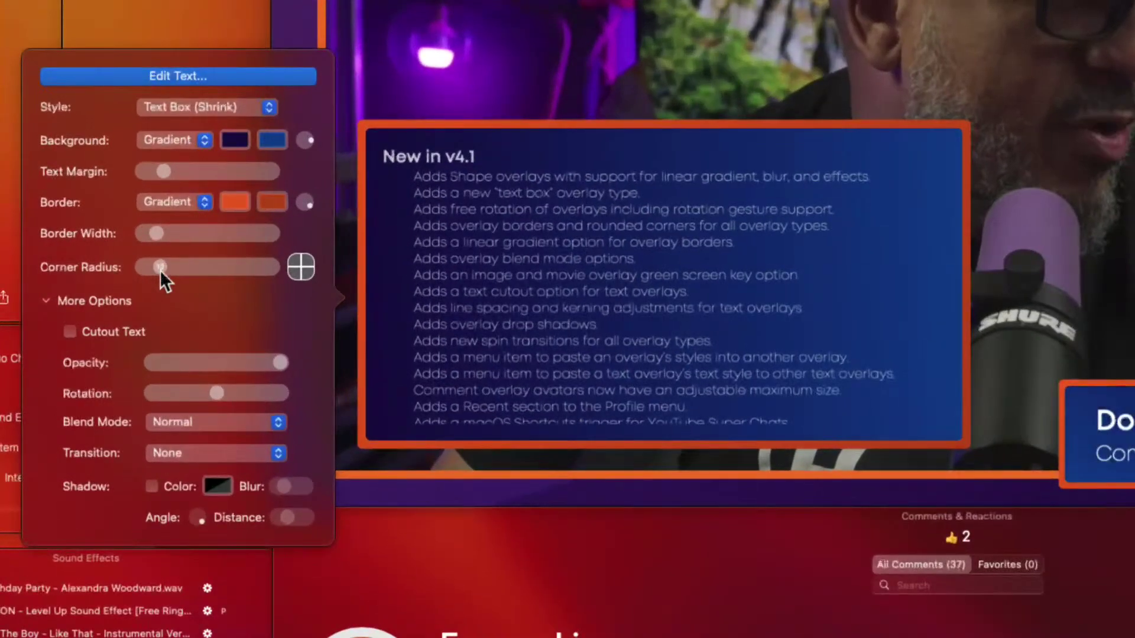
{"action": "left_click_drag", "start_coordinate": [162, 270], "coordinate": [168, 272]}
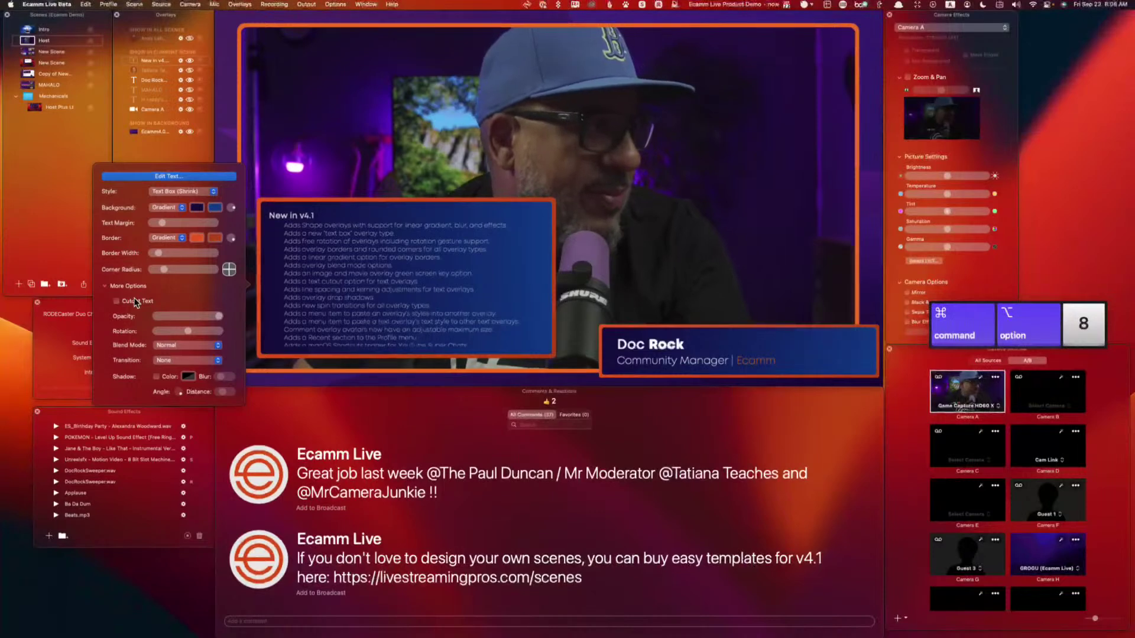
Step: Try the cutout text option and a counter-clockwise rotation on the text box, reverting both
{"action": "left_click", "coordinate": [108, 330]}
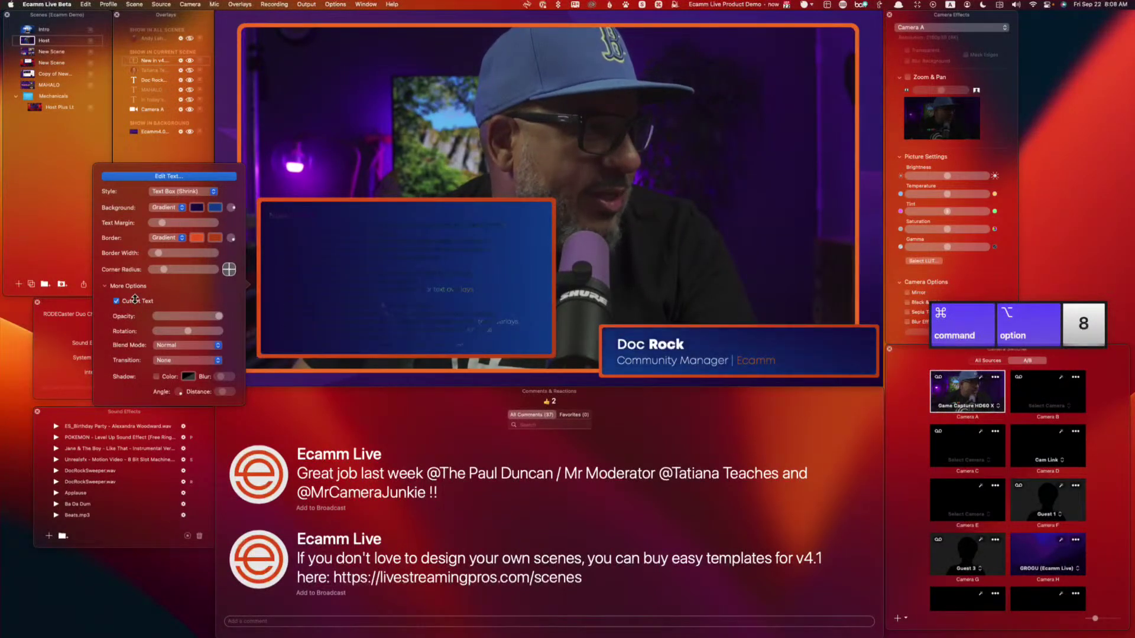
{"action": "left_click", "coordinate": [135, 301]}
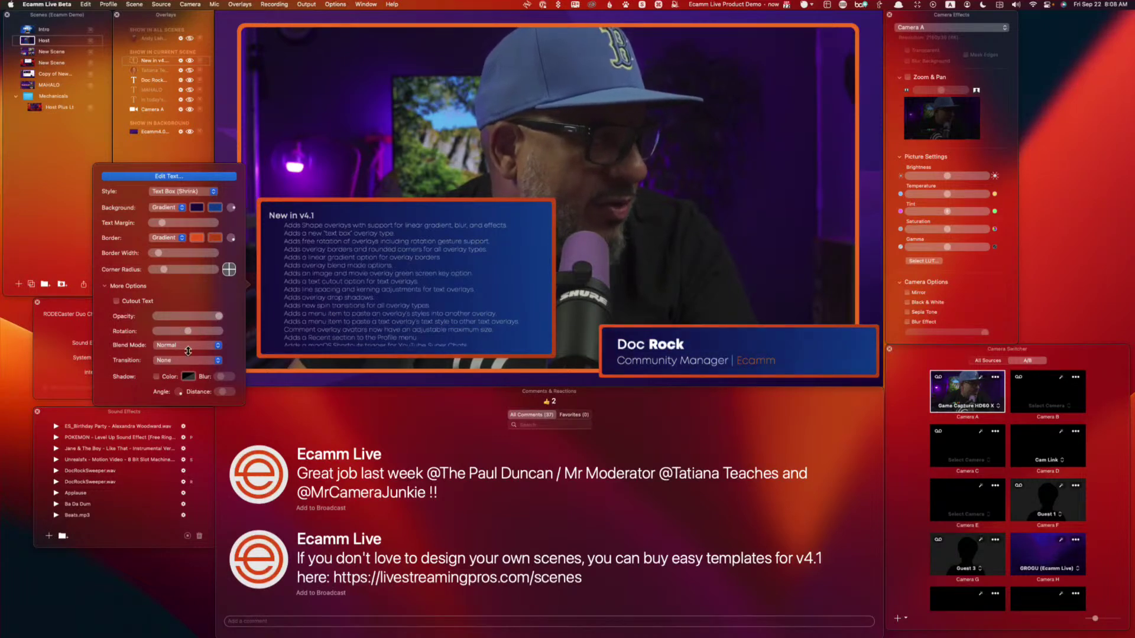
{"action": "left_click_drag", "start_coordinate": [187, 331], "coordinate": [183, 331]}
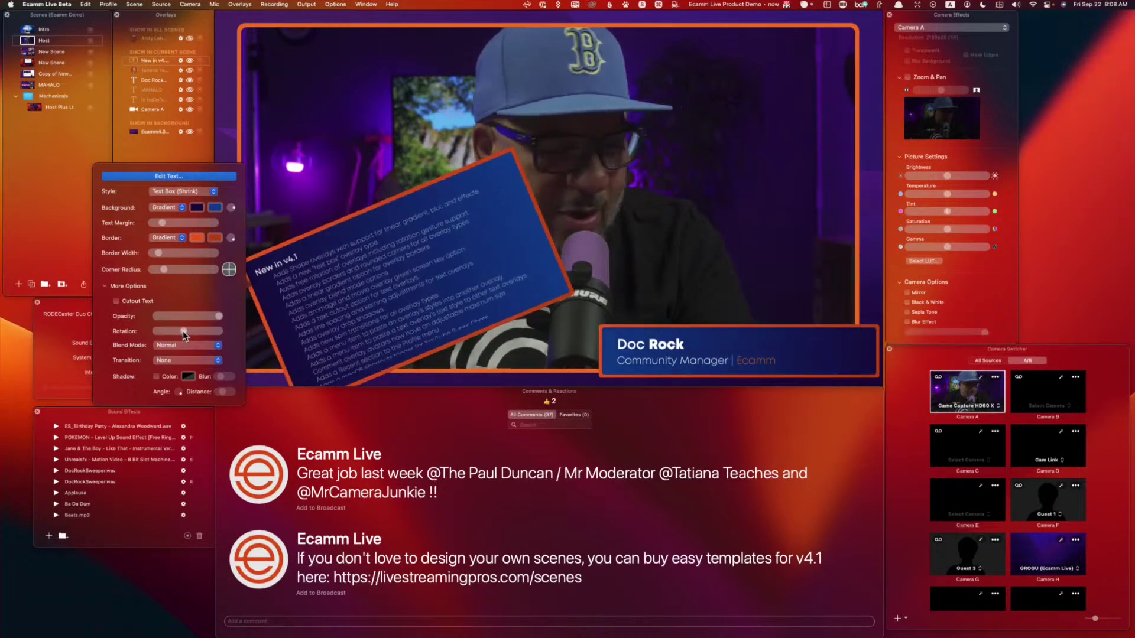
{"action": "key", "text": "super+z"}
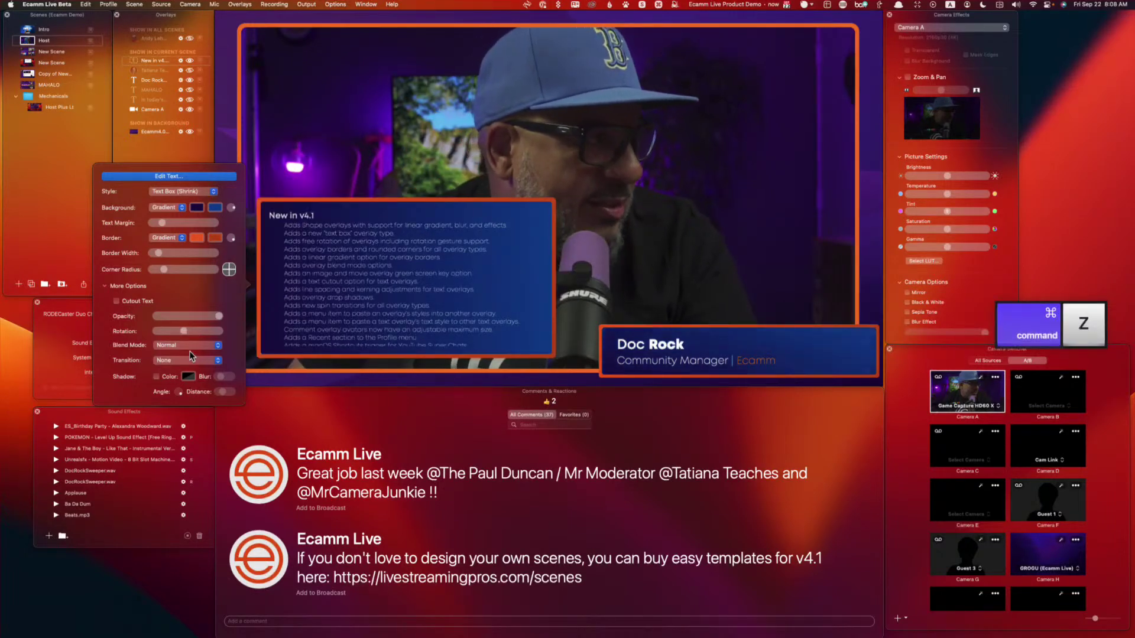
Step: Try the Darken, Multiply and Overlay blend modes on the text box, and restore Normal
{"action": "left_click", "coordinate": [190, 347]}
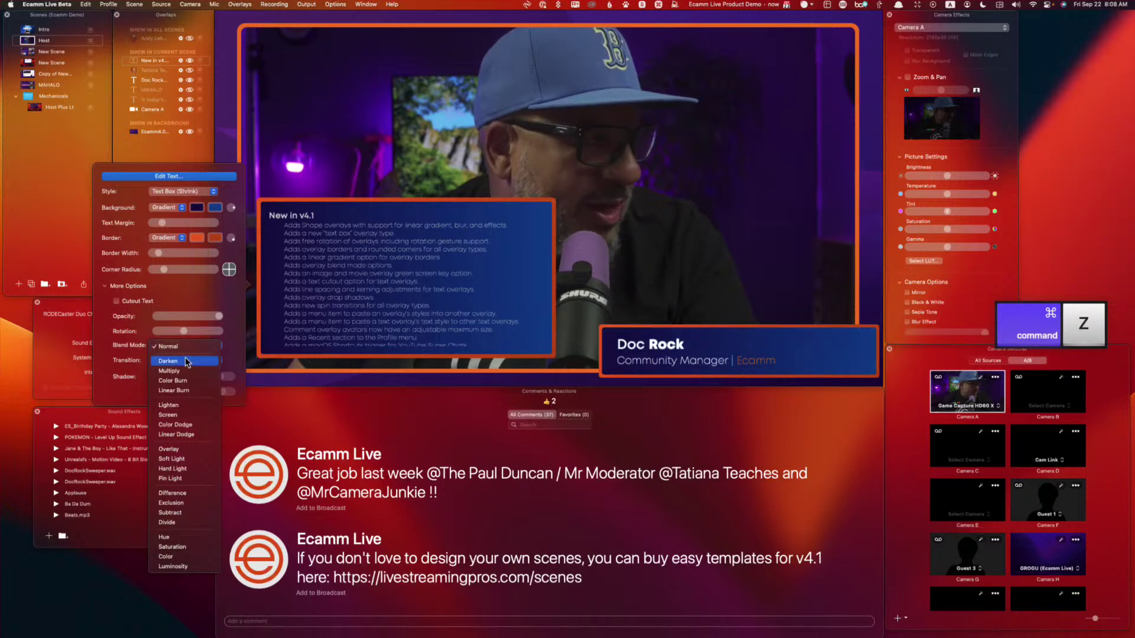
{"action": "left_click", "coordinate": [182, 361]}
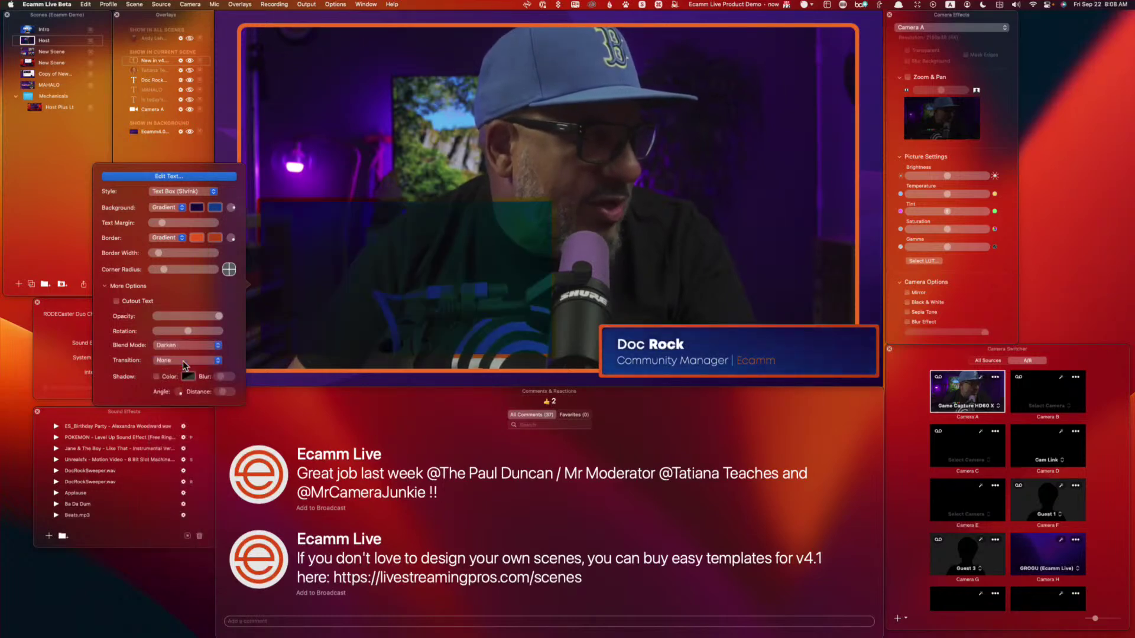
{"action": "left_click", "coordinate": [182, 346]}
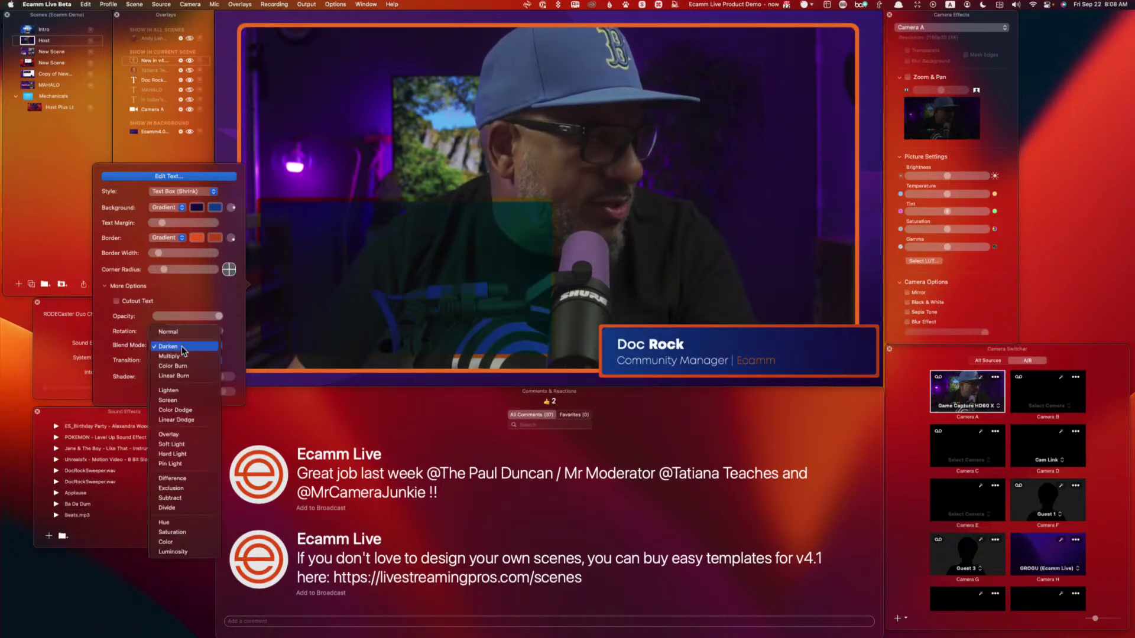
{"action": "left_click", "coordinate": [183, 354]}
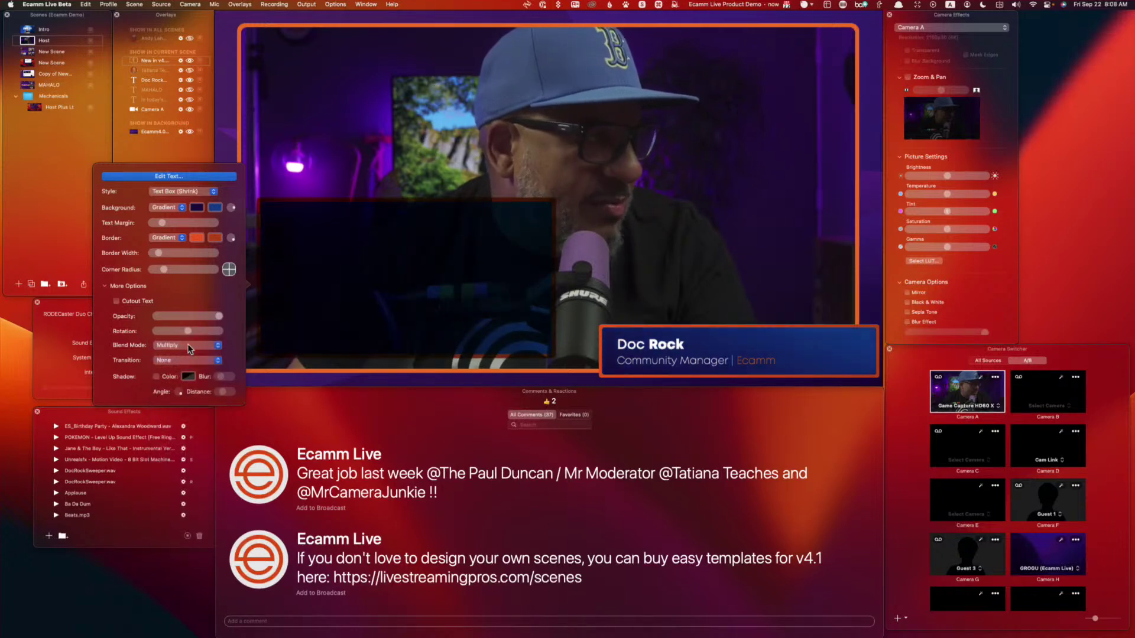
{"action": "left_click", "coordinate": [185, 346]}
{"action": "left_click", "coordinate": [174, 426]}
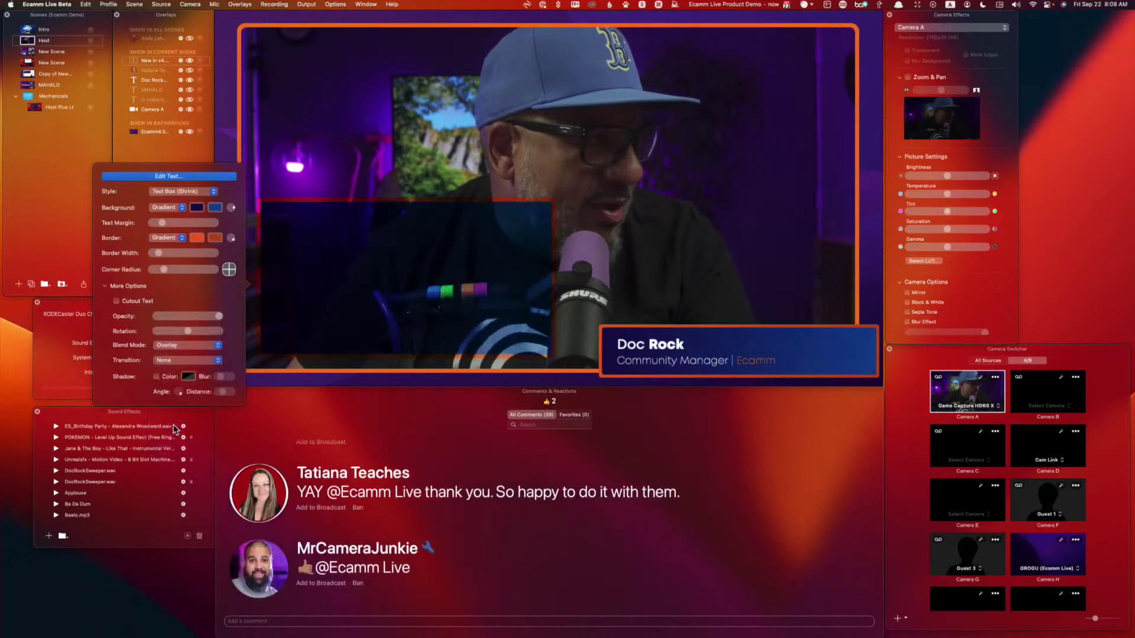
{"action": "left_click", "coordinate": [190, 347]}
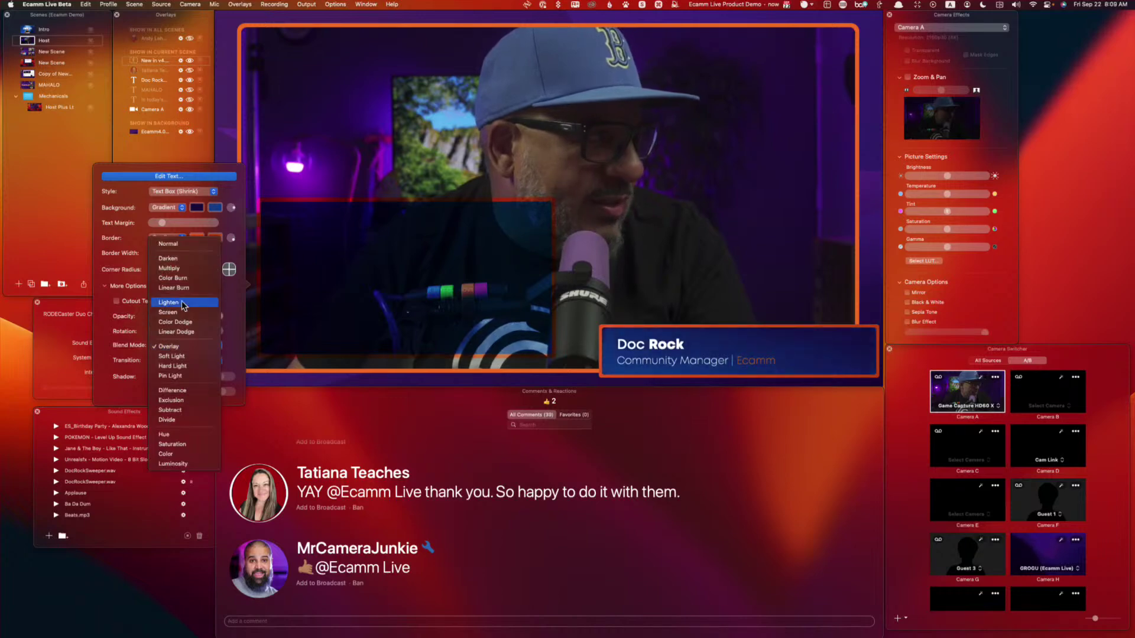
{"action": "left_click", "coordinate": [183, 245]}
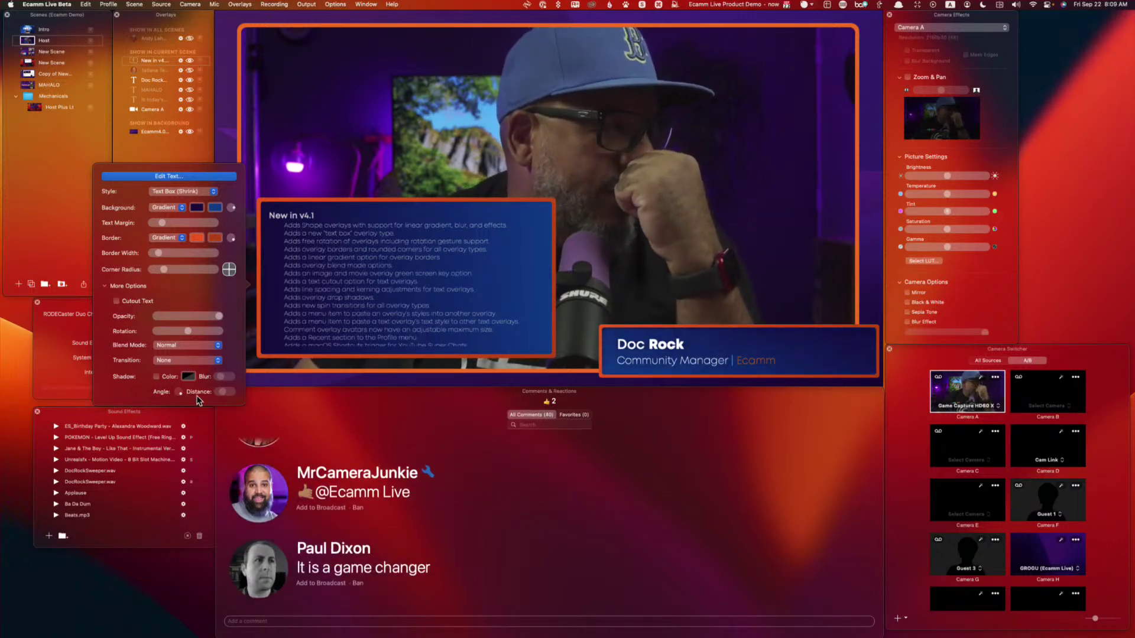
Step: Move the text box to the upper-left area of the camera frame and stretch it downward to fit the full list
{"action": "mouse_move", "coordinate": [402, 276]}
{"action": "left_click_drag", "start_coordinate": [390, 294], "coordinate": [402, 134]}
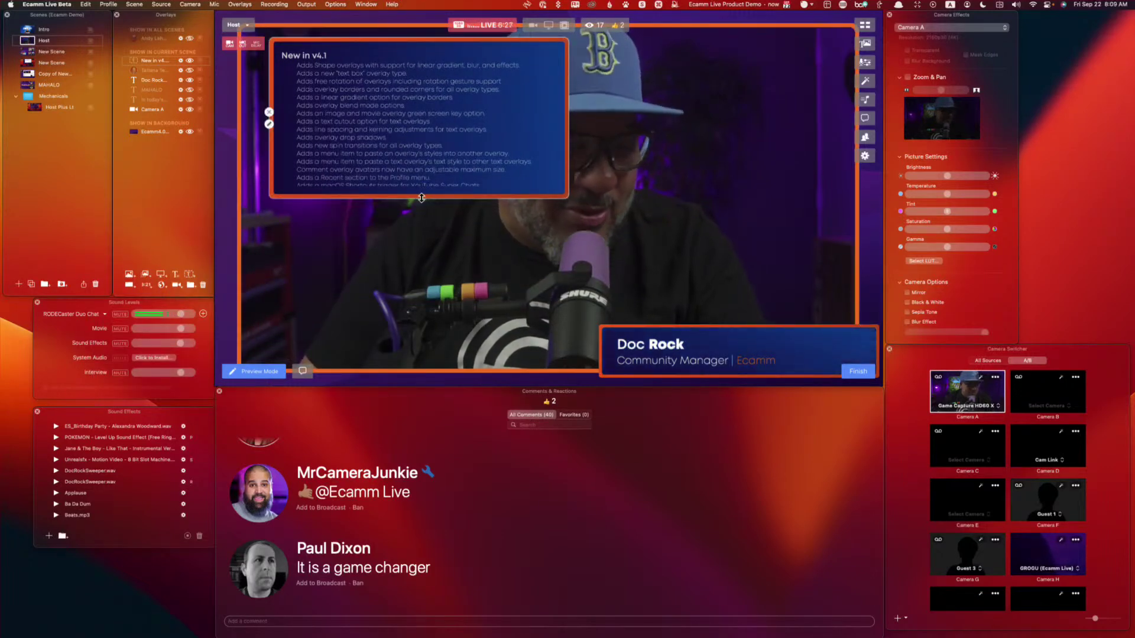
{"action": "key", "text": "alt"}
{"action": "left_click_drag", "start_coordinate": [421, 198], "coordinate": [403, 353]}
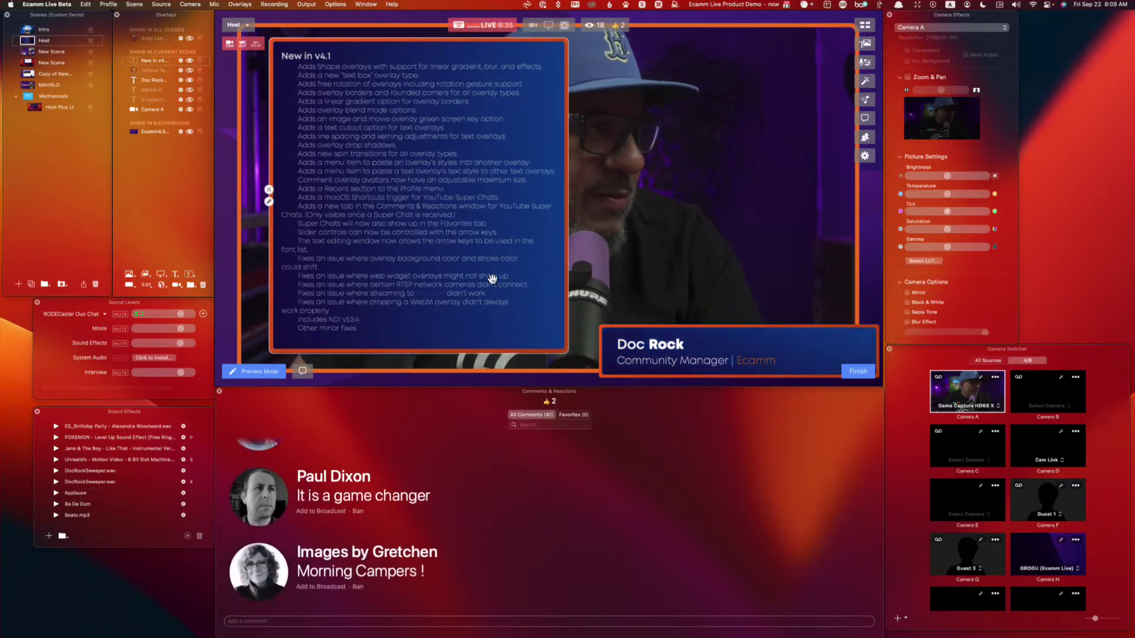
Step: Widen the "New in v4.1" text box across most of the camera frame and move it slightly down and to the left
{"action": "key", "text": "alt"}
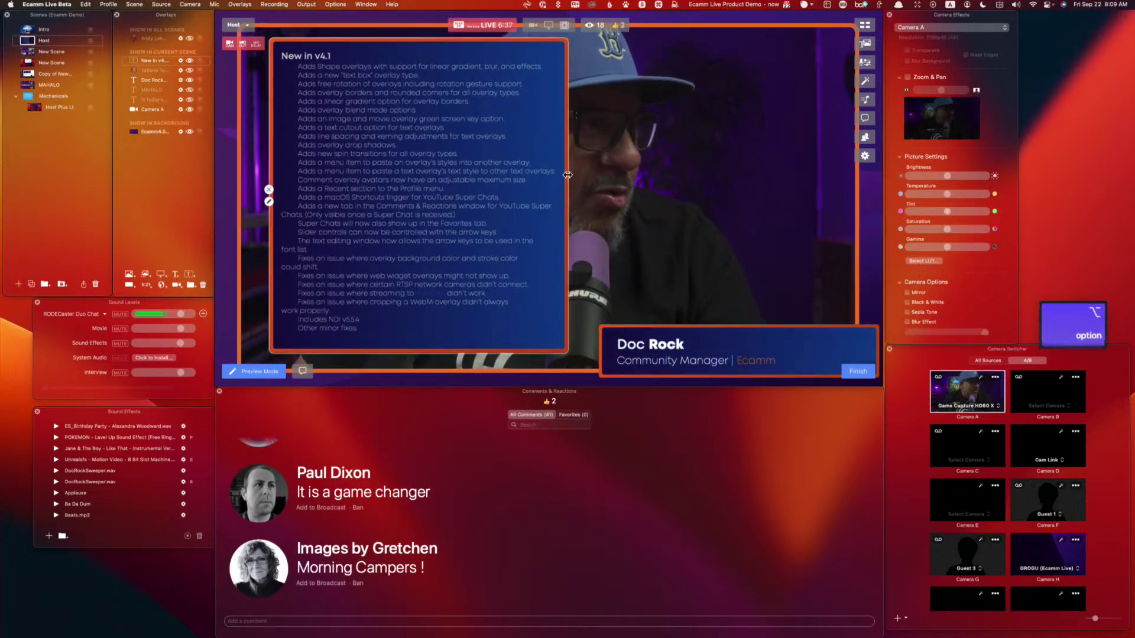
{"action": "left_click_drag", "start_coordinate": [617, 179], "coordinate": [813, 192]}
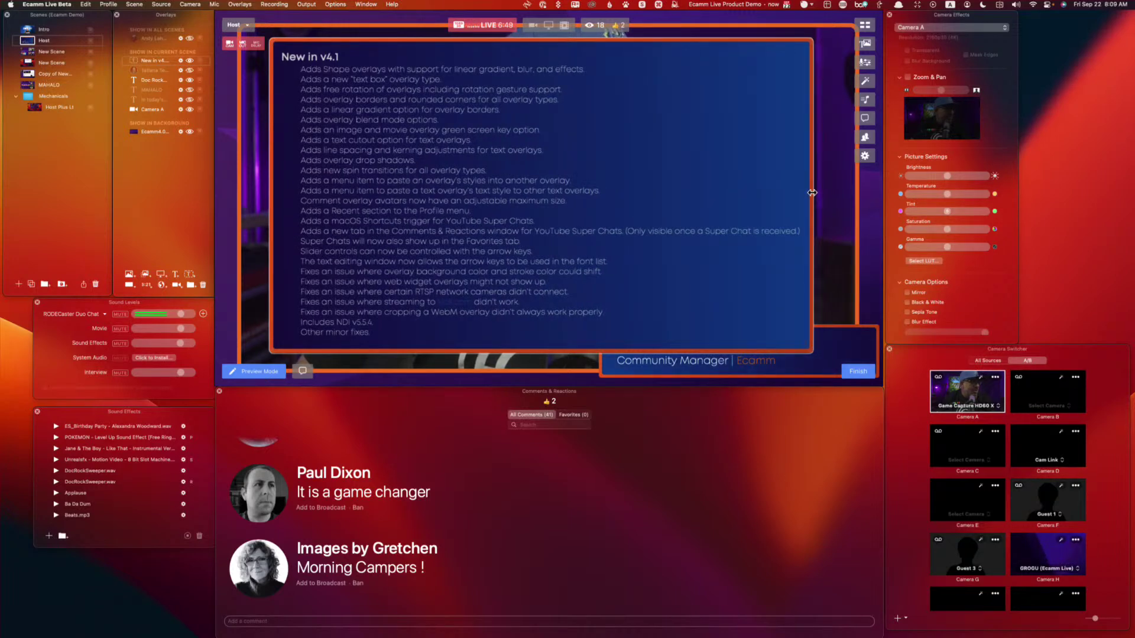
{"action": "left_click_drag", "start_coordinate": [694, 211], "coordinate": [674, 225]}
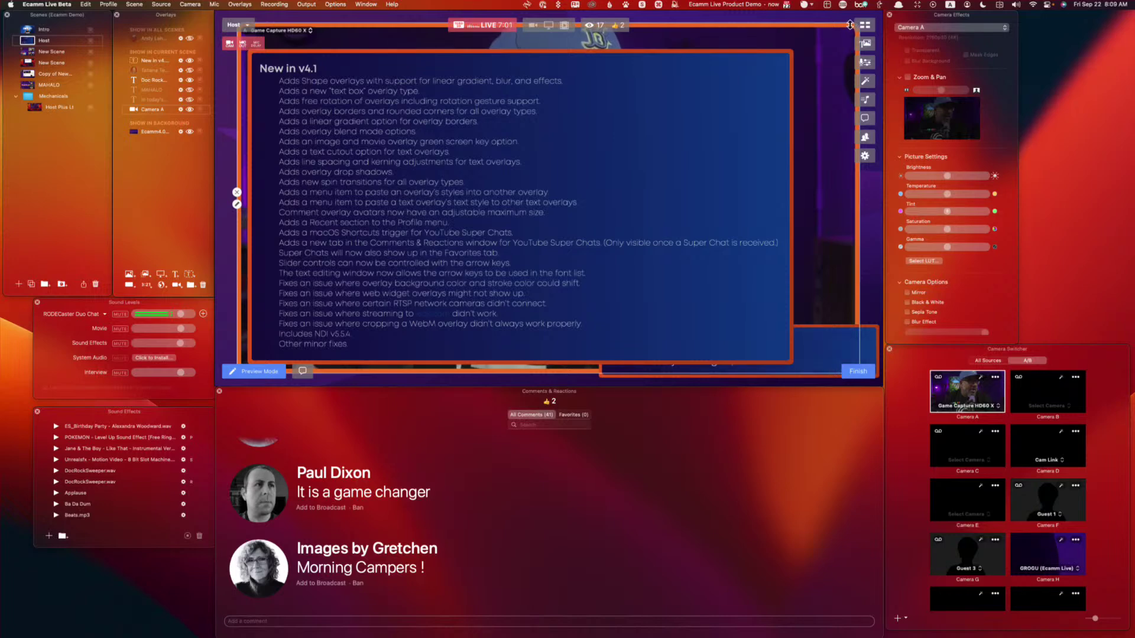
Step: Bring the Camera A overlay to the front, set its shape to Tall (9:16), and place it at the right side of the scene
{"action": "left_click_drag", "start_coordinate": [152, 112], "coordinate": [161, 56]}
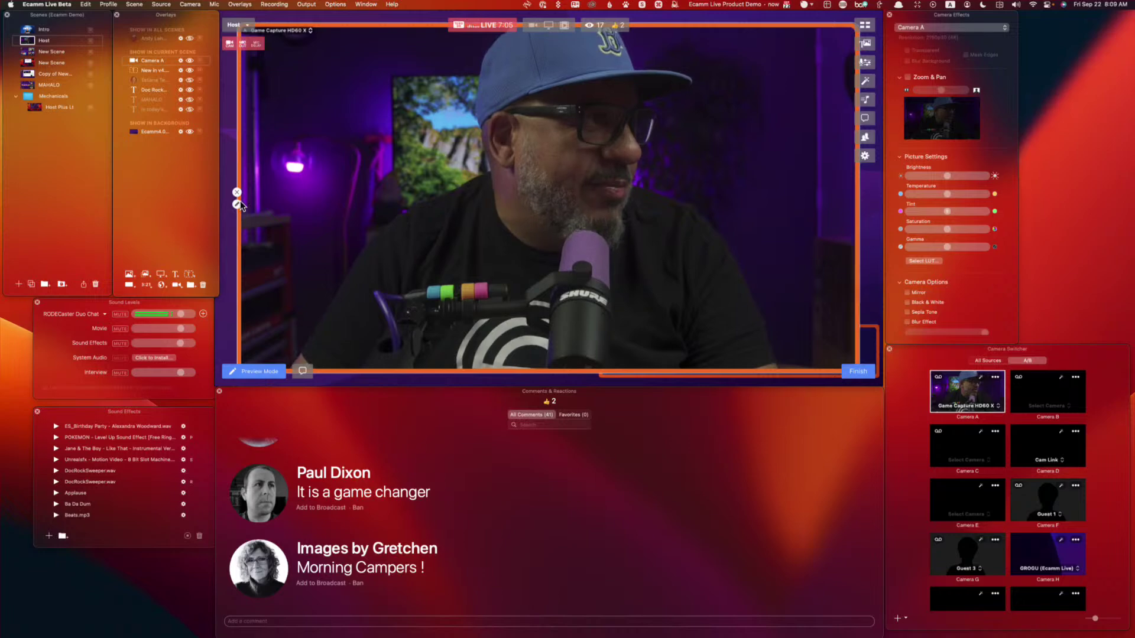
{"action": "left_click", "coordinate": [237, 204]}
{"action": "left_click", "coordinate": [163, 135]}
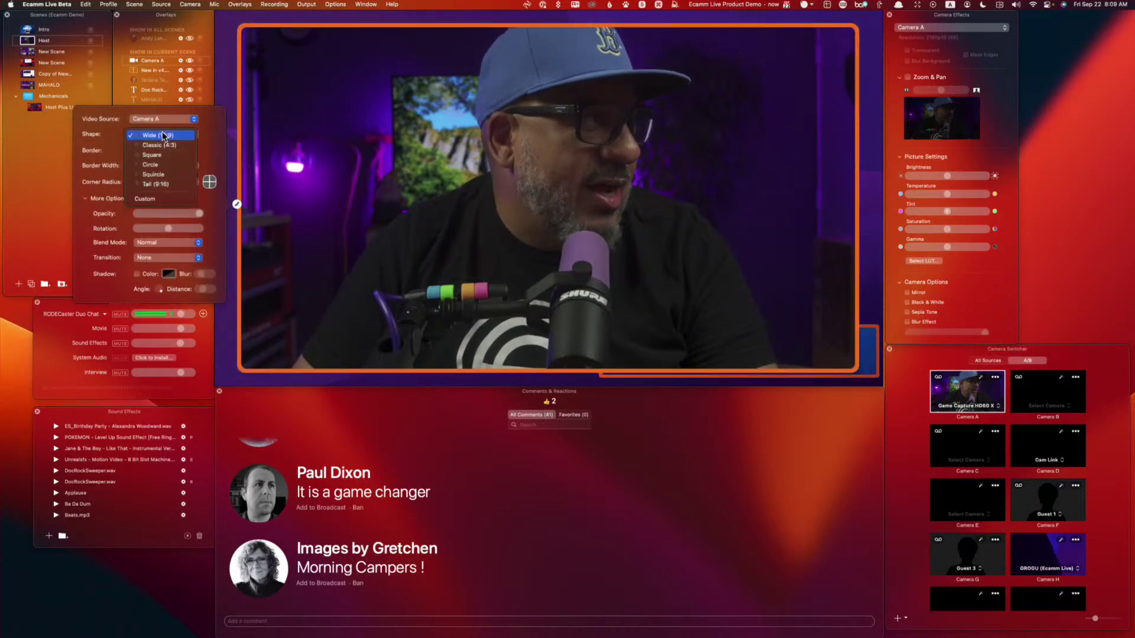
{"action": "left_click", "coordinate": [160, 185]}
{"action": "left_click_drag", "start_coordinate": [305, 236], "coordinate": [745, 234]}
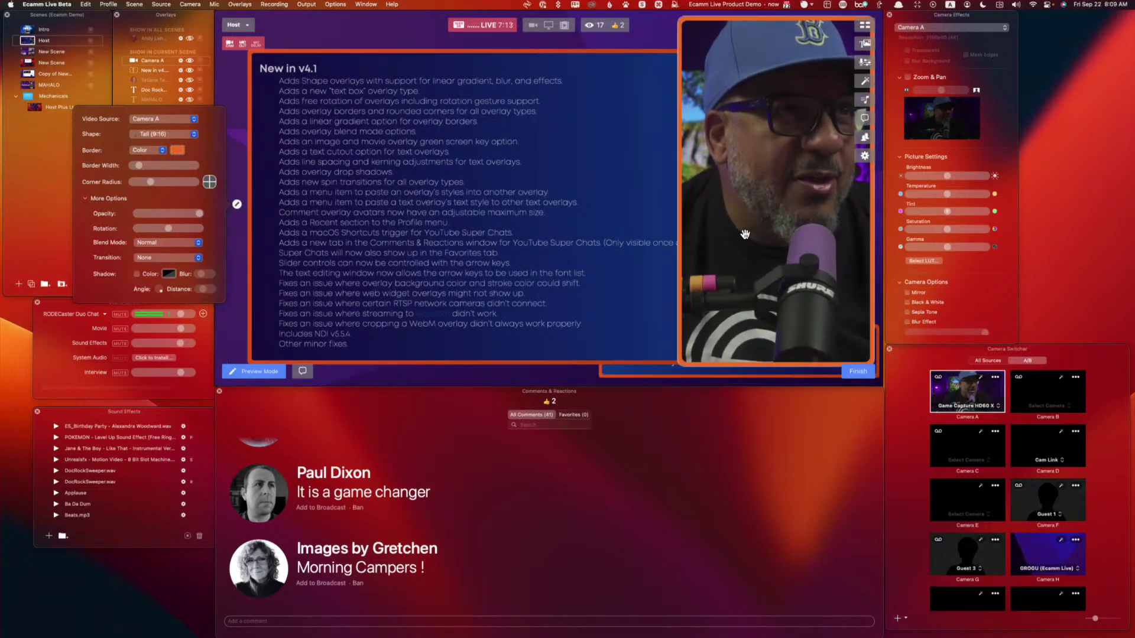
Step: Bring the "New in v4.1" text box in front of the camera and scale it down to fit in the scene's upper-left area beside it
{"action": "left_click_drag", "start_coordinate": [588, 330], "coordinate": [567, 303]}
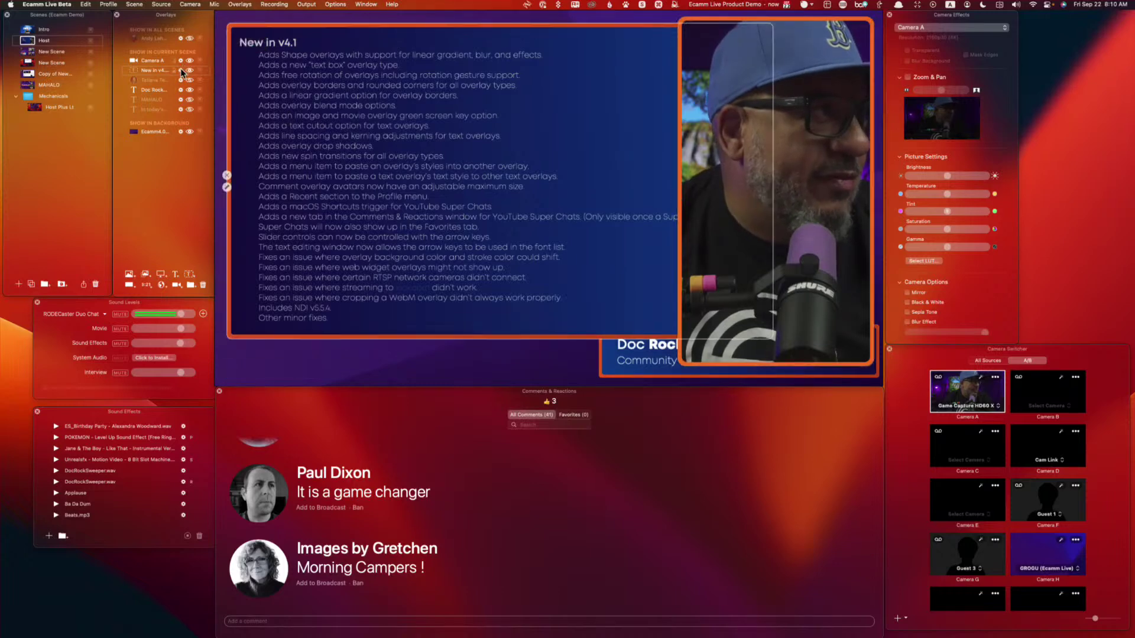
{"action": "left_click_drag", "start_coordinate": [160, 73], "coordinate": [155, 59]}
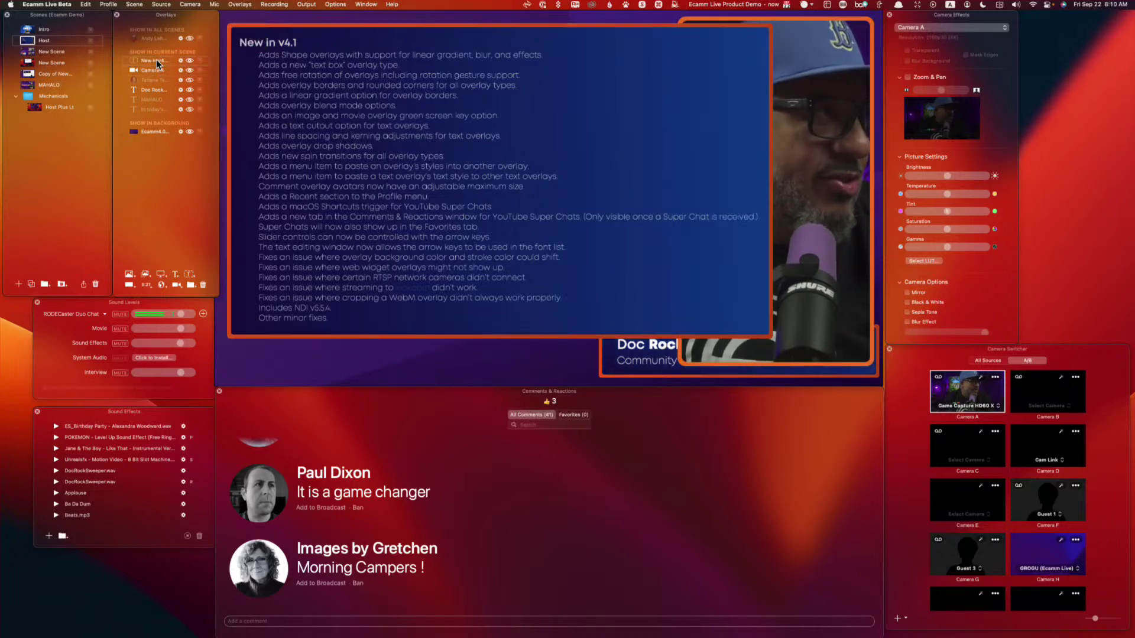
{"action": "left_click_drag", "start_coordinate": [769, 335], "coordinate": [670, 294]}
{"action": "left_click_drag", "start_coordinate": [589, 276], "coordinate": [588, 266]}
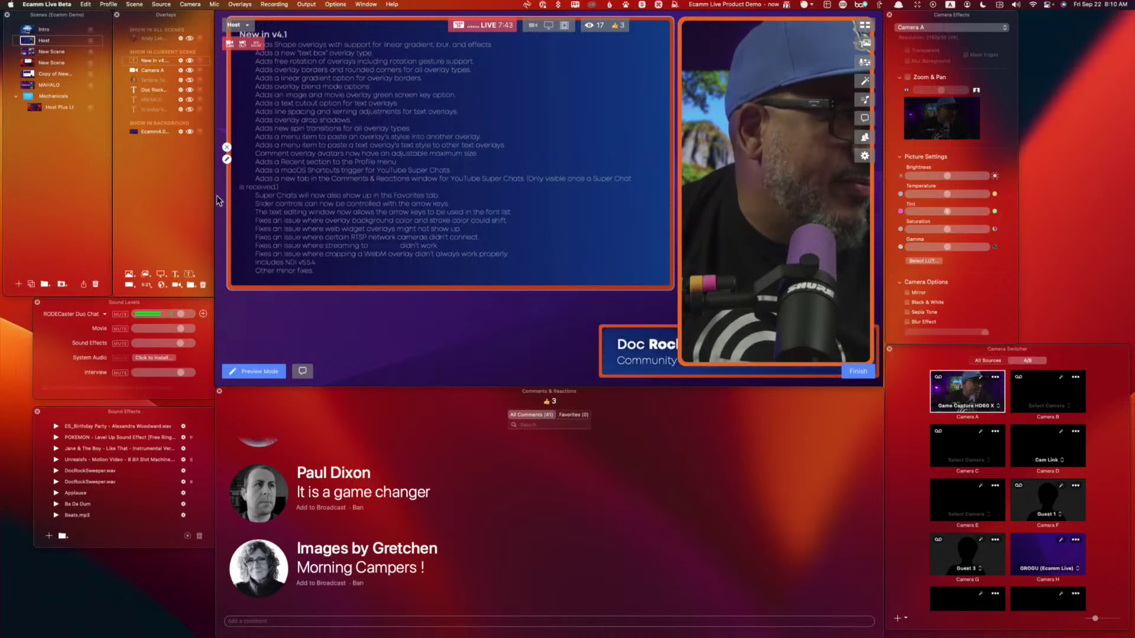
Step: In the text box's list, replace "(Only visible once a Super Chat is received.)" with "**"
{"action": "left_click", "coordinate": [227, 159]}
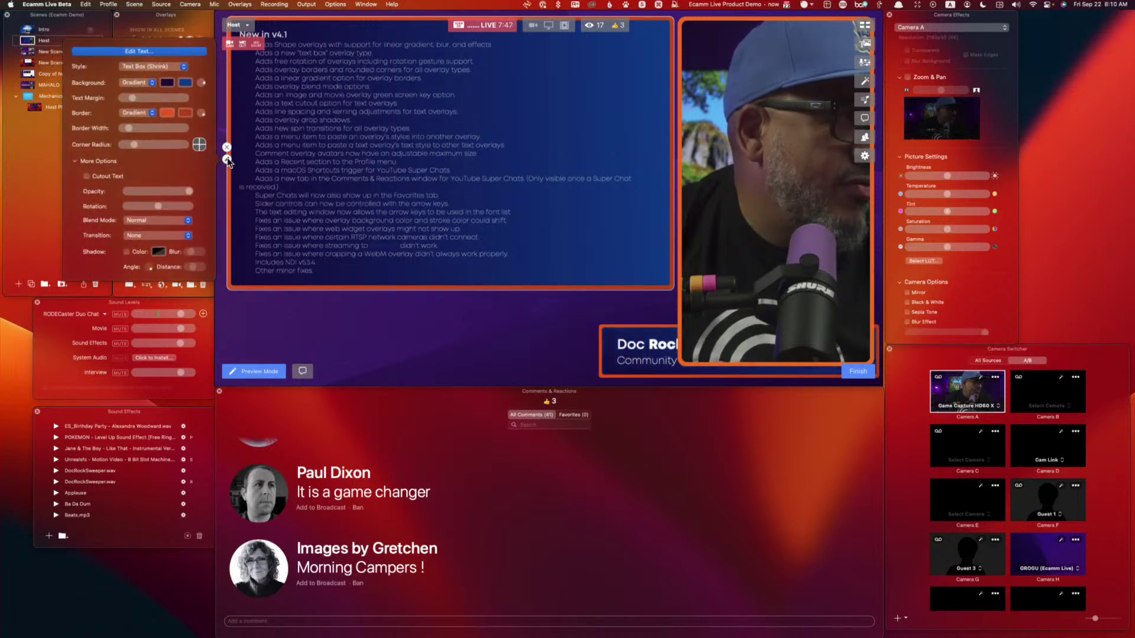
{"action": "left_click", "coordinate": [158, 69]}
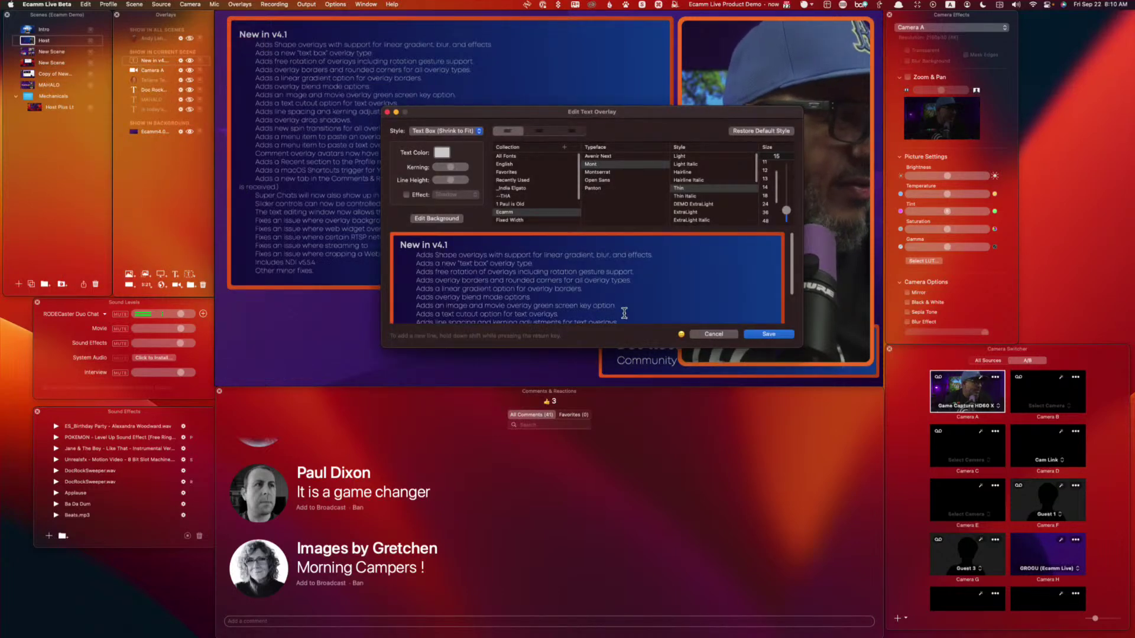
{"action": "scroll", "coordinate": [625, 313], "scroll_direction": "down", "scroll_amount": 5}
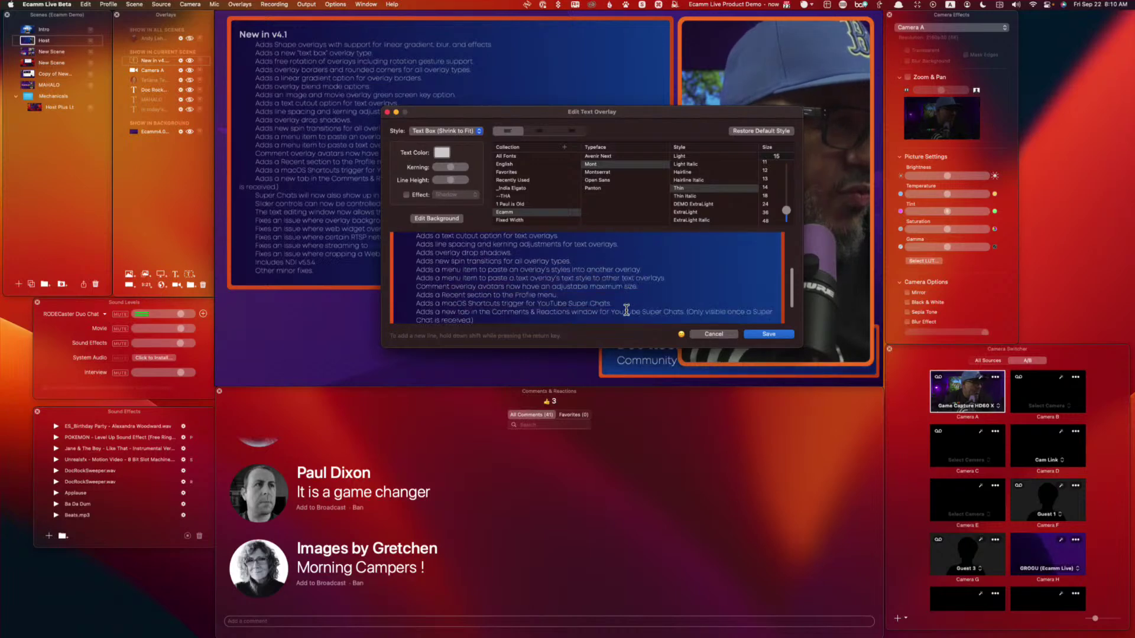
{"action": "scroll", "coordinate": [626, 310], "scroll_direction": "down", "scroll_amount": 1}
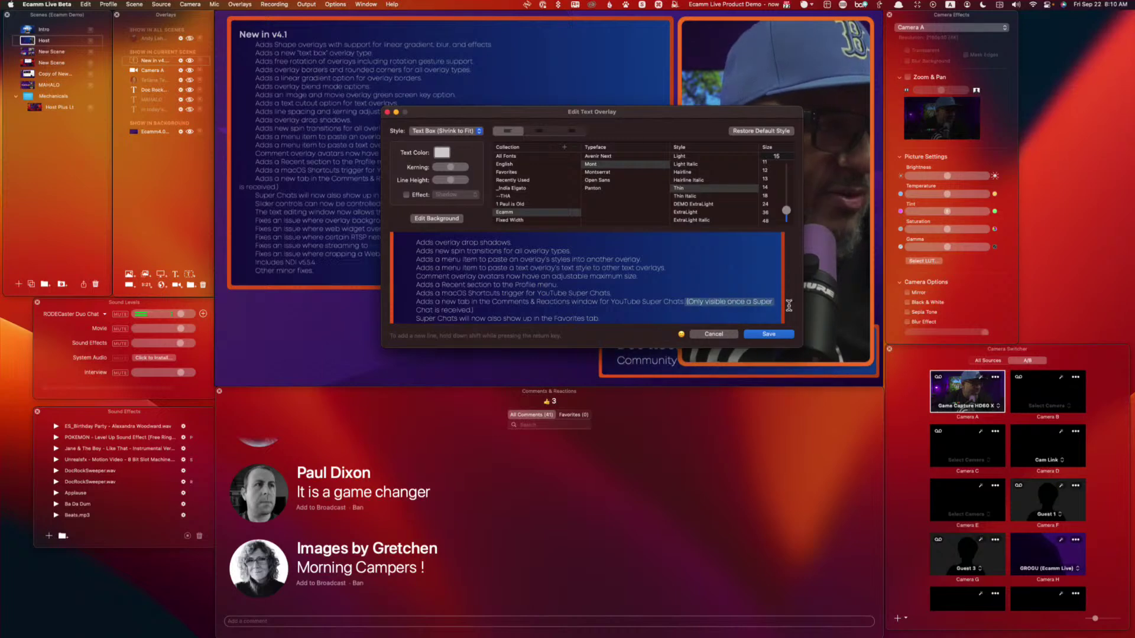
{"action": "left_click_drag", "start_coordinate": [789, 304], "coordinate": [772, 311]}
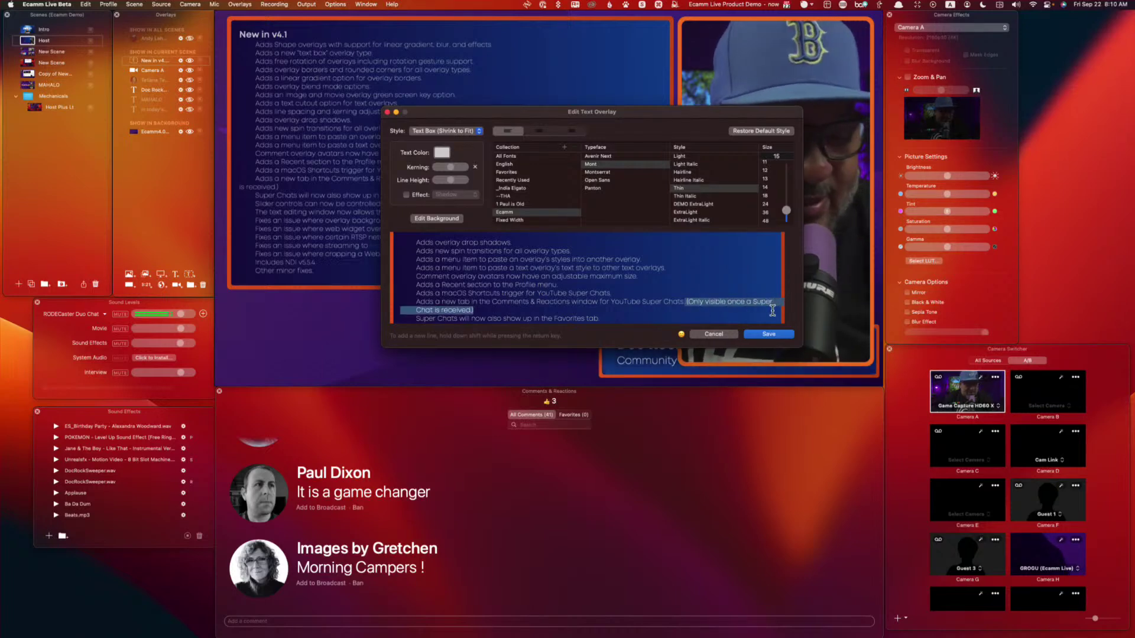
{"action": "type", "text": "*"}
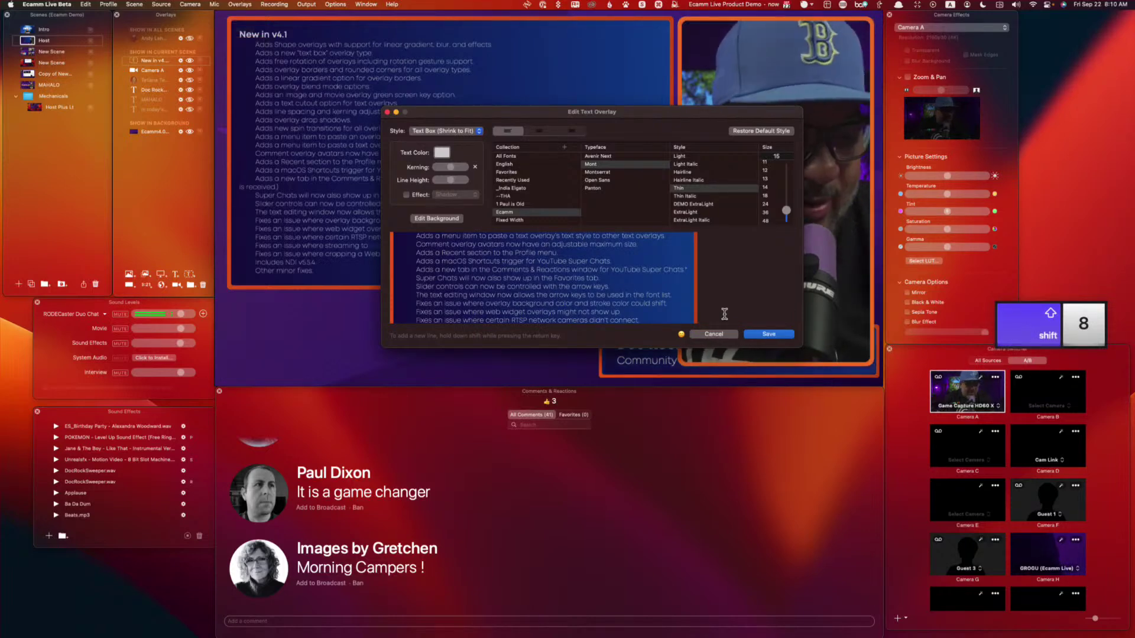
{"action": "type", "text": "*"}
{"action": "scroll", "coordinate": [724, 314], "scroll_direction": "up", "scroll_amount": 1}
{"action": "scroll", "coordinate": [680, 305], "scroll_direction": "down", "scroll_amount": 3}
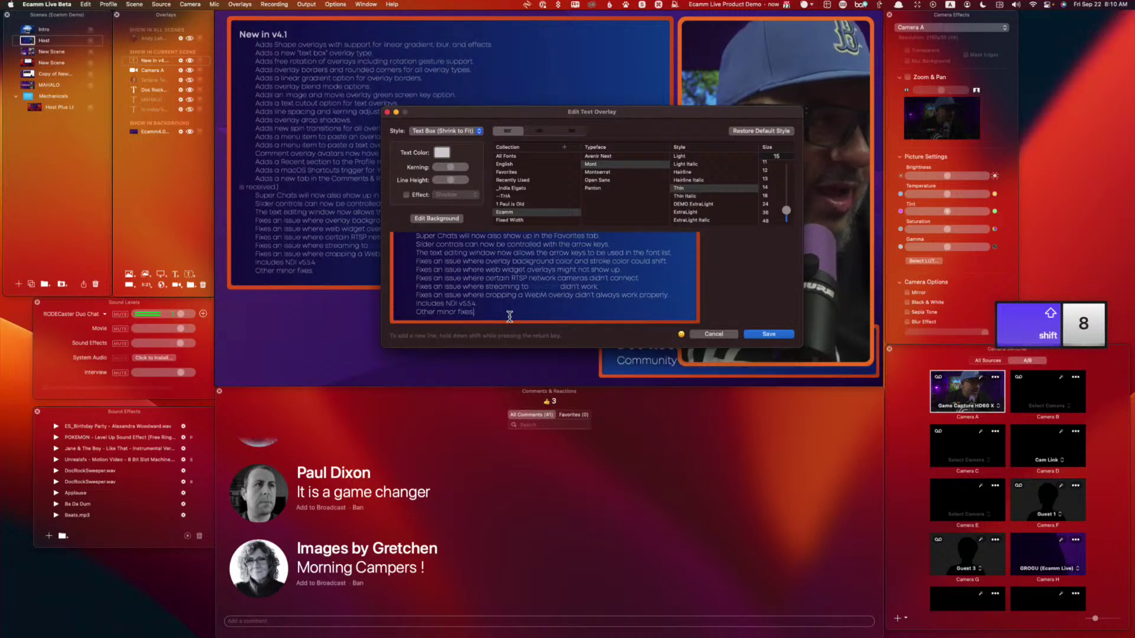
Step: Add a footnote line "**(Only visible once a Super Chat is received.)" below "Other minor fixes."
{"action": "key", "text": "shift+Return"}
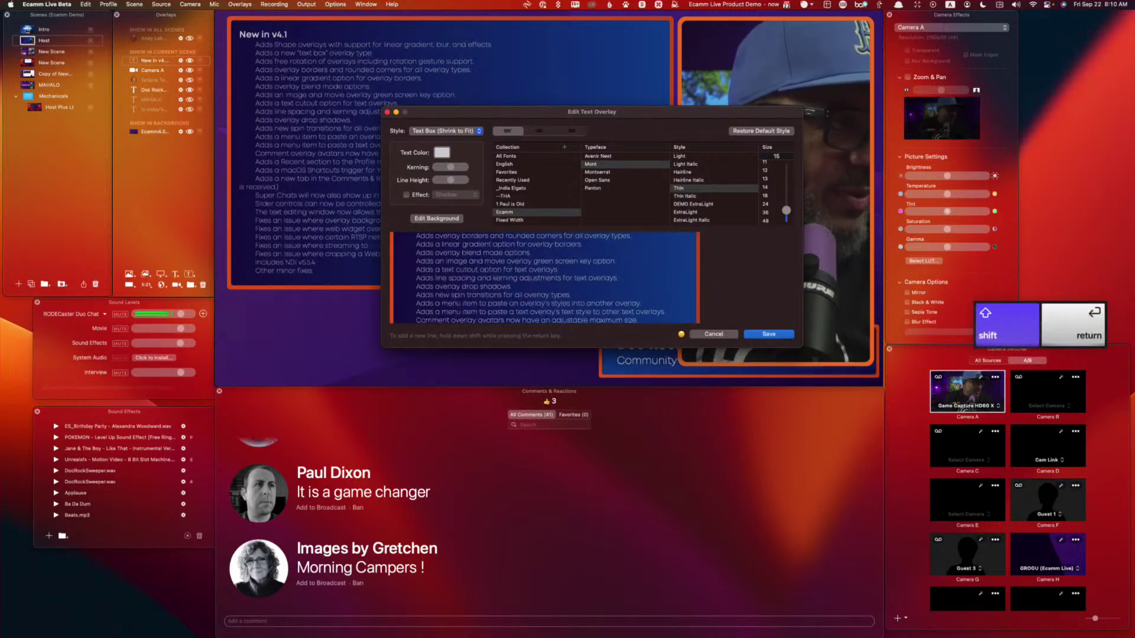
{"action": "key", "text": "shift+Return"}
{"action": "scroll", "coordinate": [581, 302], "scroll_direction": "down", "scroll_amount": 5}
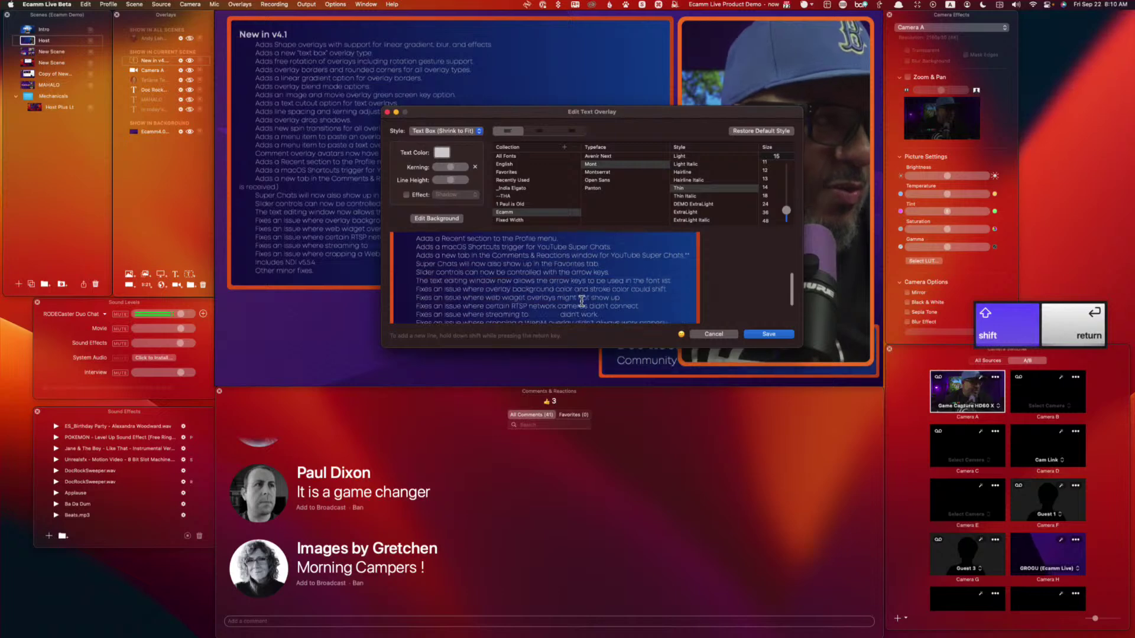
{"action": "left_click", "coordinate": [563, 304]}
{"action": "type", "text": "."}
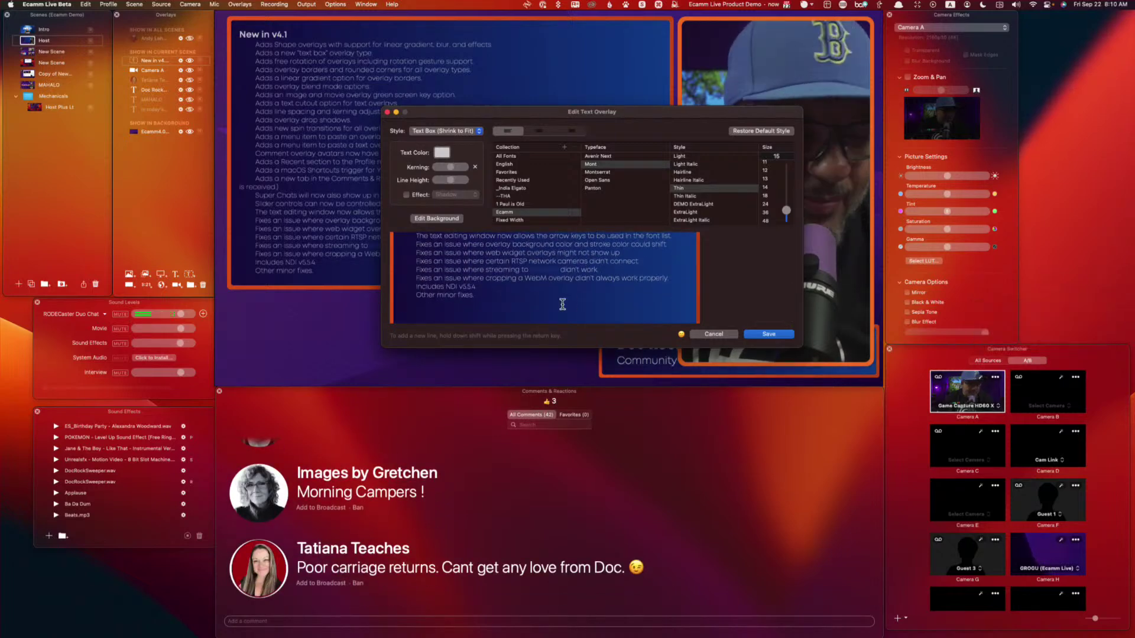
{"action": "type", "text": "*"}
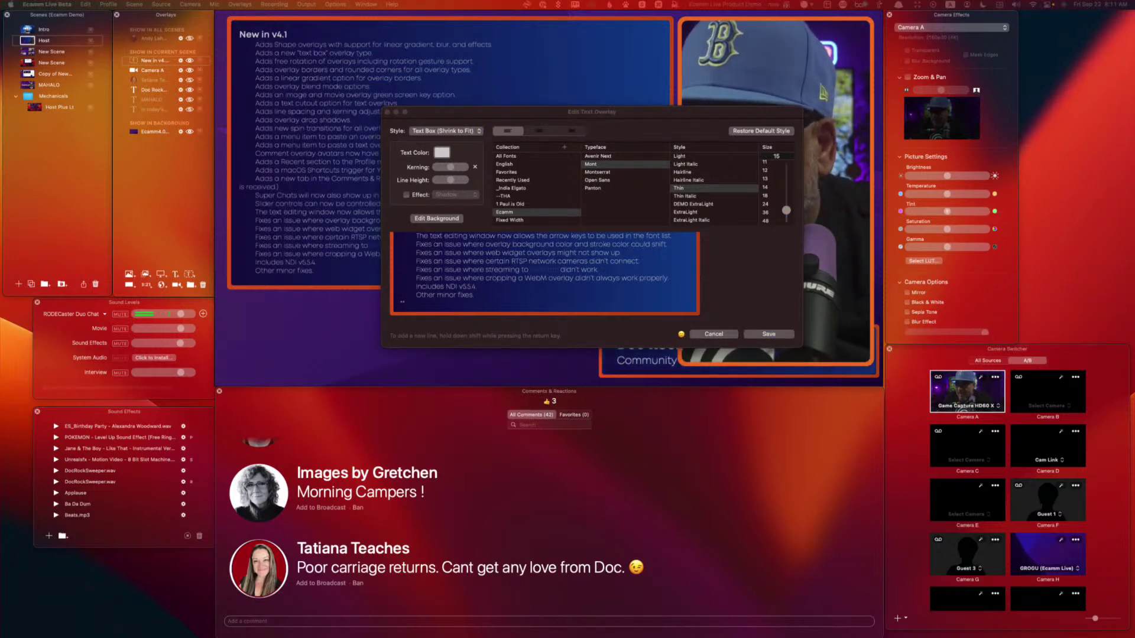
{"action": "key", "text": "super+c"}
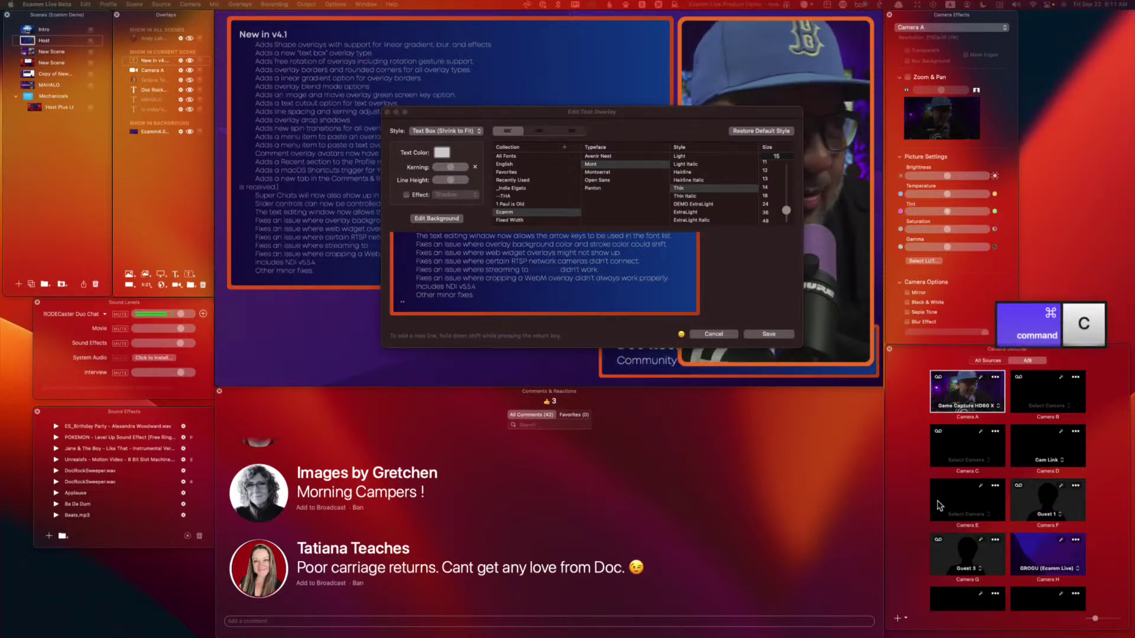
{"action": "left_click", "coordinate": [426, 305]}
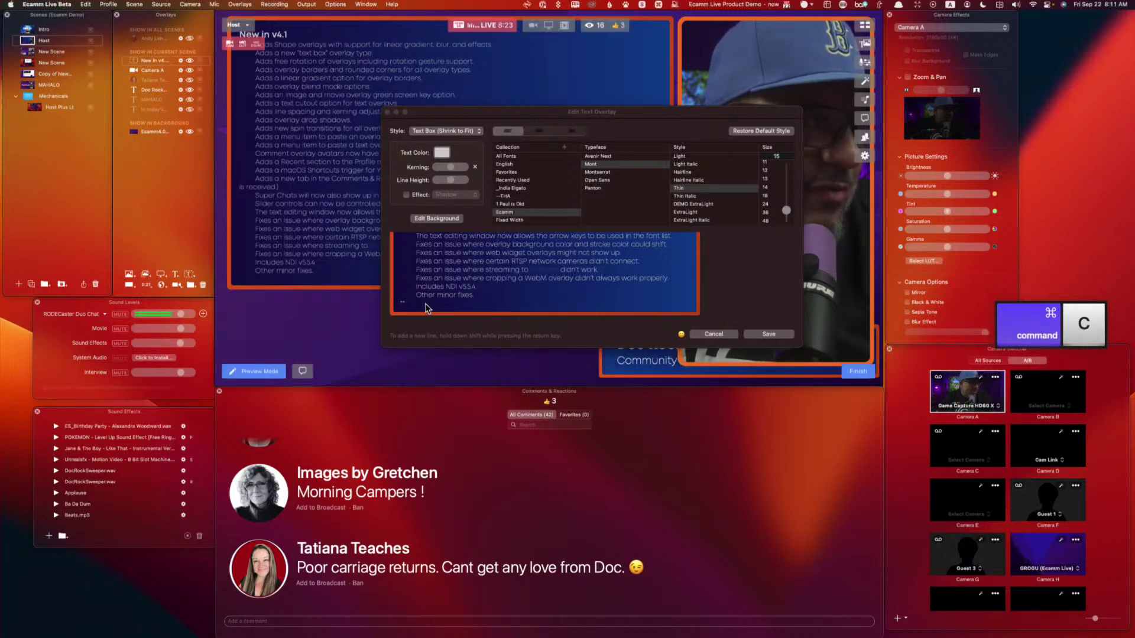
{"action": "key", "text": "super+v"}
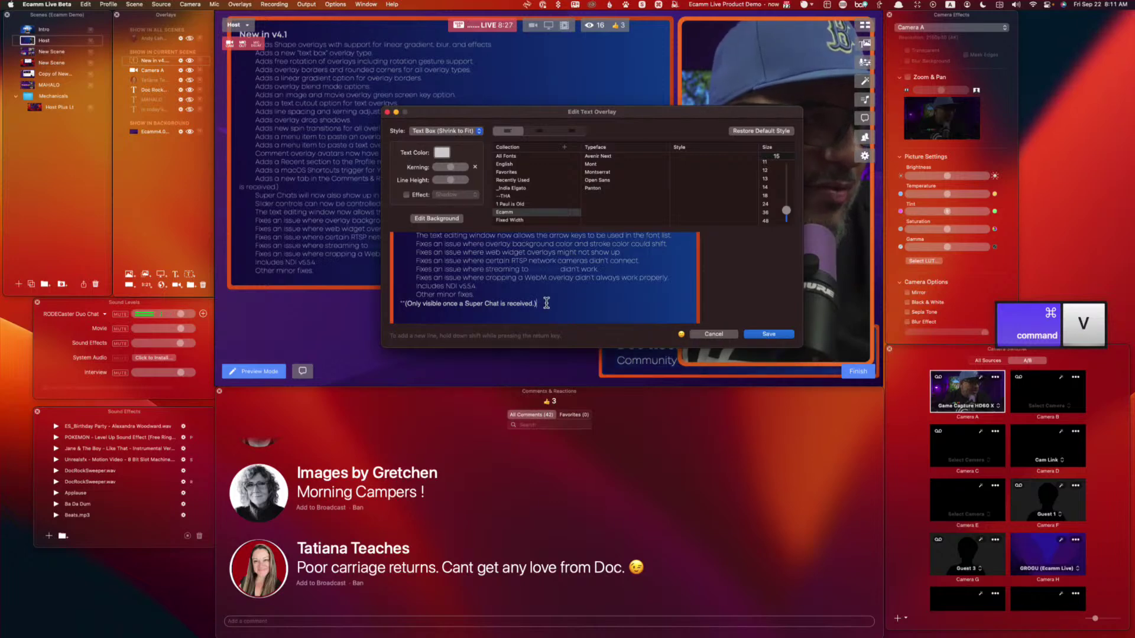
Step: Set the footnote line's font to Mont Light Italic and save the text overlay
{"action": "left_click_drag", "start_coordinate": [546, 303], "coordinate": [392, 304]}
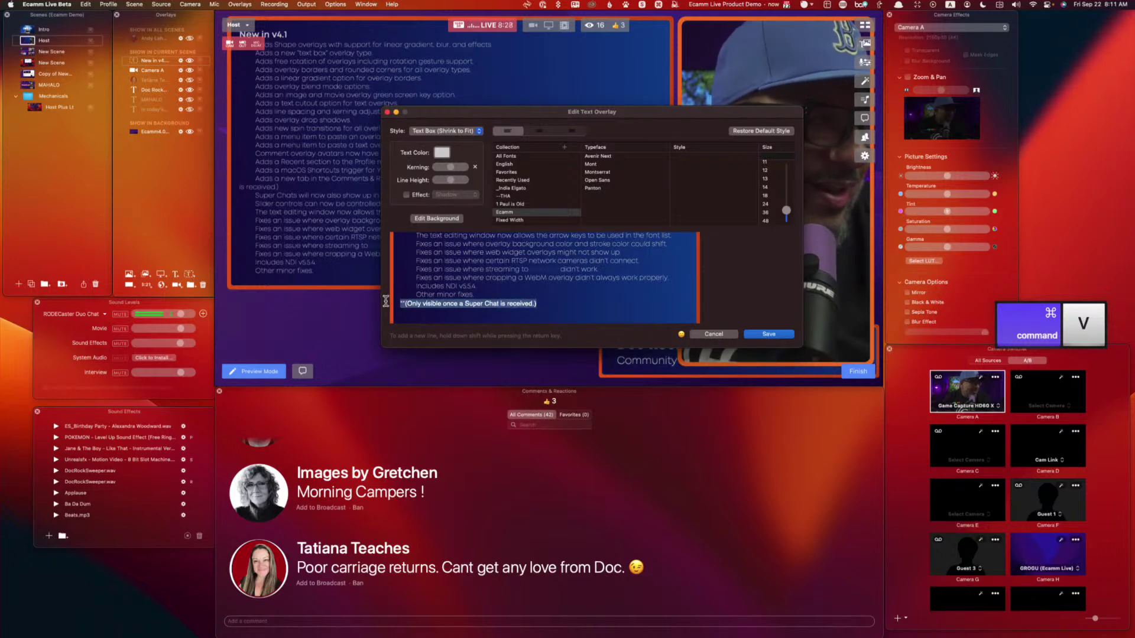
{"action": "left_click", "coordinate": [597, 165]}
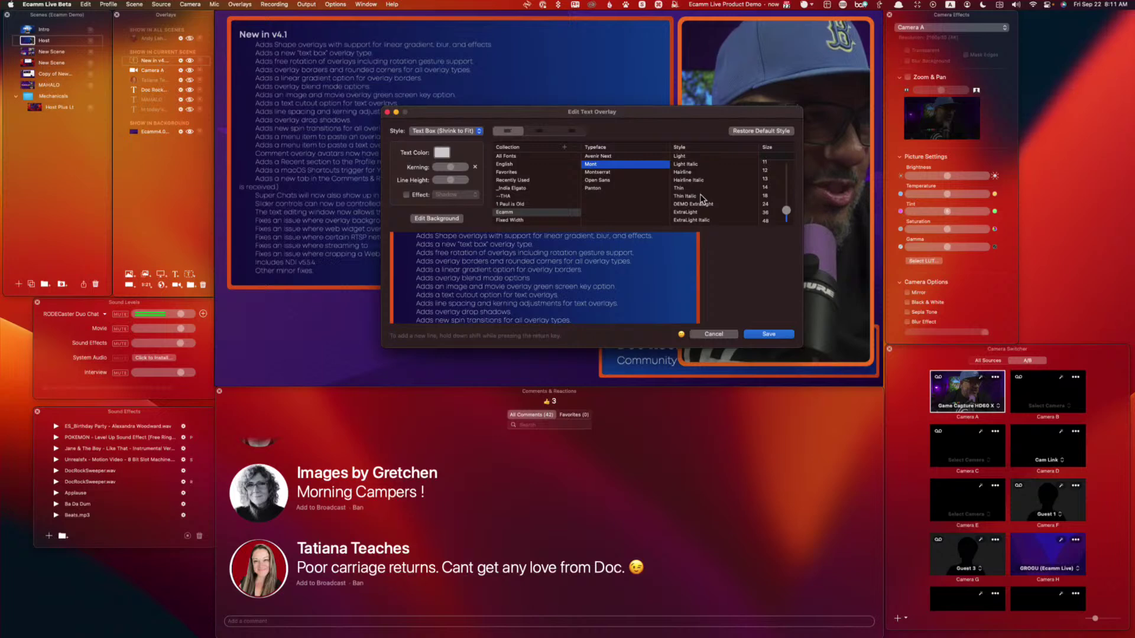
{"action": "left_click", "coordinate": [696, 165]}
{"action": "scroll", "coordinate": [627, 289], "scroll_direction": "down", "scroll_amount": 5}
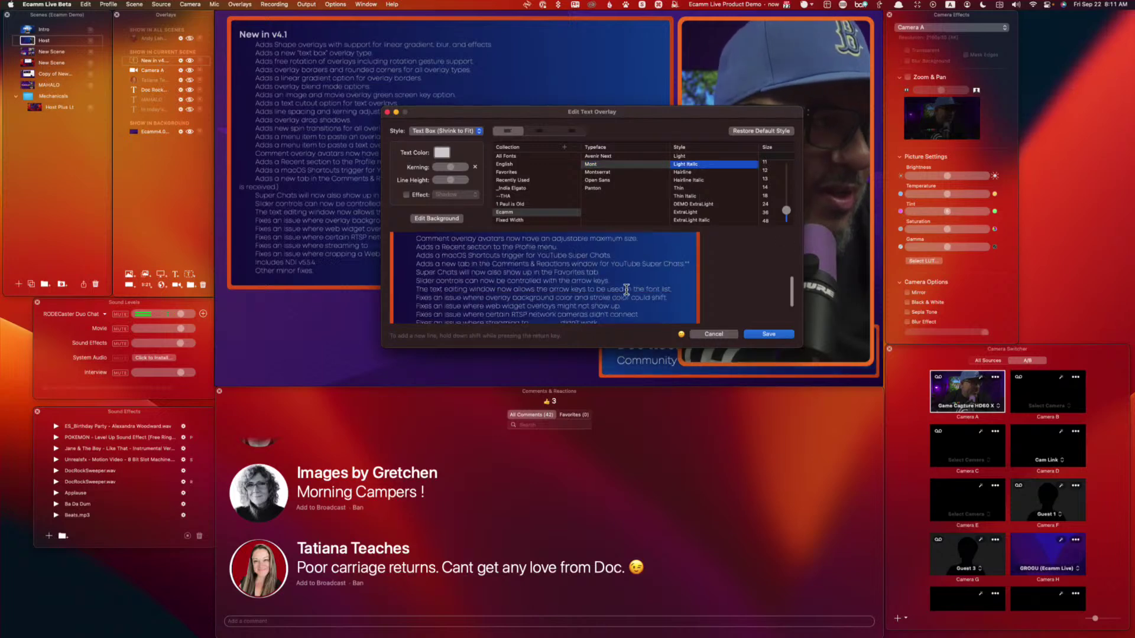
{"action": "scroll", "coordinate": [627, 290], "scroll_direction": "down", "scroll_amount": 3}
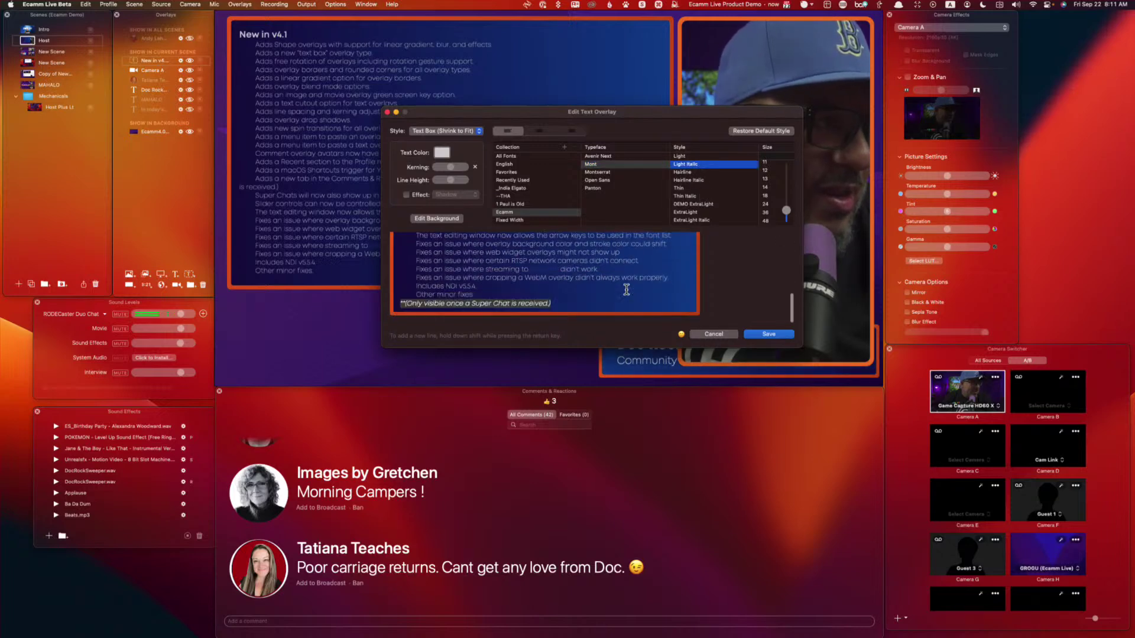
{"action": "left_click", "coordinate": [764, 335]}
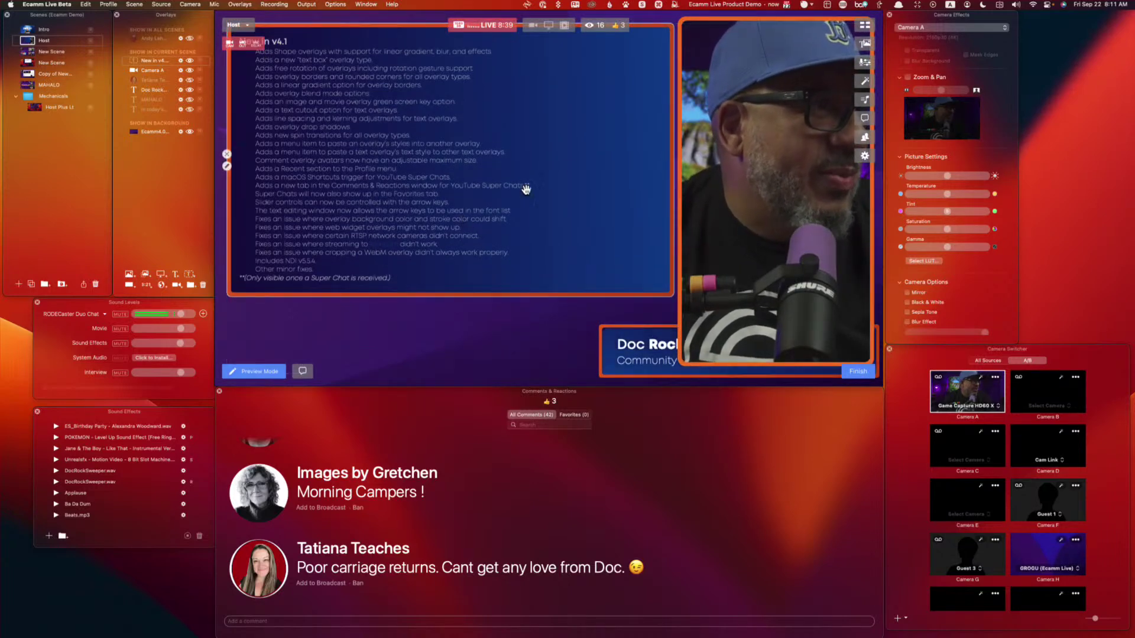
Step: Narrow the text box to the width of its text, and scale it up to fill the space beside the camera overlay
{"action": "key", "text": "alt"}
{"action": "left_click_drag", "start_coordinate": [668, 144], "coordinate": [541, 161]}
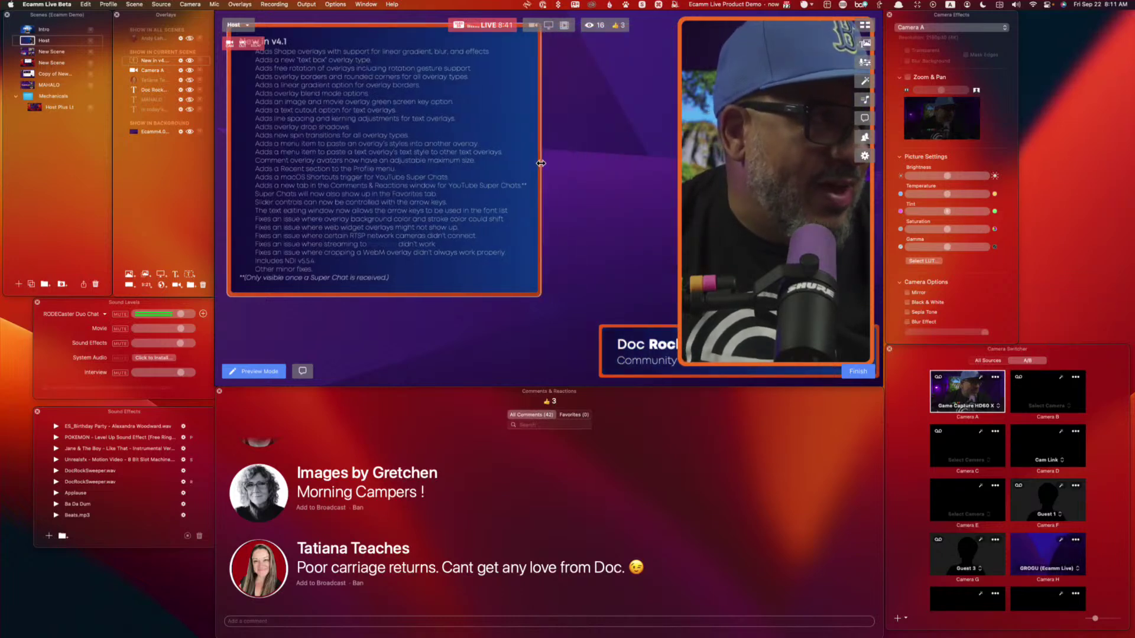
{"action": "key", "text": "alt"}
{"action": "left_click_drag", "start_coordinate": [540, 294], "coordinate": [673, 361]}
Step: Bring the Community Manager title overlay to the front, and nudge the text box up and the camera overlay to the right
{"action": "left_click", "coordinate": [158, 89]}
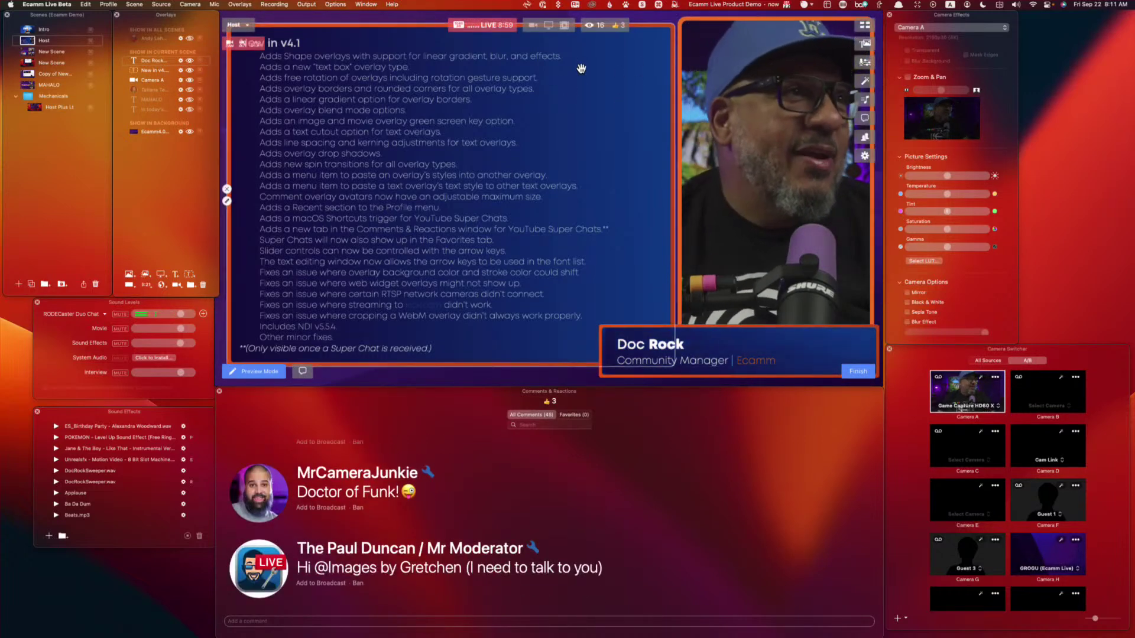
{"action": "left_click_drag", "start_coordinate": [578, 72], "coordinate": [576, 70]}
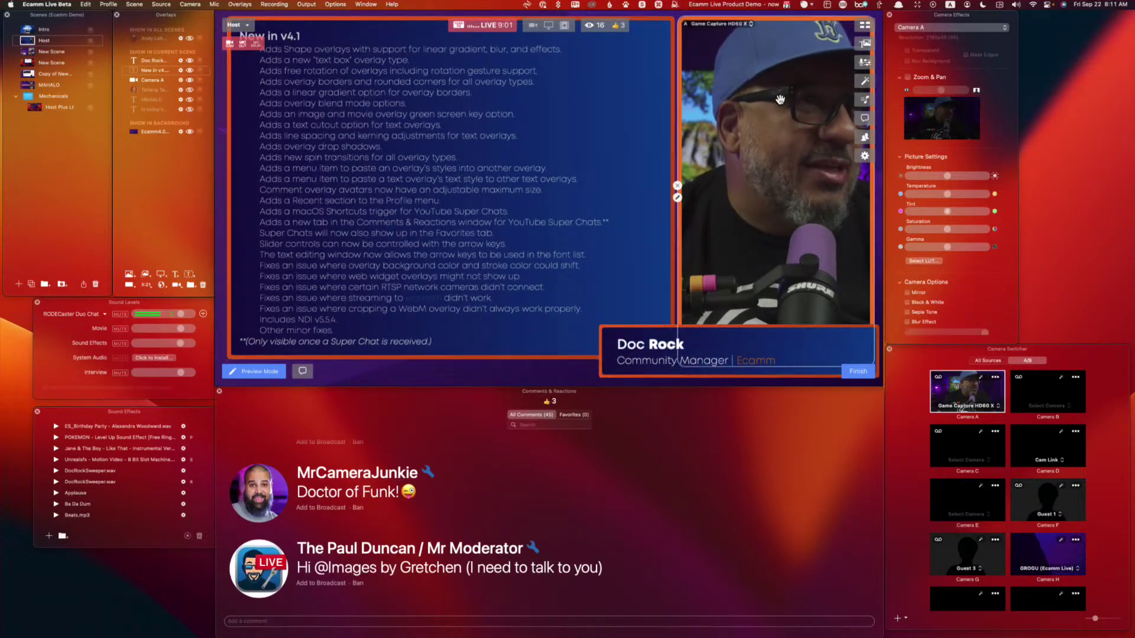
{"action": "left_click_drag", "start_coordinate": [784, 99], "coordinate": [787, 99]}
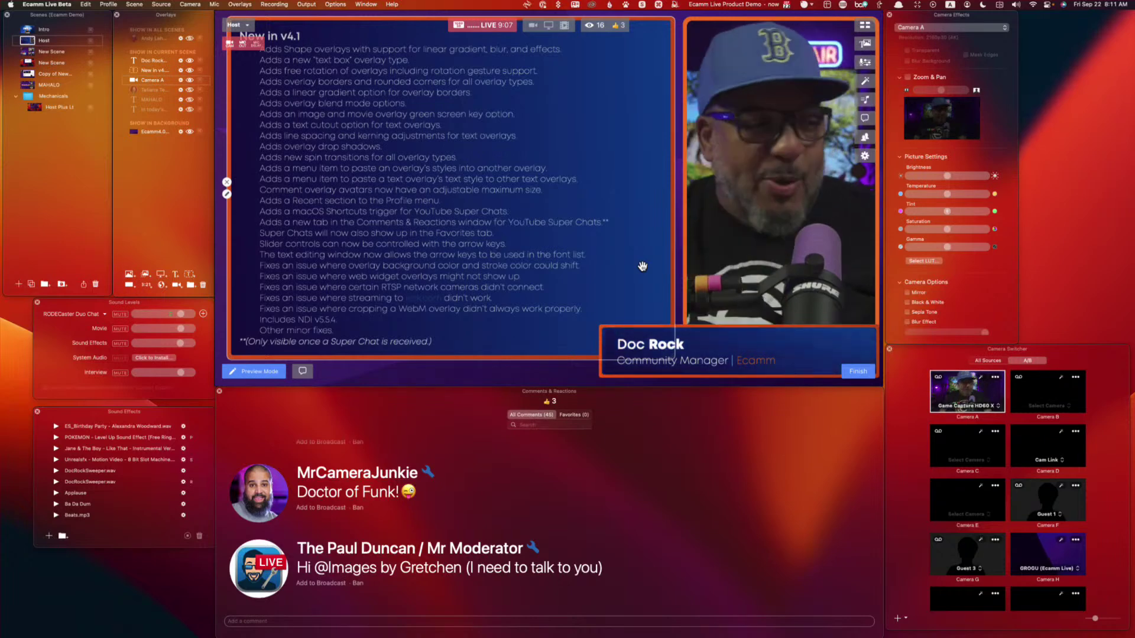
Step: Look back through the earlier viewer comments
{"action": "scroll", "coordinate": [548, 496], "scroll_direction": "up", "scroll_amount": 10}
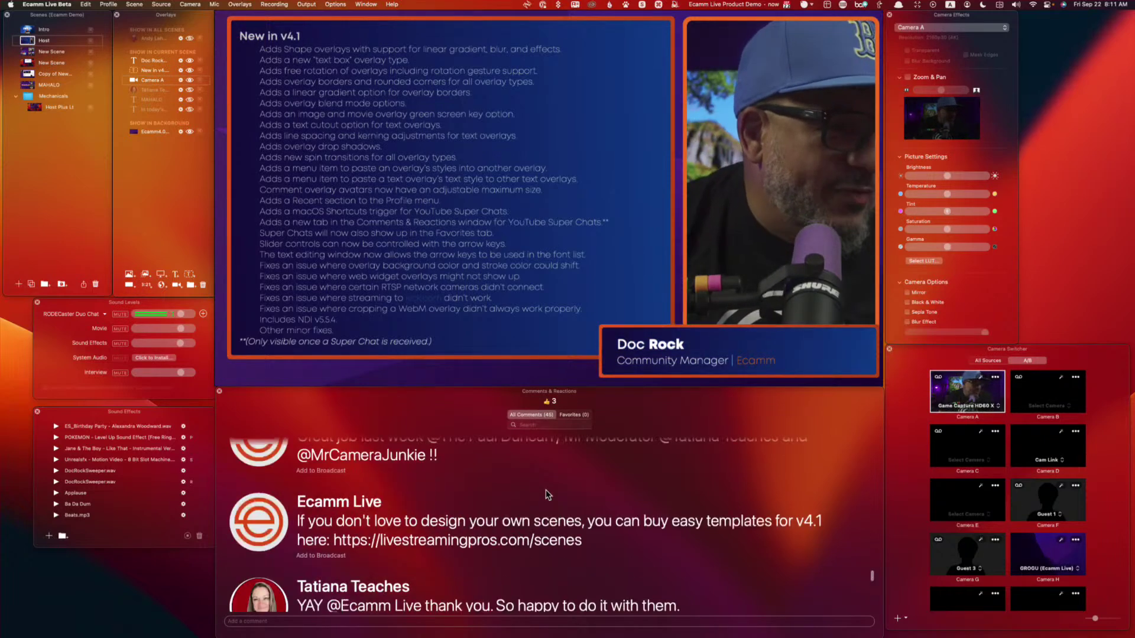
{"action": "scroll", "coordinate": [549, 492], "scroll_direction": "down", "scroll_amount": 15}
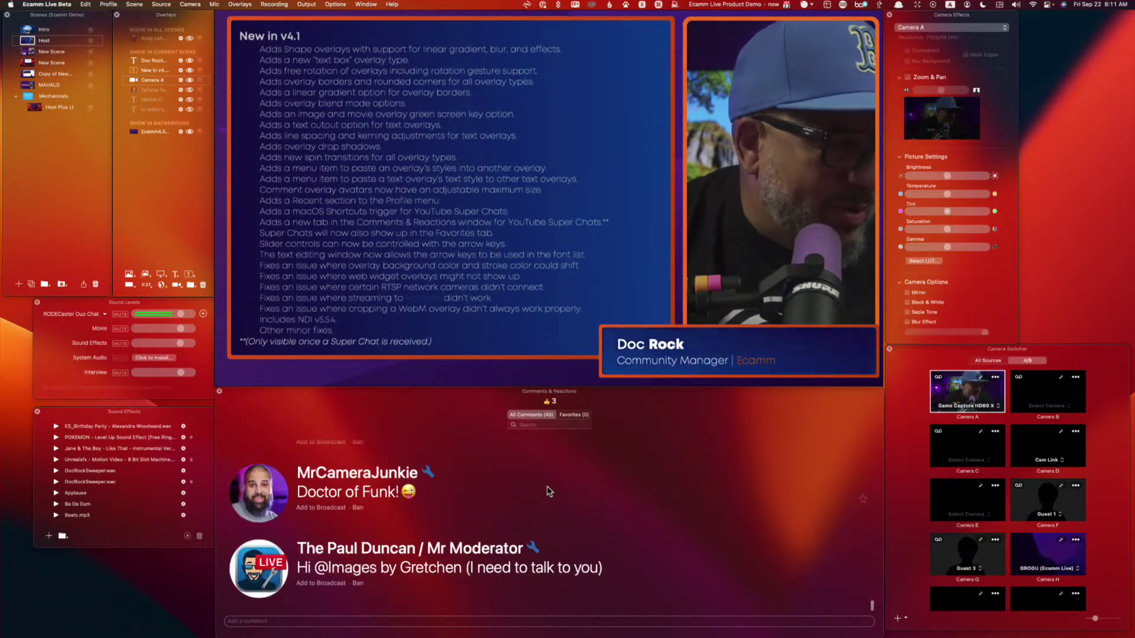
{"action": "scroll", "coordinate": [565, 527], "scroll_direction": "up", "scroll_amount": 5}
{"action": "scroll", "coordinate": [565, 527], "scroll_direction": "up", "scroll_amount": 8}
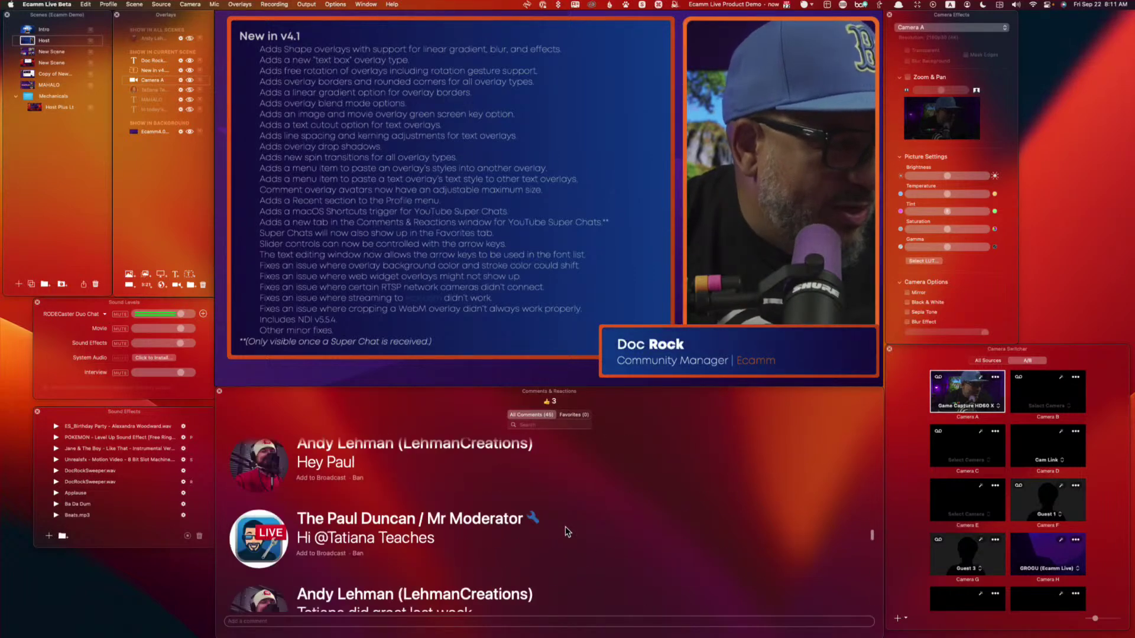
{"action": "scroll", "coordinate": [566, 527], "scroll_direction": "up", "scroll_amount": 3}
{"action": "scroll", "coordinate": [565, 527], "scroll_direction": "down", "scroll_amount": 4}
{"action": "mouse_move", "coordinate": [285, 194]}
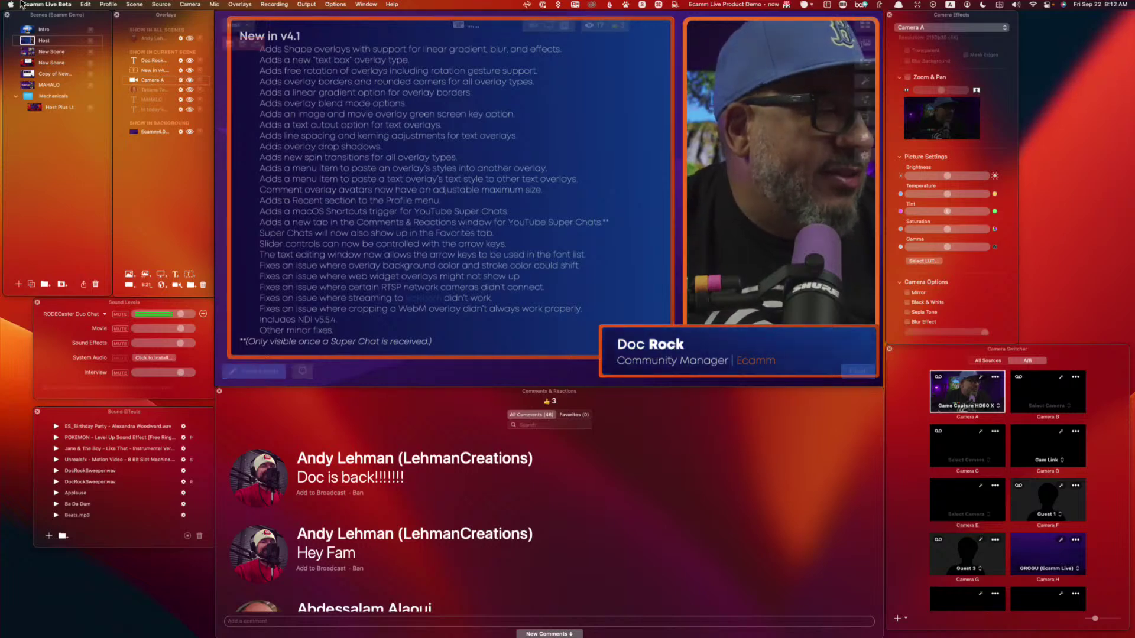
Step: Delete the three scenes between the Host and MAHALO scenes
{"action": "left_click", "coordinate": [36, 54]}
{"action": "left_click", "coordinate": [50, 75], "text": "shift"}
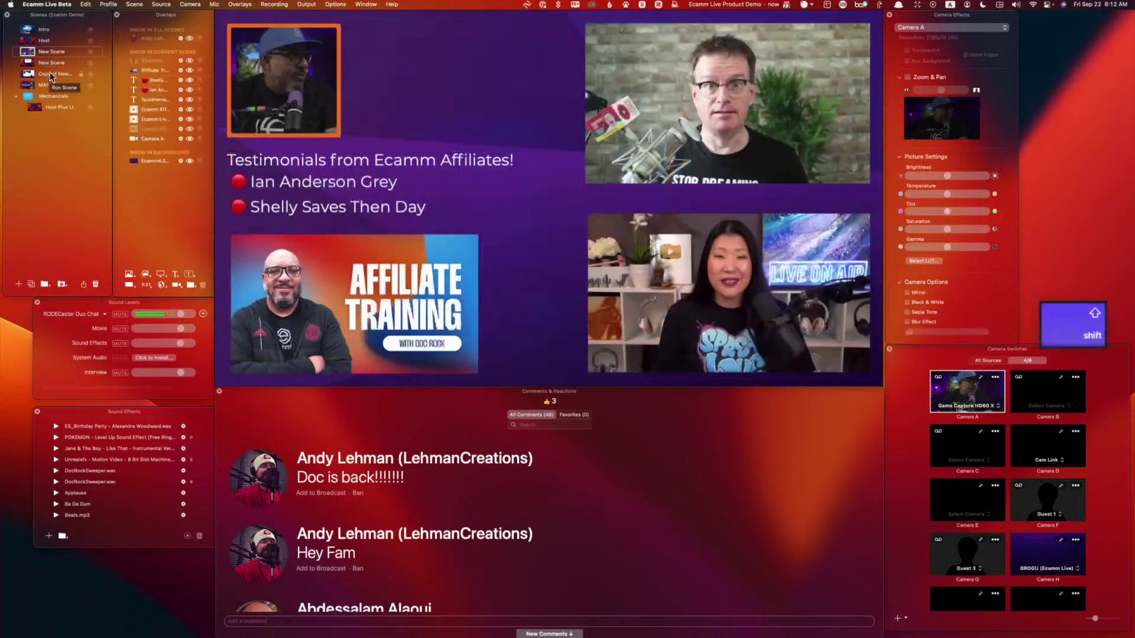
{"action": "left_click", "coordinate": [93, 285]}
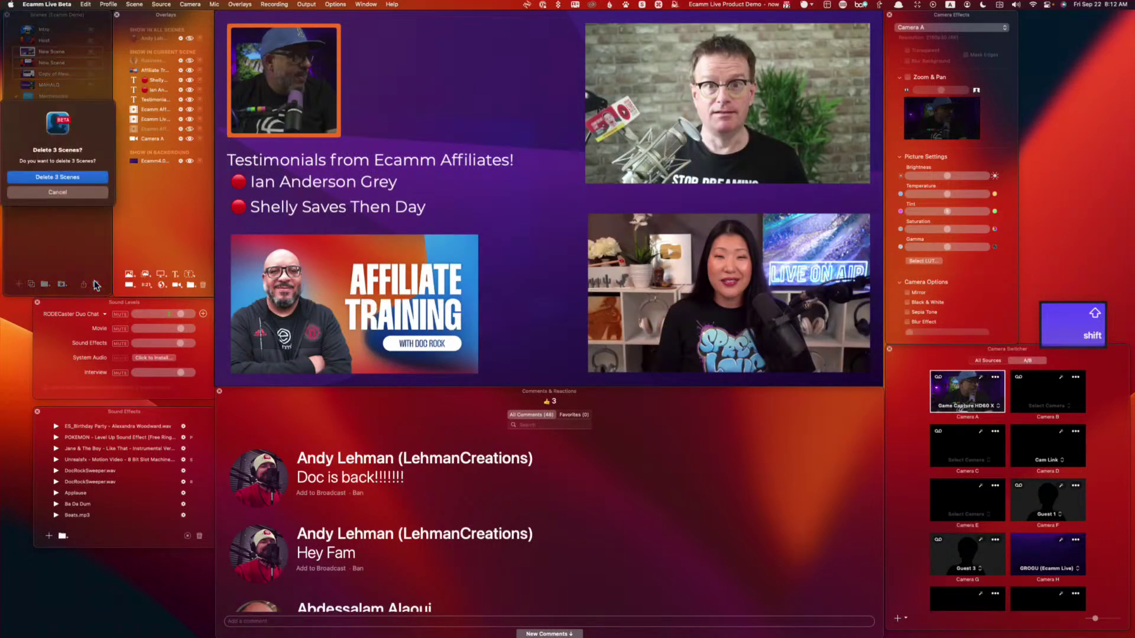
{"action": "left_click", "coordinate": [77, 177]}
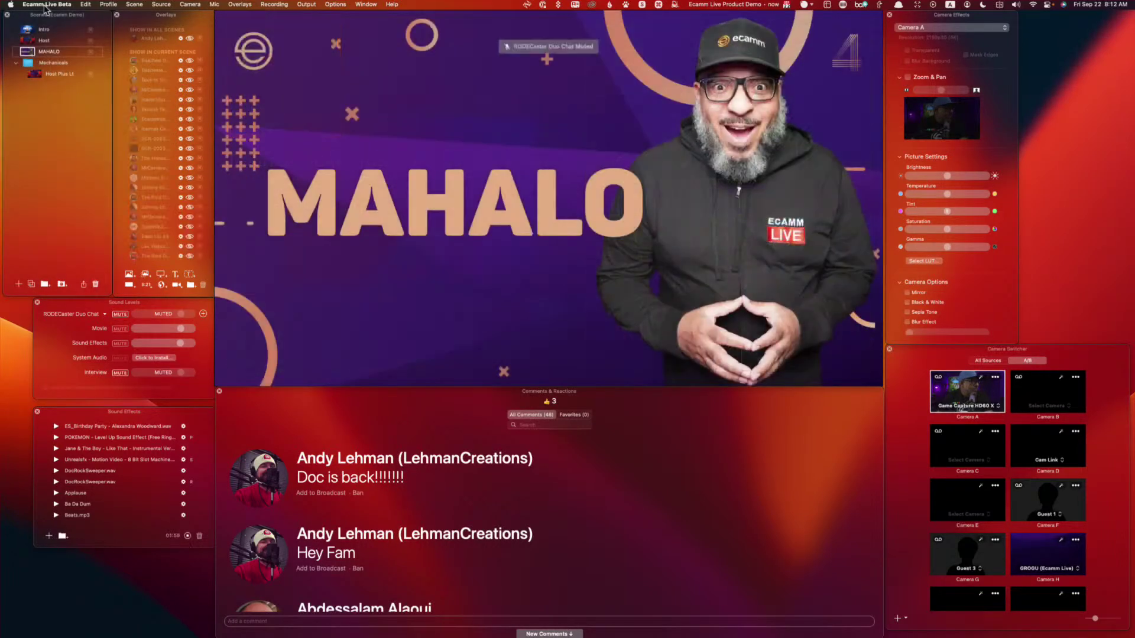
Step: Add a new empty scene directly after the Host scene
{"action": "left_click", "coordinate": [31, 42]}
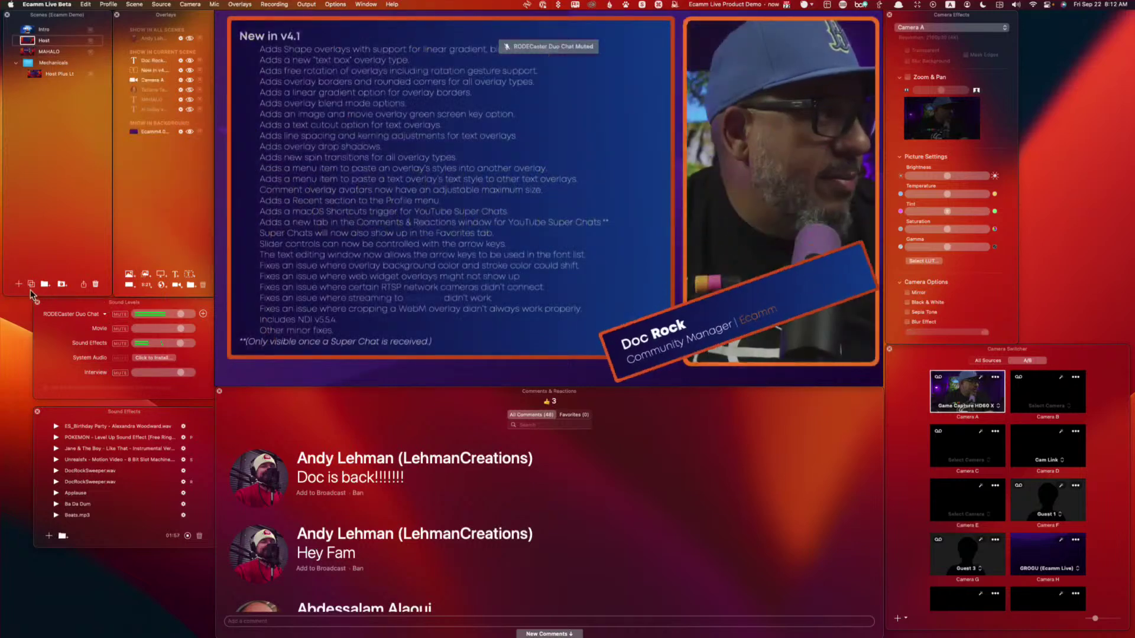
{"action": "left_click", "coordinate": [18, 285]}
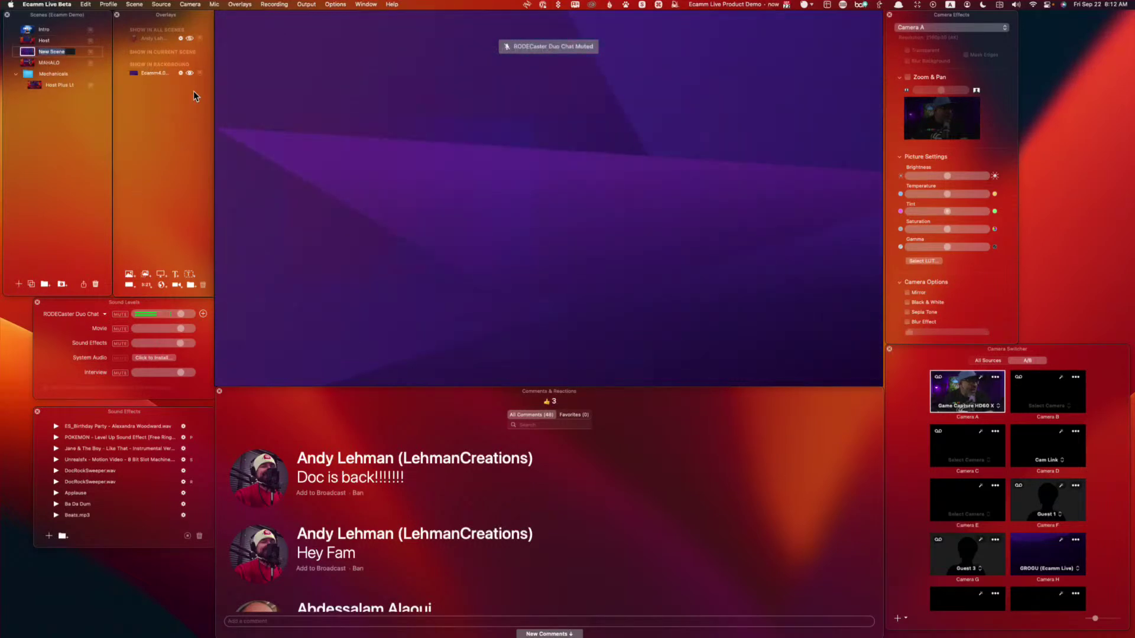
Step: Toggle the background image overlay's visibility off and back on in the new scene
{"action": "left_click", "coordinate": [190, 72]}
{"action": "left_click", "coordinate": [190, 71]}
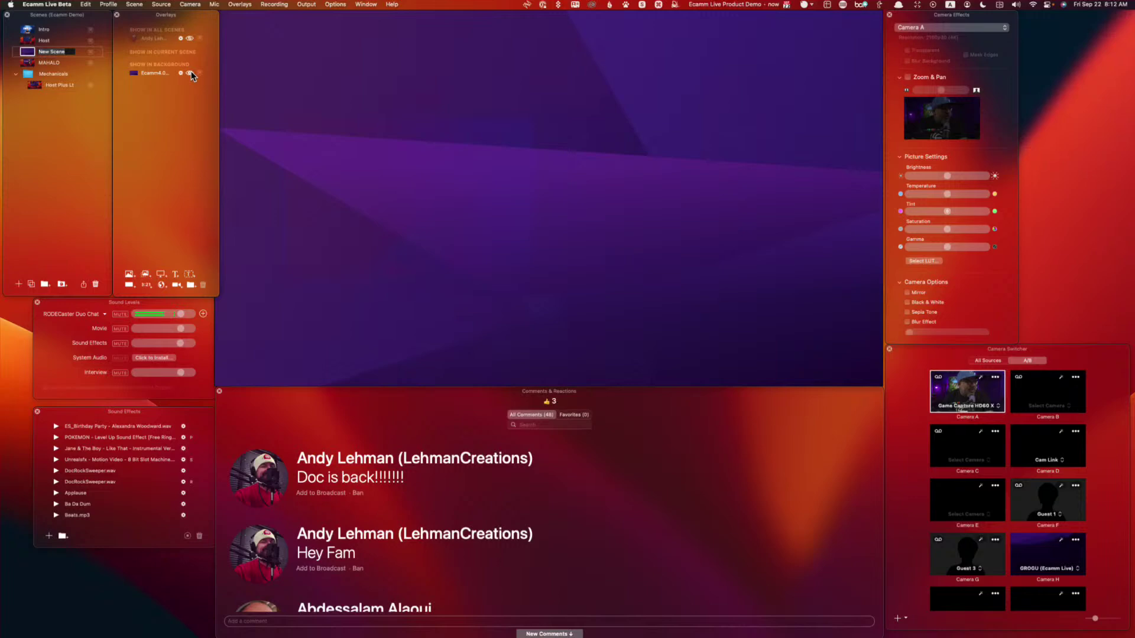
{"action": "left_click", "coordinate": [190, 71]}
{"action": "key", "text": "super+alt+equal"}
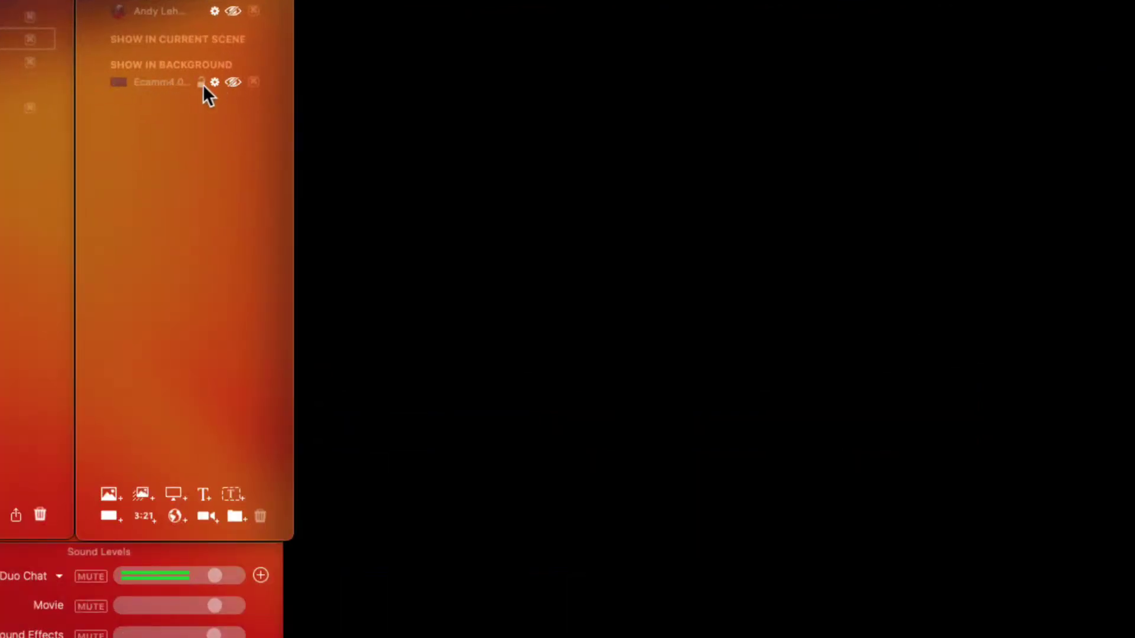
{"action": "left_click", "coordinate": [227, 82]}
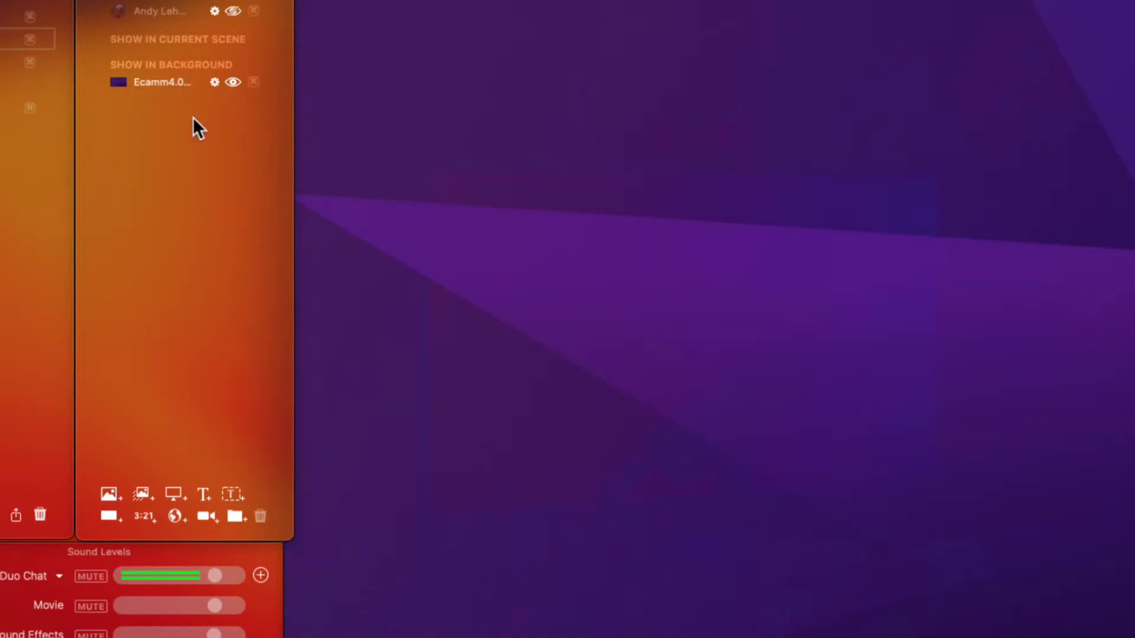
{"action": "key", "text": "super+alt+8"}
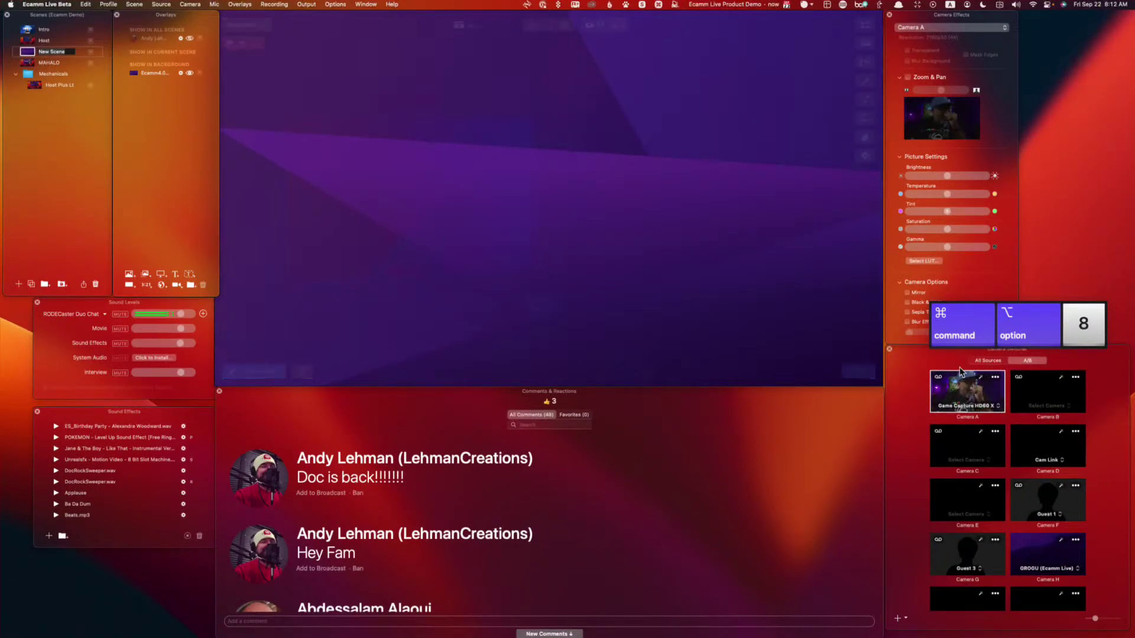
Step: Add Camera A to the new scene as a tall camera overlay and place it on the scene's right side
{"action": "left_click", "coordinate": [958, 385]}
{"action": "left_click_drag", "start_coordinate": [636, 223], "coordinate": [775, 225]}
Step: Give the camera overlay a thin border and slightly rounded corners
{"action": "left_click", "coordinate": [673, 205]}
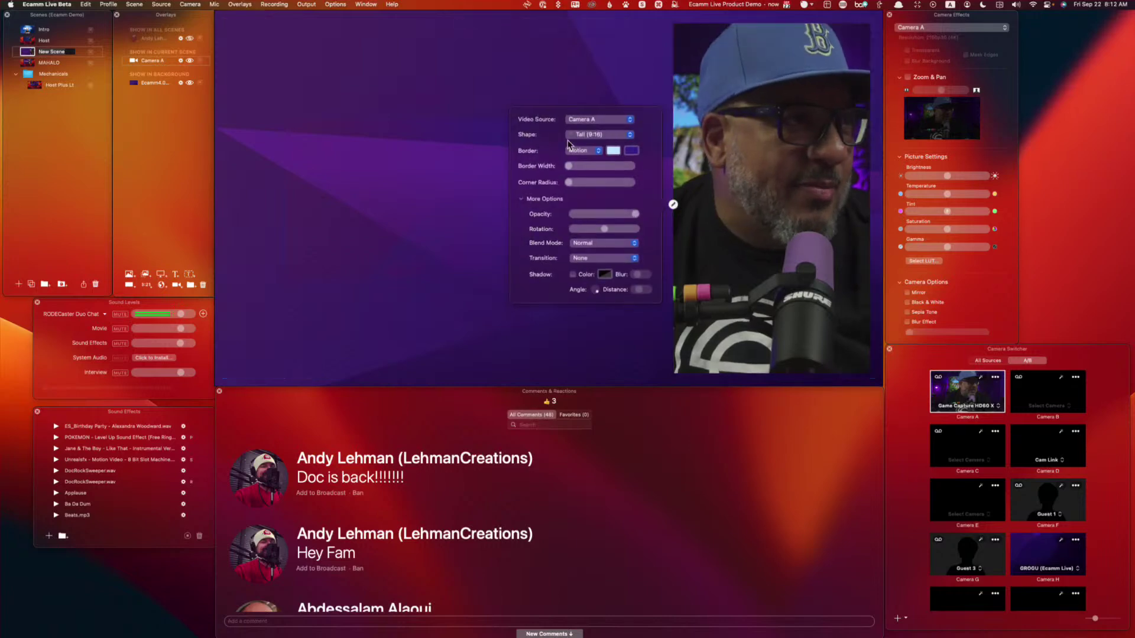
{"action": "left_click_drag", "start_coordinate": [570, 166], "coordinate": [577, 169]}
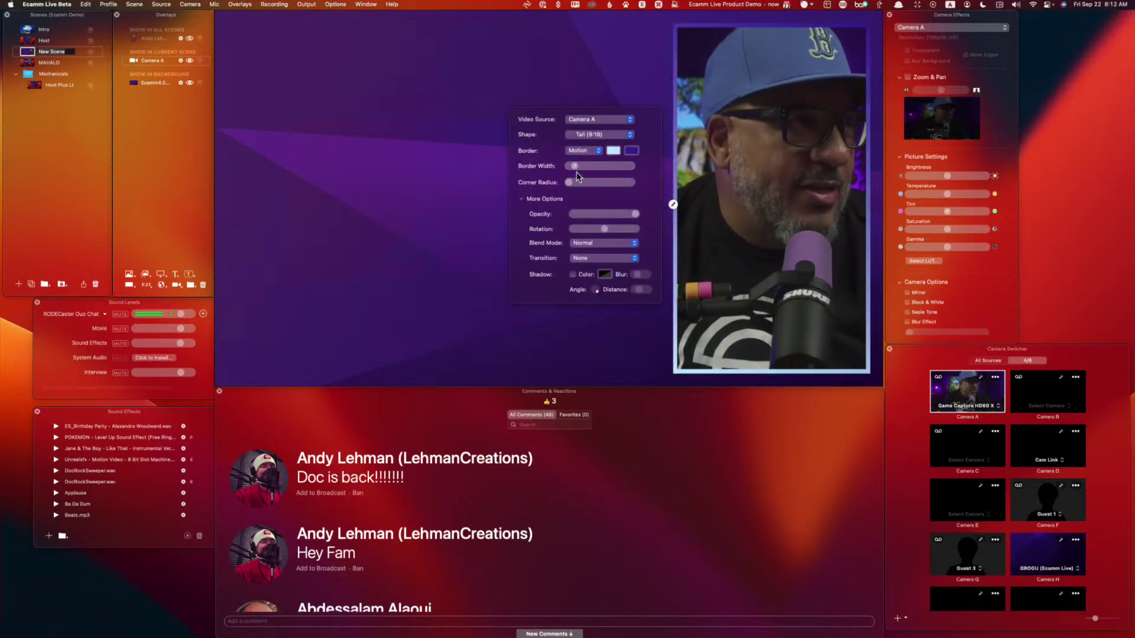
{"action": "left_click_drag", "start_coordinate": [570, 183], "coordinate": [582, 187]}
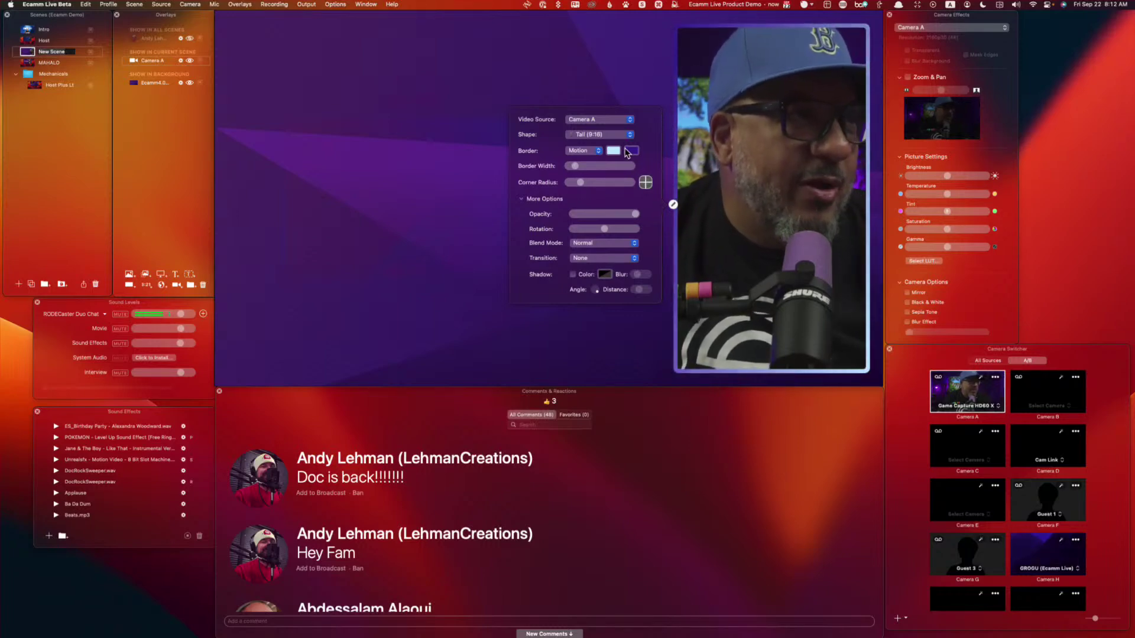
Step: Change the camera overlay's border type to Color, set it to the saved orange swatch, and close the settings
{"action": "left_click", "coordinate": [584, 151]}
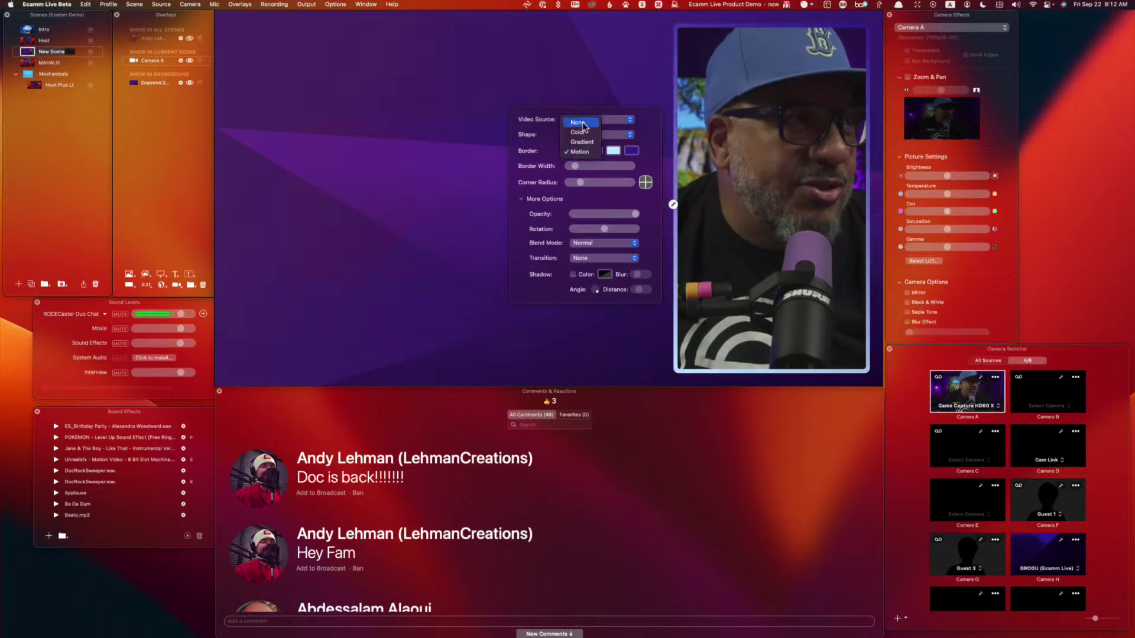
{"action": "left_click", "coordinate": [587, 132]}
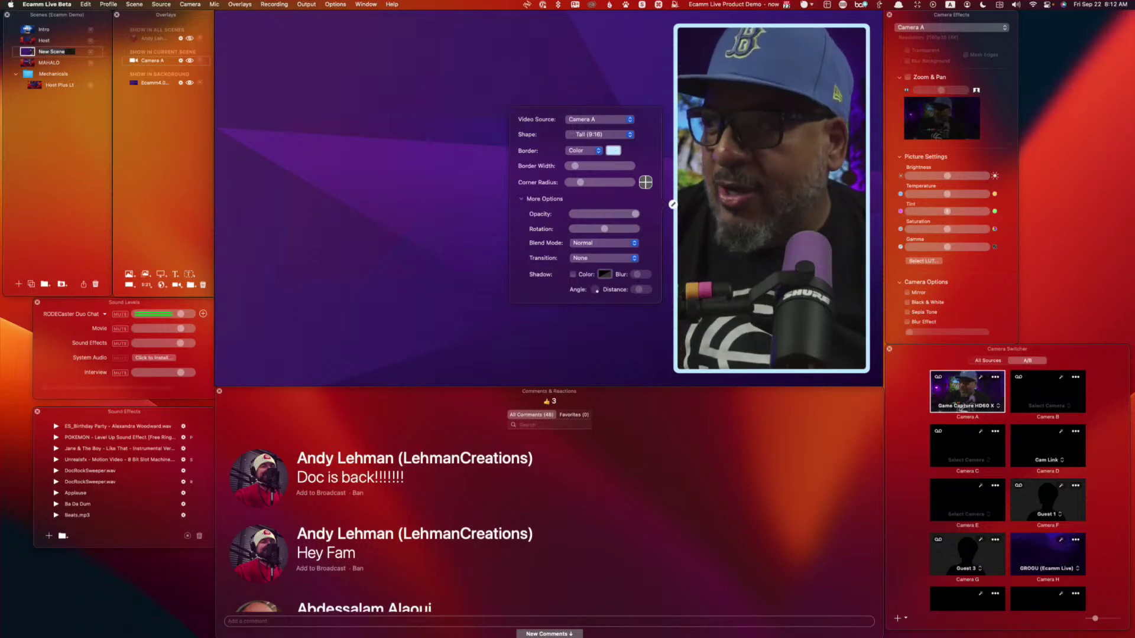
{"action": "left_click", "coordinate": [613, 150]}
{"action": "left_click_drag", "start_coordinate": [646, 359], "coordinate": [782, 364]}
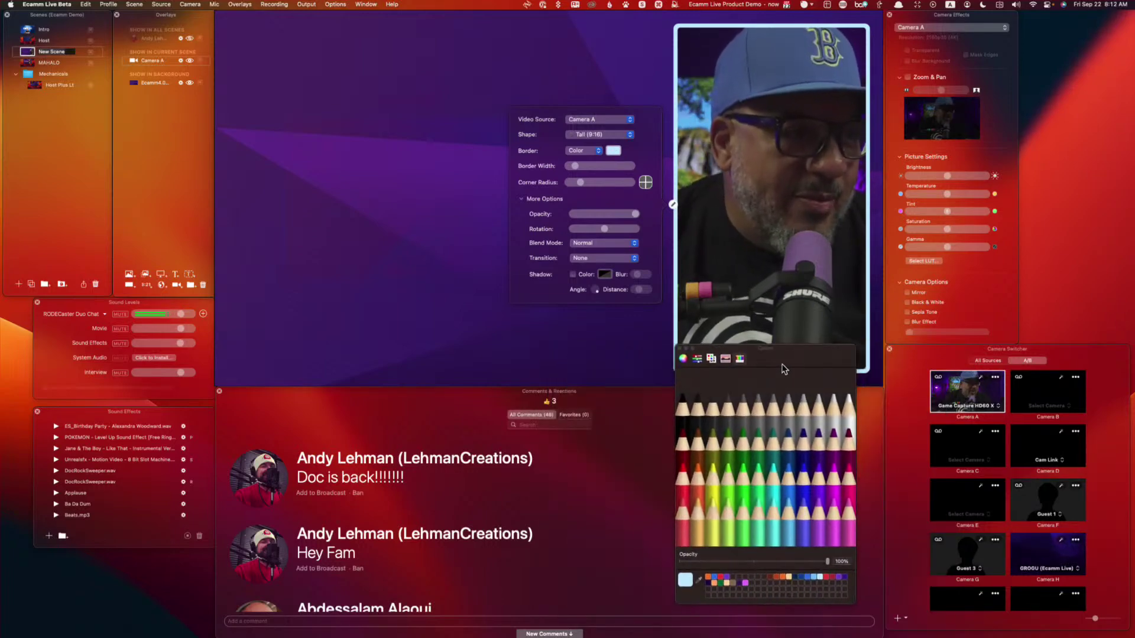
{"action": "left_click", "coordinate": [707, 577]}
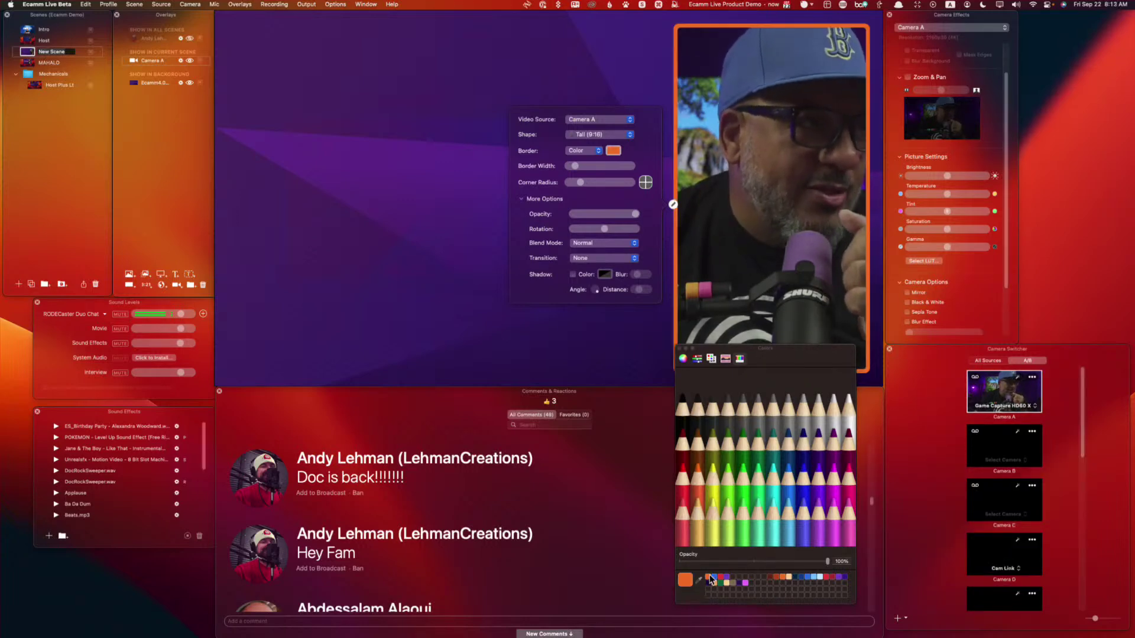
{"action": "left_click", "coordinate": [613, 342]}
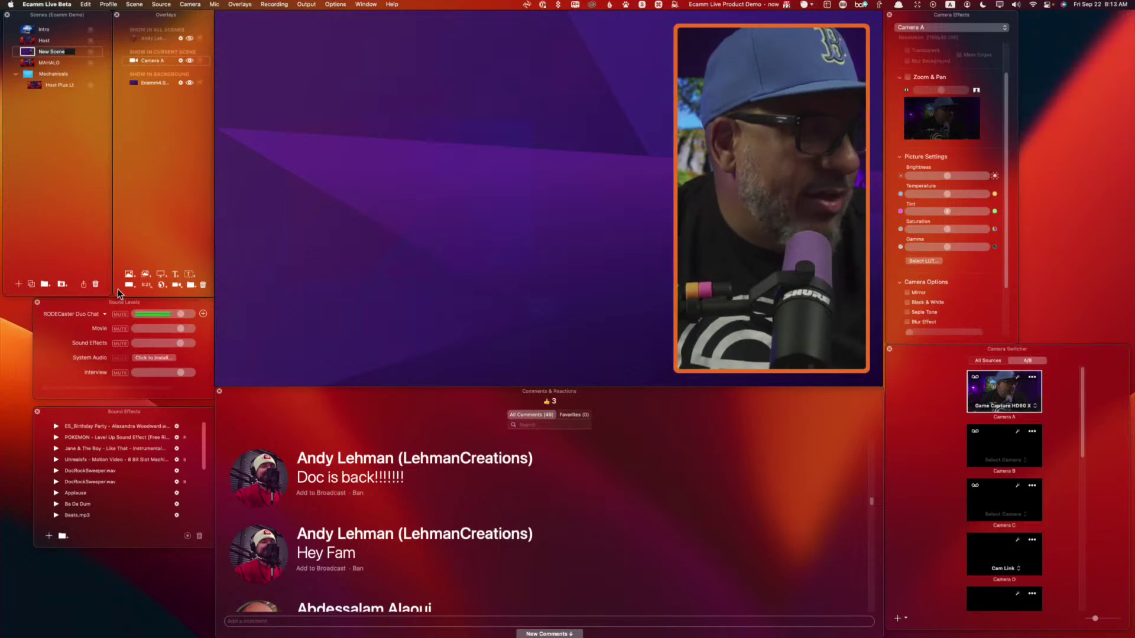
{"action": "key", "text": "super+alt+Escape"}
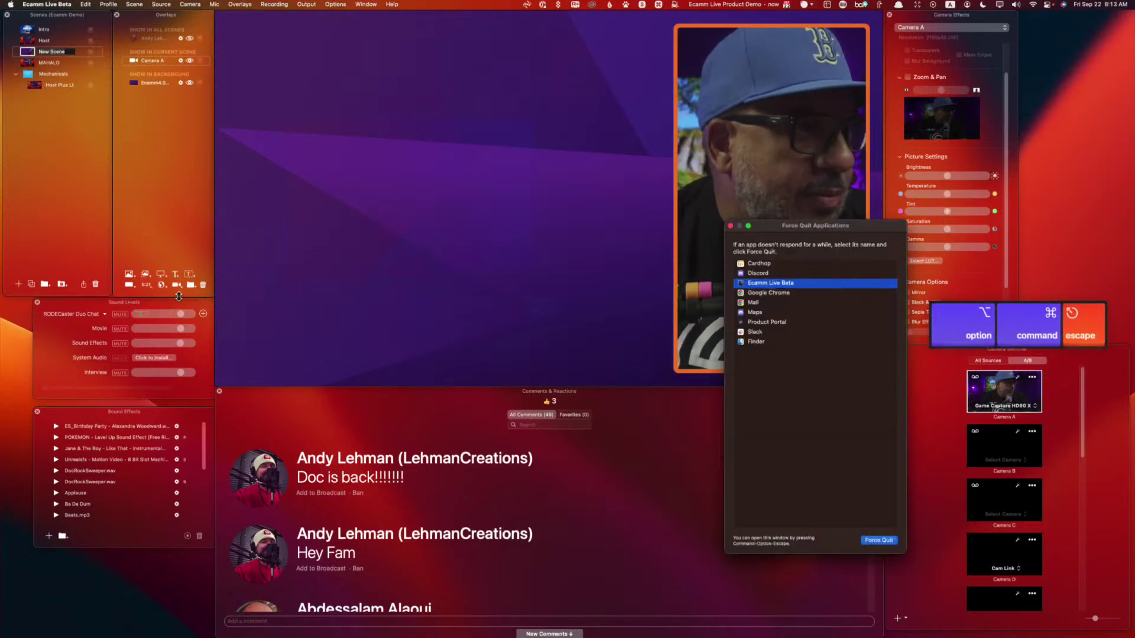
{"action": "left_click", "coordinate": [730, 226]}
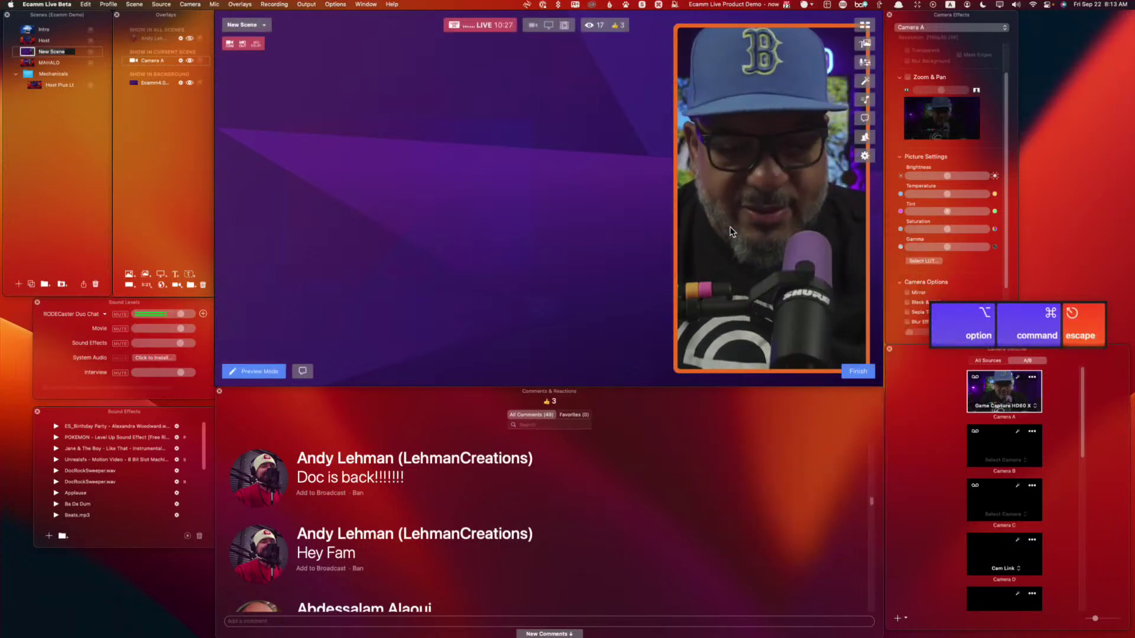
{"action": "key", "text": "super+alt+8"}
{"action": "key", "text": "super+alt+8"}
{"action": "key", "text": "super+alt+8"}
{"action": "key", "text": "super+alt+8"}
{"action": "key", "text": "super+alt+8"}
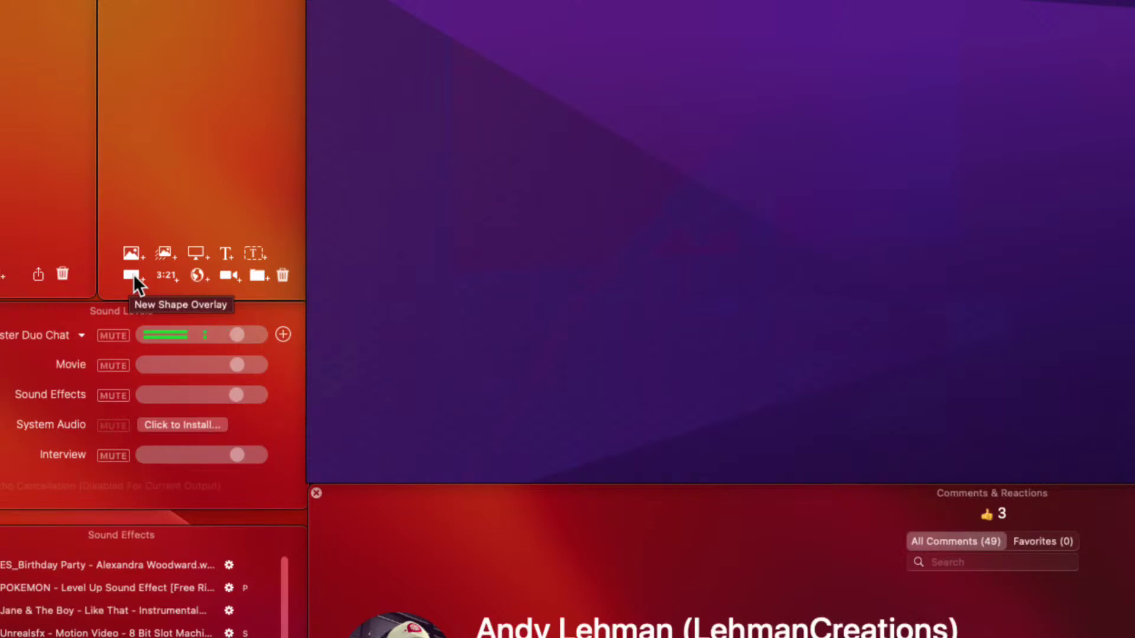
Step: Add a new rectangle shape overlay to the scene and shift it up and to the left
{"action": "key", "text": "super"}
{"action": "key", "text": "super+alt+8"}
{"action": "left_click", "coordinate": [129, 285]}
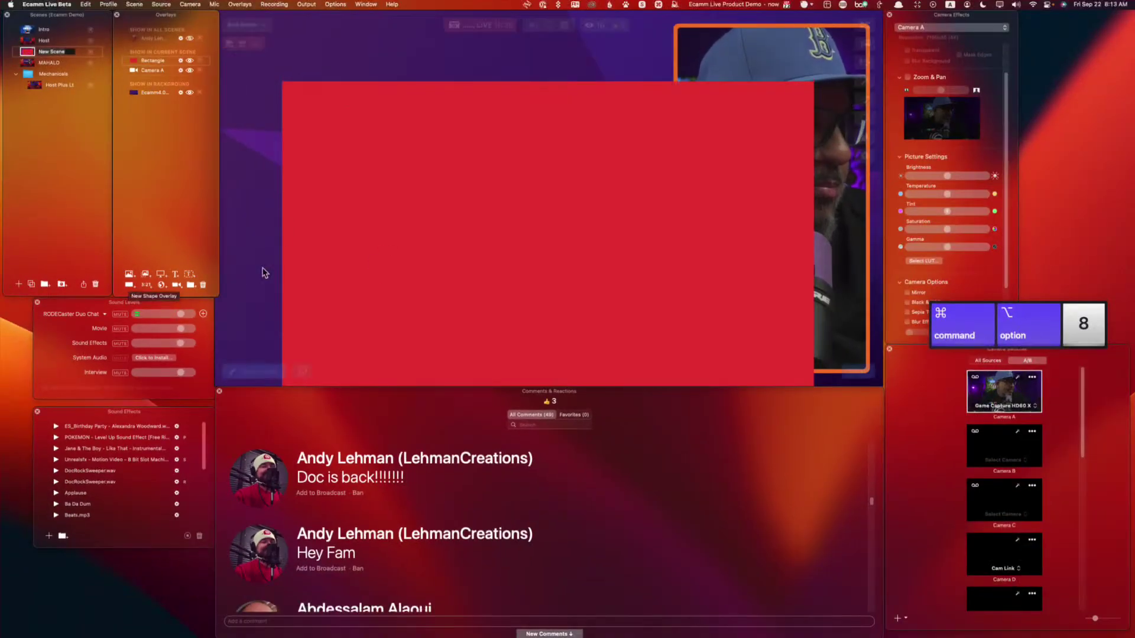
{"action": "left_click_drag", "start_coordinate": [404, 232], "coordinate": [408, 228]}
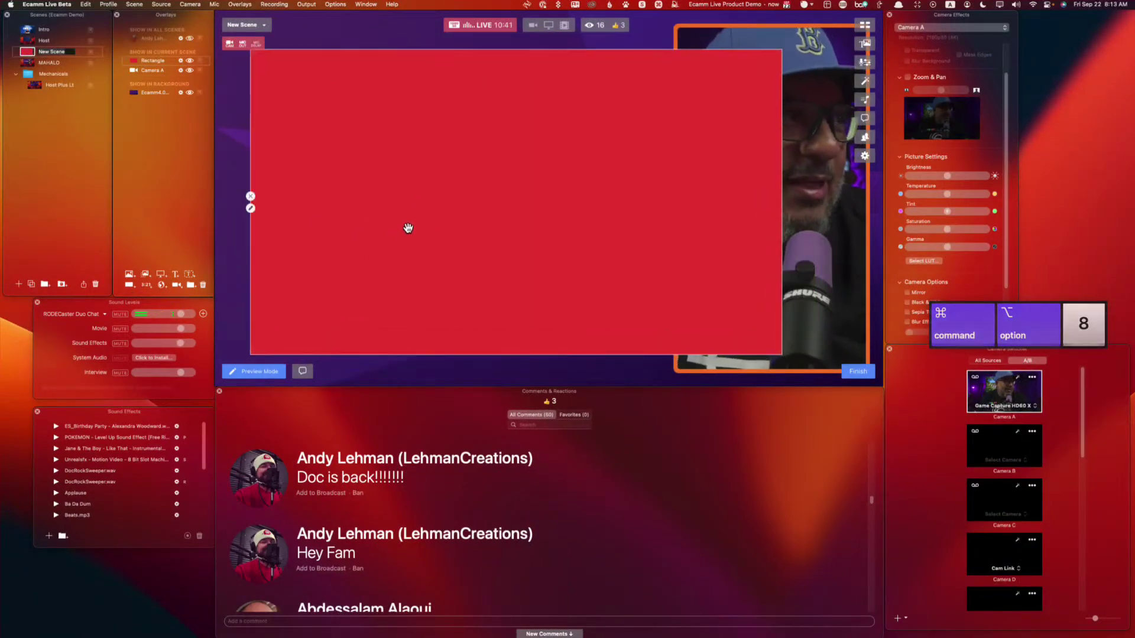
Step: Try the Square, Circle and Squircle options as the red rectangle's shape, and settle on Square
{"action": "left_click", "coordinate": [250, 208]}
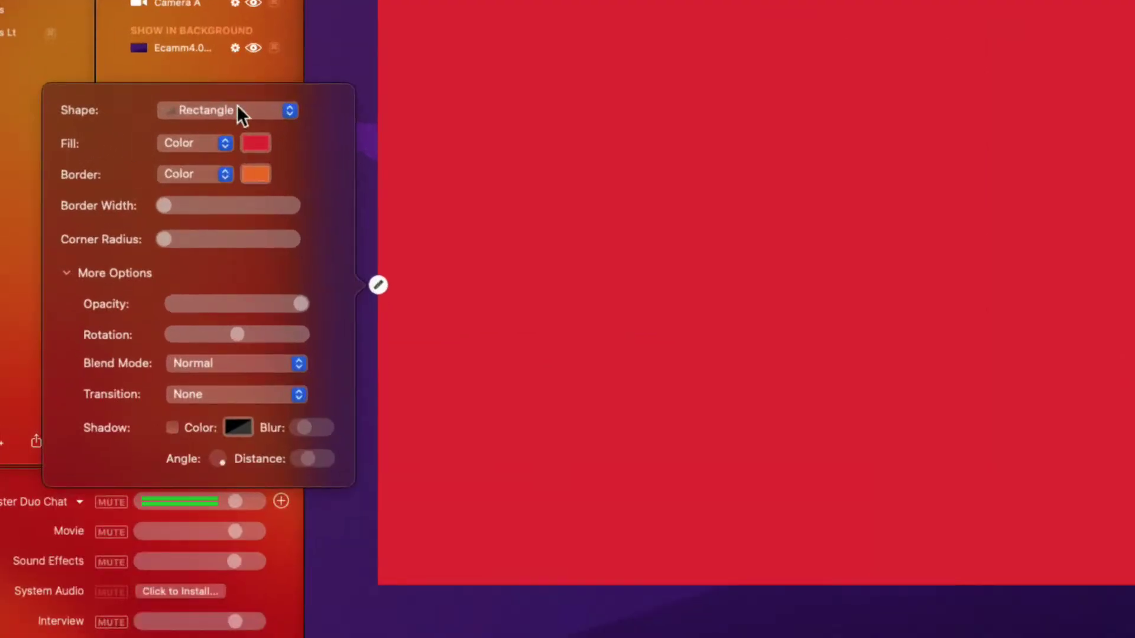
{"action": "left_click", "coordinate": [184, 123]}
{"action": "left_click", "coordinate": [235, 126]}
{"action": "left_click", "coordinate": [243, 111]}
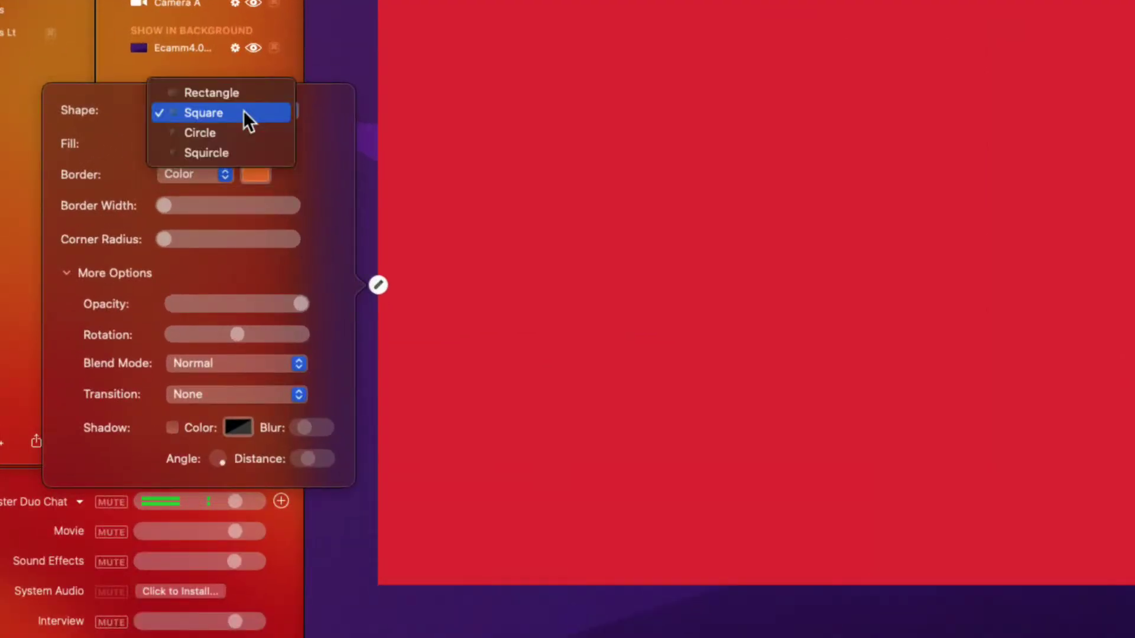
{"action": "left_click", "coordinate": [240, 133]}
{"action": "left_click", "coordinate": [247, 124]}
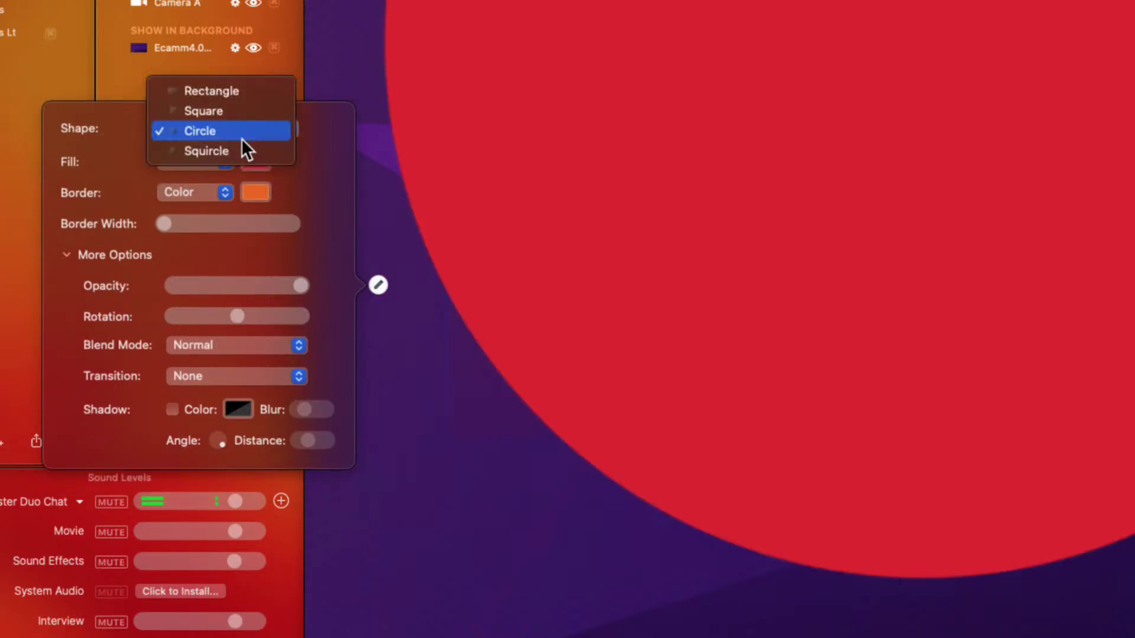
{"action": "left_click", "coordinate": [241, 144]}
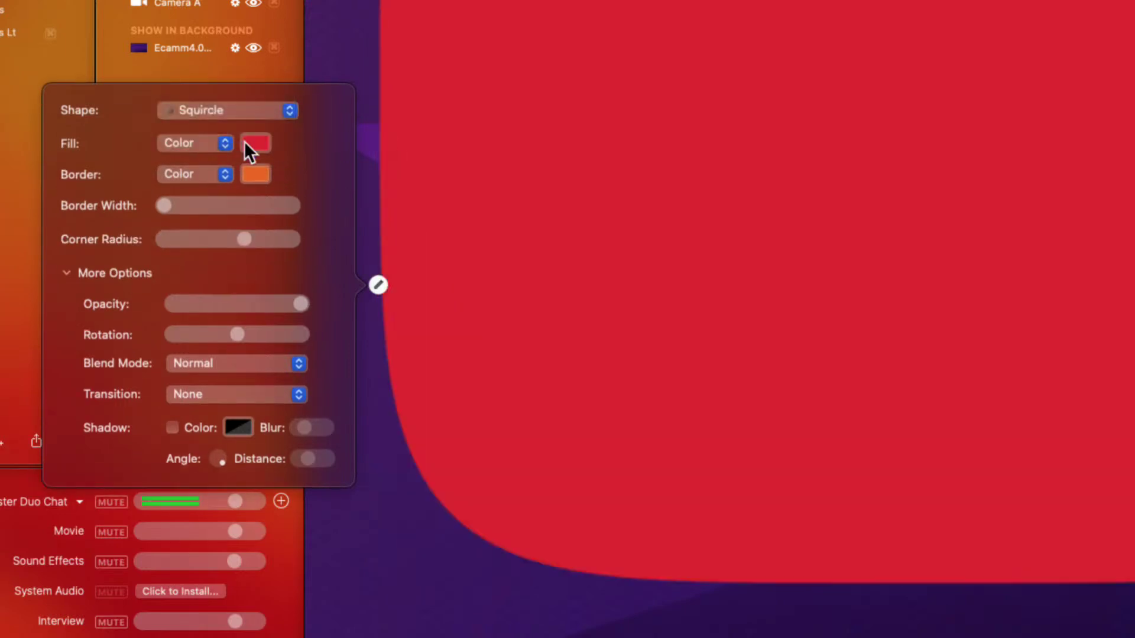
{"action": "left_click", "coordinate": [248, 111]}
{"action": "left_click", "coordinate": [251, 73]}
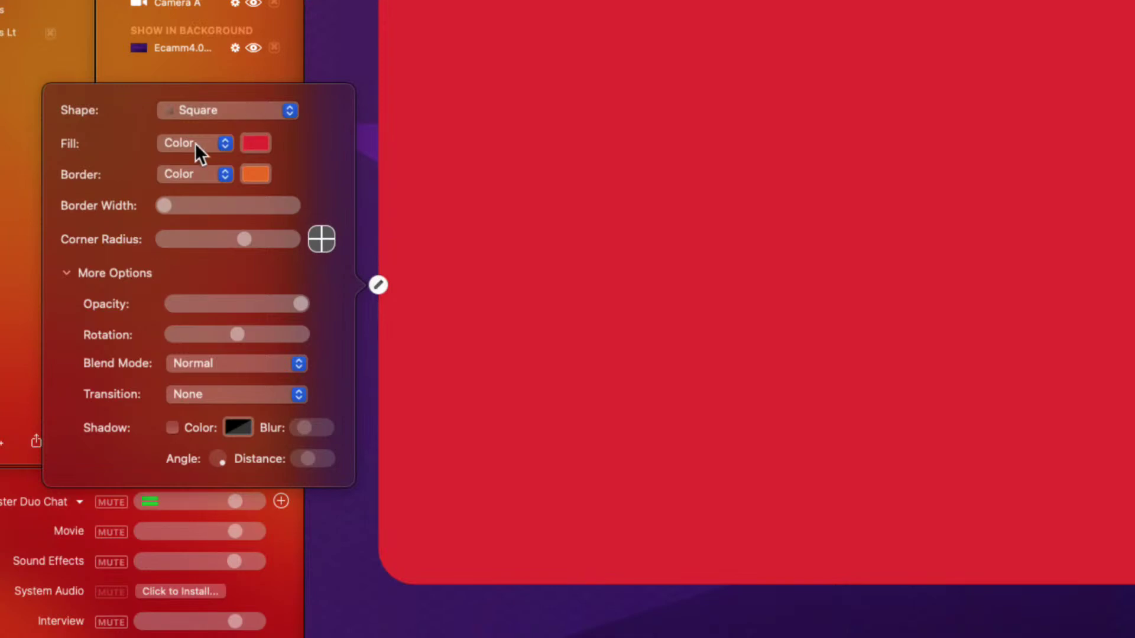
Step: Reduce the red square's corner radius to 0
{"action": "left_click_drag", "start_coordinate": [257, 243], "coordinate": [51, 236]}
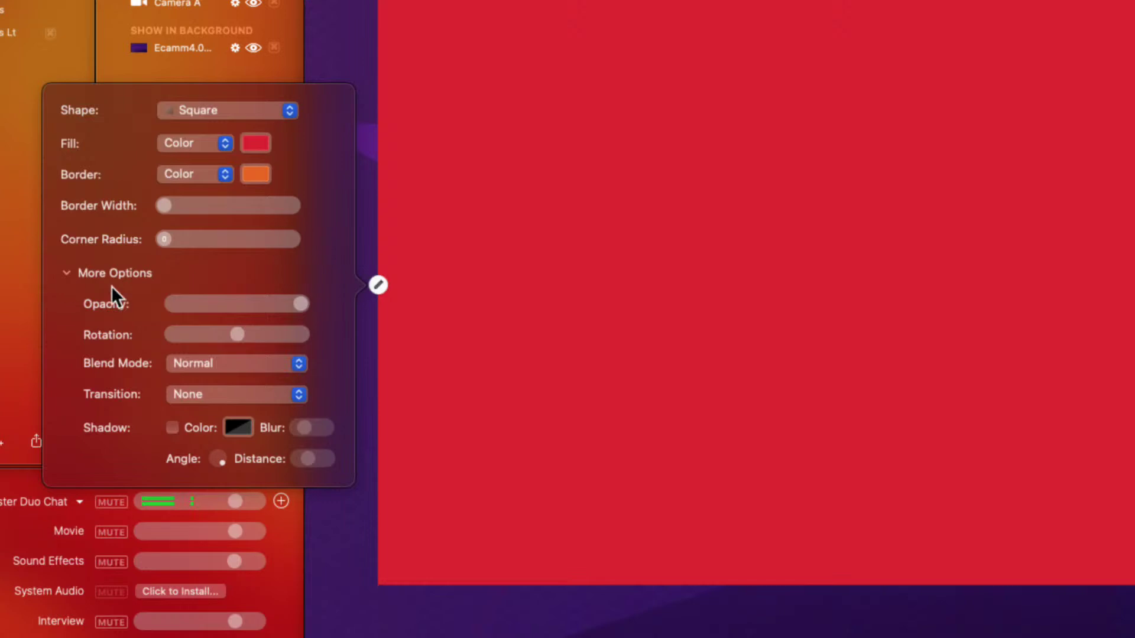
{"action": "left_click", "coordinate": [193, 144]}
{"action": "left_click", "coordinate": [192, 145]}
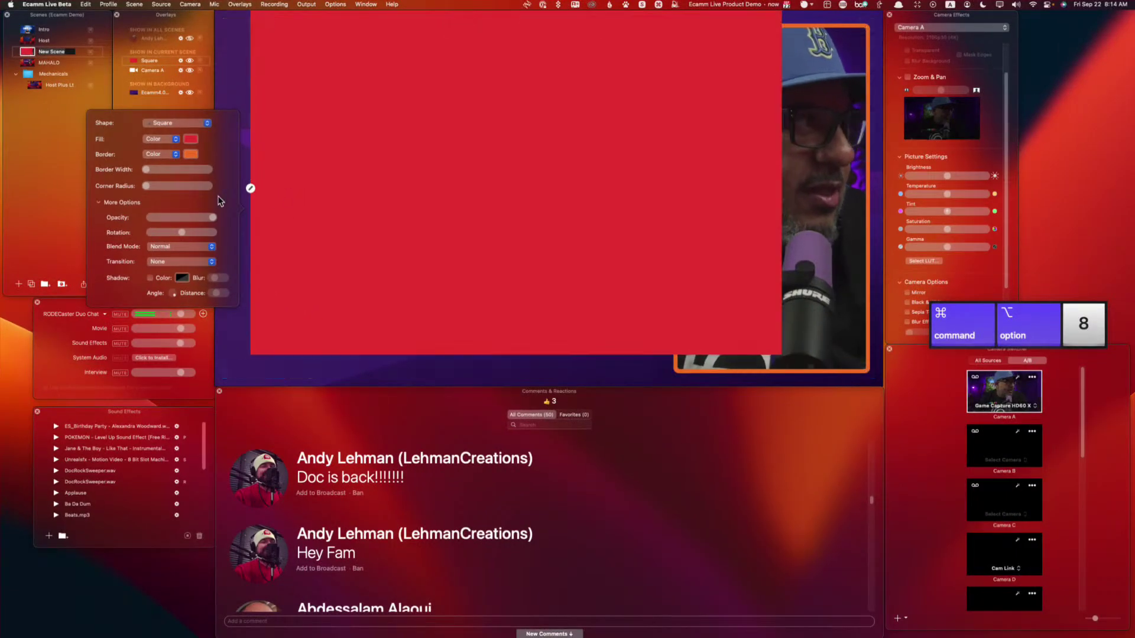
Step: Shrink the red square to a small tile and place it in the upper-left area of the scene
{"action": "left_click_drag", "start_coordinate": [778, 352], "coordinate": [616, 362]}
{"action": "left_click_drag", "start_coordinate": [441, 131], "coordinate": [438, 315]}
{"action": "left_click_drag", "start_coordinate": [619, 382], "coordinate": [394, 156]}
{"action": "left_click_drag", "start_coordinate": [369, 117], "coordinate": [374, 178]}
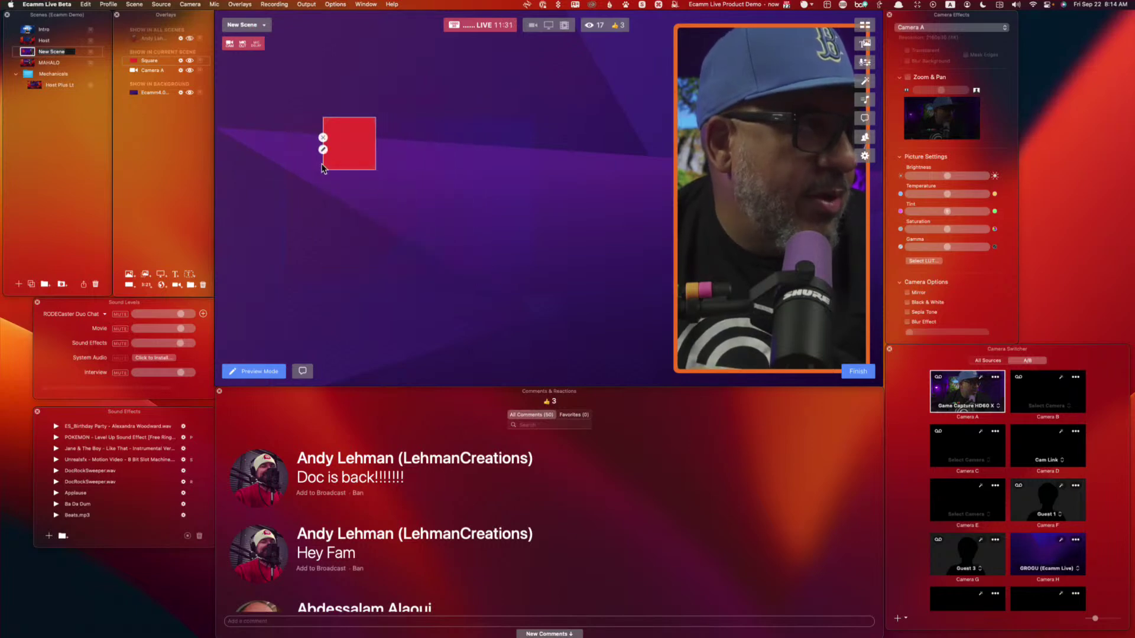
Step: Rotate the red square about 45 degrees so it stands as a diamond, and close its settings
{"action": "left_click", "coordinate": [323, 149]}
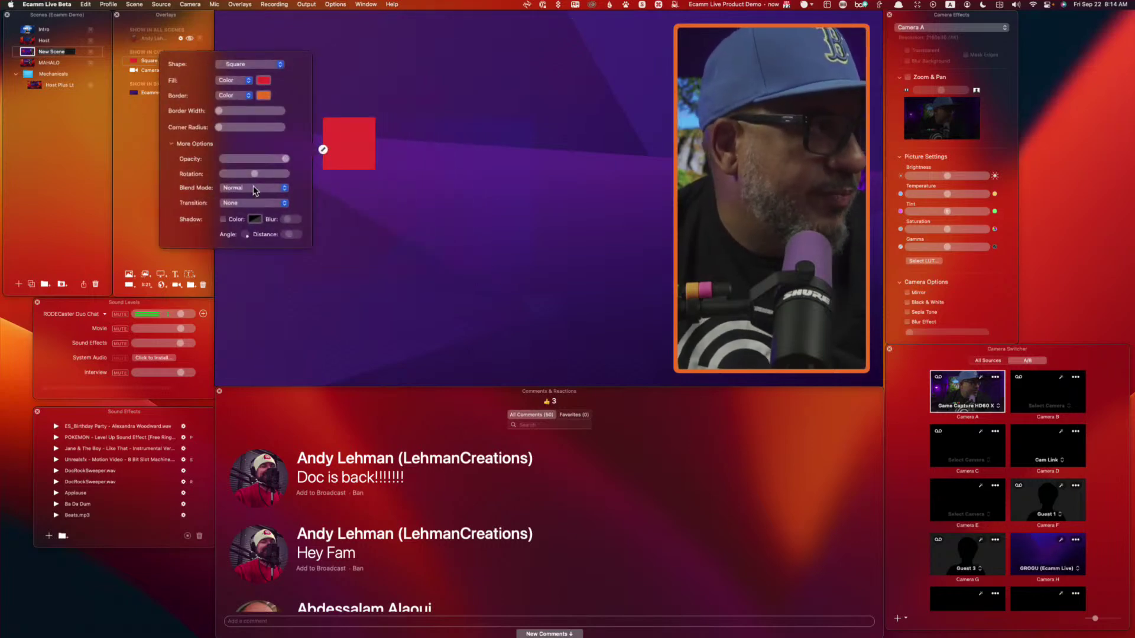
{"action": "left_click_drag", "start_coordinate": [255, 174], "coordinate": [271, 176]}
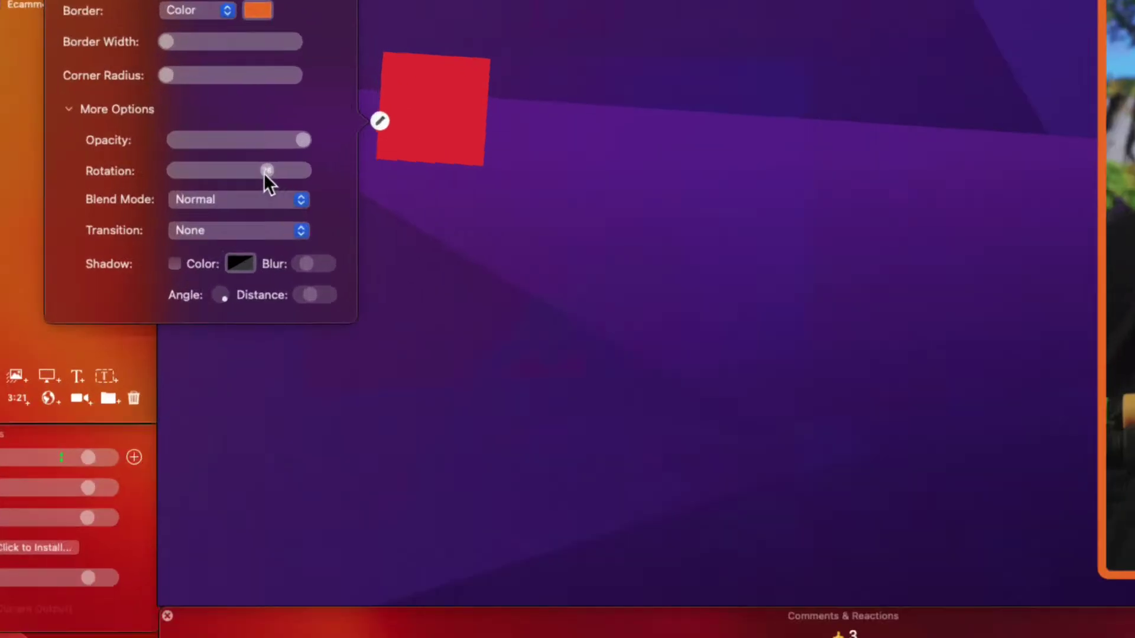
{"action": "left_click_drag", "start_coordinate": [264, 173], "coordinate": [224, 183]}
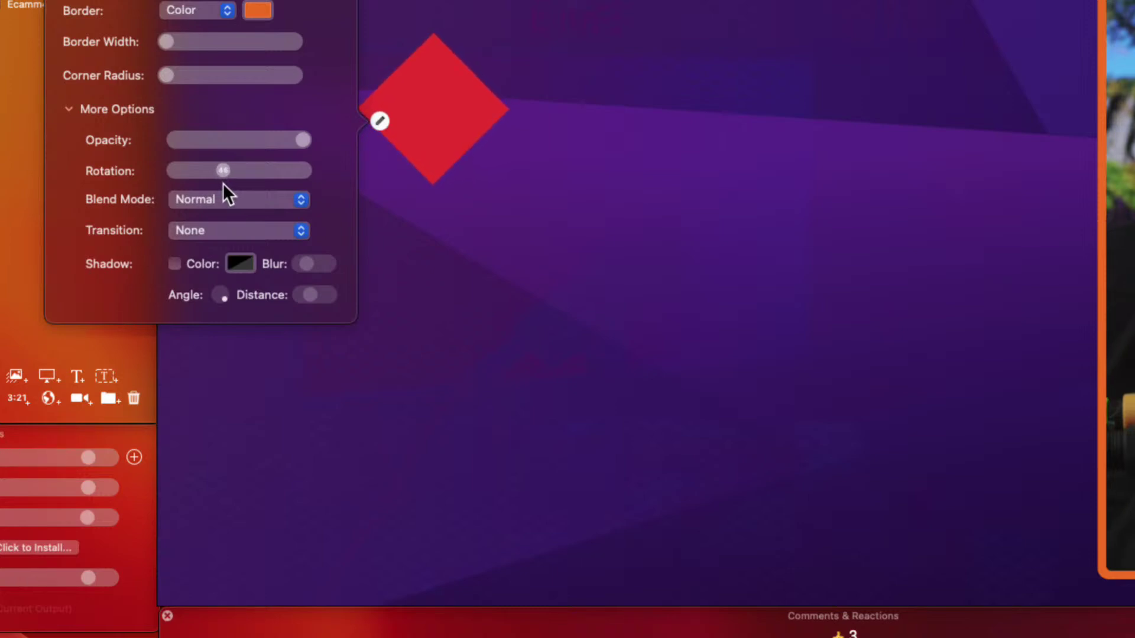
{"action": "left_click", "coordinate": [431, 227]}
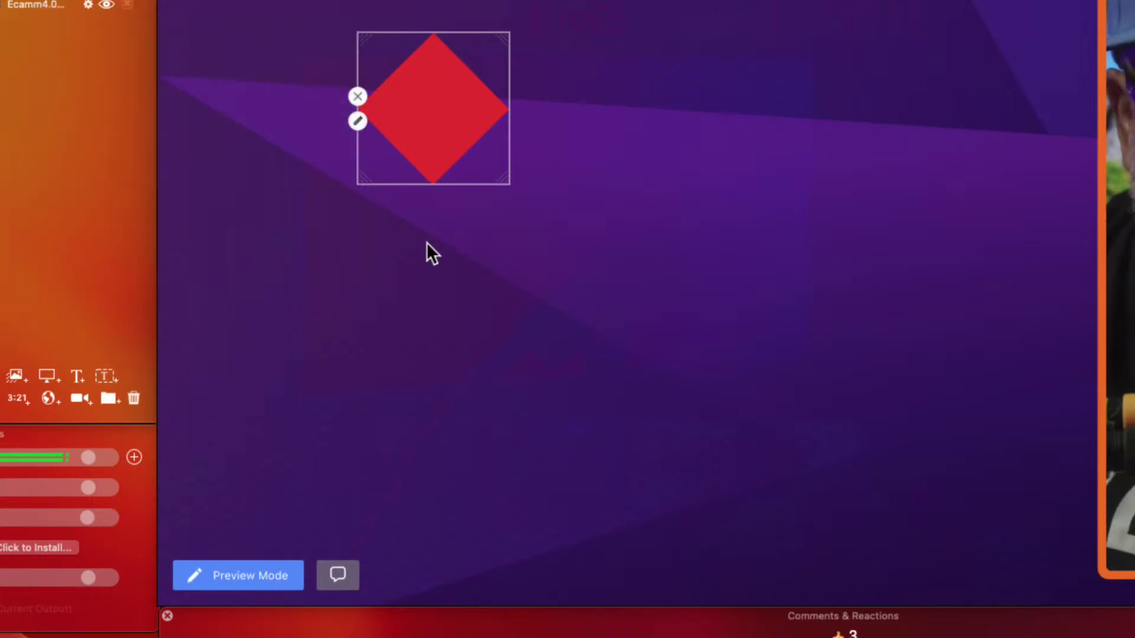
Step: Move the red diamond into the scene's upper-left corner and shrink it to a small bullet-sized marker
{"action": "key", "text": "super+alt+8"}
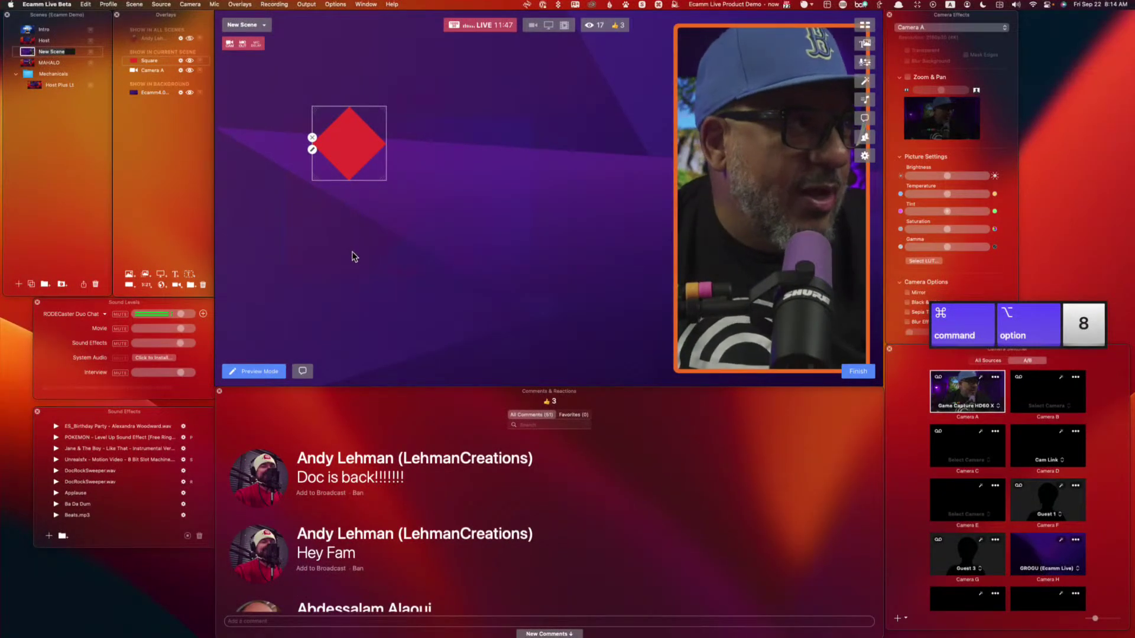
{"action": "left_click_drag", "start_coordinate": [359, 143], "coordinate": [276, 58]}
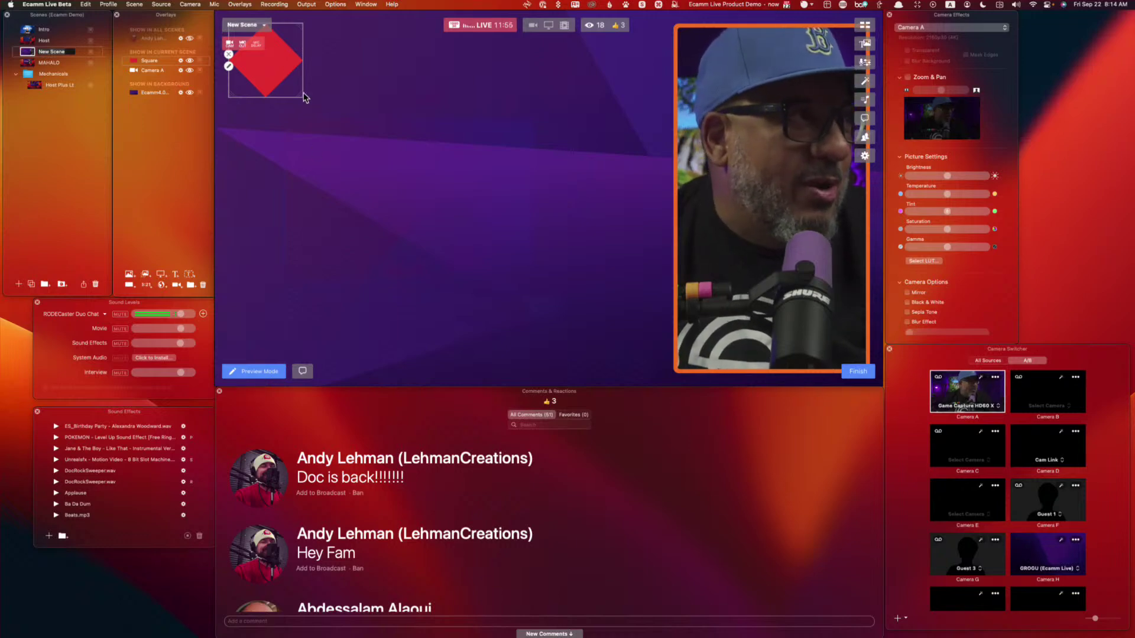
{"action": "left_click_drag", "start_coordinate": [302, 93], "coordinate": [272, 74]}
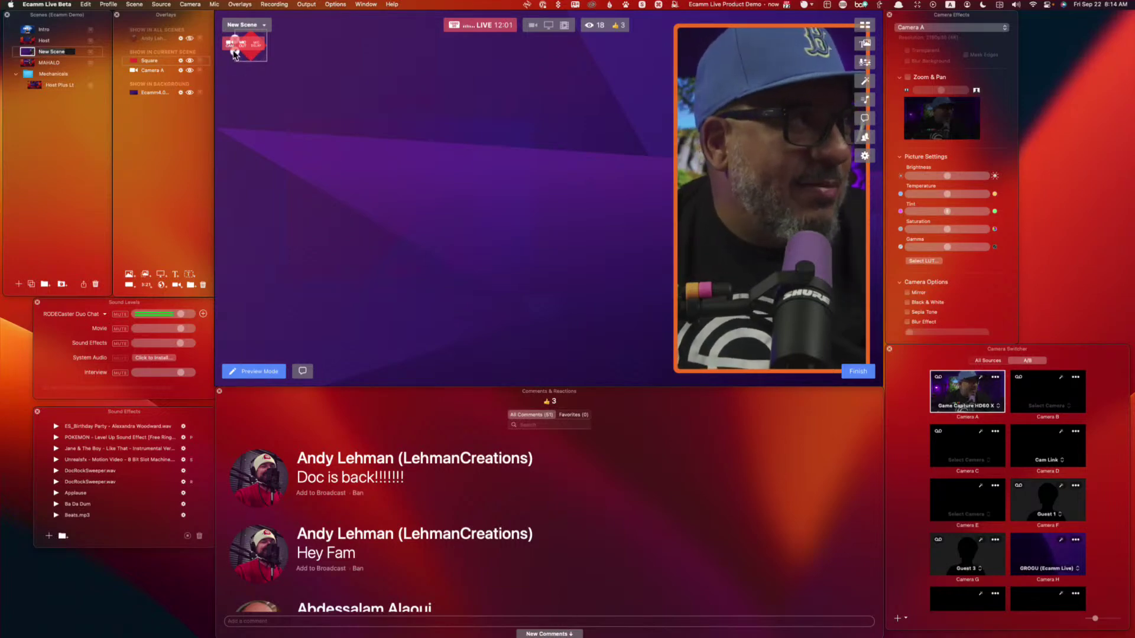
Step: Give the small red diamond the Fly In From Left transition and close its settings
{"action": "left_click", "coordinate": [234, 52]}
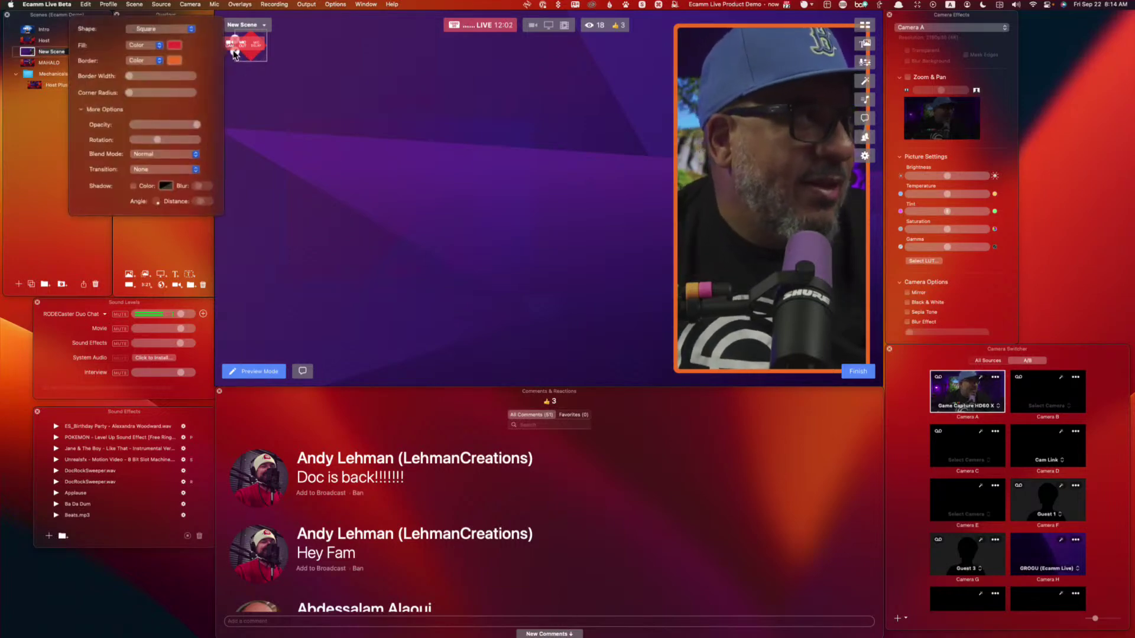
{"action": "left_click", "coordinate": [174, 169]}
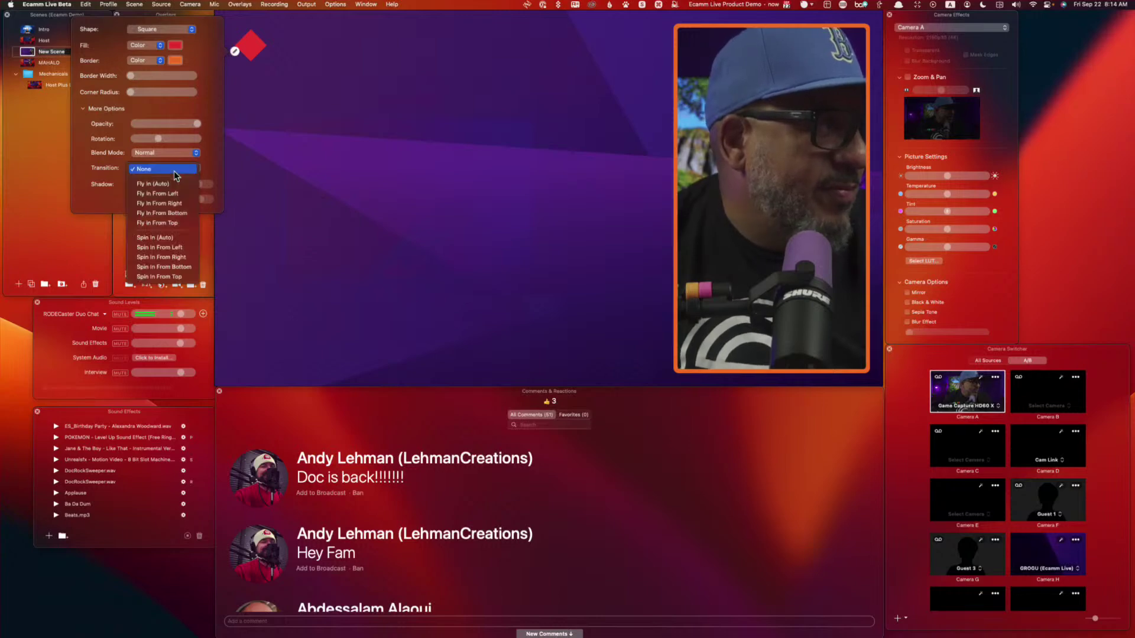
{"action": "left_click", "coordinate": [185, 193]}
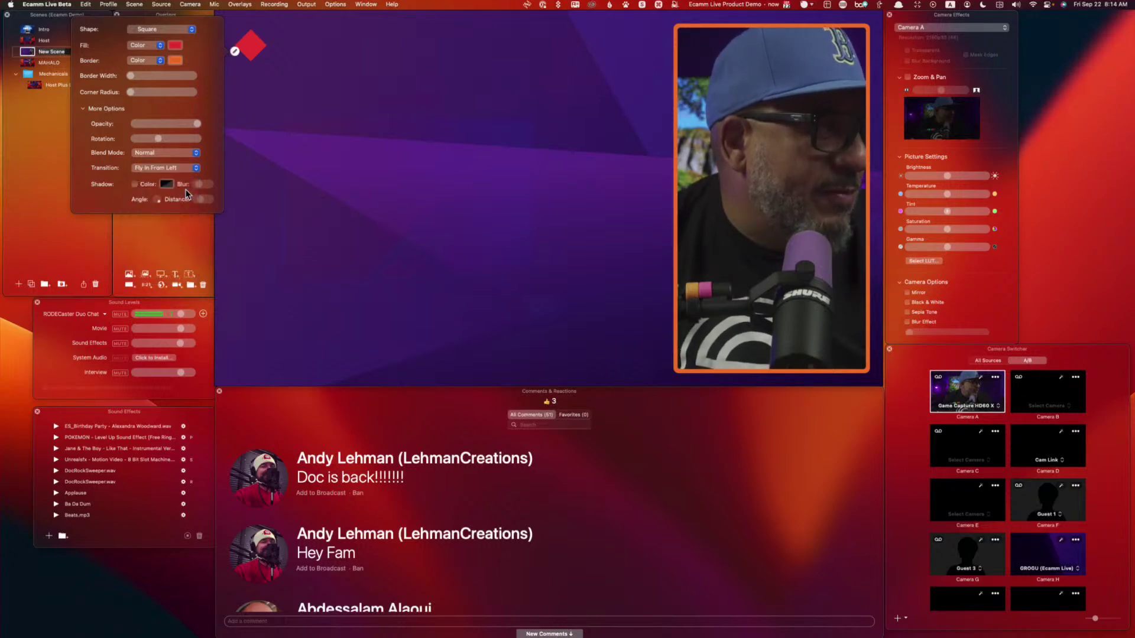
{"action": "left_click", "coordinate": [363, 202]}
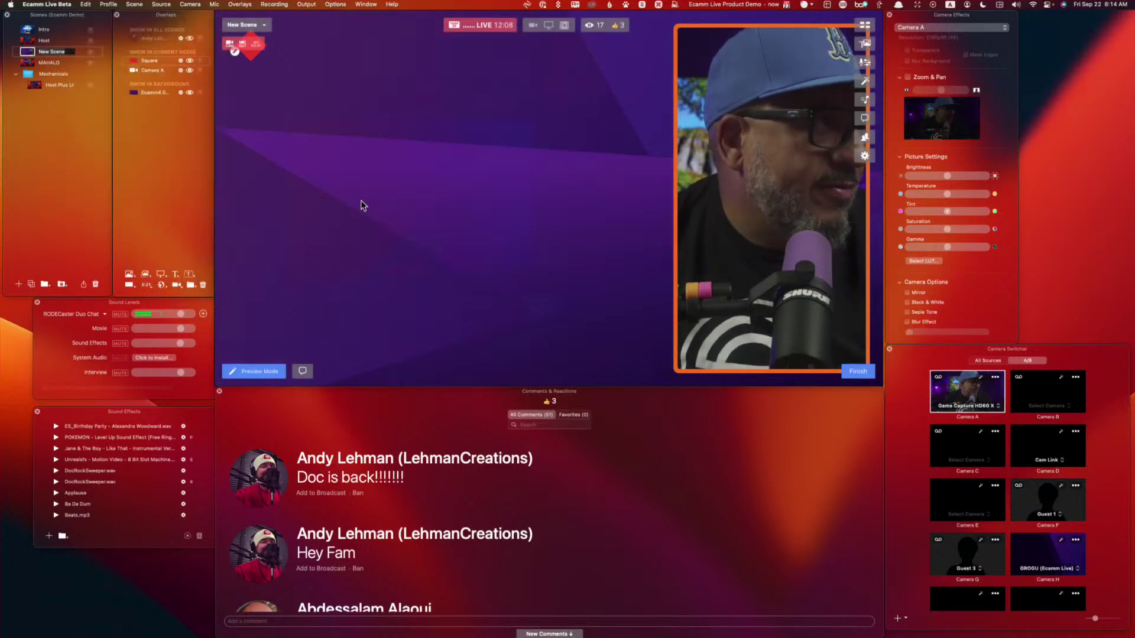
Step: Start a new text overlay with background None, and reduce its text margin, border width and corner radius to the minimum
{"action": "left_click", "coordinate": [174, 274]}
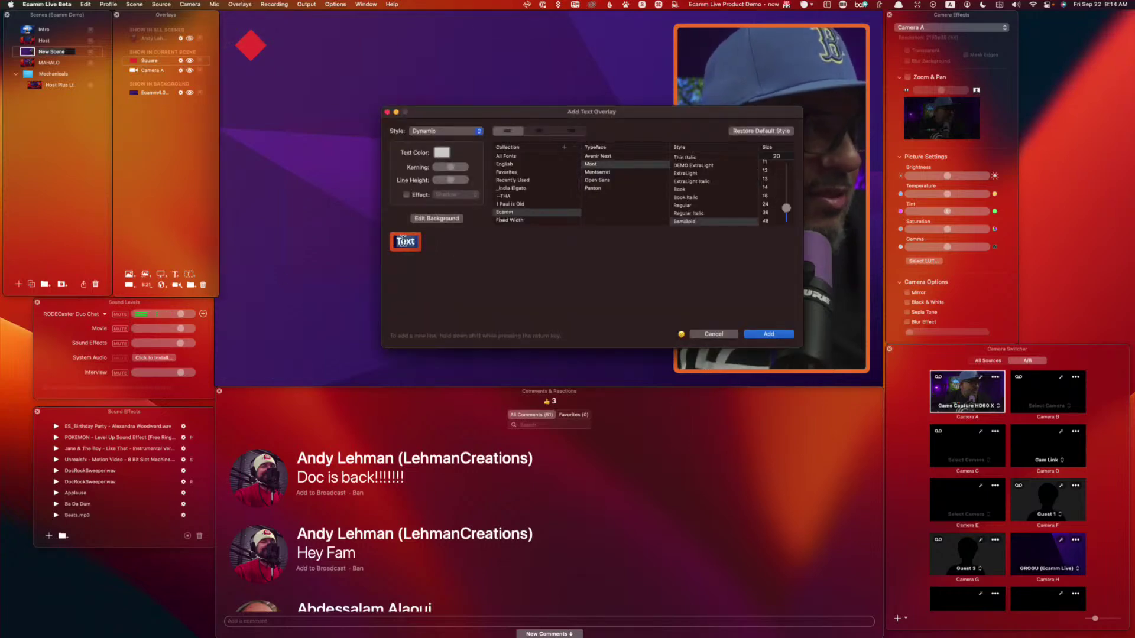
{"action": "left_click", "coordinate": [455, 131]}
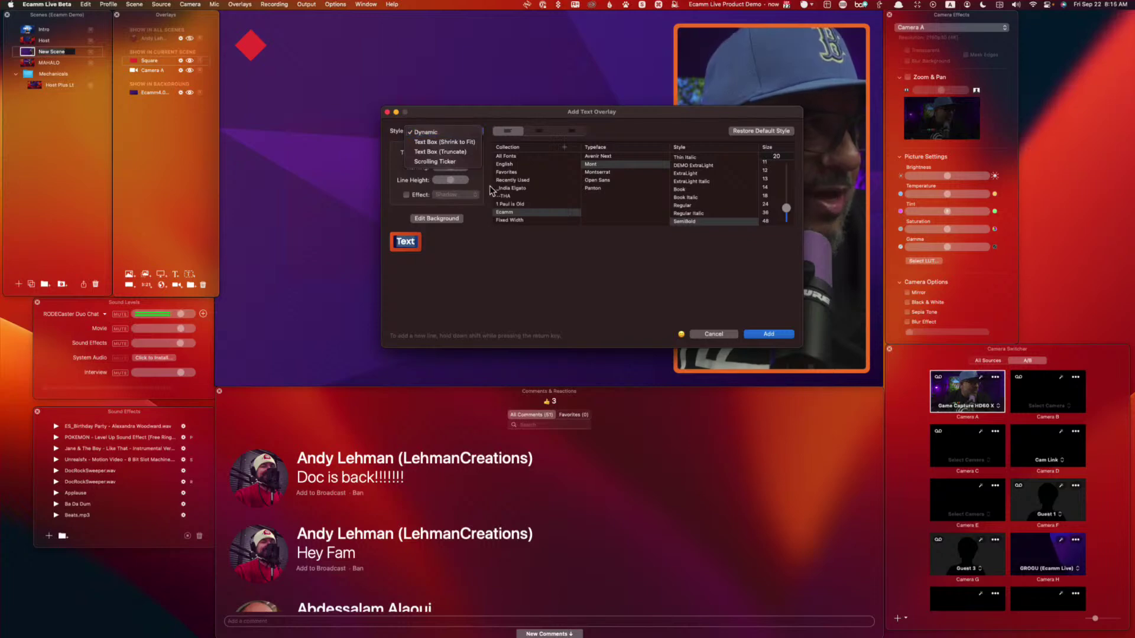
{"action": "left_click", "coordinate": [426, 216]}
{"action": "left_click", "coordinate": [442, 218]}
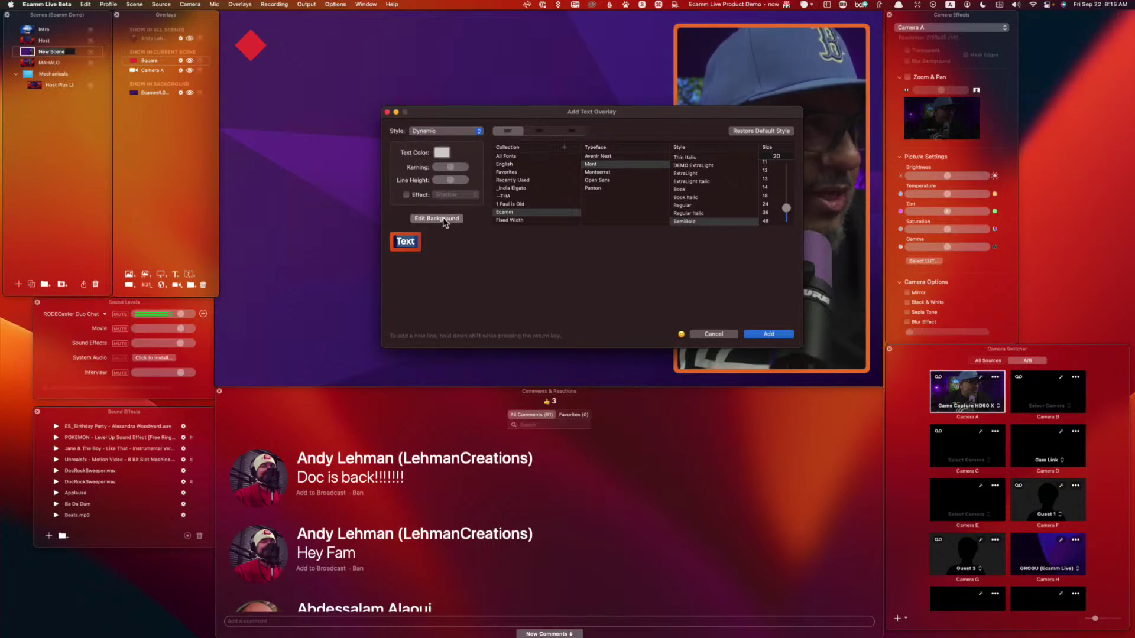
{"action": "left_click", "coordinate": [435, 129]}
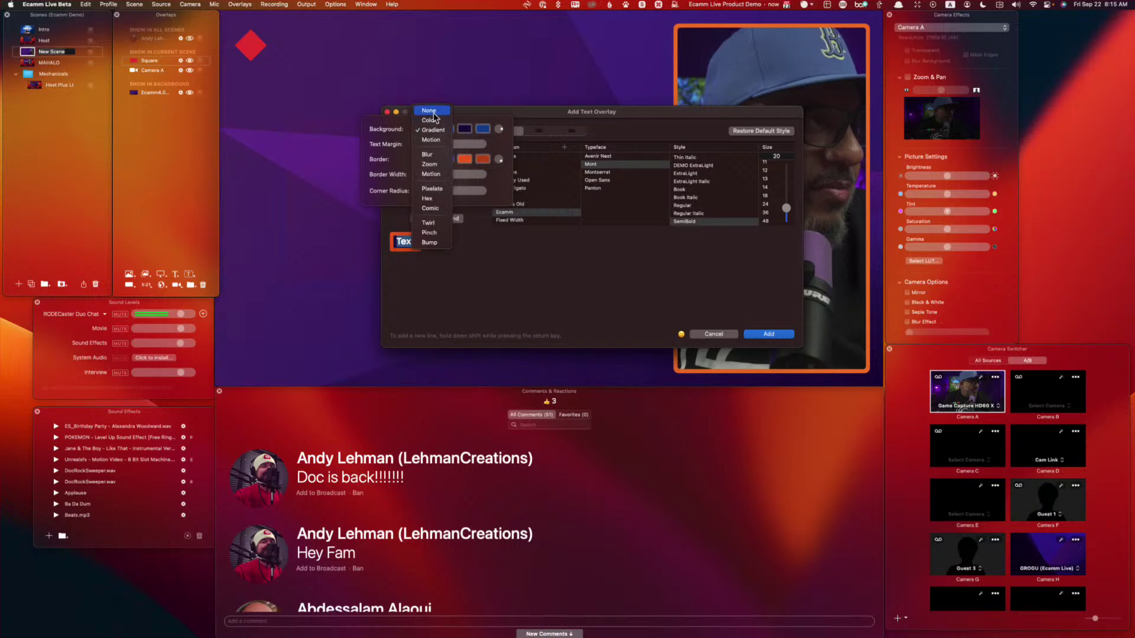
{"action": "left_click", "coordinate": [436, 114]}
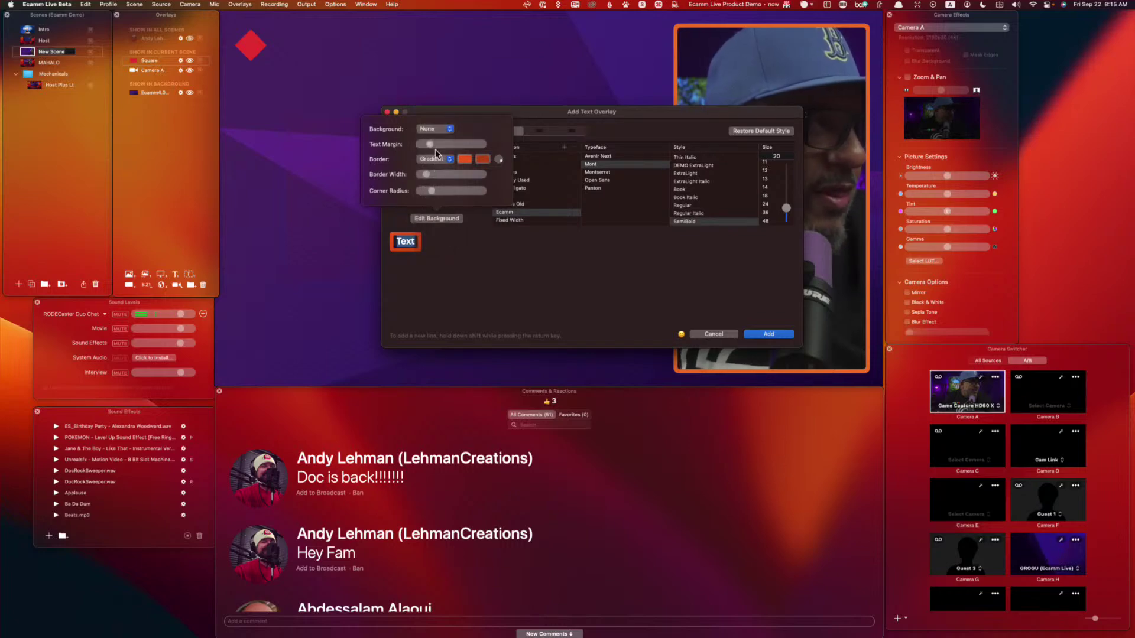
{"action": "left_click_drag", "start_coordinate": [430, 145], "coordinate": [383, 150]}
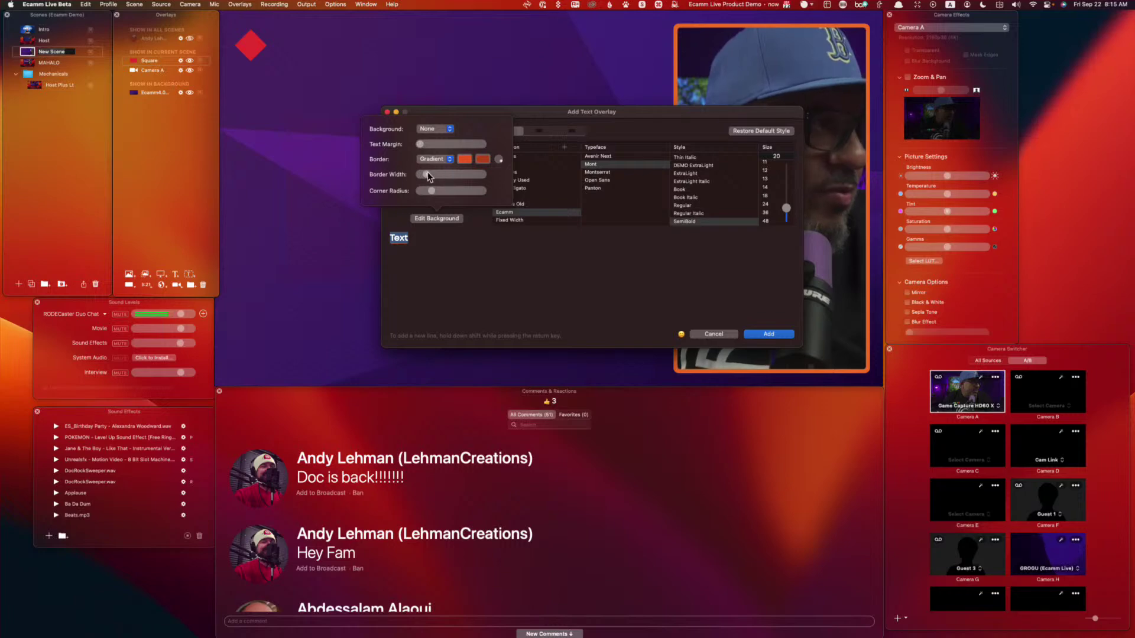
{"action": "left_click_drag", "start_coordinate": [424, 178], "coordinate": [368, 179]}
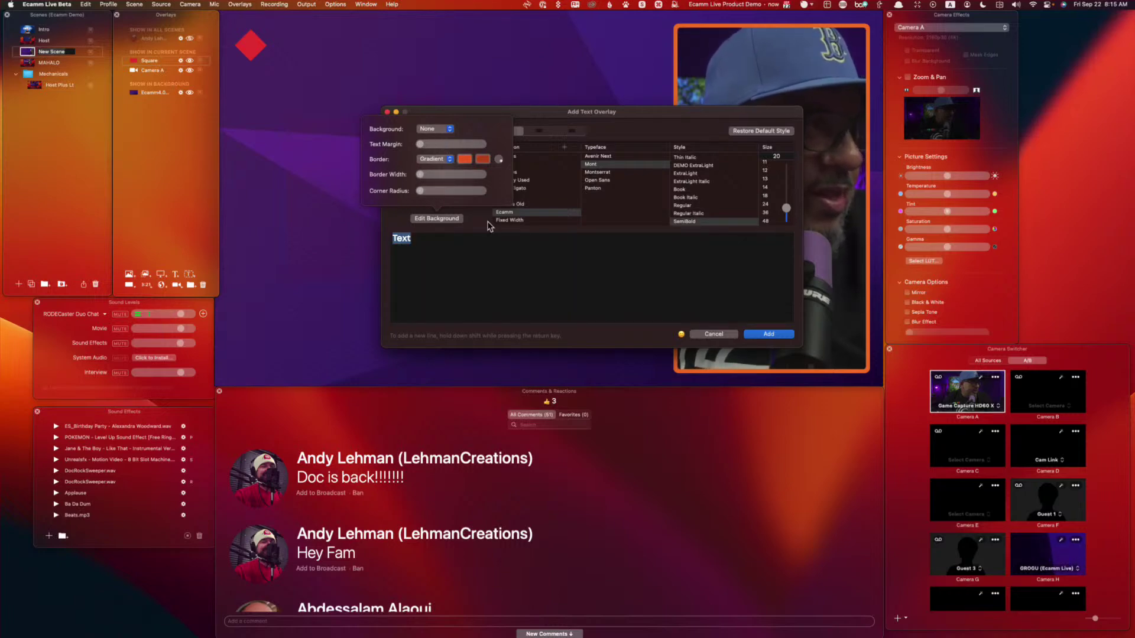
{"action": "left_click", "coordinate": [402, 244]}
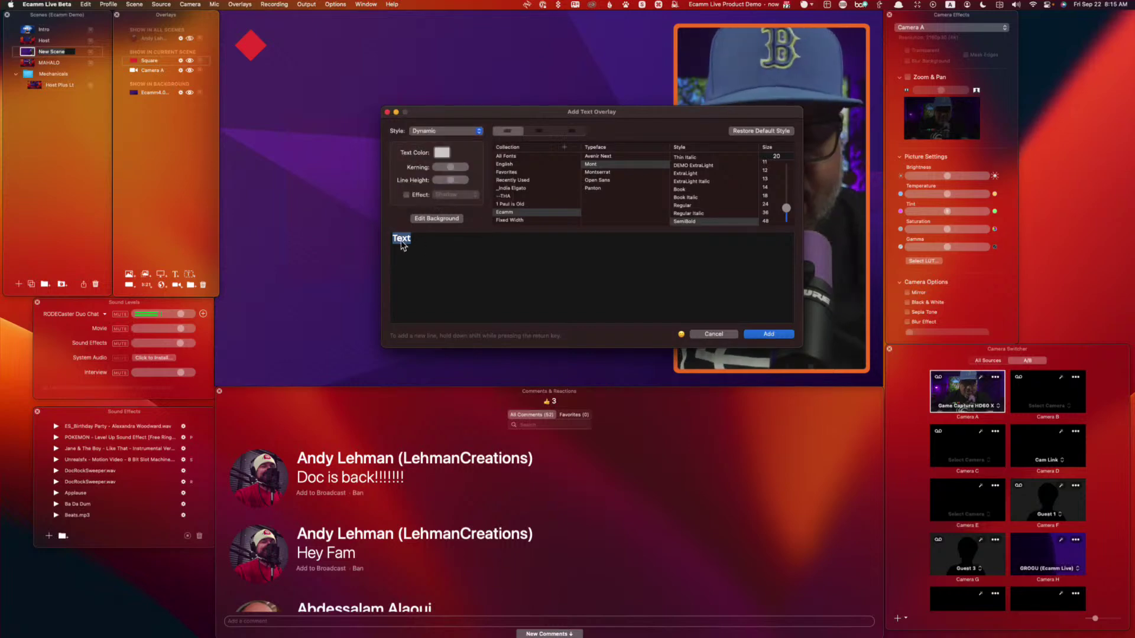
Step: Enter "POINT 1" as the overlay's text and add it to the scene
{"action": "type", "text": "POINT !"}
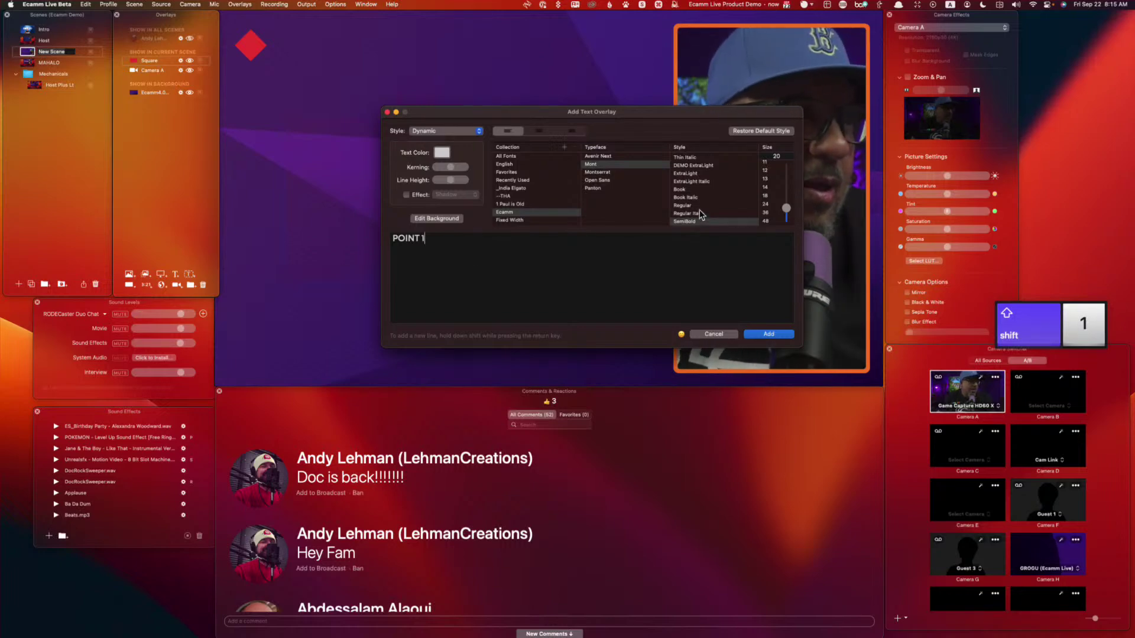
{"action": "scroll", "coordinate": [702, 214], "scroll_direction": "down", "scroll_amount": 1}
{"action": "scroll", "coordinate": [701, 214], "scroll_direction": "down", "scroll_amount": 2}
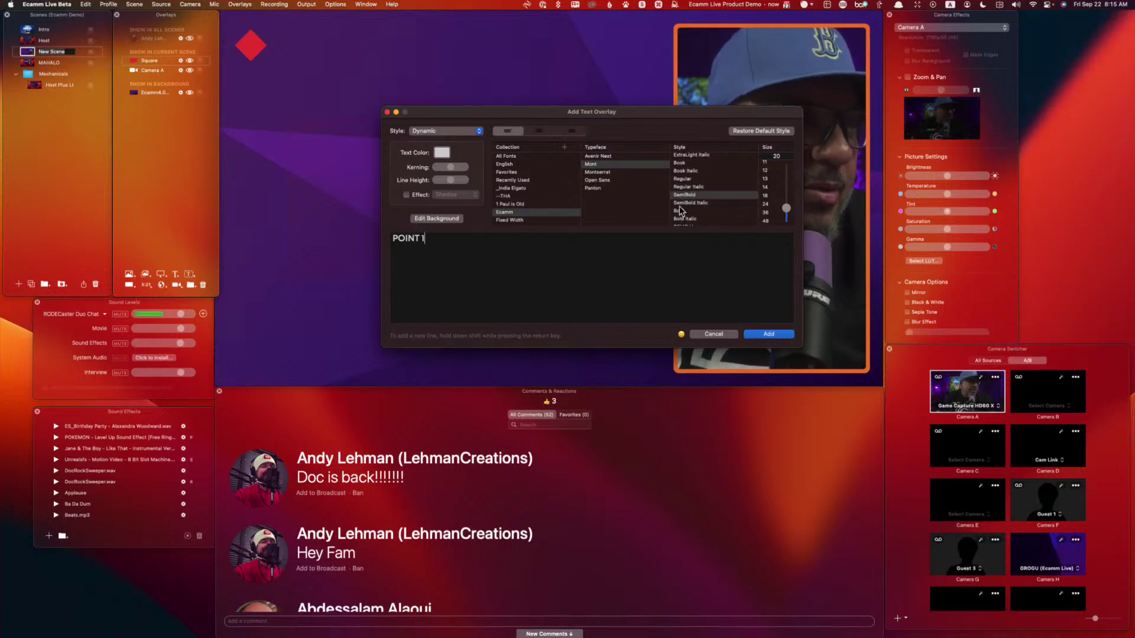
{"action": "left_click", "coordinate": [757, 334]}
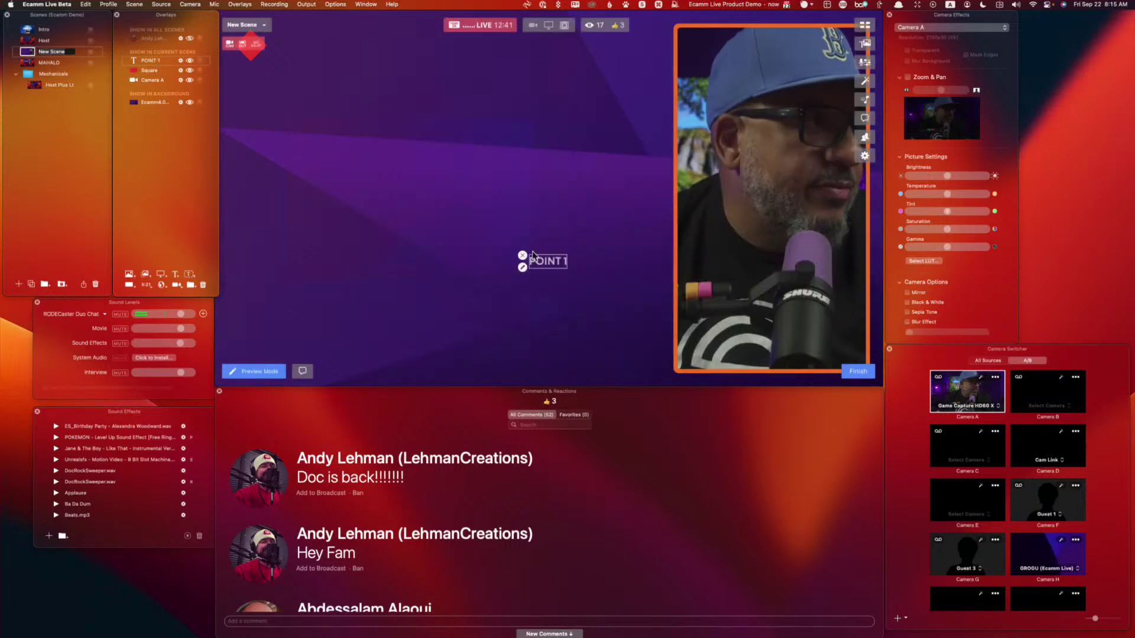
Step: Place the POINT 1 text beside the red diamond, enlarge it as a heading, and give it the Fly In From Right transition
{"action": "left_click_drag", "start_coordinate": [565, 267], "coordinate": [341, 50]}
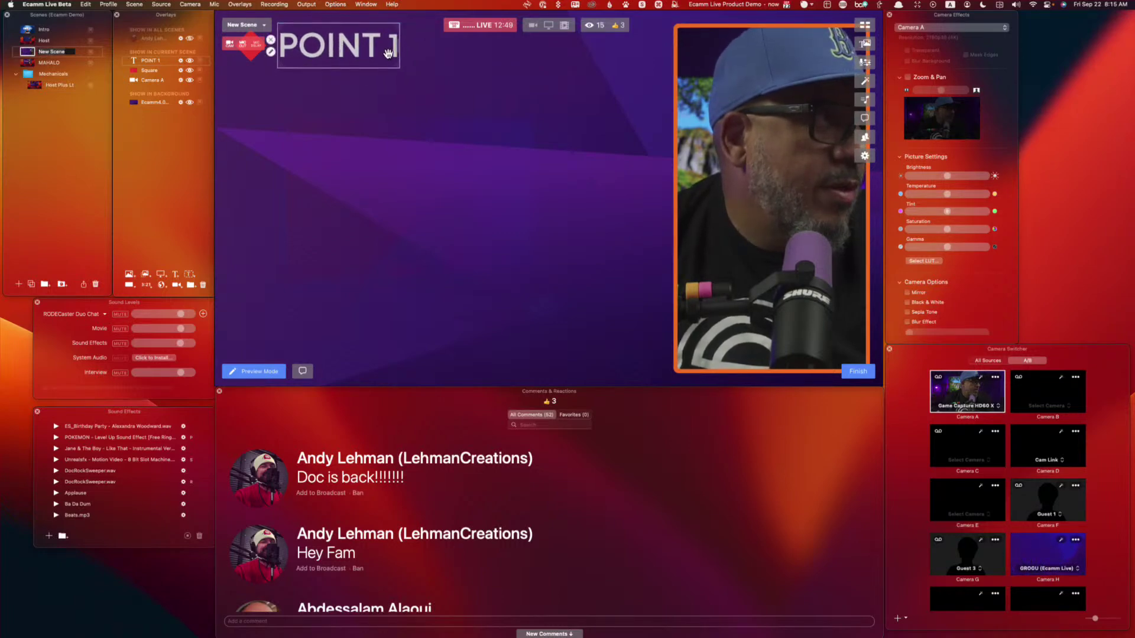
{"action": "left_click", "coordinate": [270, 52]}
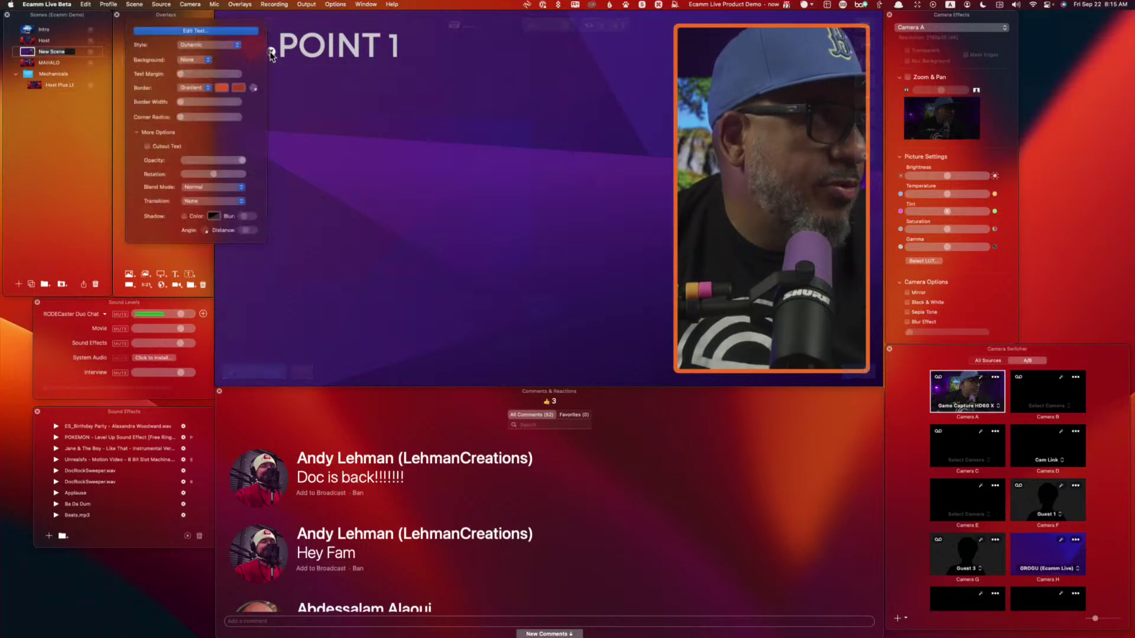
{"action": "left_click", "coordinate": [189, 213]}
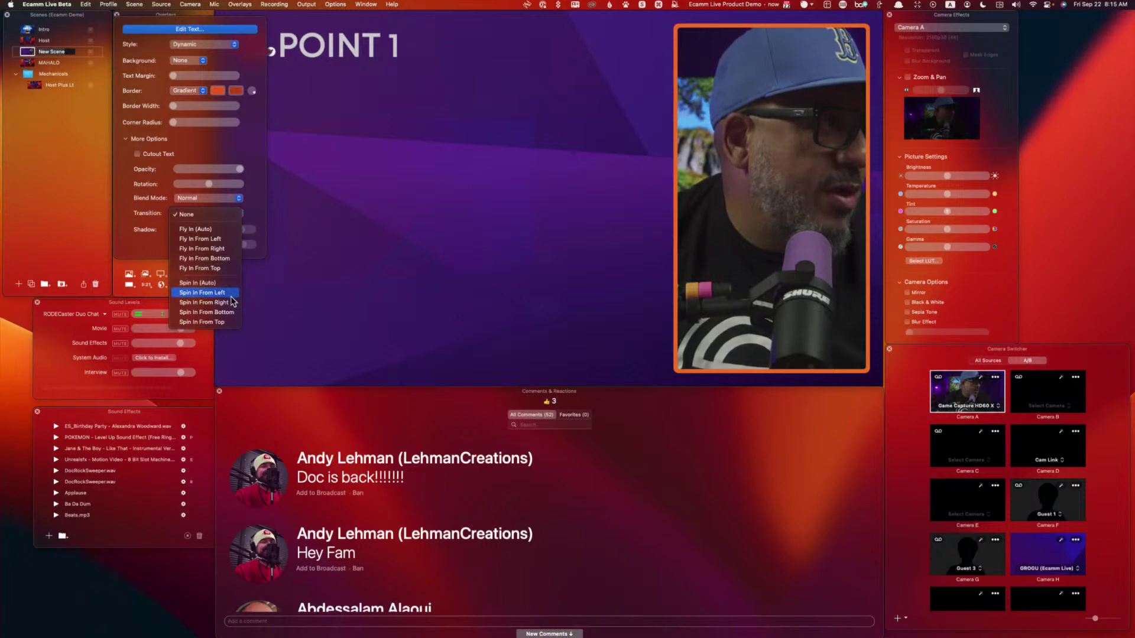
{"action": "left_click", "coordinate": [235, 248]}
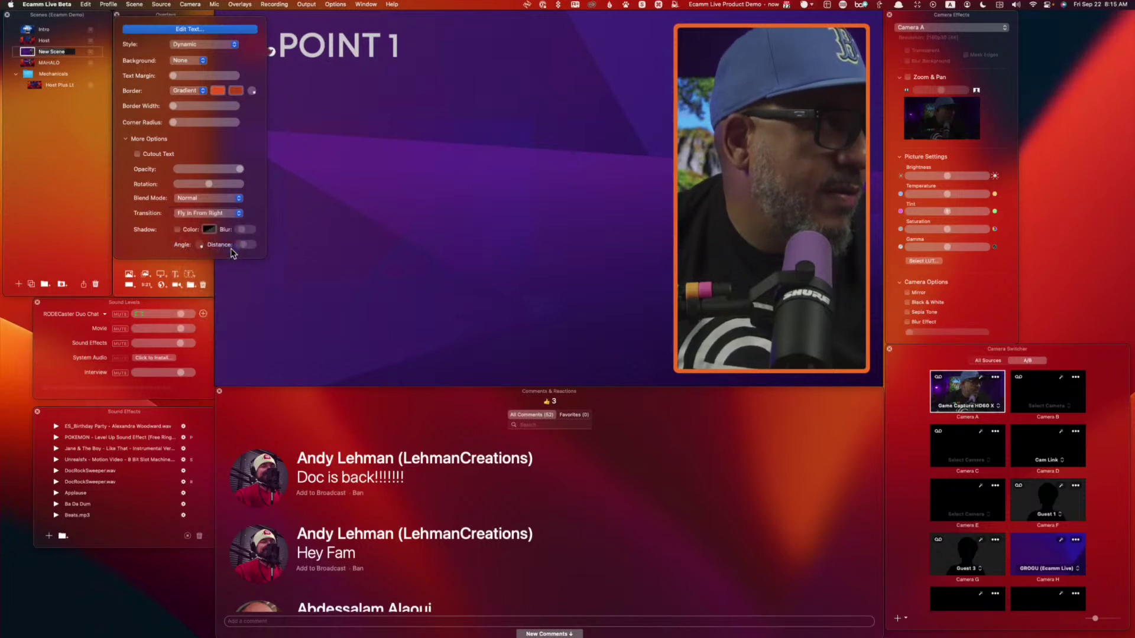
{"action": "left_click", "coordinate": [446, 193]}
Step: Switch to the Host scene and back to New Scene to preview the diamond and heading transitions
{"action": "left_click", "coordinate": [28, 41]}
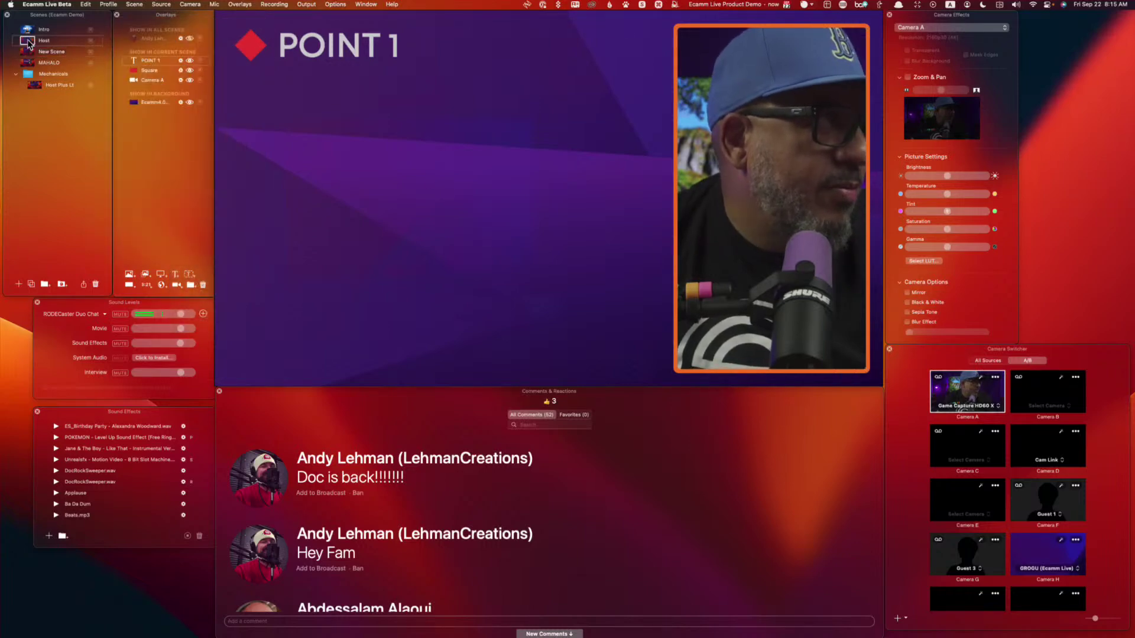
{"action": "left_click", "coordinate": [28, 52]}
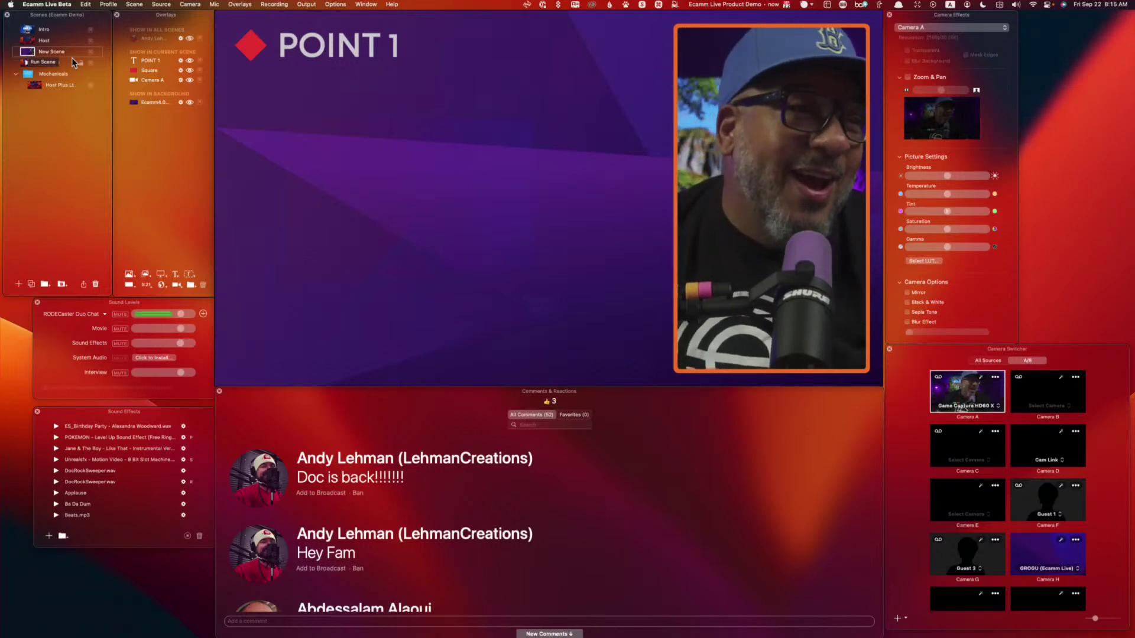
{"action": "scroll", "coordinate": [585, 517], "scroll_direction": "down", "scroll_amount": 5}
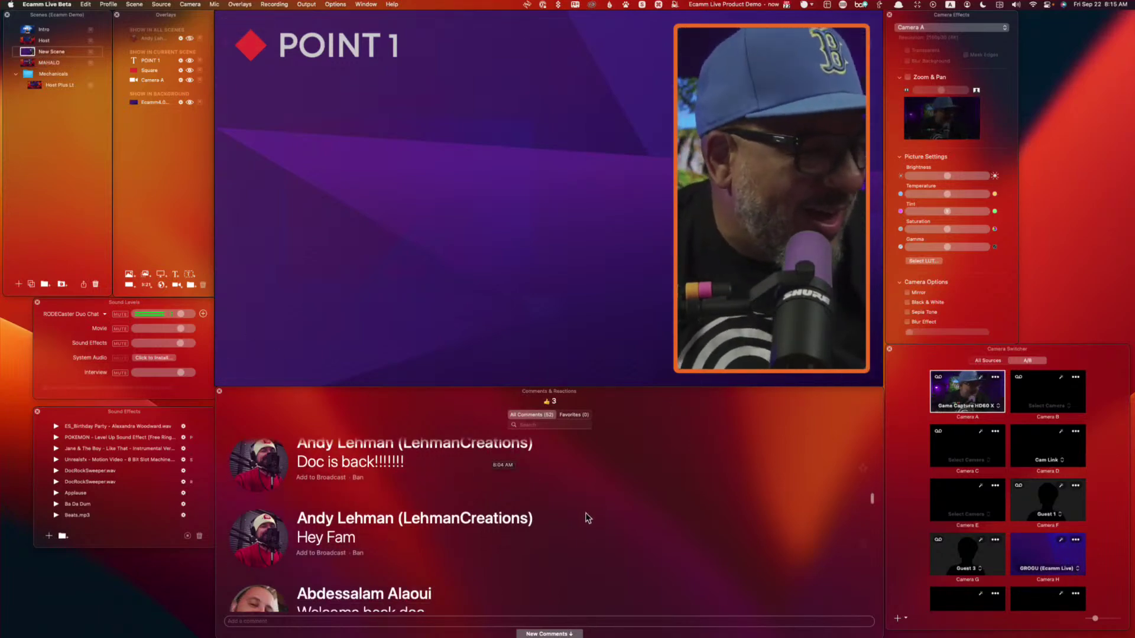
{"action": "scroll", "coordinate": [589, 518], "scroll_direction": "down", "scroll_amount": 3}
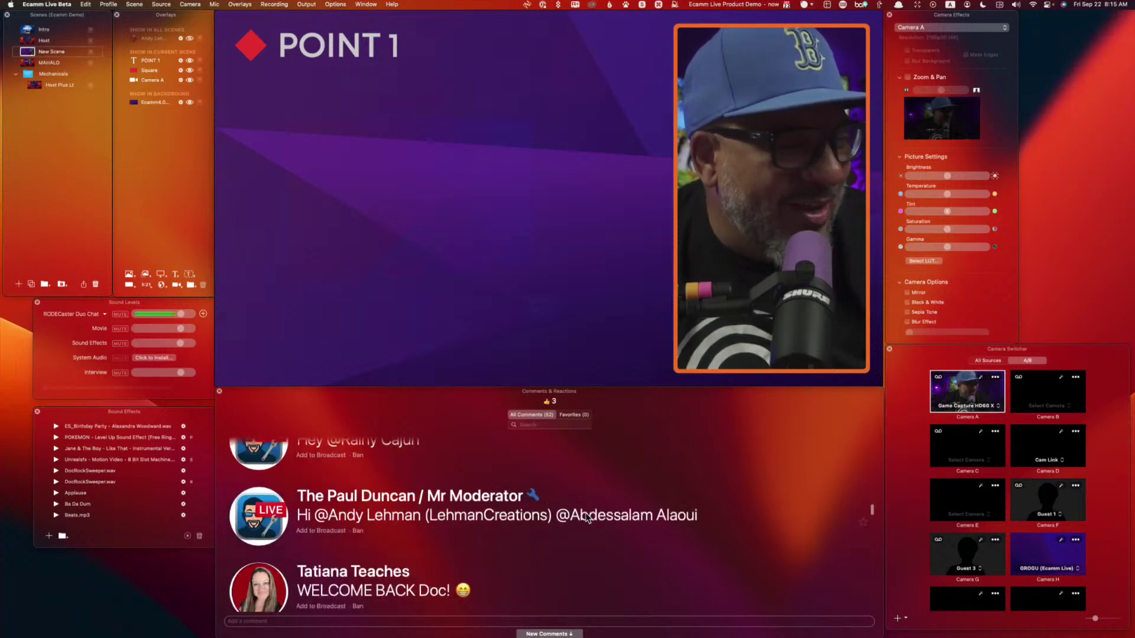
{"action": "scroll", "coordinate": [587, 519], "scroll_direction": "down", "scroll_amount": 2}
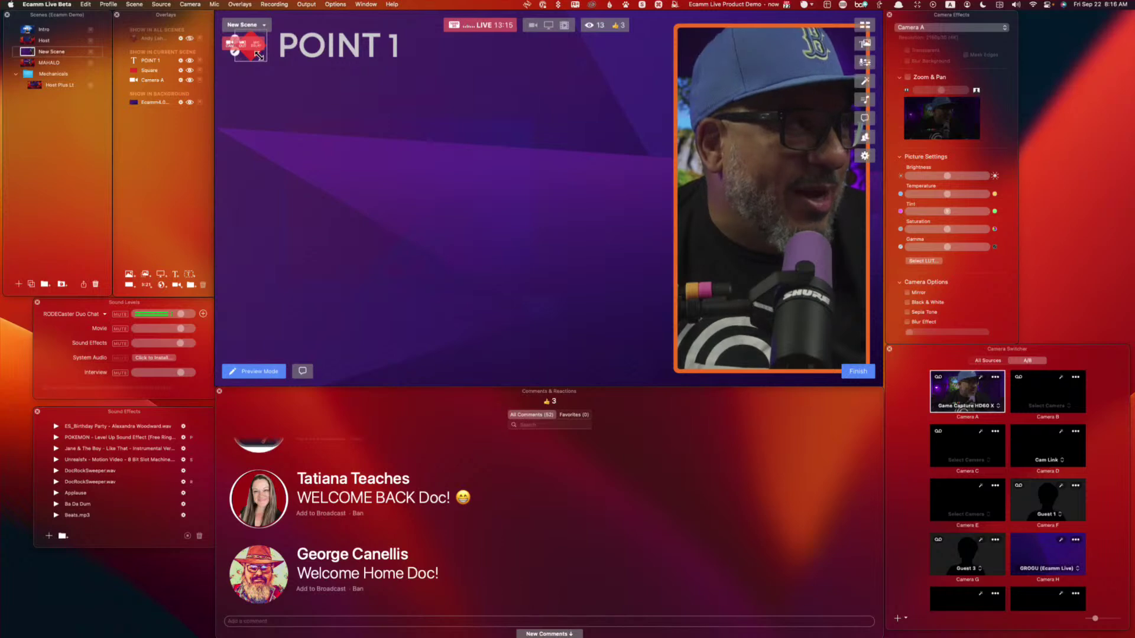
Step: Add a red rectangle shape overlay and size it into a large, nearly square block below the POINT 1 heading
{"action": "left_click", "coordinate": [129, 284]}
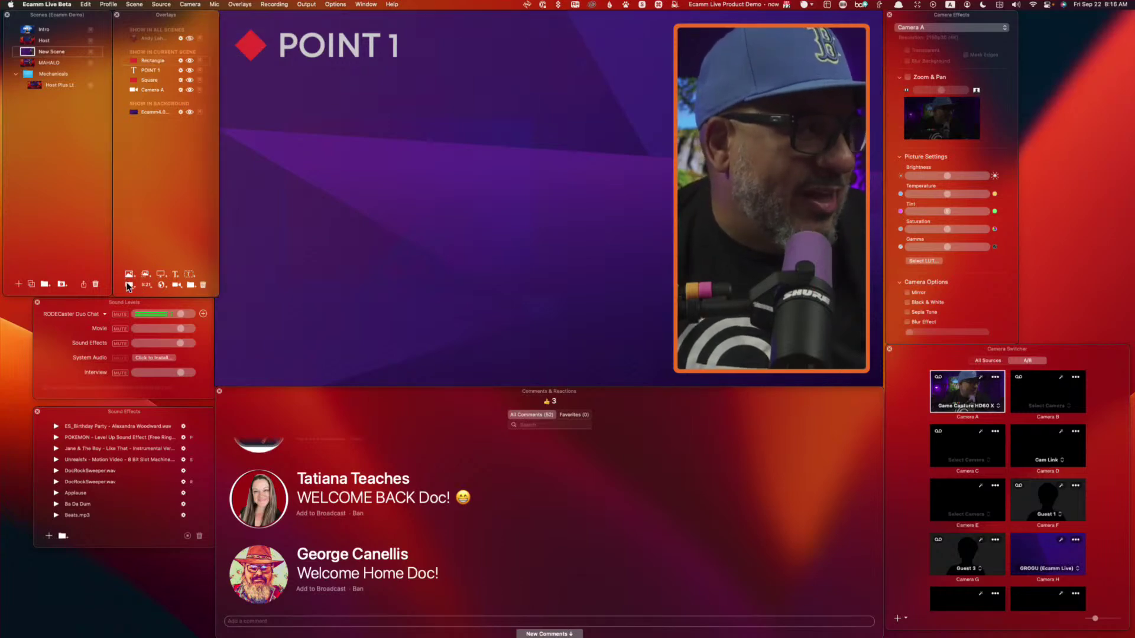
{"action": "left_click_drag", "start_coordinate": [416, 269], "coordinate": [377, 274]}
{"action": "left_click_drag", "start_coordinate": [761, 378], "coordinate": [656, 344]}
{"action": "double_click", "coordinate": [352, 143]}
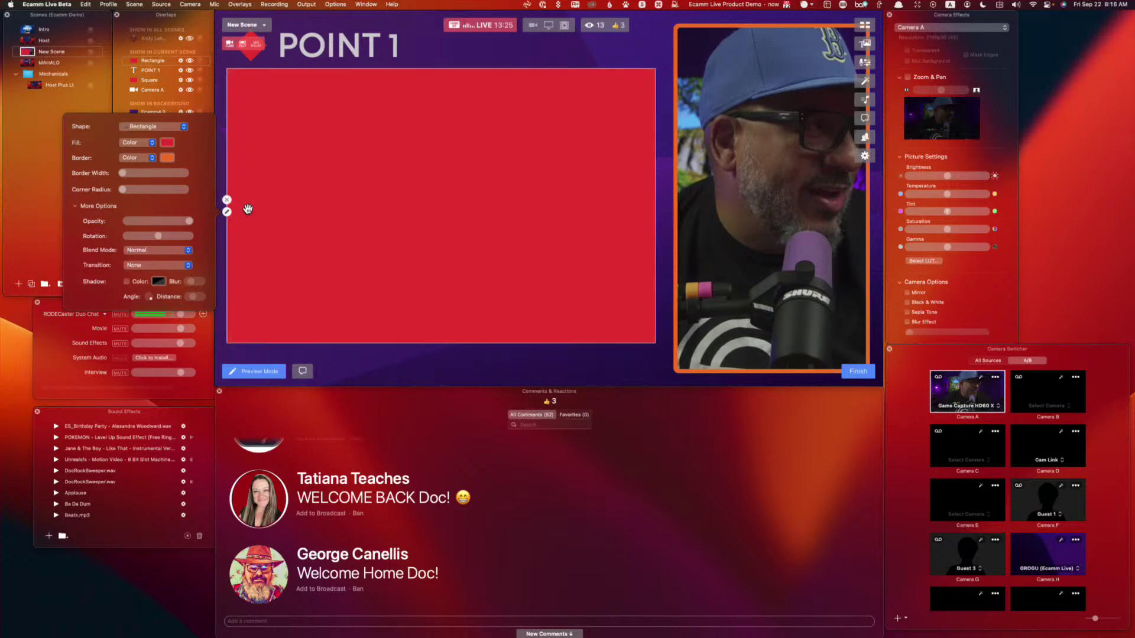
{"action": "left_click", "coordinate": [227, 211]}
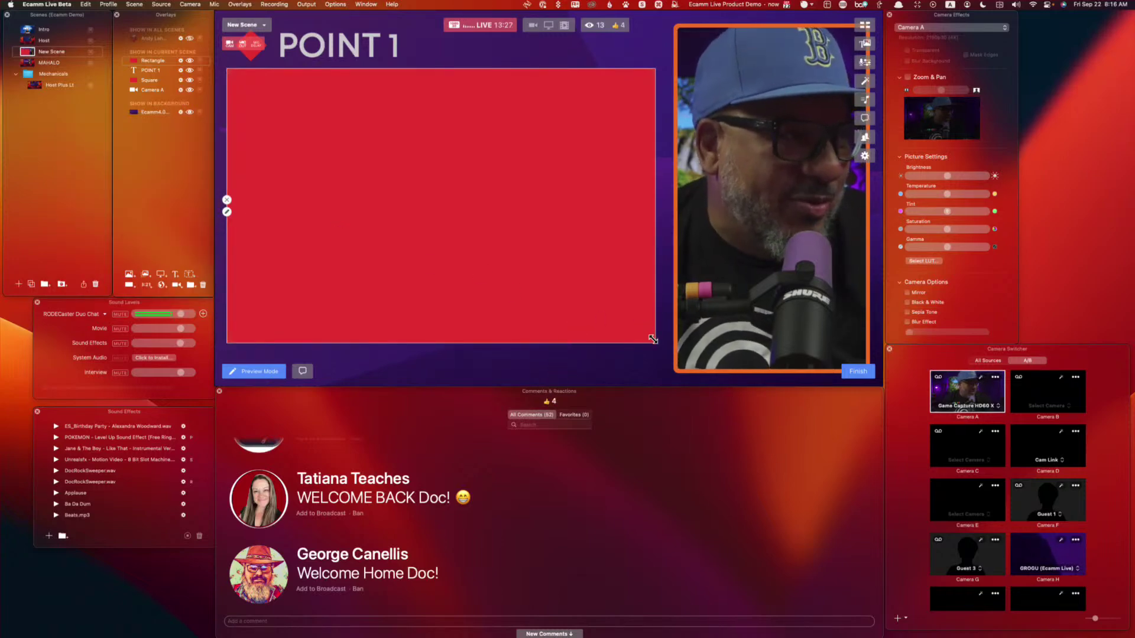
{"action": "left_click_drag", "start_coordinate": [653, 340], "coordinate": [511, 353]}
{"action": "left_click_drag", "start_coordinate": [431, 250], "coordinate": [428, 256]}
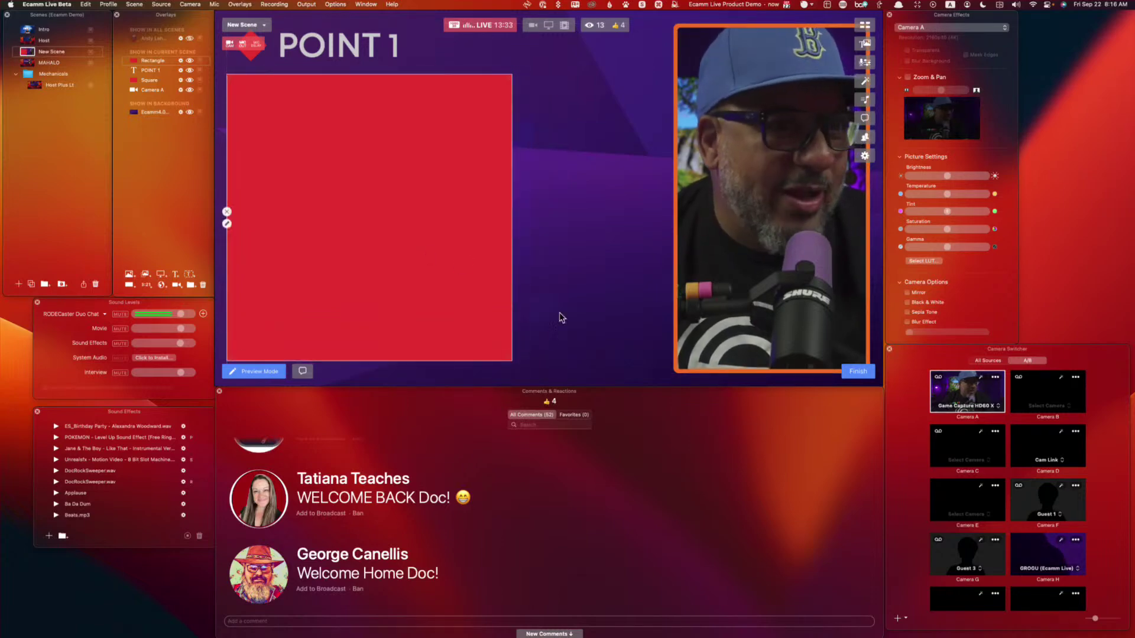
{"action": "left_click", "coordinate": [857, 371]}
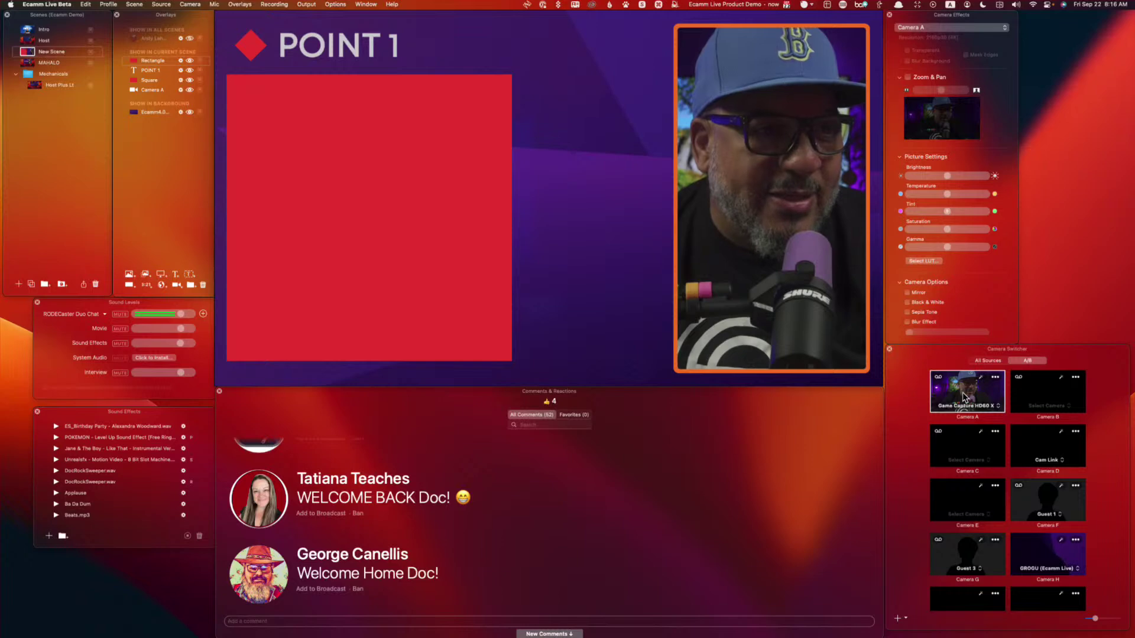
Step: Add a second Camera A overlay between the red block and the existing camera, and change its shape to Square
{"action": "left_click_drag", "start_coordinate": [722, 353], "coordinate": [583, 290]}
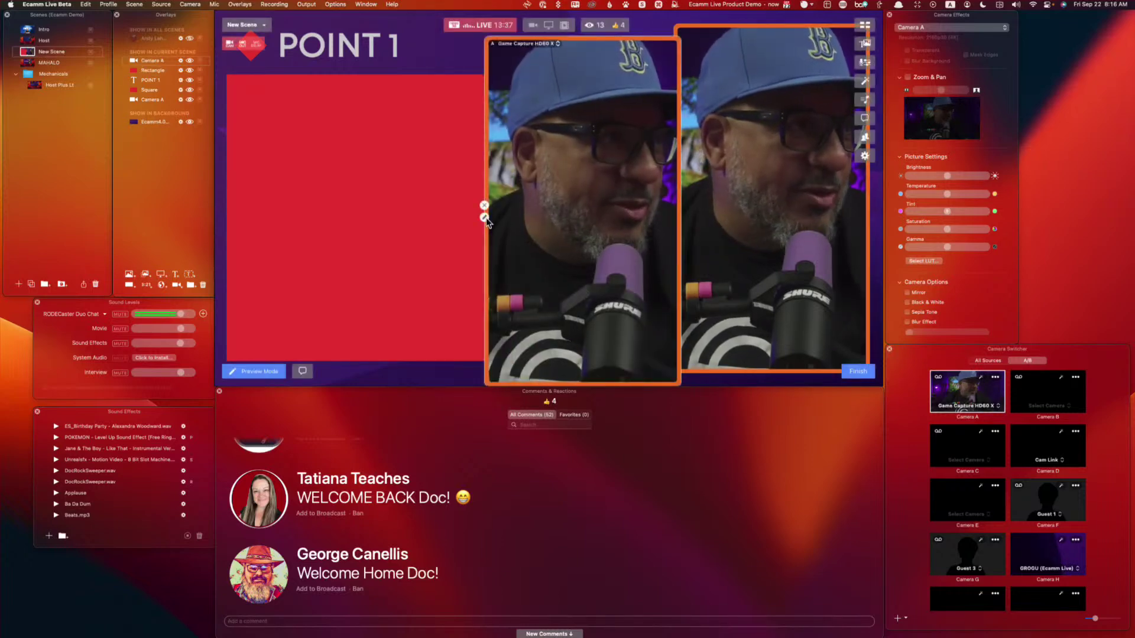
{"action": "left_click", "coordinate": [485, 218]}
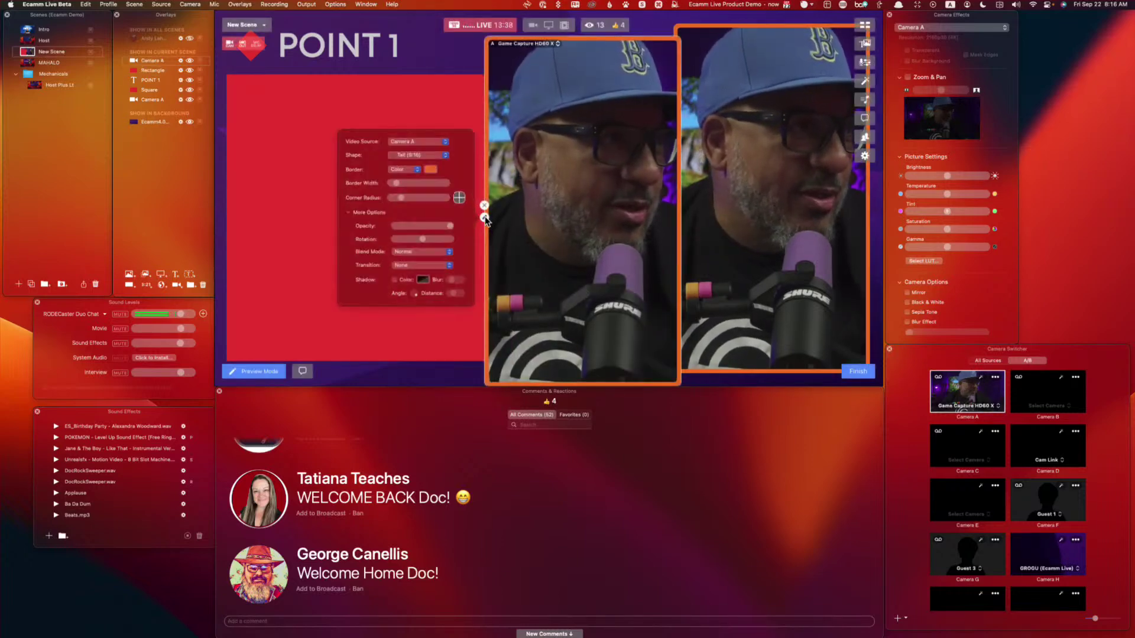
{"action": "left_click", "coordinate": [399, 148]}
{"action": "left_click", "coordinate": [414, 119]}
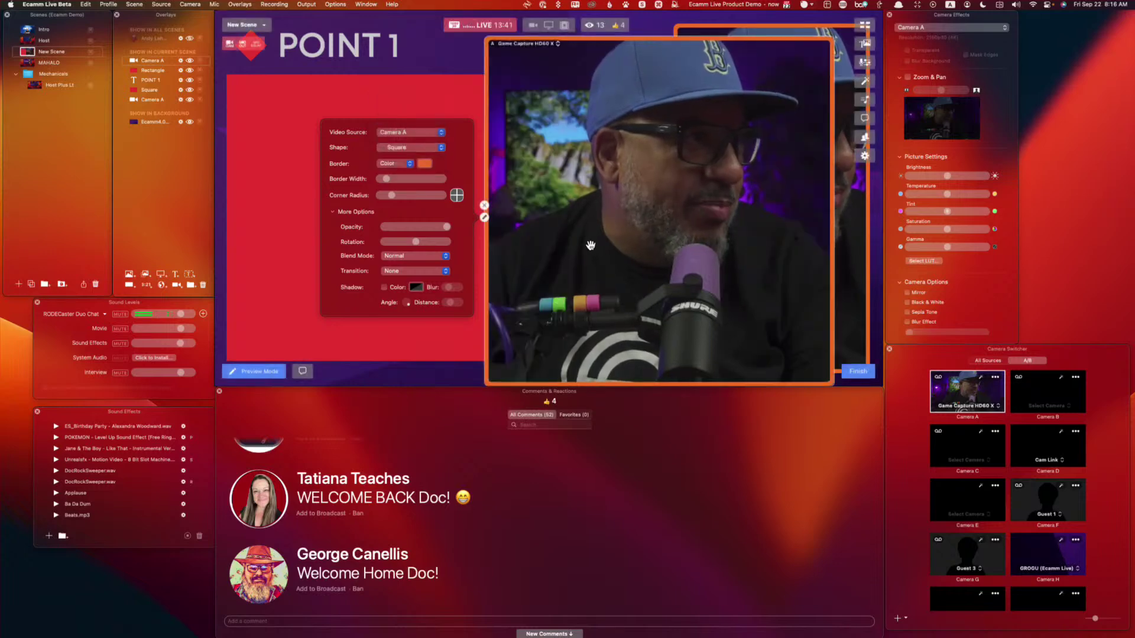
Step: Move the square Camera A overlay onto the red block and resize it to leave an even red margin around it
{"action": "left_click_drag", "start_coordinate": [795, 363], "coordinate": [380, 252]}
{"action": "left_click_drag", "start_coordinate": [442, 289], "coordinate": [504, 339]}
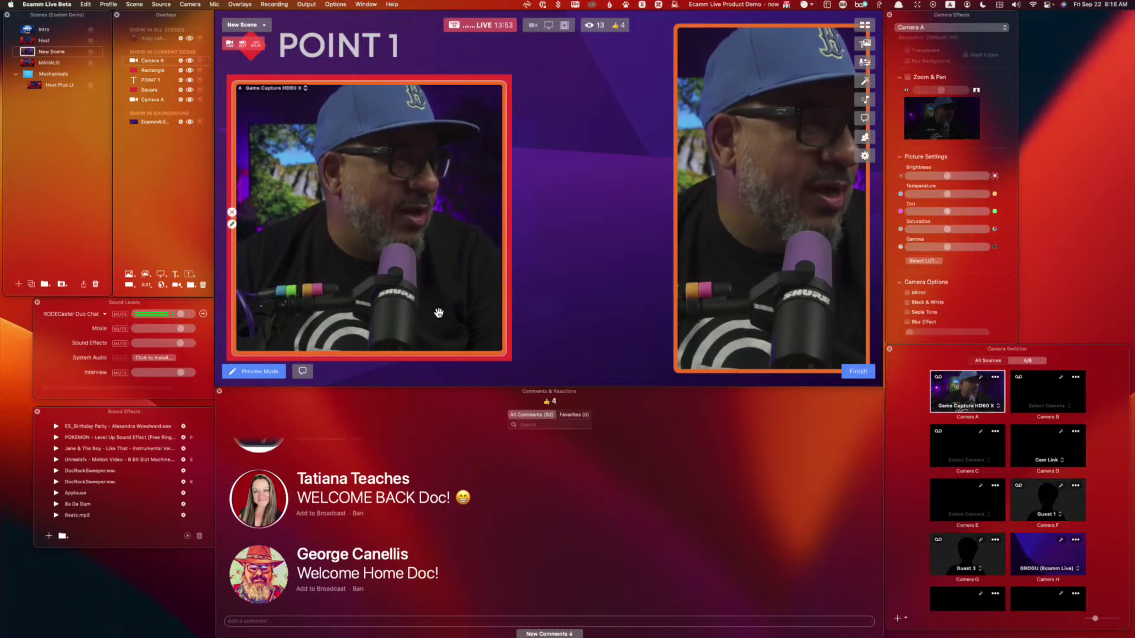
Step: Try several fill colours on the rectangle behind the square camera and settle on light sky blue
{"action": "left_click", "coordinate": [179, 70]}
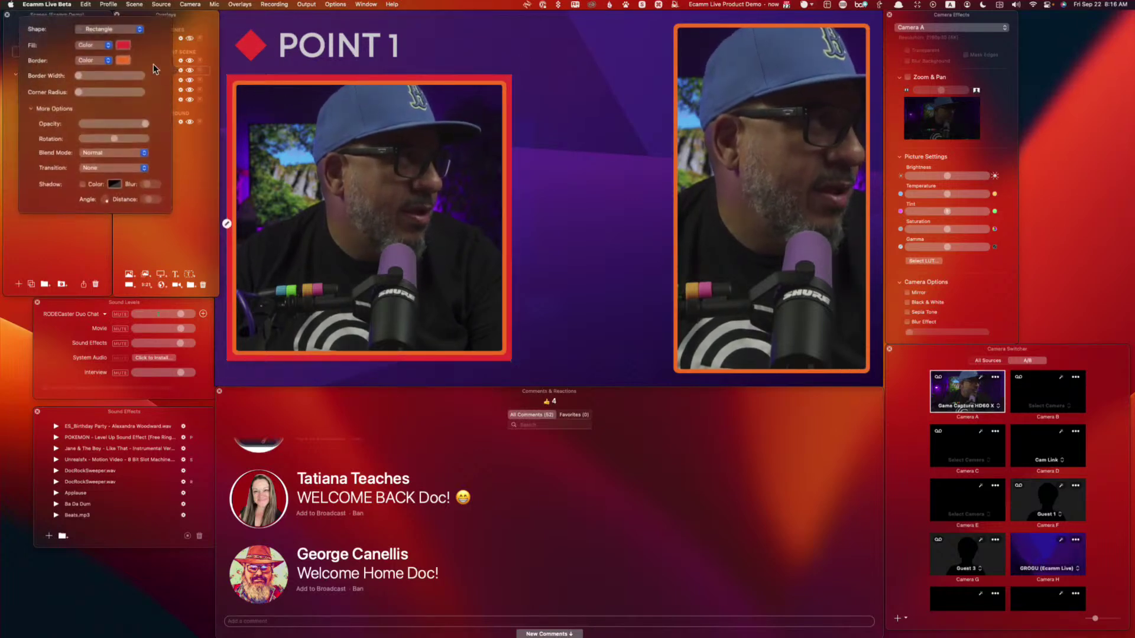
{"action": "left_click", "coordinate": [123, 47]}
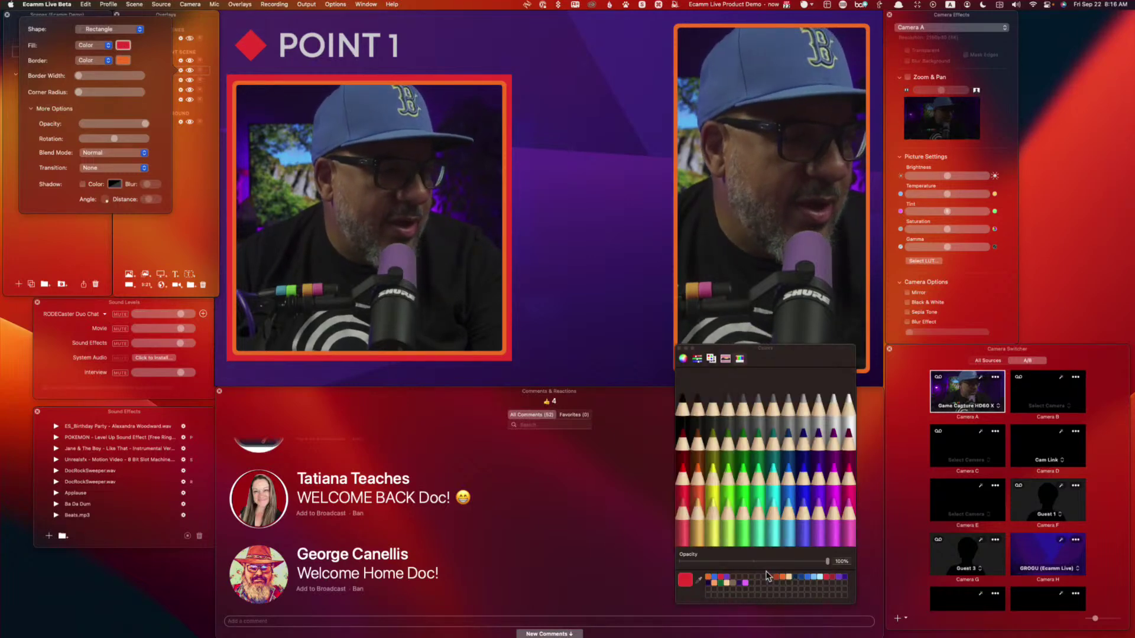
{"action": "left_click", "coordinate": [714, 584]}
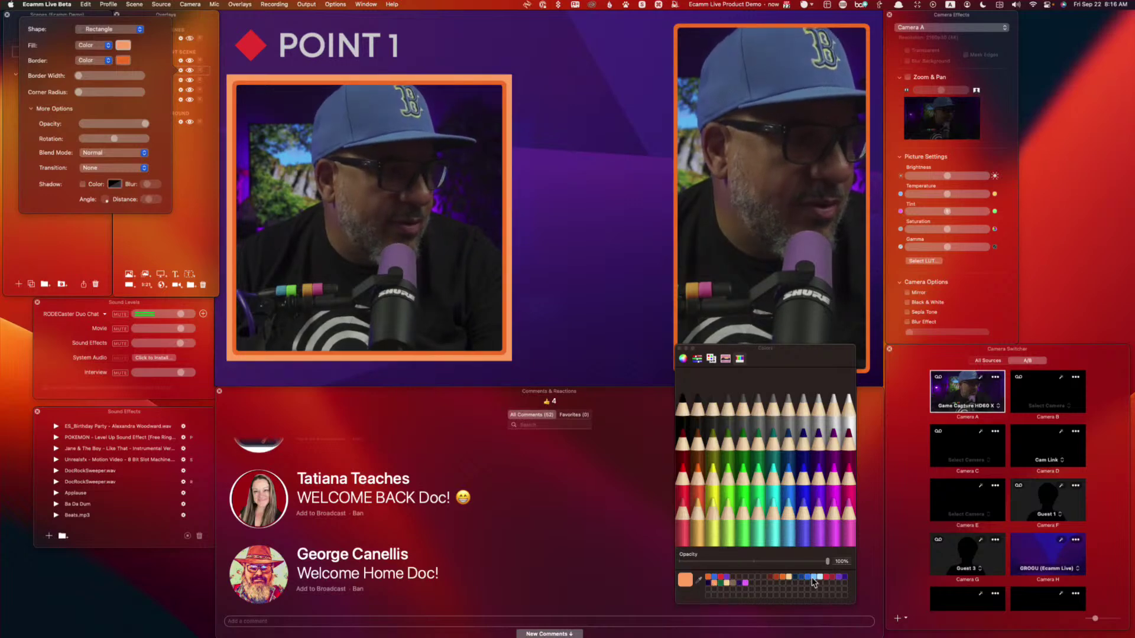
{"action": "left_click", "coordinate": [818, 577]}
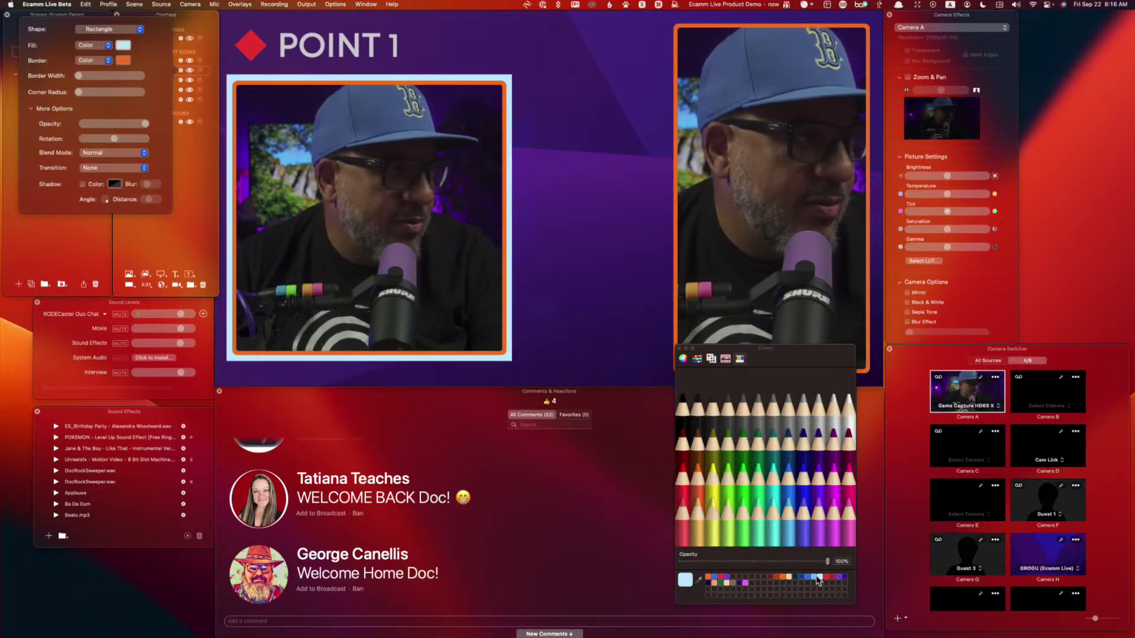
{"action": "left_click", "coordinate": [813, 579]}
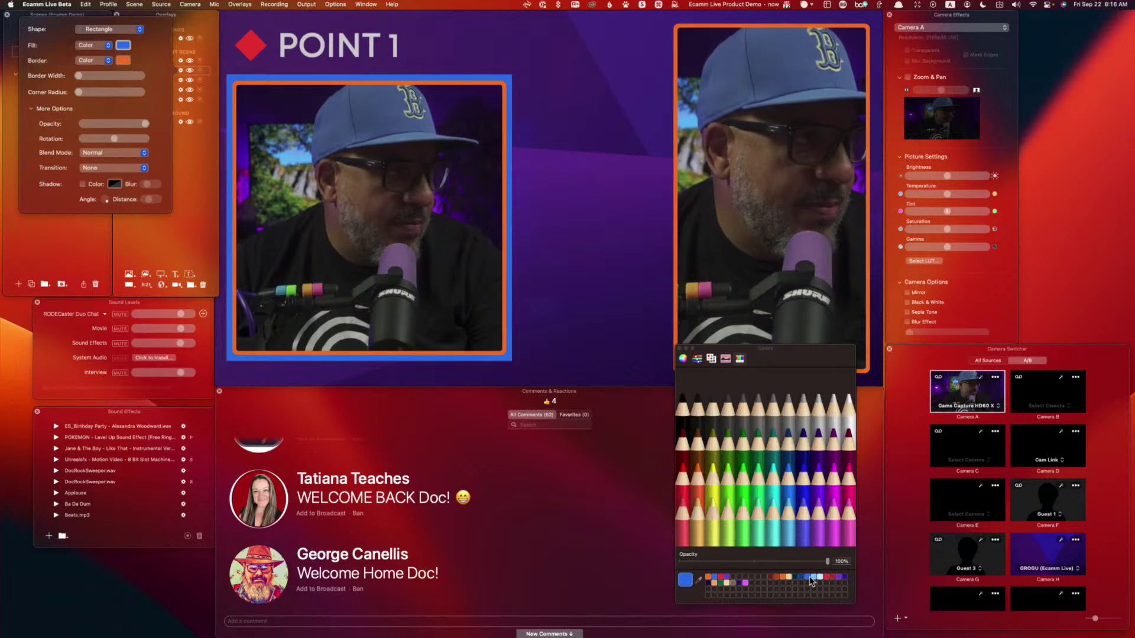
{"action": "left_click", "coordinate": [816, 577]}
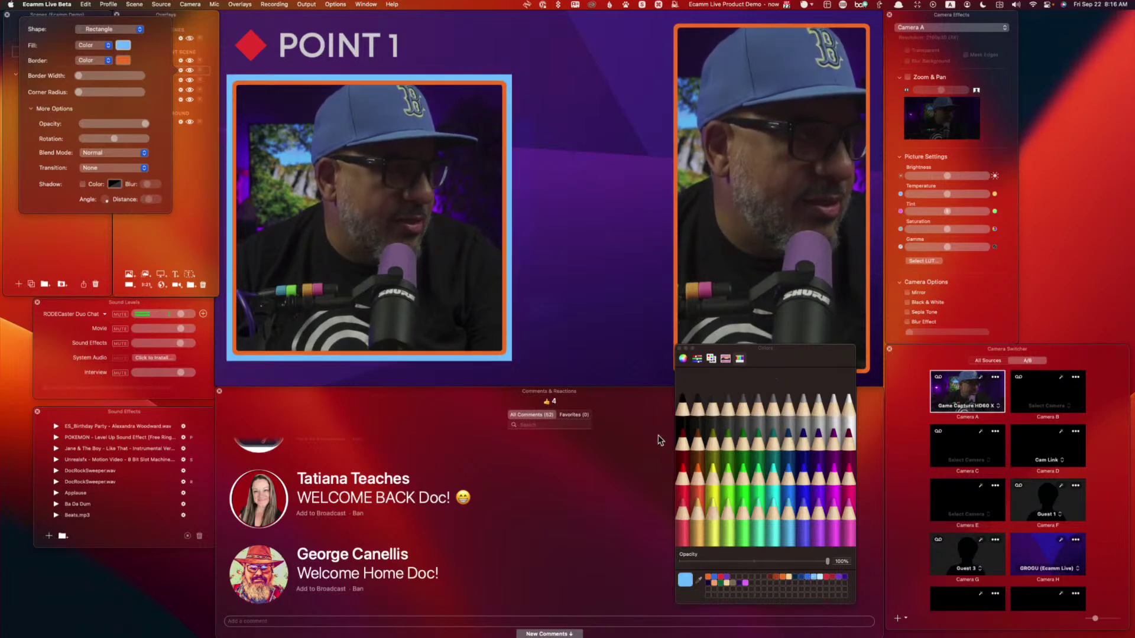
{"action": "left_click_drag", "start_coordinate": [445, 299], "coordinate": [440, 300]}
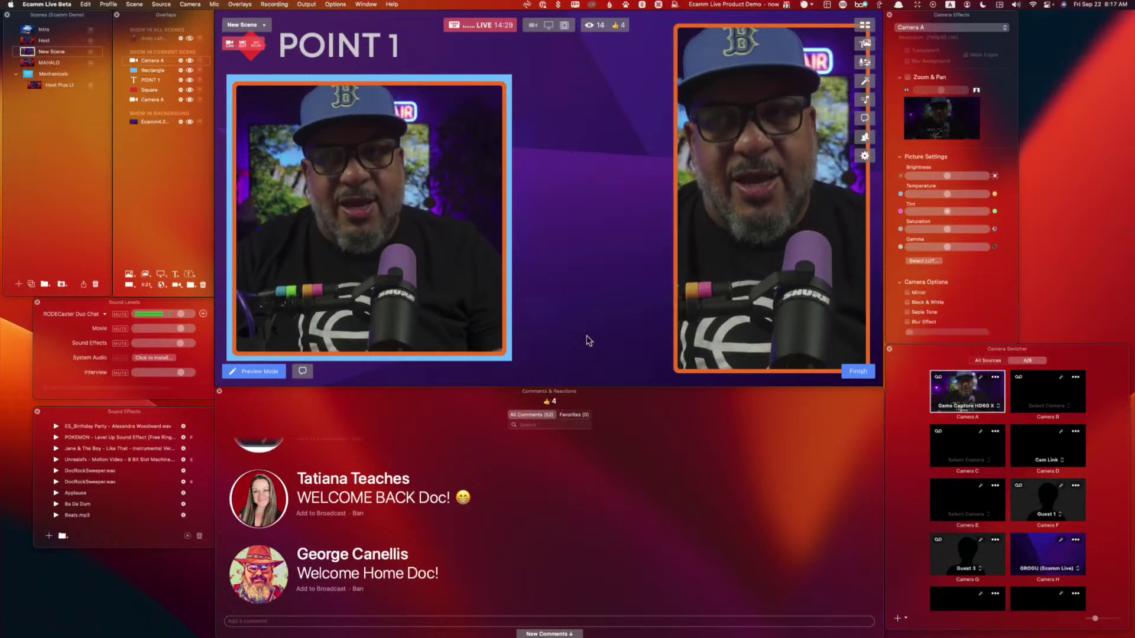
Step: Hide the square camera and blue rectangle, and delete every current-scene overlay except the tall bordered Camera A
{"action": "mouse_move", "coordinate": [234, 216]}
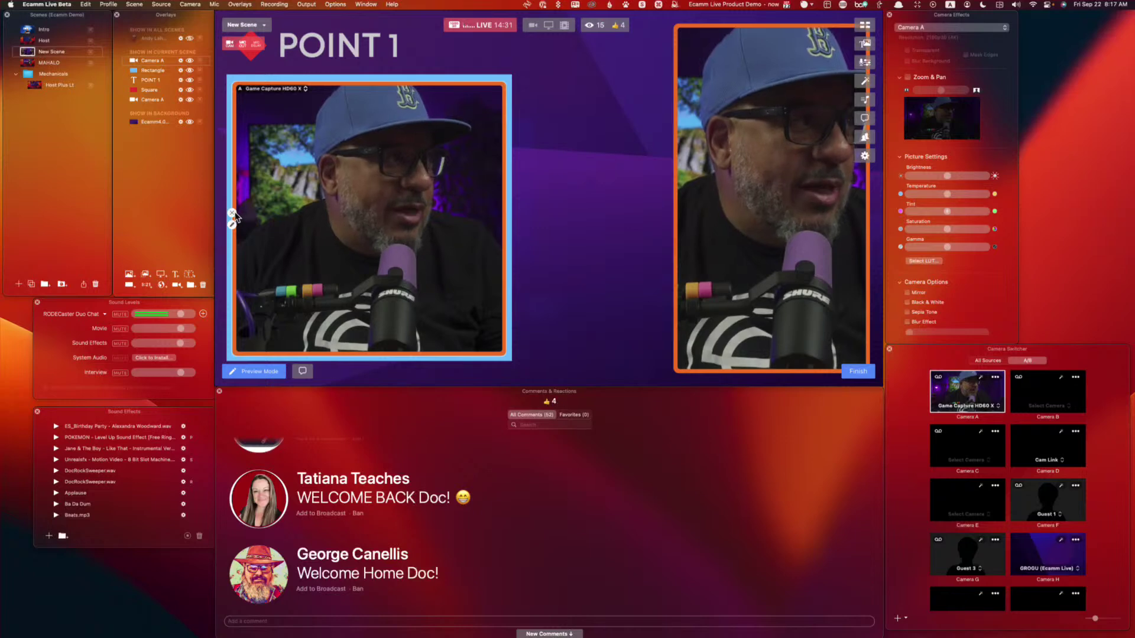
{"action": "left_click", "coordinate": [230, 213]}
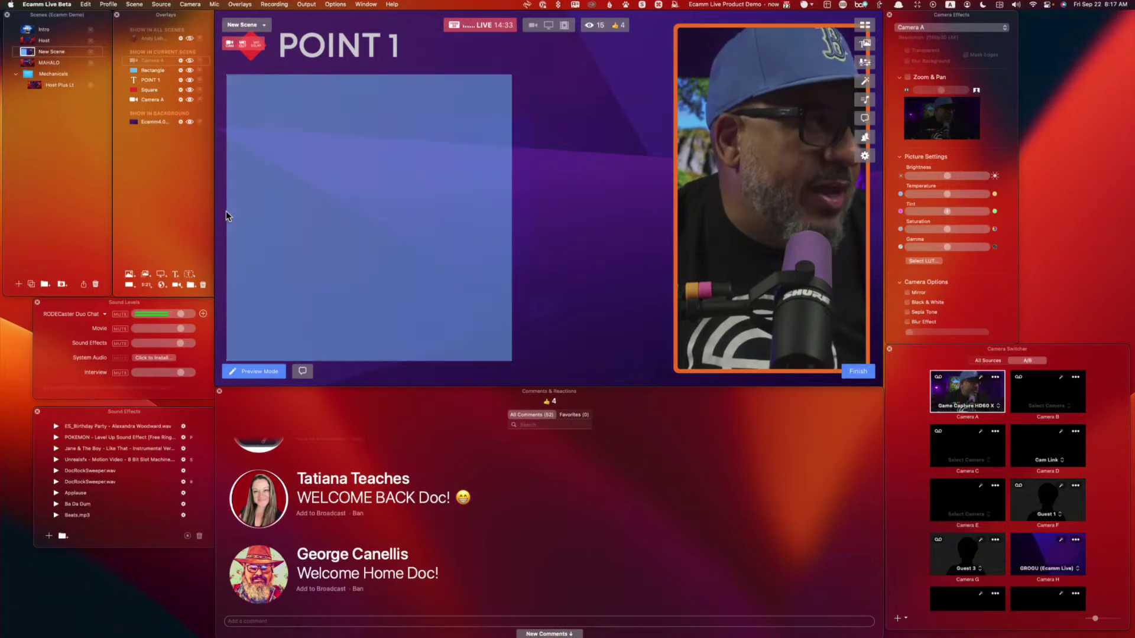
{"action": "left_click", "coordinate": [226, 211]}
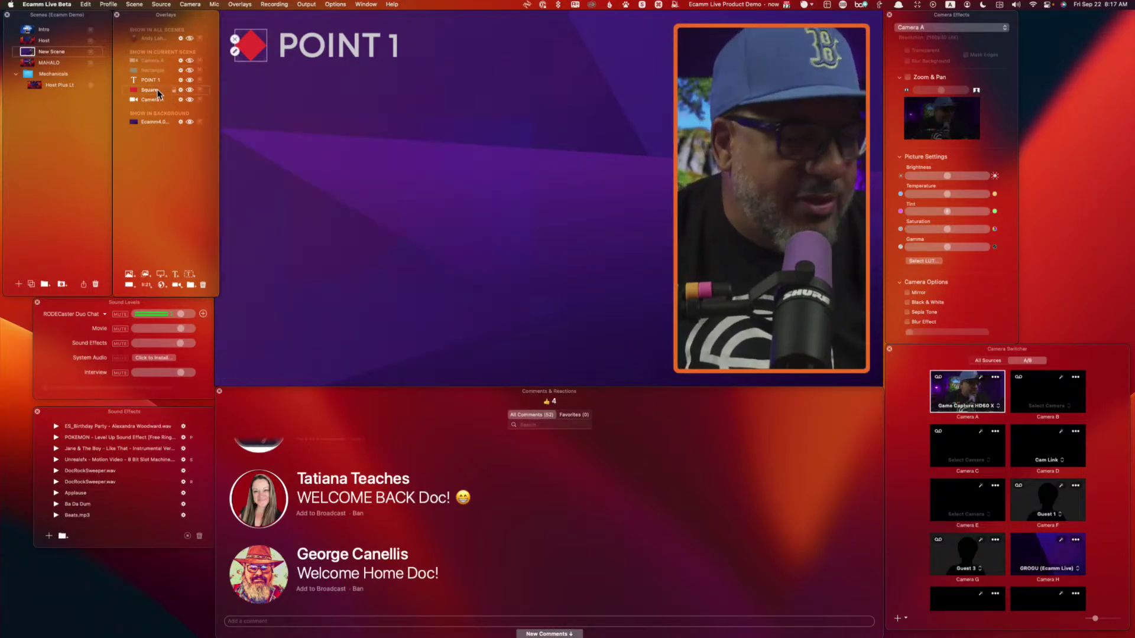
{"action": "key", "text": "shift"}
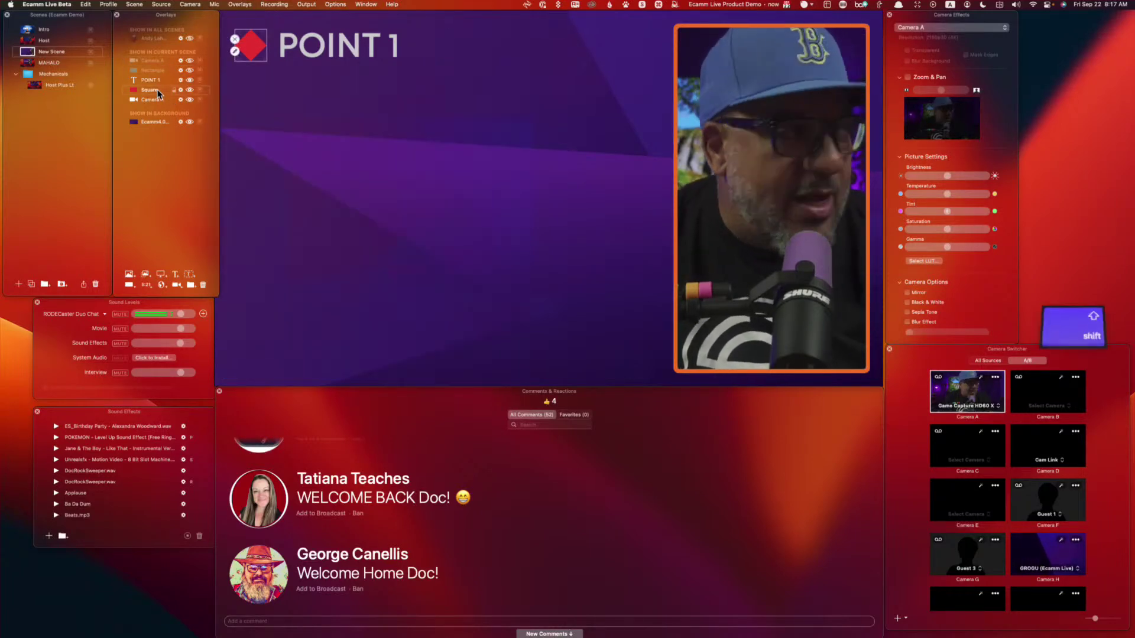
{"action": "left_click", "coordinate": [203, 286]}
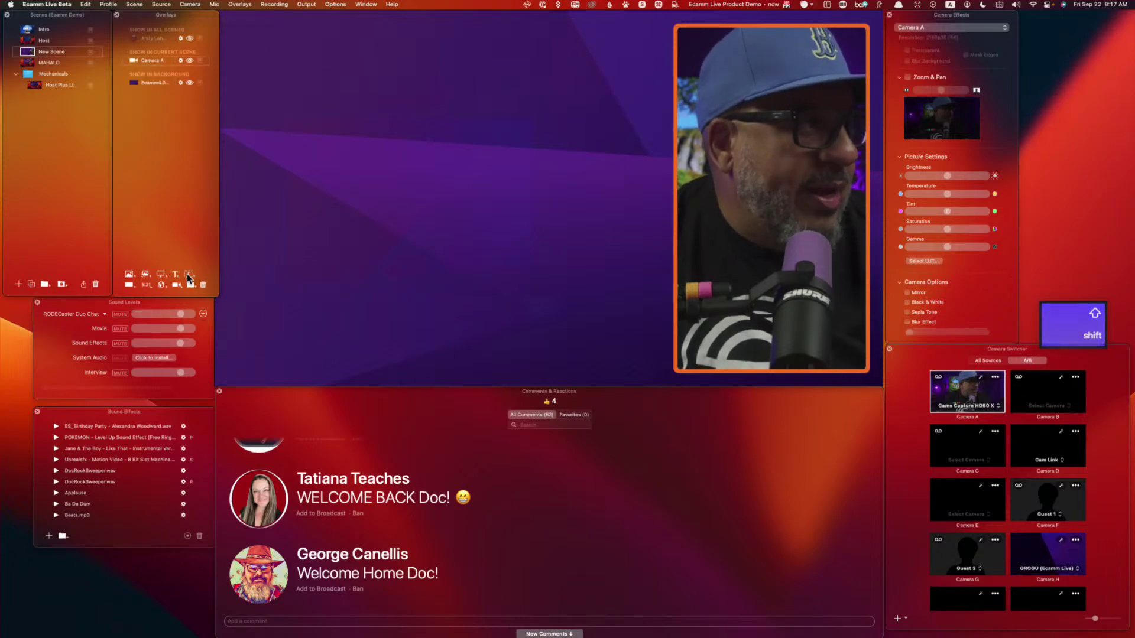
Step: Add a shrink-to-fit text box overlay containing the copied iPhone 15 Pro titanium paragraphs, with a blank line between them
{"action": "key", "text": "super"}
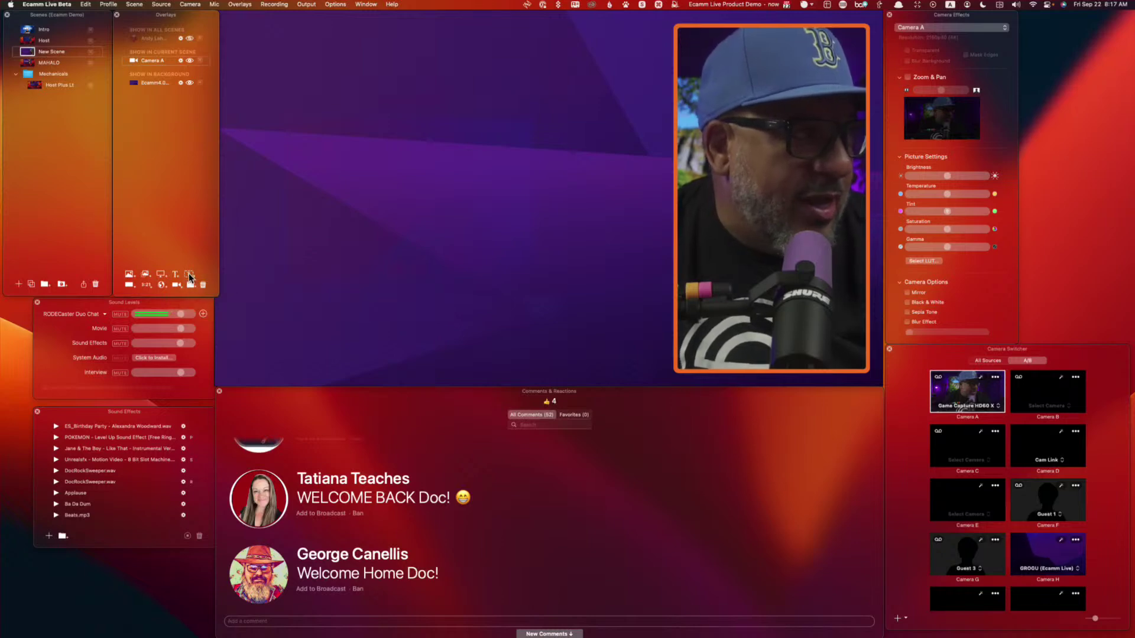
{"action": "left_click", "coordinate": [190, 275]}
{"action": "left_click_drag", "start_coordinate": [547, 112], "coordinate": [417, 99]}
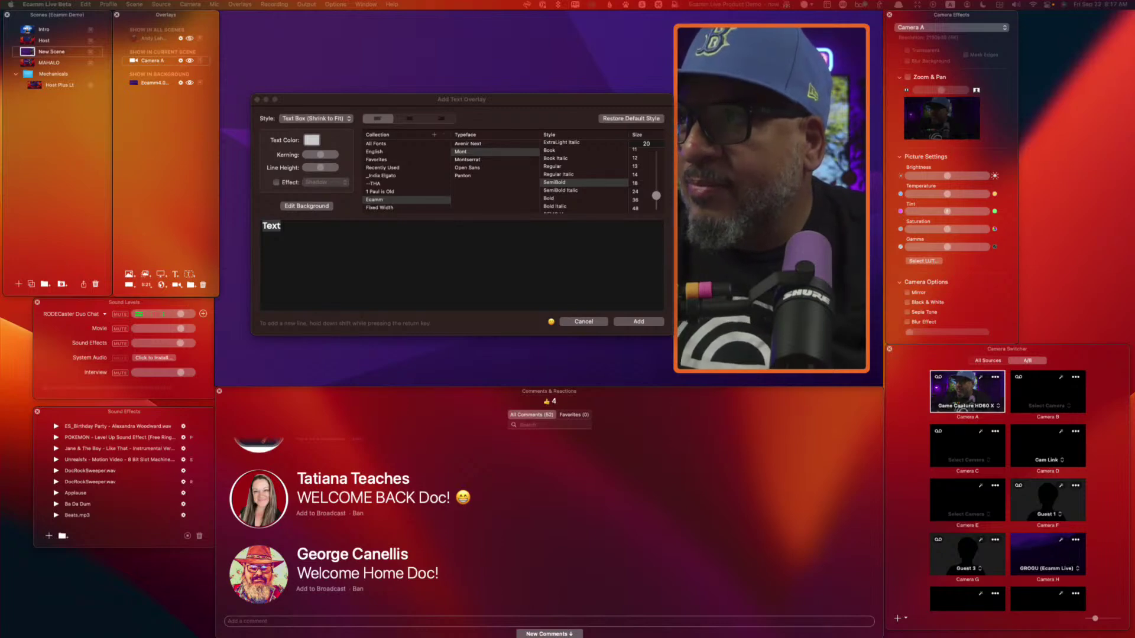
{"action": "key", "text": "super+c"}
{"action": "left_click", "coordinate": [418, 249]}
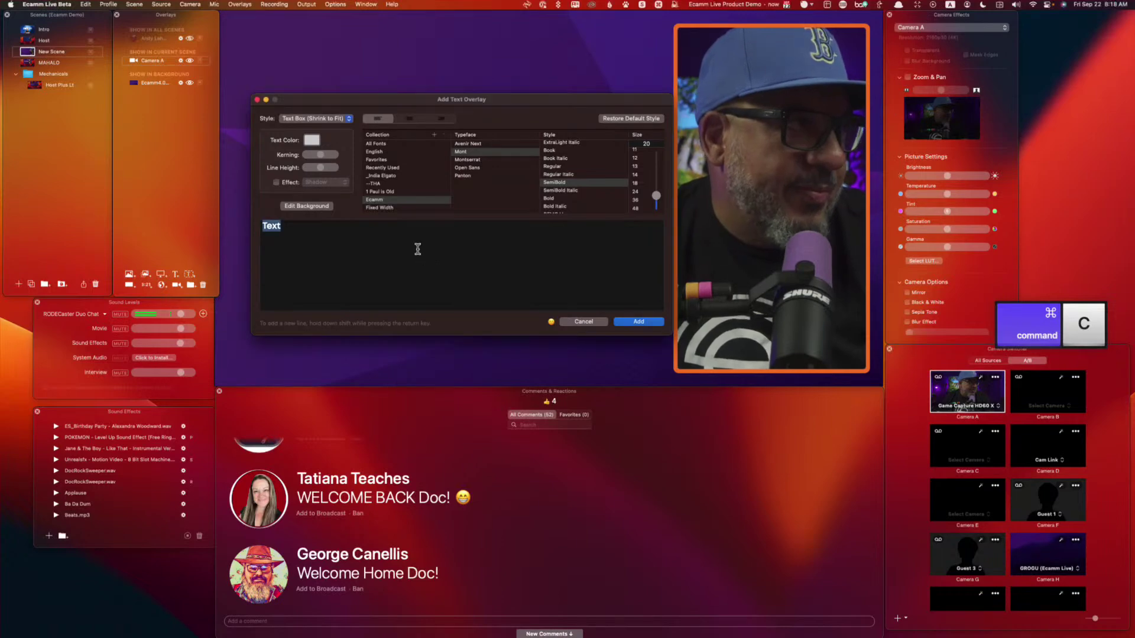
{"action": "key", "text": "super+v"}
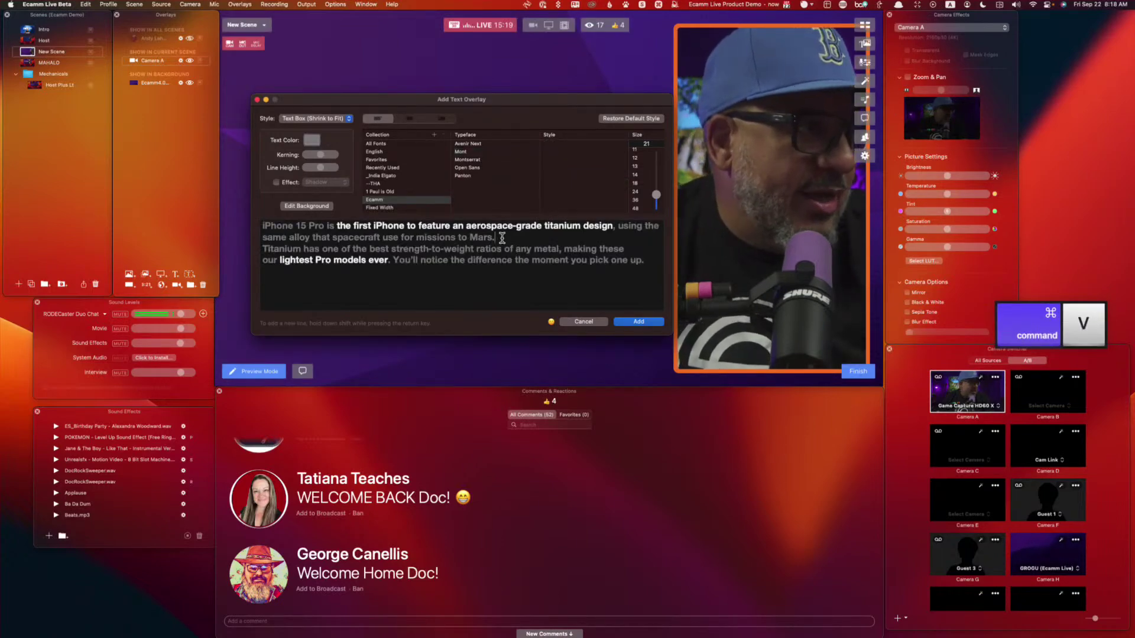
{"action": "key", "text": "shift+Return"}
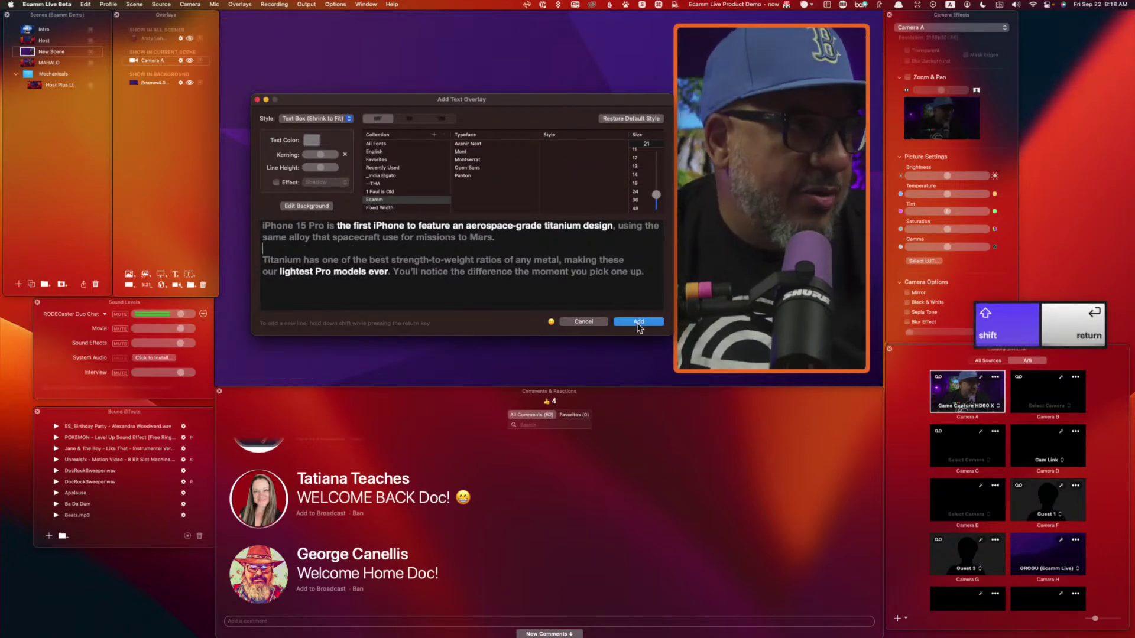
{"action": "left_click", "coordinate": [620, 322]}
Step: Resize and position the iPhone 15 Pro text box to fill the empty space beside the camera
{"action": "left_click_drag", "start_coordinate": [530, 239], "coordinate": [530, 244]}
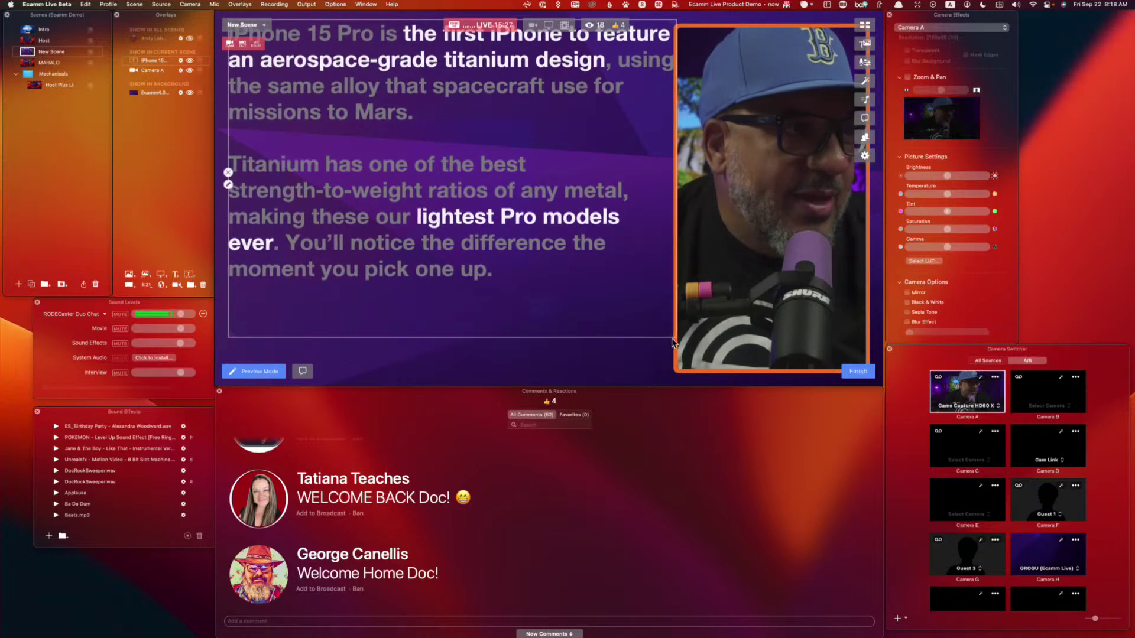
{"action": "mouse_move", "coordinate": [673, 343]}
{"action": "left_mouse_down"}
{"action": "mouse_move", "coordinate": [628, 317]}
{"action": "mouse_move", "coordinate": [662, 347]}
{"action": "left_mouse_up"}
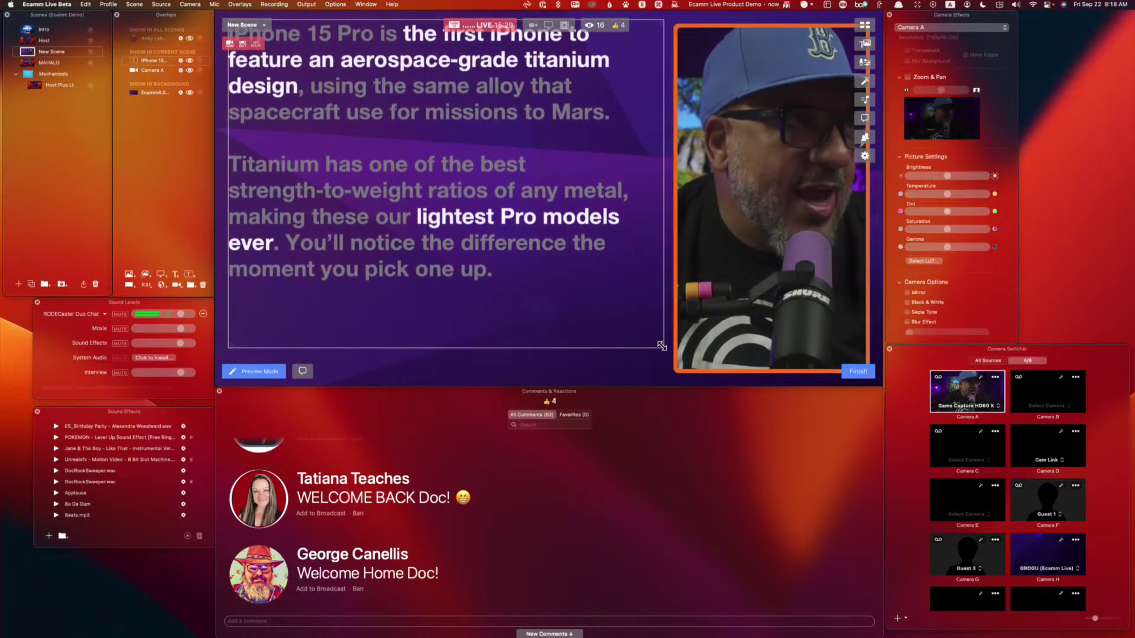
{"action": "left_click_drag", "start_coordinate": [603, 299], "coordinate": [596, 300]}
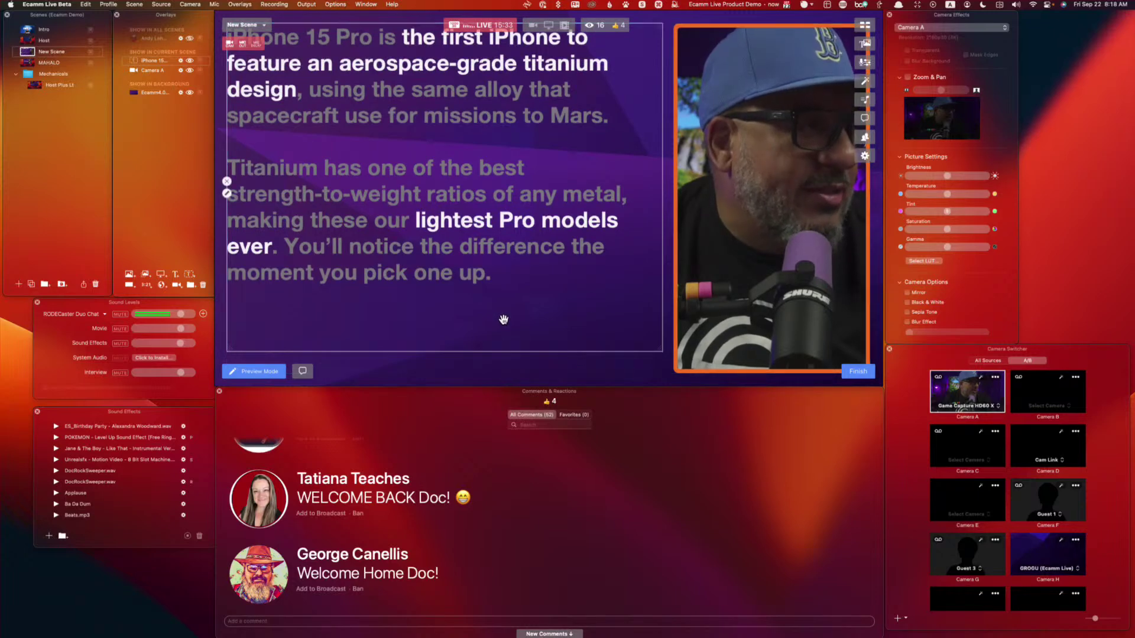
Step: Edit the iPhone 15 Pro text overlay and recolour both of its paragraphs pale blue
{"action": "double_click", "coordinate": [503, 277]}
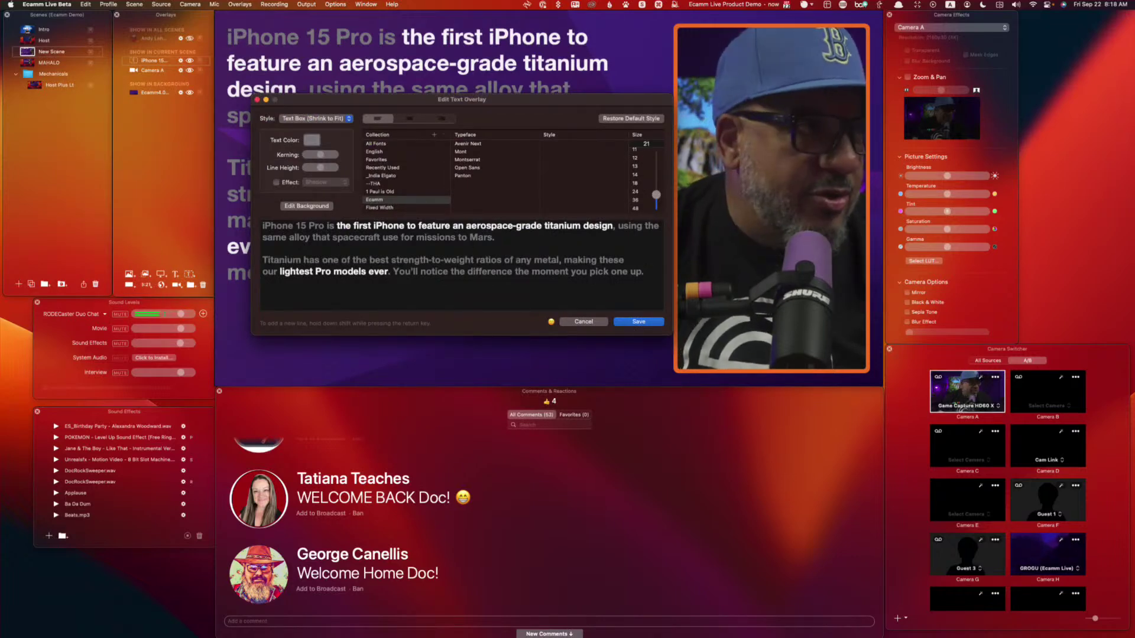
{"action": "left_click", "coordinate": [626, 322]}
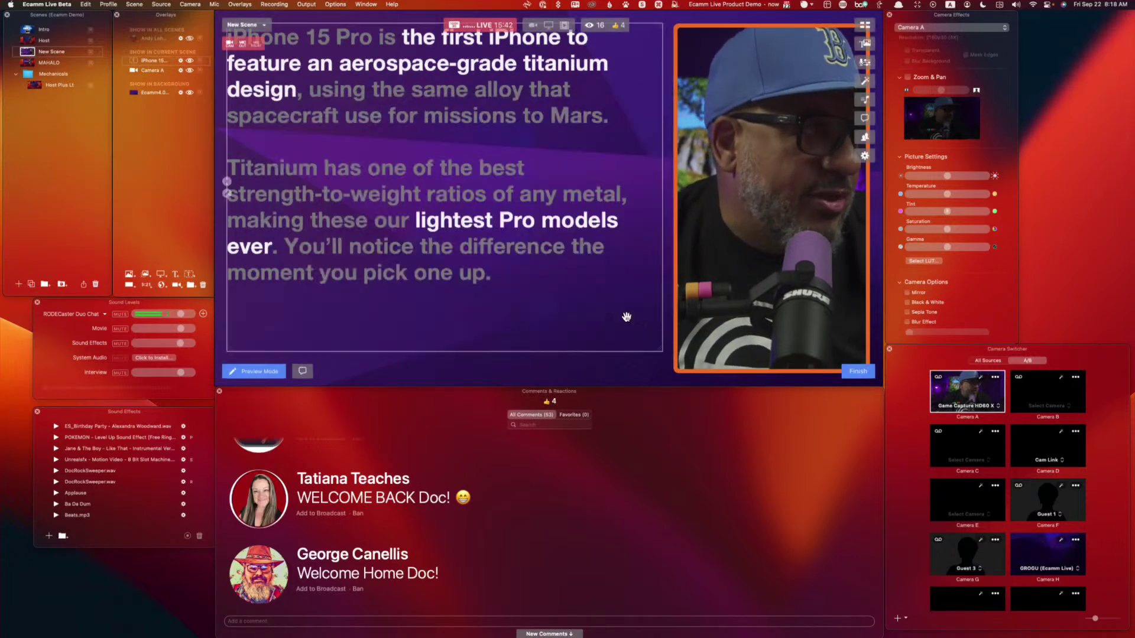
{"action": "left_click", "coordinate": [226, 194]}
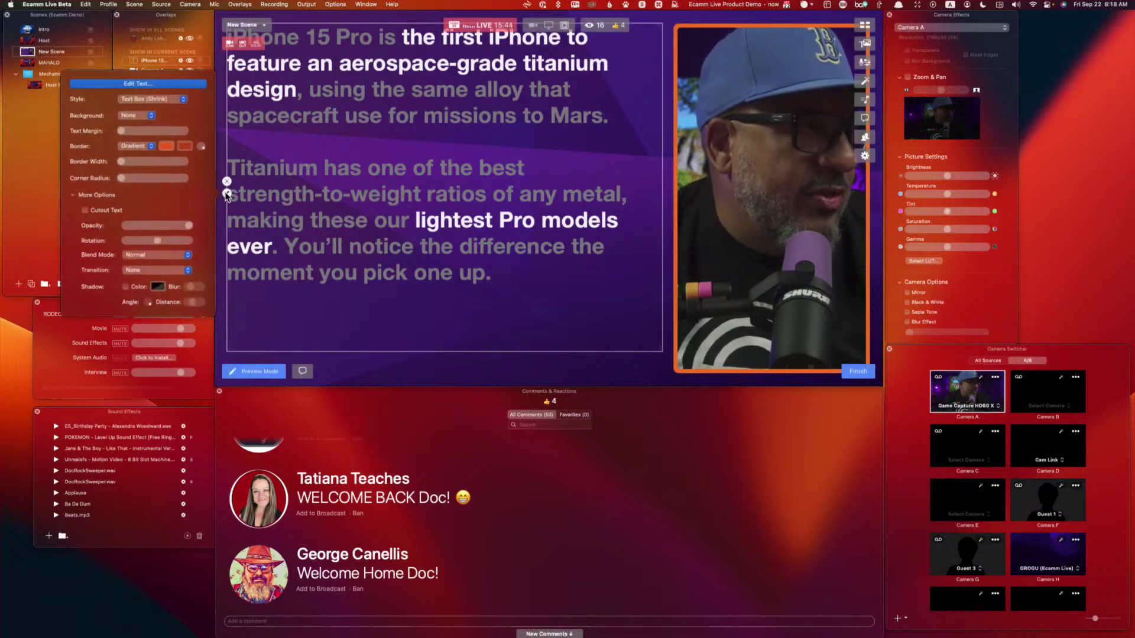
{"action": "left_click", "coordinate": [162, 87]}
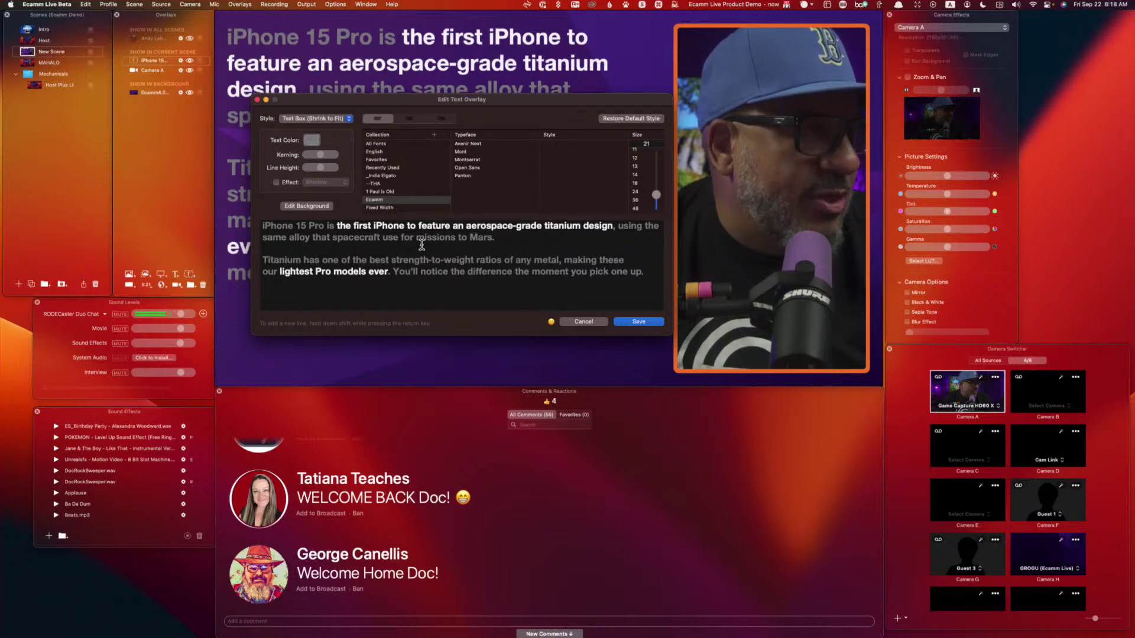
{"action": "left_click_drag", "start_coordinate": [645, 274], "coordinate": [263, 223]}
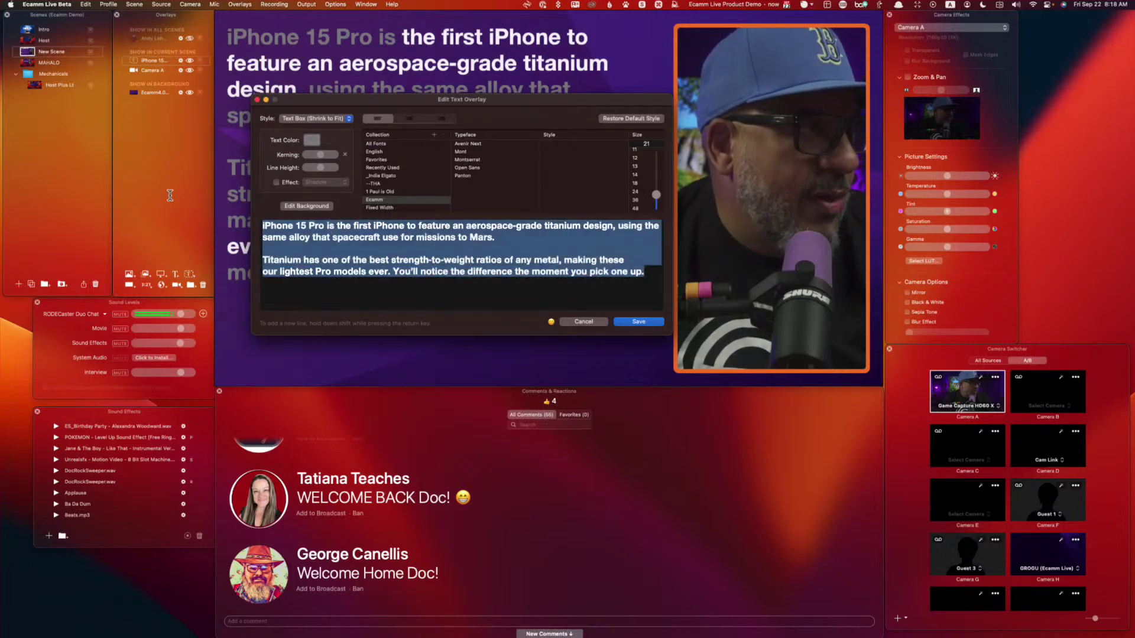
{"action": "left_click", "coordinate": [308, 142]}
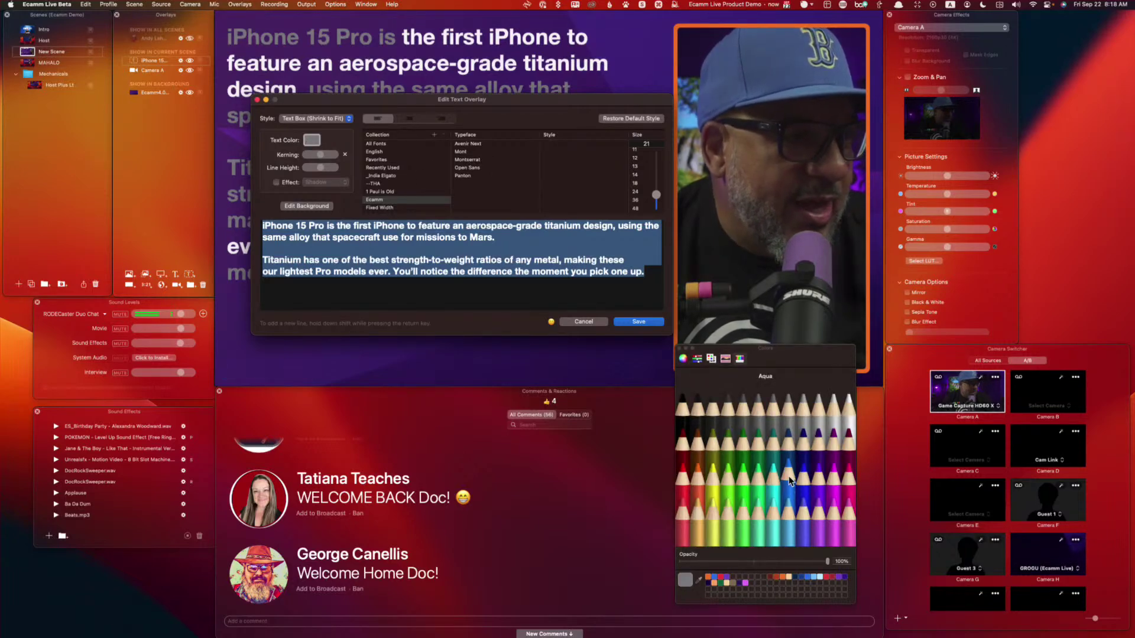
{"action": "left_click", "coordinate": [775, 507]}
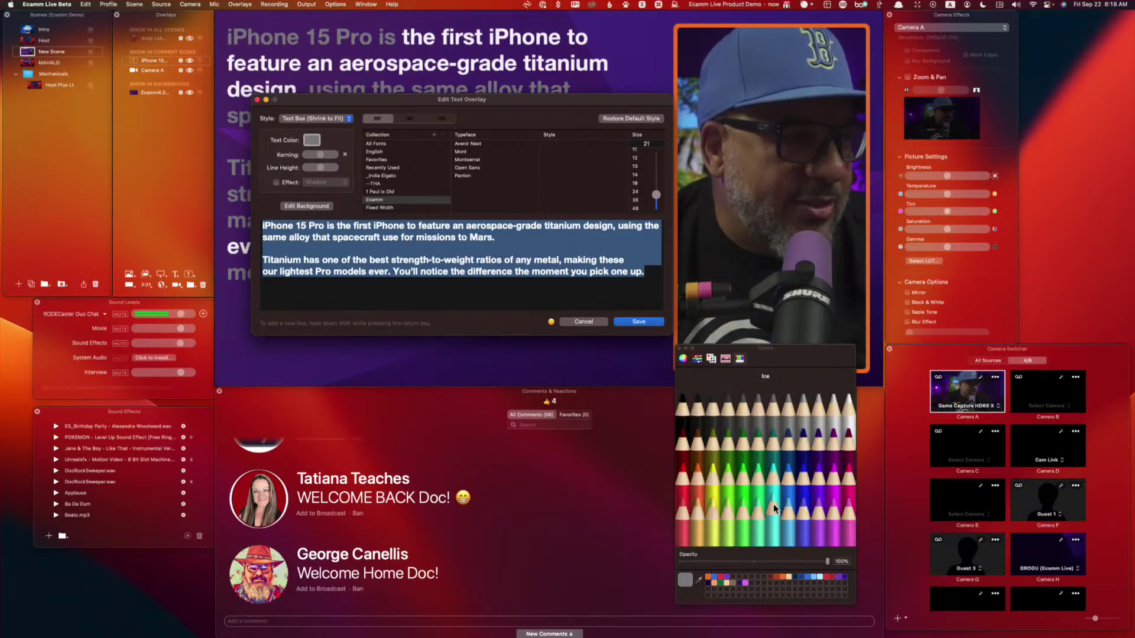
{"action": "left_click", "coordinate": [820, 579]}
{"action": "left_click", "coordinate": [458, 289]}
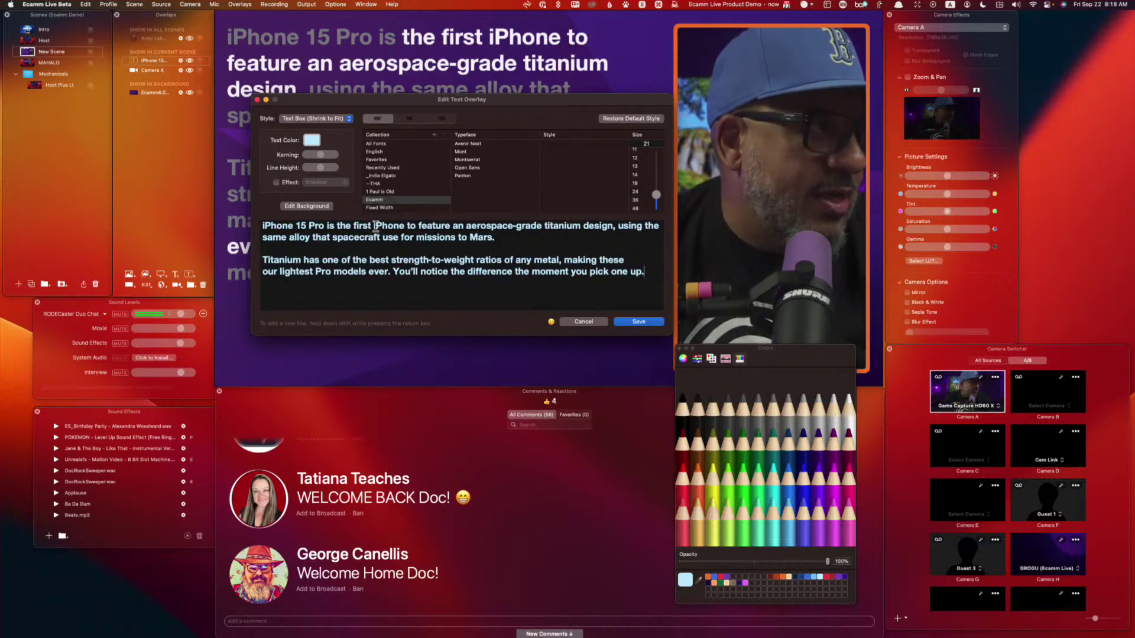
Step: Colour the phrases "iPhone to feature an aerospace-grade" and "lightest Pro models ever" Bubblegum pink, and save the text overlay
{"action": "left_click_drag", "start_coordinate": [374, 226], "coordinate": [549, 226]}
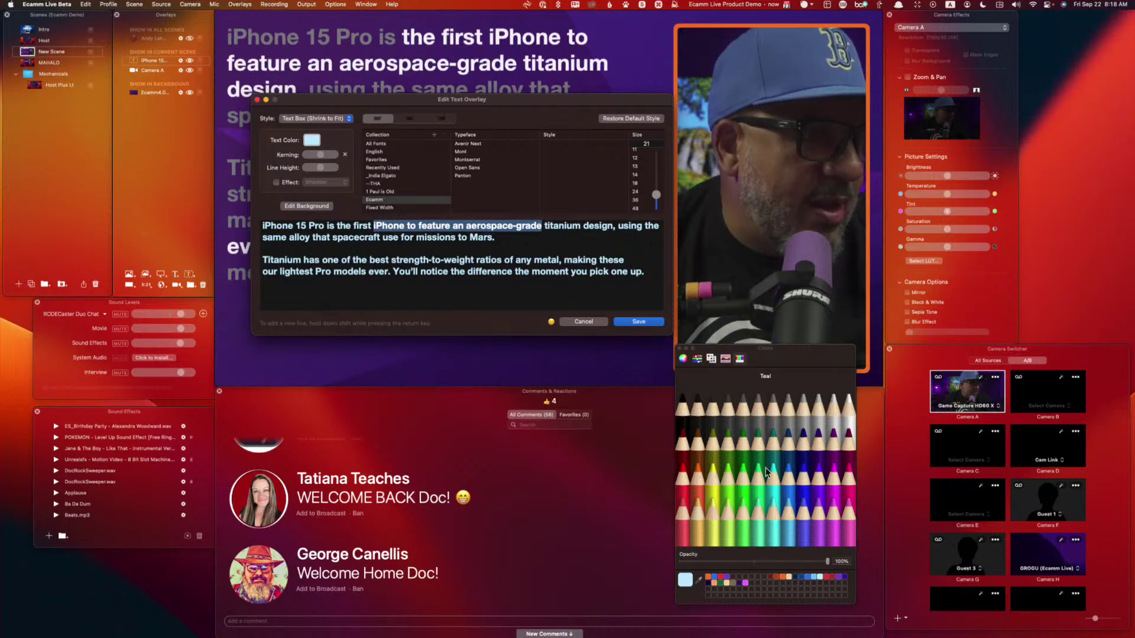
{"action": "left_click", "coordinate": [834, 507]}
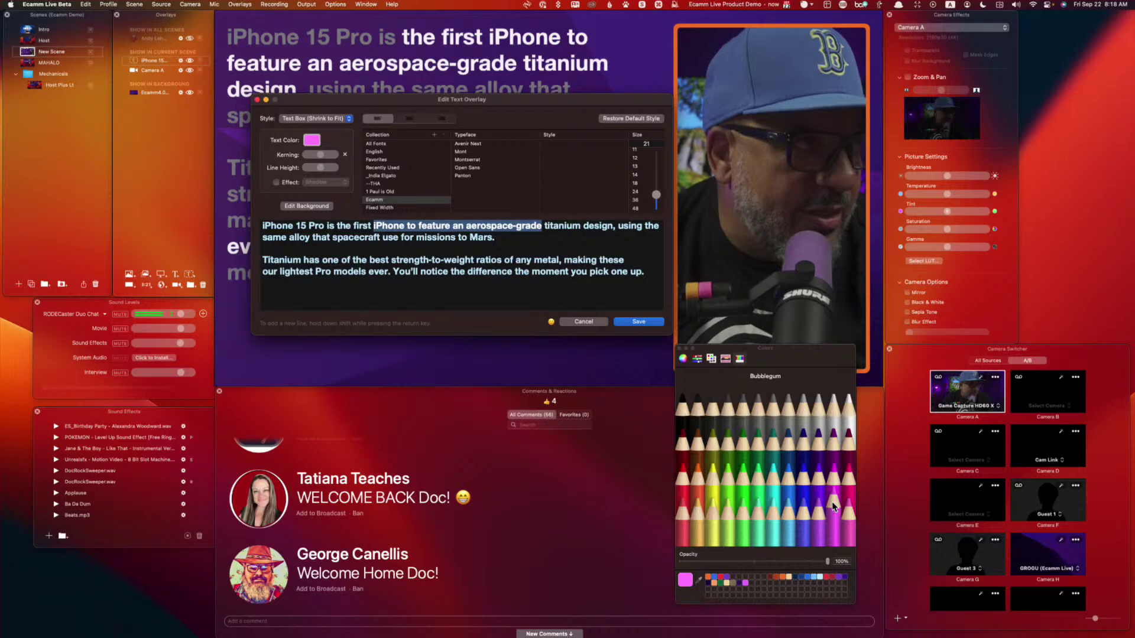
{"action": "left_click", "coordinate": [568, 242]}
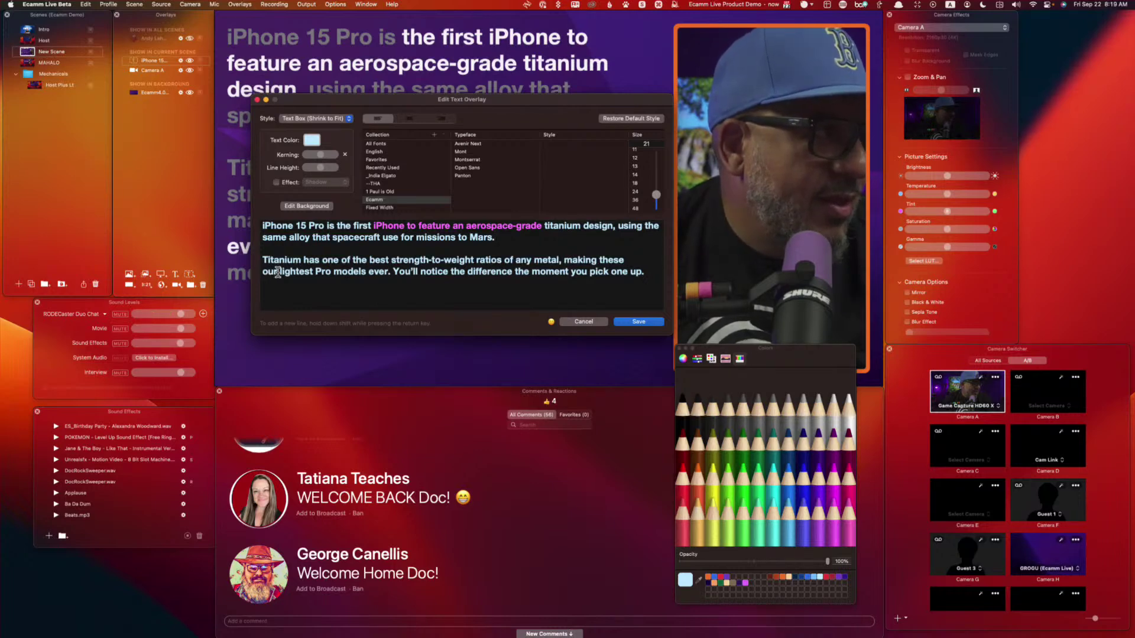
{"action": "left_click_drag", "start_coordinate": [286, 270], "coordinate": [384, 274]}
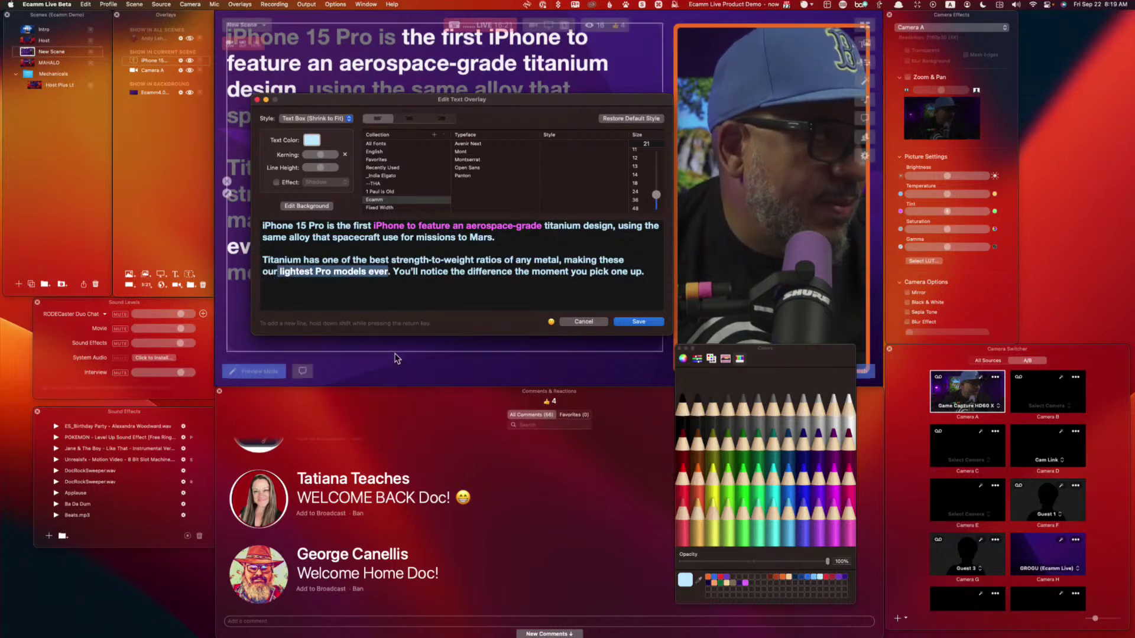
{"action": "left_click", "coordinate": [832, 504]}
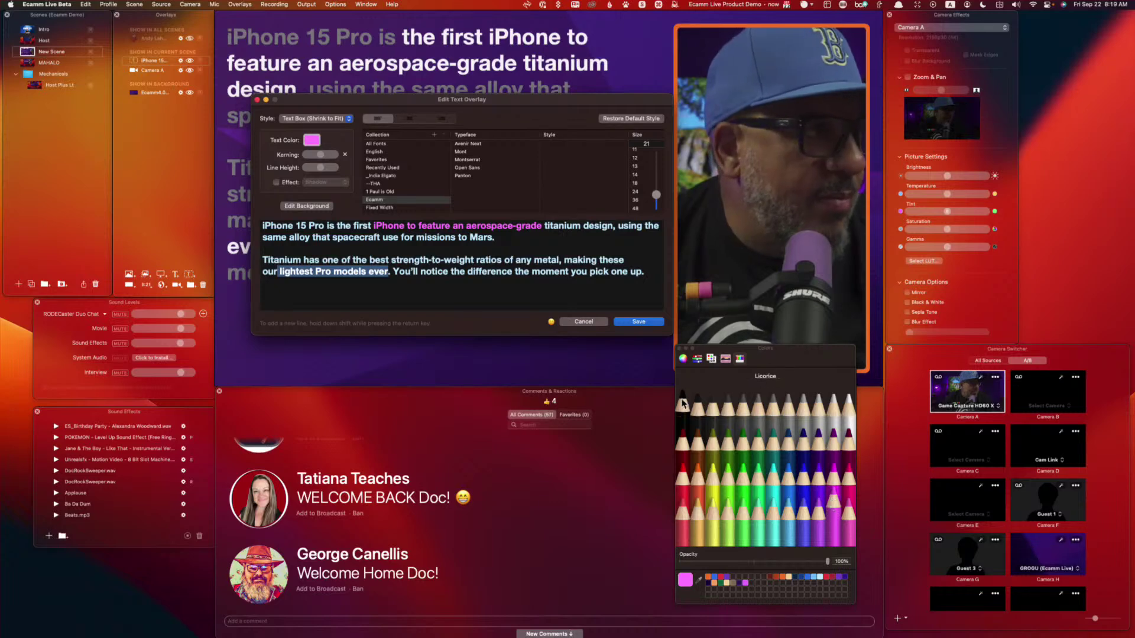
{"action": "left_click", "coordinate": [642, 323]}
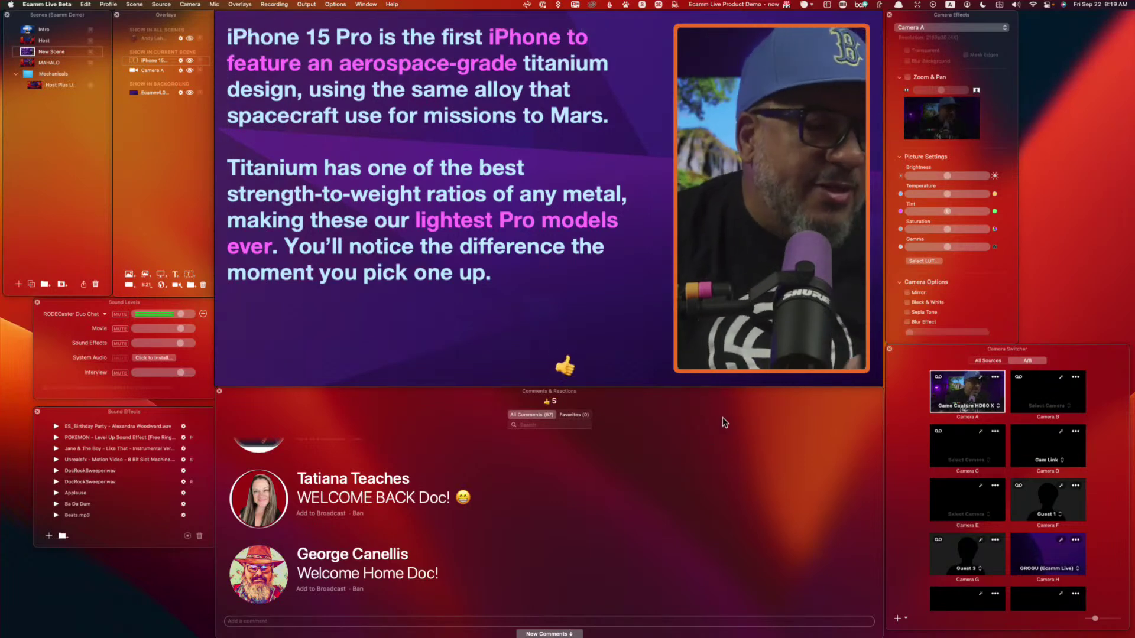
Step: Find the Ecamm Live comment containing the whatsnew.html link and add it to the broadcast
{"action": "scroll", "coordinate": [791, 556], "scroll_direction": "down", "scroll_amount": 8}
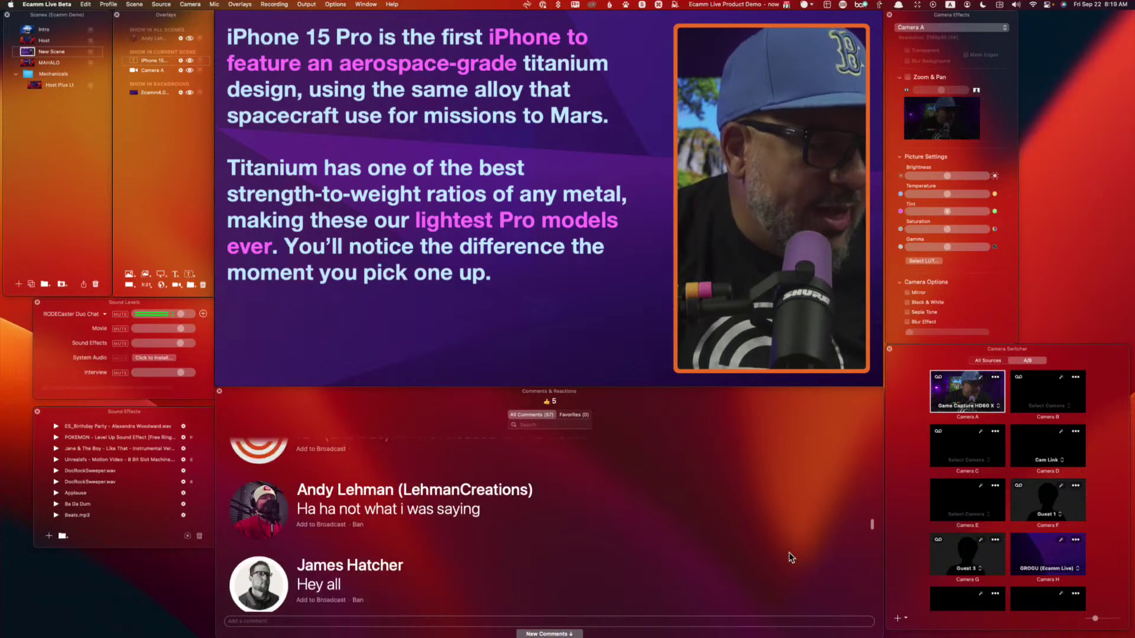
{"action": "scroll", "coordinate": [791, 556], "scroll_direction": "down", "scroll_amount": 4}
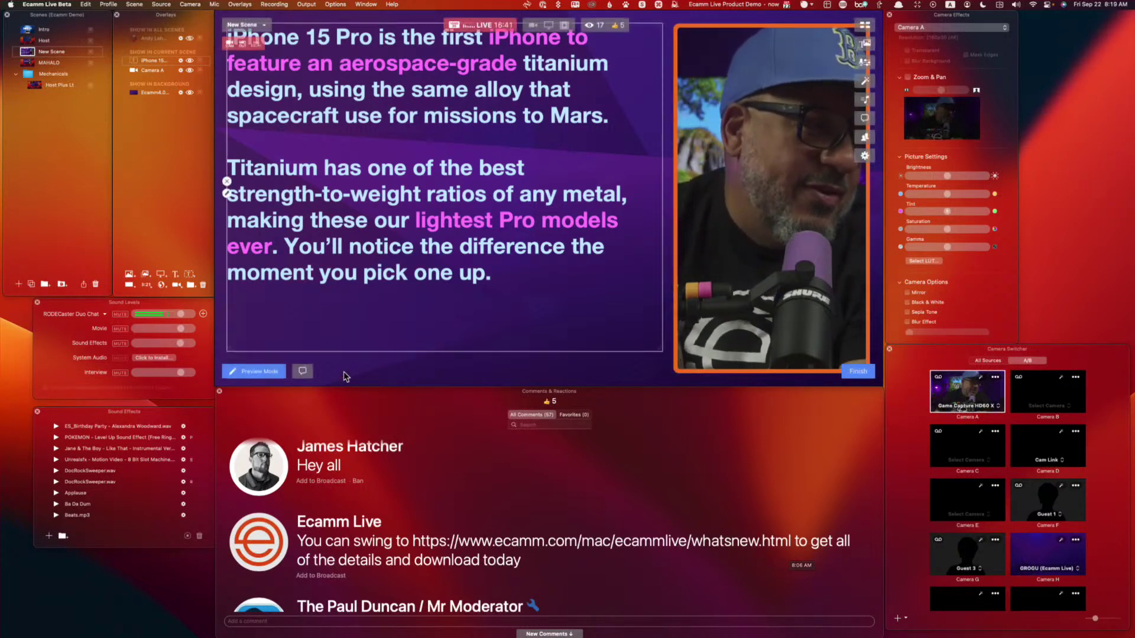
{"action": "left_click", "coordinate": [261, 542]}
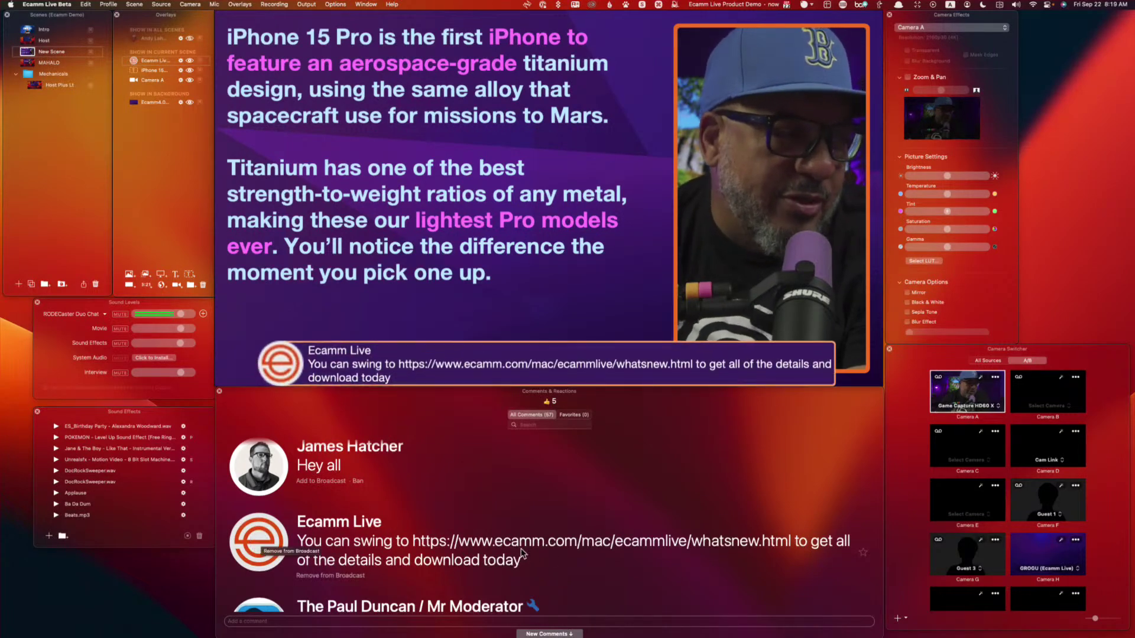
{"action": "scroll", "coordinate": [478, 545], "scroll_direction": "down", "scroll_amount": 5}
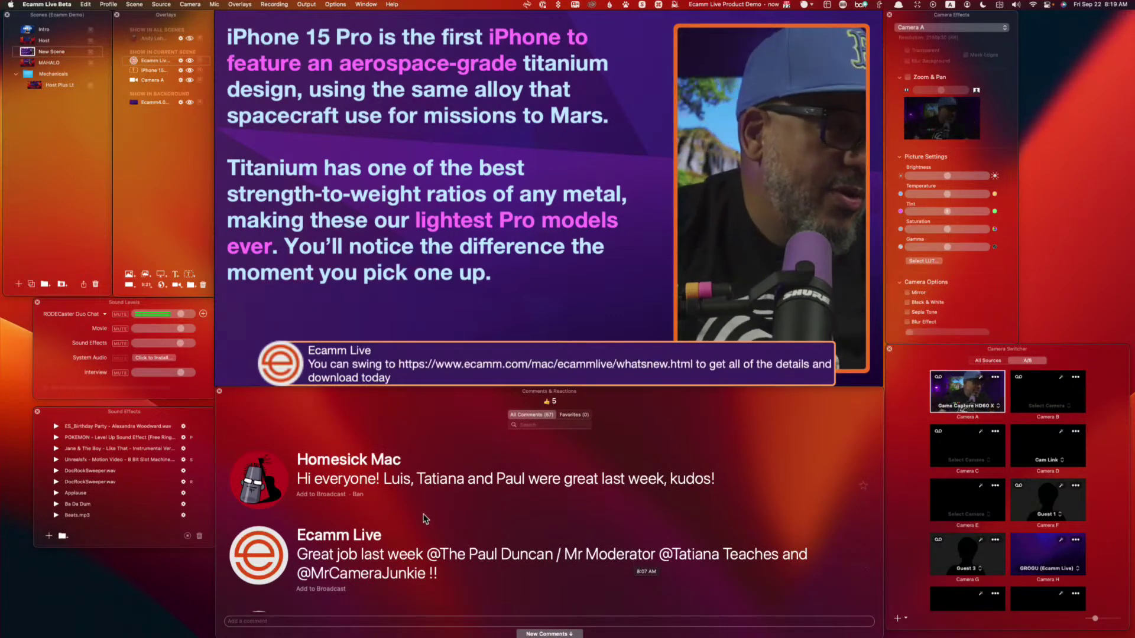
Step: Copy the whatsnew.html address from the comment overlay's text, leave the overlay text unsaved, and paste the address in the web browser
{"action": "left_click_drag", "start_coordinate": [357, 363], "coordinate": [300, 332]}
{"action": "left_click", "coordinate": [267, 336]}
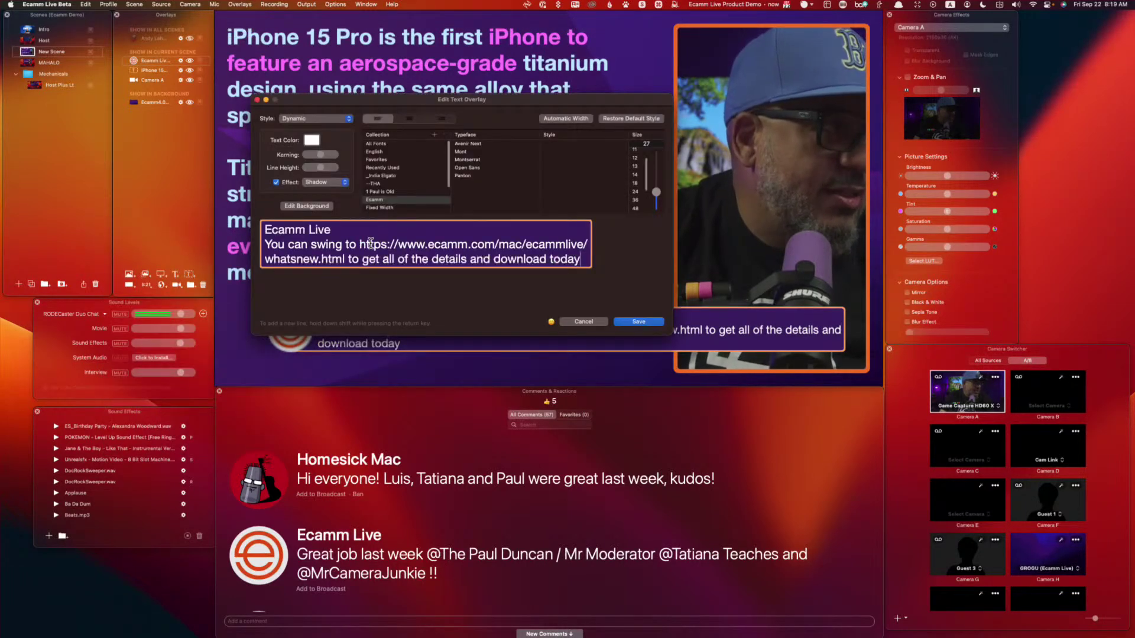
{"action": "left_click_drag", "start_coordinate": [359, 244], "coordinate": [346, 260]}
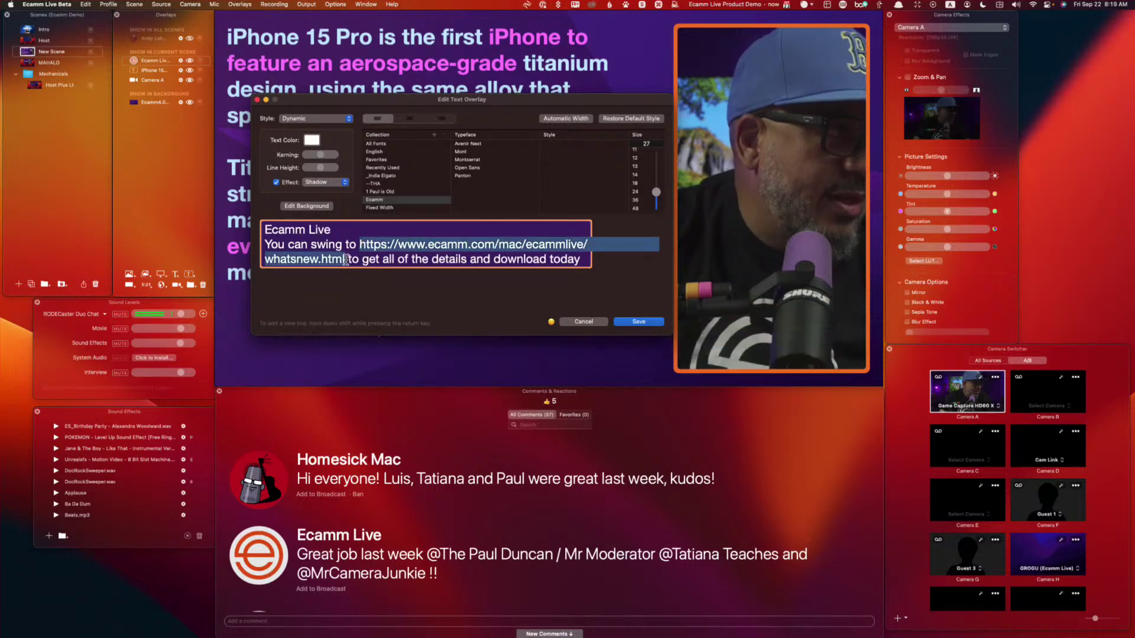
{"action": "key", "text": "super+c"}
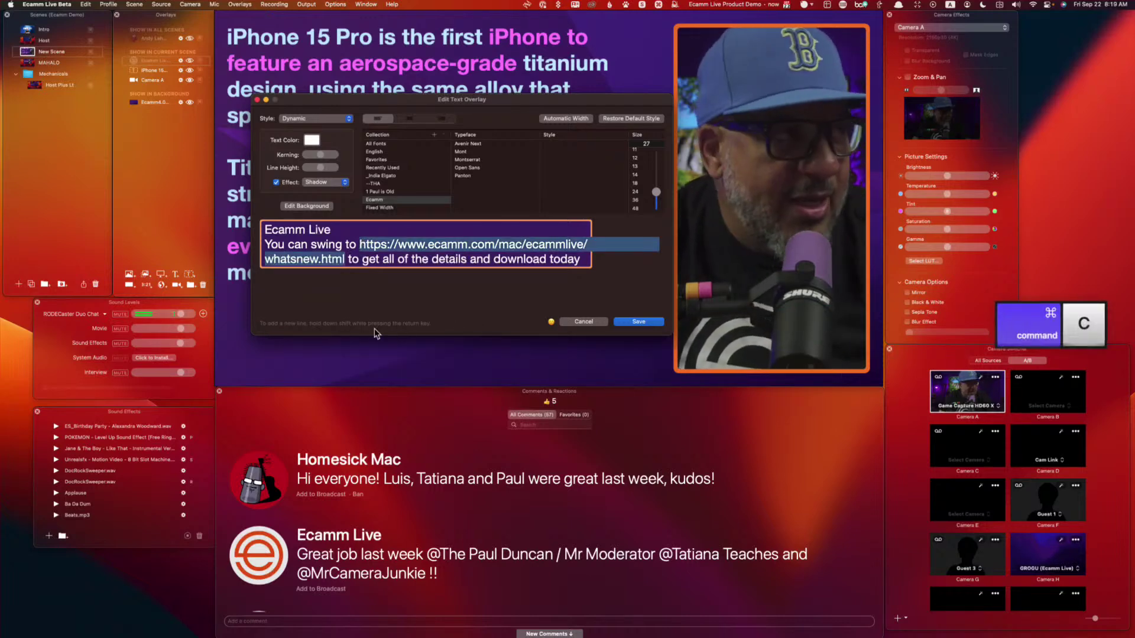
{"action": "left_click", "coordinate": [593, 323]}
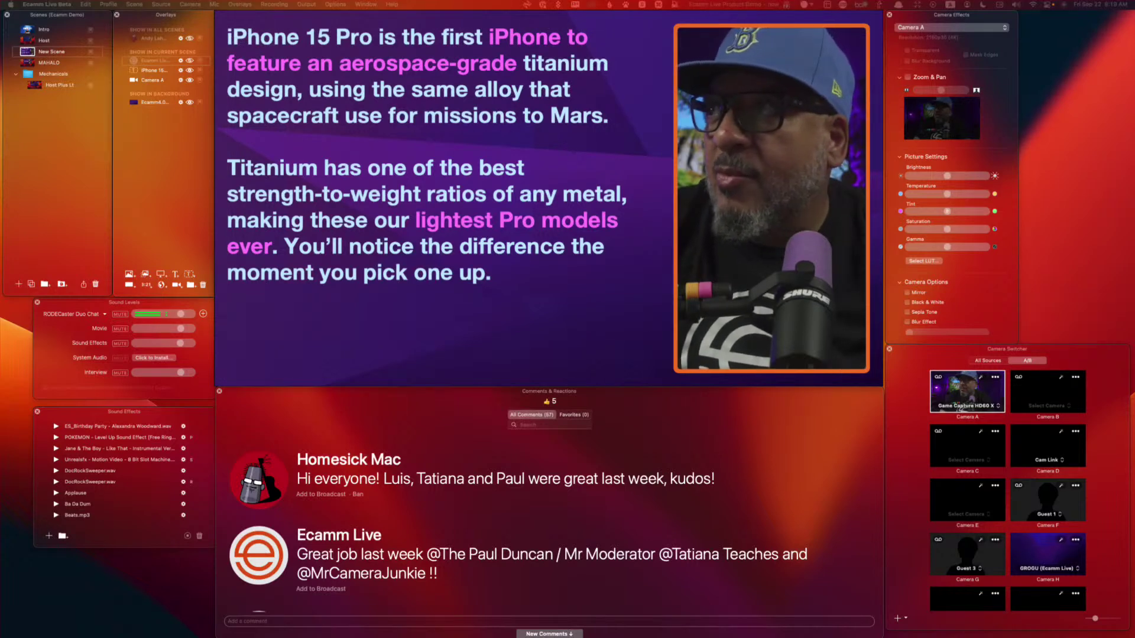
{"action": "key", "text": "super+v"}
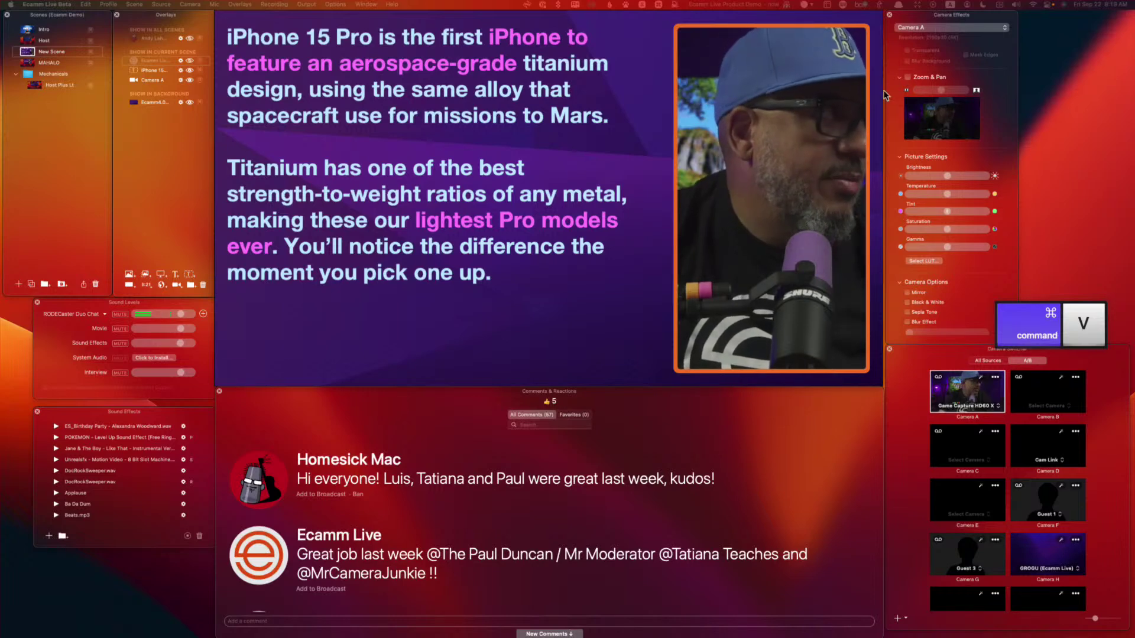
Step: In a duplicate of New Scene, replace the iPhone 15 Pro text with the what's-new web page overlay, enlarged to fill the space beside the camera
{"action": "left_click", "coordinate": [31, 285]}
{"action": "left_click", "coordinate": [228, 182]}
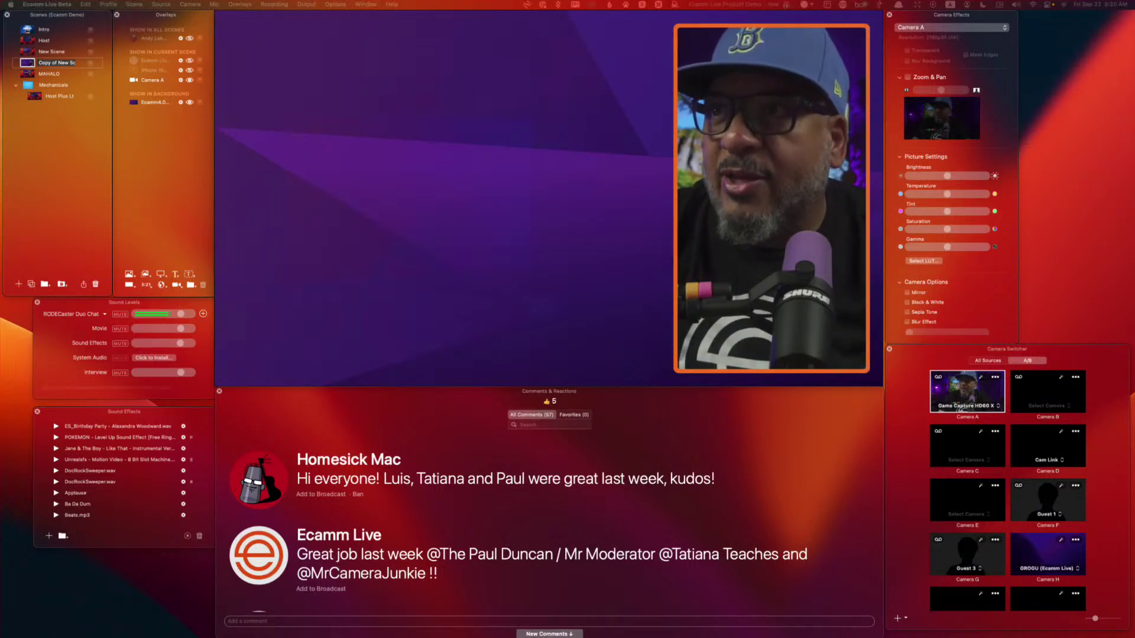
{"action": "left_click_drag", "start_coordinate": [1055, 316], "coordinate": [433, 230]}
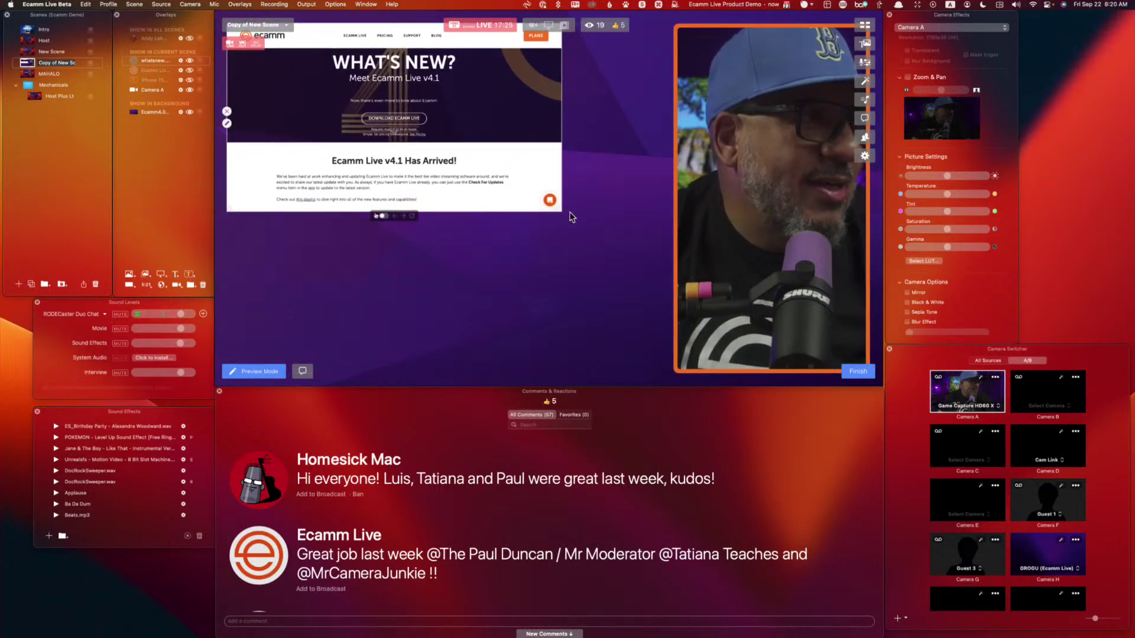
{"action": "left_click_drag", "start_coordinate": [560, 210], "coordinate": [665, 313]}
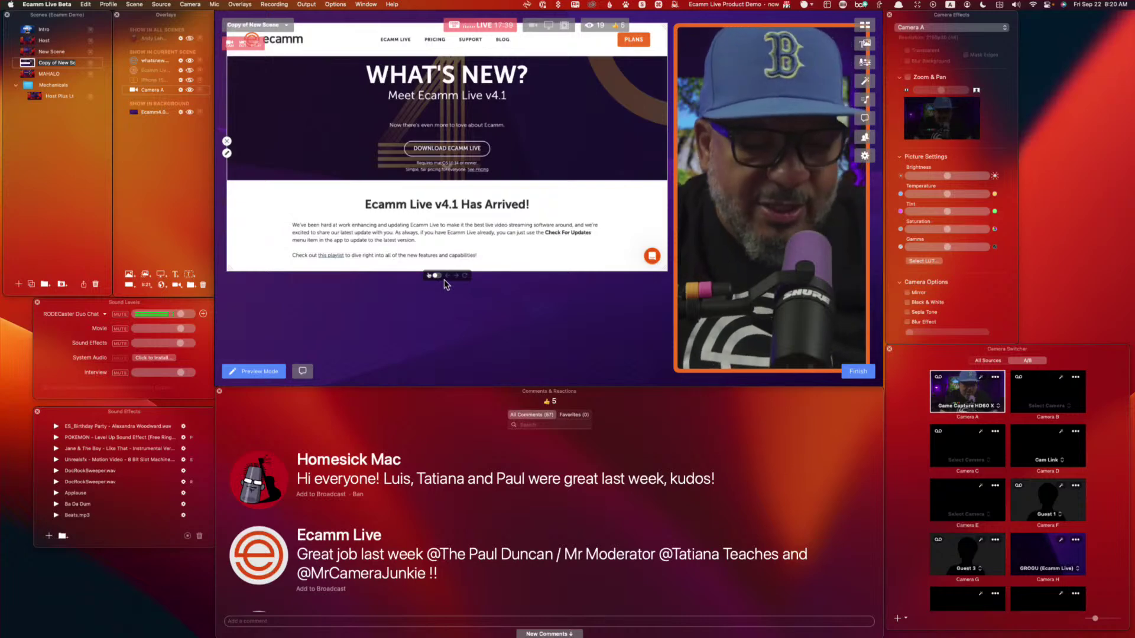
Step: Turn on interaction for the what's-new web page overlay
{"action": "key", "text": "super+alt+8"}
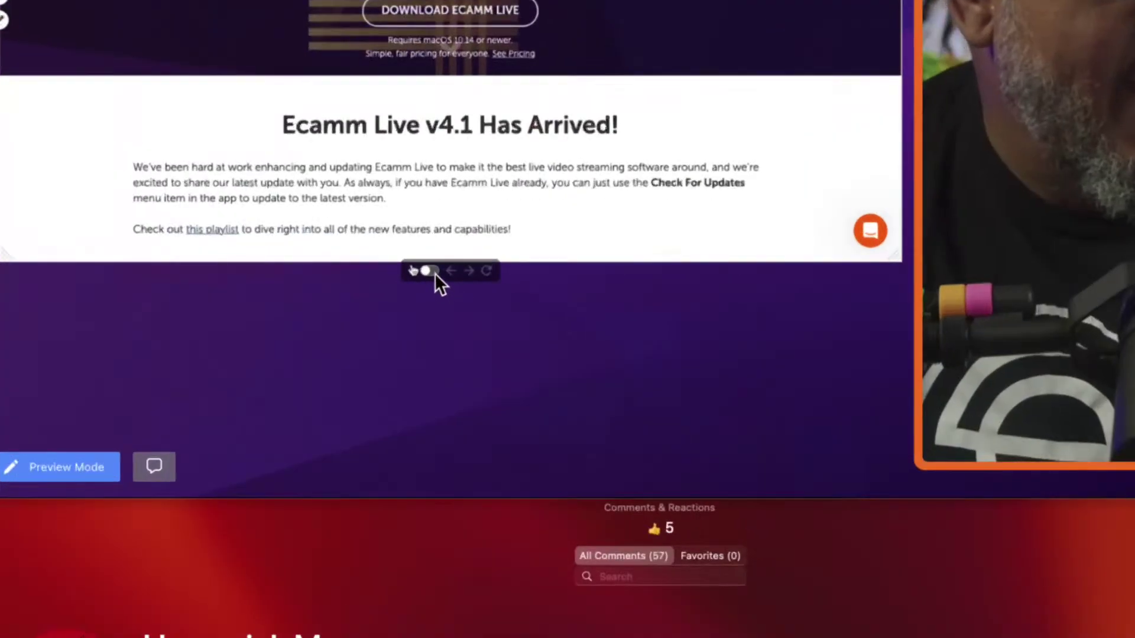
{"action": "left_click", "coordinate": [430, 272]}
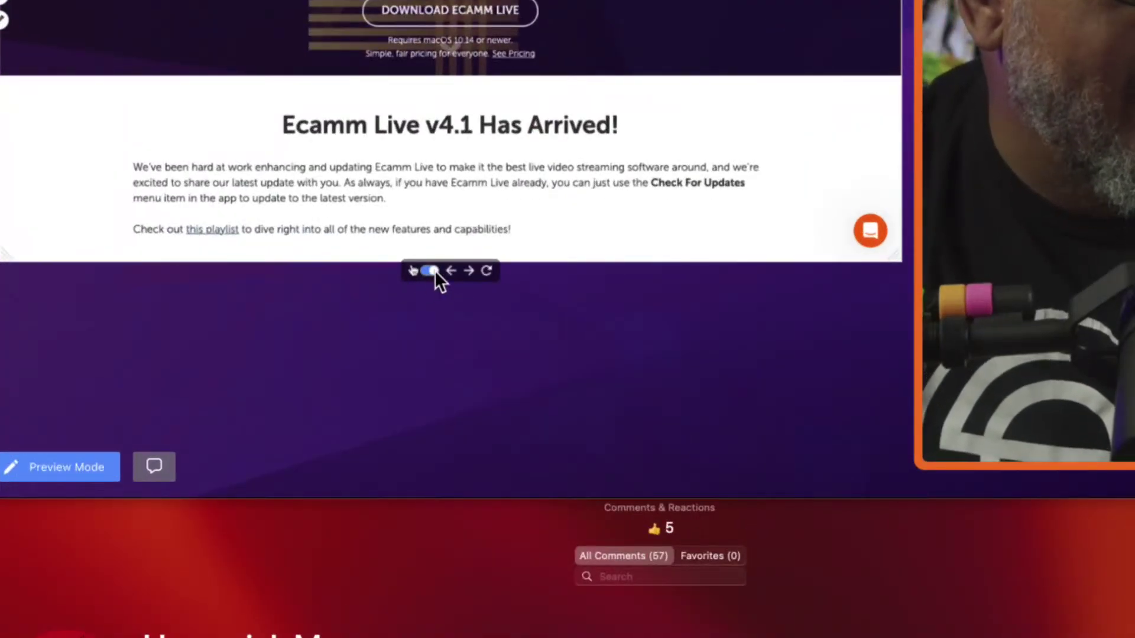
{"action": "key", "text": "super+alt+8"}
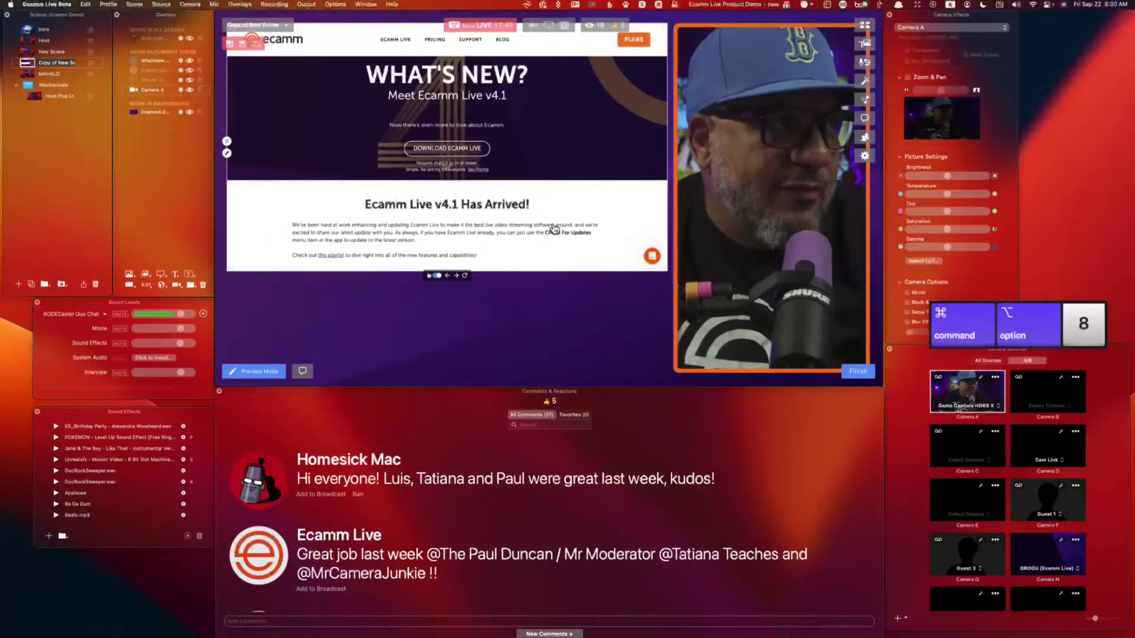
Step: Examine the web page's feature sections, from the overlays update video through text boxes and rotation to green screen keying for video overlays
{"action": "scroll", "coordinate": [666, 183], "scroll_direction": "down", "scroll_amount": 3}
{"action": "scroll", "coordinate": [555, 229], "scroll_direction": "down", "scroll_amount": 3}
{"action": "scroll", "coordinate": [555, 228], "scroll_direction": "down", "scroll_amount": 2}
{"action": "scroll", "coordinate": [554, 229], "scroll_direction": "down", "scroll_amount": 2}
{"action": "scroll", "coordinate": [555, 229], "scroll_direction": "down", "scroll_amount": 5}
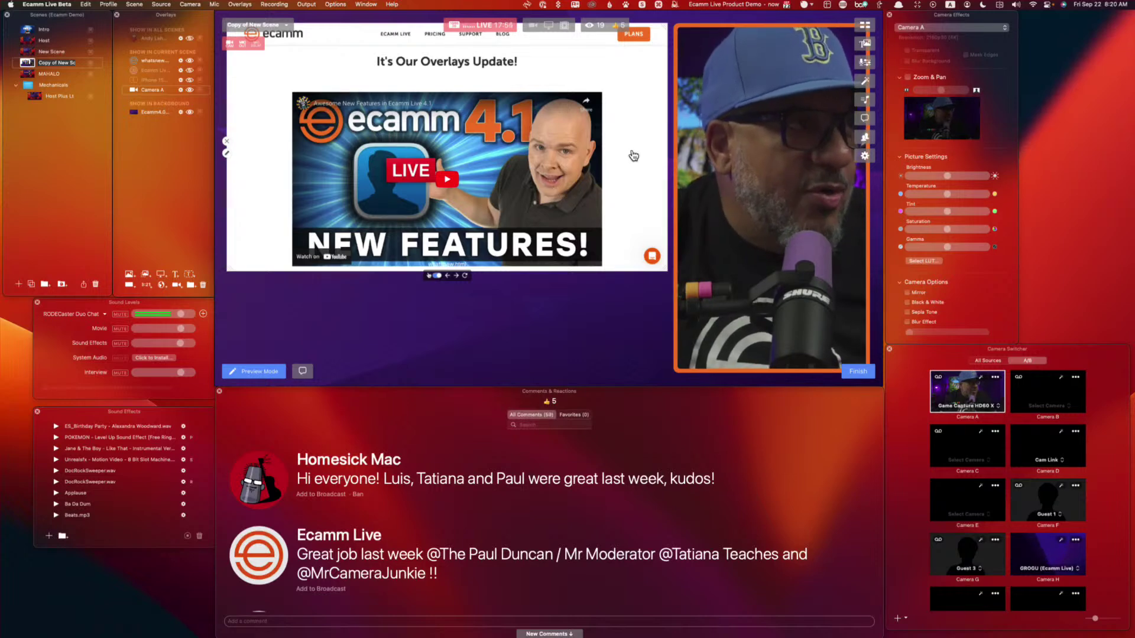
{"action": "scroll", "coordinate": [630, 154], "scroll_direction": "down", "scroll_amount": 4}
{"action": "scroll", "coordinate": [632, 154], "scroll_direction": "down", "scroll_amount": 3}
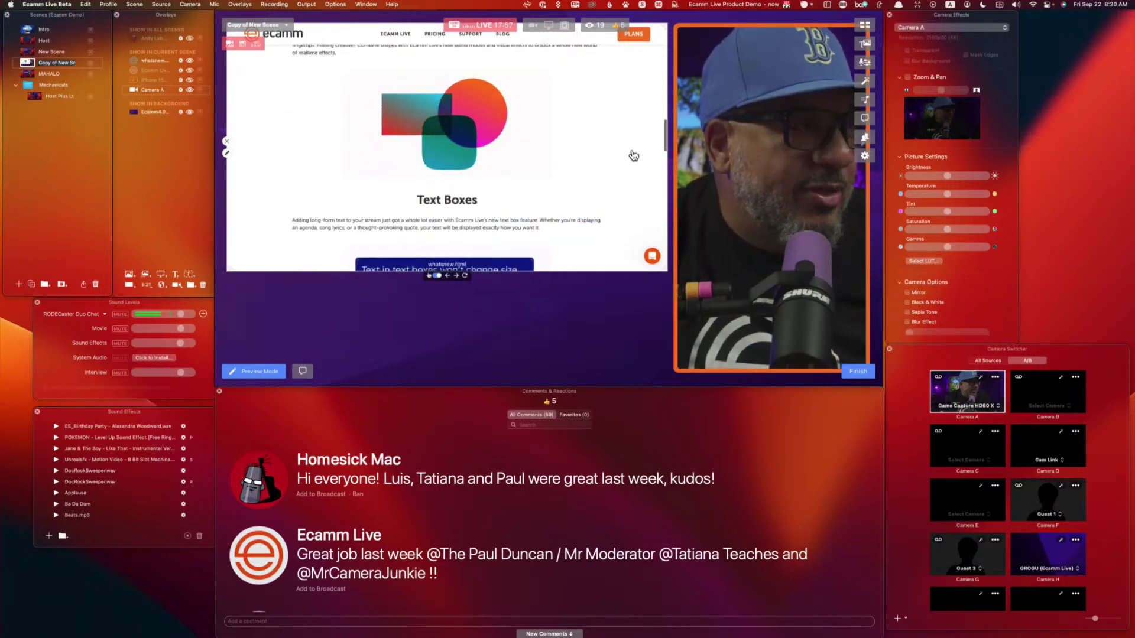
{"action": "scroll", "coordinate": [633, 155], "scroll_direction": "up", "scroll_amount": 3}
{"action": "scroll", "coordinate": [634, 155], "scroll_direction": "down", "scroll_amount": 5}
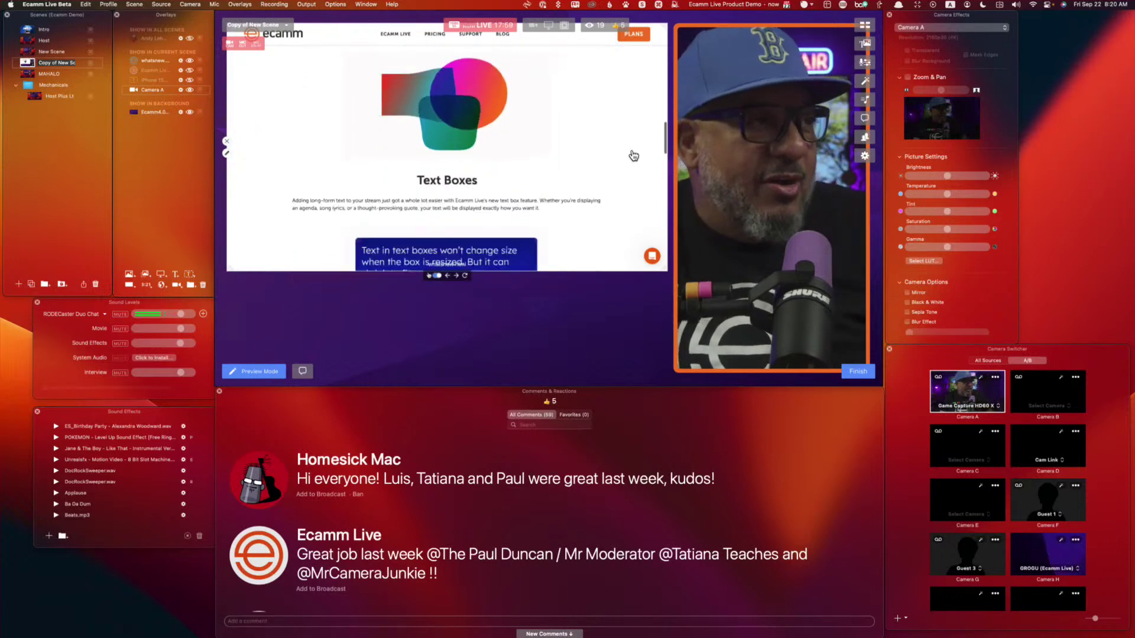
{"action": "scroll", "coordinate": [632, 156], "scroll_direction": "down", "scroll_amount": 3}
{"action": "scroll", "coordinate": [631, 159], "scroll_direction": "down", "scroll_amount": 2}
{"action": "scroll", "coordinate": [631, 159], "scroll_direction": "up", "scroll_amount": 3}
{"action": "scroll", "coordinate": [632, 158], "scroll_direction": "down", "scroll_amount": 1}
{"action": "scroll", "coordinate": [631, 158], "scroll_direction": "down", "scroll_amount": 1}
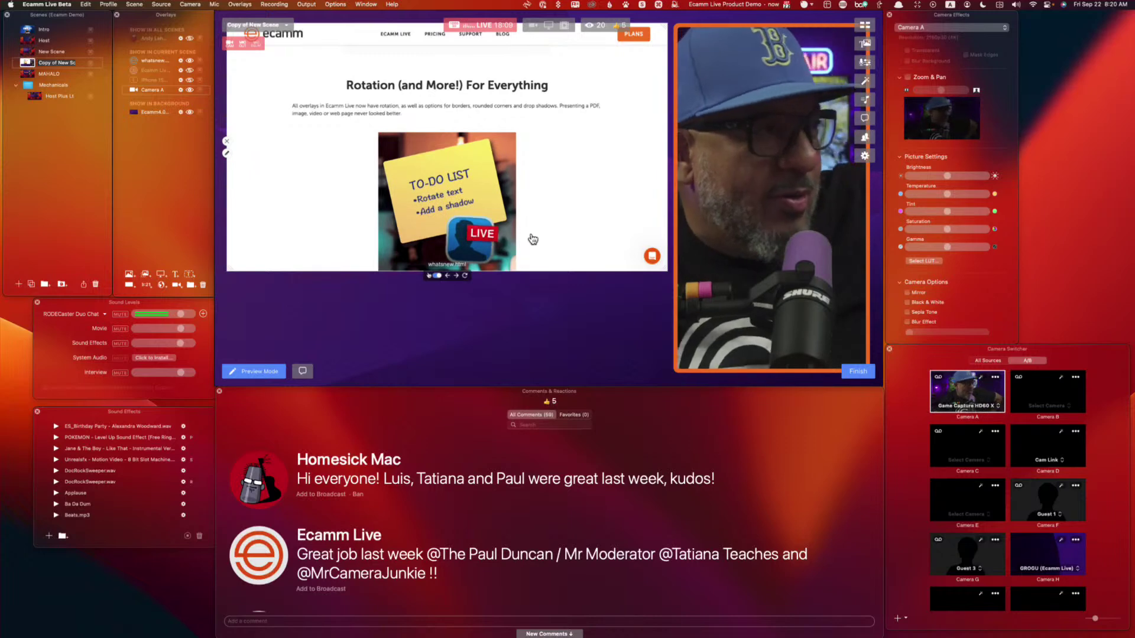
{"action": "scroll", "coordinate": [540, 245], "scroll_direction": "down", "scroll_amount": 2}
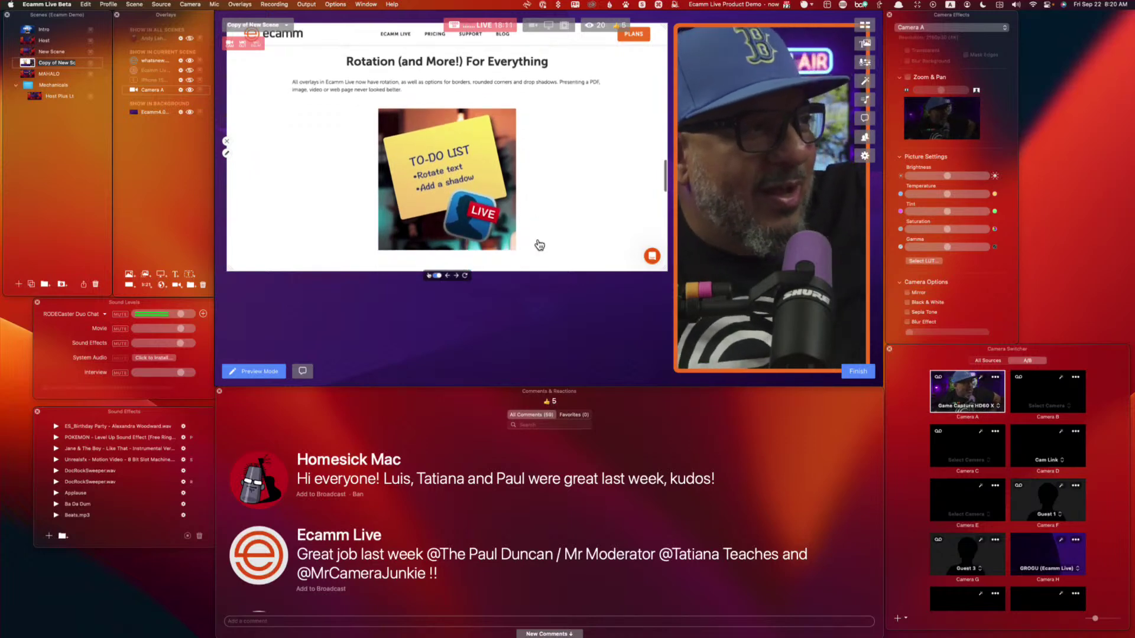
{"action": "scroll", "coordinate": [540, 245], "scroll_direction": "down", "scroll_amount": 2}
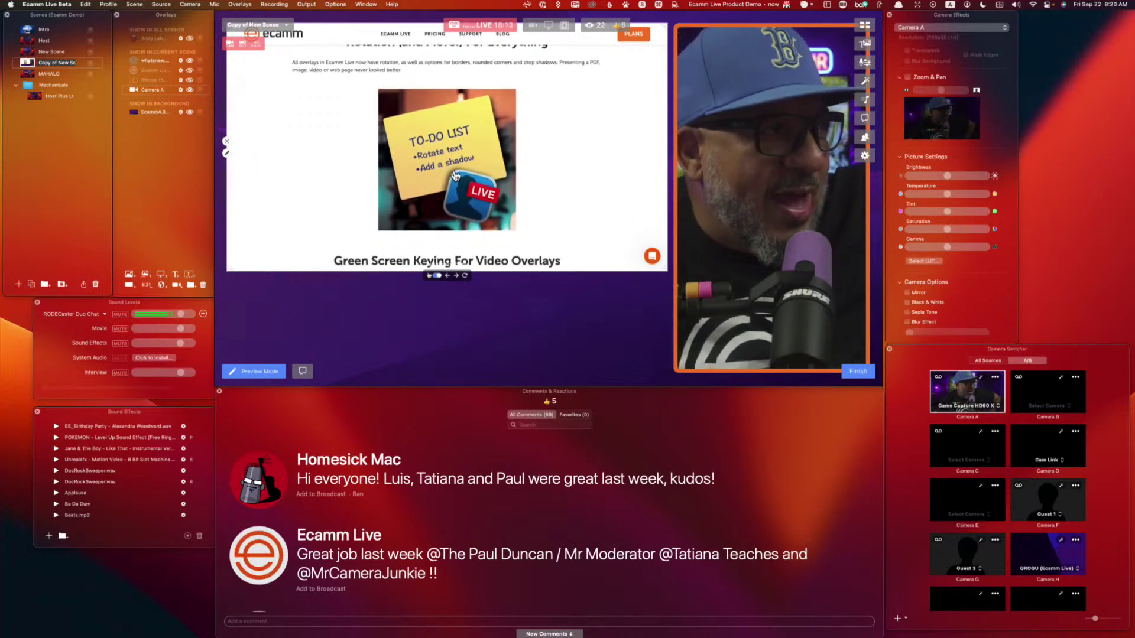
{"action": "scroll", "coordinate": [555, 177], "scroll_direction": "down", "scroll_amount": 10}
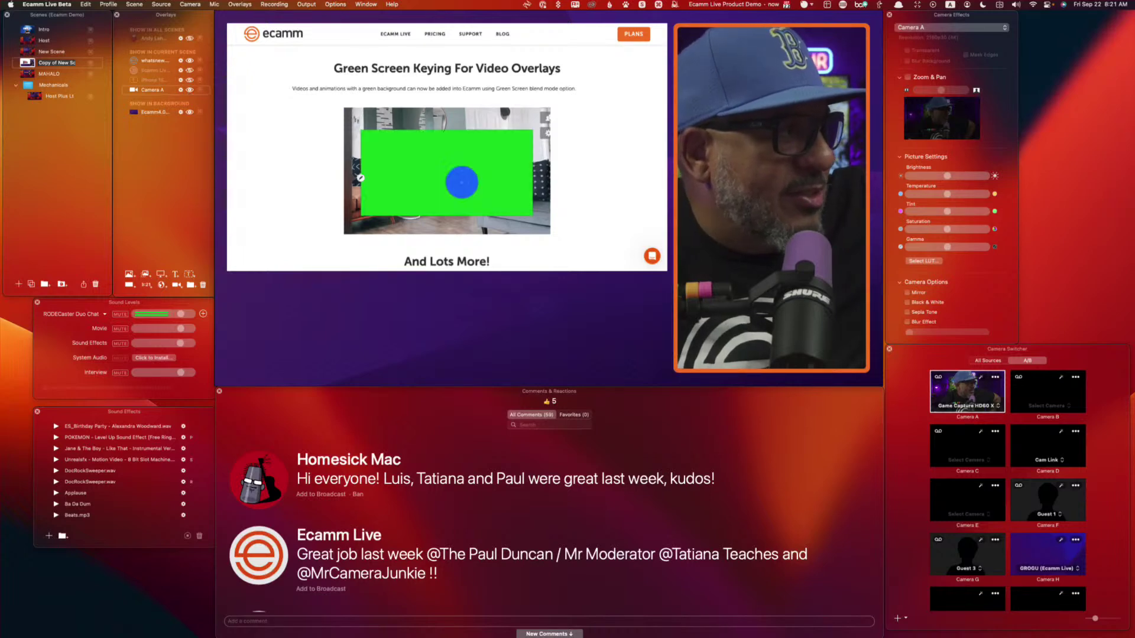
Step: Duplicate the web page scene, hide the web page overlay in the copy, and switch to Google Chrome
{"action": "left_click", "coordinate": [31, 284]}
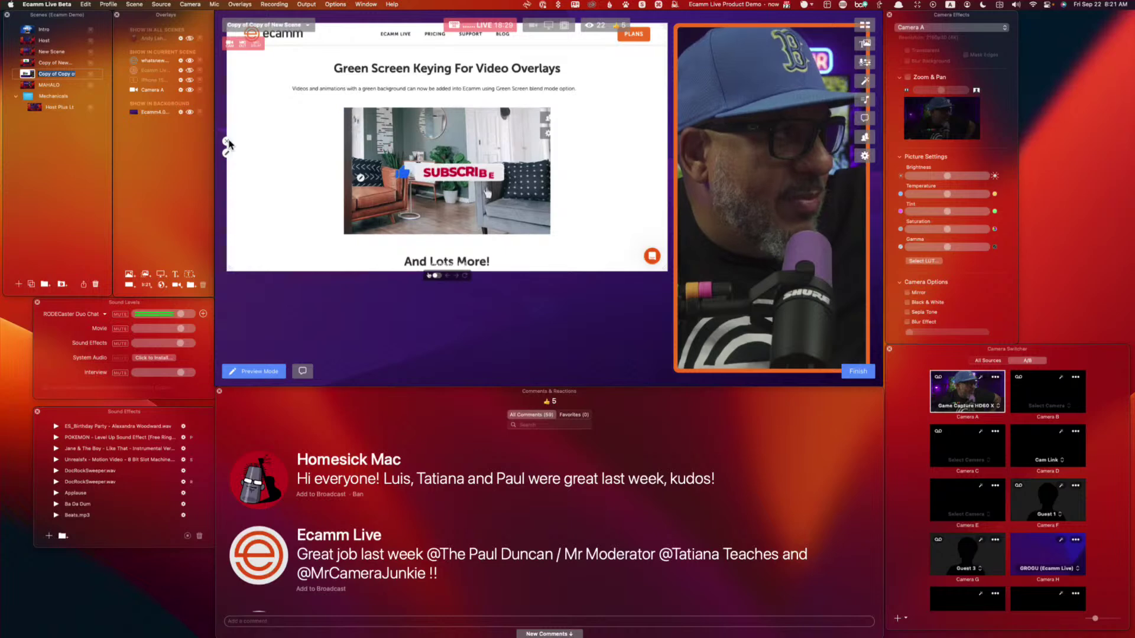
{"action": "left_click", "coordinate": [225, 142]}
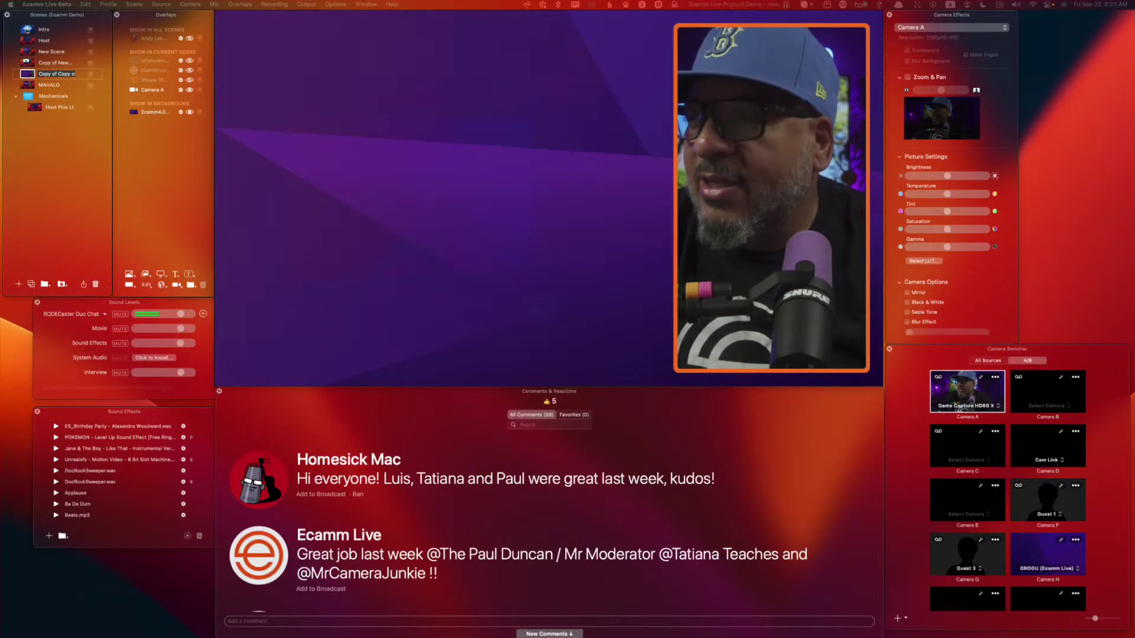
{"action": "key", "text": "super+Tab"}
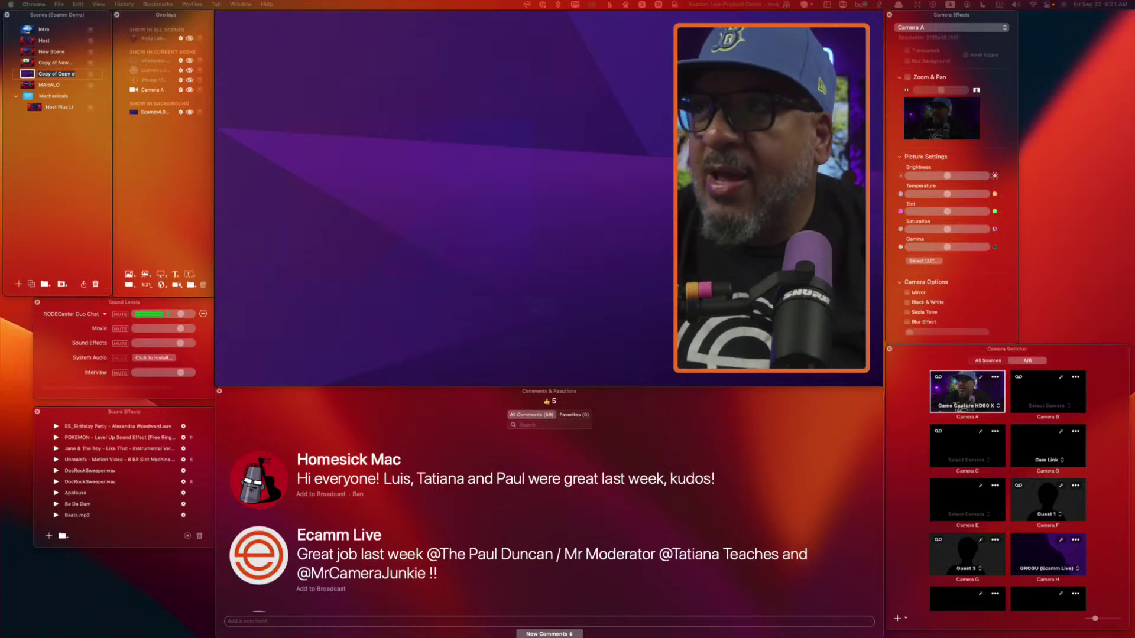
Step: Add a screen share overlay showing Google Chrome's Artlist window, enlarged to fill the space beside the camera
{"action": "left_click", "coordinate": [160, 274]}
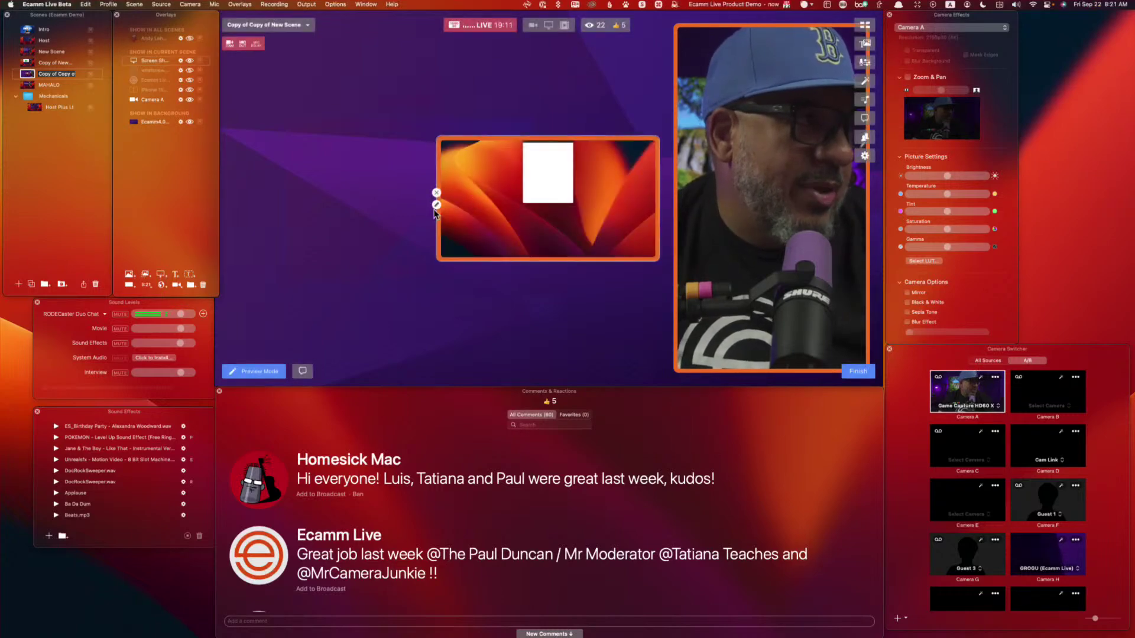
{"action": "left_click", "coordinate": [436, 204]}
{"action": "left_click", "coordinate": [365, 99]}
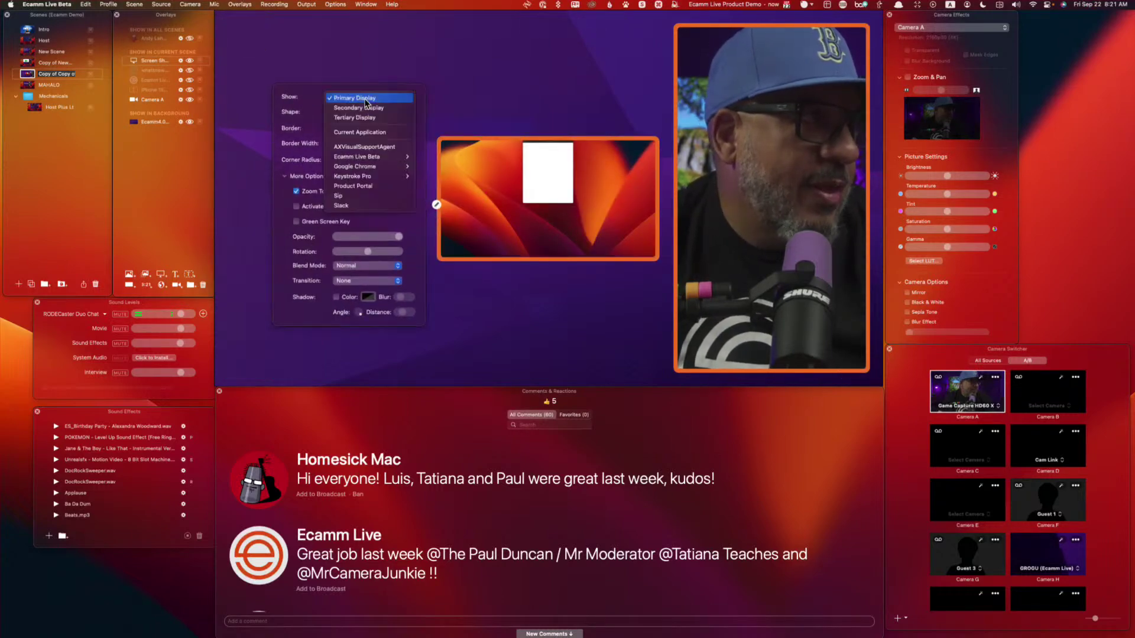
{"action": "mouse_move", "coordinate": [387, 167]}
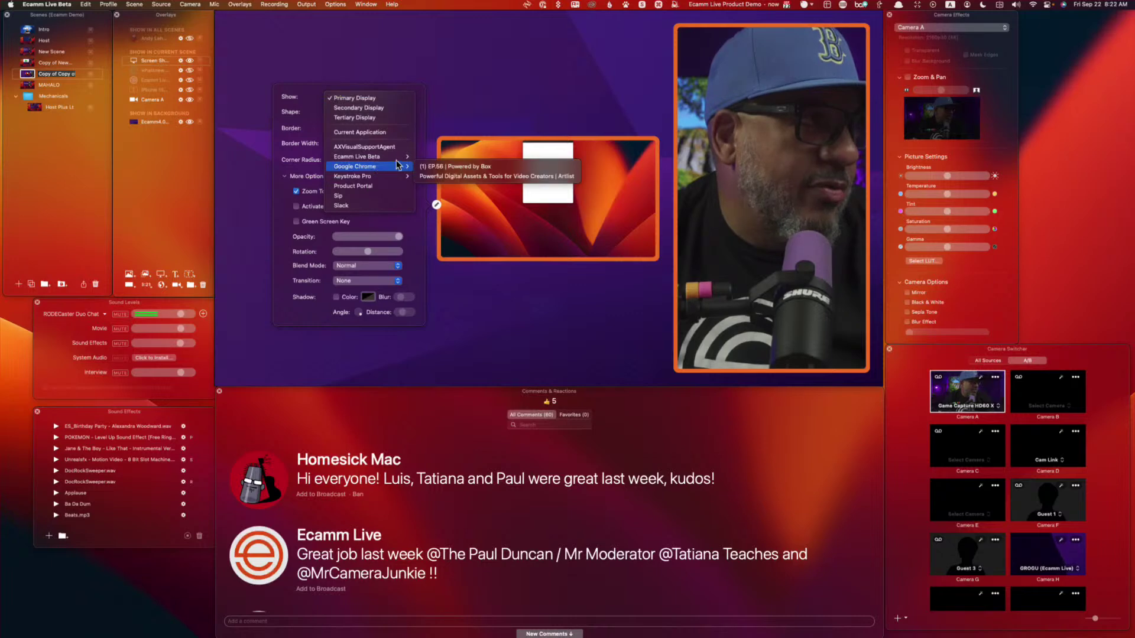
{"action": "left_click", "coordinate": [512, 175]}
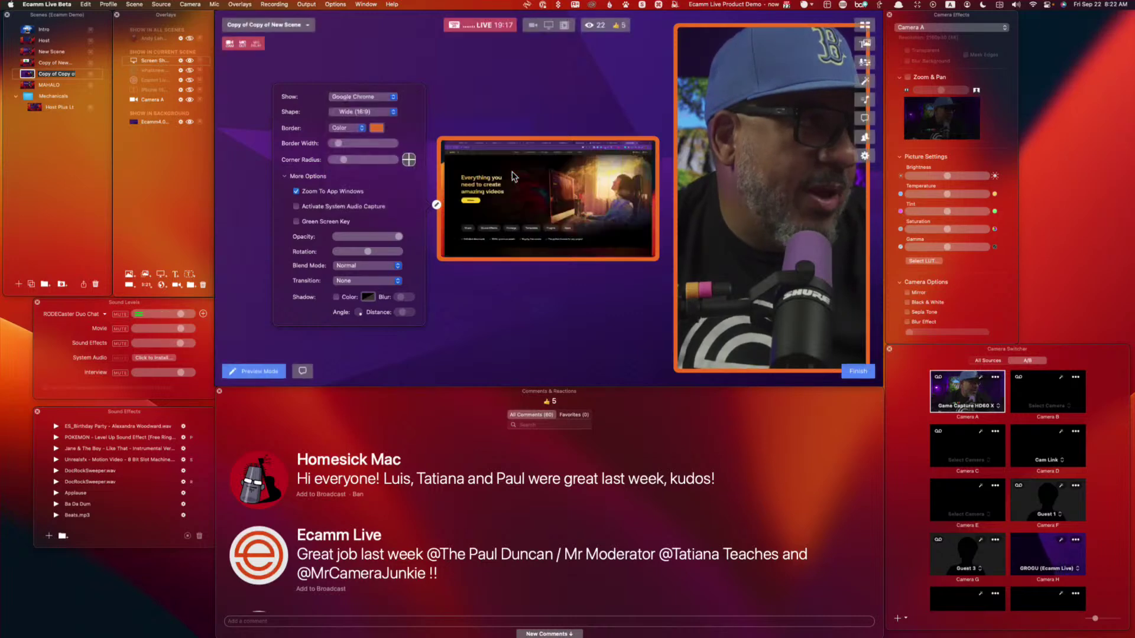
{"action": "left_click_drag", "start_coordinate": [512, 197], "coordinate": [311, 86]}
{"action": "left_click_drag", "start_coordinate": [445, 145], "coordinate": [663, 267]}
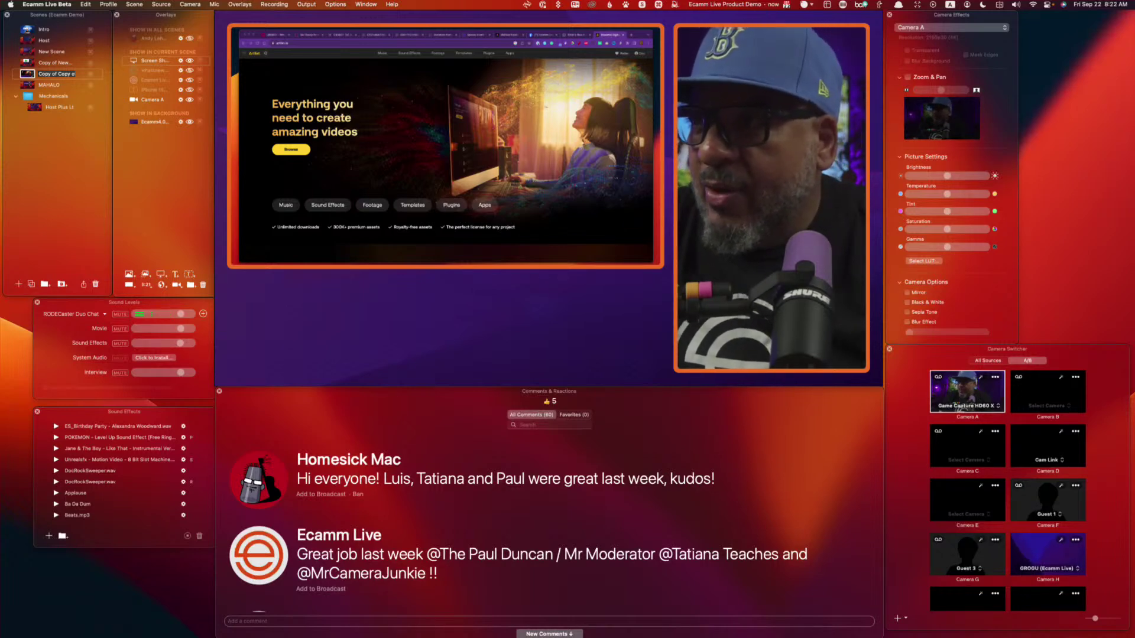
Step: Search Artlist's footage library for "green screen"
{"action": "left_click", "coordinate": [372, 206]}
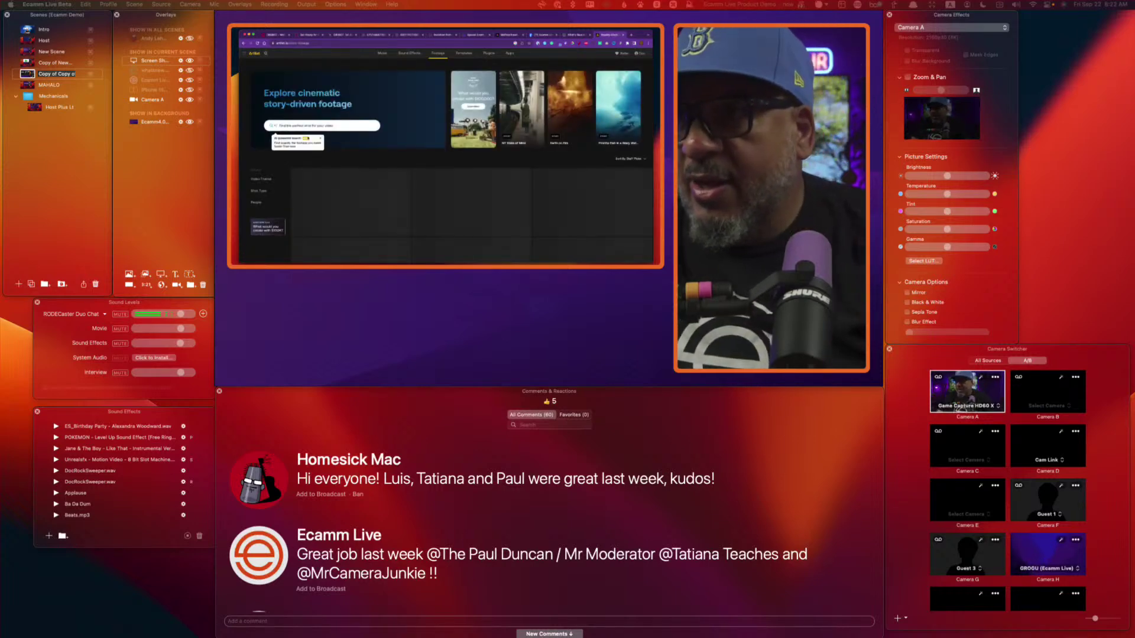
{"action": "left_click", "coordinate": [301, 125]}
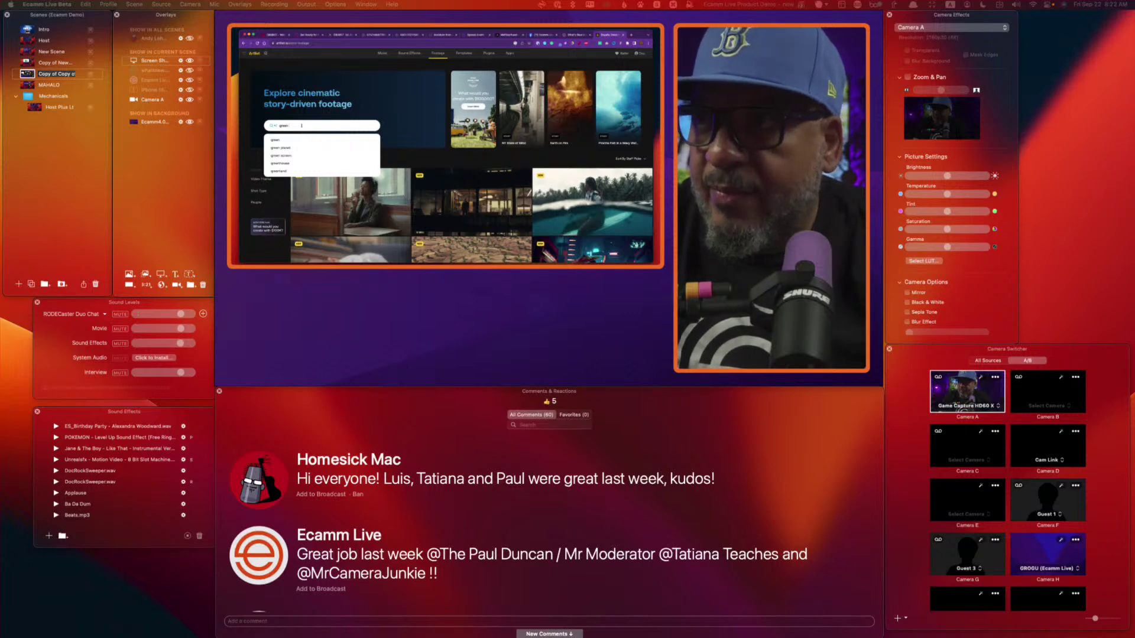
{"action": "left_click", "coordinate": [286, 156]}
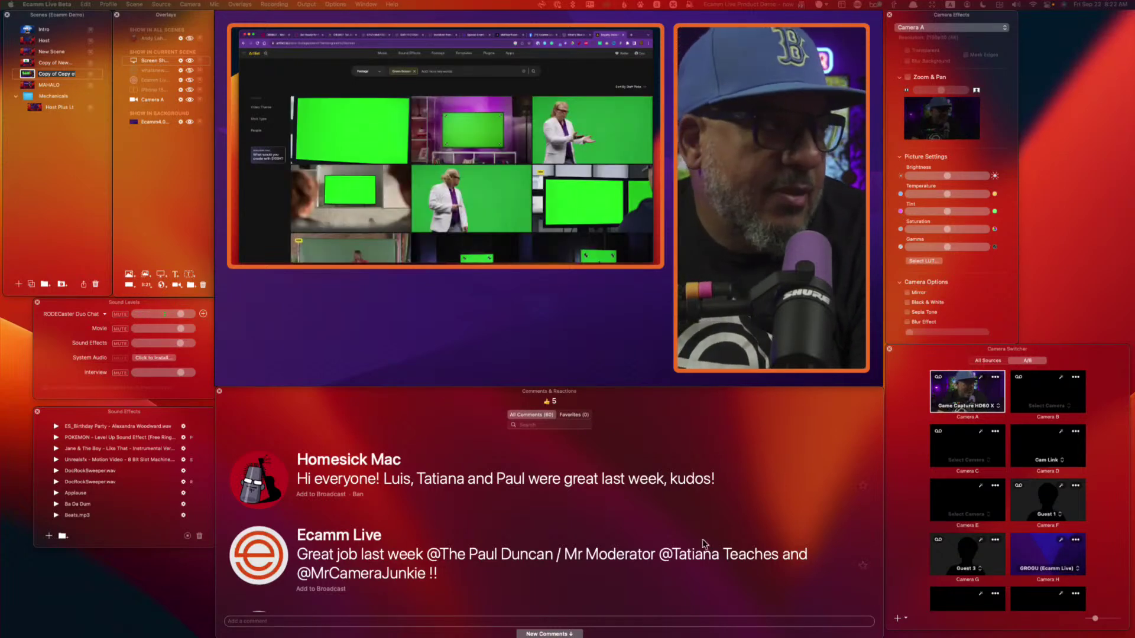
{"action": "scroll", "coordinate": [633, 532], "scroll_direction": "down", "scroll_amount": 5}
{"action": "scroll", "coordinate": [656, 533], "scroll_direction": "down", "scroll_amount": 2}
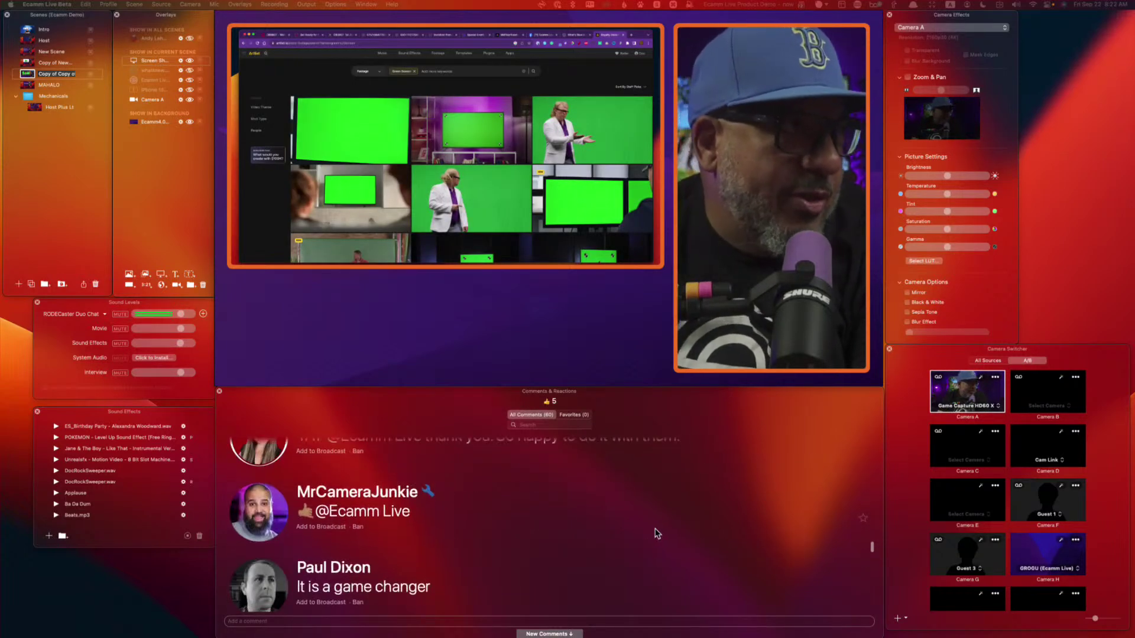
{"action": "scroll", "coordinate": [656, 533], "scroll_direction": "down", "scroll_amount": 5}
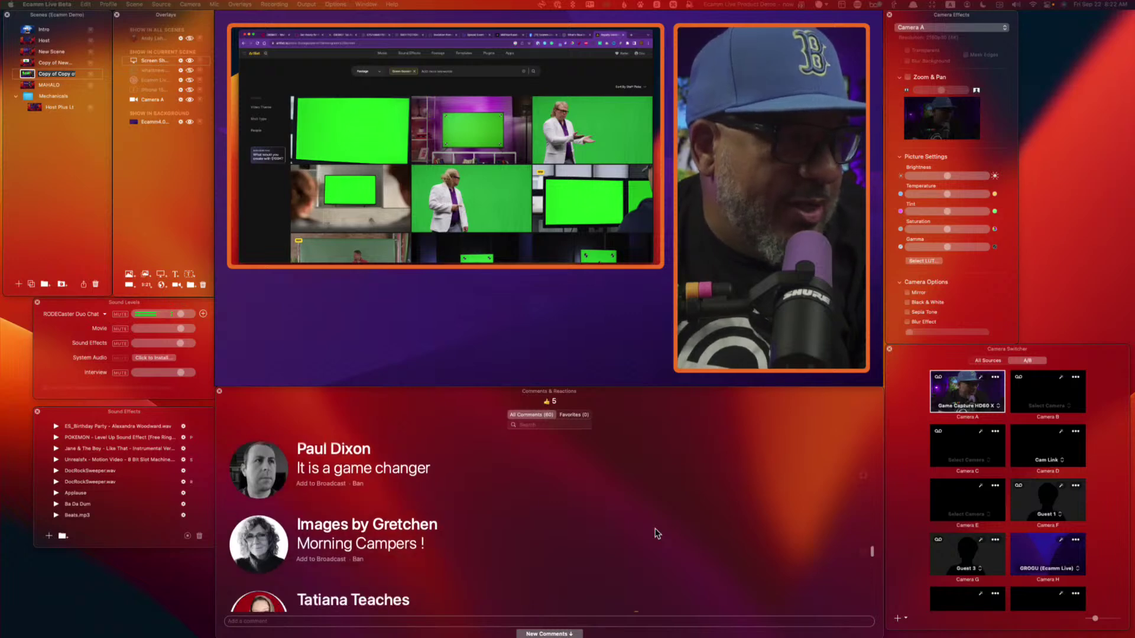
Step: Show the "Poor carriage returns. Cant get any love from Doc." comment on the broadcast and read on through the newer comments
{"action": "scroll", "coordinate": [657, 533], "scroll_direction": "up", "scroll_amount": 5}
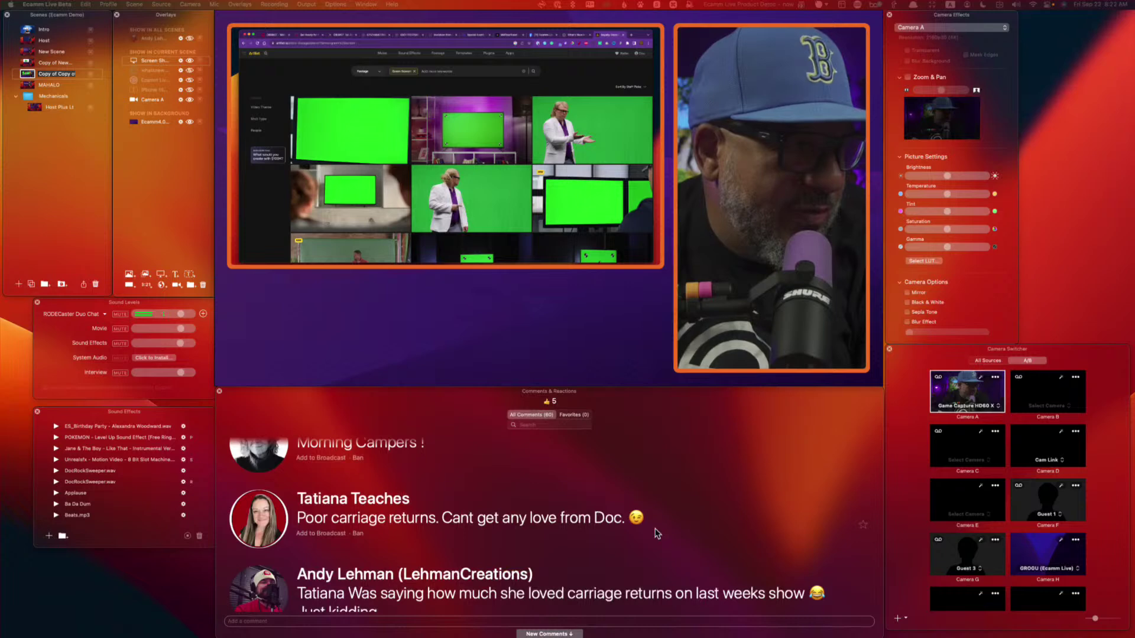
{"action": "left_click", "coordinate": [320, 533]}
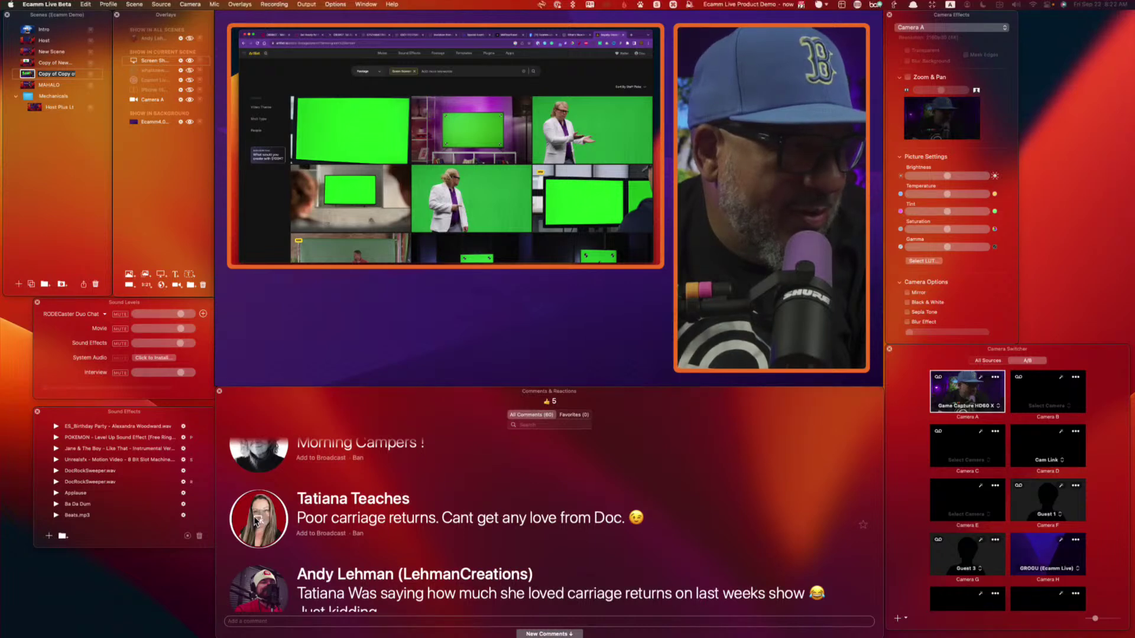
{"action": "scroll", "coordinate": [701, 547], "scroll_direction": "down", "scroll_amount": 2}
{"action": "scroll", "coordinate": [707, 548], "scroll_direction": "down", "scroll_amount": 3}
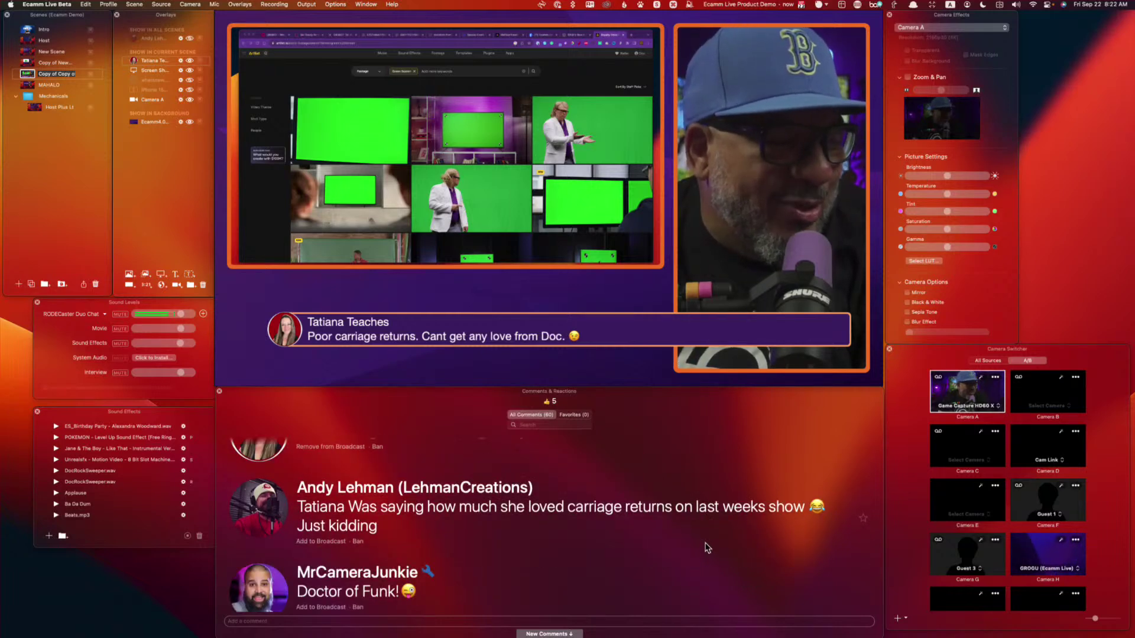
{"action": "scroll", "coordinate": [707, 547], "scroll_direction": "down", "scroll_amount": 7}
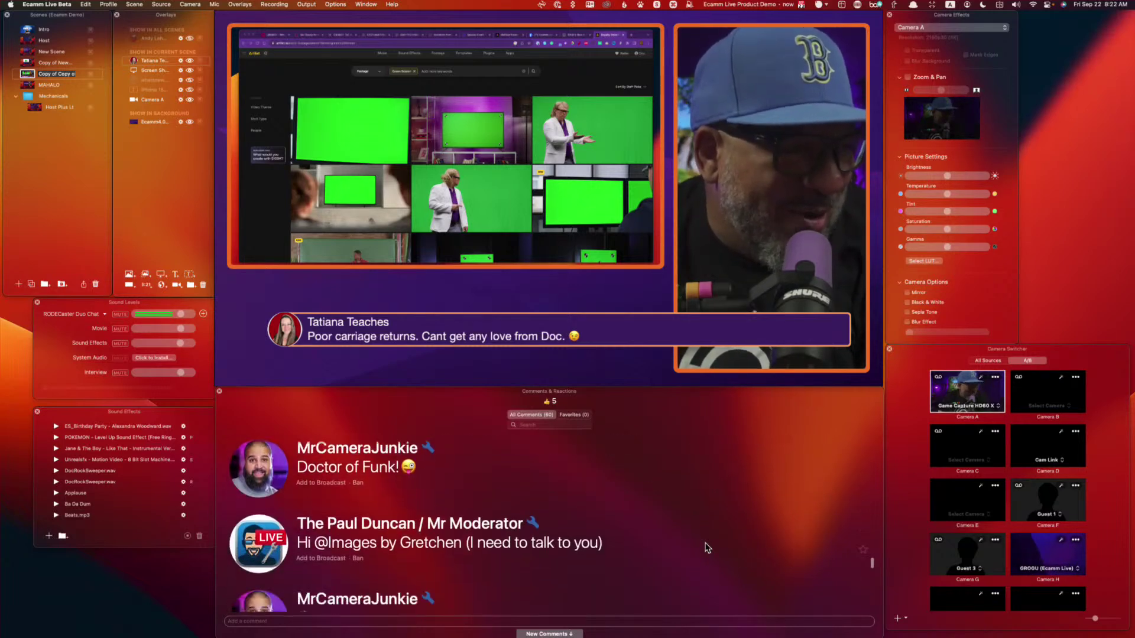
{"action": "scroll", "coordinate": [707, 548], "scroll_direction": "down", "scroll_amount": 6}
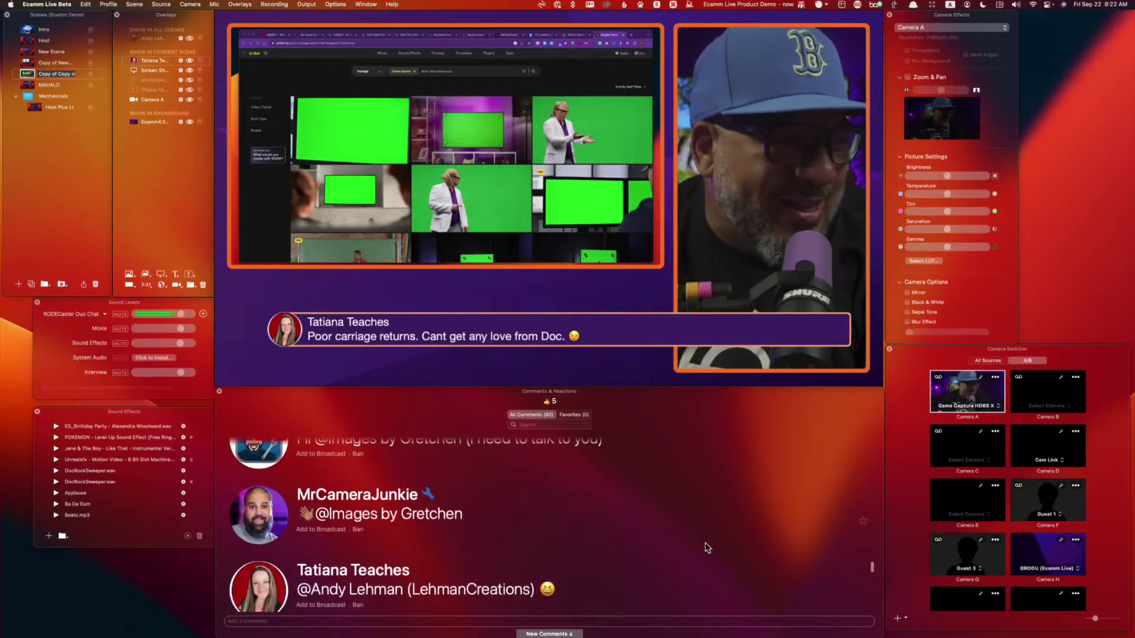
{"action": "scroll", "coordinate": [707, 547], "scroll_direction": "down", "scroll_amount": 5}
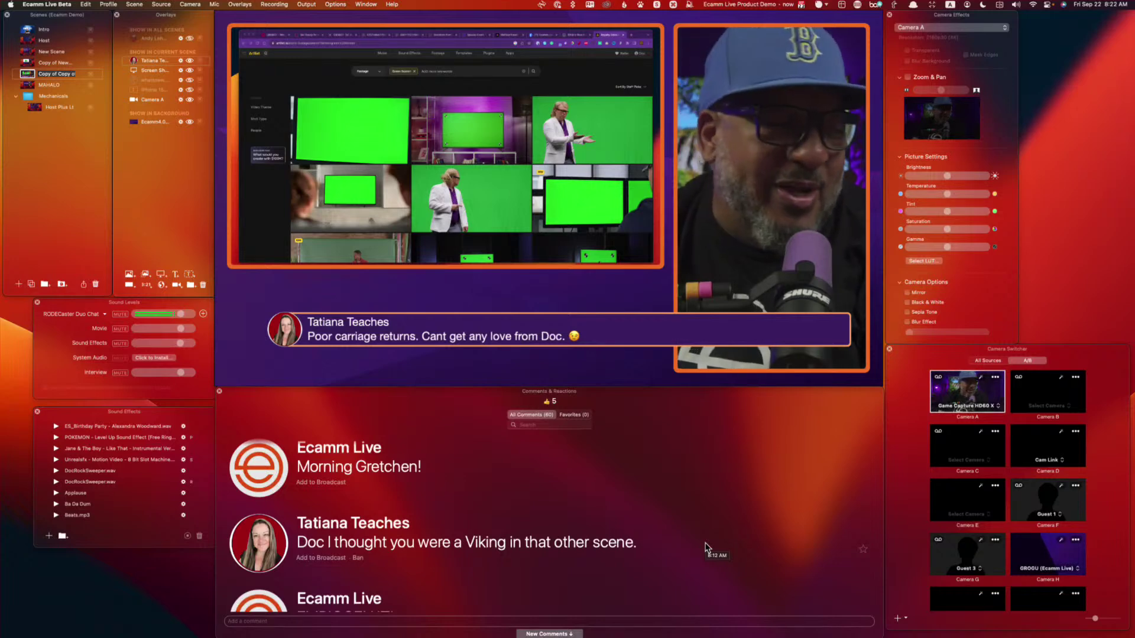
{"action": "scroll", "coordinate": [707, 547], "scroll_direction": "down", "scroll_amount": 3}
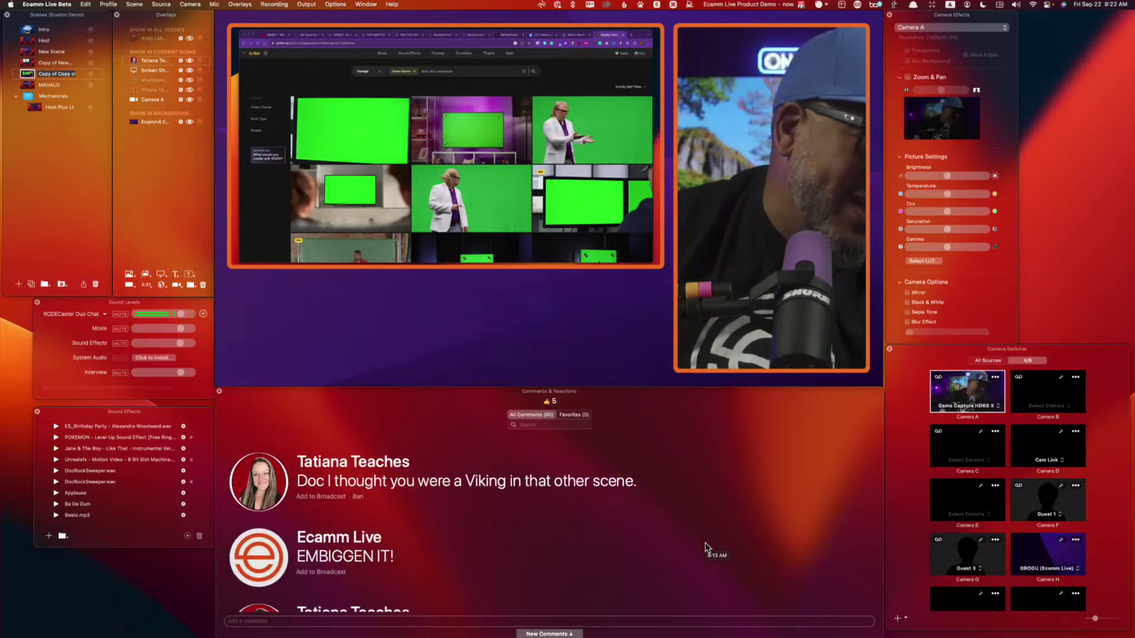
{"action": "scroll", "coordinate": [707, 547], "scroll_direction": "down", "scroll_amount": 1}
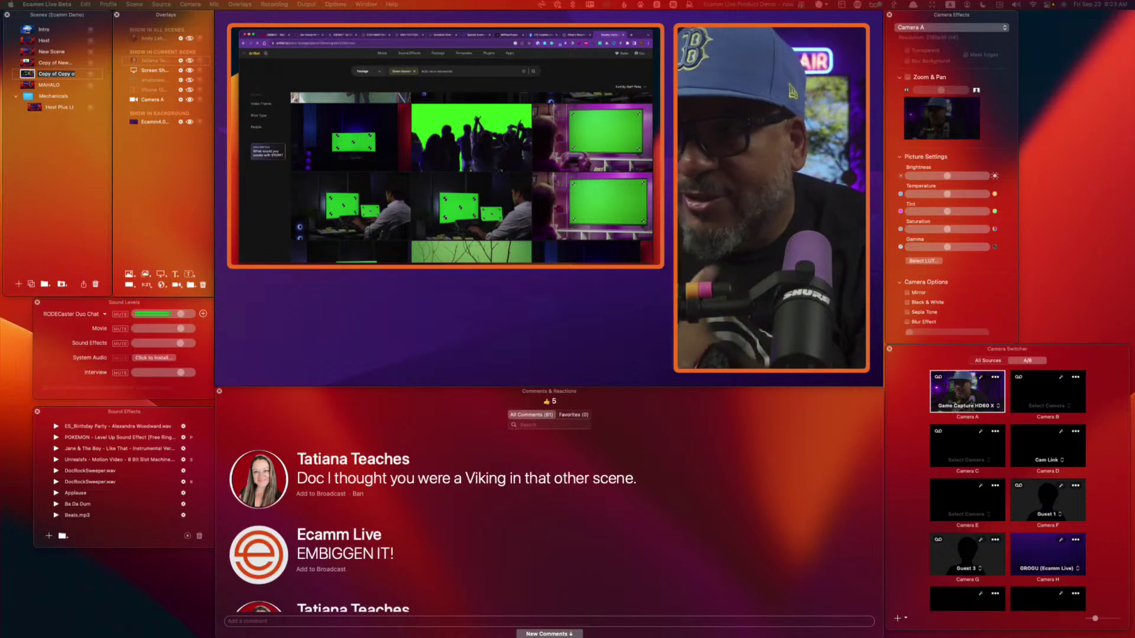
Step: Show the "I was thinking more Diamonds are forever" comment on the broadcast and read on to the latest comments
{"action": "scroll", "coordinate": [615, 532], "scroll_direction": "down", "scroll_amount": 5}
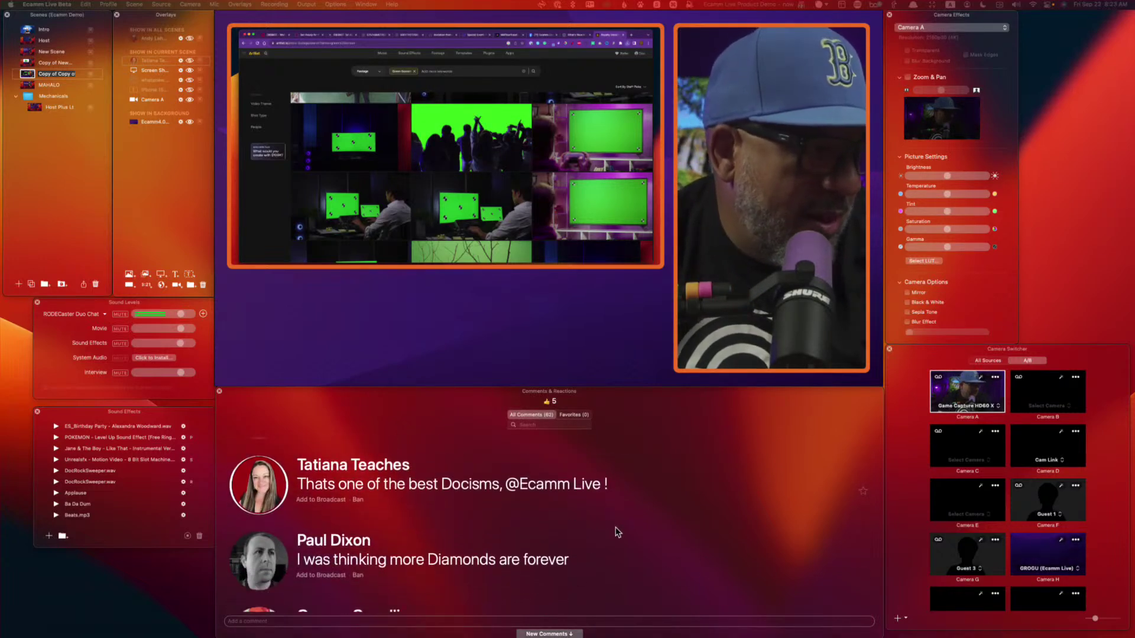
{"action": "scroll", "coordinate": [617, 532], "scroll_direction": "down", "scroll_amount": 1}
{"action": "left_click", "coordinate": [268, 515]}
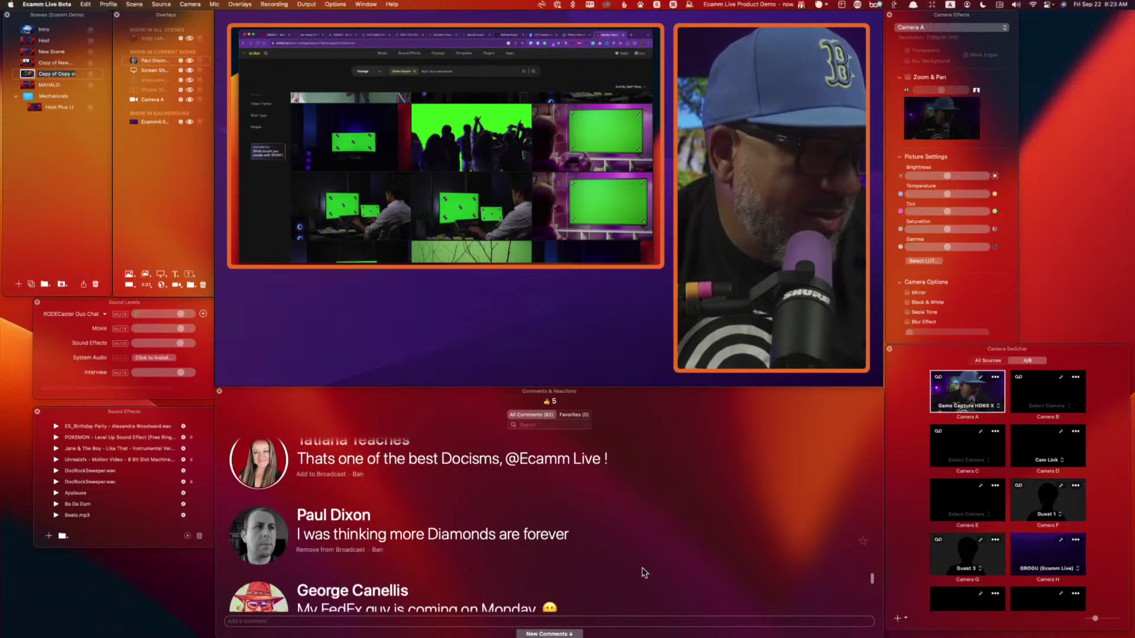
{"action": "scroll", "coordinate": [749, 586], "scroll_direction": "down", "scroll_amount": 5}
{"action": "scroll", "coordinate": [748, 591], "scroll_direction": "down", "scroll_amount": 6}
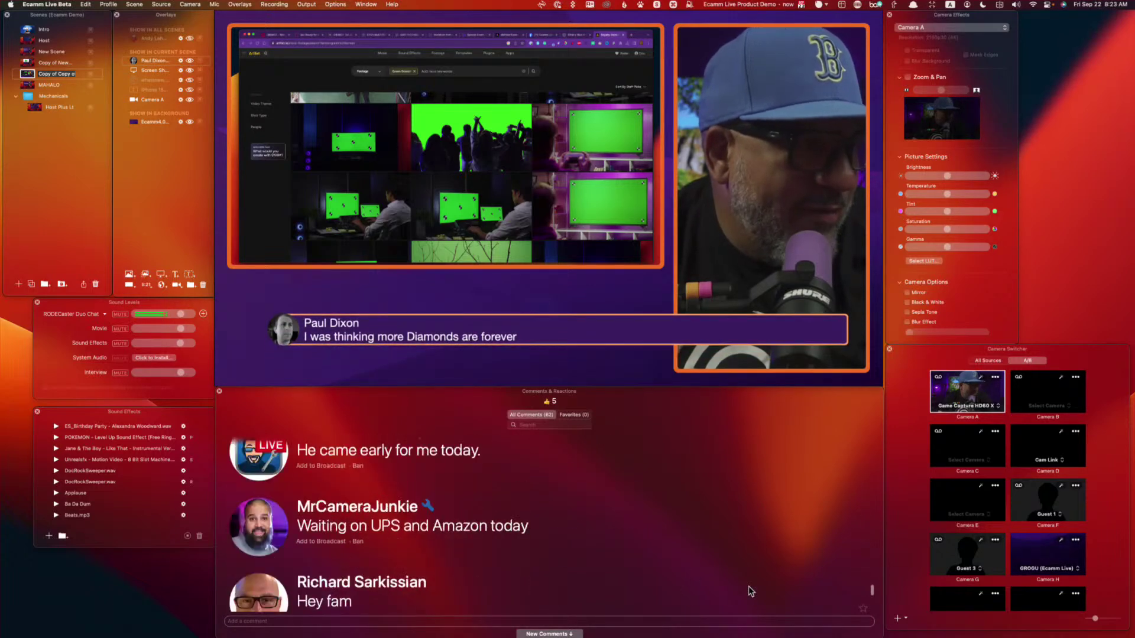
{"action": "scroll", "coordinate": [749, 591], "scroll_direction": "down", "scroll_amount": 5}
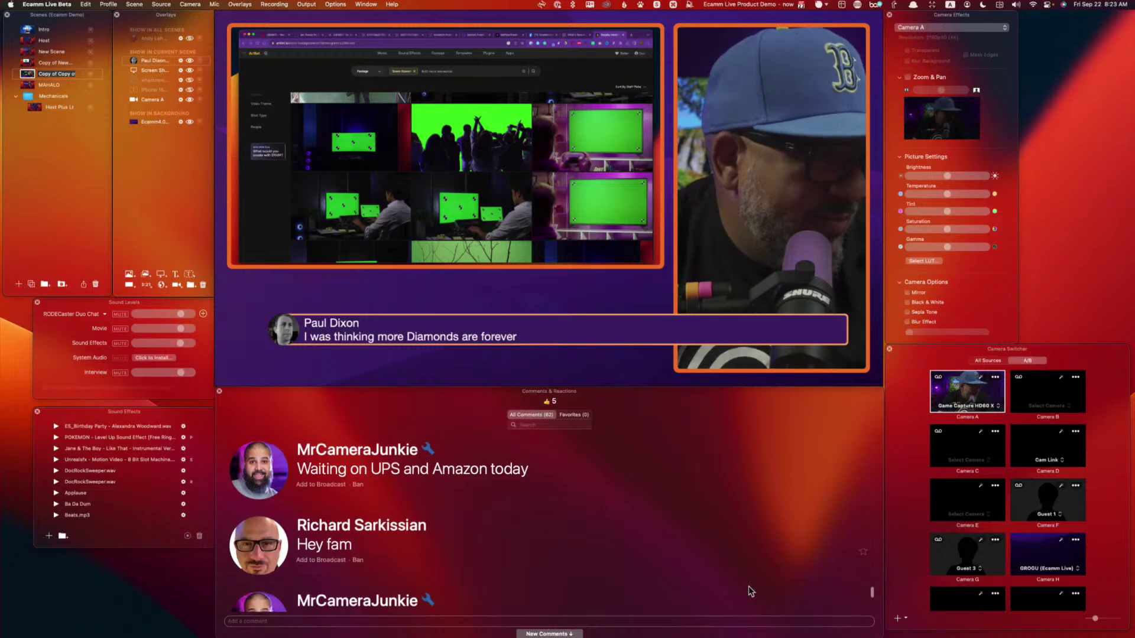
{"action": "scroll", "coordinate": [749, 592], "scroll_direction": "down", "scroll_amount": 7}
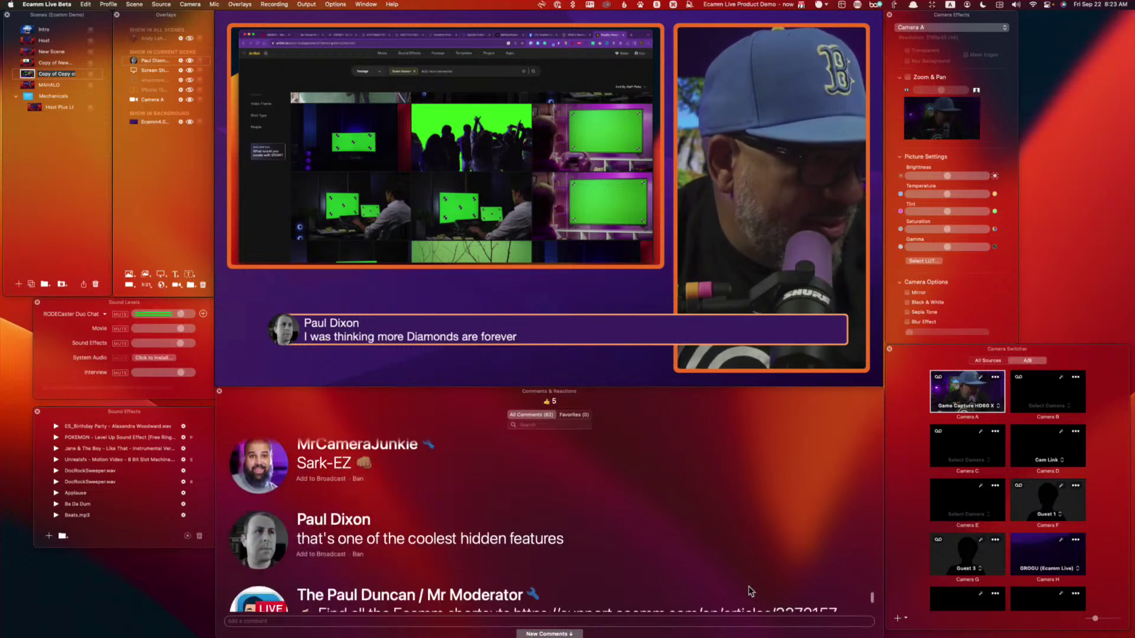
{"action": "scroll", "coordinate": [749, 592], "scroll_direction": "down", "scroll_amount": 7}
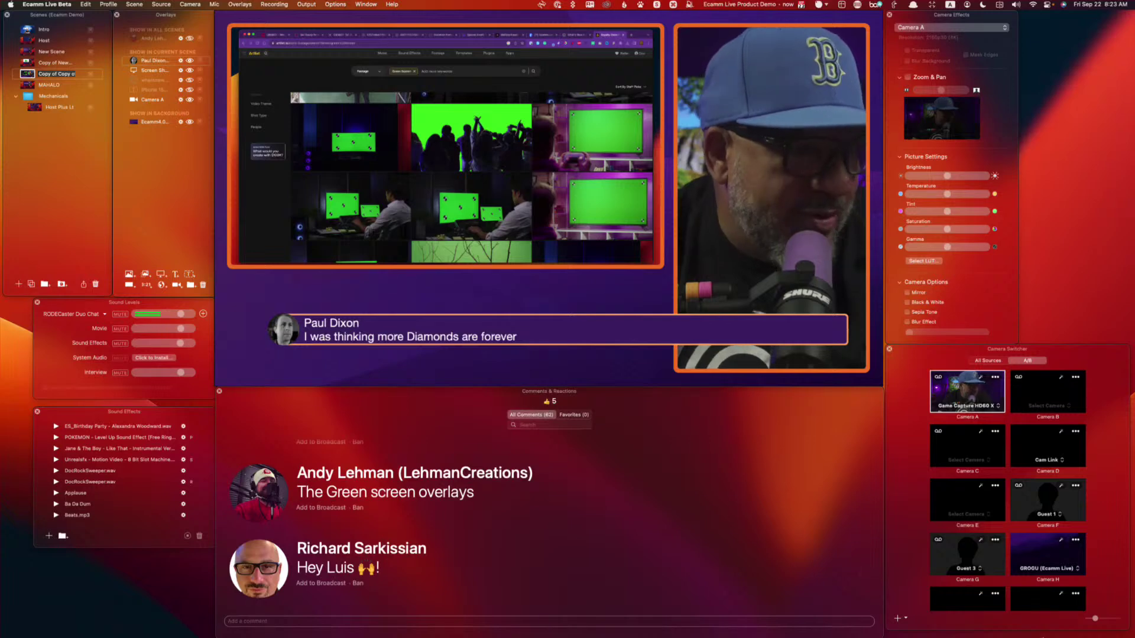
Step: Try to bring the Green Screen Crowd Audience video from Downloads straight onto the live preview
{"action": "mouse_move", "coordinate": [892, 635]}
{"action": "left_click", "coordinate": [1003, 615]}
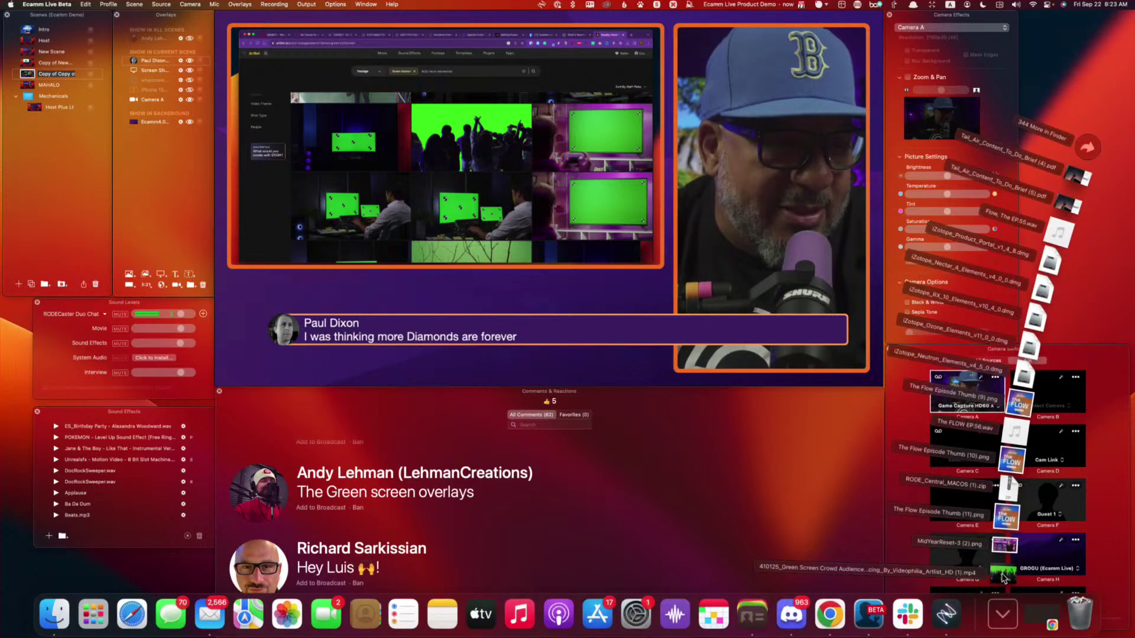
{"action": "left_click_drag", "start_coordinate": [1004, 574], "coordinate": [522, 298]}
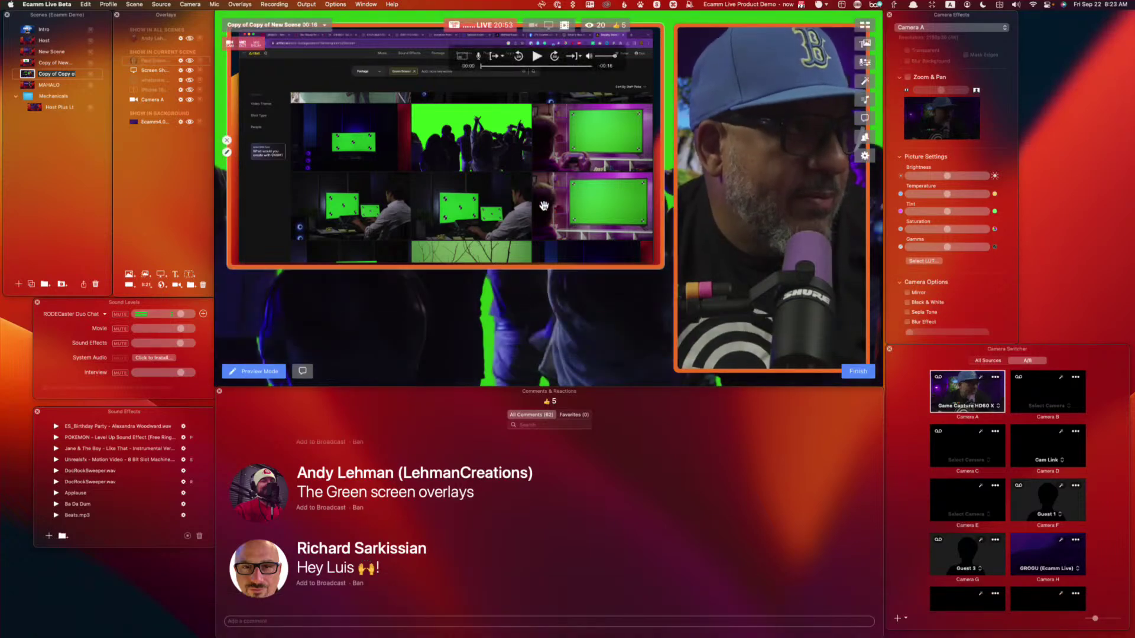
Step: Hide the screen share overlay and stop the full-screen crowd video
{"action": "left_click", "coordinate": [188, 70]}
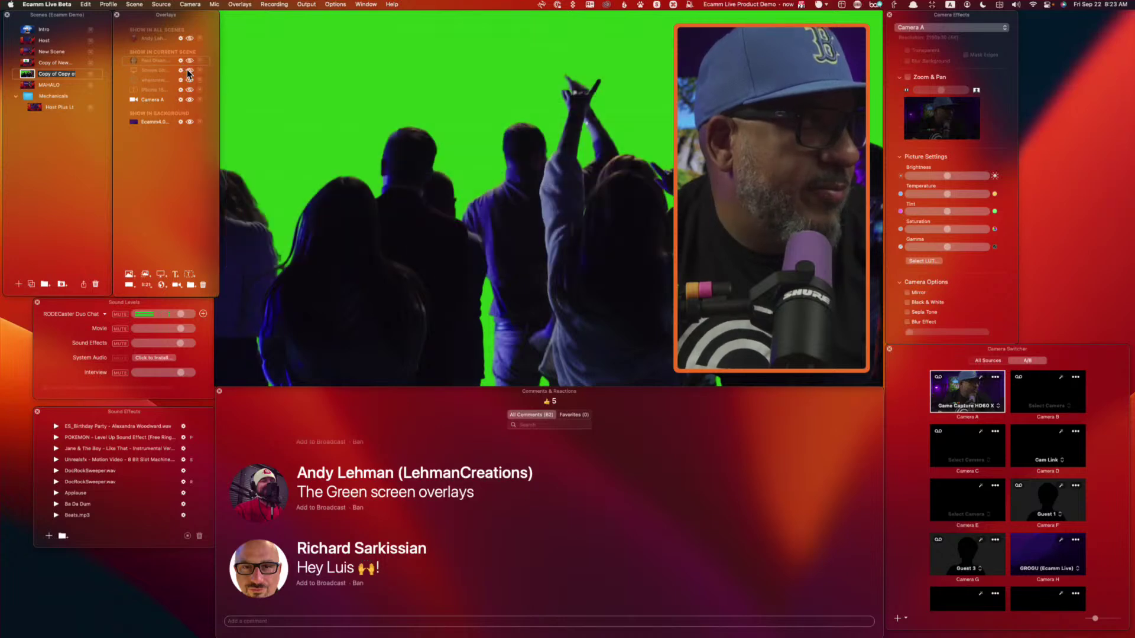
{"action": "mouse_move", "coordinate": [311, 117]}
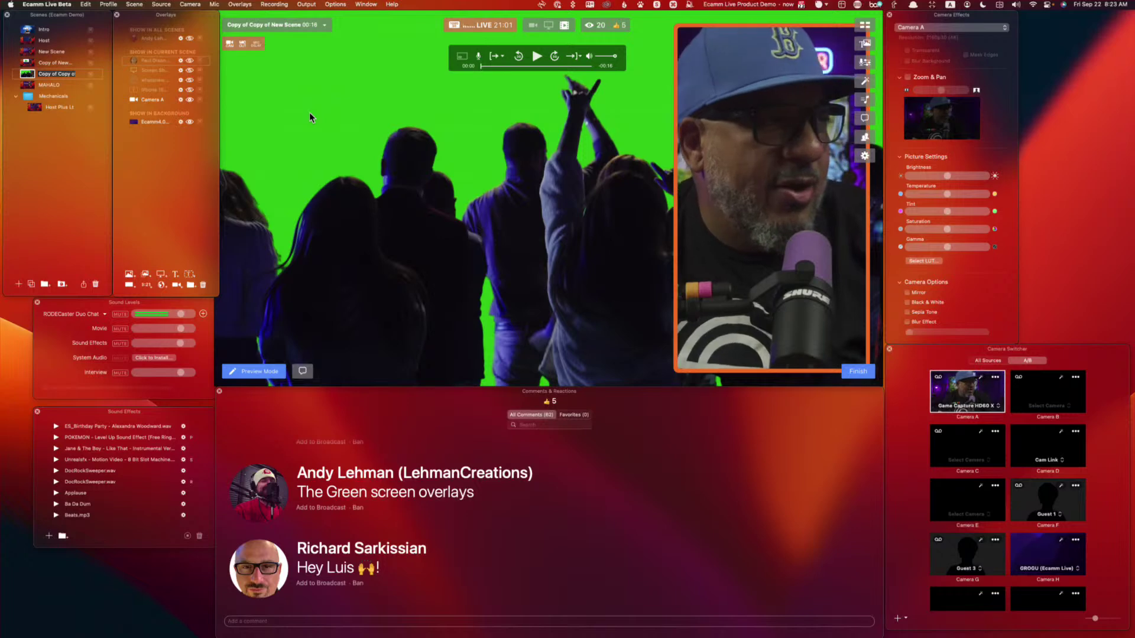
{"action": "key", "text": "shift+super+b"}
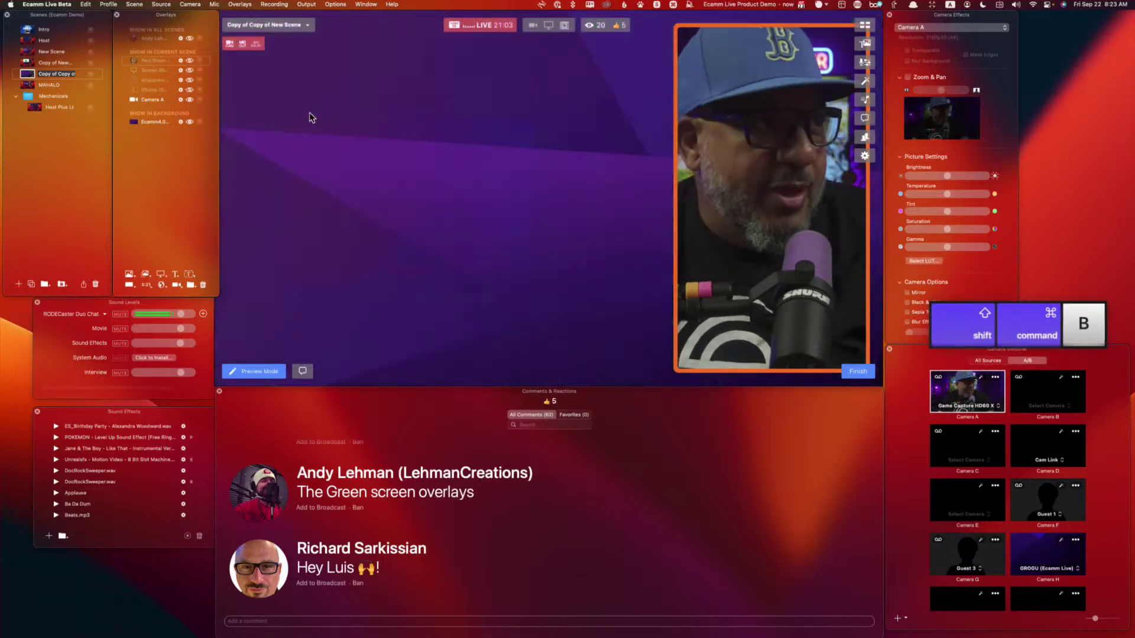
Step: Add the Green Screen Crowd Audience video from Downloads as an animated overlay and place it beside the camera, low in the scene
{"action": "left_click", "coordinate": [1018, 622]}
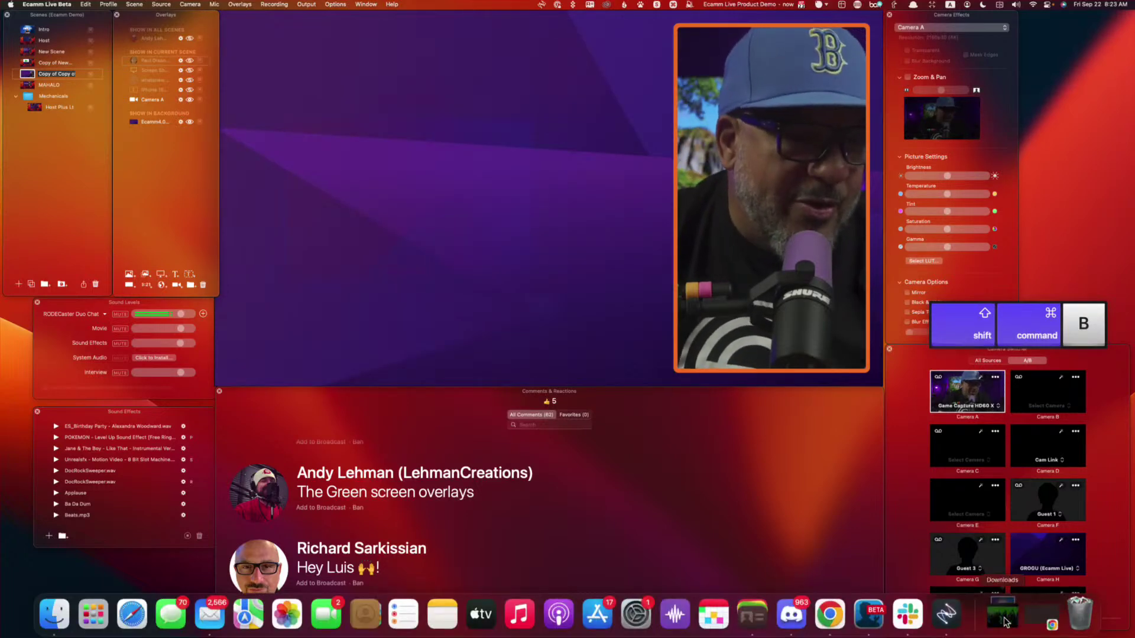
{"action": "left_click_drag", "start_coordinate": [1003, 578], "coordinate": [171, 71]}
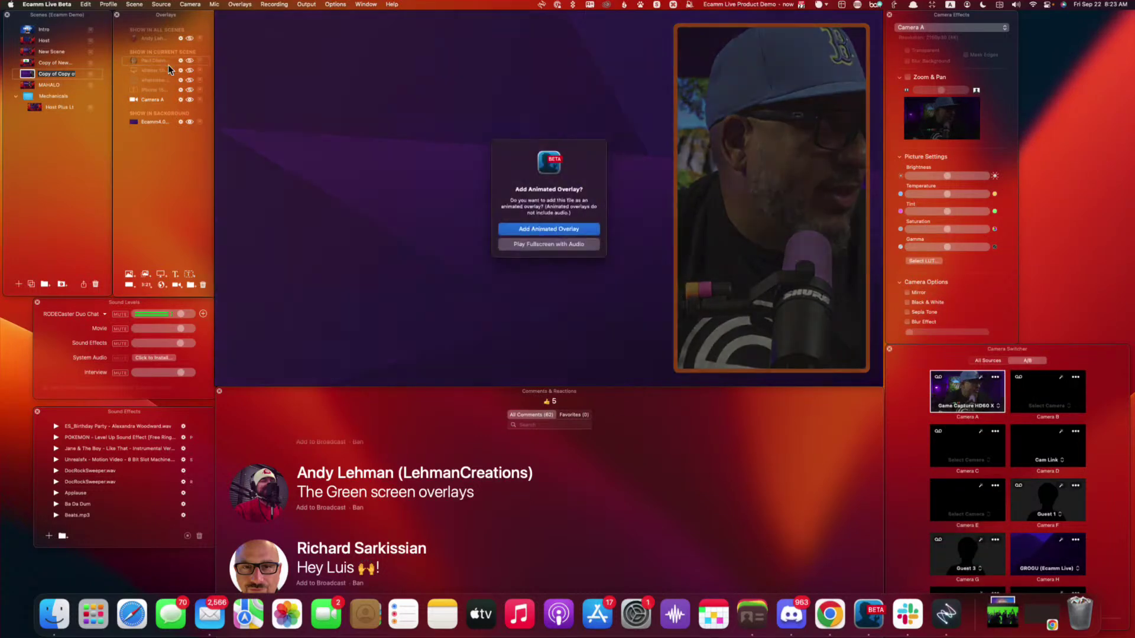
{"action": "left_click", "coordinate": [549, 229]}
{"action": "left_click_drag", "start_coordinate": [519, 260], "coordinate": [401, 294]}
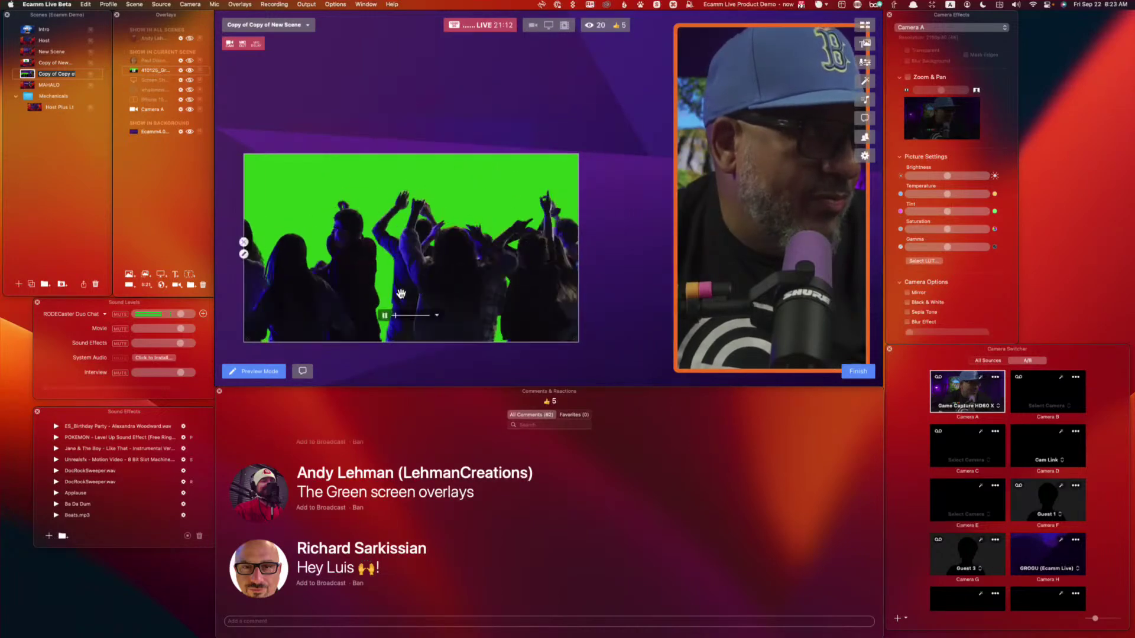
Step: Set the crowd overlay's blend mode to Green Screen, enlarge it to the full scene width and position it low in the frame
{"action": "left_click", "coordinate": [244, 254]}
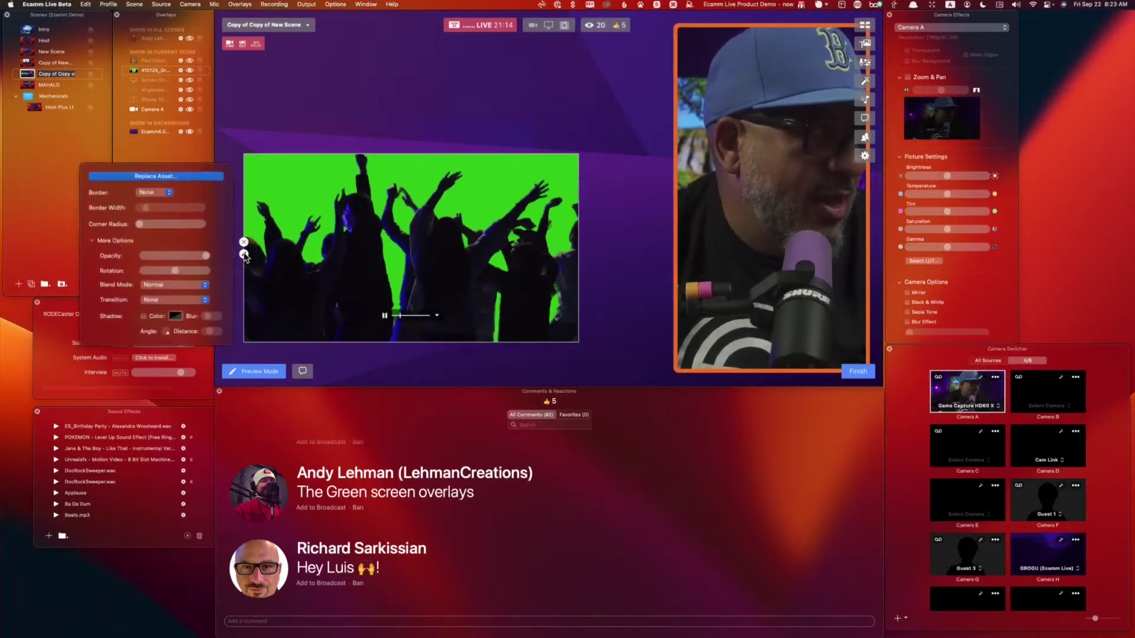
{"action": "left_click", "coordinate": [174, 285]}
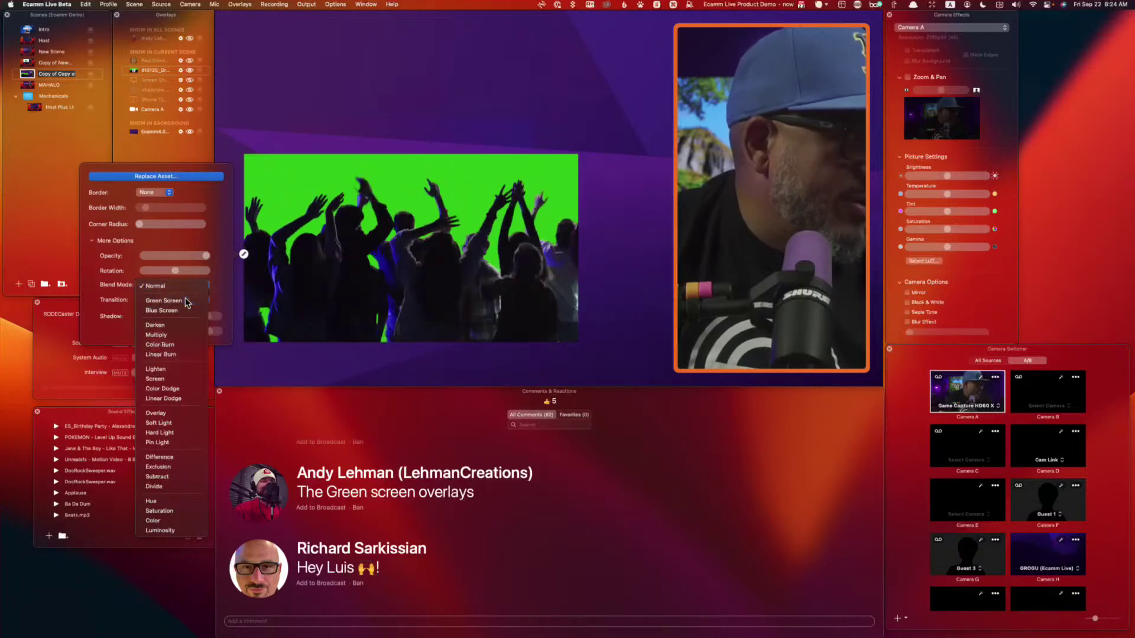
{"action": "left_click", "coordinate": [177, 301]}
{"action": "left_click_drag", "start_coordinate": [325, 311], "coordinate": [295, 354]}
{"action": "left_click_drag", "start_coordinate": [547, 196], "coordinate": [880, 14]}
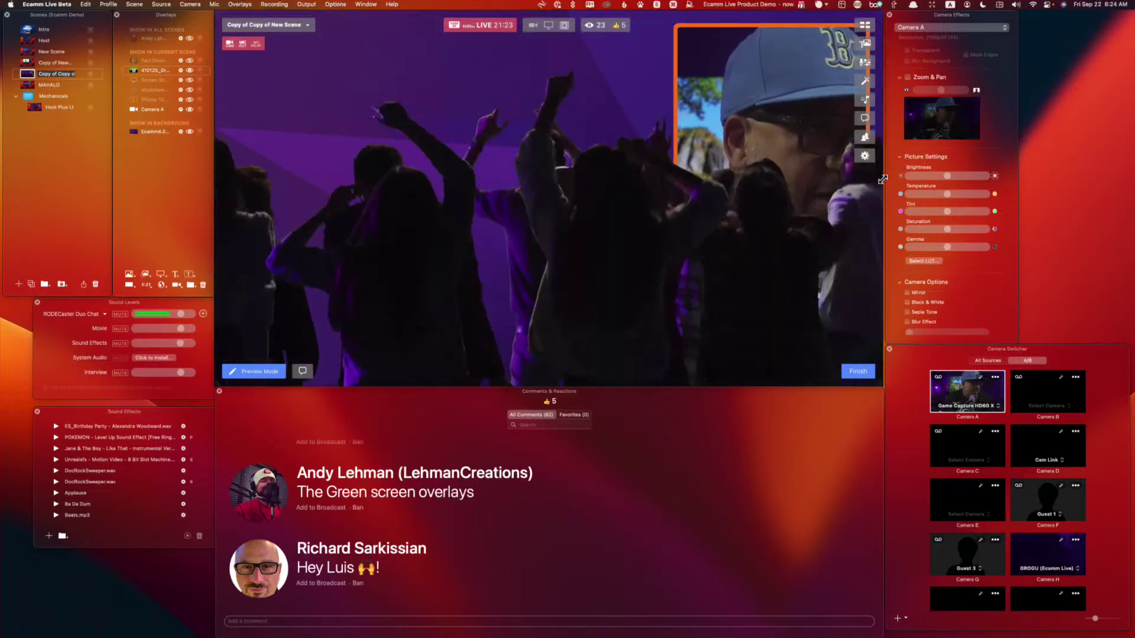
{"action": "left_click_drag", "start_coordinate": [665, 275], "coordinate": [625, 351]}
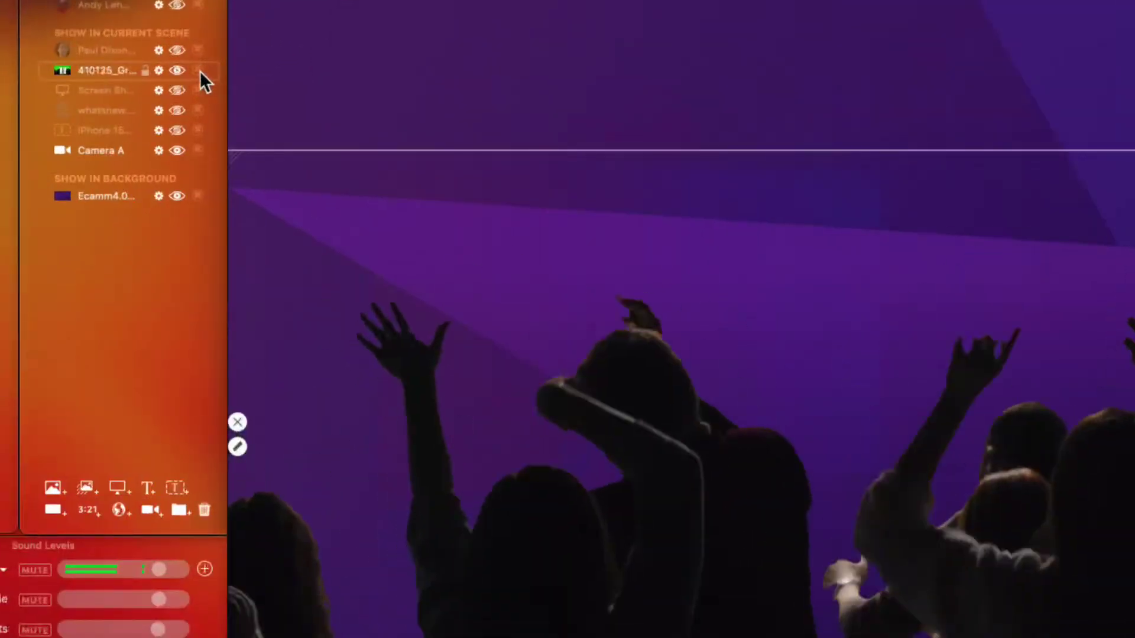
Step: Assign C as the crowd overlay's hot key and use it to switch the overlay off and on, leaving it hidden
{"action": "left_click", "coordinate": [201, 71]}
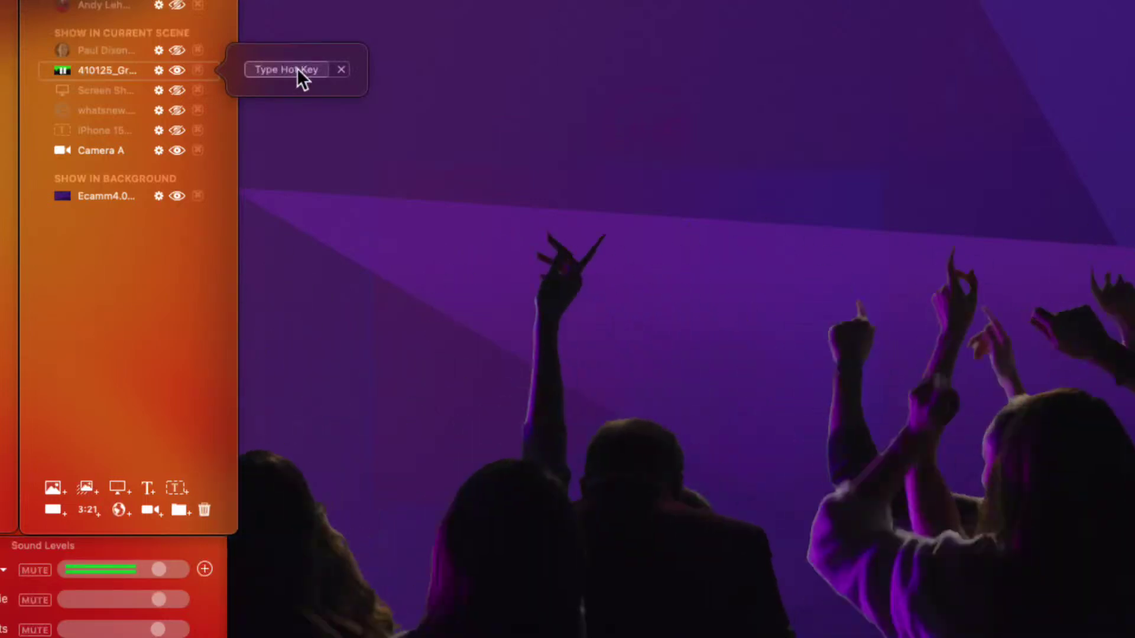
{"action": "key", "text": "c"}
{"action": "key", "text": "c"}
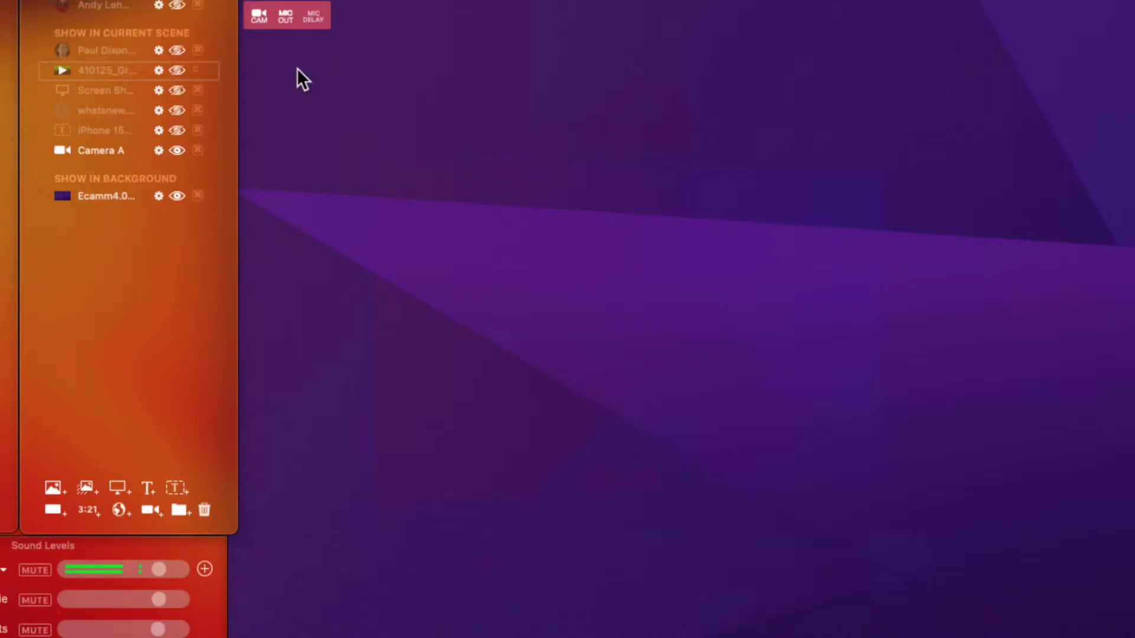
{"action": "key", "text": "c"}
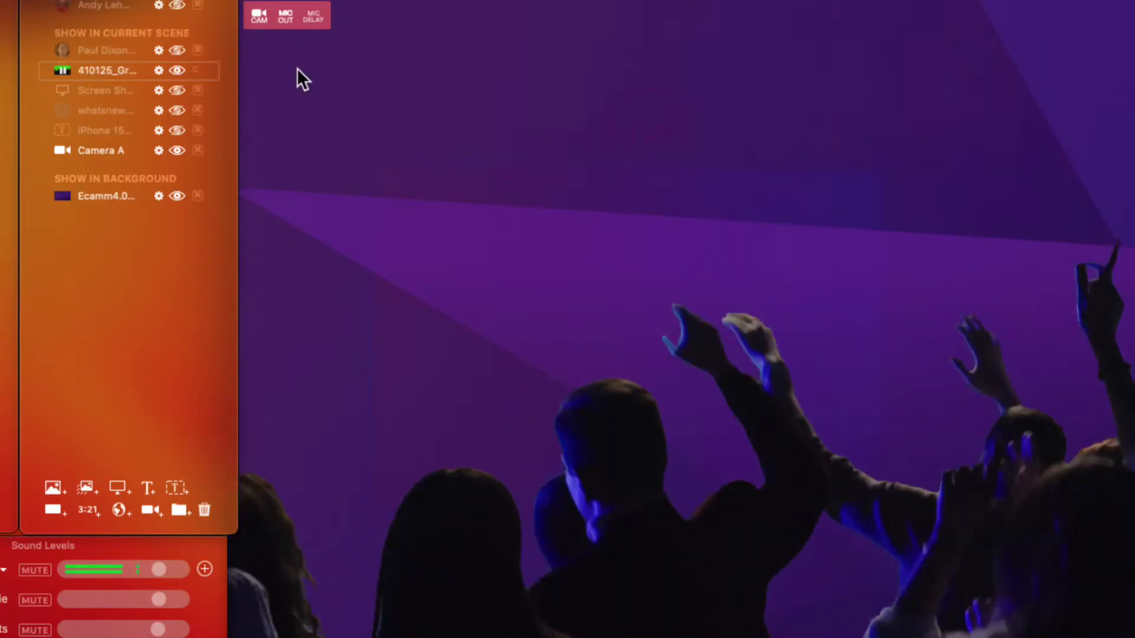
{"action": "key", "text": "c"}
{"action": "key", "text": "c"}
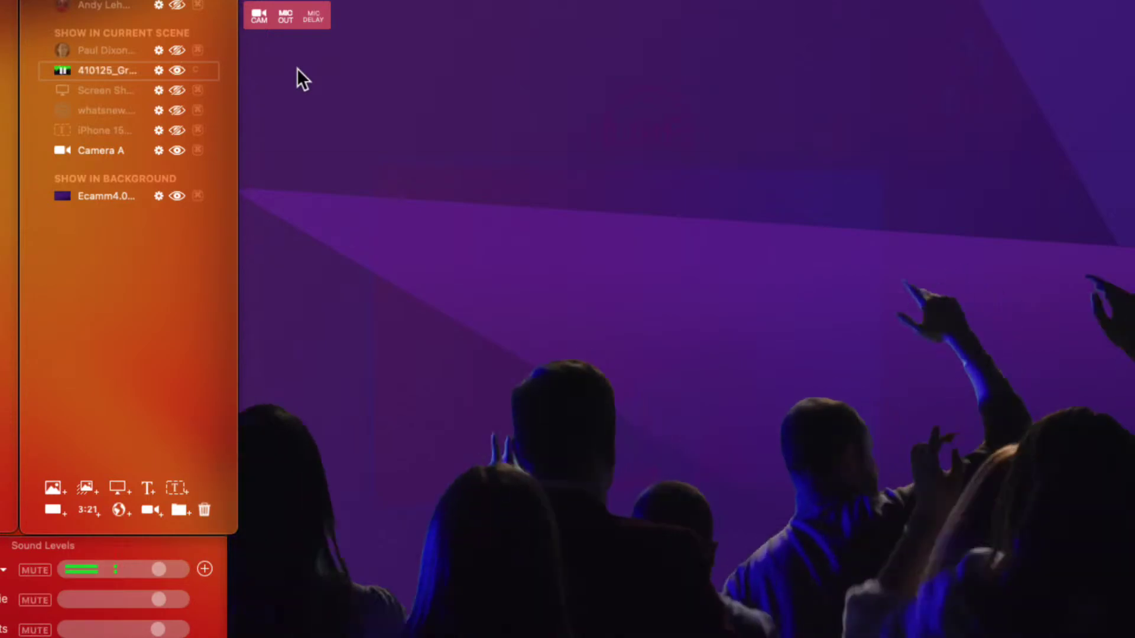
{"action": "key", "text": "c"}
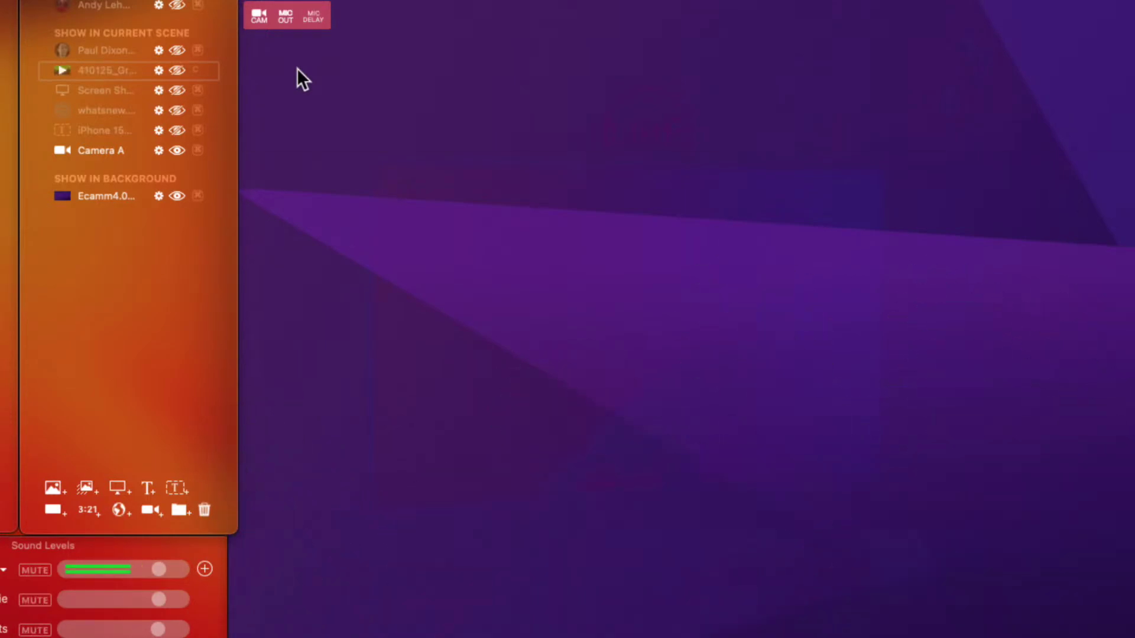
Step: Show the "And the crowd goes WILD!" comment on the broadcast, and make the screen share overlay visible again
{"action": "key", "text": "super+alt+8"}
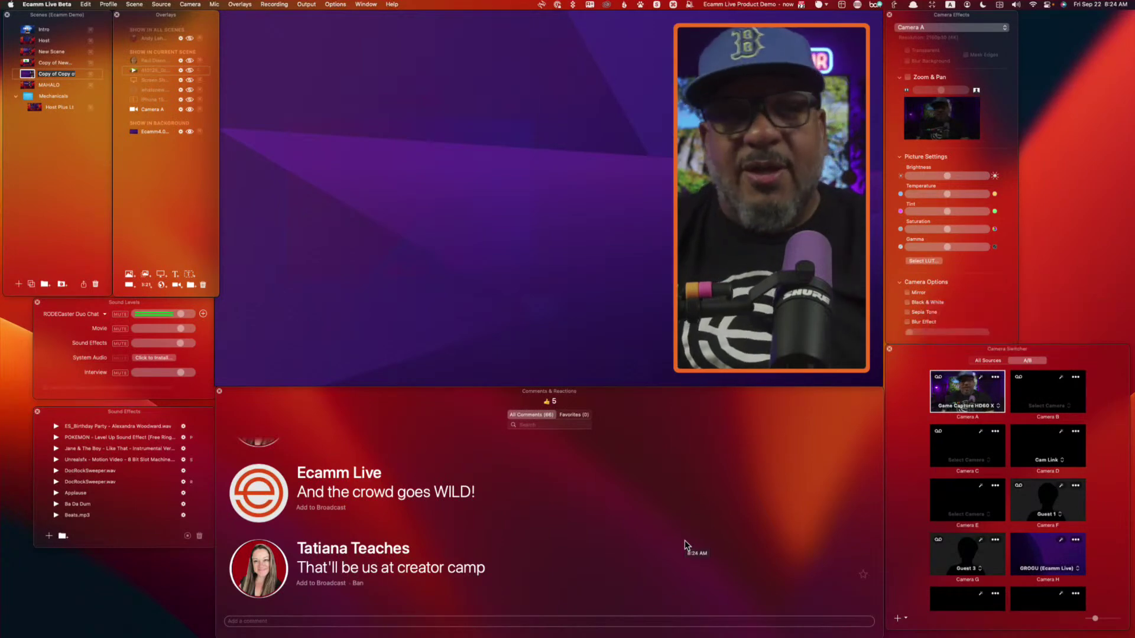
{"action": "left_click", "coordinate": [270, 492]}
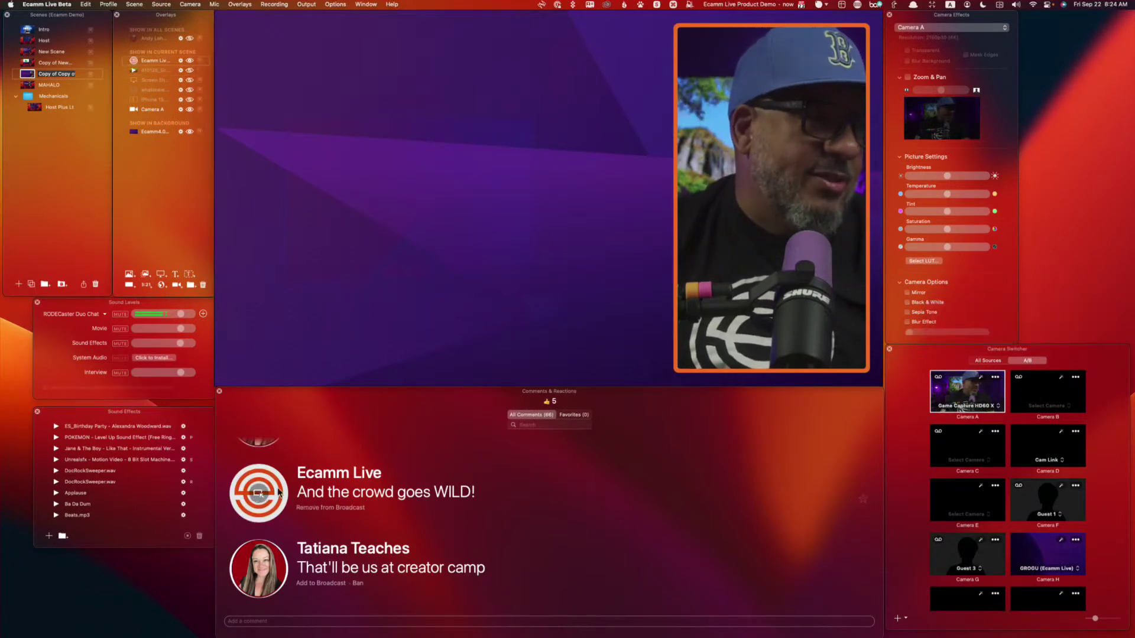
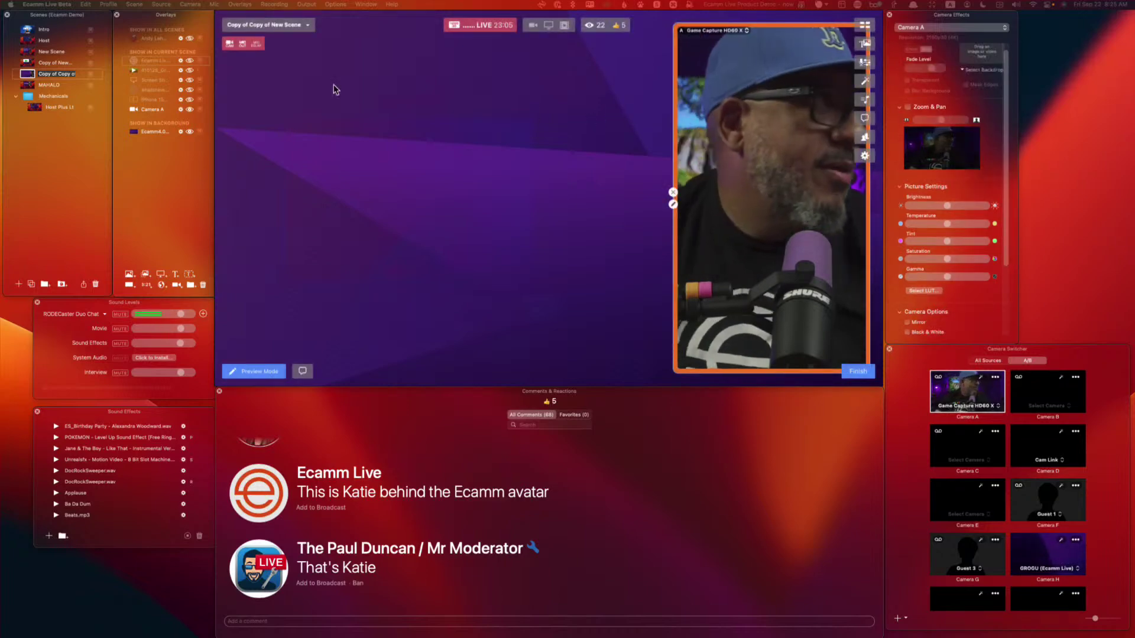
{"action": "left_click", "coordinate": [189, 81]}
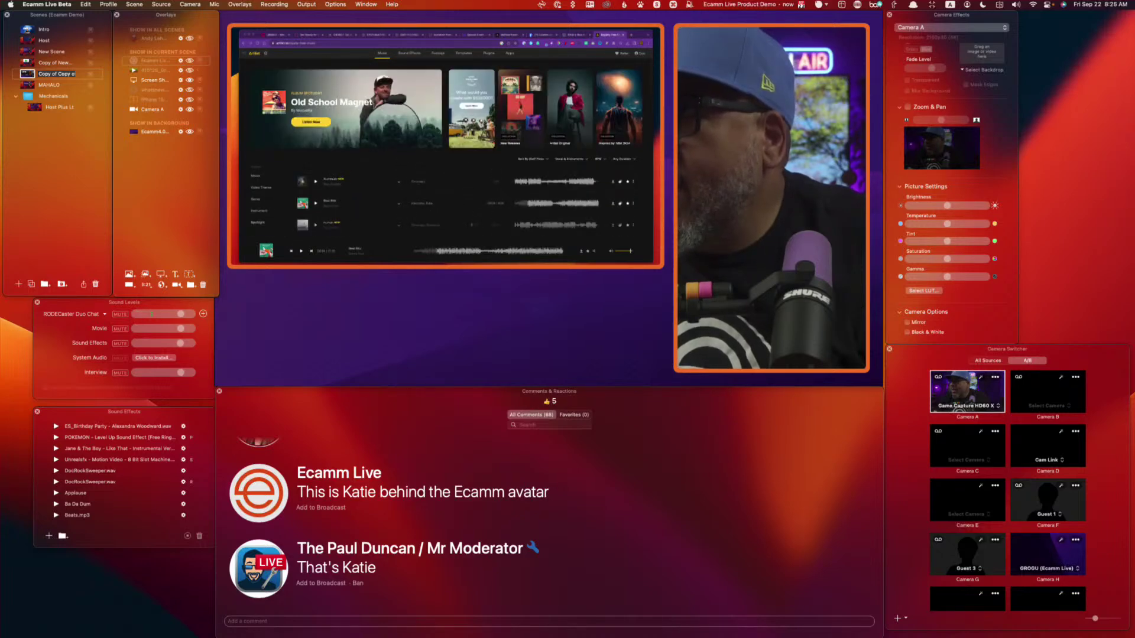
Step: Browse Artlist's music catalogue by genre, filter it to Electronic and narrow the tracks with an added search term
{"action": "left_click", "coordinate": [384, 55]}
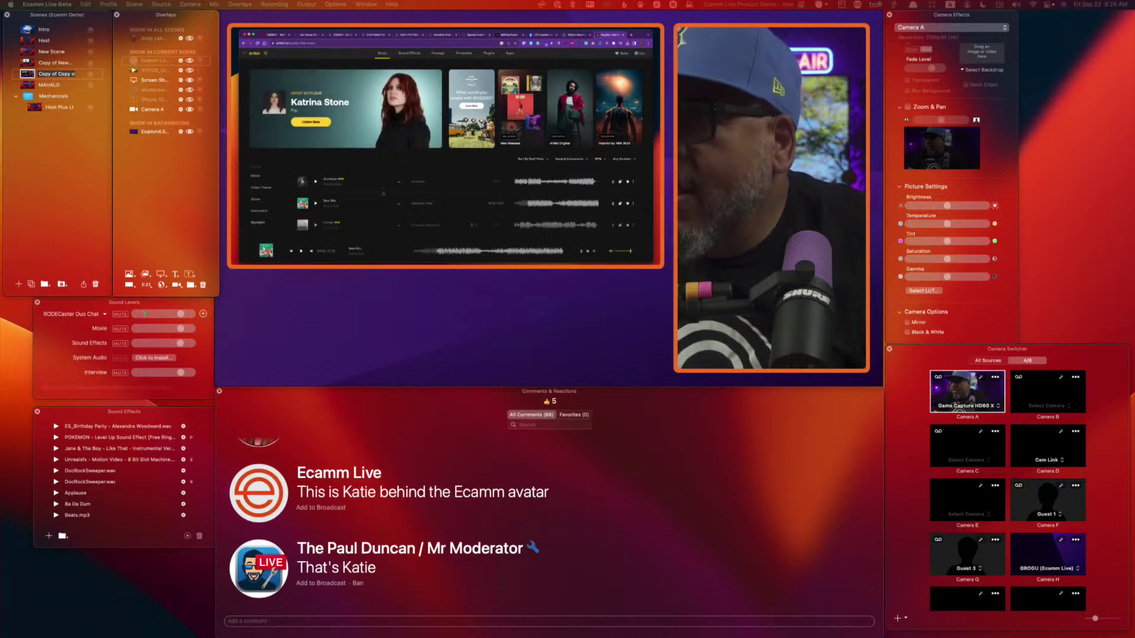
{"action": "left_click", "coordinate": [256, 200]}
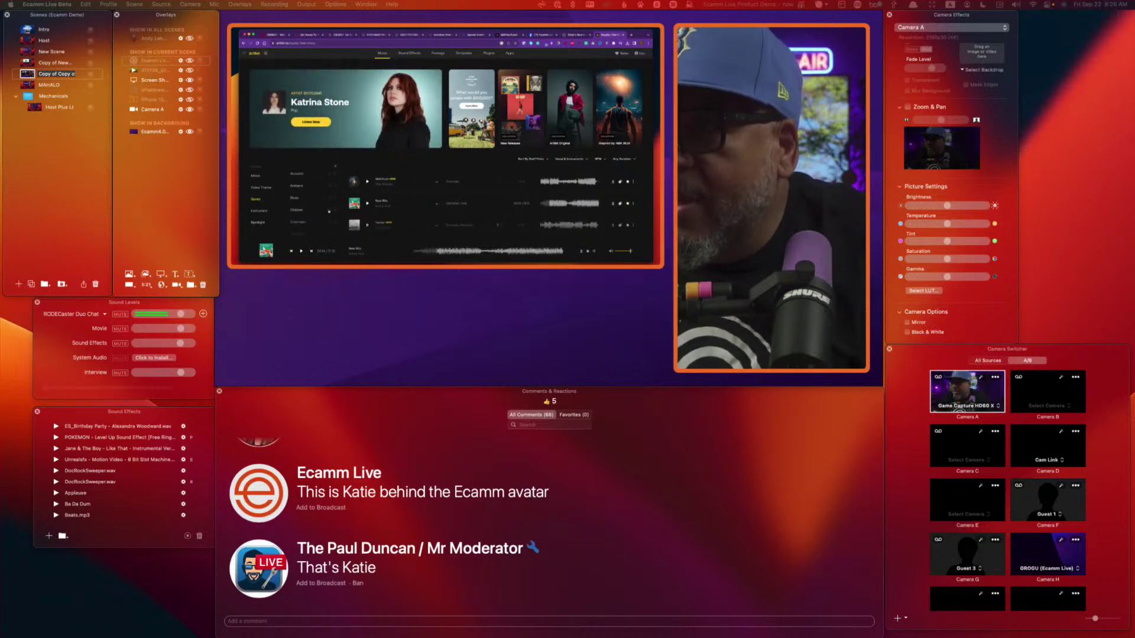
{"action": "scroll", "coordinate": [304, 212], "scroll_direction": "down", "scroll_amount": 3}
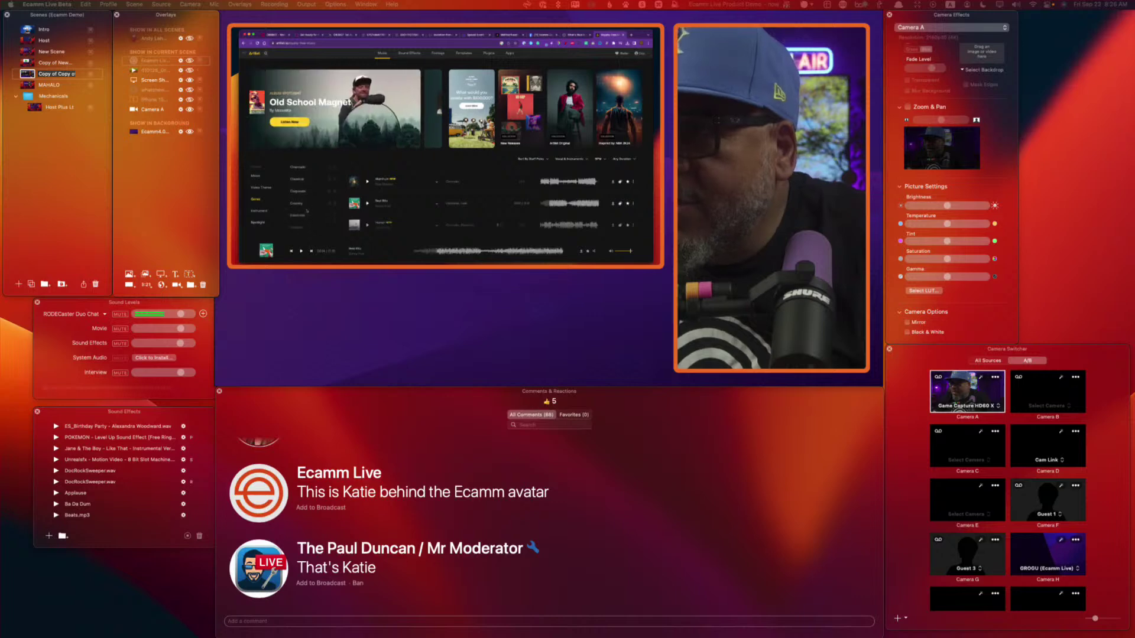
{"action": "left_click", "coordinate": [298, 212]}
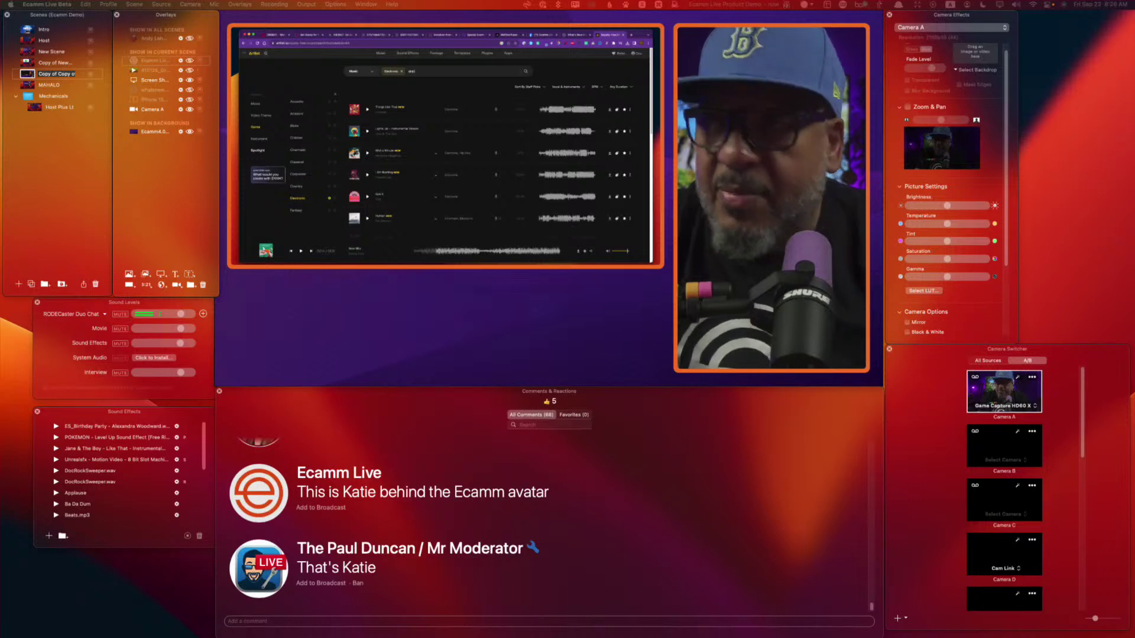
{"action": "key", "text": "Return"}
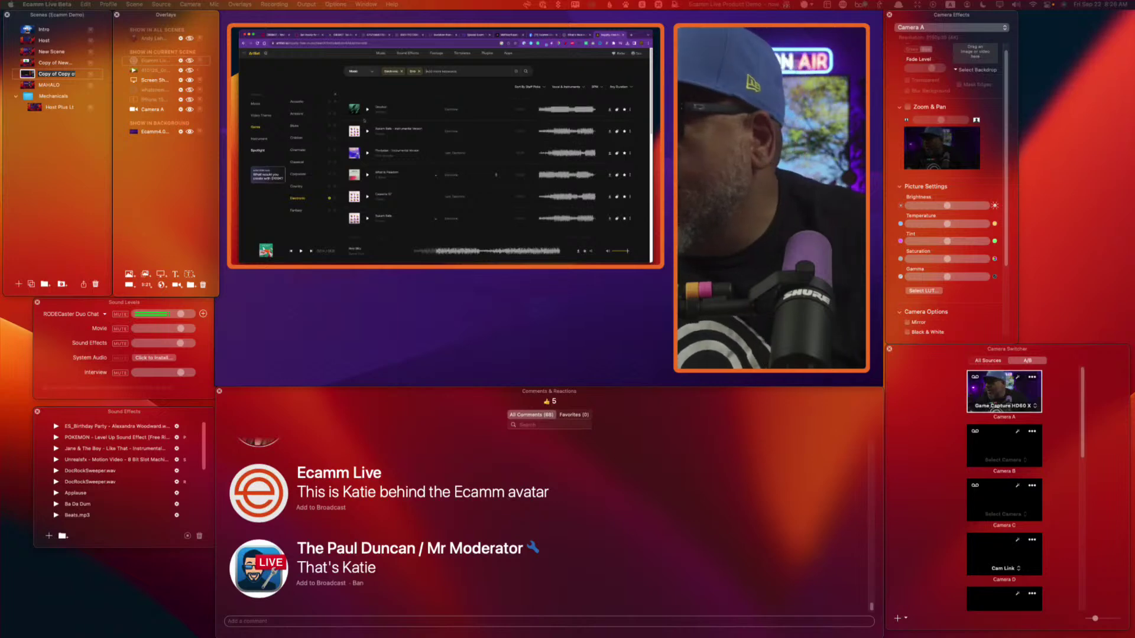
Step: Preview several tracks further down the filtered Electronic results, ending with the Steroids track
{"action": "left_click", "coordinate": [367, 109]}
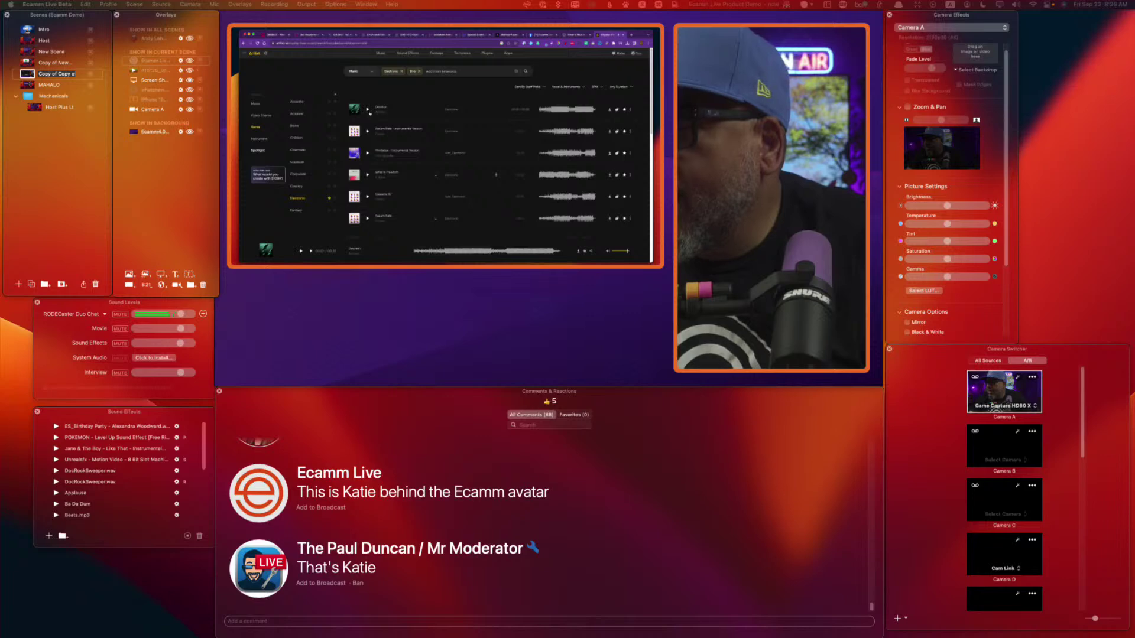
{"action": "left_click", "coordinate": [368, 175]}
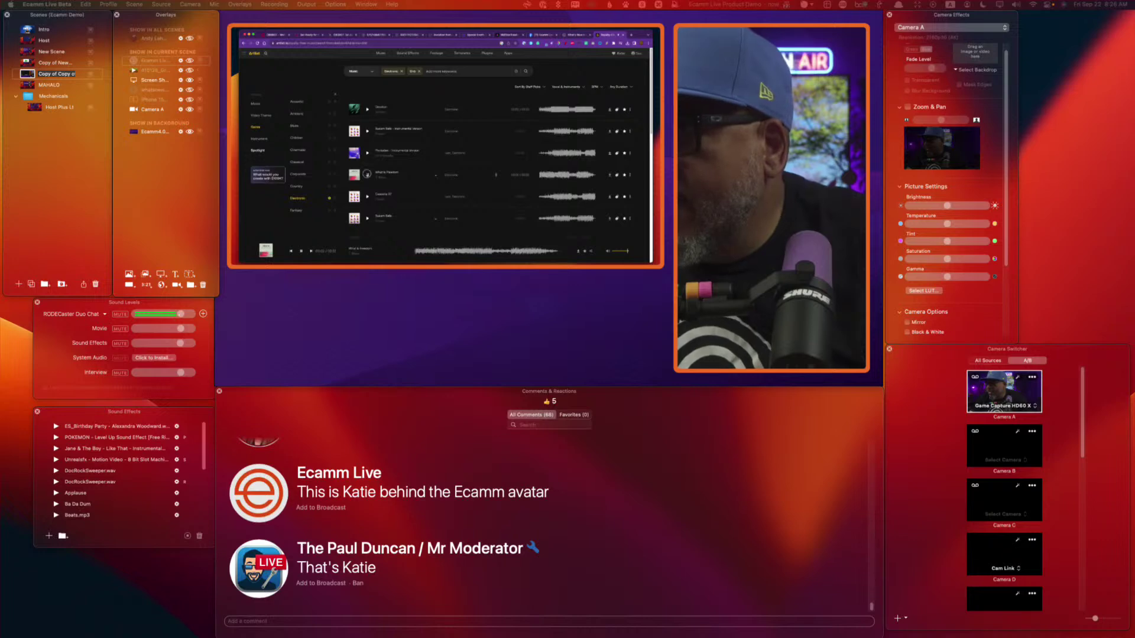
{"action": "scroll", "coordinate": [440, 195], "scroll_direction": "down", "scroll_amount": 5}
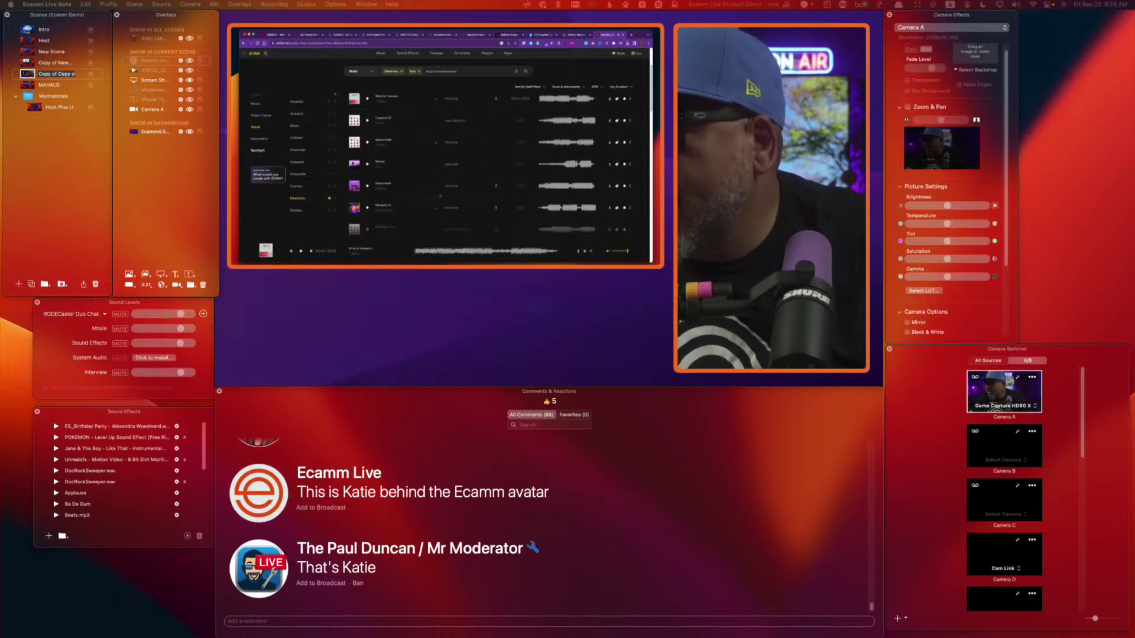
{"action": "scroll", "coordinate": [440, 195], "scroll_direction": "down", "scroll_amount": 3}
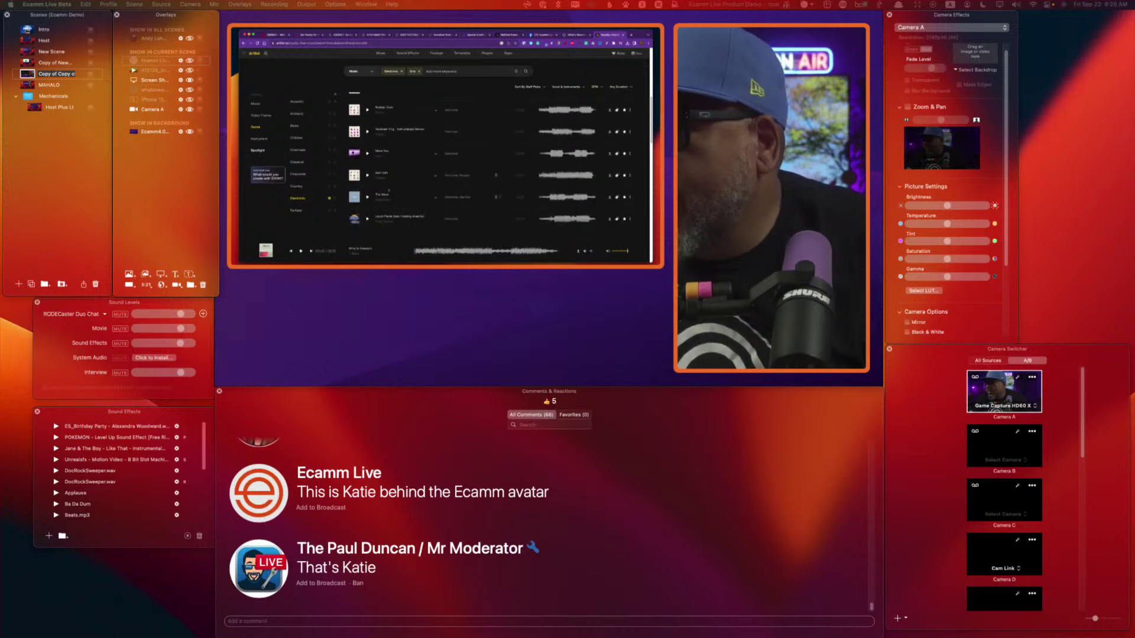
{"action": "left_click", "coordinate": [367, 175]}
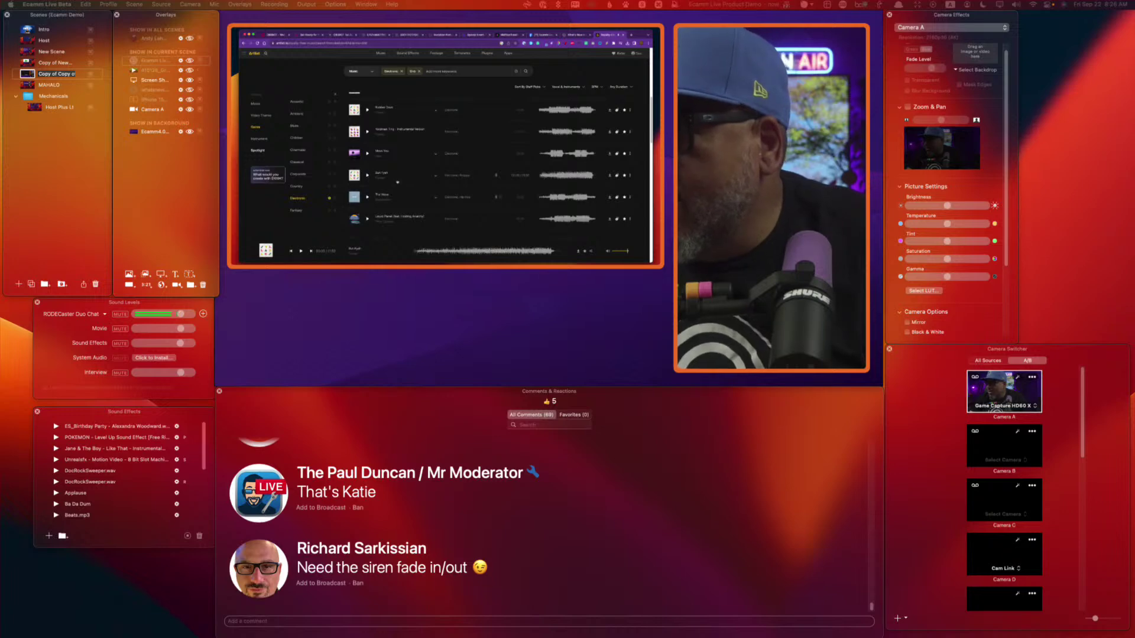
{"action": "scroll", "coordinate": [398, 182], "scroll_direction": "down", "scroll_amount": 2}
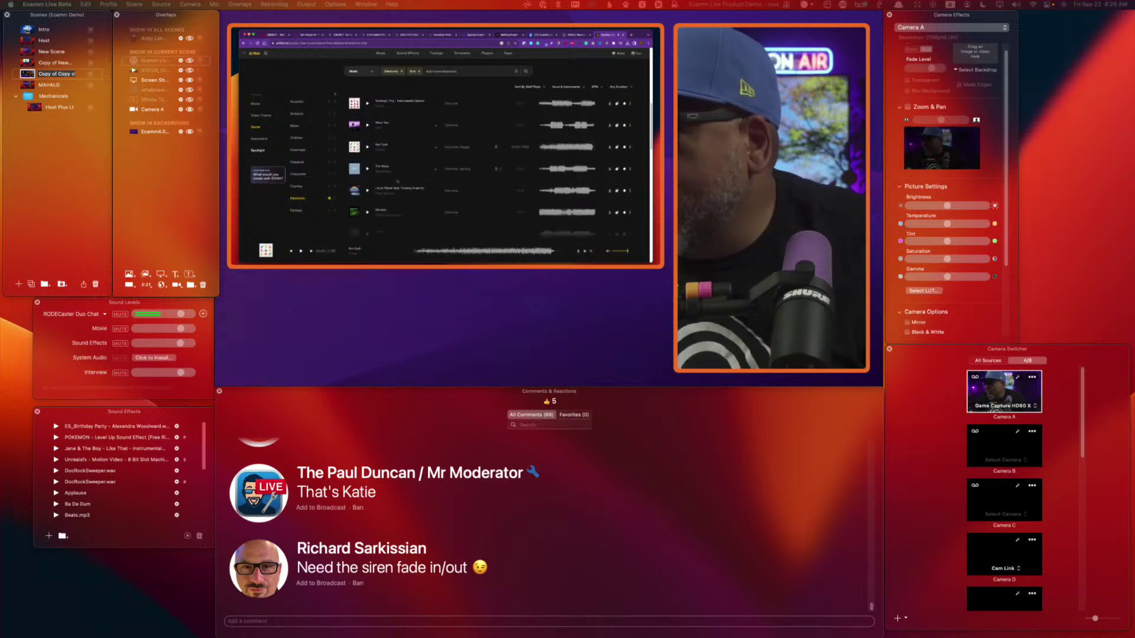
{"action": "scroll", "coordinate": [397, 181], "scroll_direction": "down", "scroll_amount": 1}
{"action": "left_click", "coordinate": [368, 205]}
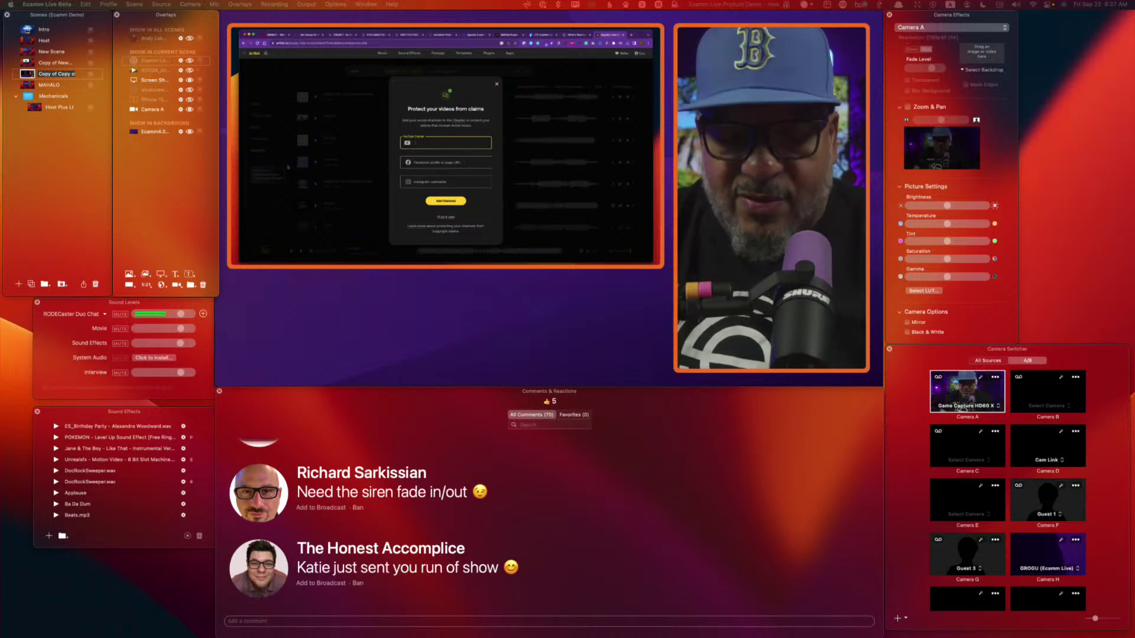
Step: Enter Ecamm Live as the YouTube channel to protect from copyright claims, choose its matching suggestion and submit it
{"action": "type", "text": "E"}
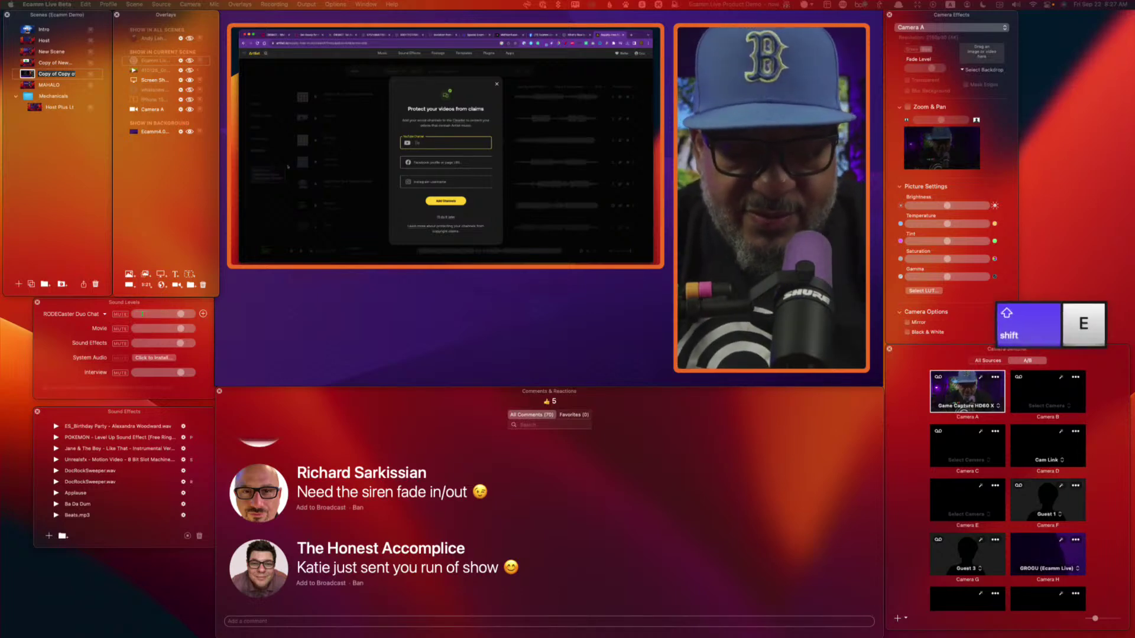
{"action": "type", "text": "Live"}
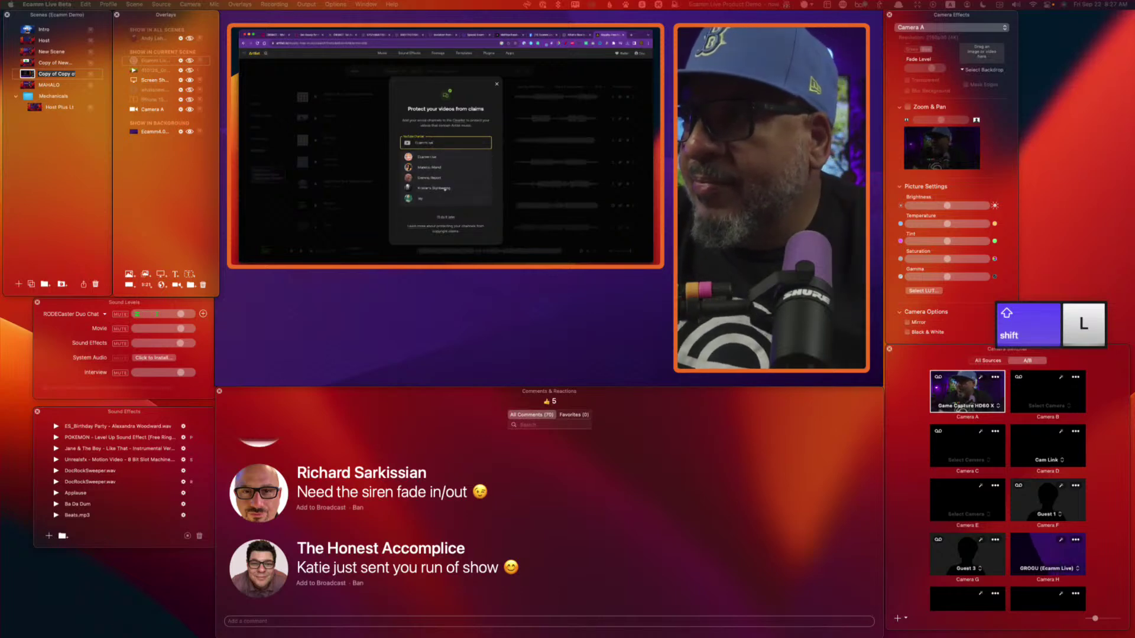
{"action": "left_click", "coordinate": [430, 157]}
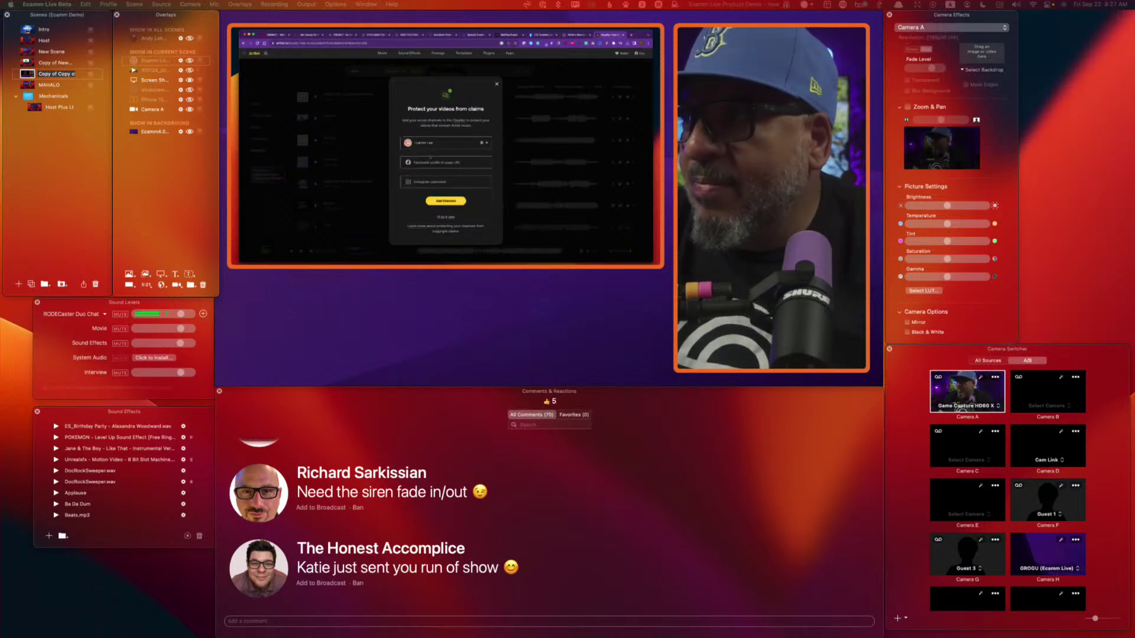
{"action": "left_click", "coordinate": [448, 201]}
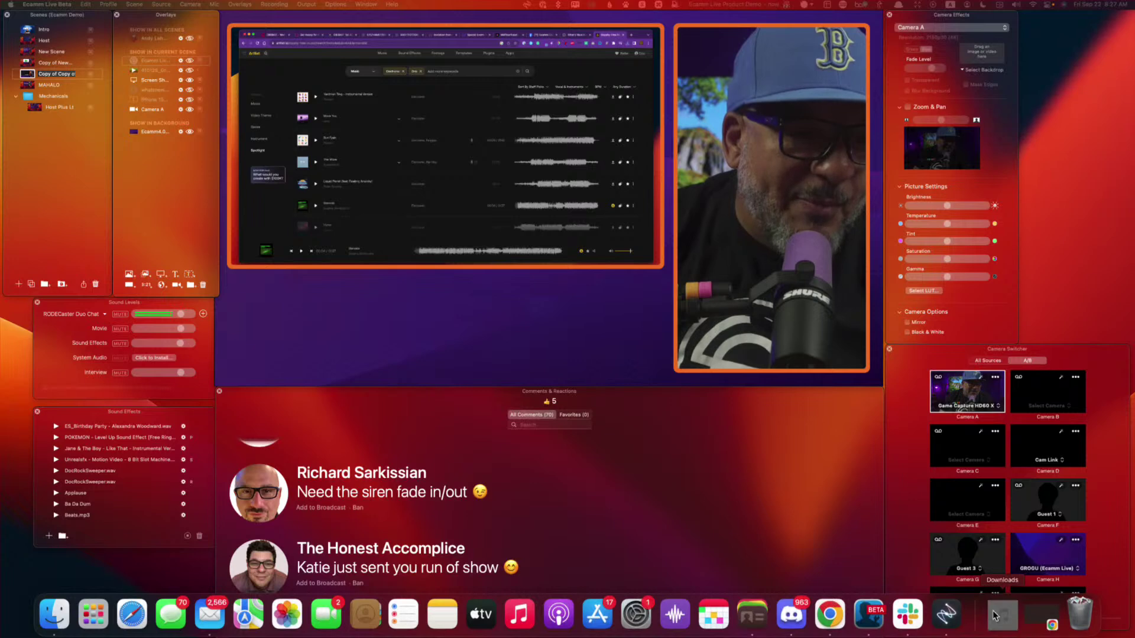
Step: Open the downloaded Steroids audio file in Music and pause its playback
{"action": "left_click", "coordinate": [996, 617]}
{"action": "left_click", "coordinate": [999, 574]}
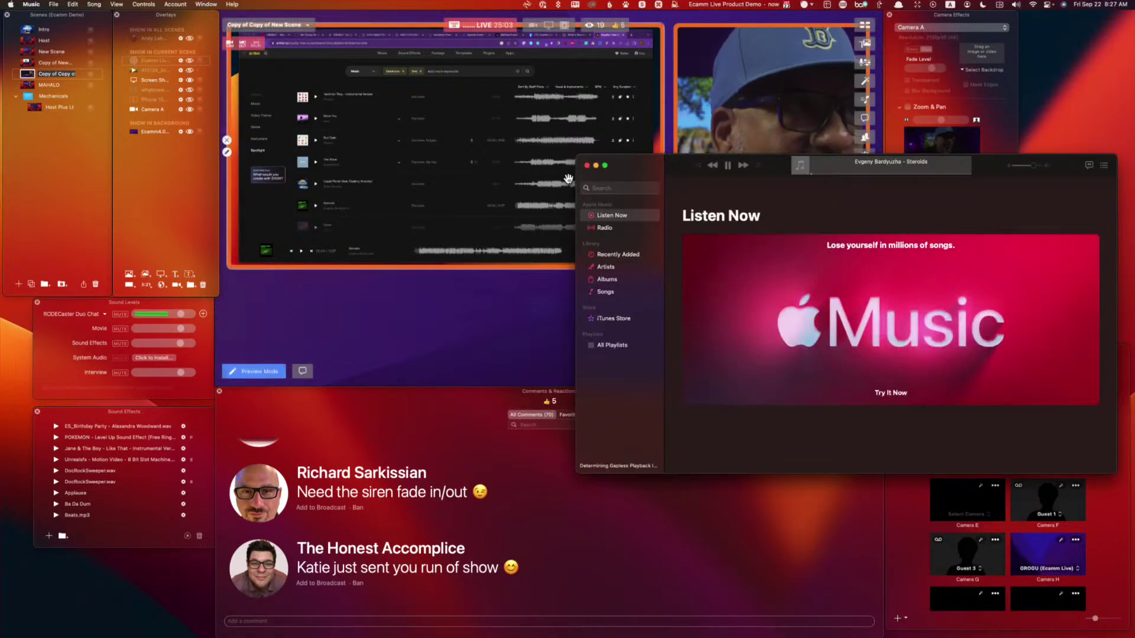
{"action": "key", "text": "super+w"}
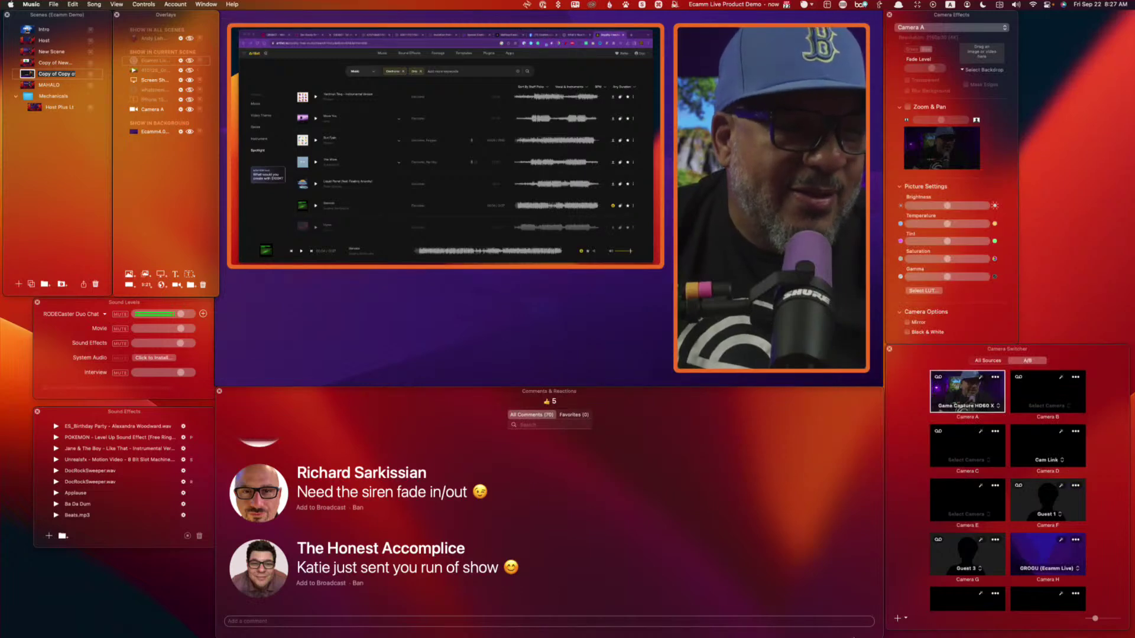
{"action": "mouse_move", "coordinate": [933, 636]}
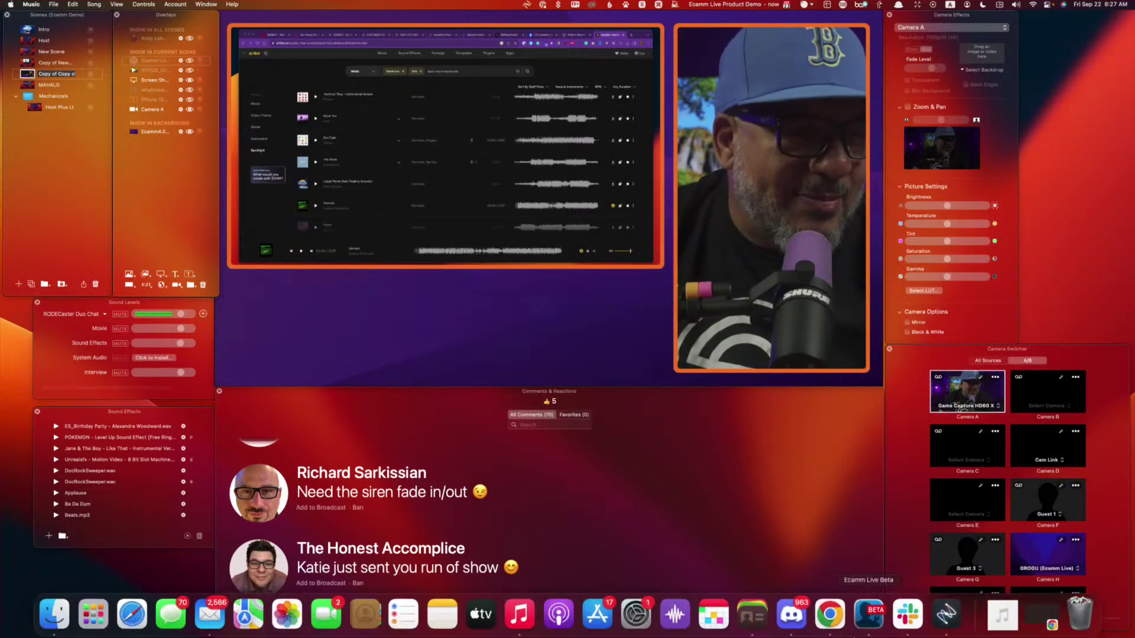
{"action": "left_click", "coordinate": [519, 615]}
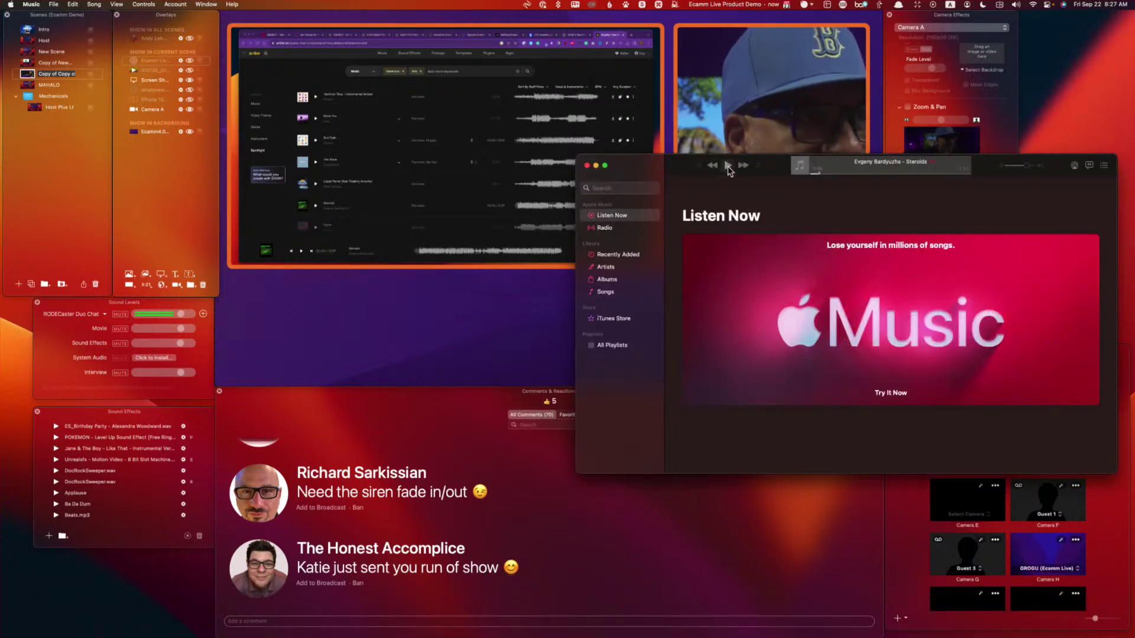
Step: Place the Steroids WAV from Downloads on the desktop and open it in QuickTime Player, closing the Music window
{"action": "left_click", "coordinate": [998, 626]}
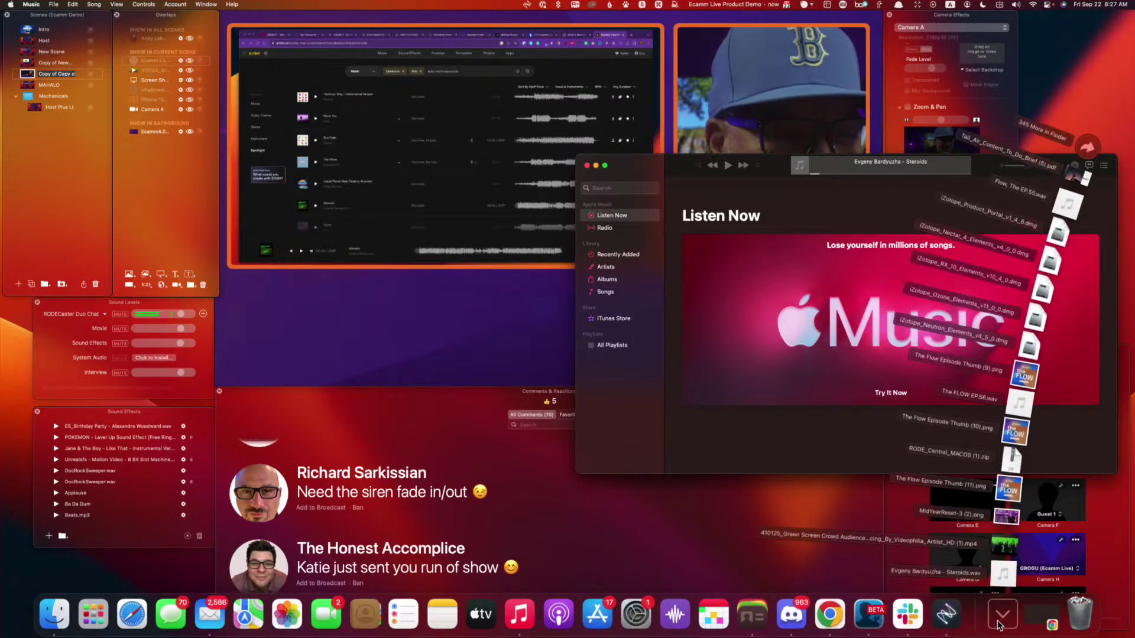
{"action": "left_click", "coordinate": [1004, 576]}
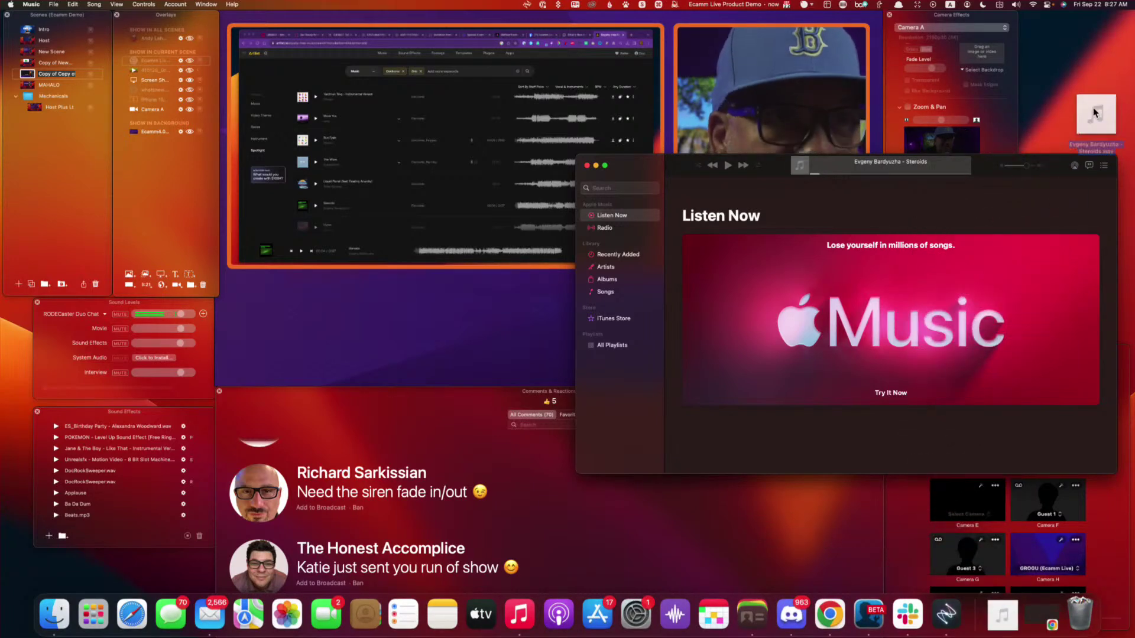
{"action": "right_click", "coordinate": [1100, 99]}
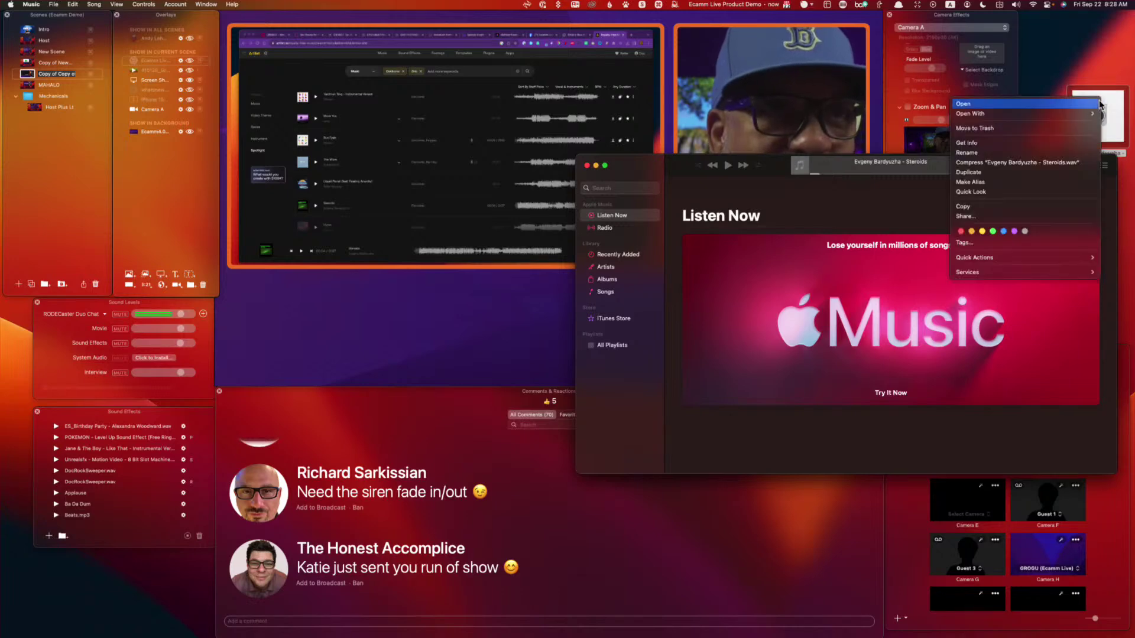
{"action": "mouse_move", "coordinate": [1043, 119]}
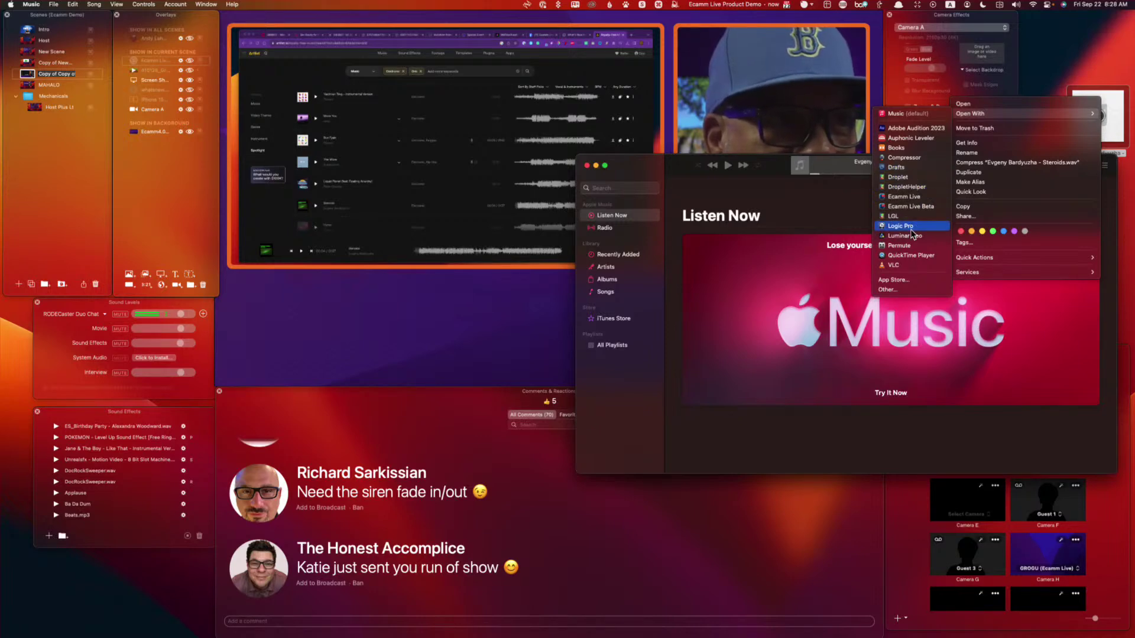
{"action": "left_click", "coordinate": [911, 256]}
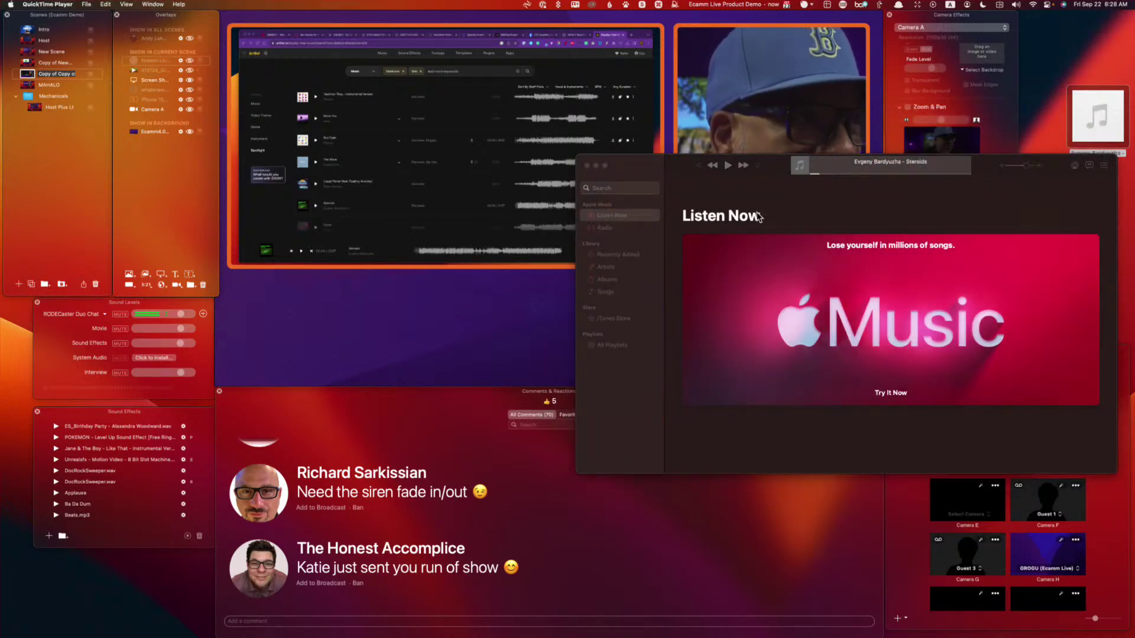
{"action": "left_click", "coordinate": [585, 166]}
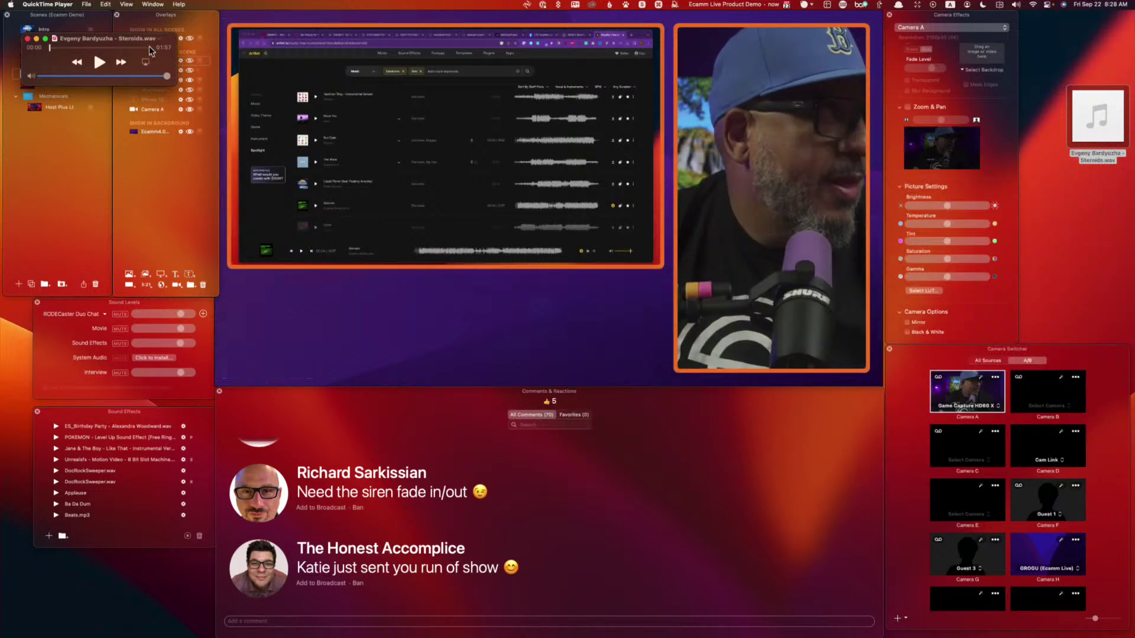
Step: Widen the player window, play the track to about 2 seconds, then split the clip there and remove its opening piece
{"action": "left_click_drag", "start_coordinate": [166, 39], "coordinate": [652, 128]}
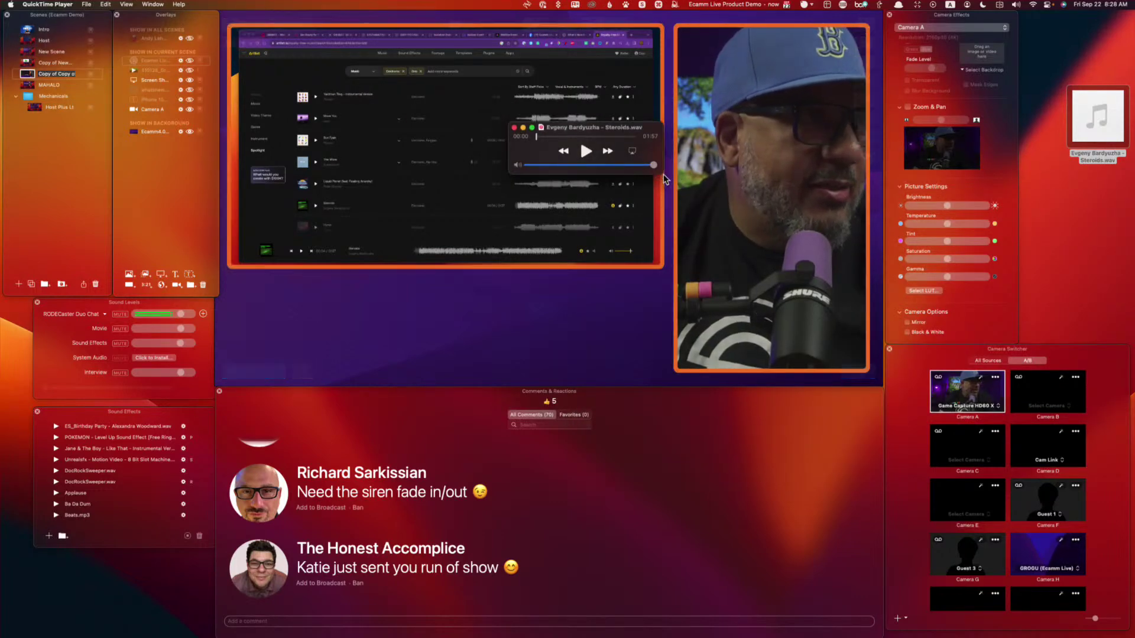
{"action": "left_click_drag", "start_coordinate": [664, 177], "coordinate": [842, 185]}
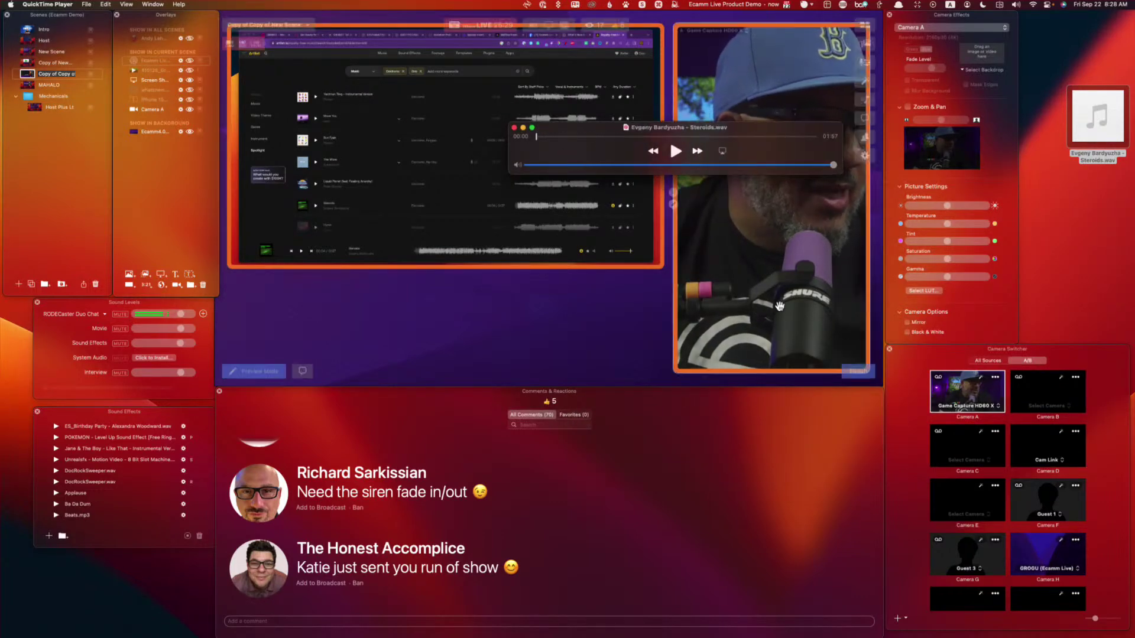
{"action": "key", "text": "space"}
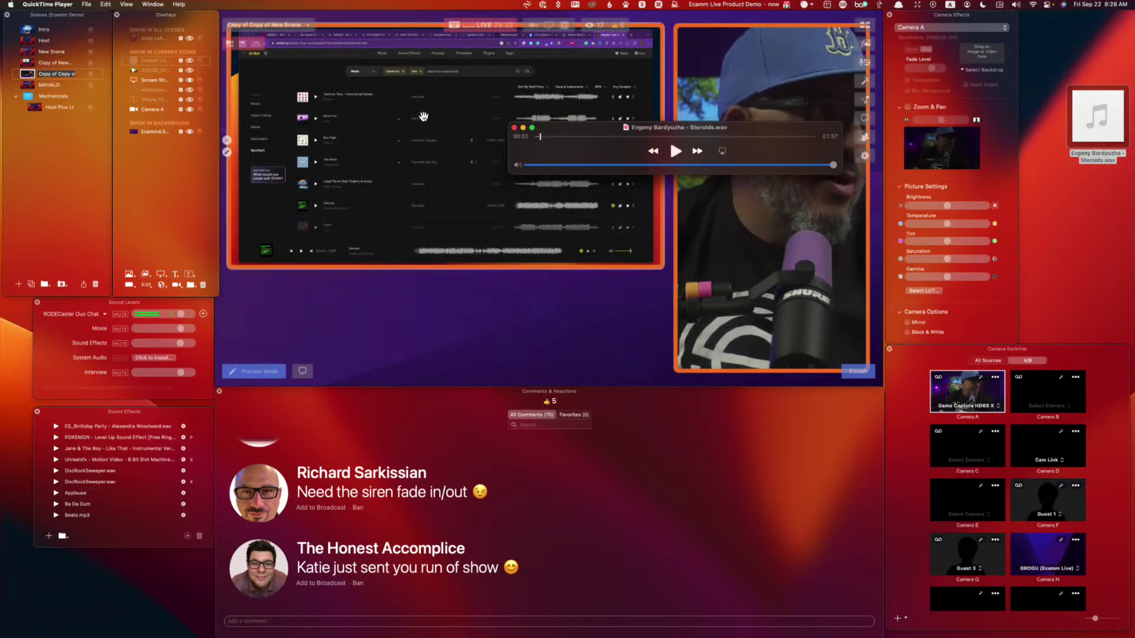
{"action": "left_click", "coordinate": [105, 5]}
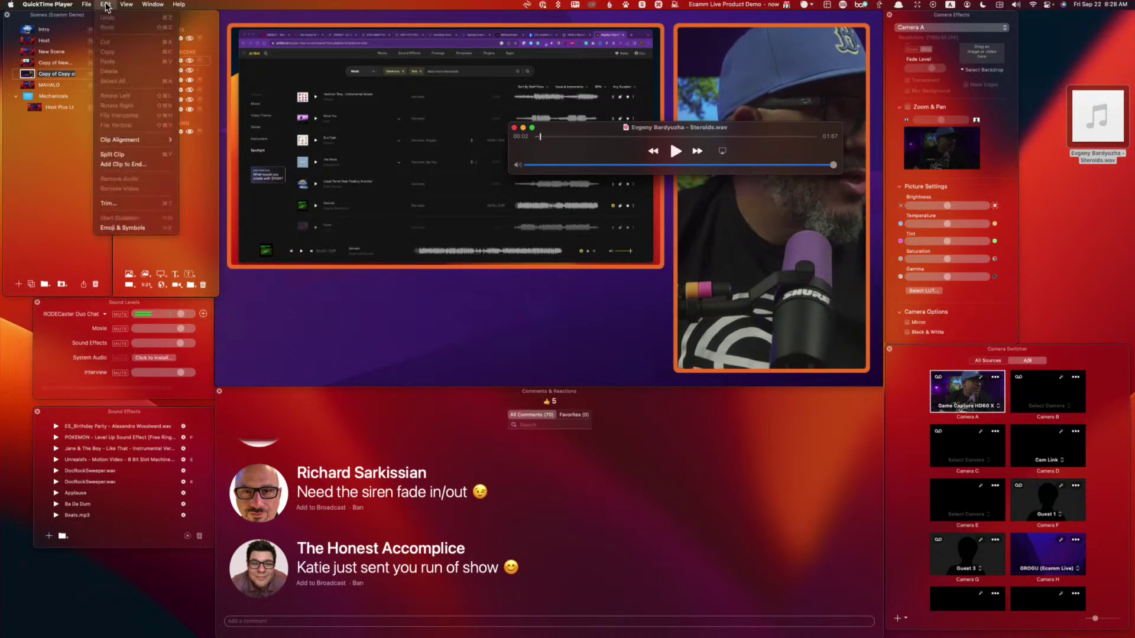
{"action": "left_click", "coordinate": [140, 155]}
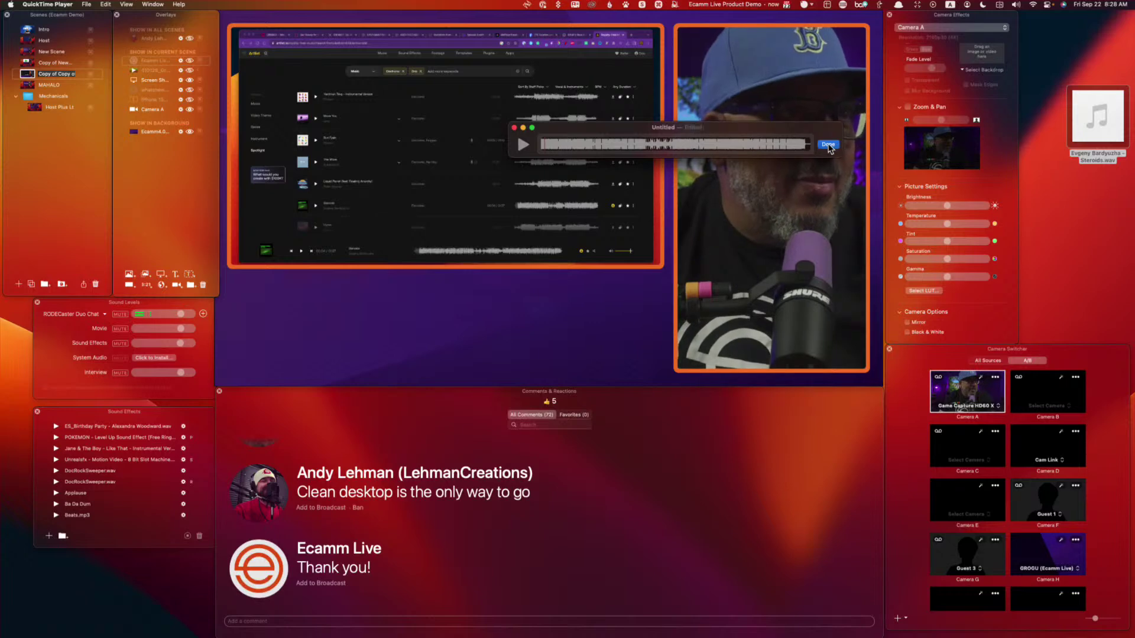
{"action": "left_click", "coordinate": [828, 145]}
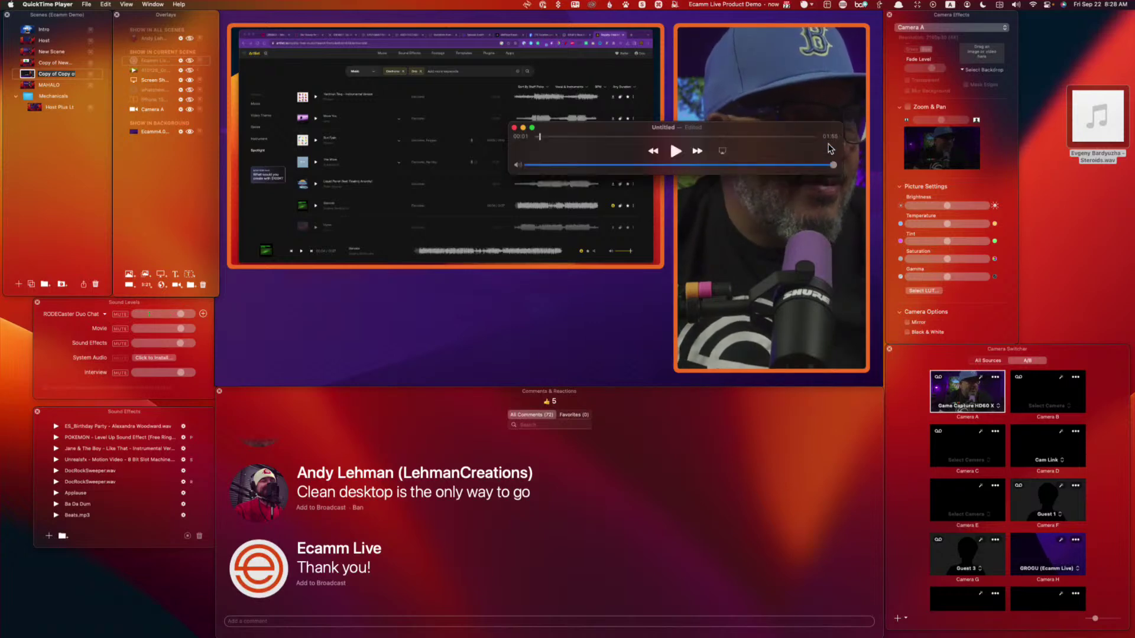
Step: Save the edited audio to the desktop as Untitled.wav
{"action": "key", "text": "super"}
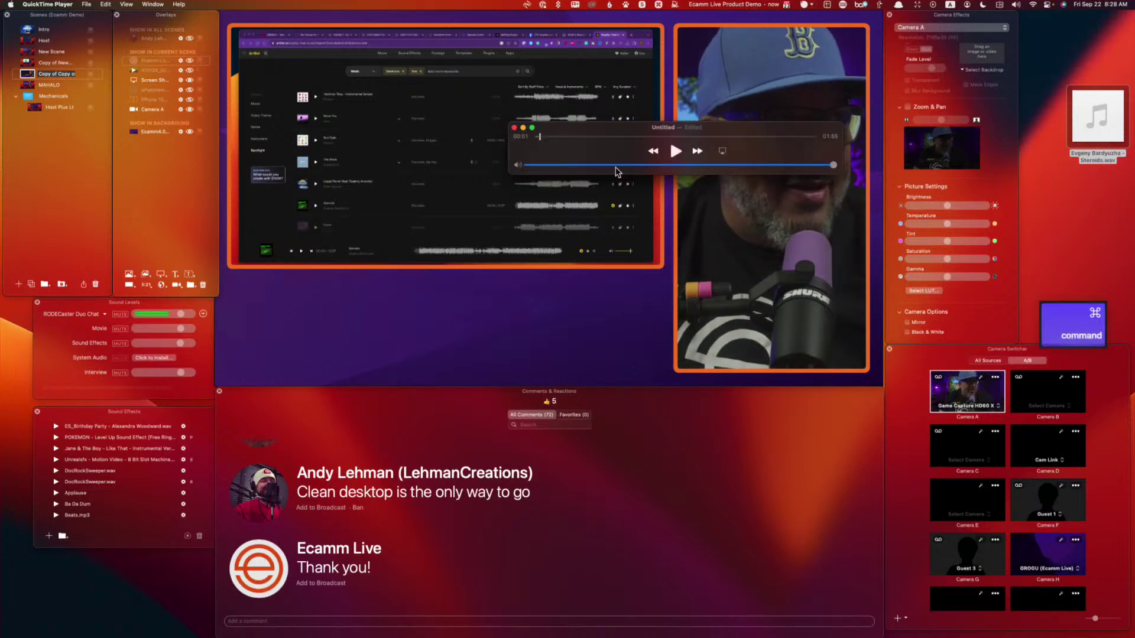
{"action": "key", "text": "super+s"}
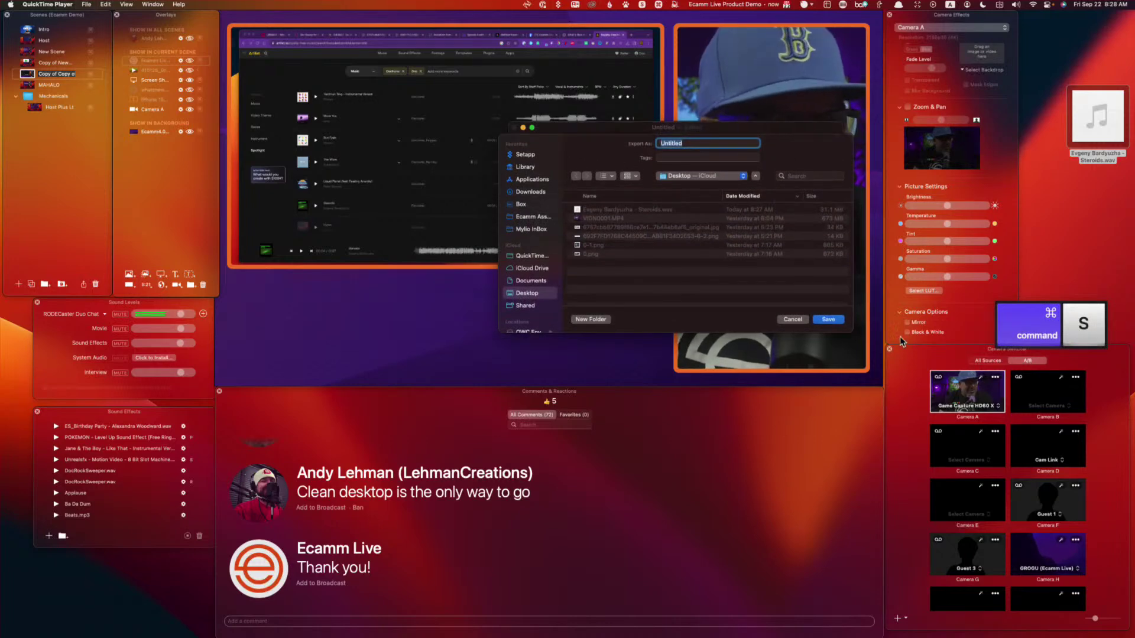
{"action": "key", "text": "Return"}
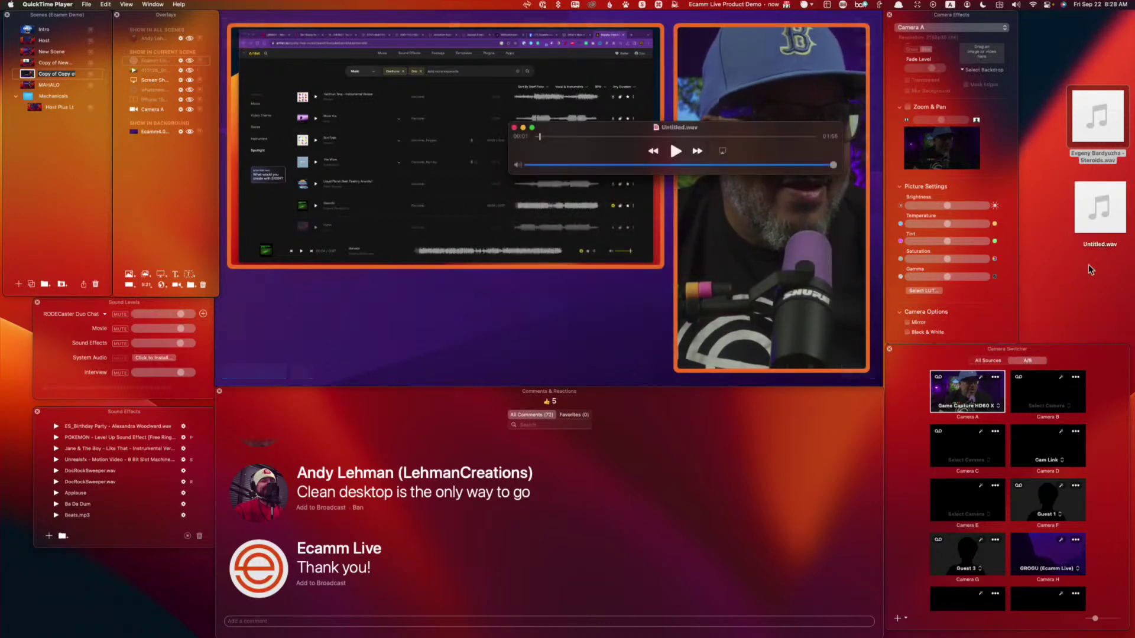
Step: Rename Untitled.wav on the desktop as crowd.wav and add it to the Sound Effects list, acknowledging the copyright reminder
{"action": "left_click", "coordinate": [1095, 249]}
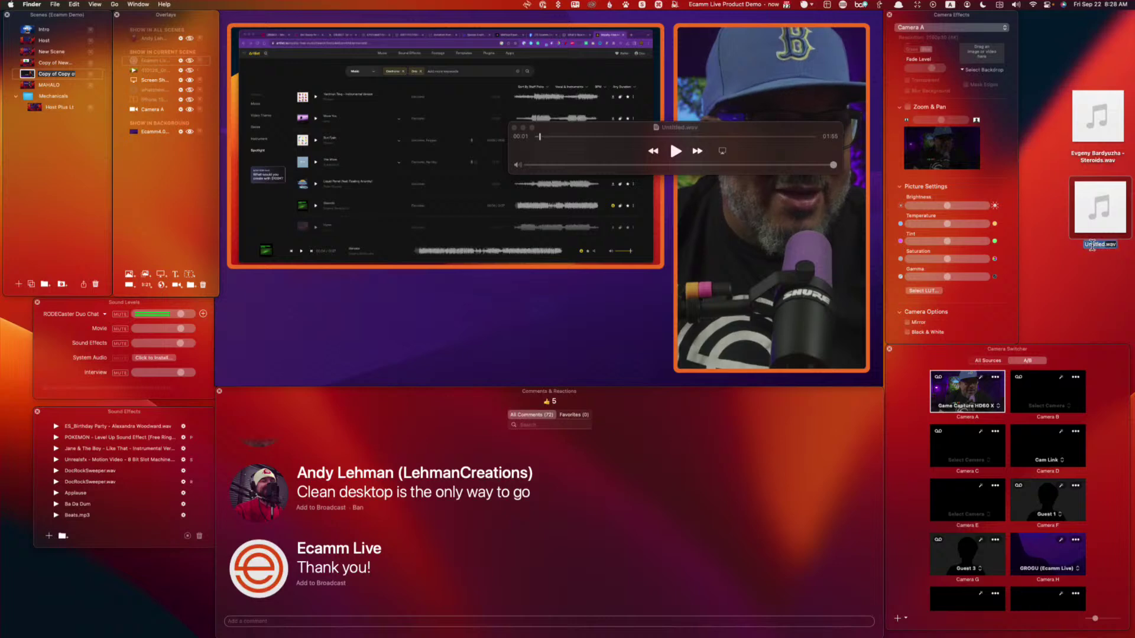
{"action": "type", "text": "crowd"}
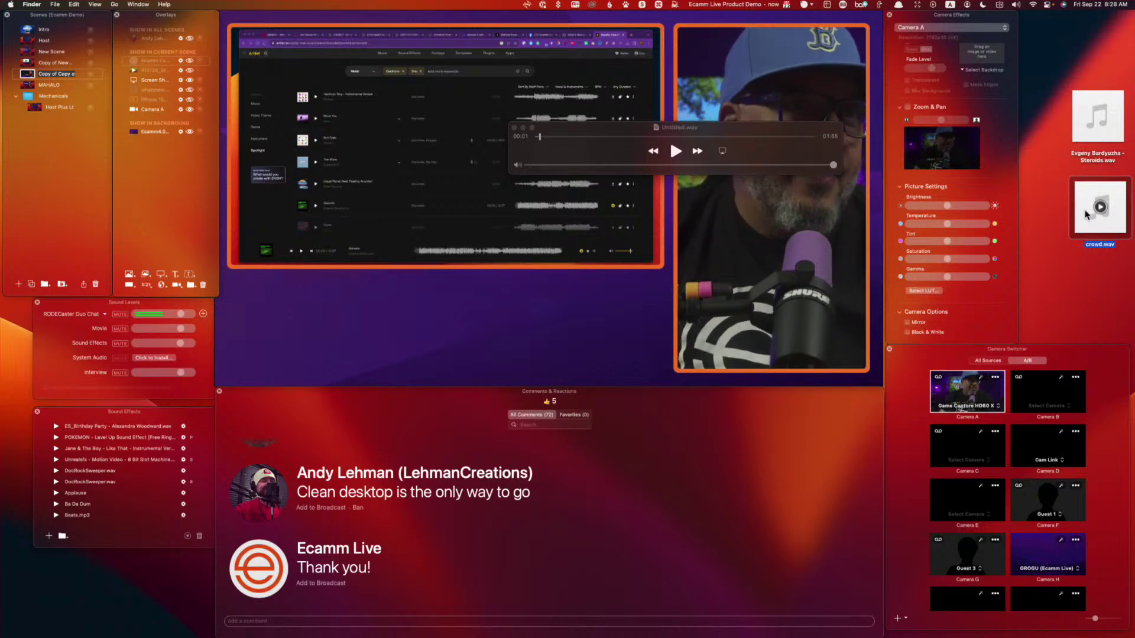
{"action": "left_click_drag", "start_coordinate": [1091, 197], "coordinate": [140, 422]}
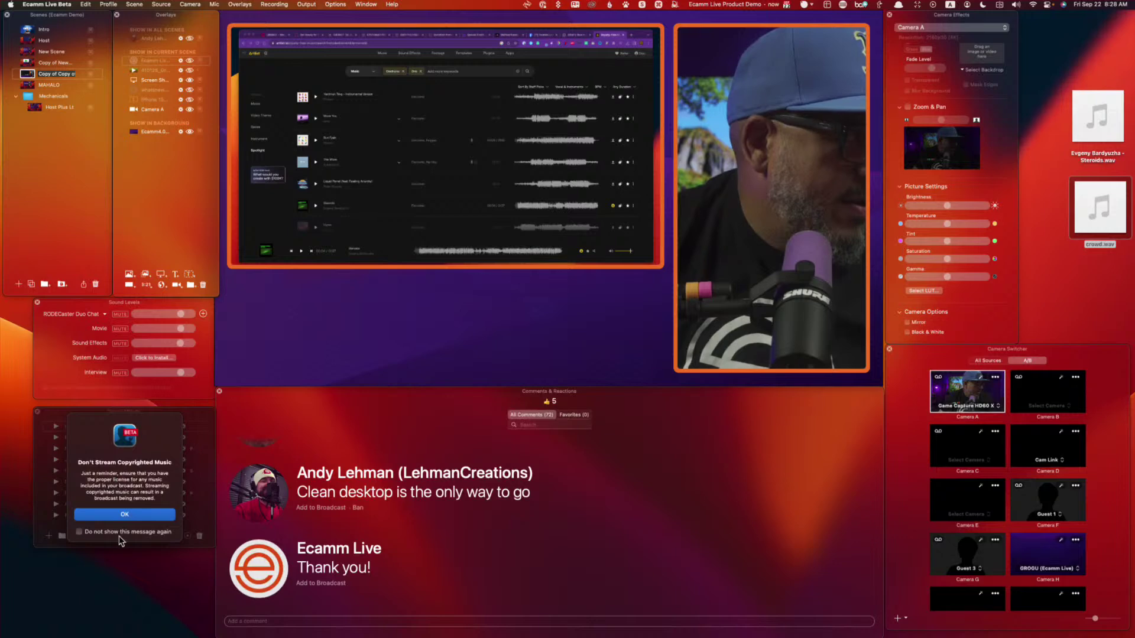
{"action": "left_click", "coordinate": [130, 514]}
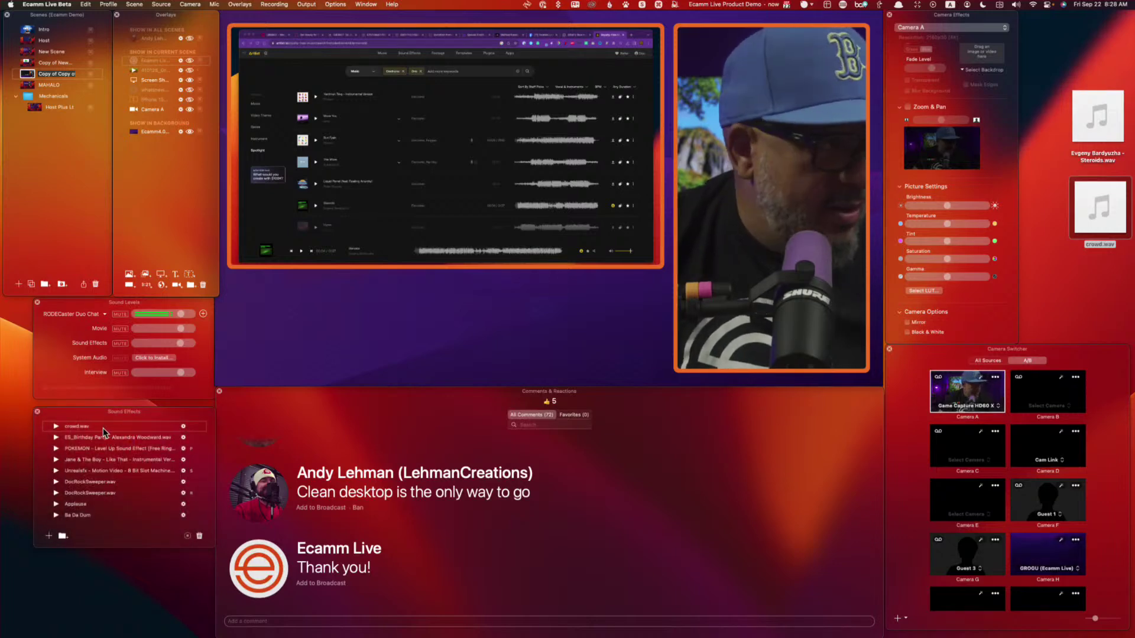
Step: Assign the hot key C to the crowd.wav sound effect, then play and stop it together with the crowd overlay
{"action": "left_click", "coordinate": [192, 428]}
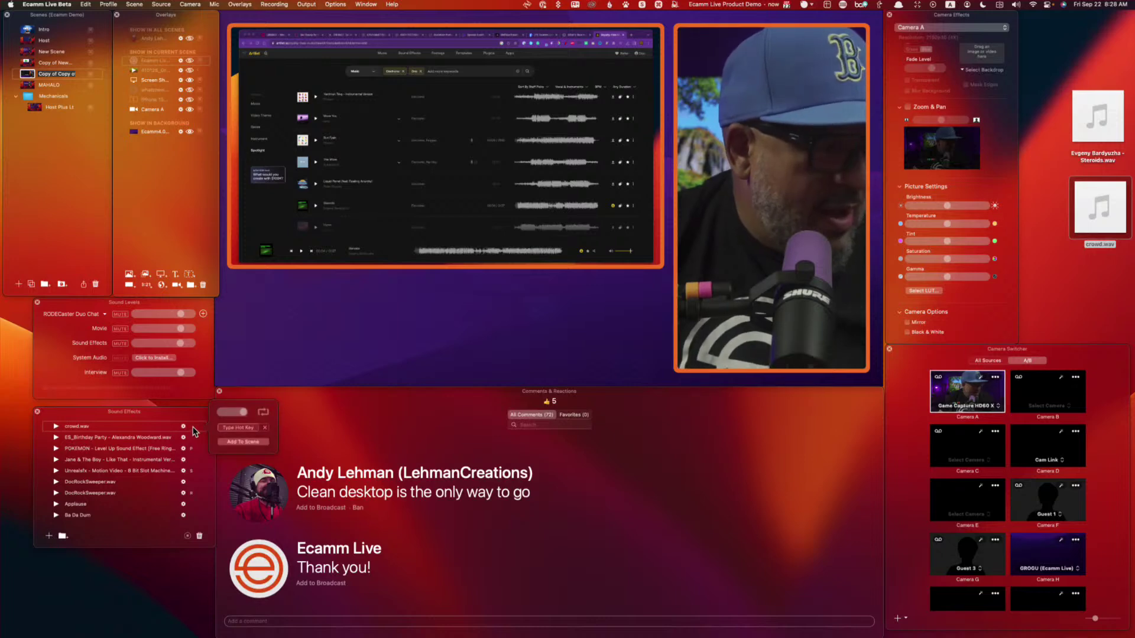
{"action": "left_click", "coordinate": [236, 429]}
{"action": "key", "text": "c"}
{"action": "key", "text": "c"}
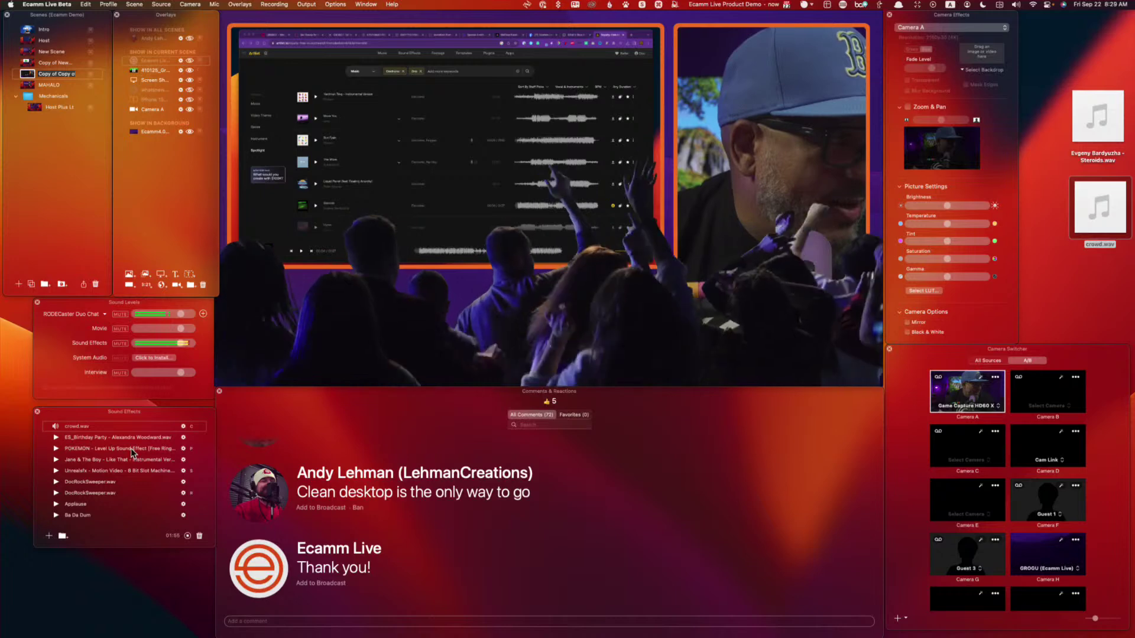
{"action": "key", "text": "c"}
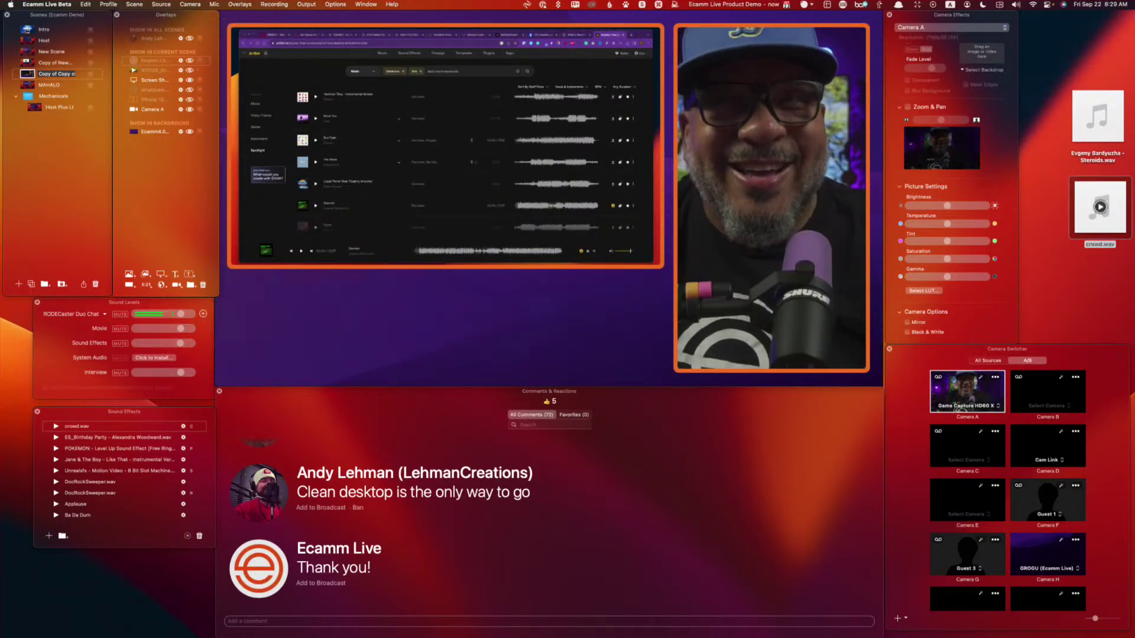
Step: Delete crowd.wav and the original Steroids WAV from the desktop
{"action": "key", "text": "super+BackSpace"}
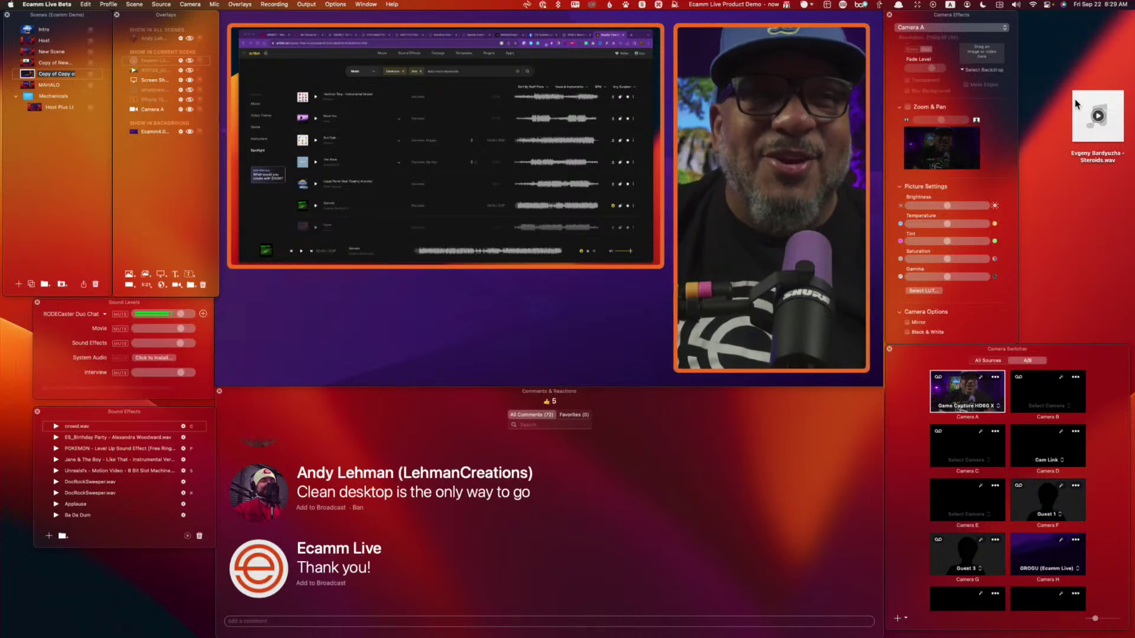
{"action": "left_click", "coordinate": [1098, 117]}
{"action": "key", "text": "super+BackSpace"}
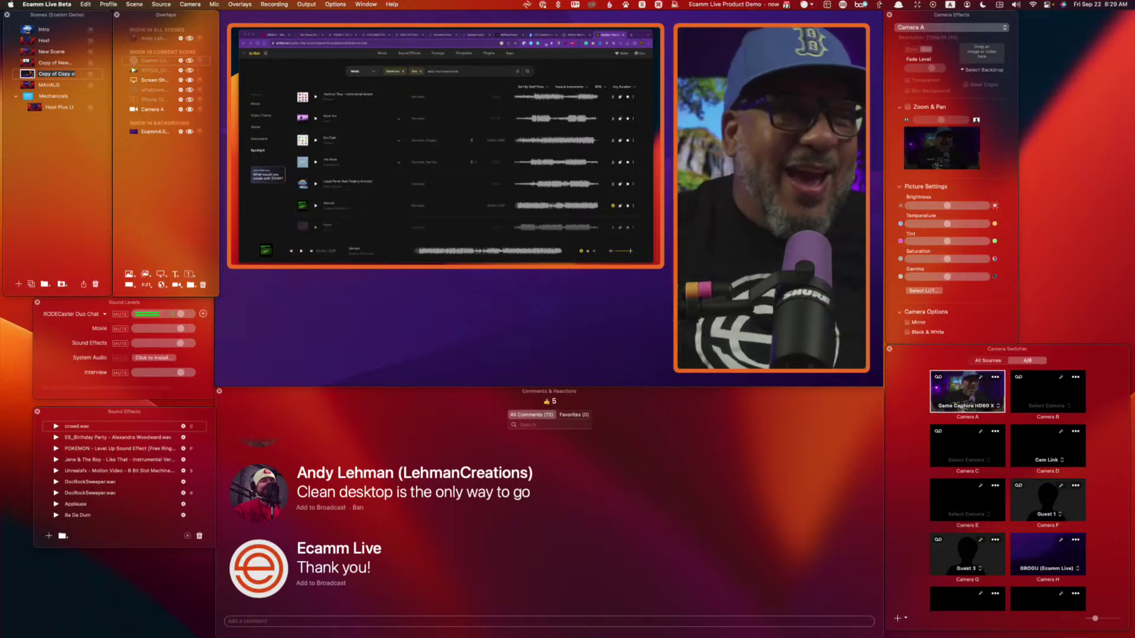
Step: Demonstrate the shared hot key by repeatedly starting and stopping the crowd sound and crowd overlay
{"action": "key", "text": "c"}
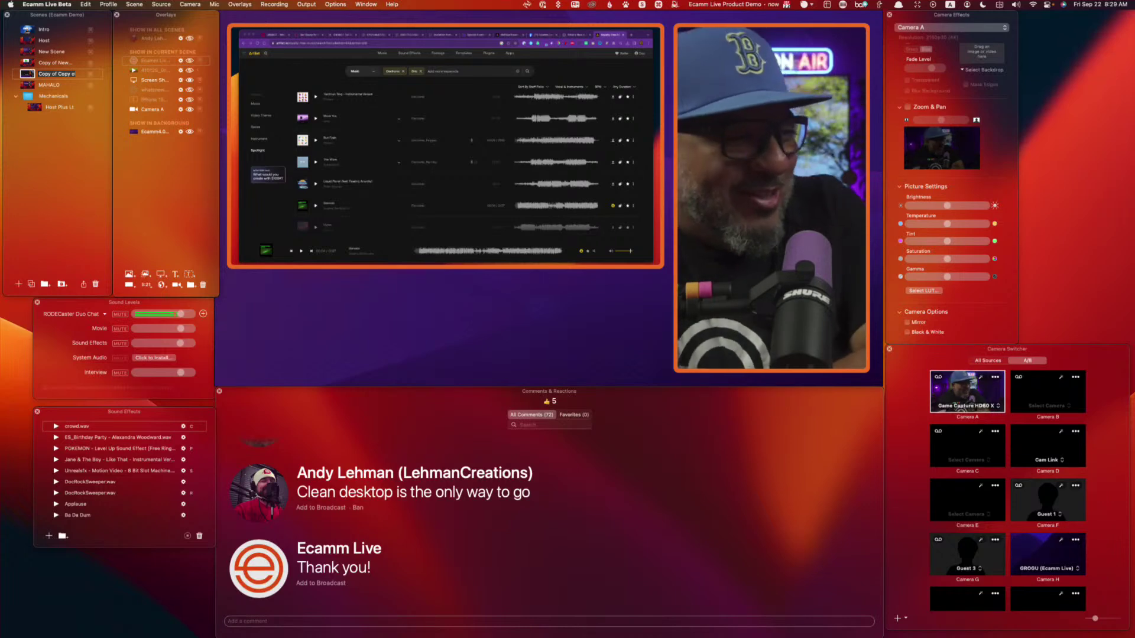
{"action": "key", "text": "c"}
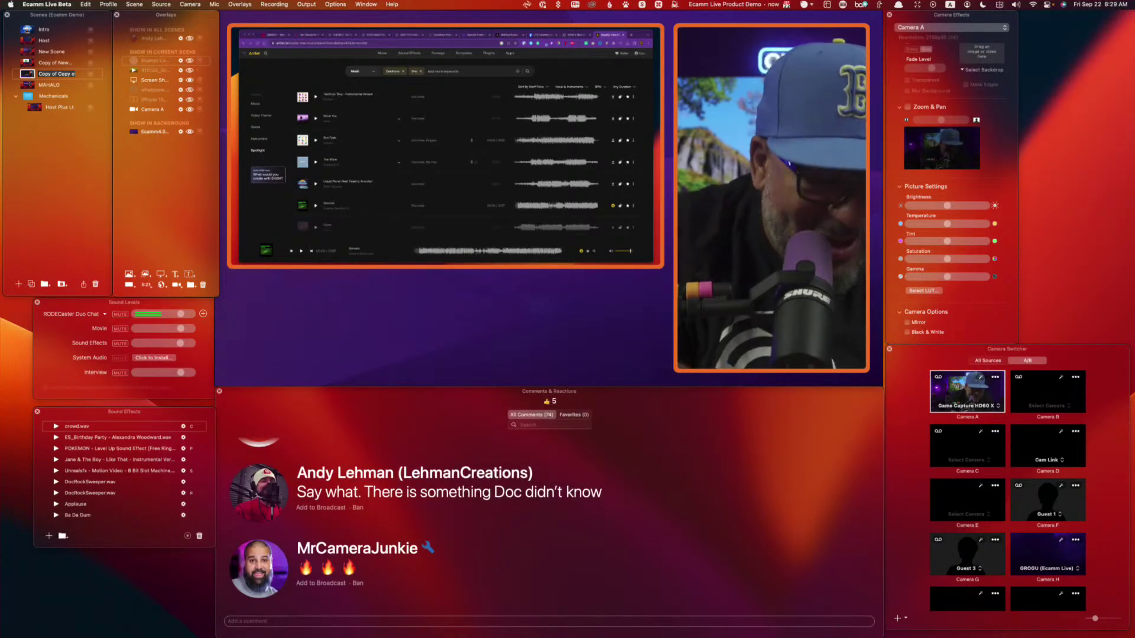
{"action": "key", "text": "c"}
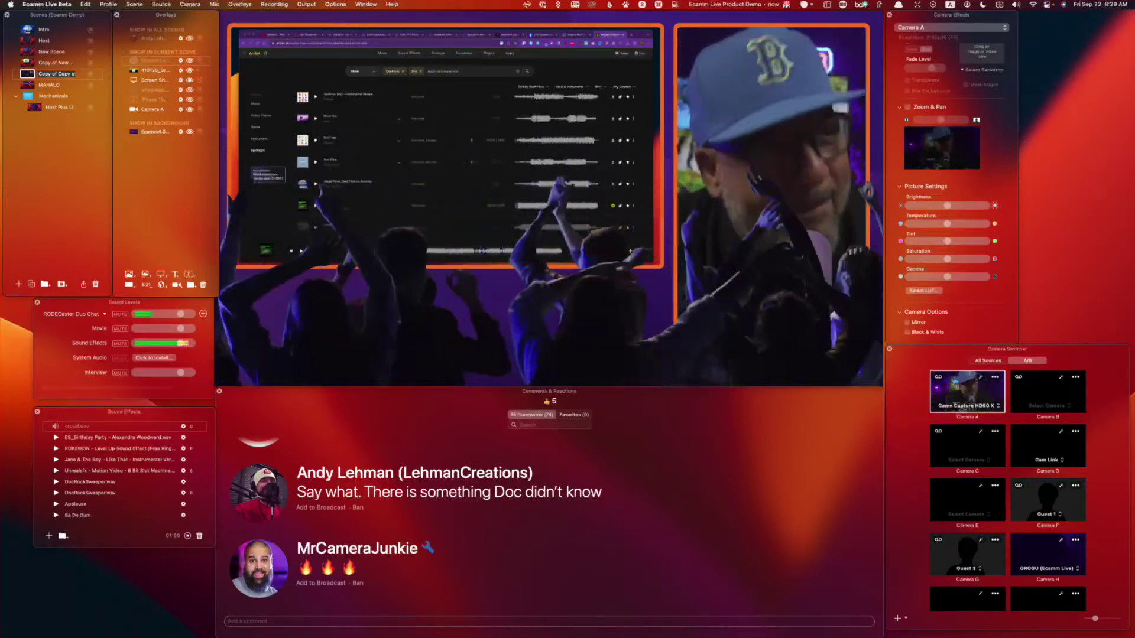
{"action": "key", "text": "c"}
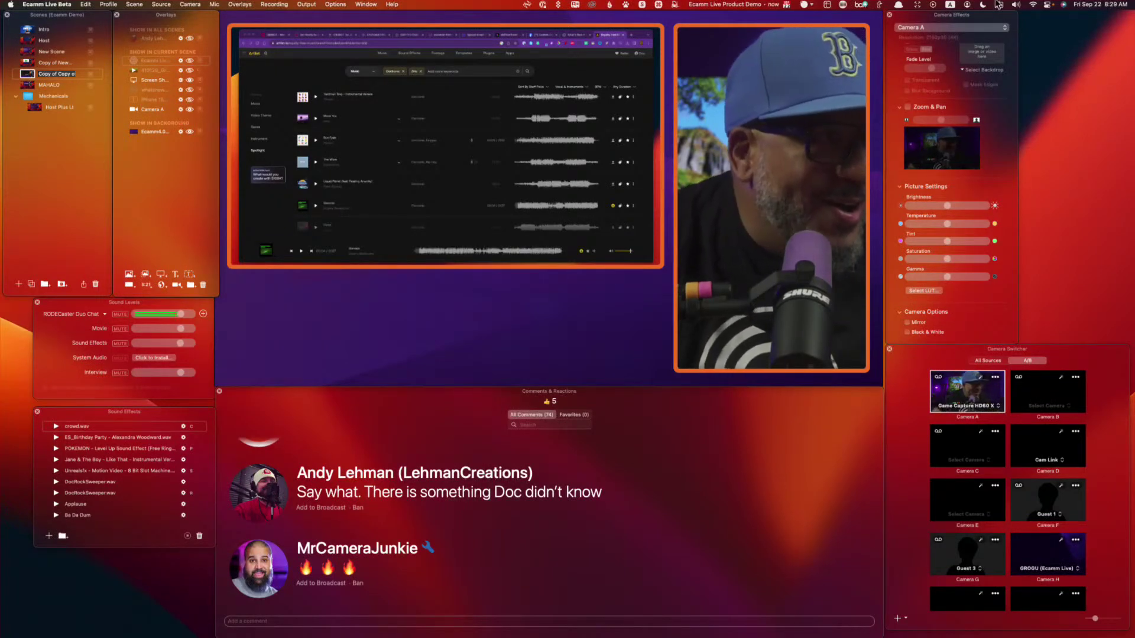
{"action": "mouse_move", "coordinate": [674, 284]}
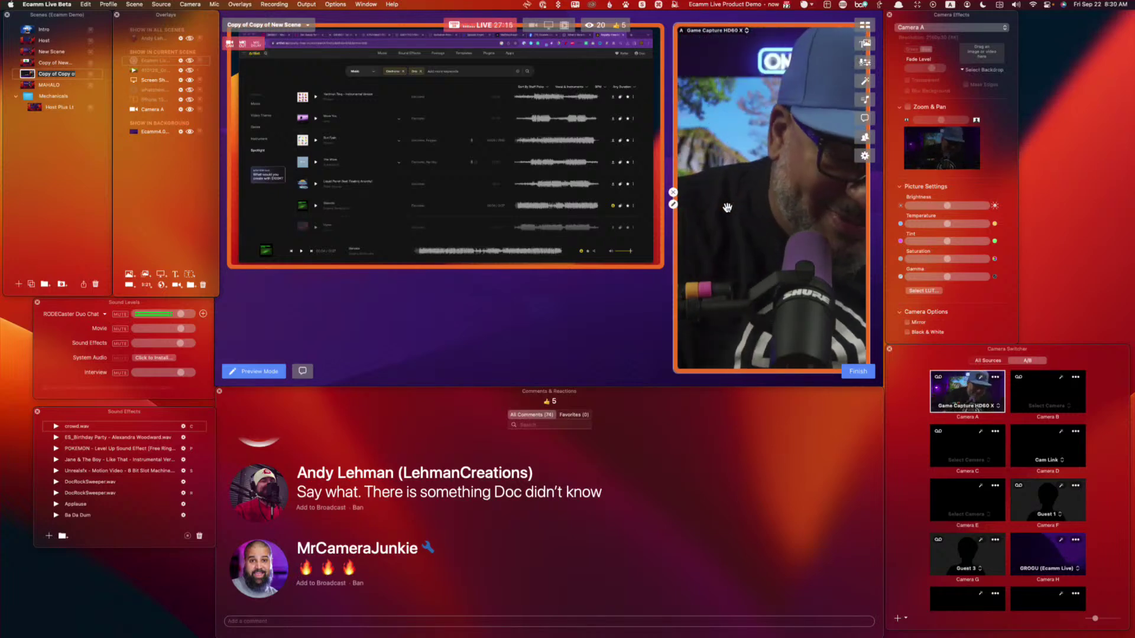
{"action": "key", "text": "c"}
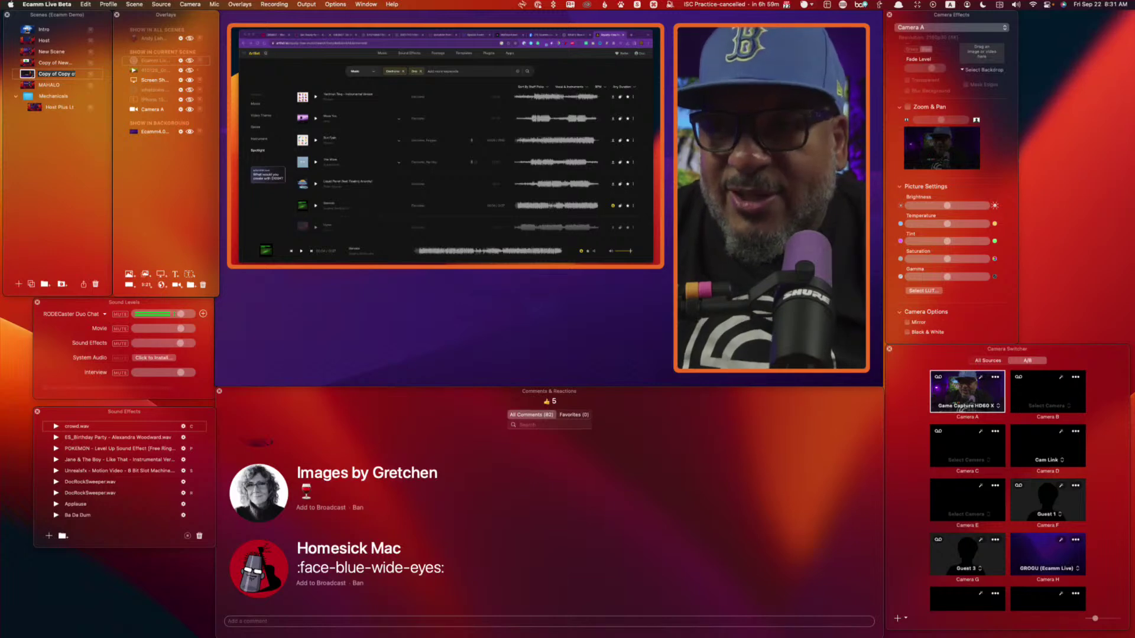
Step: Switch to the Host scene to present the New in v4.1 feature list
{"action": "mouse_move", "coordinate": [368, 136]}
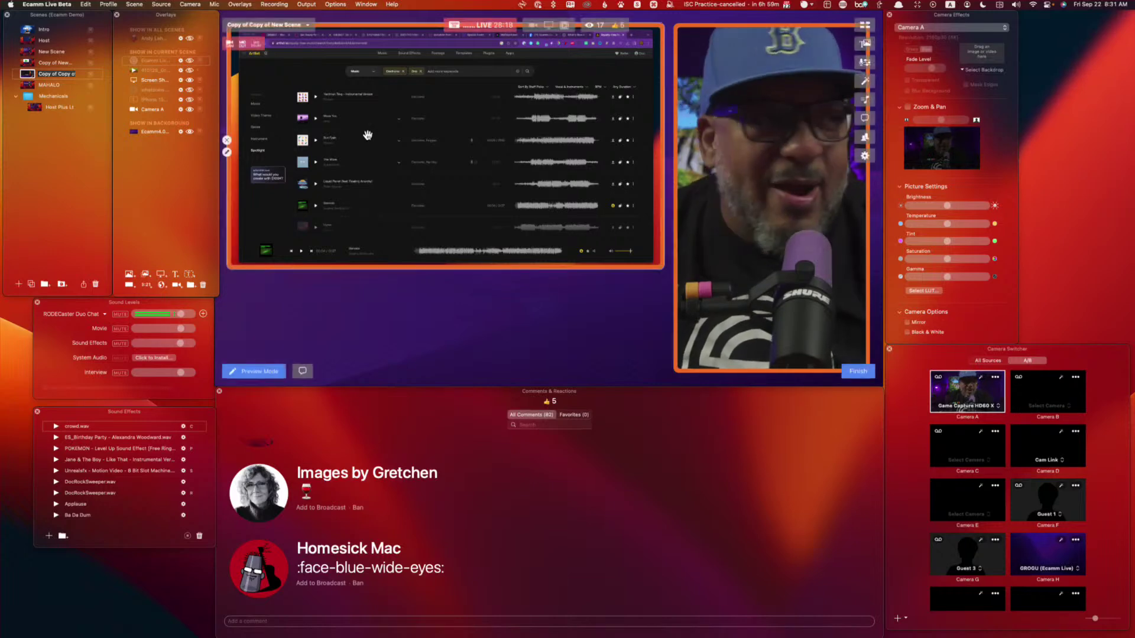
{"action": "left_click", "coordinate": [28, 52]}
{"action": "left_click", "coordinate": [28, 40]}
{"action": "mouse_move", "coordinate": [397, 72]}
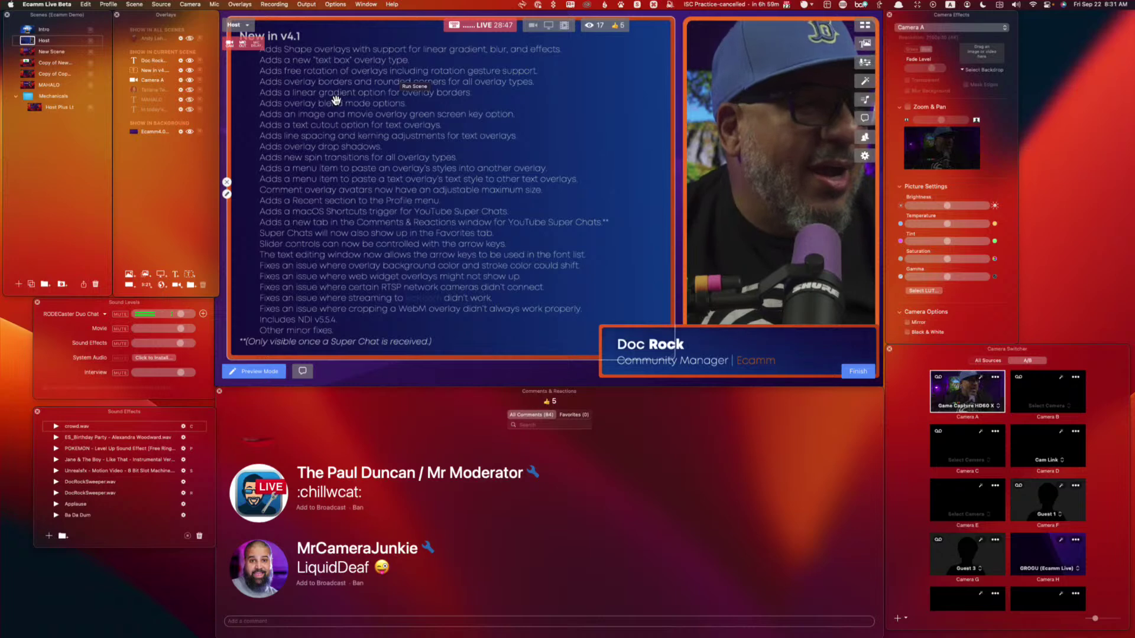
Step: Switch to the Copy of New Scene showing the What's New page and add a rectangle shape overlay over it
{"action": "left_click", "coordinate": [31, 64]}
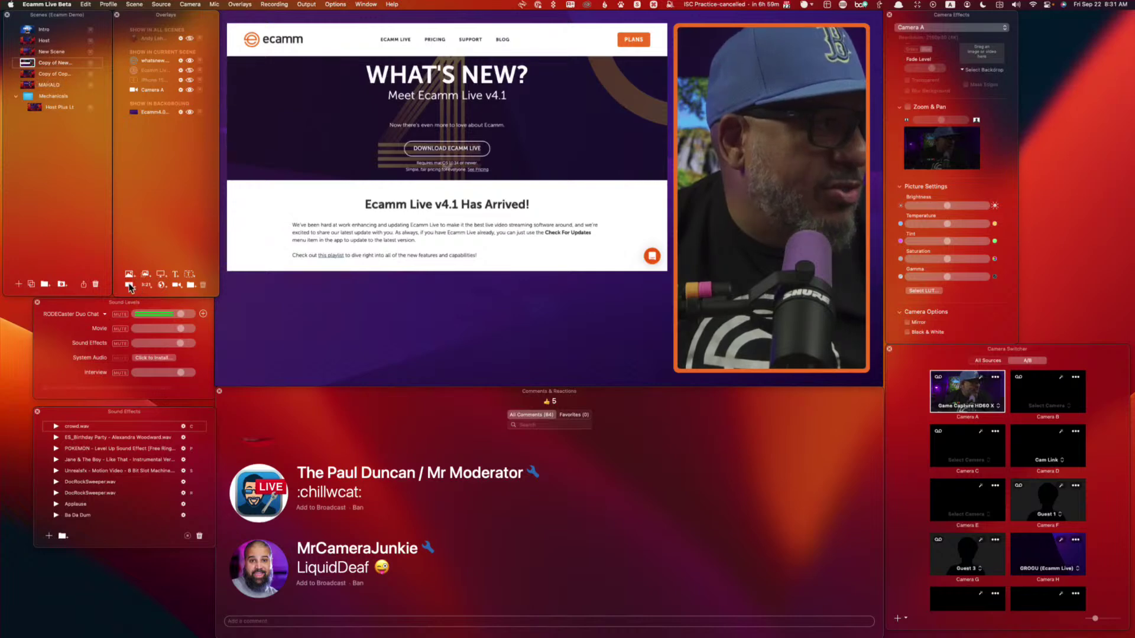
{"action": "left_click", "coordinate": [129, 287]}
{"action": "left_click_drag", "start_coordinate": [475, 289], "coordinate": [415, 274]}
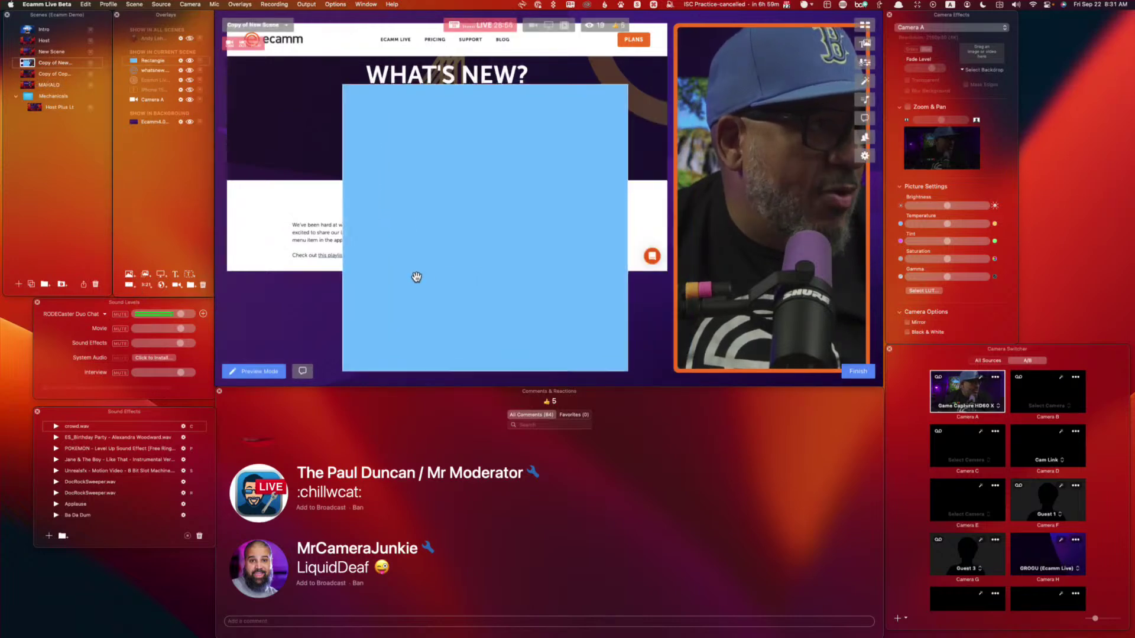
Step: Give the rectangle overlay a thick border and change the border style from Color to Gradient
{"action": "left_click", "coordinate": [343, 233]}
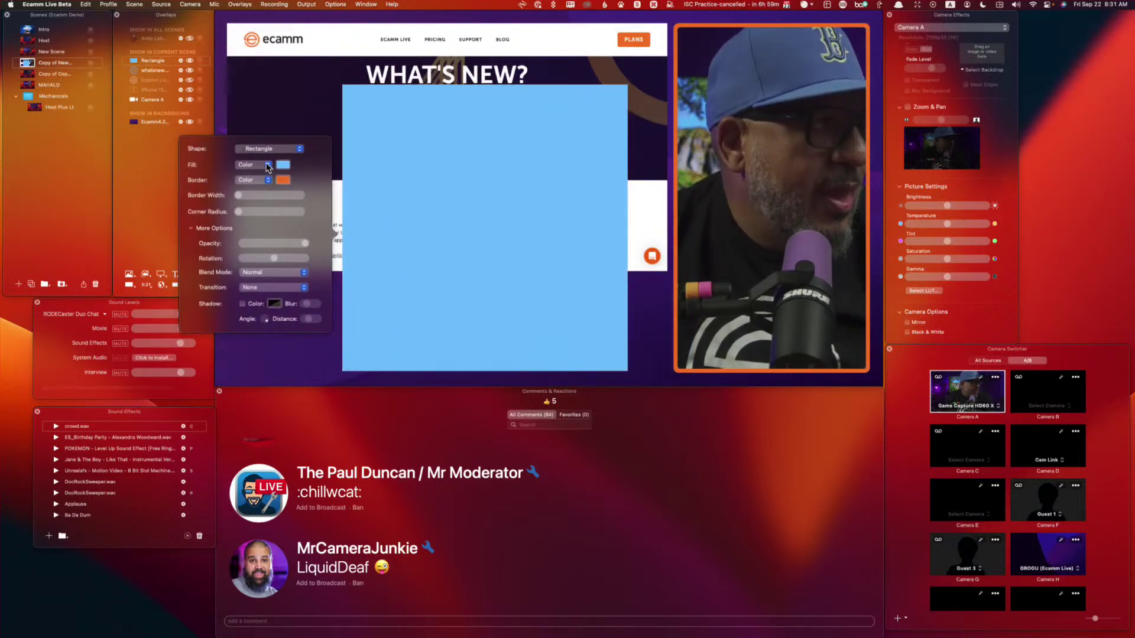
{"action": "left_click_drag", "start_coordinate": [239, 195], "coordinate": [258, 201]}
{"action": "left_click", "coordinate": [253, 180]}
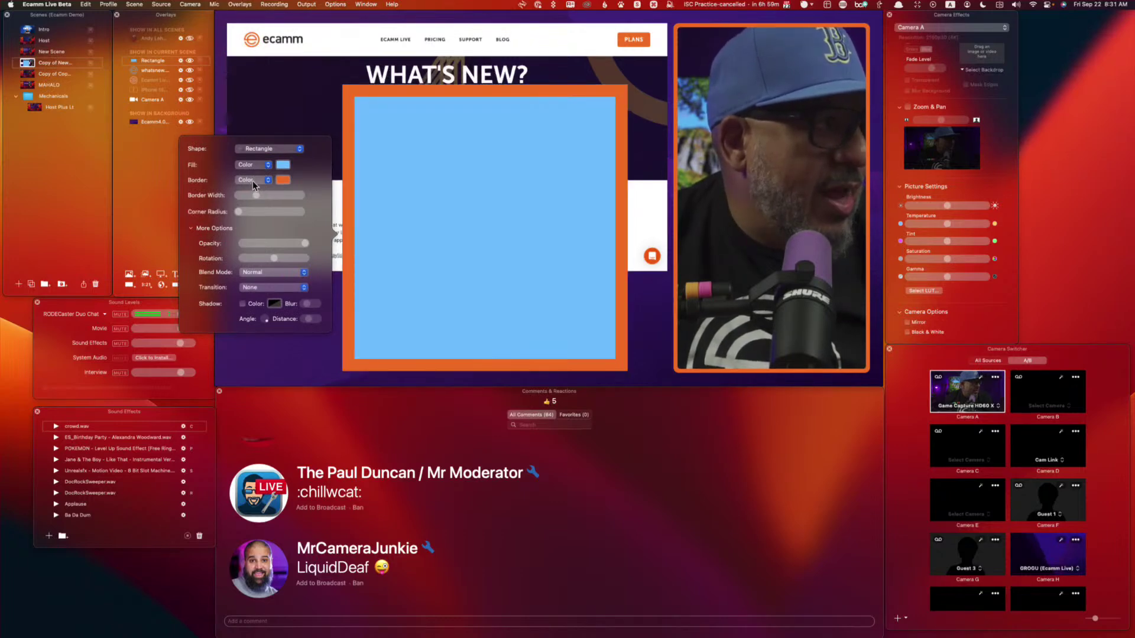
{"action": "left_click", "coordinate": [259, 190]}
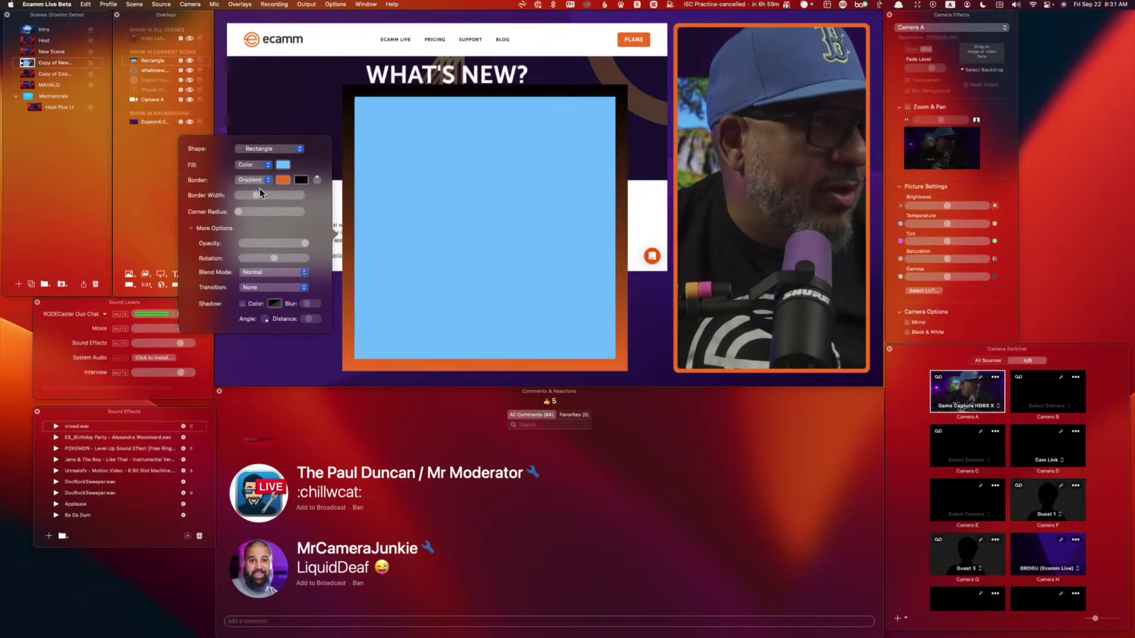
Step: Set the second colour of the rectangle's border gradient, trying Cantaloupe first and settling on Blueberry
{"action": "left_click", "coordinate": [301, 179]}
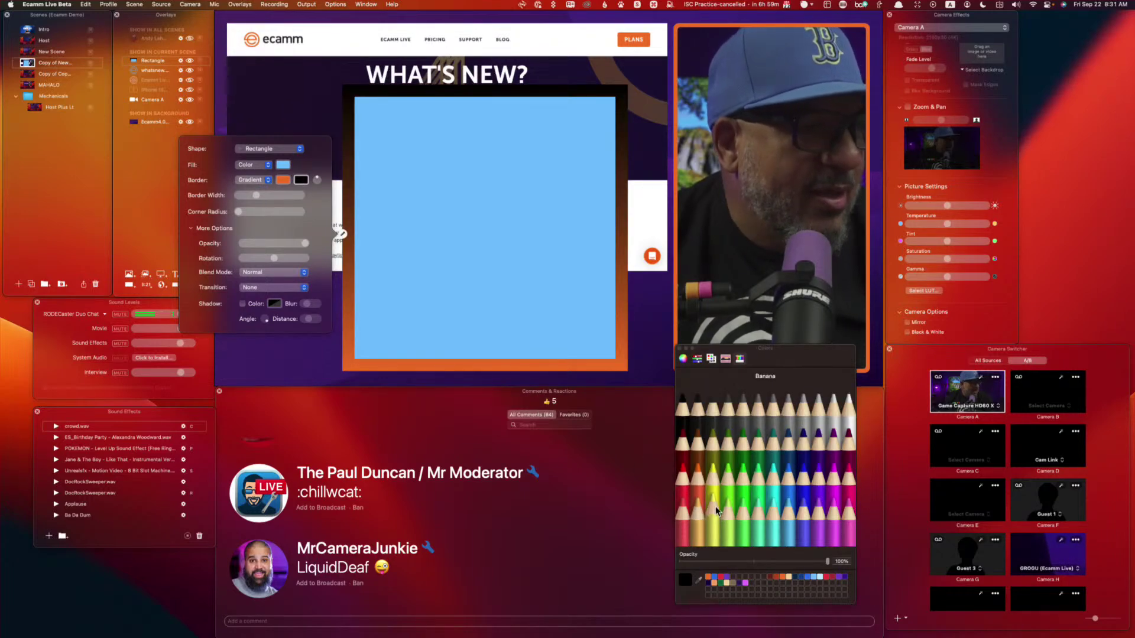
{"action": "left_click", "coordinate": [700, 505]}
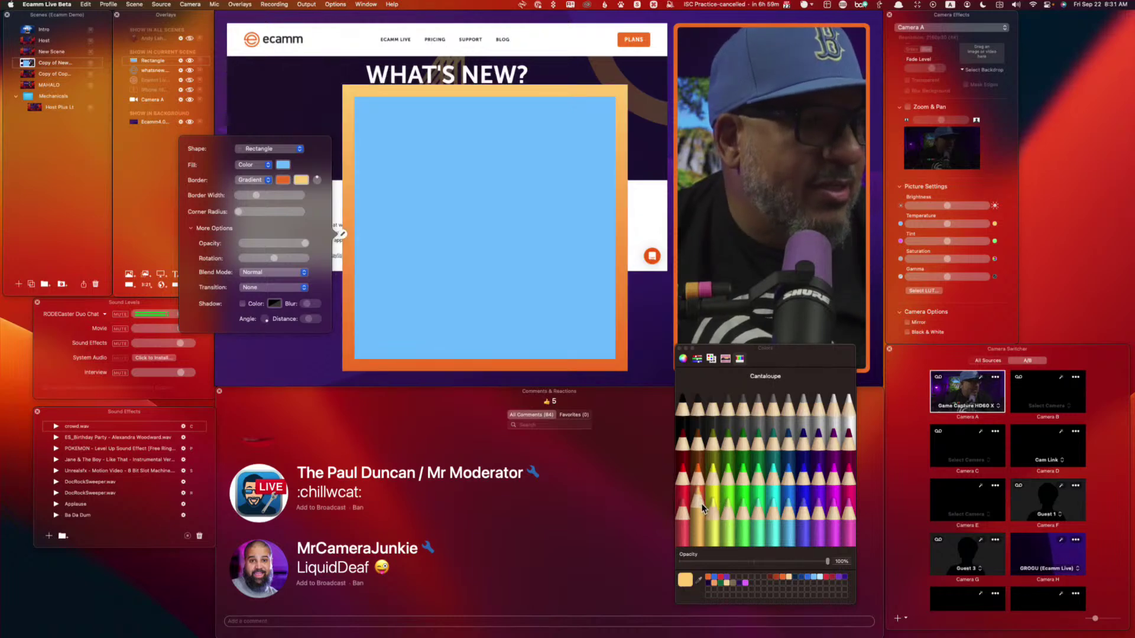
{"action": "left_click", "coordinate": [808, 472]}
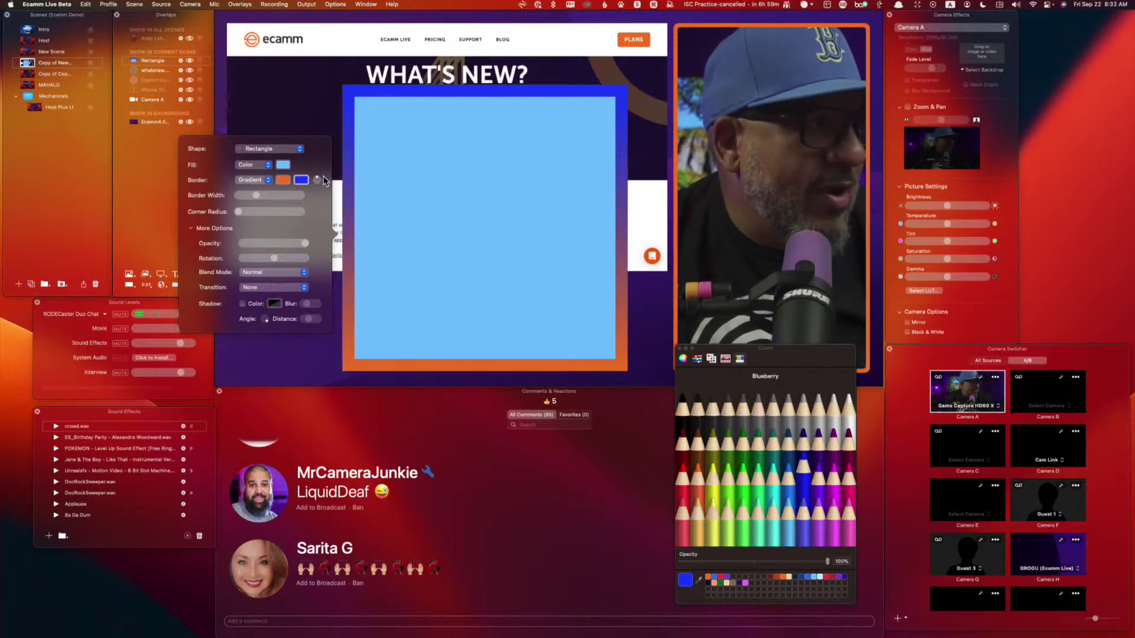
Step: Rotate the rectangle's border gradient to run from orange at the lower-left corner to blue at the upper right, moving the colour picker aside
{"action": "left_click_drag", "start_coordinate": [318, 180], "coordinate": [321, 180]}
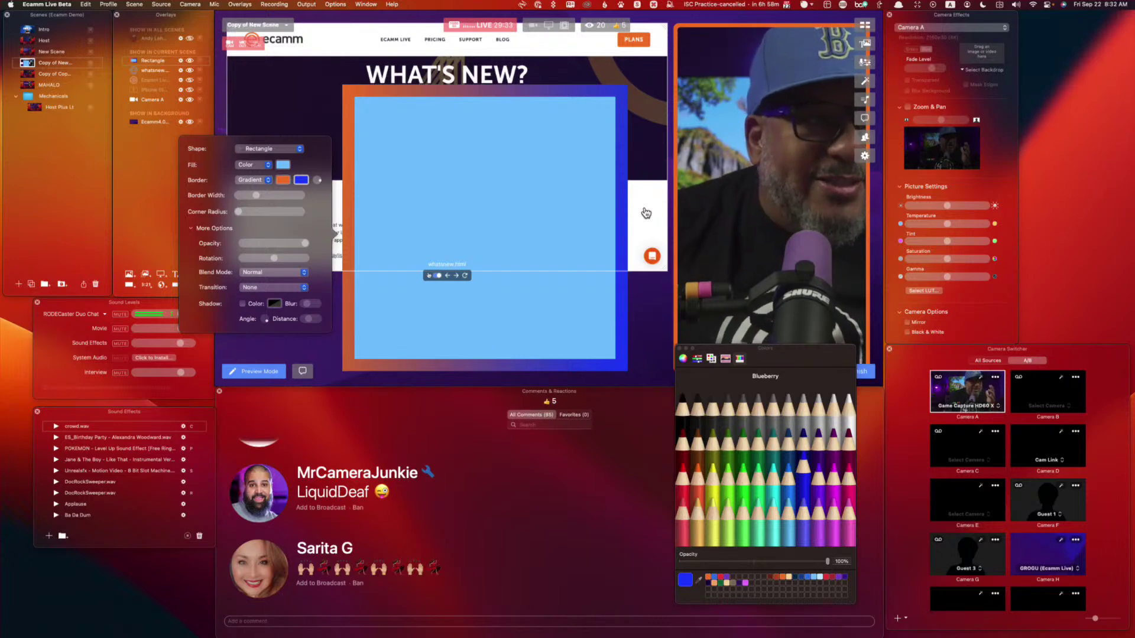
{"action": "left_click_drag", "start_coordinate": [745, 352], "coordinate": [1021, 321]}
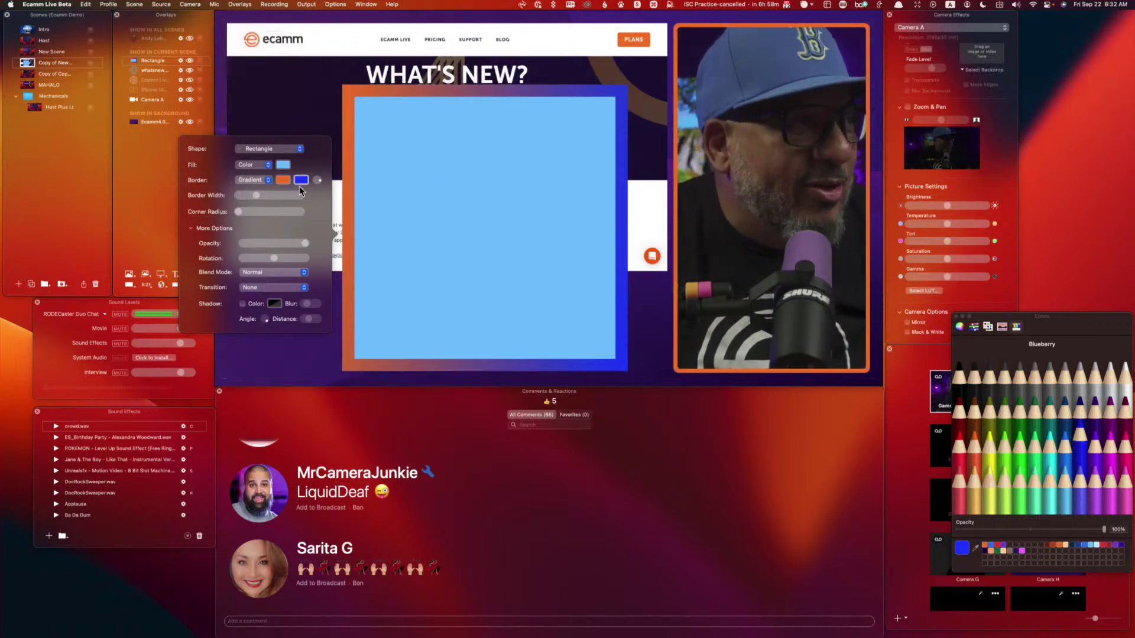
{"action": "left_click_drag", "start_coordinate": [321, 179], "coordinate": [324, 178]}
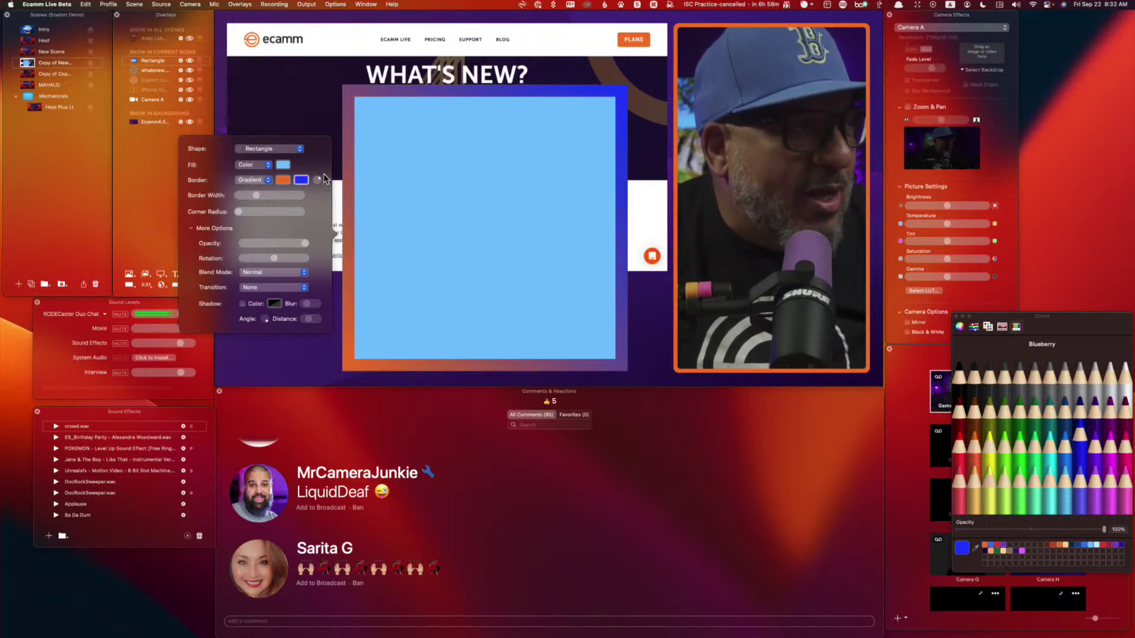
Step: Duplicate the rectangle beside the original and rotate the copy's border gradient so blue falls on its left side
{"action": "left_click", "coordinate": [558, 236], "text": "alt"}
{"action": "left_click_drag", "start_coordinate": [558, 236], "coordinate": [668, 243]}
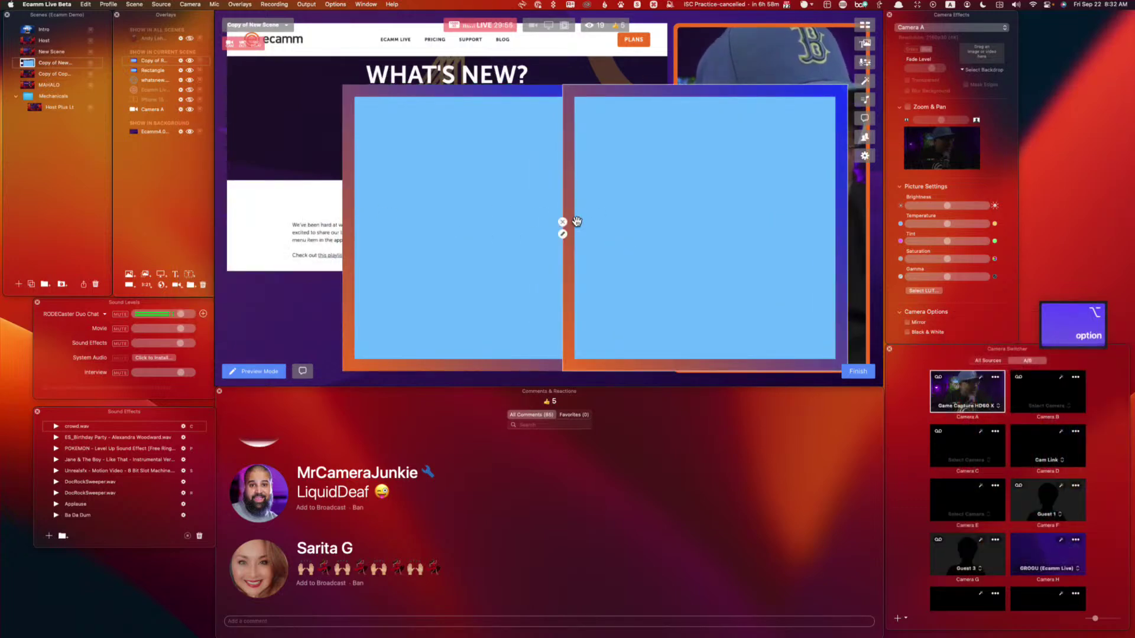
{"action": "left_click", "coordinate": [563, 234]}
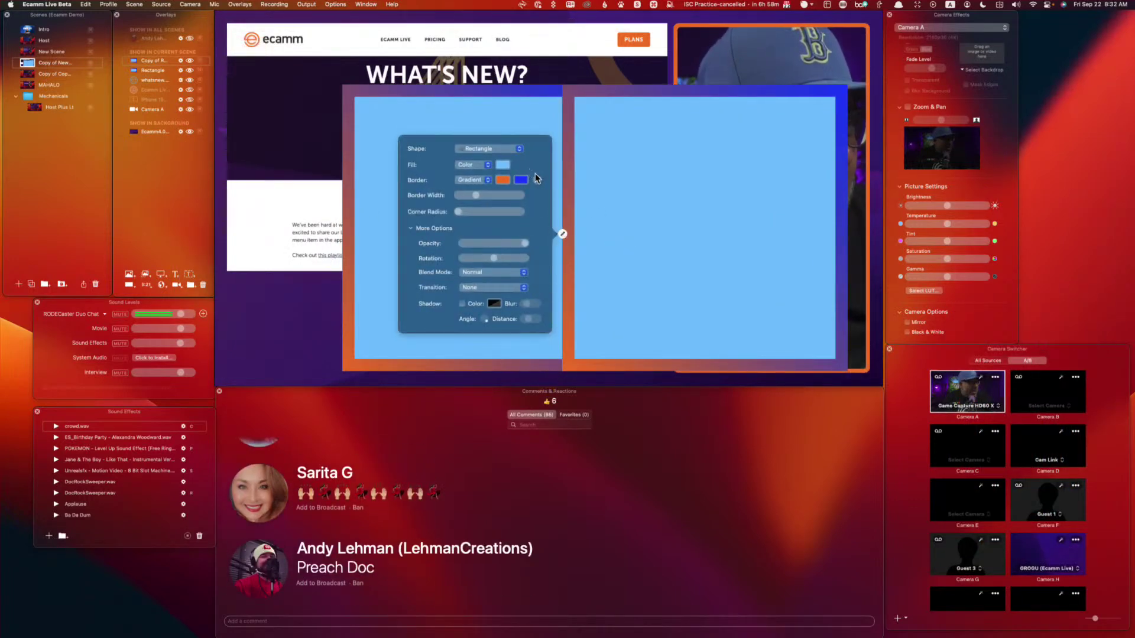
{"action": "left_click_drag", "start_coordinate": [538, 177], "coordinate": [532, 180]}
Step: Separate the two rectangles, placing the copy at the upper right and the original at the lower left of the scene
{"action": "left_click_drag", "start_coordinate": [591, 206], "coordinate": [684, 182]}
{"action": "left_click", "coordinate": [484, 231]}
{"action": "left_click_drag", "start_coordinate": [484, 231], "coordinate": [438, 243]}
{"action": "left_click_drag", "start_coordinate": [629, 213], "coordinate": [632, 190]}
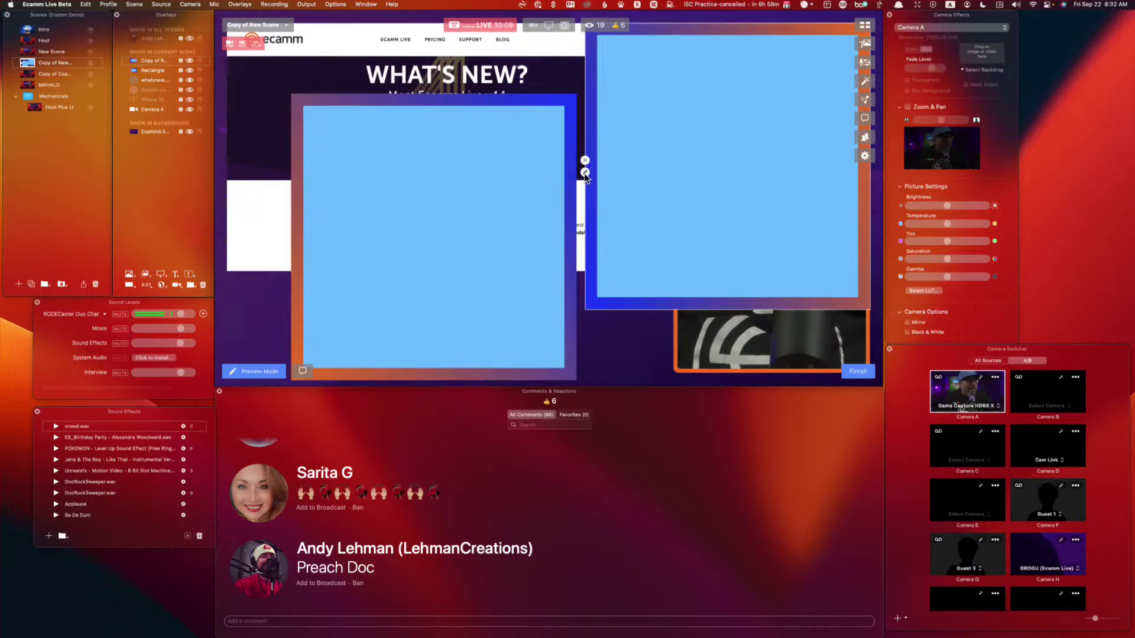
Step: Rotate the copied rectangle's border gradient so orange sits at the upper-left corner and blue at the lower right
{"action": "left_click", "coordinate": [585, 173]}
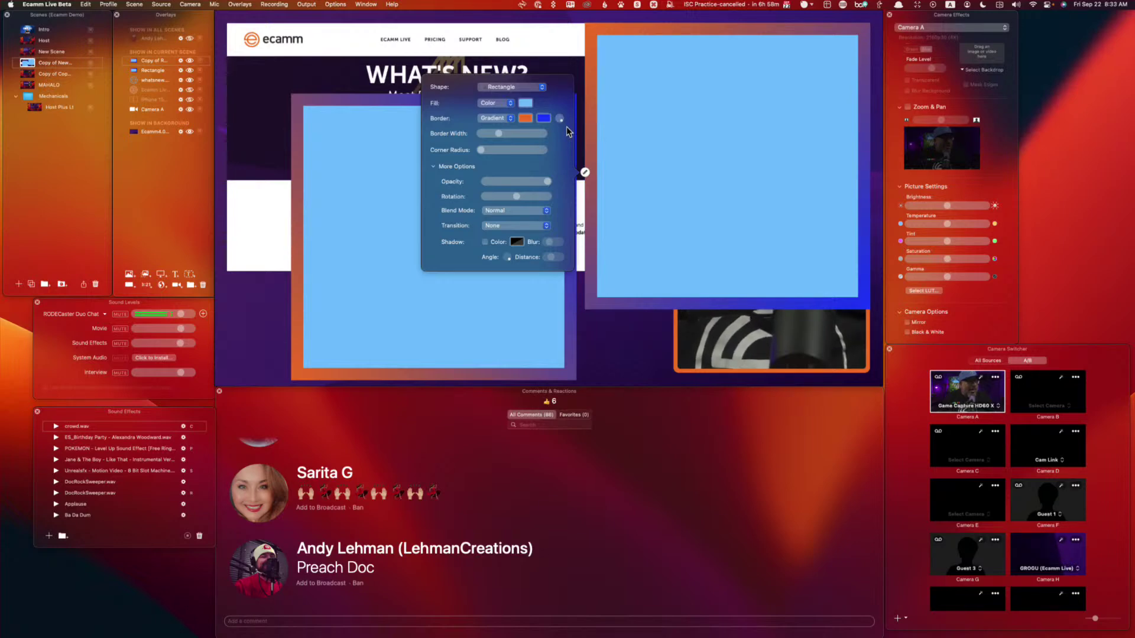
{"action": "mouse_move", "coordinate": [566, 126]}
{"action": "left_mouse_down"}
{"action": "mouse_move", "coordinate": [544, 123]}
{"action": "mouse_move", "coordinate": [549, 114]}
{"action": "mouse_move", "coordinate": [566, 131]}
{"action": "mouse_move", "coordinate": [572, 122]}
{"action": "left_mouse_up"}
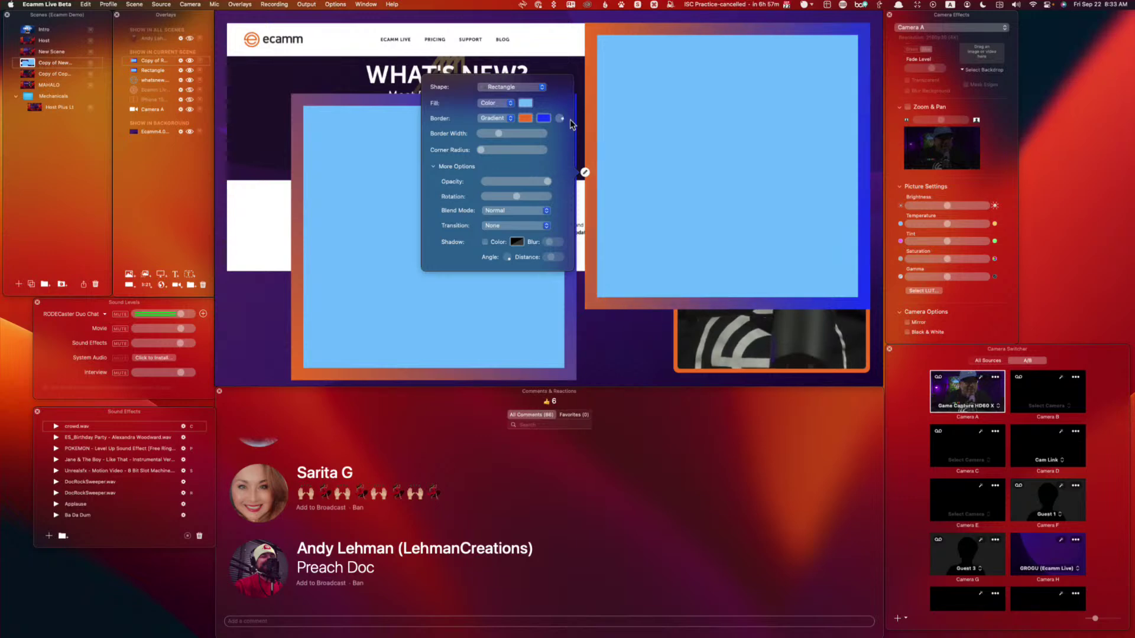
{"action": "left_click_drag", "start_coordinate": [570, 119], "coordinate": [573, 148]}
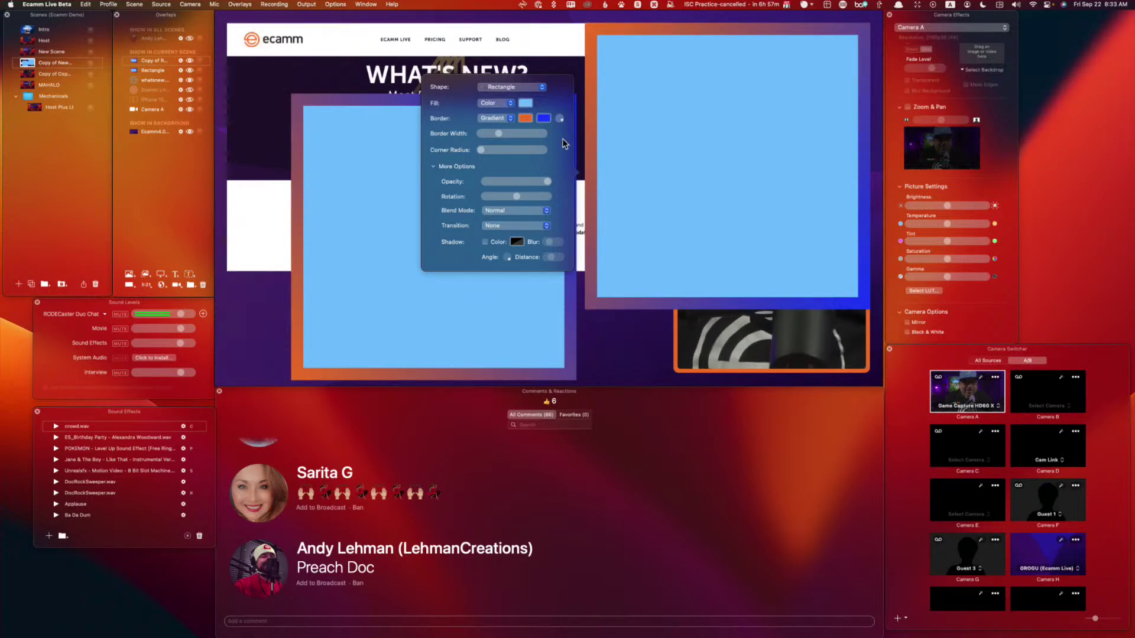
{"action": "mouse_move", "coordinate": [562, 121]}
{"action": "left_mouse_down"}
{"action": "mouse_move", "coordinate": [548, 119]}
{"action": "mouse_move", "coordinate": [577, 136]}
{"action": "left_mouse_up"}
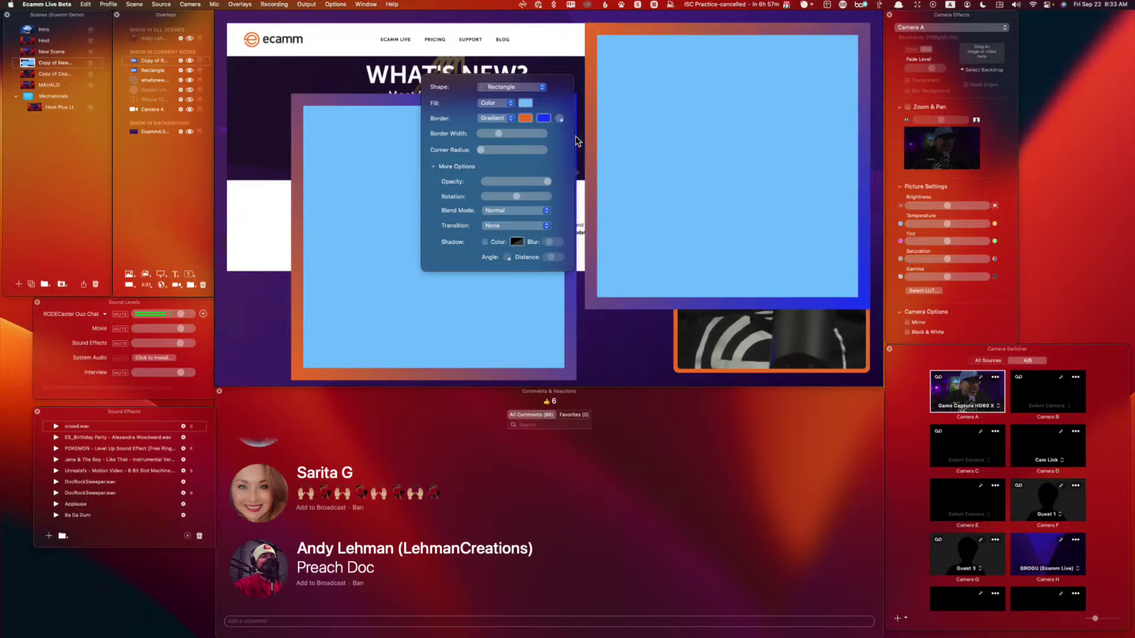
Step: Rotate the upper-right rectangle's border gradient so orange sits at the lower-left corner and blue at the upper right
{"action": "left_click_drag", "start_coordinate": [578, 140], "coordinate": [592, 117]}
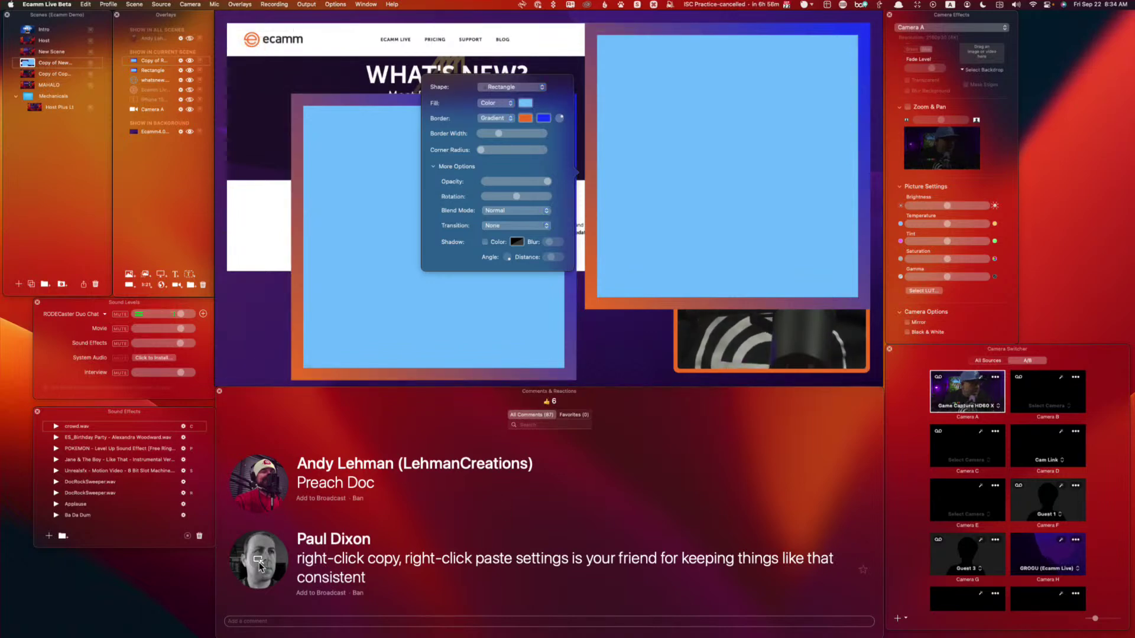
Step: Show the viewer comment about copying and pasting settings on the broadcast, then take it off again
{"action": "left_click", "coordinate": [259, 563]}
{"action": "mouse_move", "coordinate": [426, 354]}
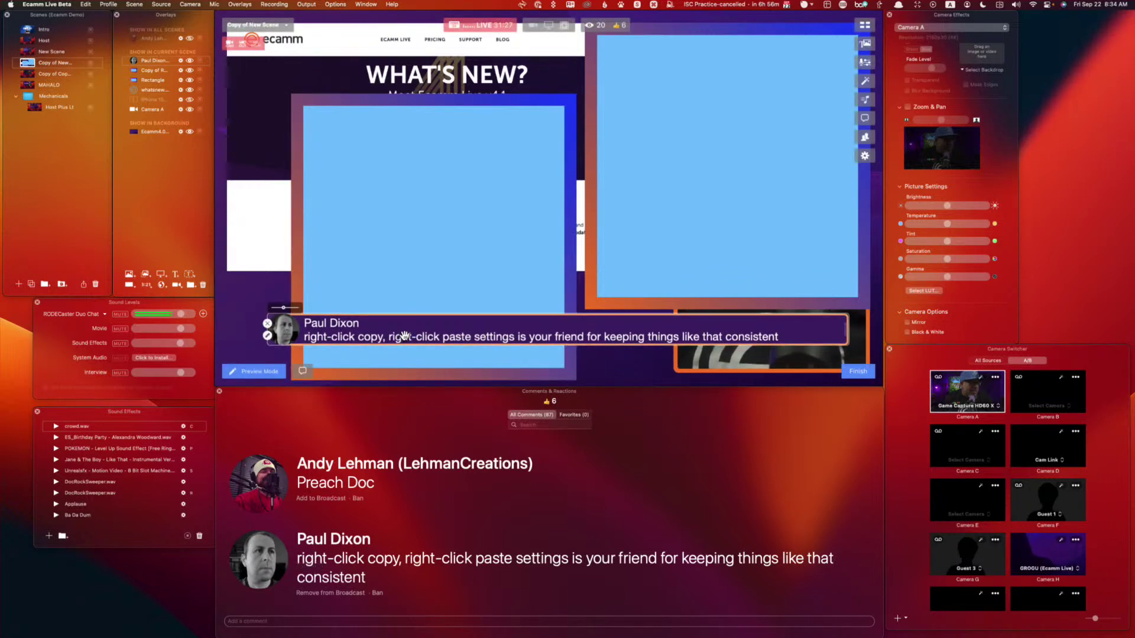
{"action": "left_click", "coordinate": [585, 173]}
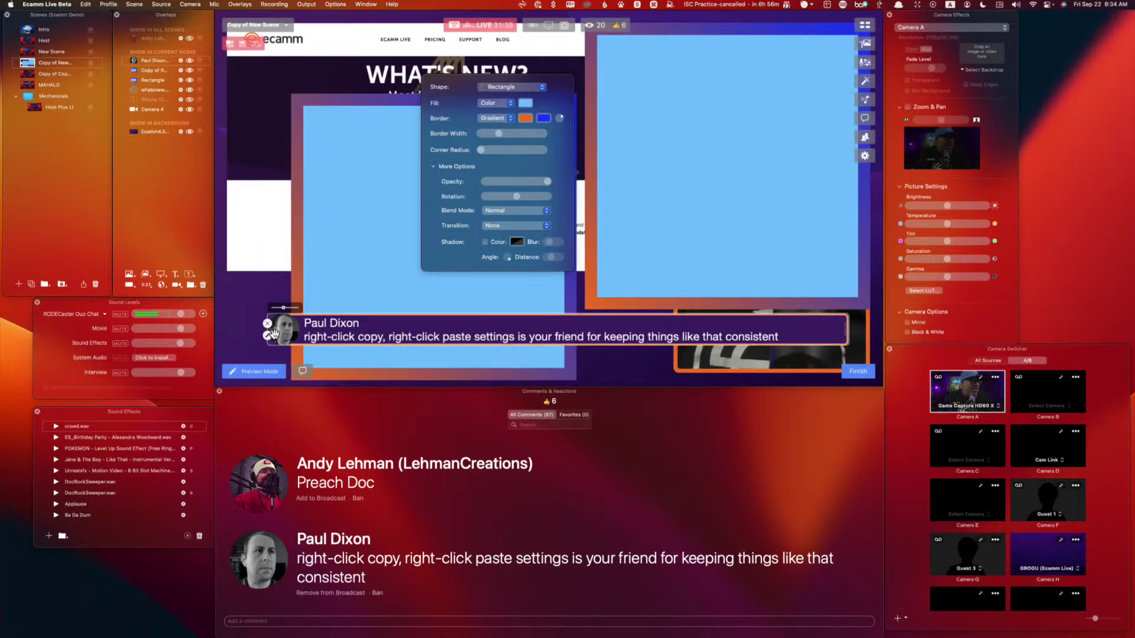
{"action": "left_click", "coordinate": [268, 323]}
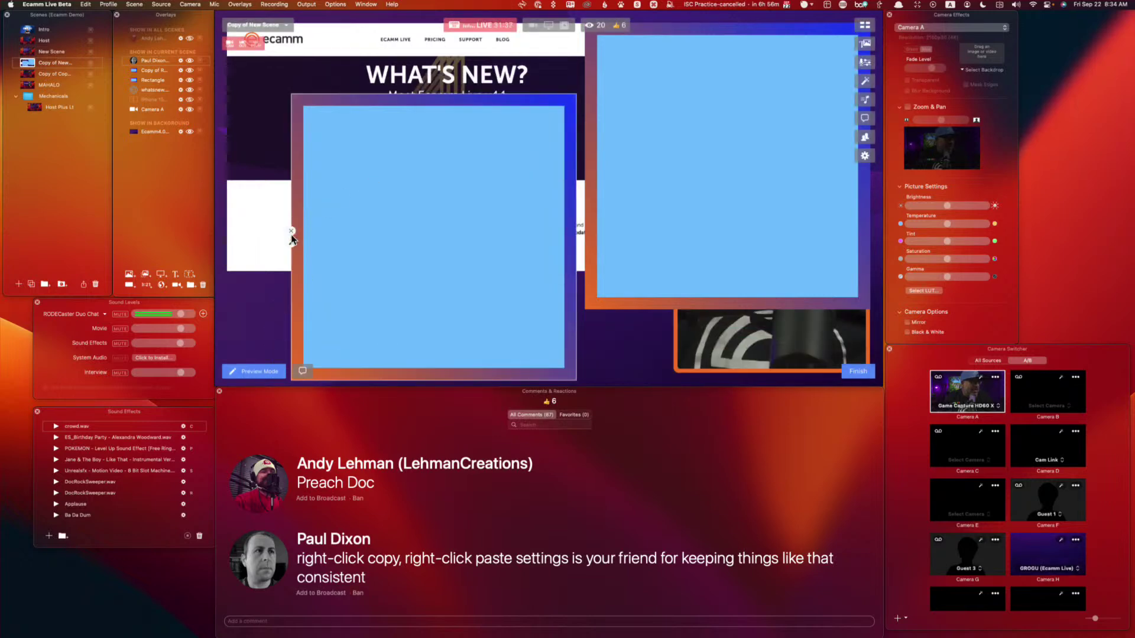
Step: Copy the upper-right rectangle, paste it into the same scene, and place one of the two at the lower left
{"action": "right_click", "coordinate": [704, 202]}
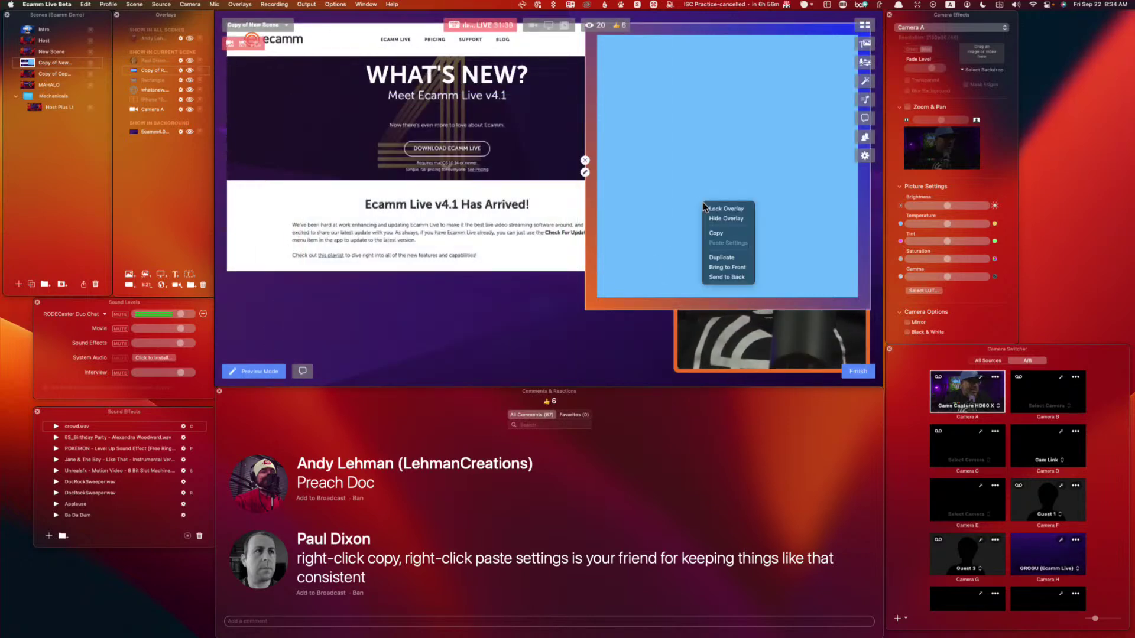
{"action": "left_click", "coordinate": [716, 234]}
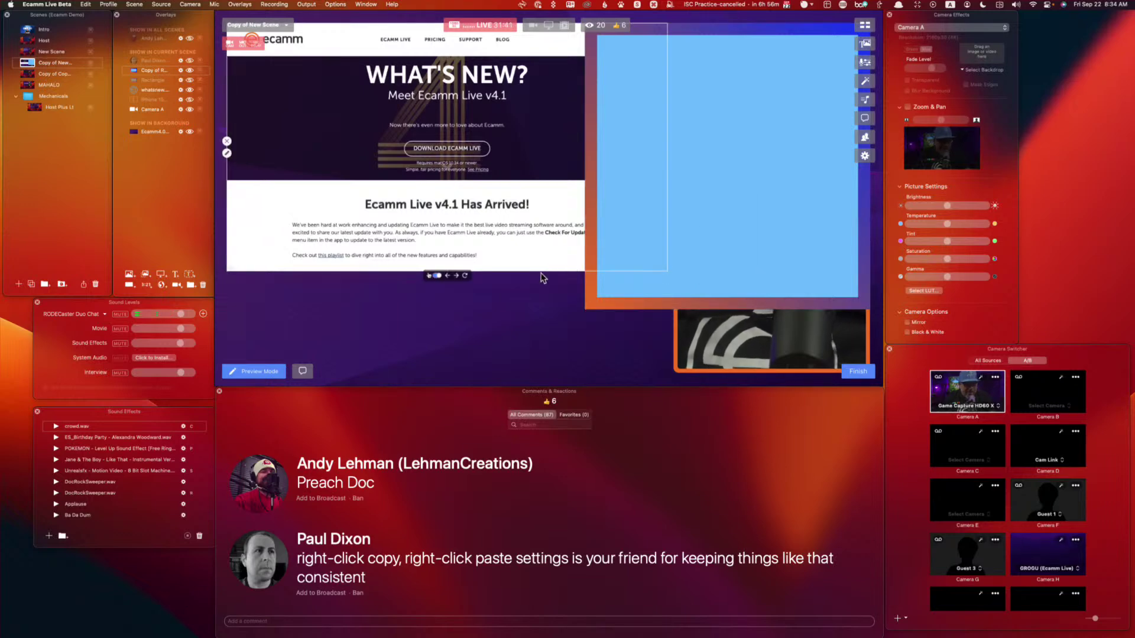
{"action": "key", "text": "super+v"}
{"action": "left_click_drag", "start_coordinate": [721, 262], "coordinate": [334, 279]}
{"action": "key", "text": "super+v"}
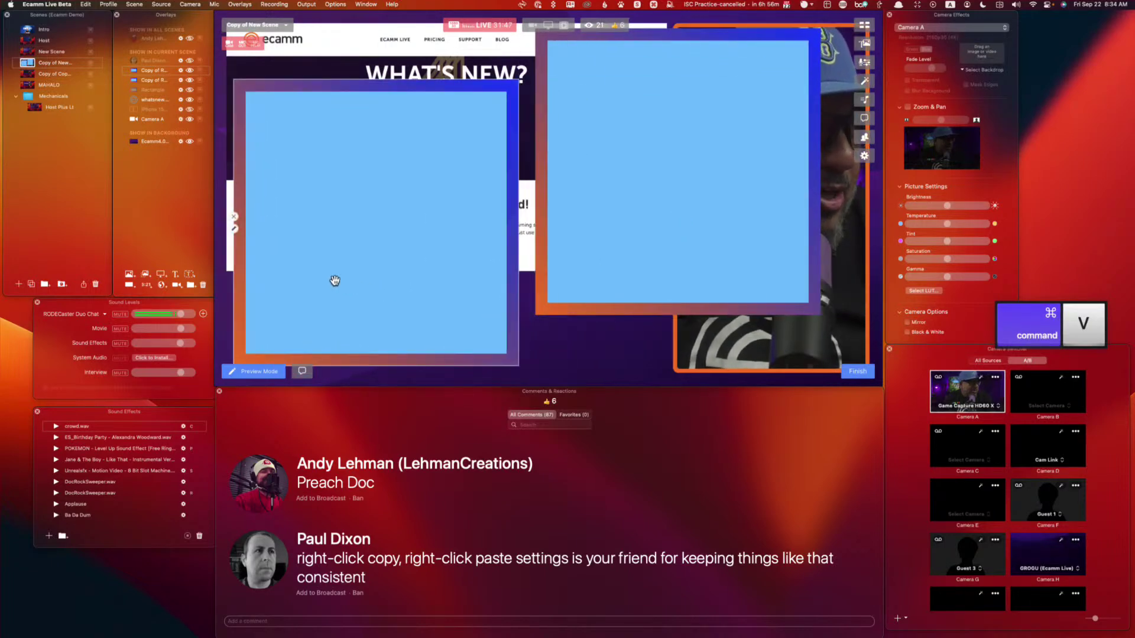
Step: Try pasting the copied rectangle into the Copy of Copy of New Scene scene, then undo
{"action": "left_click", "coordinate": [32, 75]}
{"action": "key", "text": "super+v"}
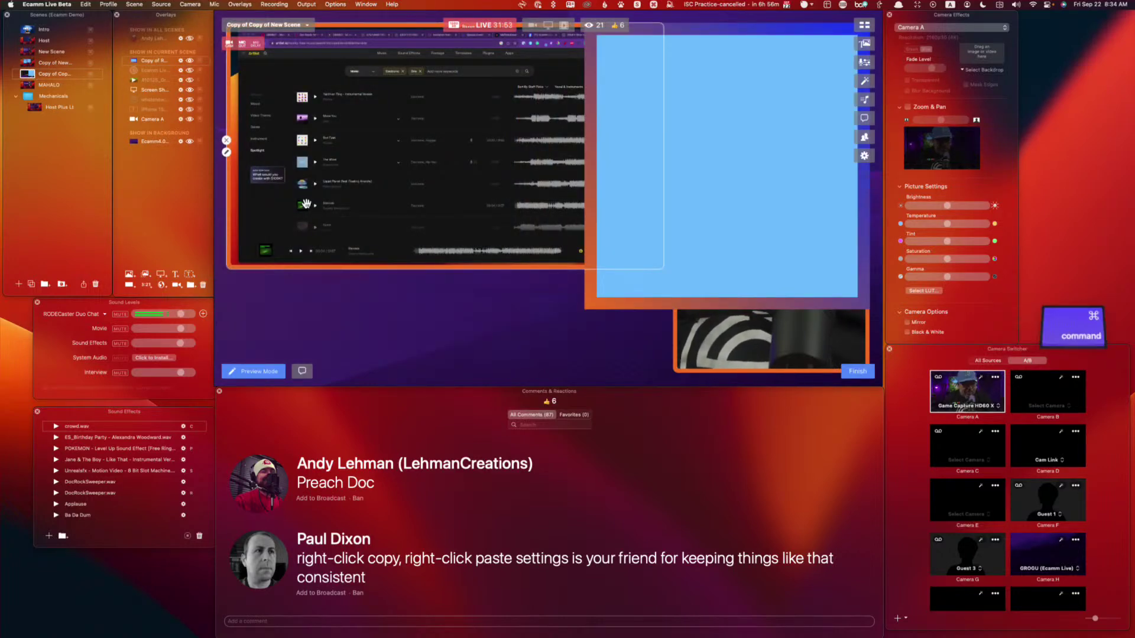
{"action": "key", "text": "super+z"}
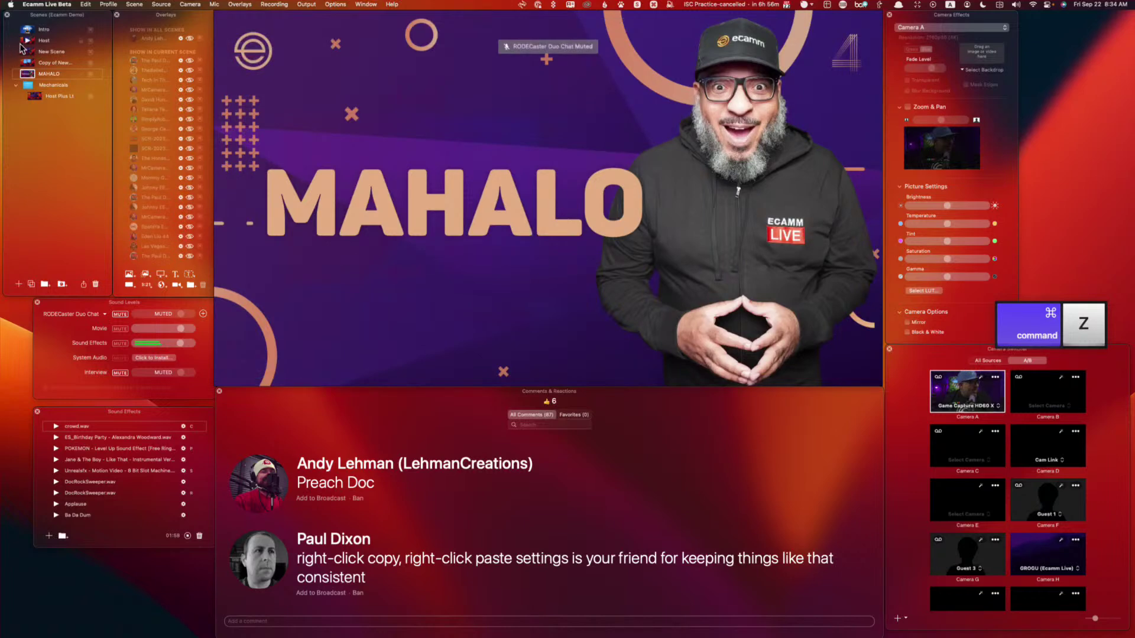
Step: Return to the Copy of New Scene scene and hide both rectangle overlays
{"action": "left_click", "coordinate": [27, 41]}
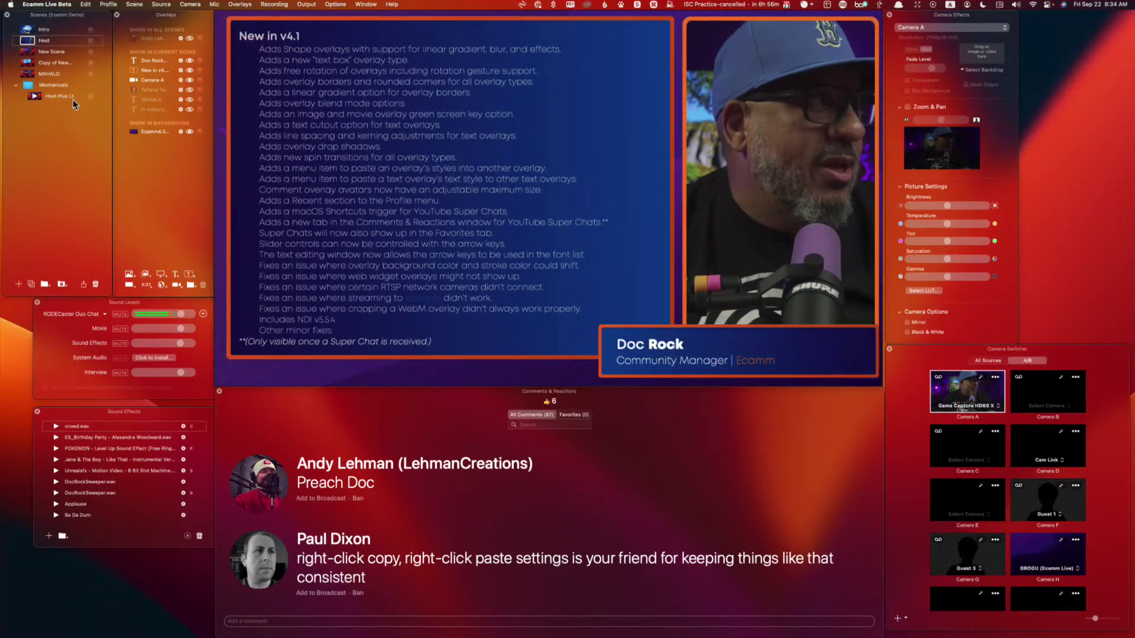
{"action": "left_click", "coordinate": [26, 64]}
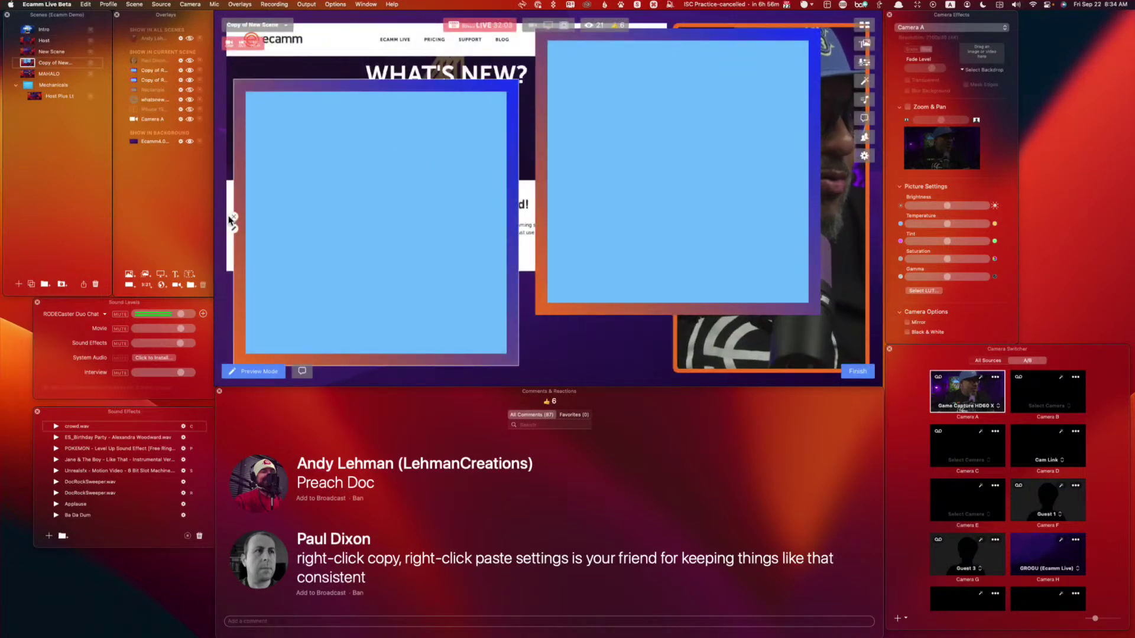
{"action": "left_click", "coordinate": [234, 217]}
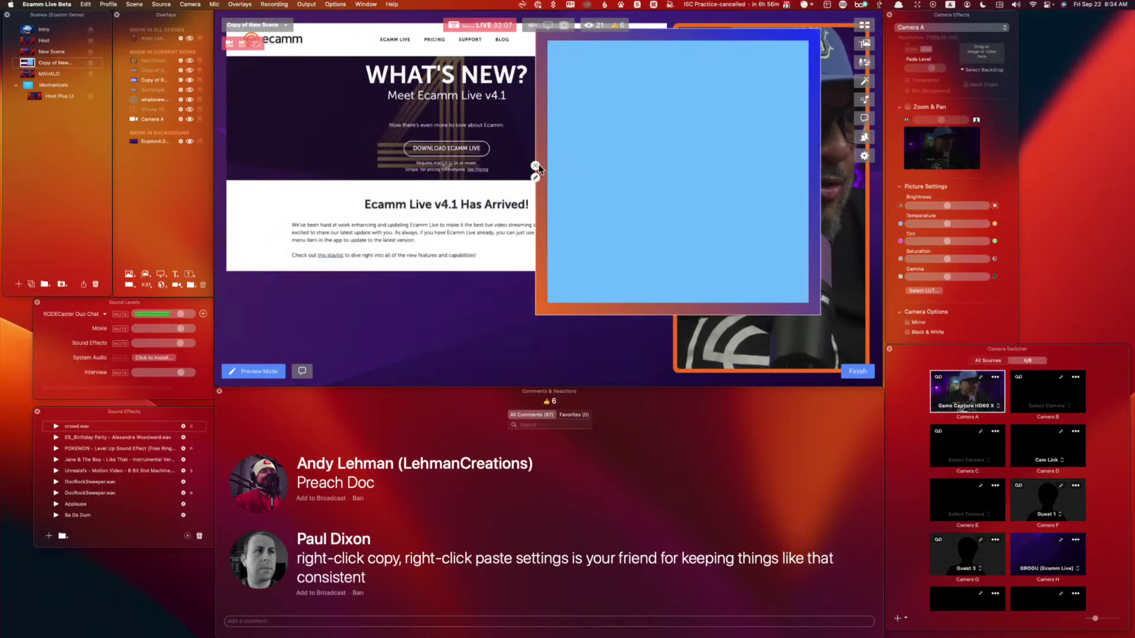
{"action": "left_click", "coordinate": [536, 166]}
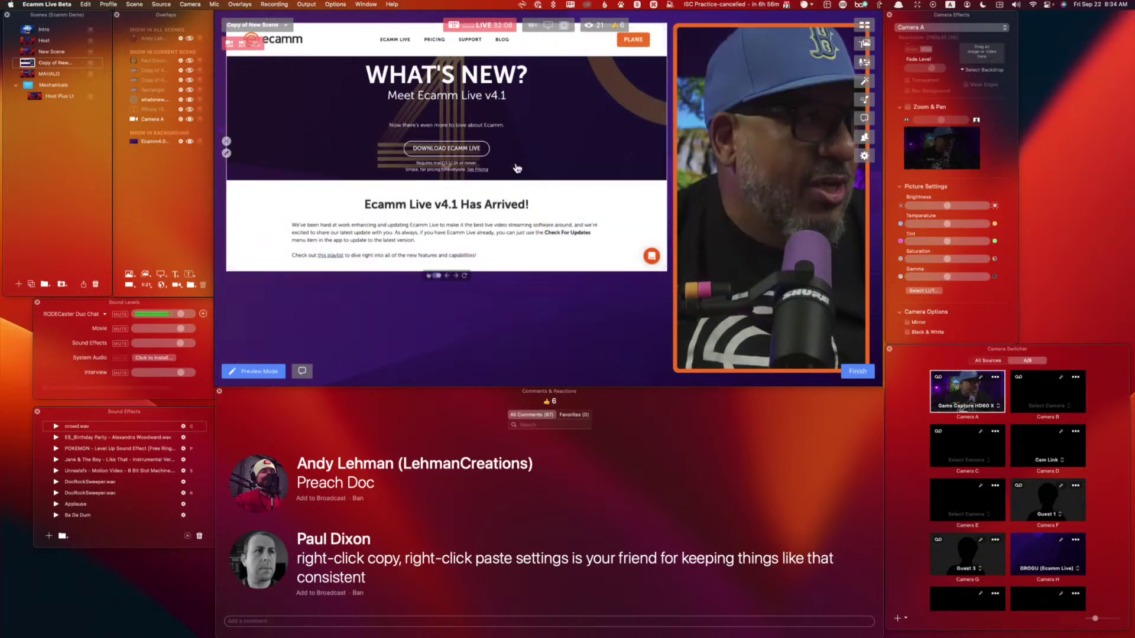
Step: Visit the Host scene, undo the last change from Copy of New Scene, then redo it and reopen that scene
{"action": "left_click", "coordinate": [29, 42]}
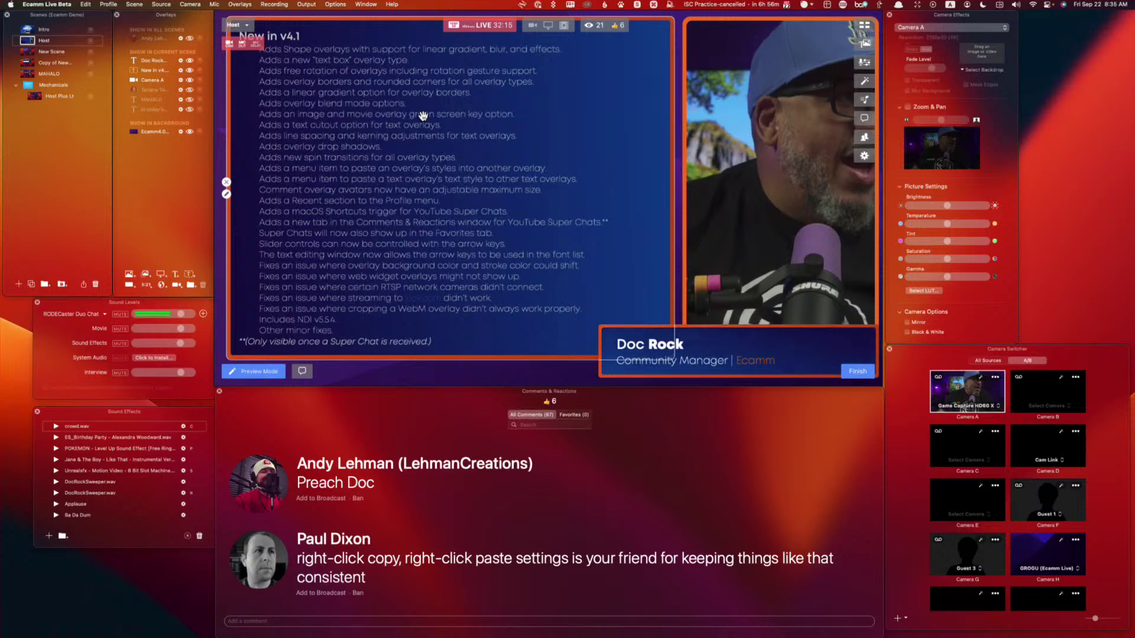
{"action": "left_click", "coordinate": [26, 63]}
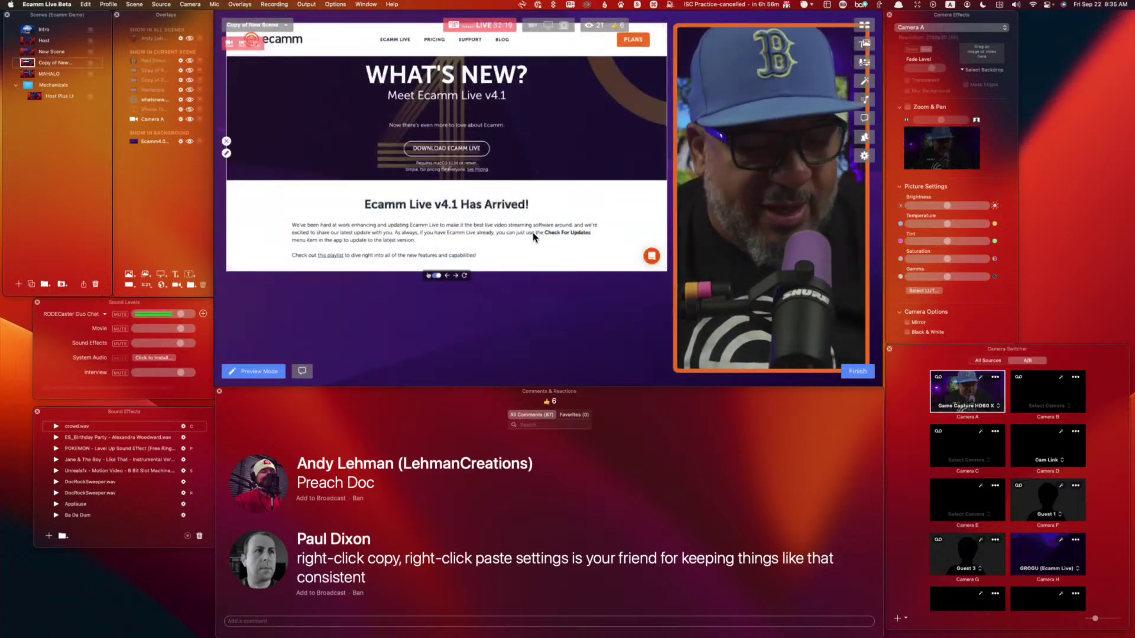
{"action": "key", "text": "super+z"}
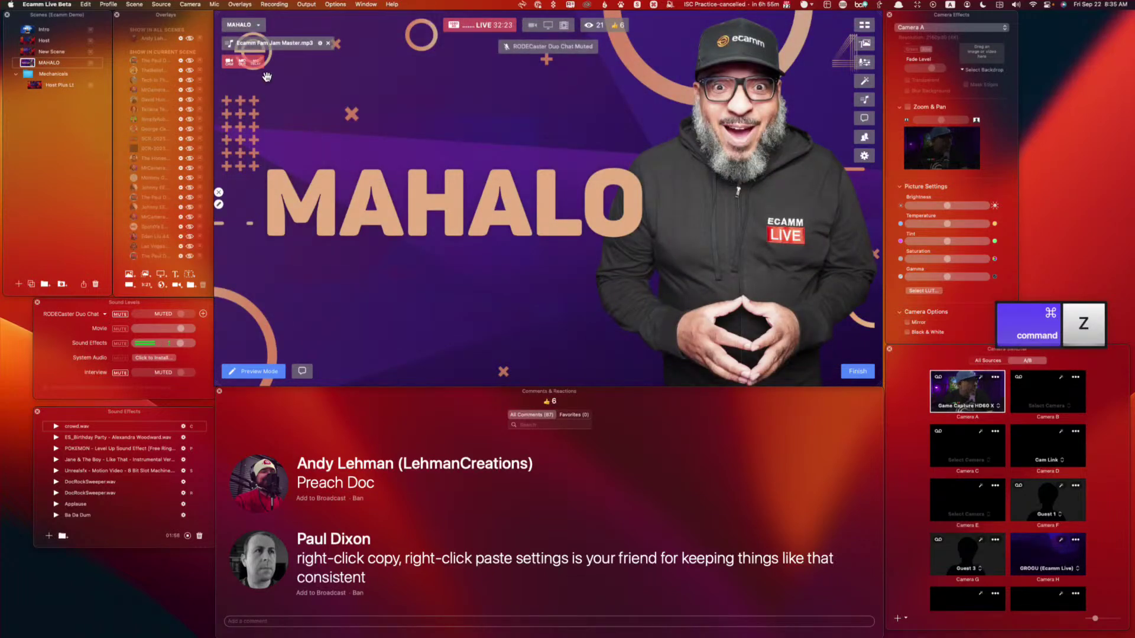
{"action": "left_click", "coordinate": [86, 5]}
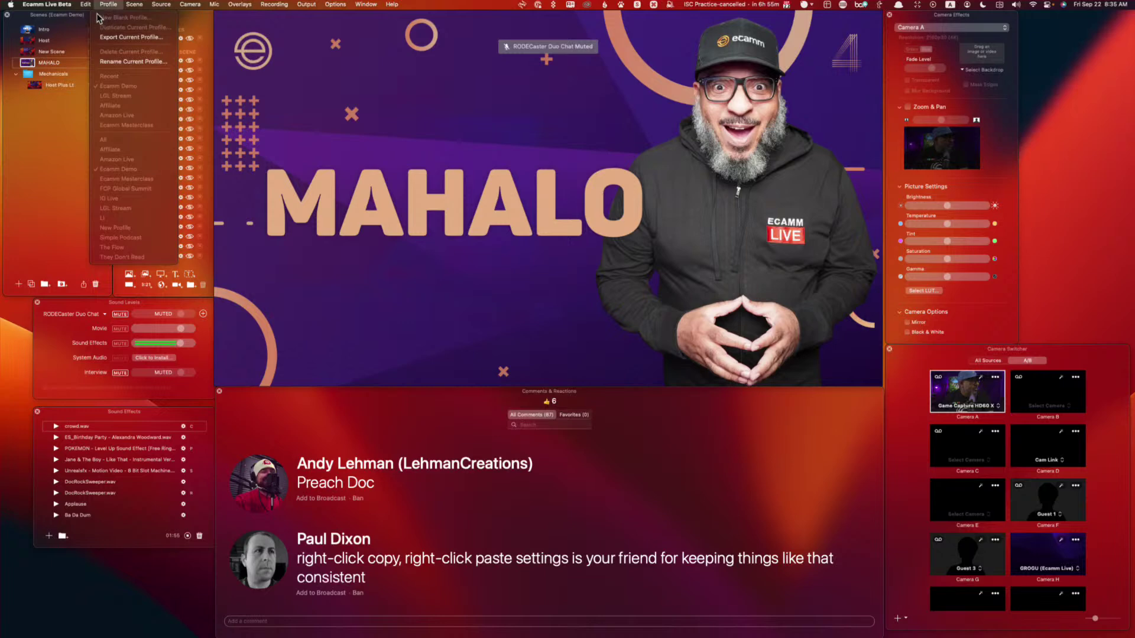
{"action": "left_click", "coordinate": [90, 27]}
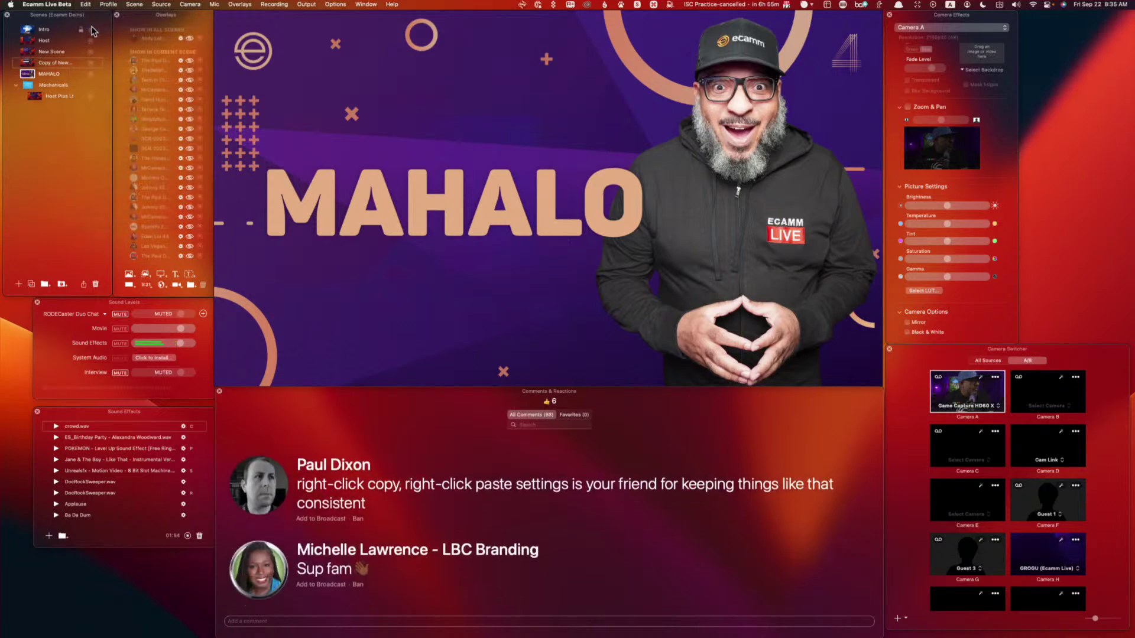
{"action": "left_click", "coordinate": [27, 64]}
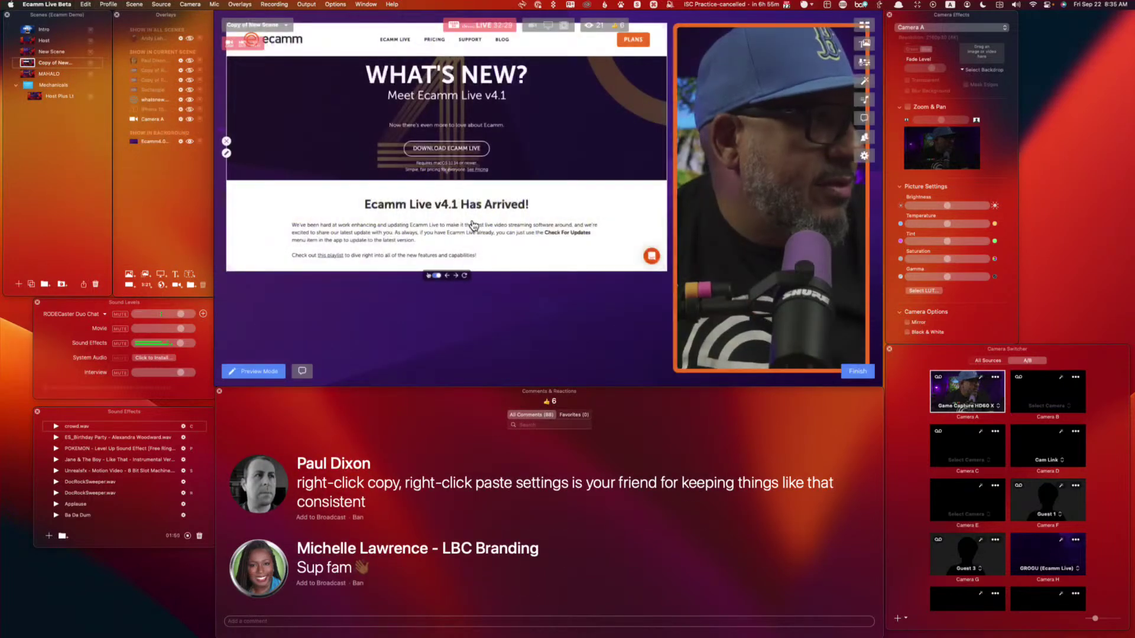
Step: Show one hidden rectangle copy again and move it to the lower centre of the web page overlay
{"action": "left_click", "coordinate": [188, 69]}
{"action": "left_click_drag", "start_coordinate": [428, 259], "coordinate": [535, 269]}
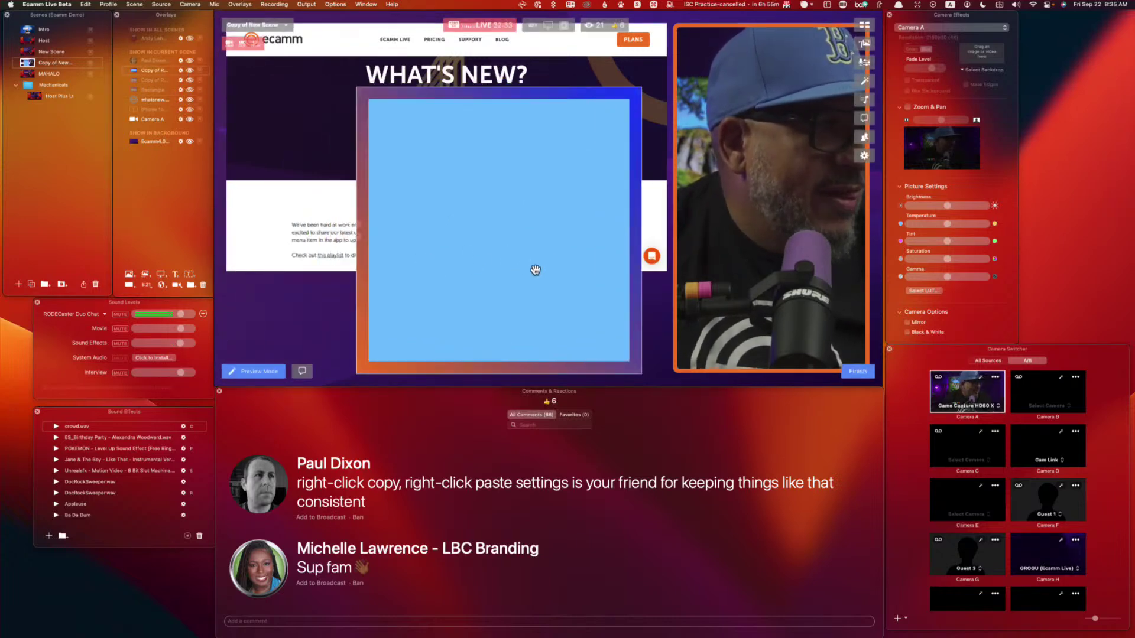
Step: Set the rectangle's blend mode to Darken and move it up over the web page text
{"action": "double_click", "coordinate": [357, 233]}
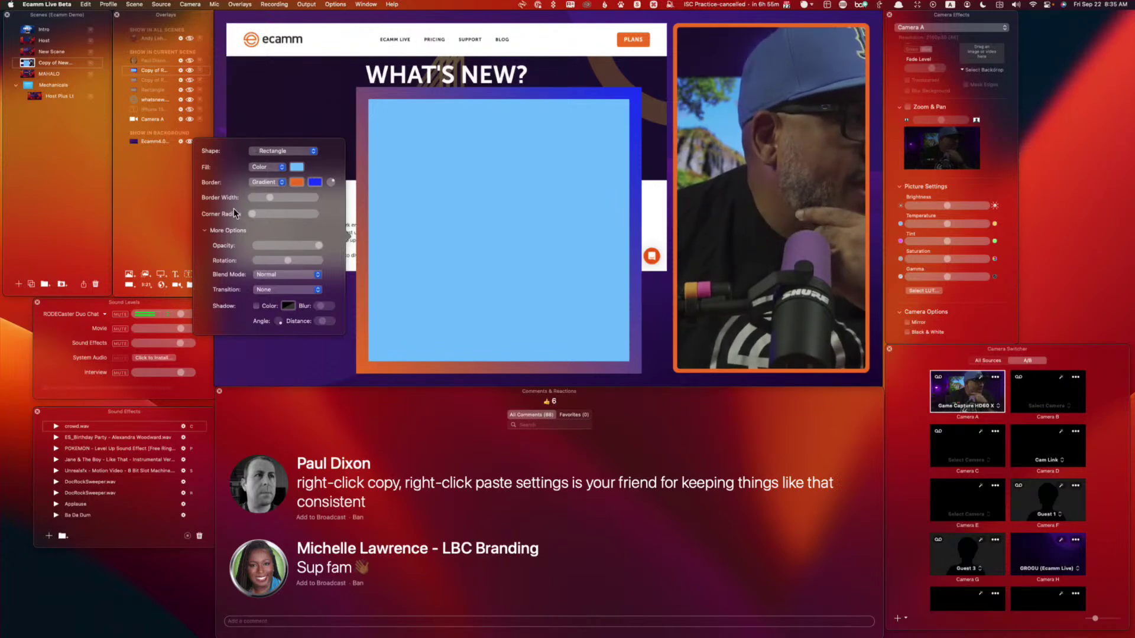
{"action": "left_click", "coordinate": [282, 274]}
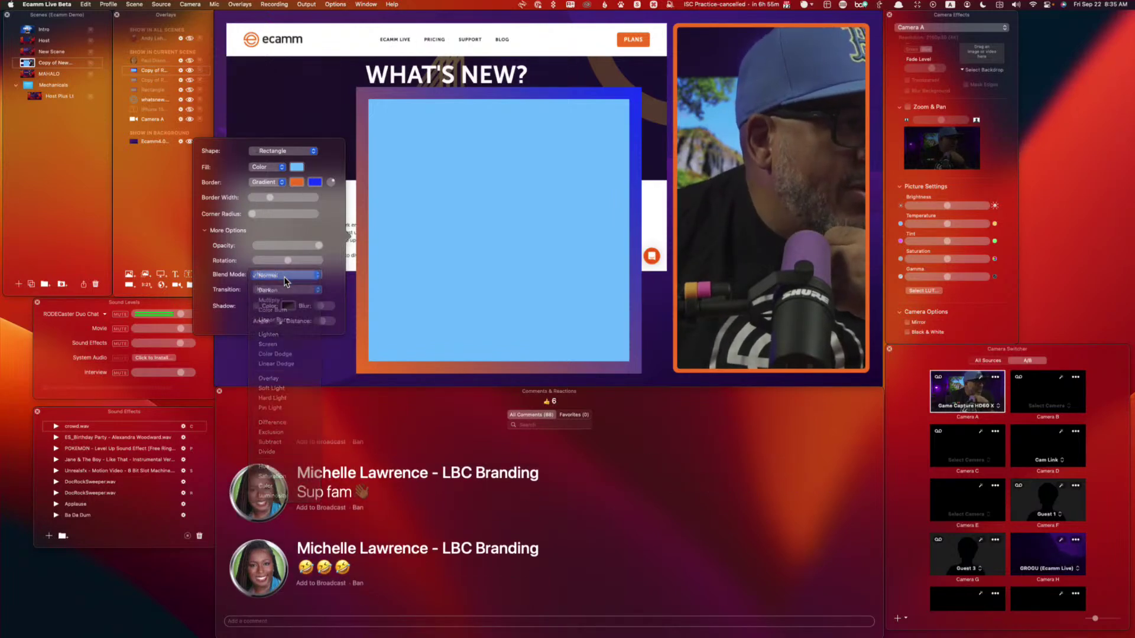
{"action": "left_click", "coordinate": [287, 291]}
{"action": "left_click_drag", "start_coordinate": [466, 274], "coordinate": [487, 239]}
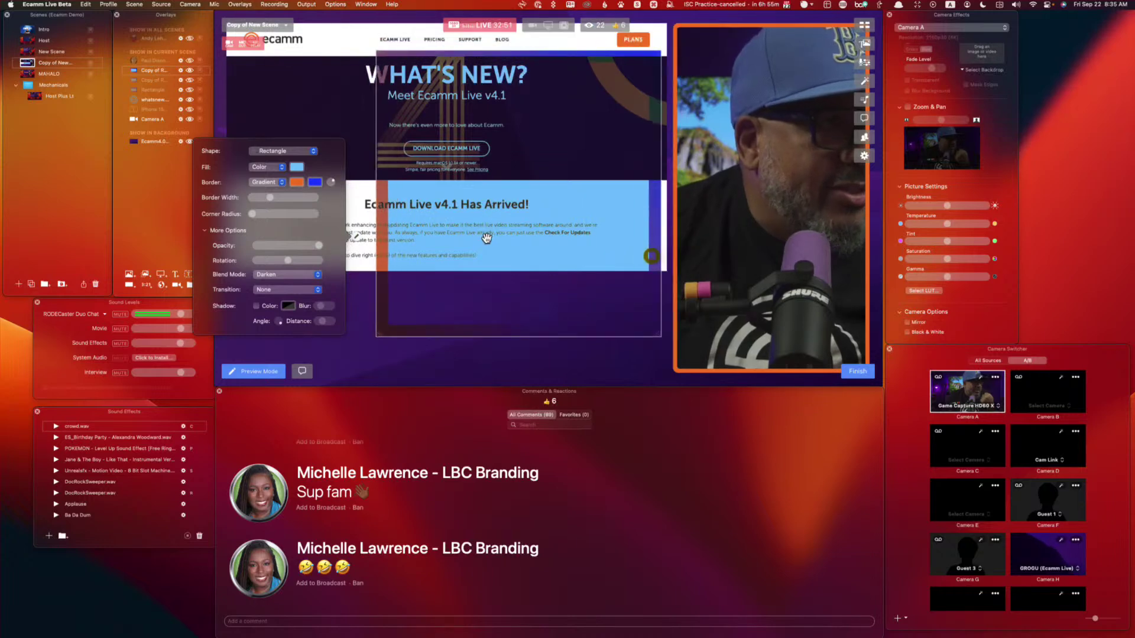
Step: Set the rectangle's blend mode back to Normal and move it between the web page and the camera
{"action": "left_click", "coordinate": [375, 202]}
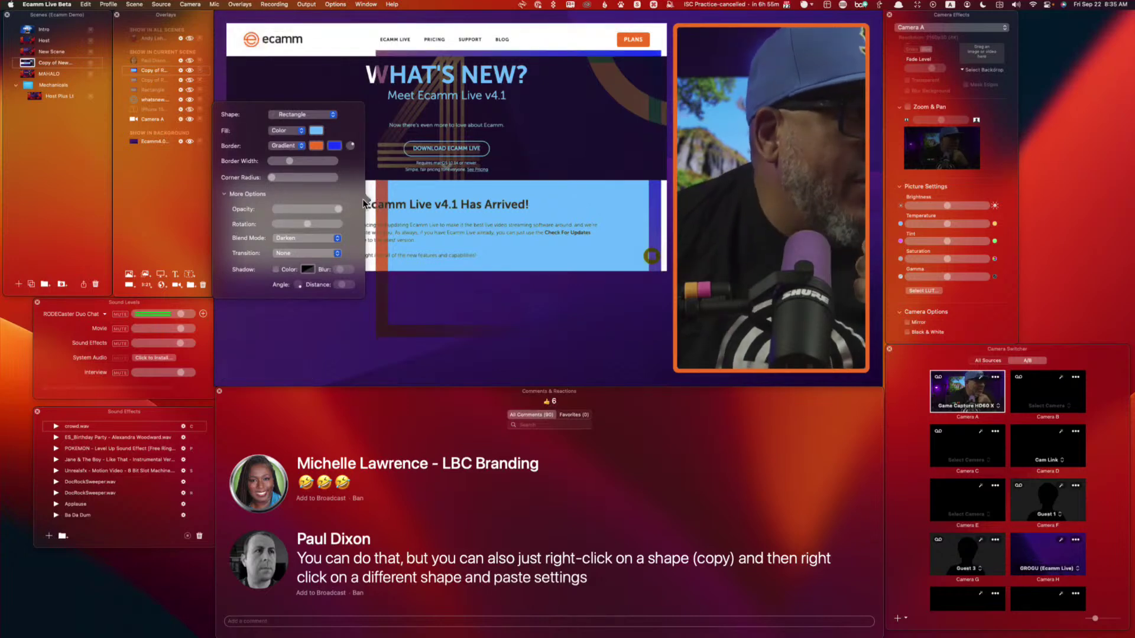
{"action": "left_click", "coordinate": [289, 237]}
{"action": "left_click", "coordinate": [303, 225]}
{"action": "left_click_drag", "start_coordinate": [443, 256], "coordinate": [569, 274]}
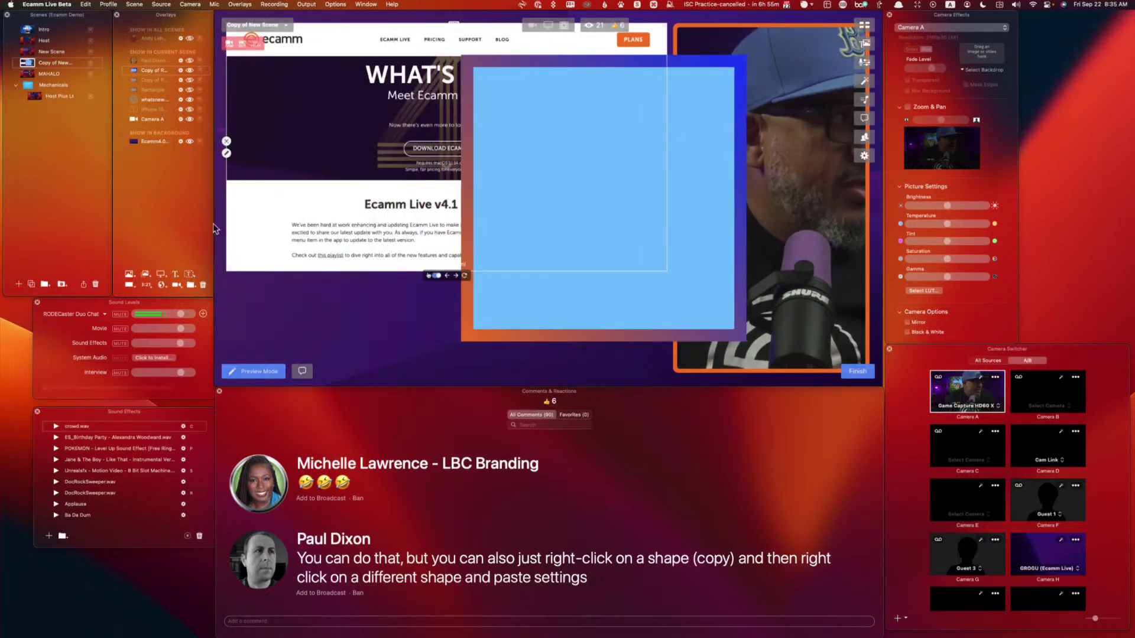
Step: Add a new shape overlay beside the existing rectangle and change its shape to Squircle
{"action": "left_click", "coordinate": [129, 285]}
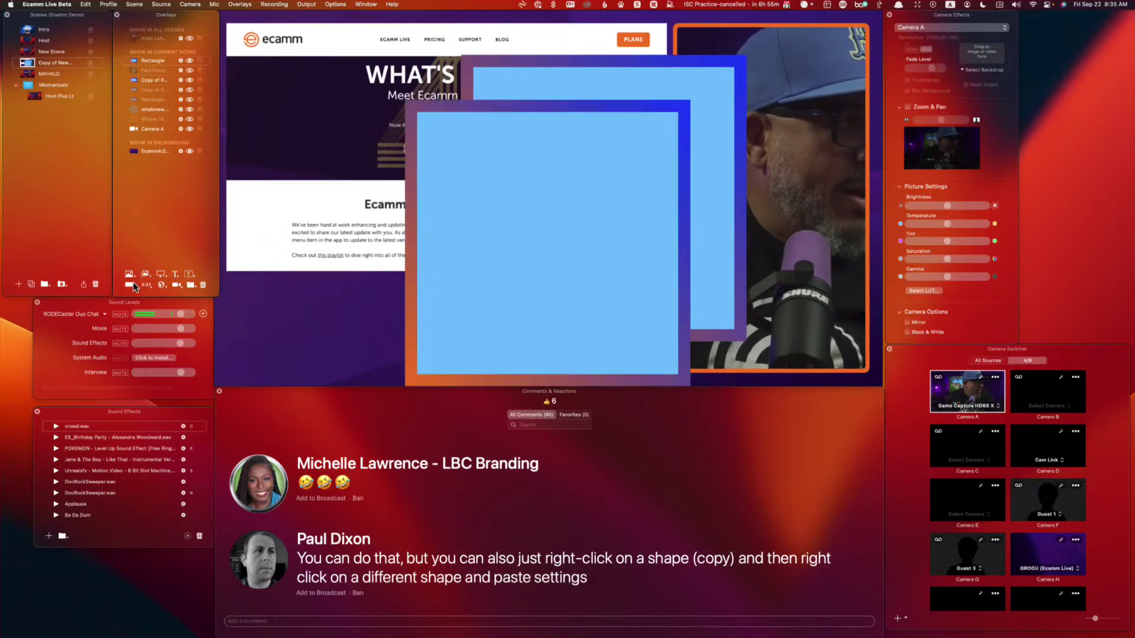
{"action": "left_click_drag", "start_coordinate": [507, 268], "coordinate": [408, 260]}
{"action": "left_click", "coordinate": [301, 239]}
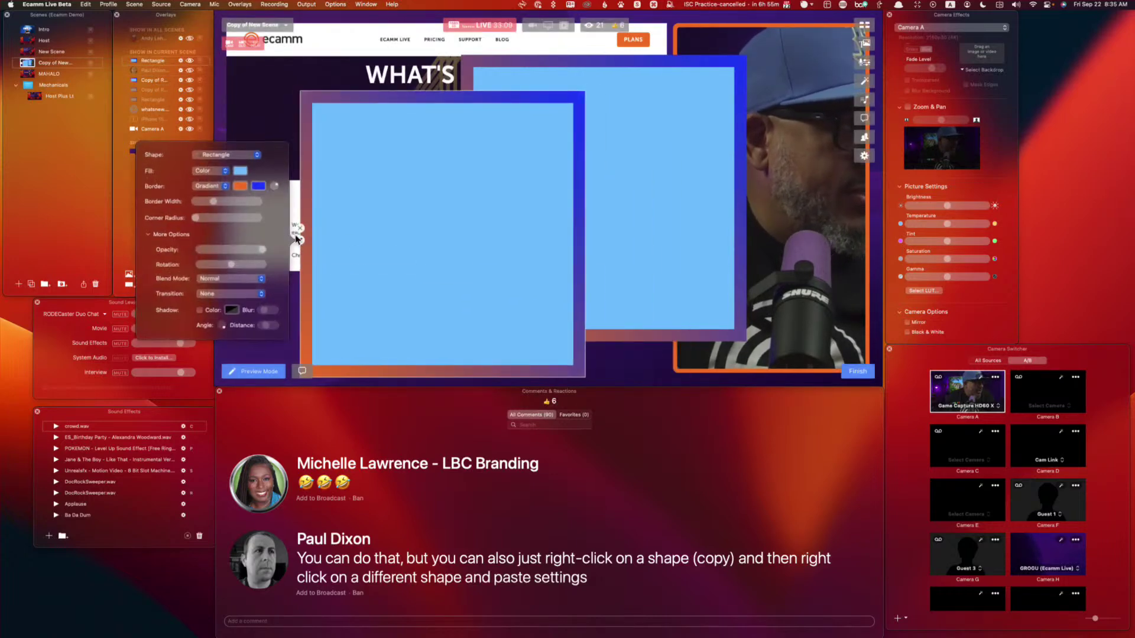
{"action": "left_click", "coordinate": [222, 156]}
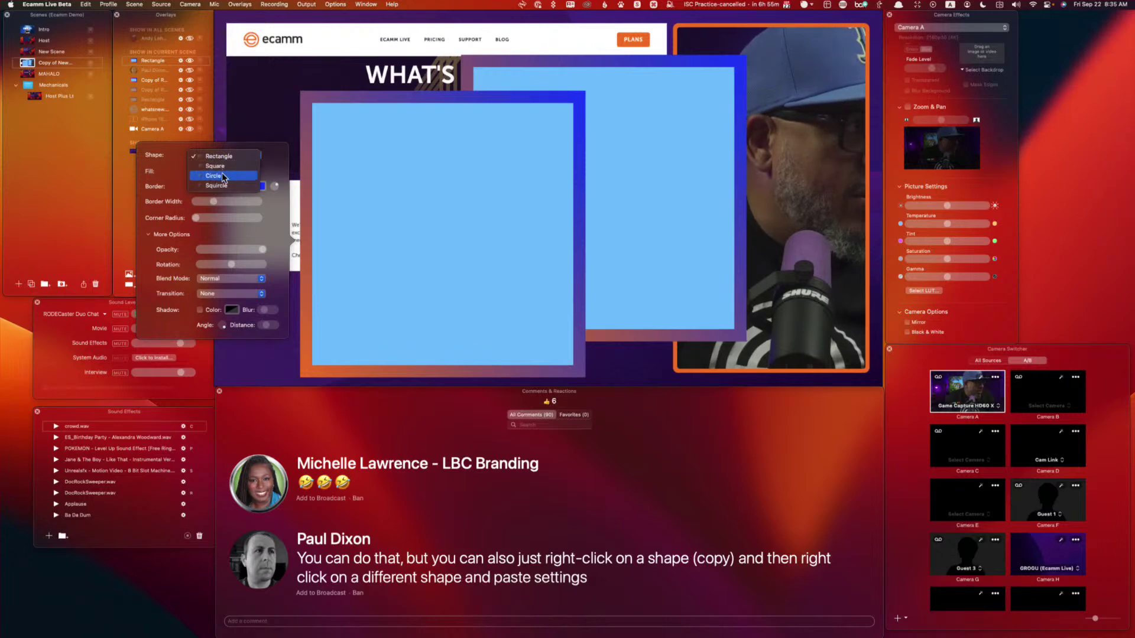
{"action": "left_click", "coordinate": [229, 183]}
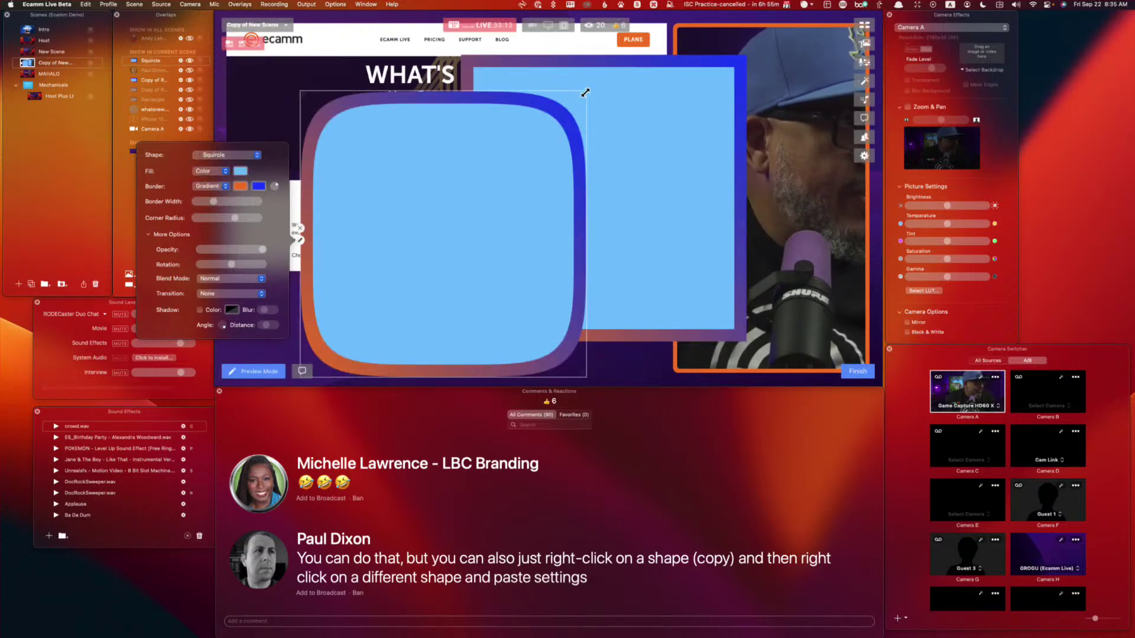
Step: Shrink the squircle at the scene's lower left and rotate its border gradient to blue at the lower left, orange at the upper right
{"action": "left_click_drag", "start_coordinate": [585, 93], "coordinate": [481, 185]}
{"action": "left_click_drag", "start_coordinate": [398, 274], "coordinate": [339, 235]}
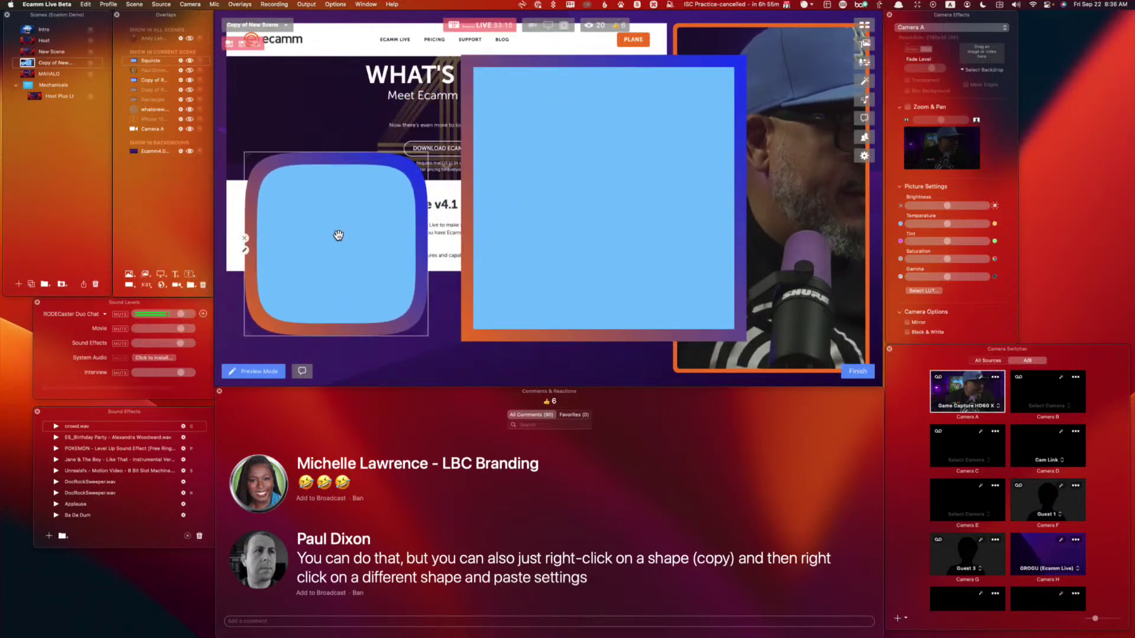
{"action": "left_click", "coordinate": [244, 250]}
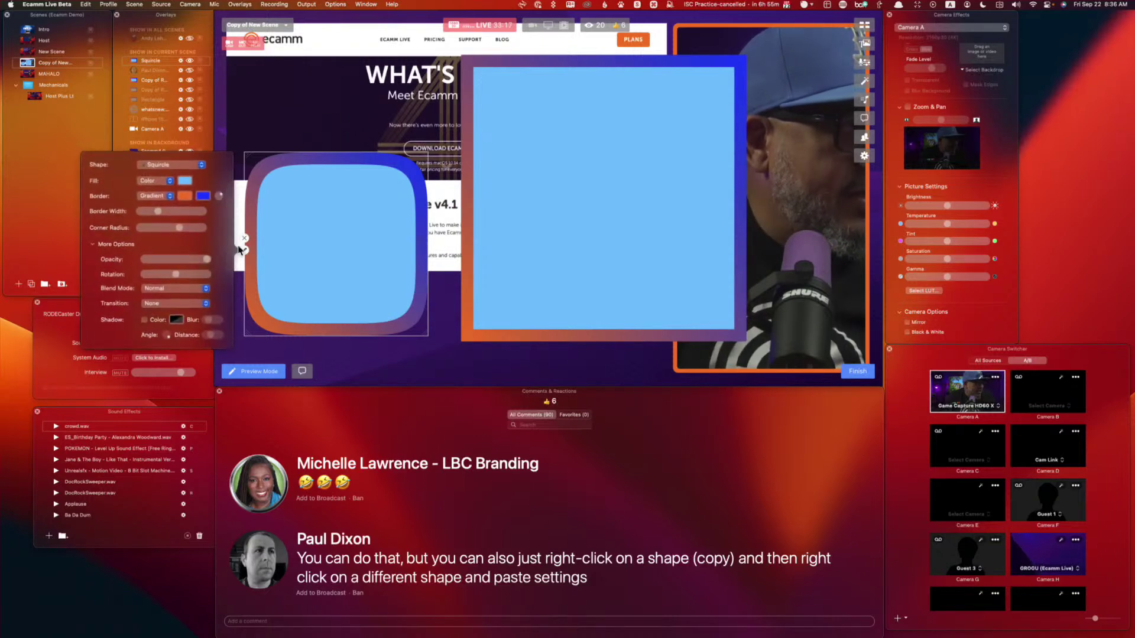
{"action": "left_click", "coordinate": [220, 198]}
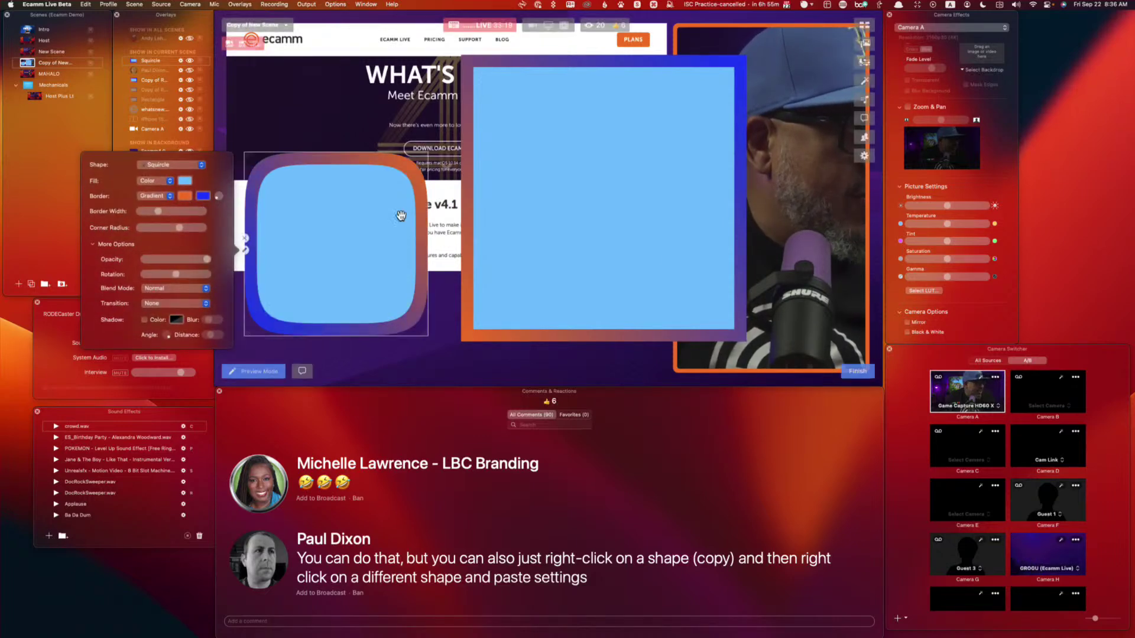
Step: Copy the large rectangle and paste its settings onto the squircle, then move the large rectangle partly behind that shape
{"action": "left_click", "coordinate": [514, 222]}
{"action": "right_click", "coordinate": [520, 224]}
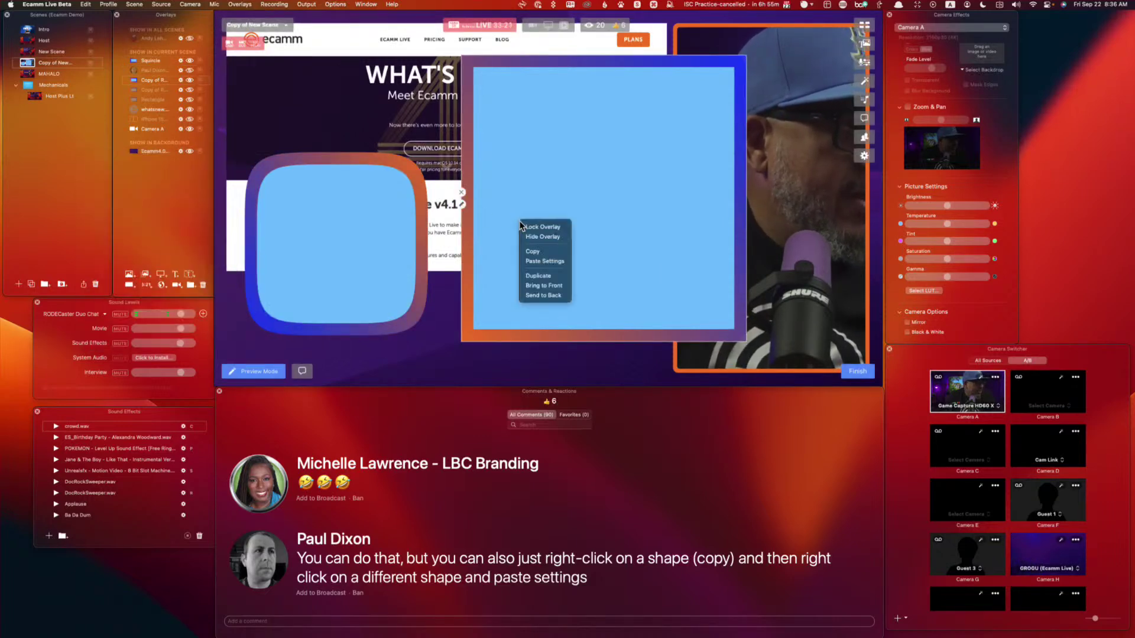
{"action": "left_click", "coordinate": [544, 251]}
{"action": "right_click", "coordinate": [343, 244]}
{"action": "left_click", "coordinate": [367, 284]}
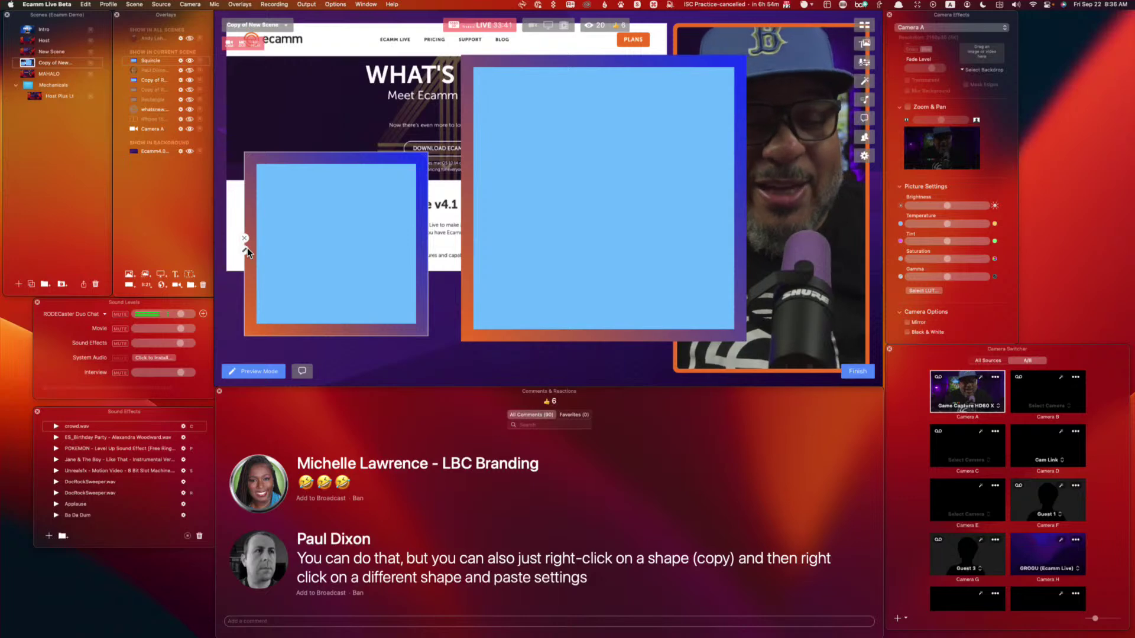
{"action": "left_click_drag", "start_coordinate": [502, 220], "coordinate": [426, 251]}
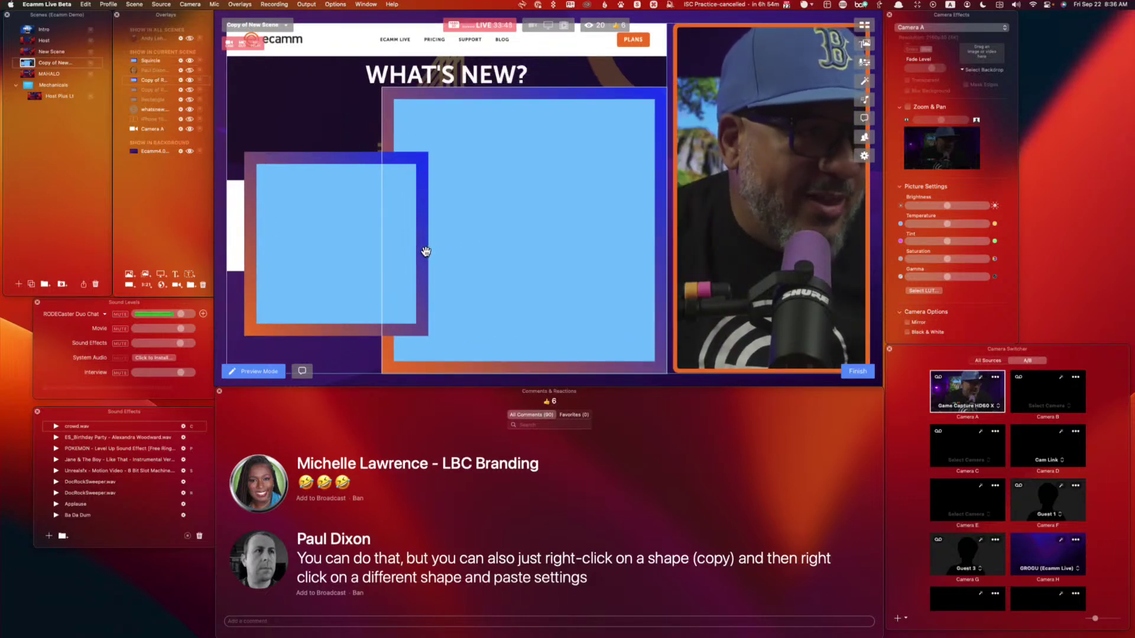
Step: Move the smaller squircle down to the scene's lower-left area and shrink it to fit beside the large rectangle
{"action": "left_click_drag", "start_coordinate": [271, 233], "coordinate": [277, 287]}
{"action": "left_click_drag", "start_coordinate": [407, 192], "coordinate": [374, 222]}
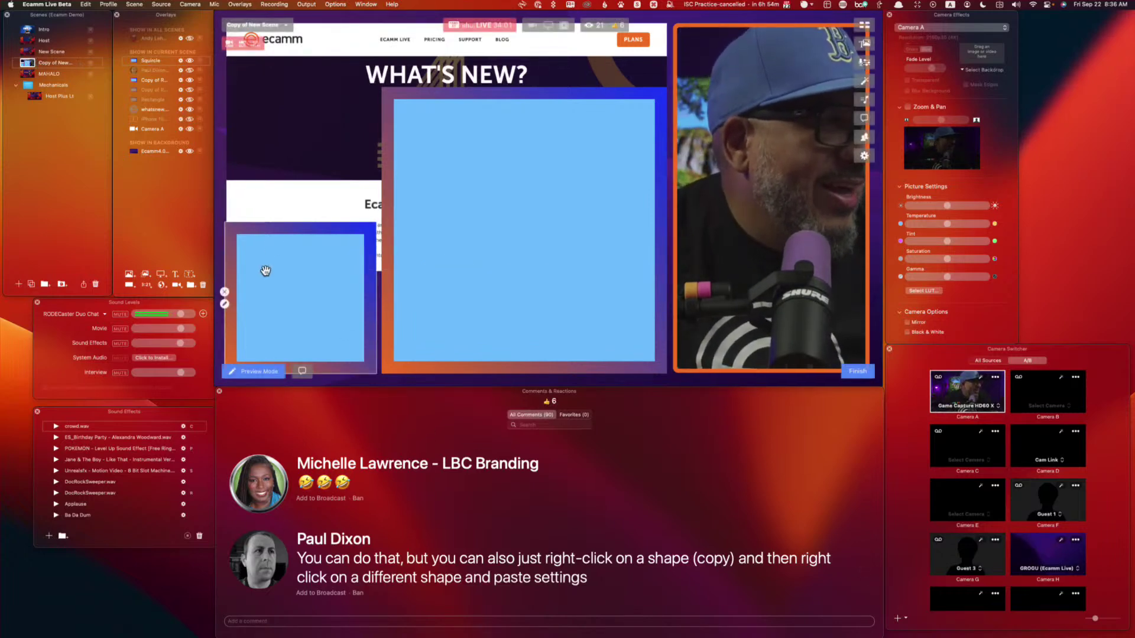
Step: Set the small squircle's blend mode to Multiply and move it over the middle of the large rectangle
{"action": "left_click", "coordinate": [226, 303]}
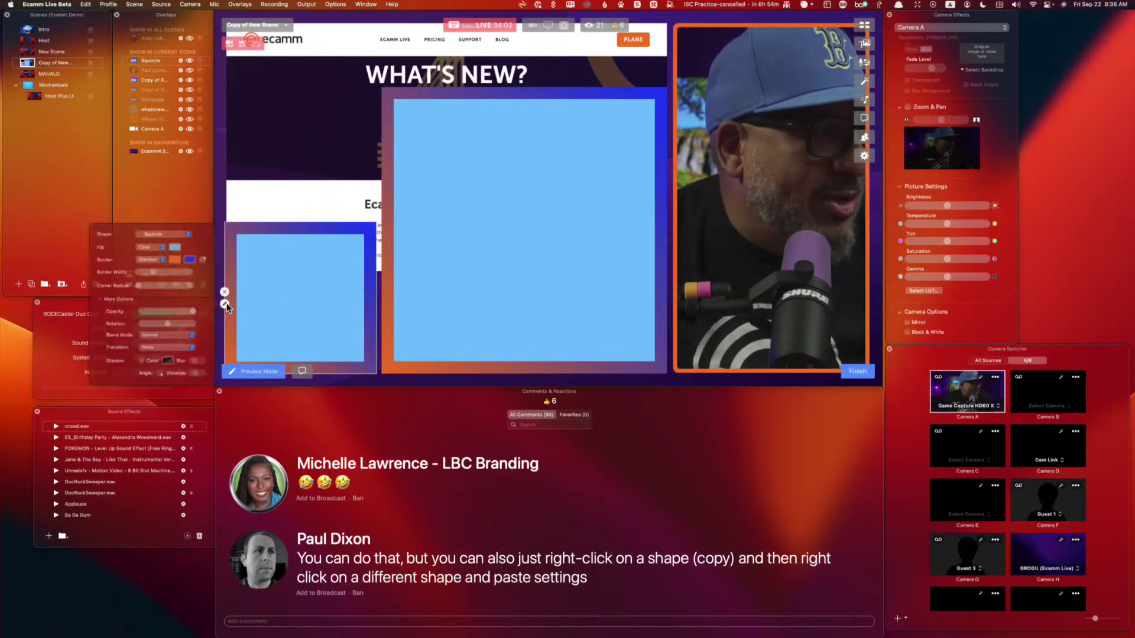
{"action": "left_click", "coordinate": [155, 342]}
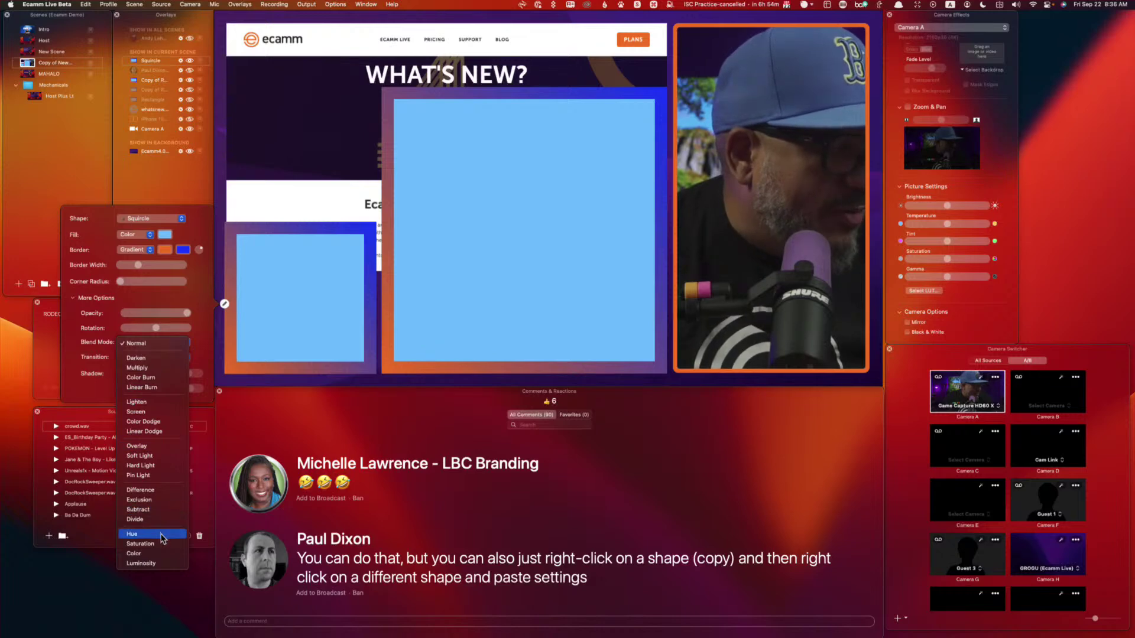
{"action": "left_click", "coordinate": [139, 368]}
{"action": "left_click_drag", "start_coordinate": [260, 334], "coordinate": [545, 314]}
{"action": "mouse_move", "coordinate": [491, 248]}
{"action": "left_mouse_down"}
{"action": "mouse_move", "coordinate": [471, 256]}
{"action": "mouse_move", "coordinate": [509, 263]}
{"action": "mouse_move", "coordinate": [491, 261]}
{"action": "mouse_move", "coordinate": [512, 230]}
{"action": "mouse_move", "coordinate": [508, 248]}
{"action": "left_mouse_up"}
Step: Set the squircle's blend mode to Overlay and move it across the camera and back over the large rectangle
{"action": "left_click", "coordinate": [451, 242]}
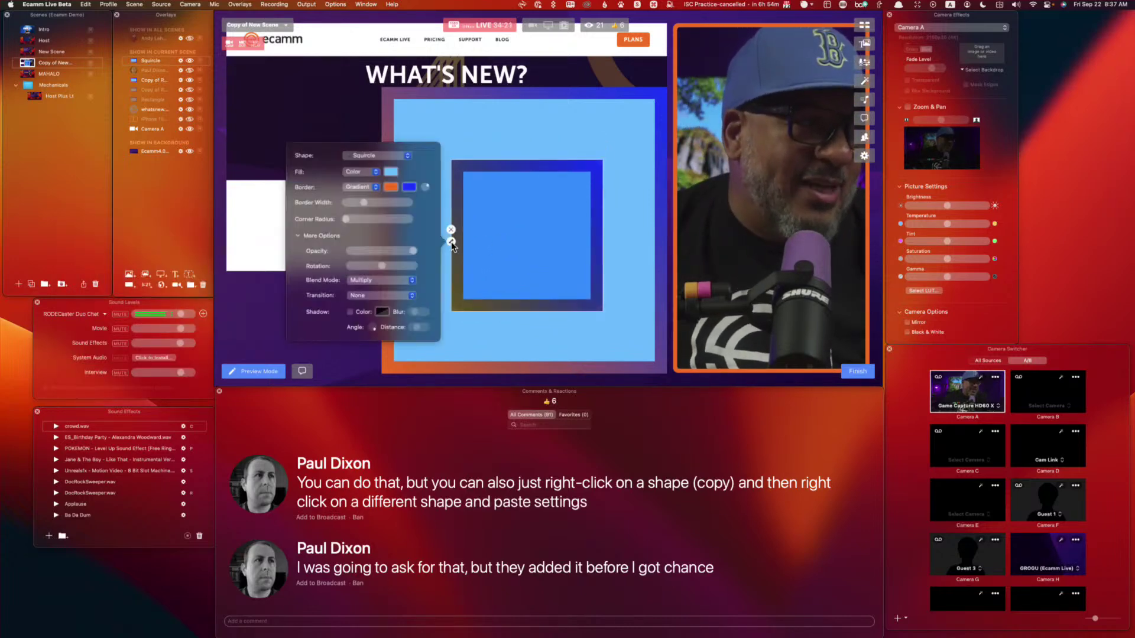
{"action": "left_click", "coordinate": [379, 280]}
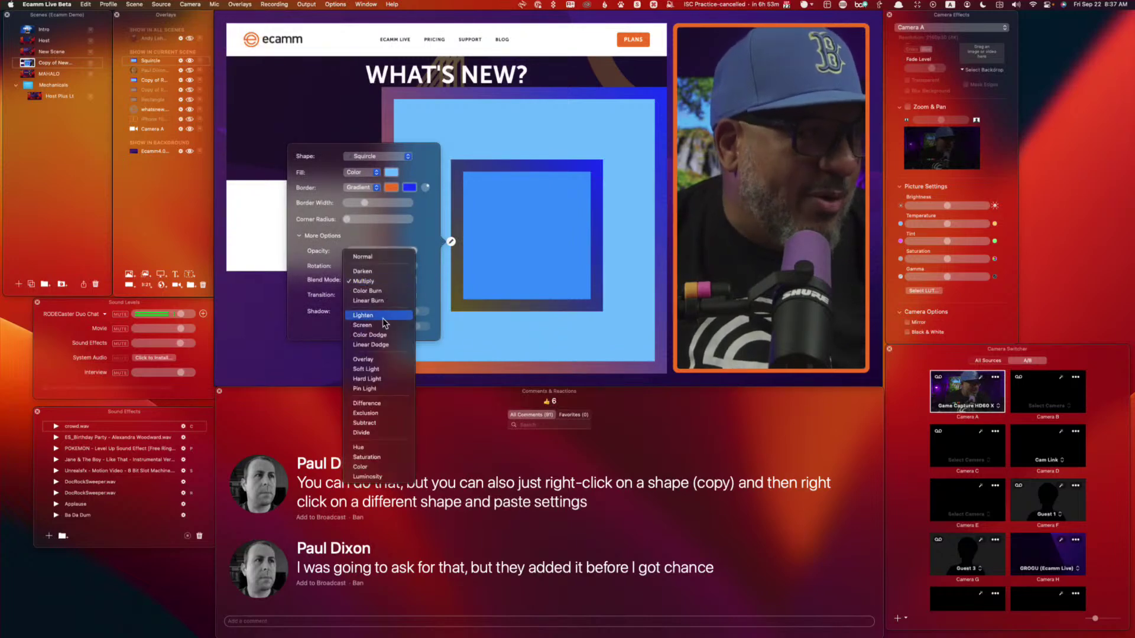
{"action": "left_click", "coordinate": [381, 359]}
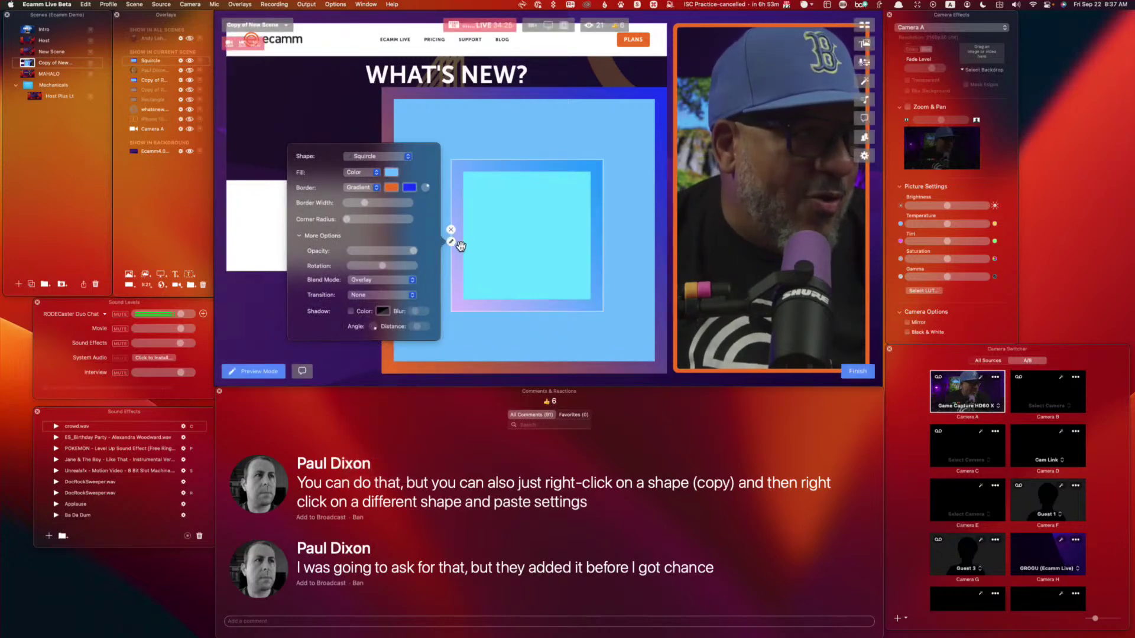
{"action": "left_click", "coordinate": [451, 241]}
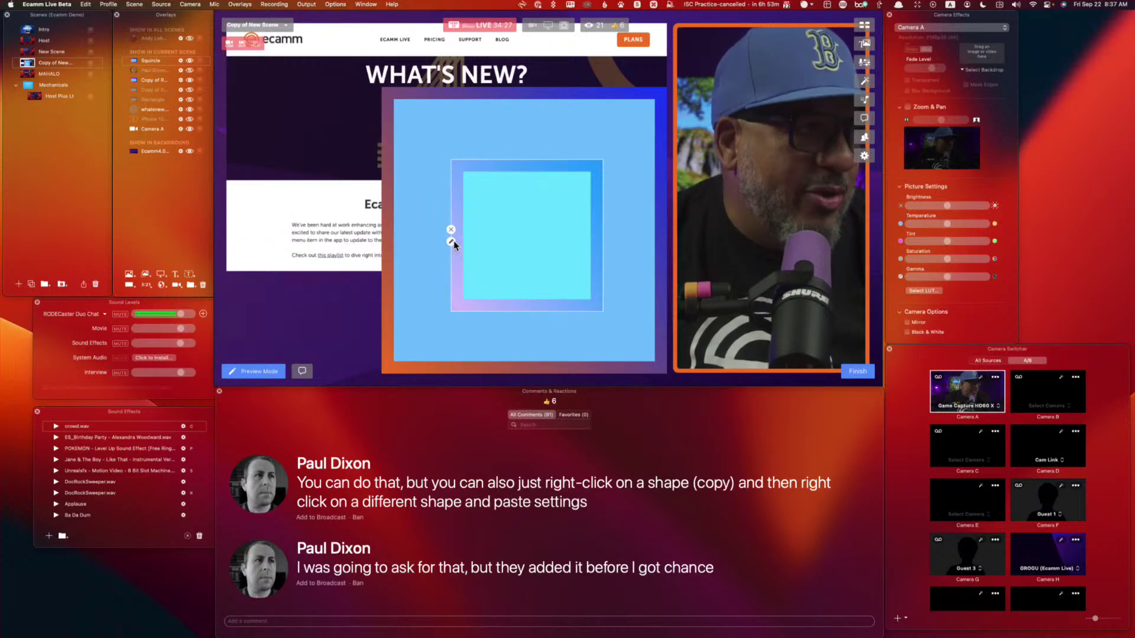
{"action": "left_click", "coordinate": [451, 242]}
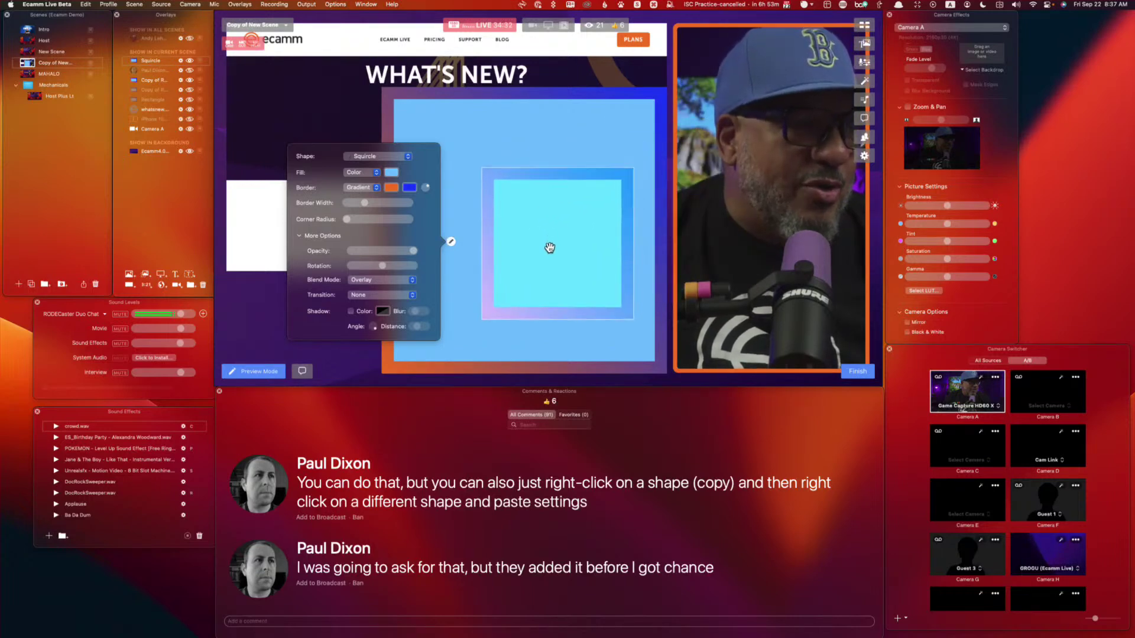
{"action": "left_click_drag", "start_coordinate": [779, 93], "coordinate": [732, 246]}
{"action": "left_click_drag", "start_coordinate": [786, 223], "coordinate": [481, 211]}
Step: Set the squircle's blend mode to Pin Light, move it over the camera and return it to the large rectangle's edge
{"action": "left_click", "coordinate": [470, 213]}
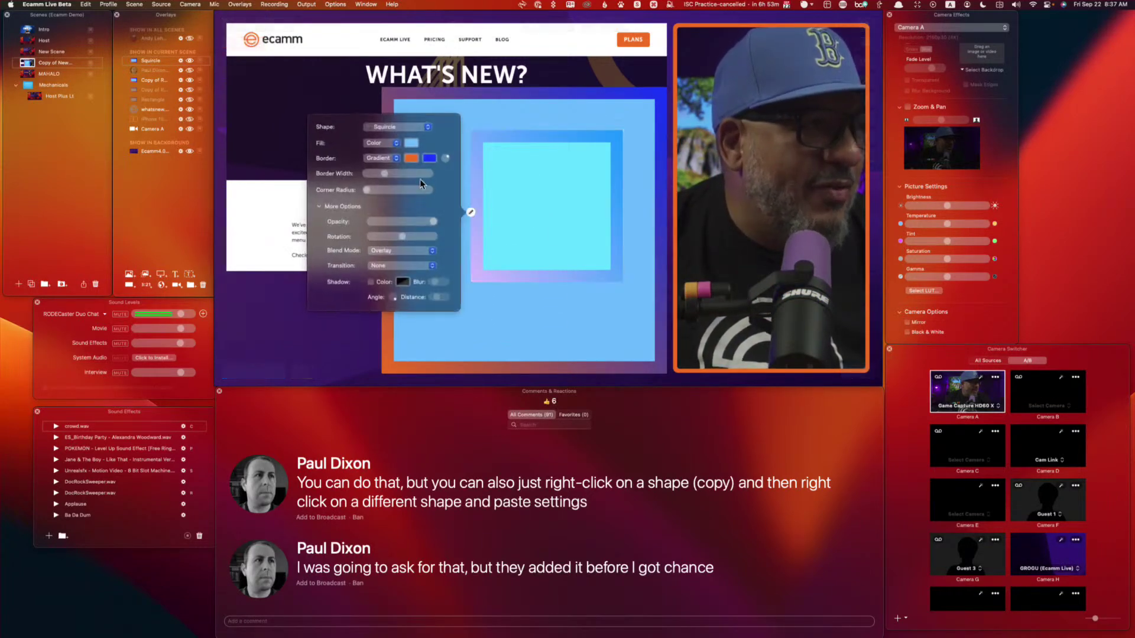
{"action": "left_click", "coordinate": [396, 255]}
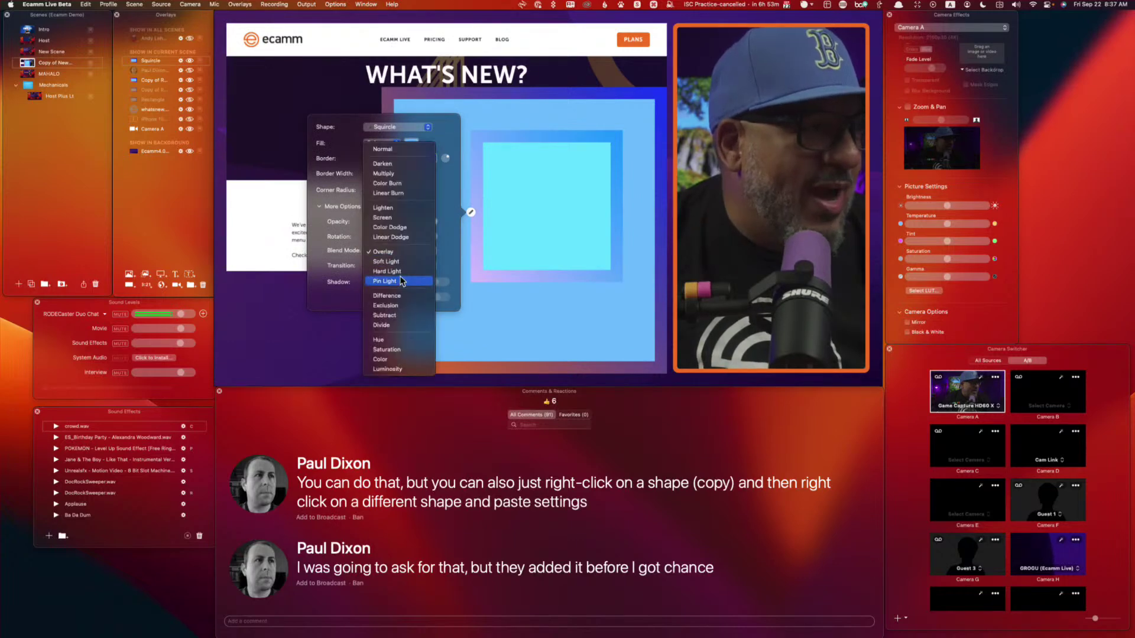
{"action": "left_click", "coordinate": [402, 279]}
{"action": "left_click_drag", "start_coordinate": [540, 241], "coordinate": [805, 203]}
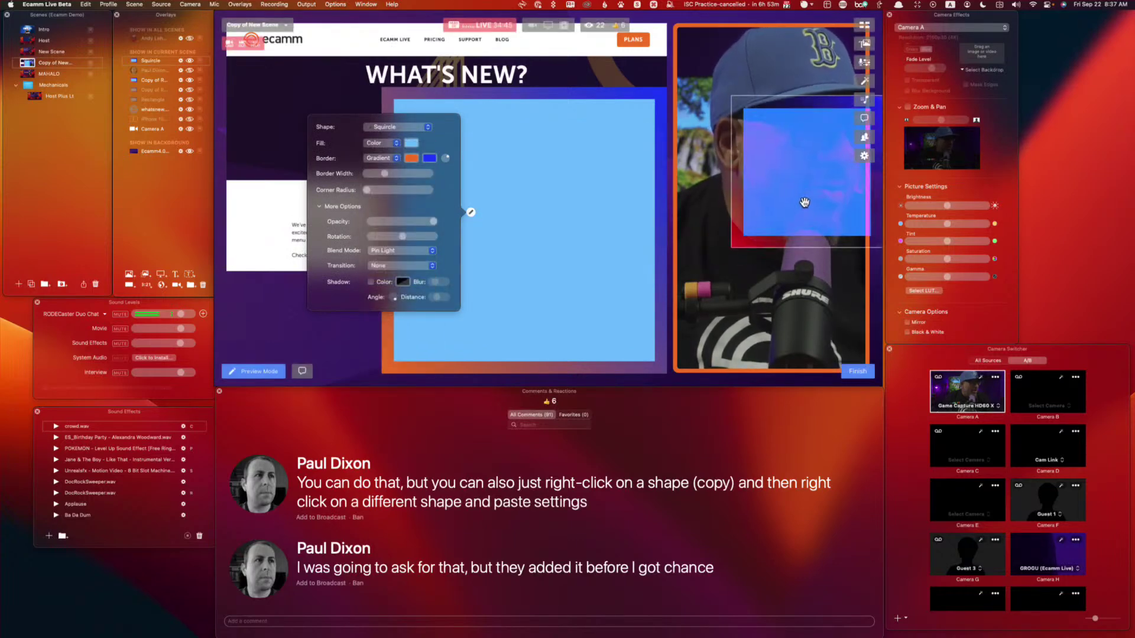
{"action": "left_click_drag", "start_coordinate": [771, 150], "coordinate": [611, 286]}
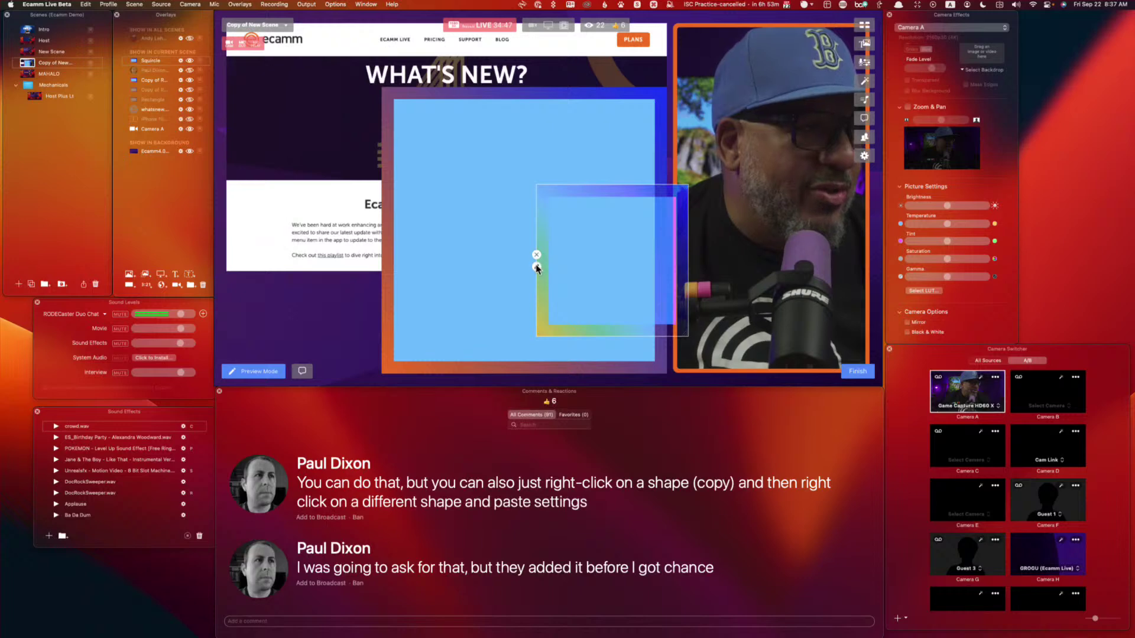
Step: Reset the squircle's blend mode to Normal and place it back at the scene's lower left
{"action": "left_click", "coordinate": [536, 267]}
{"action": "left_click", "coordinate": [448, 306]}
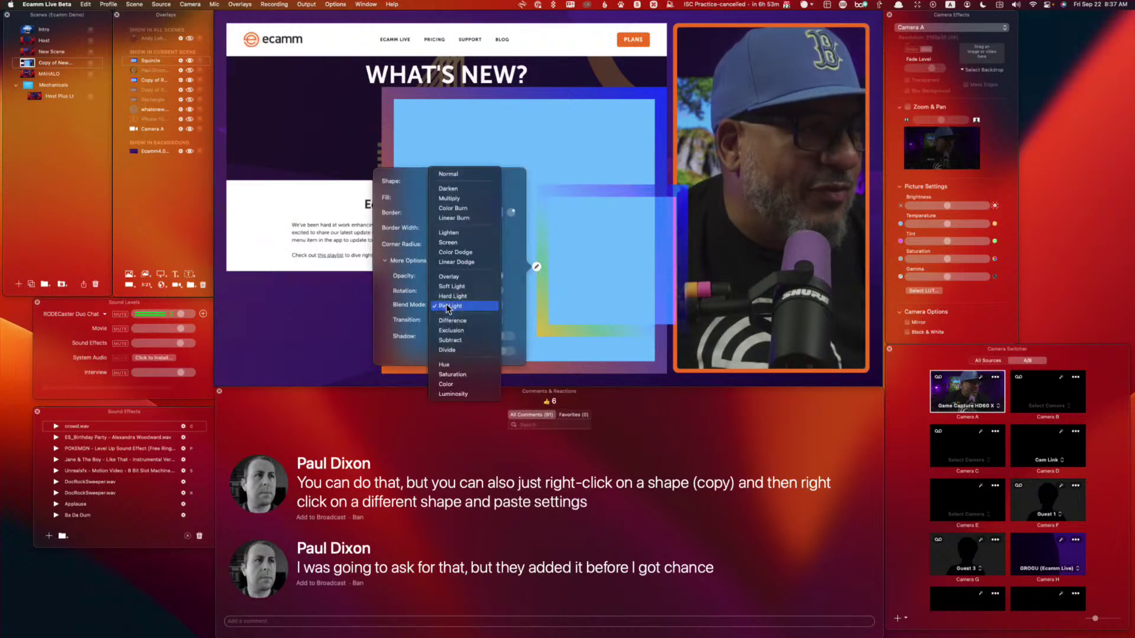
{"action": "left_click", "coordinate": [470, 175]}
{"action": "left_click_drag", "start_coordinate": [608, 264], "coordinate": [303, 305]}
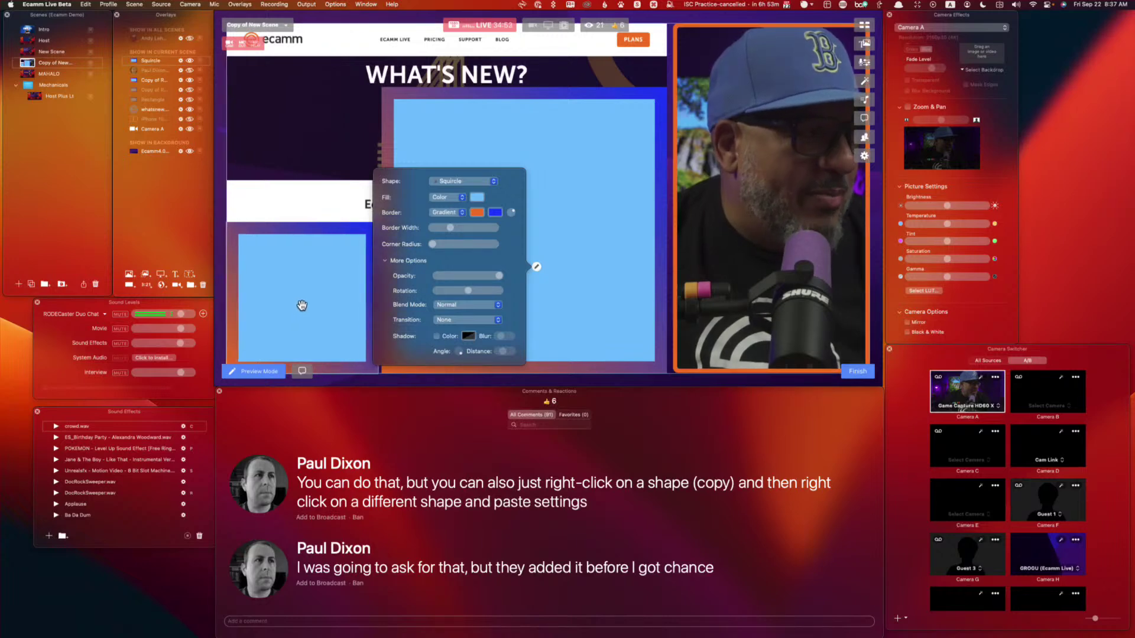
{"action": "left_click", "coordinate": [301, 305]}
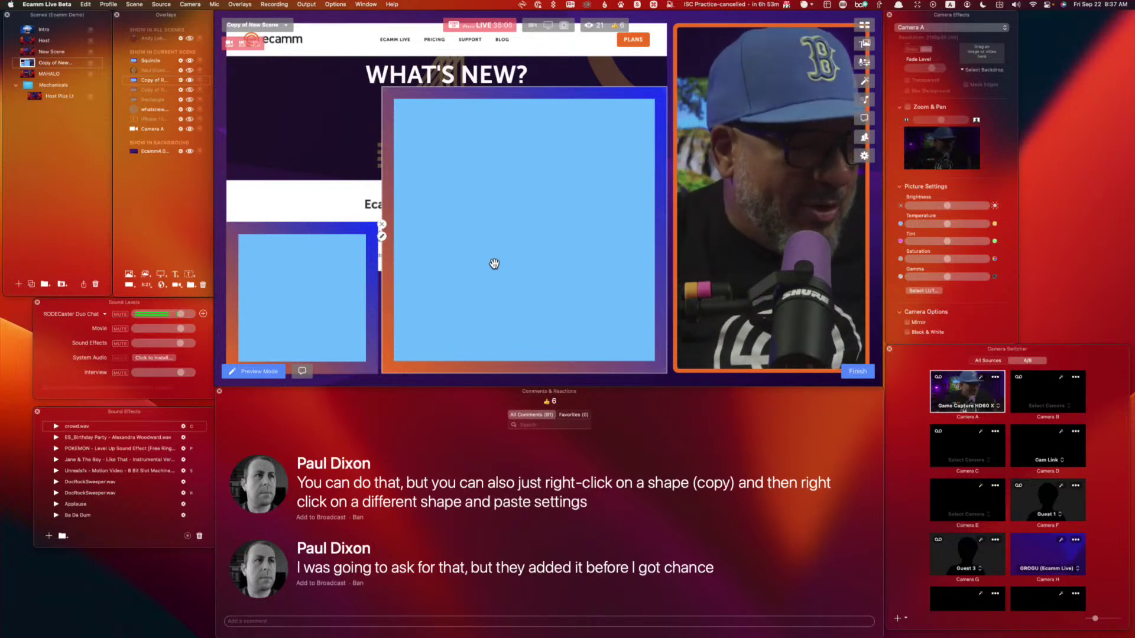
Step: In the Host scene, set the first eight feature lines of the "New in v4.1" text overlay to Book Italic and save
{"action": "left_click", "coordinate": [26, 40]}
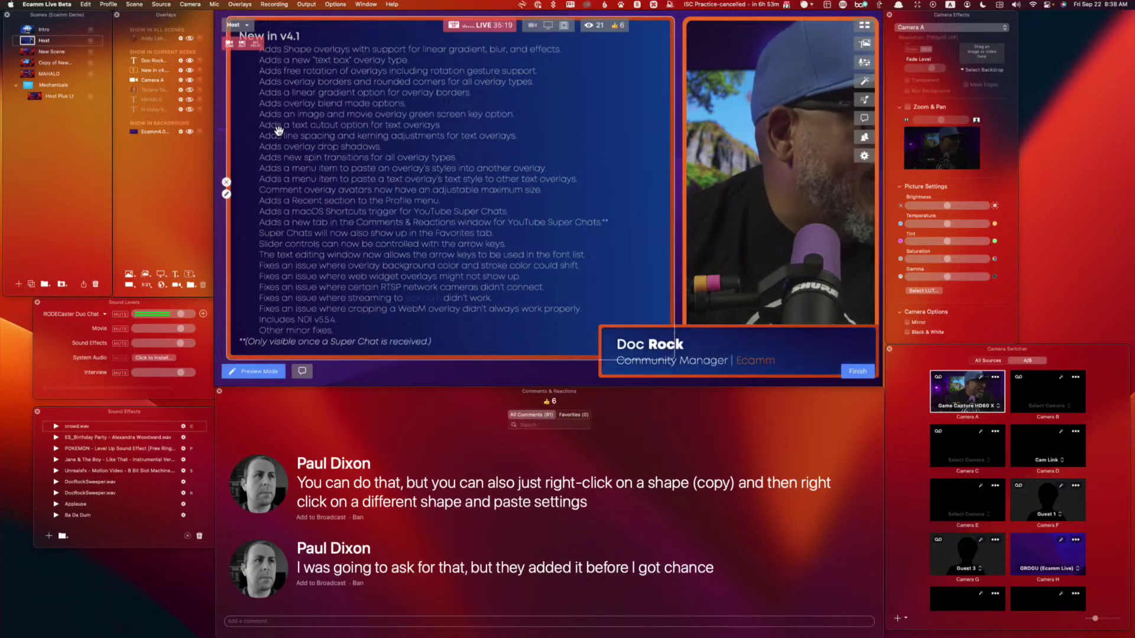
{"action": "left_click", "coordinate": [226, 194]}
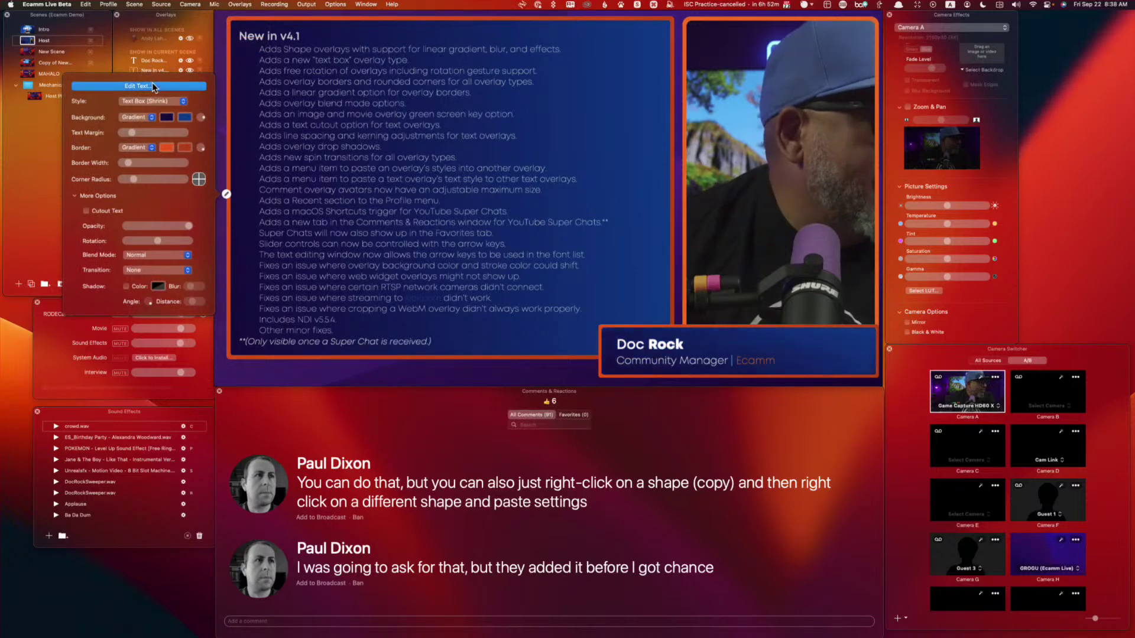
{"action": "left_click", "coordinate": [140, 86]}
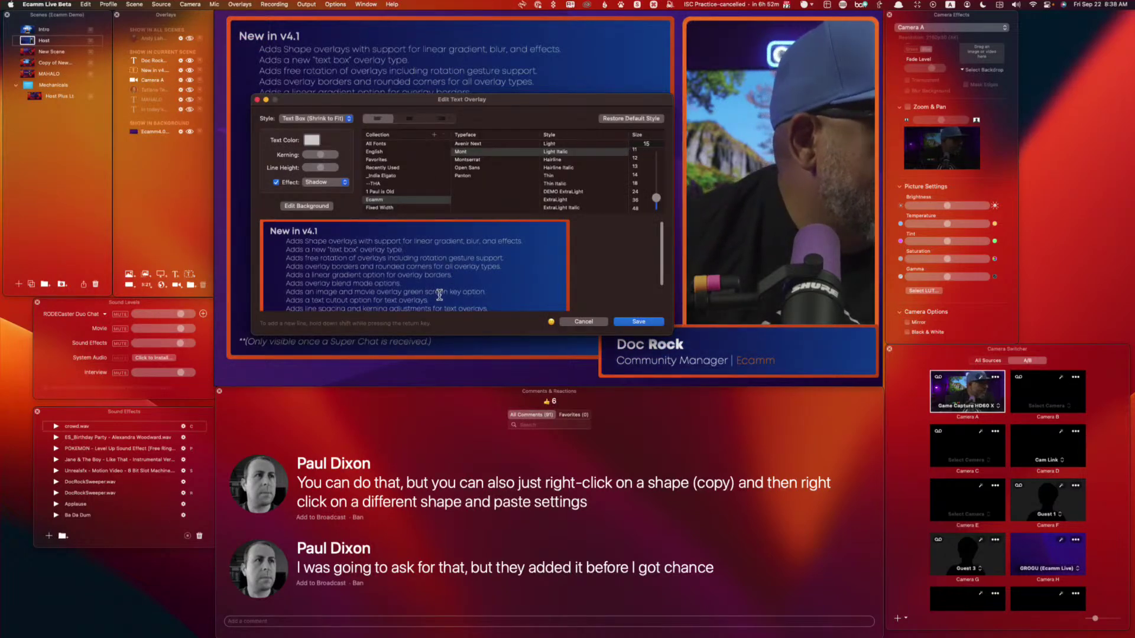
{"action": "left_click_drag", "start_coordinate": [438, 297], "coordinate": [287, 244]}
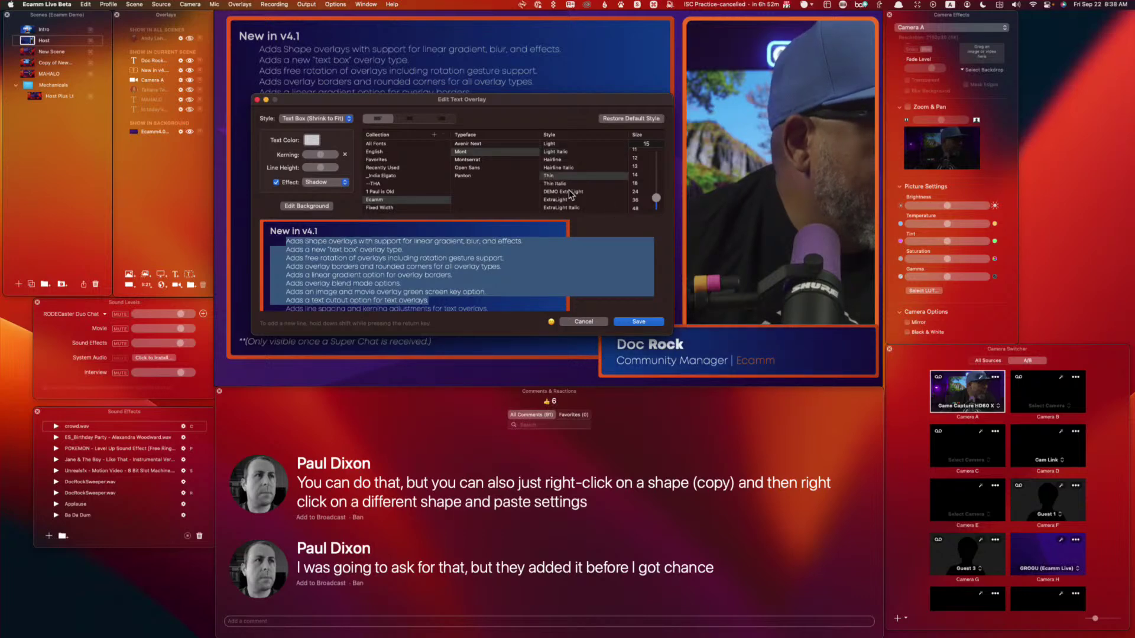
{"action": "scroll", "coordinate": [586, 188], "scroll_direction": "down", "scroll_amount": 1}
{"action": "scroll", "coordinate": [578, 205], "scroll_direction": "down", "scroll_amount": 2}
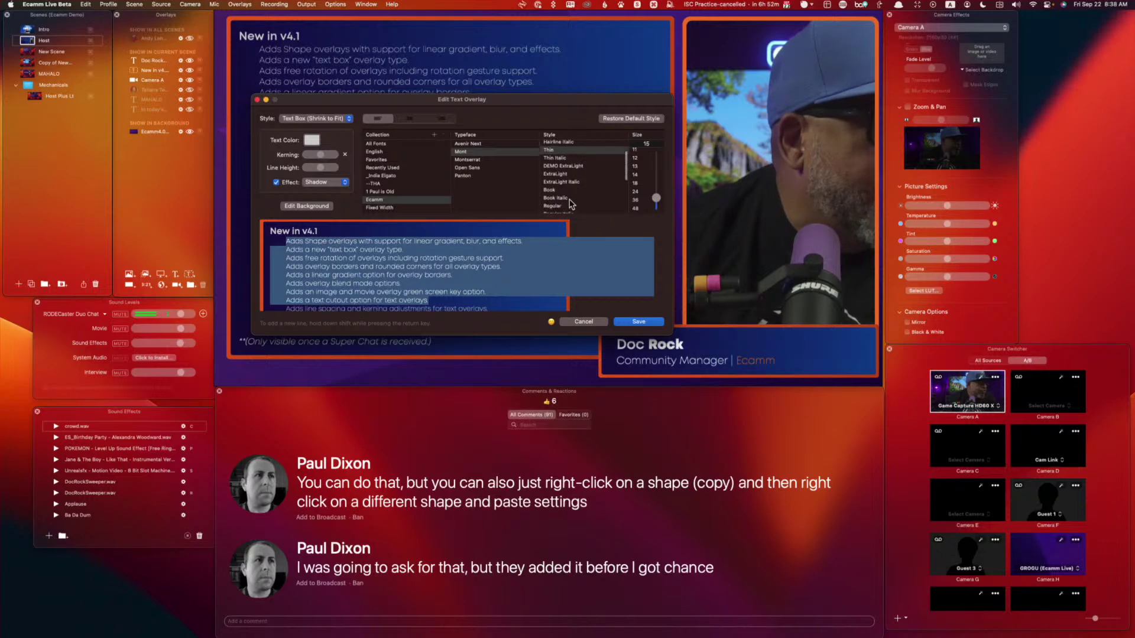
{"action": "left_click", "coordinate": [565, 198]}
{"action": "left_click", "coordinate": [642, 320]}
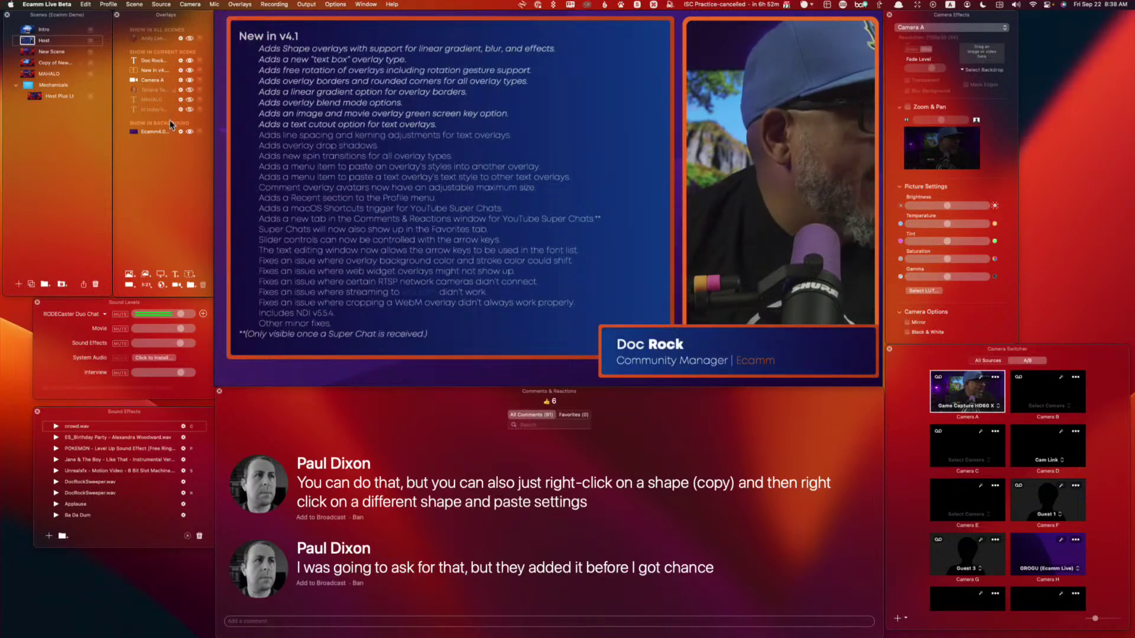
Step: In New Scene, nudge the iPhone 15 Pro text box, give it a Color background and increase its text margin
{"action": "left_click", "coordinate": [25, 53]}
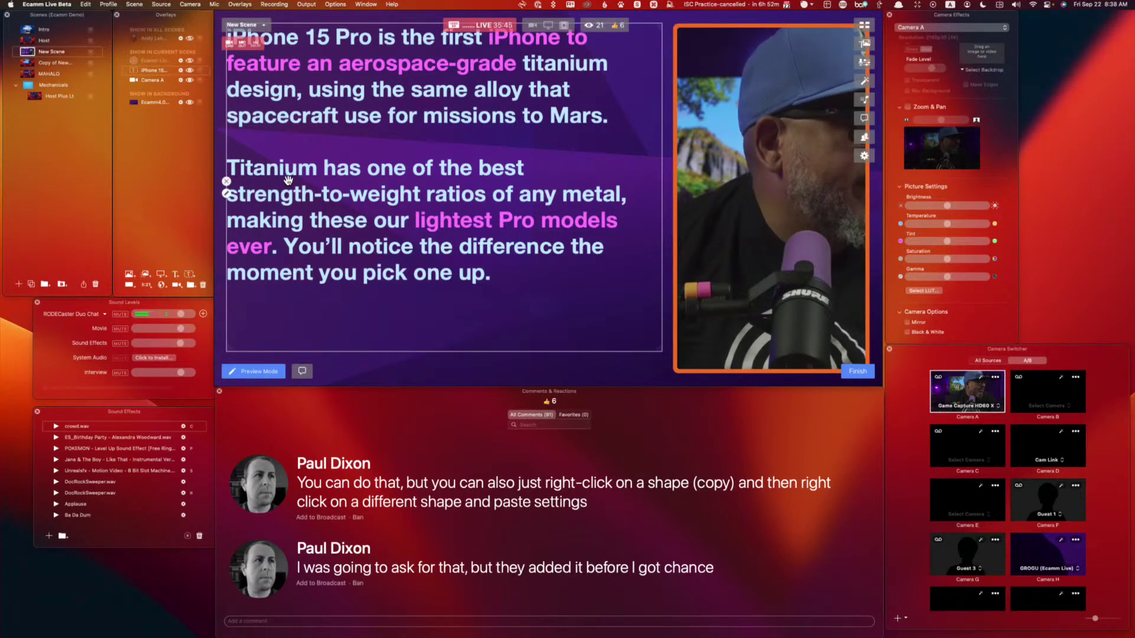
{"action": "left_click_drag", "start_coordinate": [284, 178], "coordinate": [286, 188]}
{"action": "left_click", "coordinate": [230, 206]}
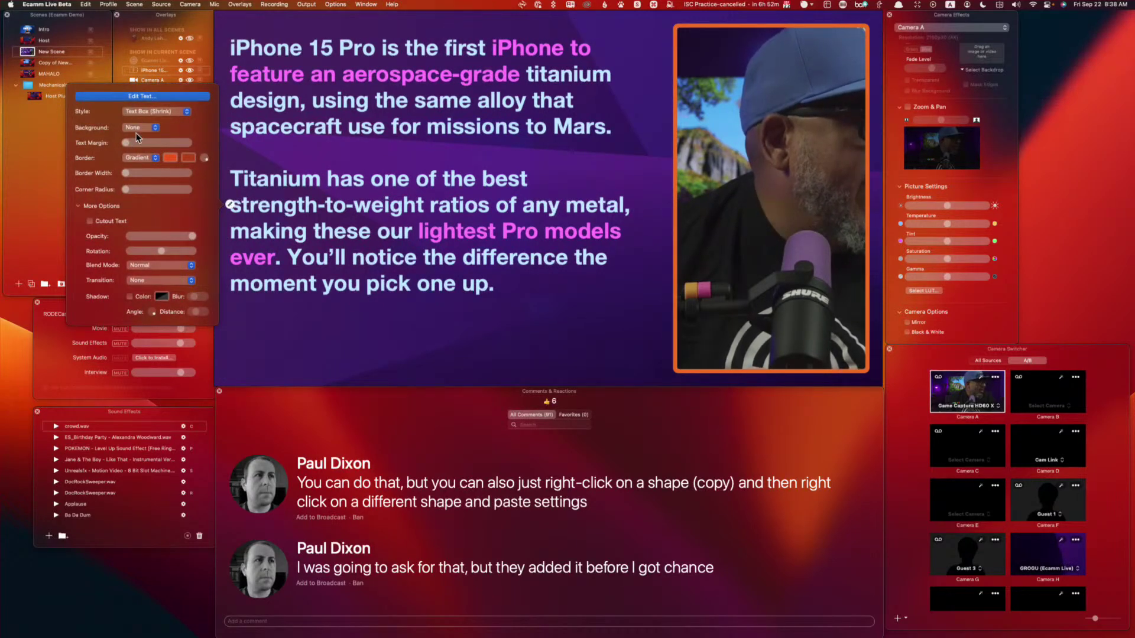
{"action": "left_click", "coordinate": [136, 127]}
{"action": "left_click", "coordinate": [145, 139]}
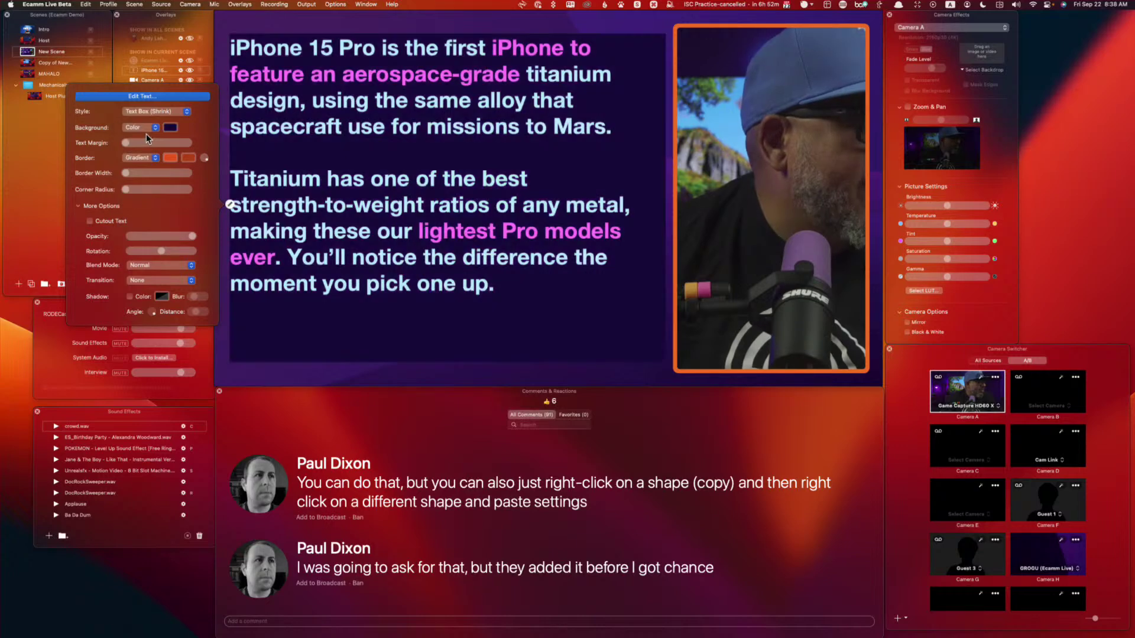
{"action": "left_click_drag", "start_coordinate": [125, 144], "coordinate": [137, 145]}
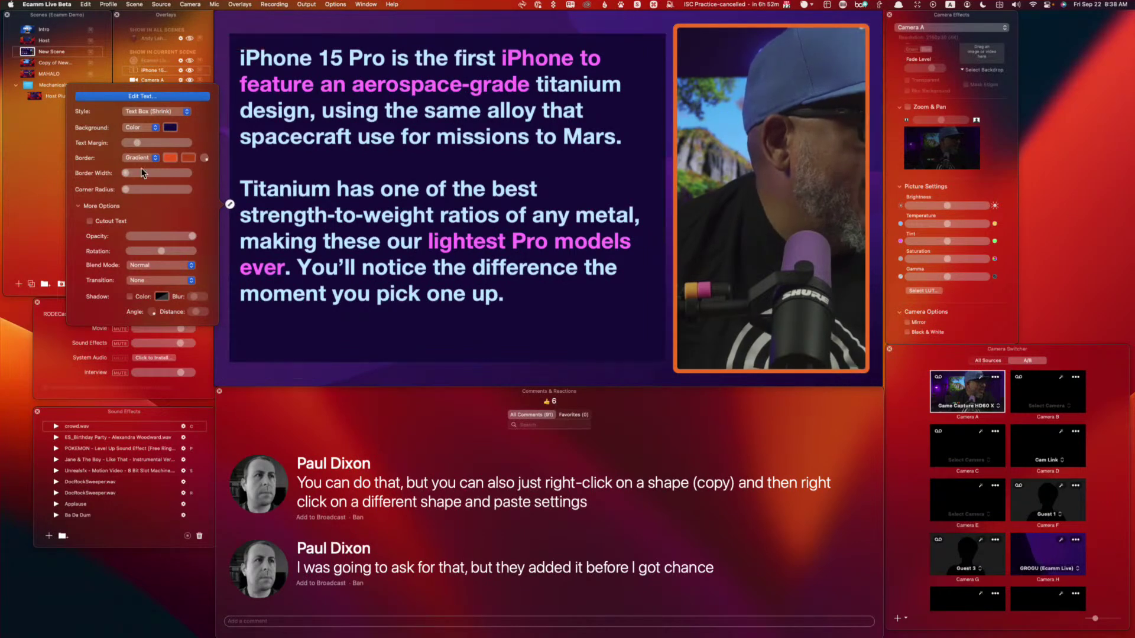
Step: Delete the second paragraph, beginning "Titanium has one of the best", from the iPhone 15 Pro text overlay
{"action": "left_click", "coordinate": [169, 96]}
{"action": "left_click_drag", "start_coordinate": [521, 243], "coordinate": [655, 286]}
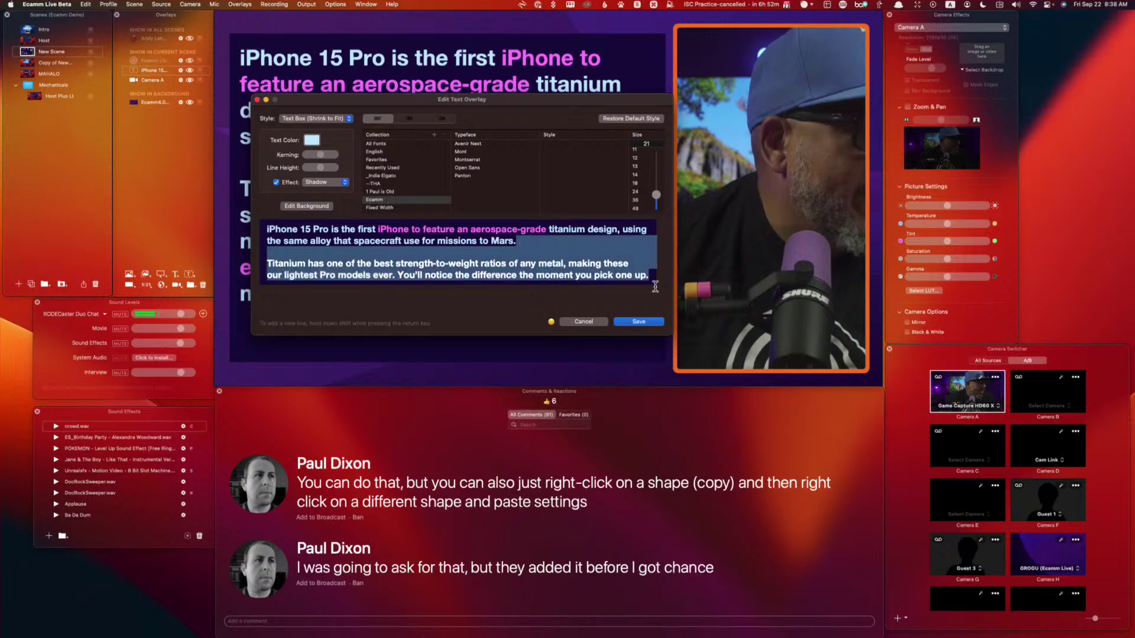
{"action": "key", "text": "BackSpace"}
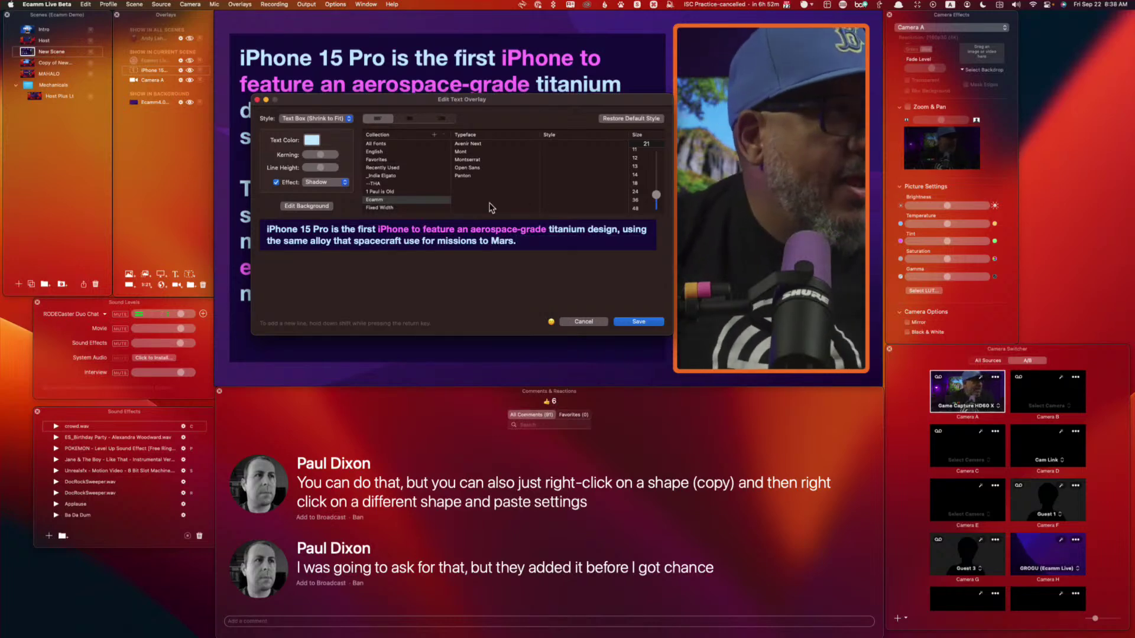
Step: Format the remaining iPhone 15 Pro text in Mont DEMO Heavy at size 42, save it and nudge the text box up
{"action": "left_click", "coordinate": [463, 152]}
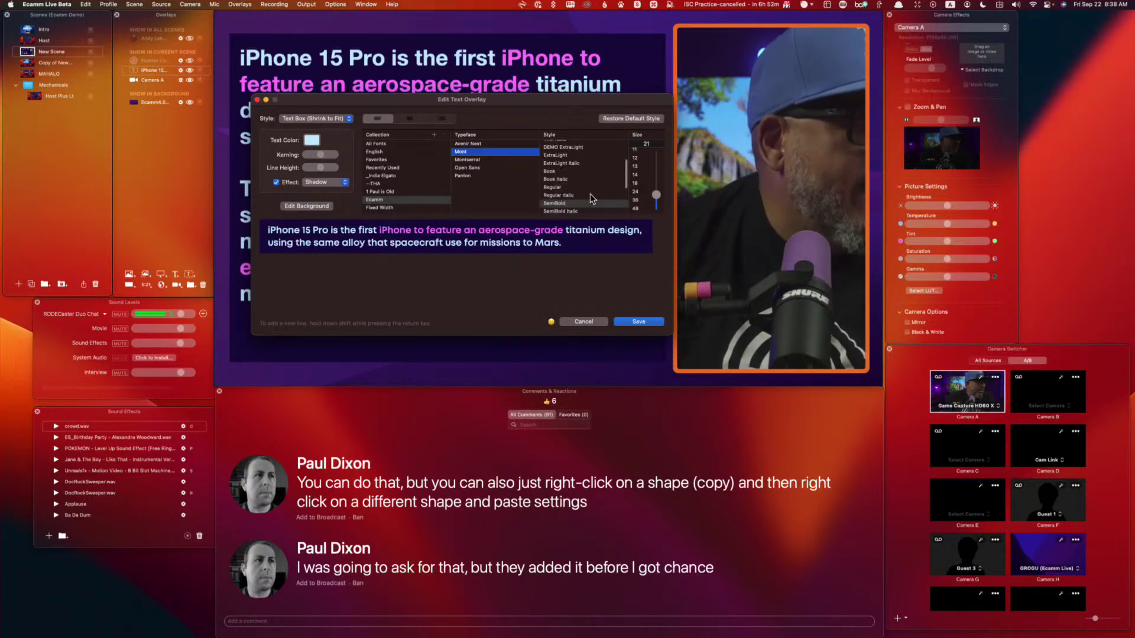
{"action": "left_click", "coordinate": [551, 186]}
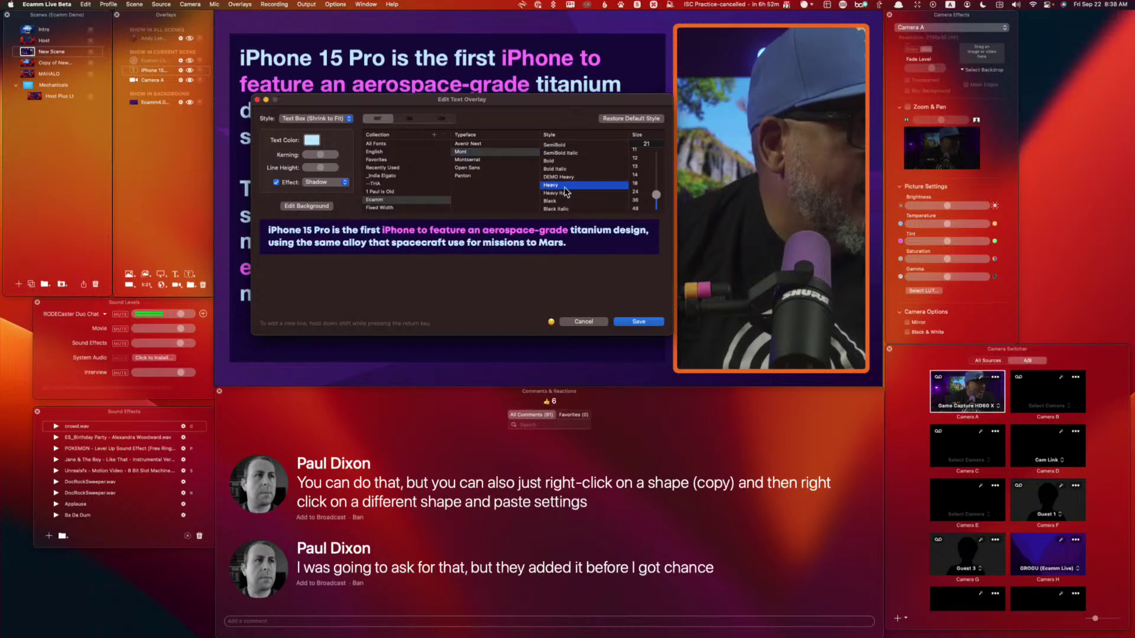
{"action": "left_click", "coordinate": [551, 202]}
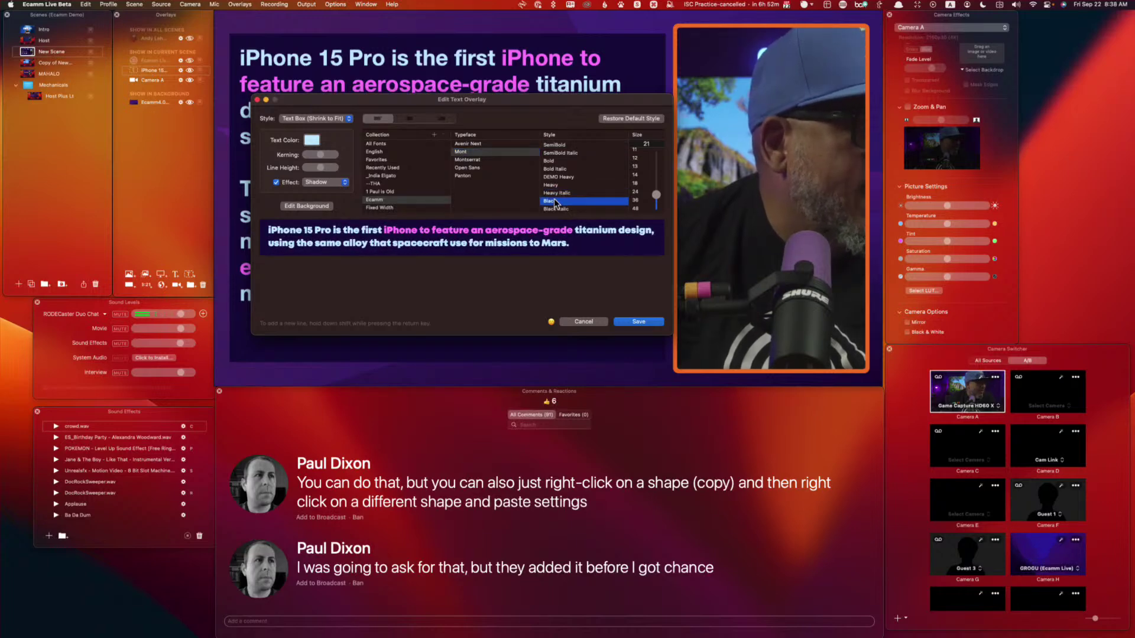
{"action": "left_click", "coordinate": [560, 178]}
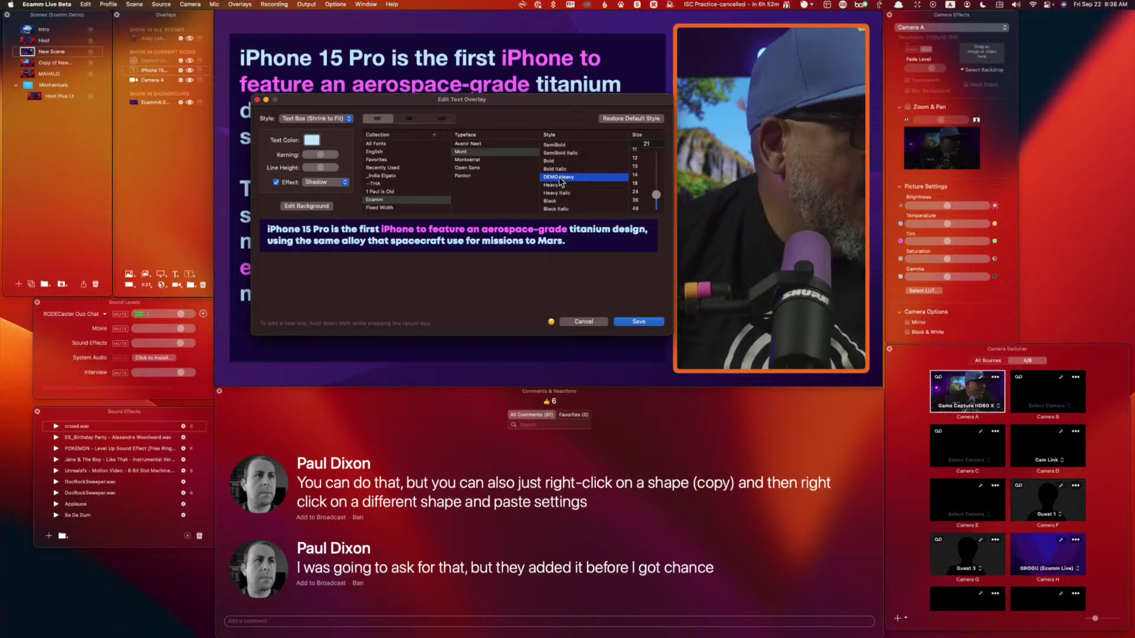
{"action": "left_click_drag", "start_coordinate": [656, 197], "coordinate": [655, 188]}
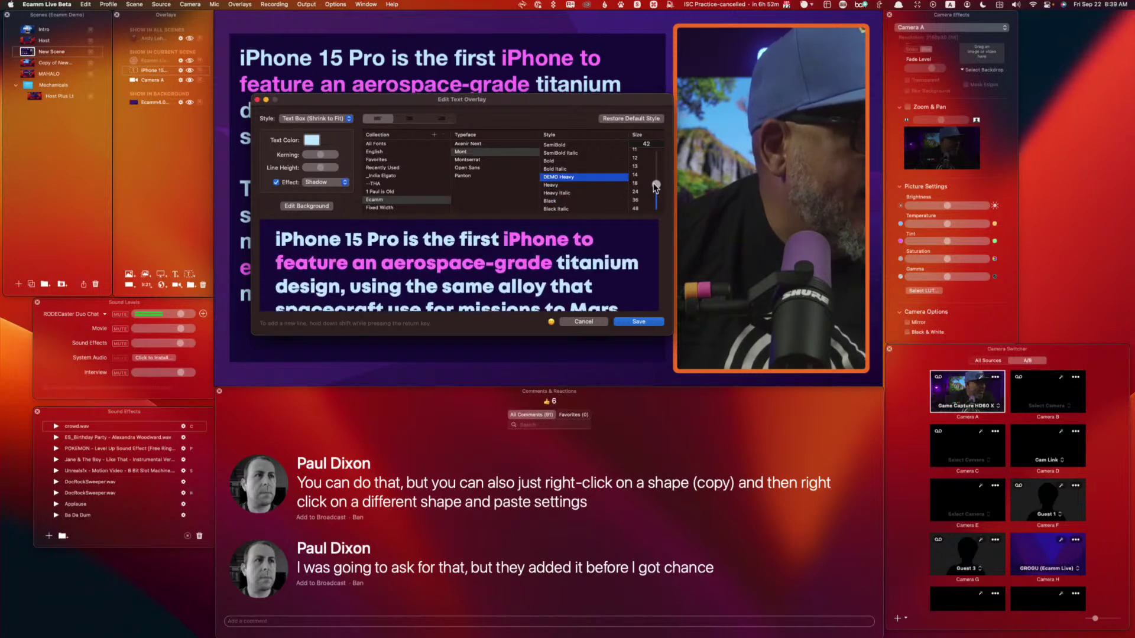
{"action": "left_click", "coordinate": [633, 323]}
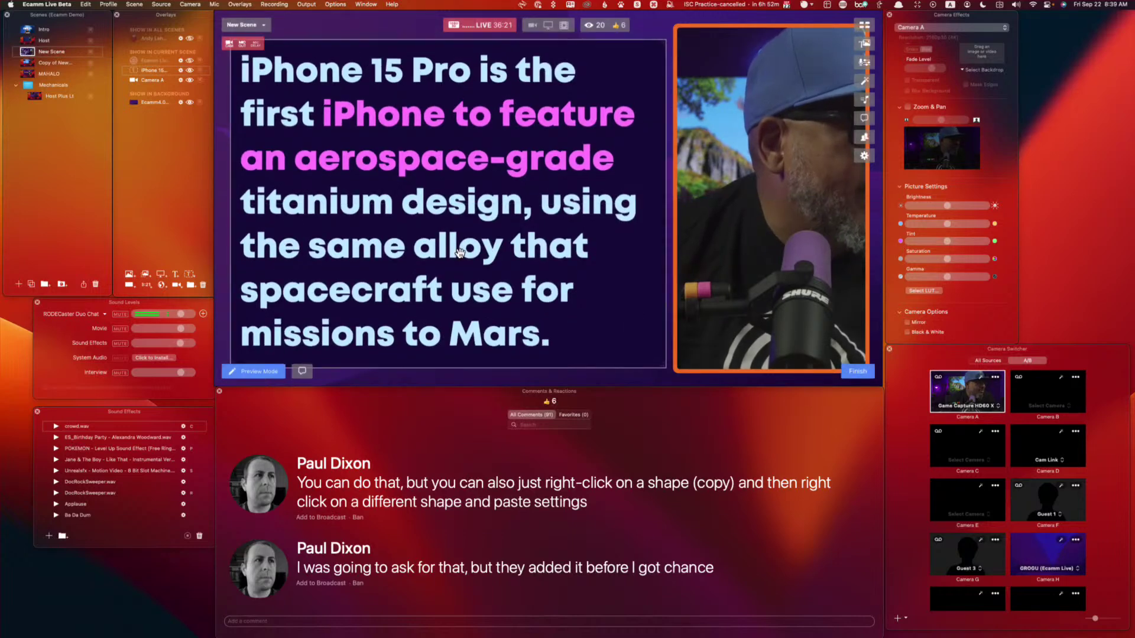
{"action": "left_click_drag", "start_coordinate": [450, 250], "coordinate": [458, 246]}
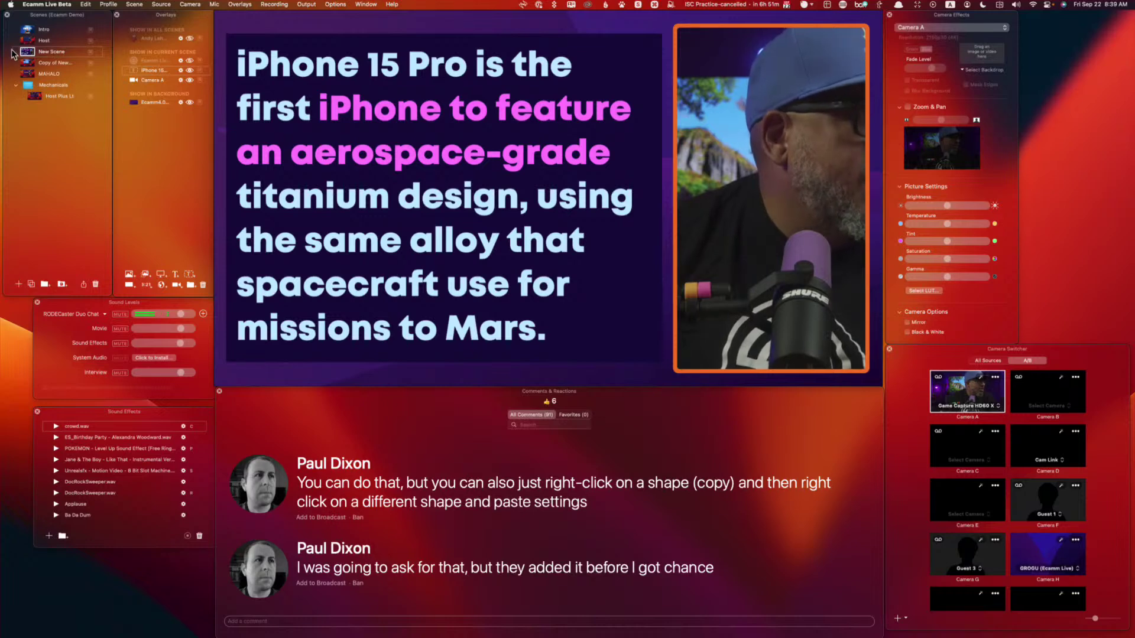
Step: Switch to Copy of New Scene and on to the MAHALO scene
{"action": "left_click", "coordinate": [28, 64]}
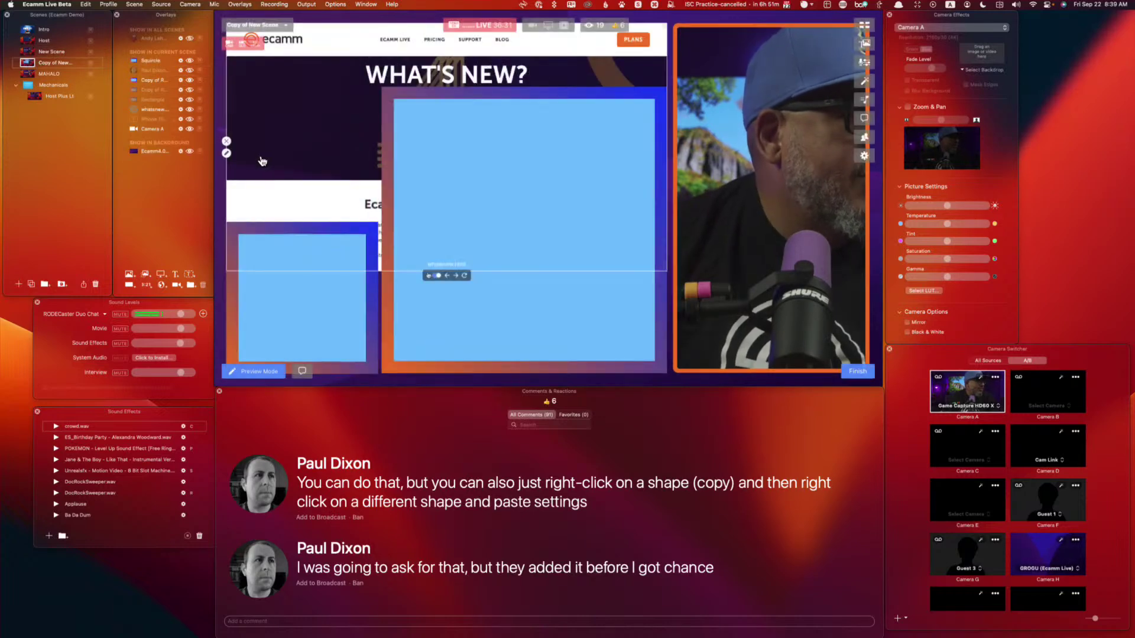
{"action": "left_click", "coordinate": [26, 73]}
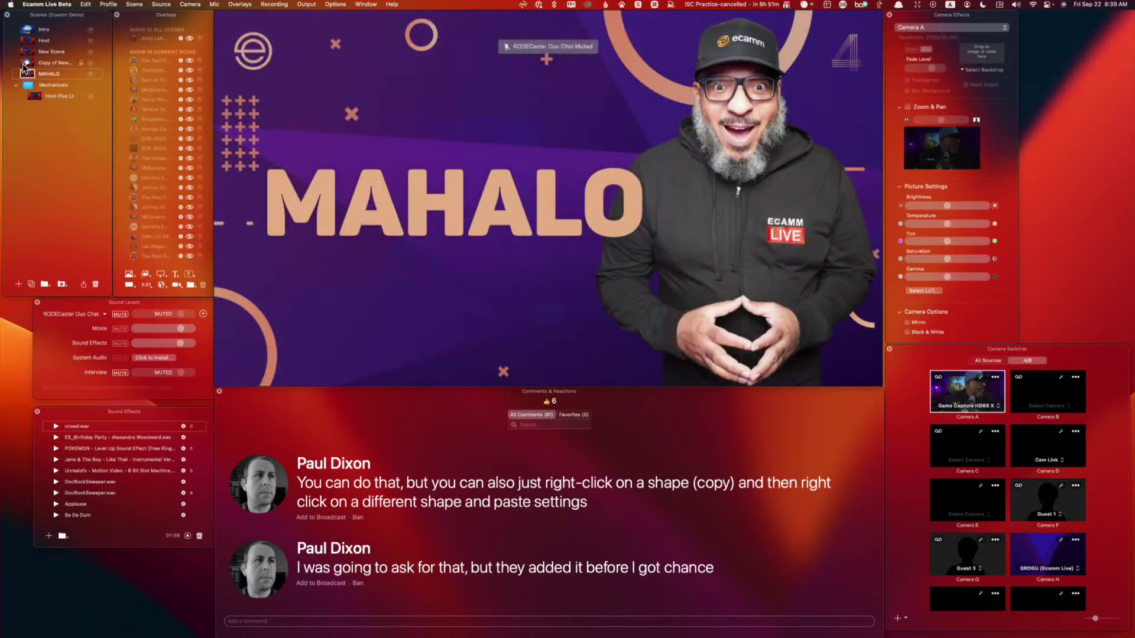
Step: Create a new scene and copy the Camera A overlay into it from the Copy of New Scene scene
{"action": "left_click", "coordinate": [24, 65]}
{"action": "mouse_move", "coordinate": [252, 149]}
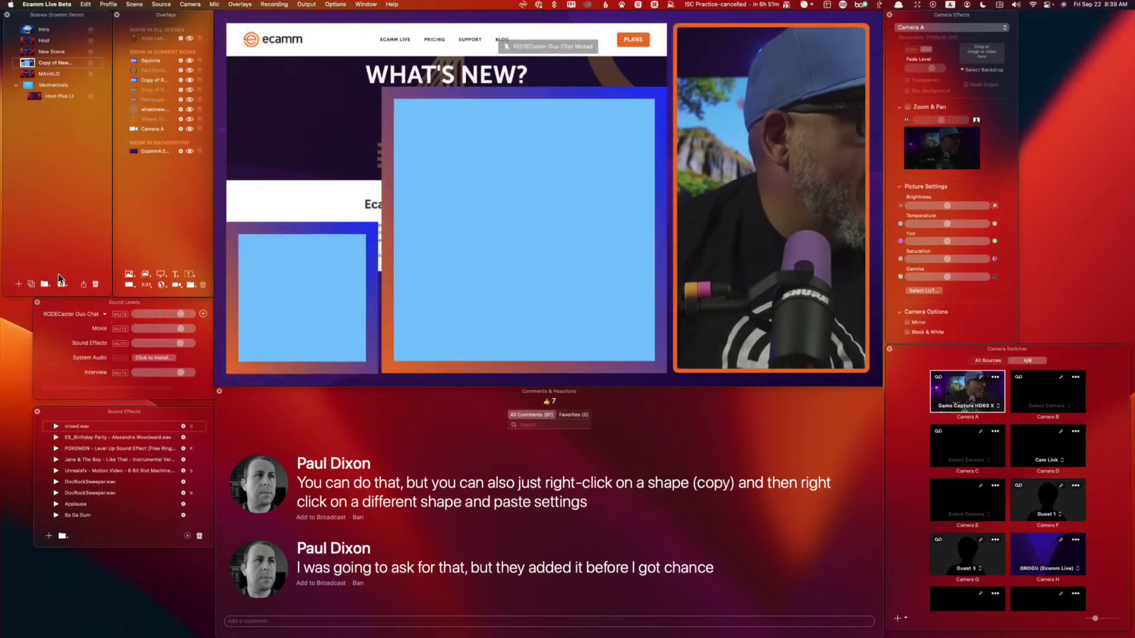
{"action": "left_click", "coordinate": [19, 285]}
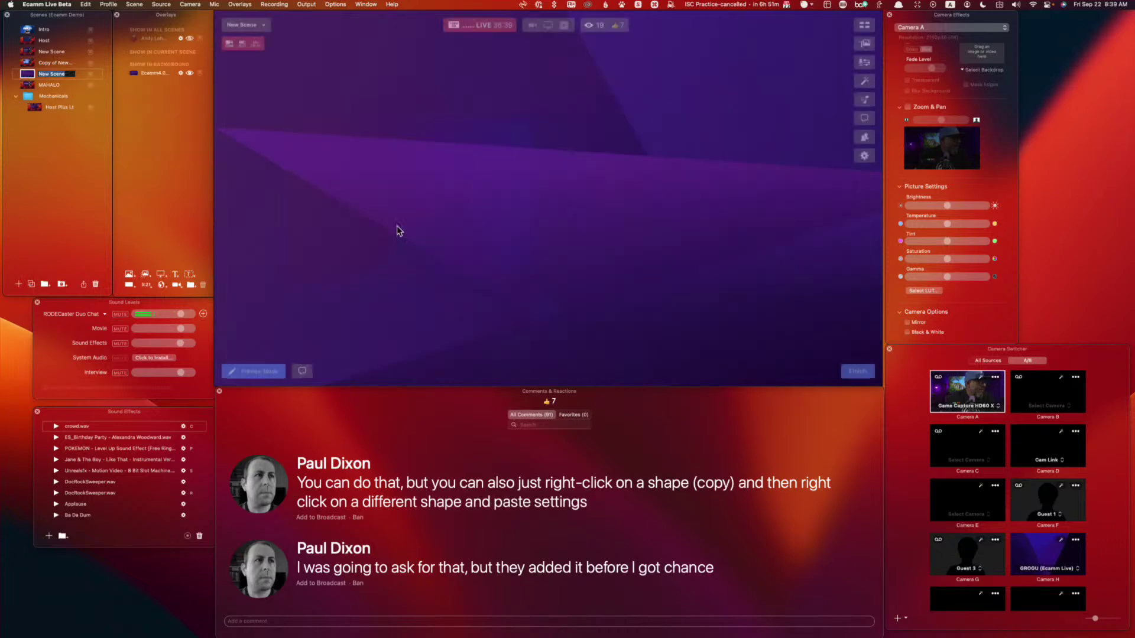
{"action": "left_click", "coordinate": [25, 64]}
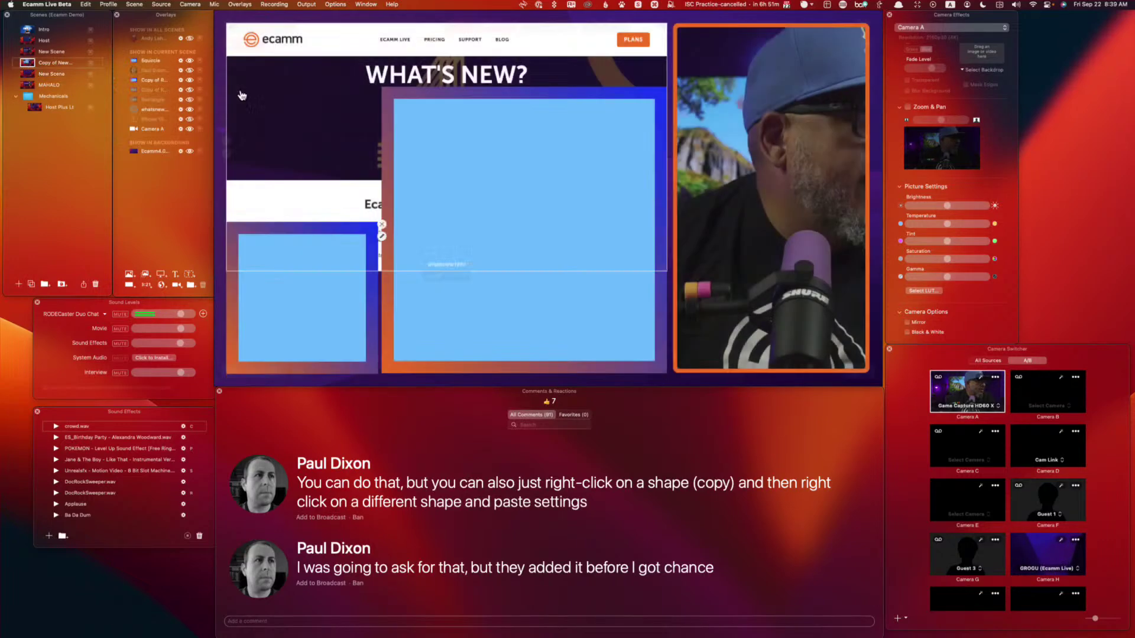
{"action": "key", "text": "super+c"}
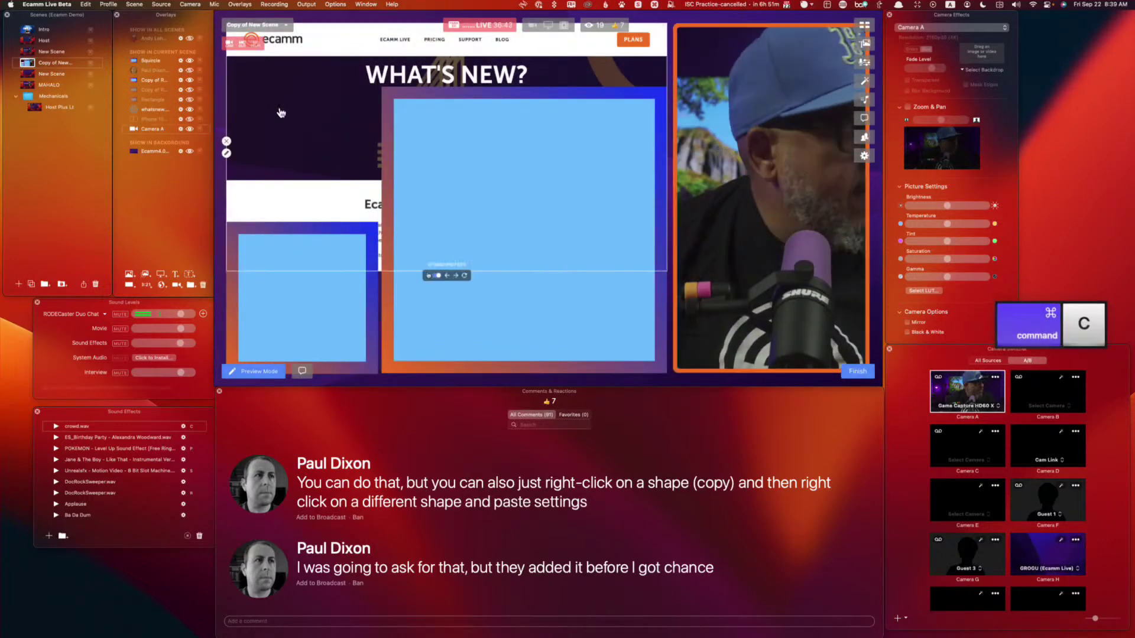
{"action": "left_click", "coordinate": [26, 75]}
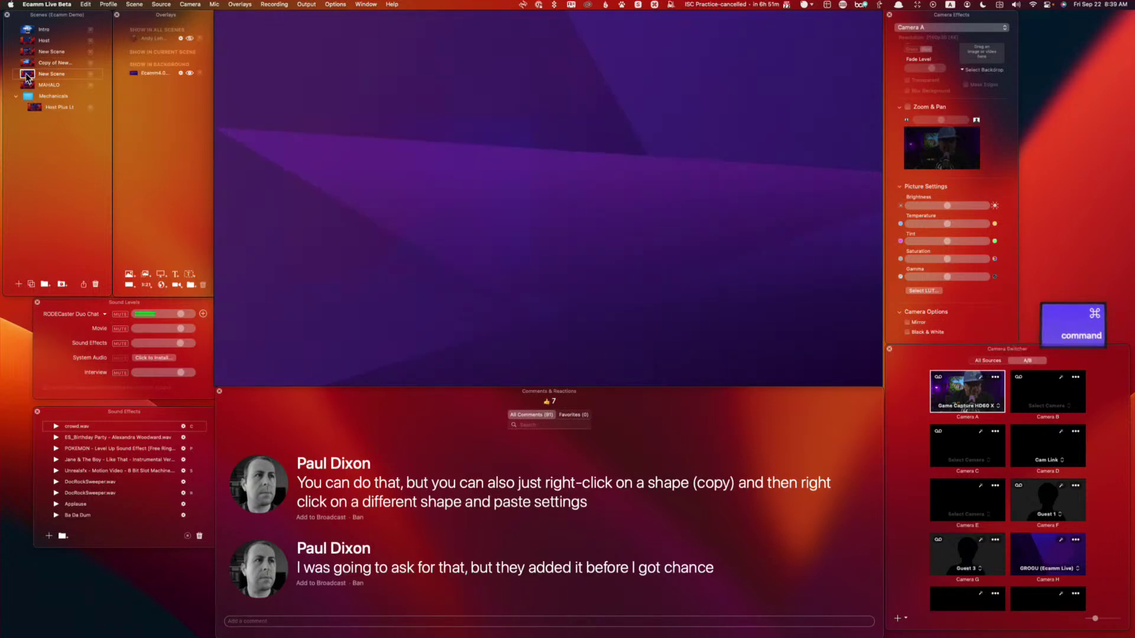
{"action": "key", "text": "super+v"}
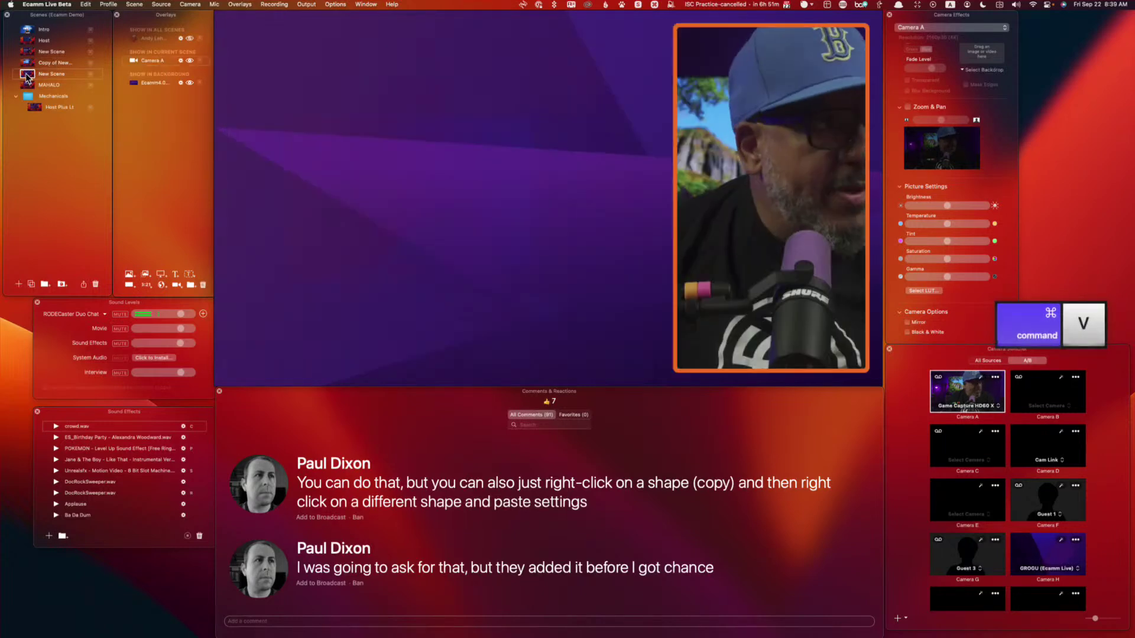
Step: Add a screen share overlay showing Google Chrome and enlarge it to fill the area beside the camera frame
{"action": "left_click", "coordinate": [160, 273]}
{"action": "left_click_drag", "start_coordinate": [526, 182], "coordinate": [396, 112]}
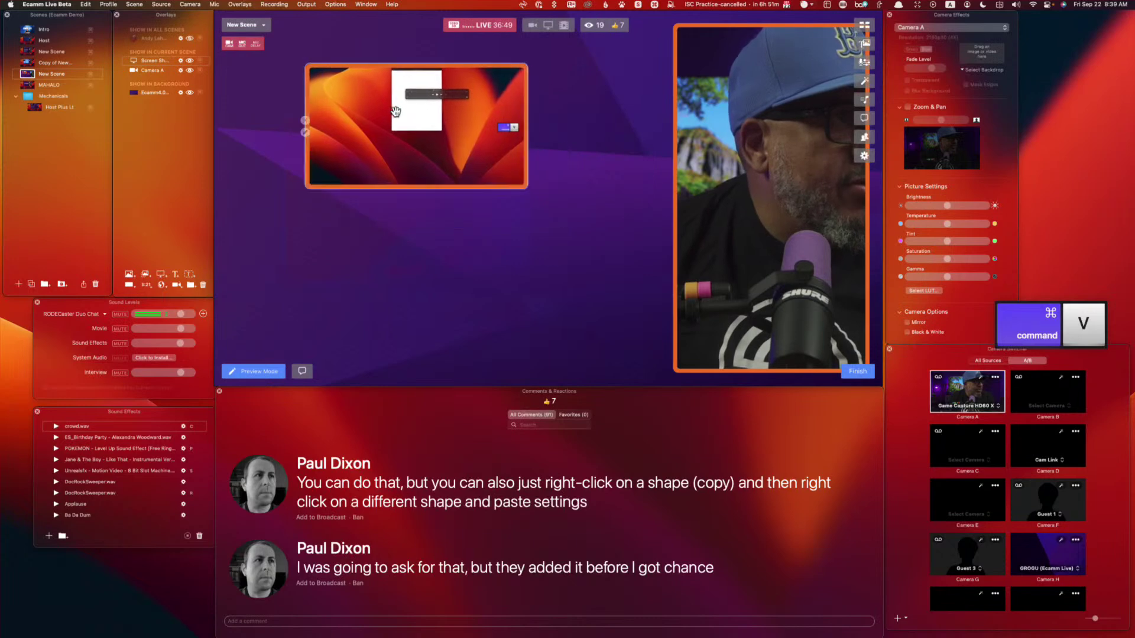
{"action": "left_click", "coordinate": [305, 132]}
{"action": "left_click", "coordinate": [232, 33]}
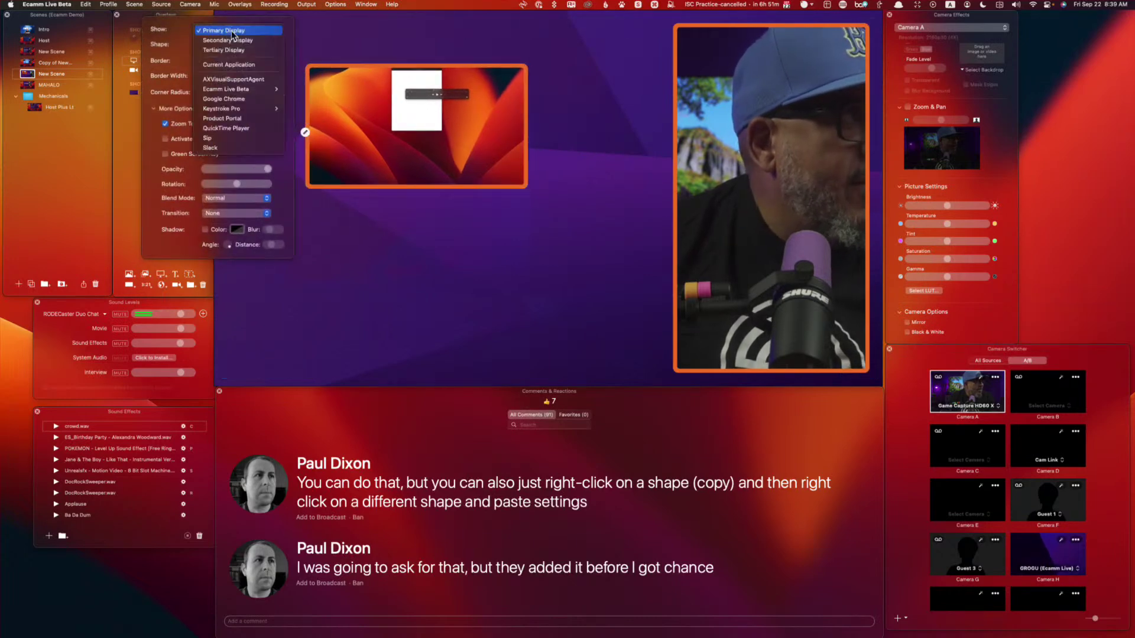
{"action": "left_click", "coordinate": [260, 99]}
{"action": "left_click_drag", "start_coordinate": [387, 120], "coordinate": [306, 76]}
{"action": "left_click", "coordinate": [435, 135]}
{"action": "left_click_drag", "start_coordinate": [447, 144], "coordinate": [662, 355]}
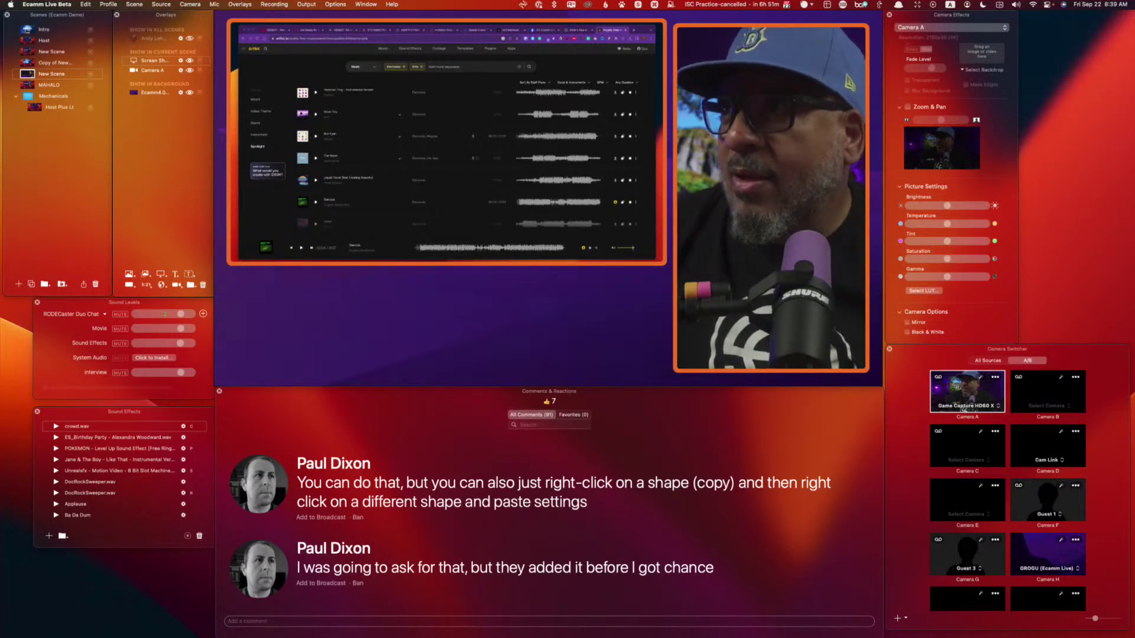
Step: Switch to the Artlist site in Chrome and search its footage library for Mars clips
{"action": "left_click", "coordinate": [438, 48]}
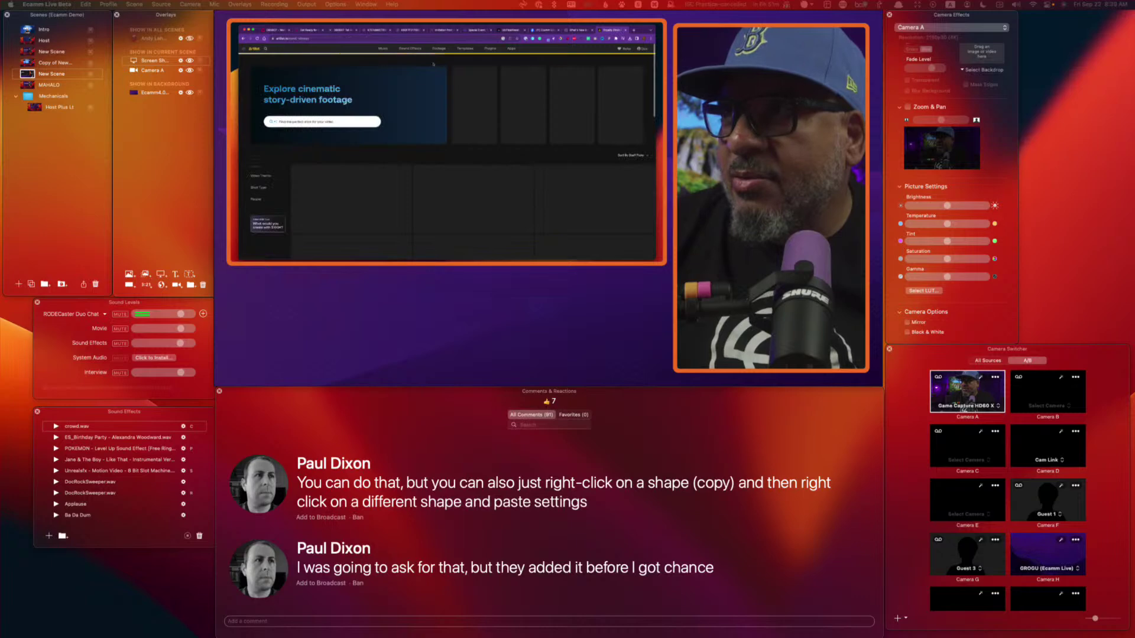
{"action": "key", "text": "shift+a"}
{"action": "left_click", "coordinate": [321, 121]}
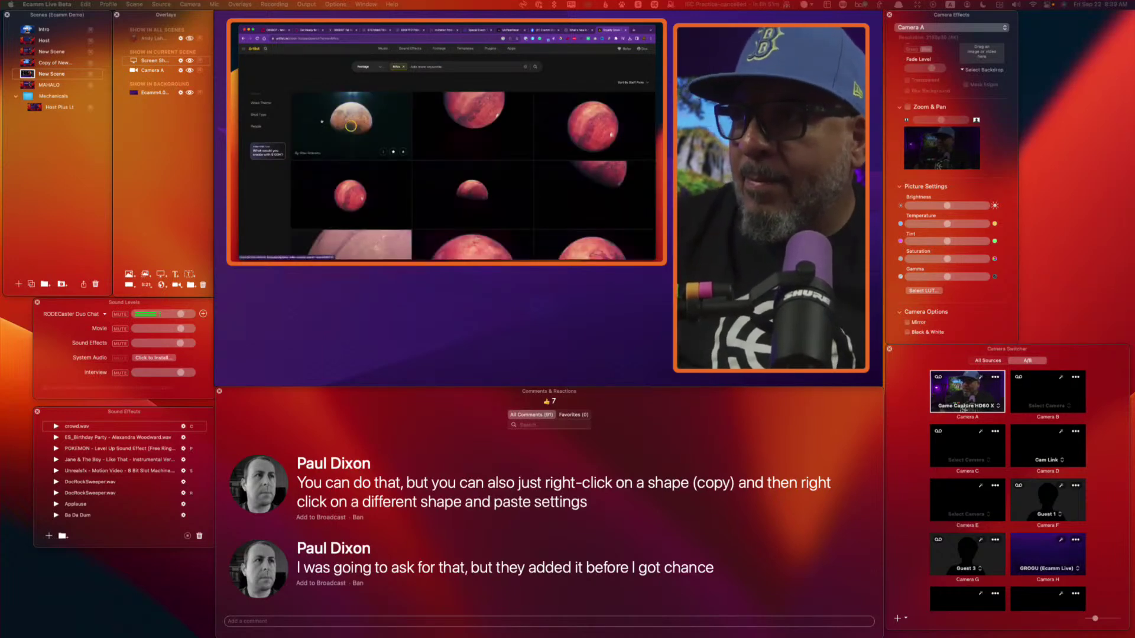
Step: Find a large red Mars planet clip in the footage results and download it in HD
{"action": "scroll", "coordinate": [476, 212], "scroll_direction": "down", "scroll_amount": 5}
{"action": "scroll", "coordinate": [476, 211], "scroll_direction": "down", "scroll_amount": 5}
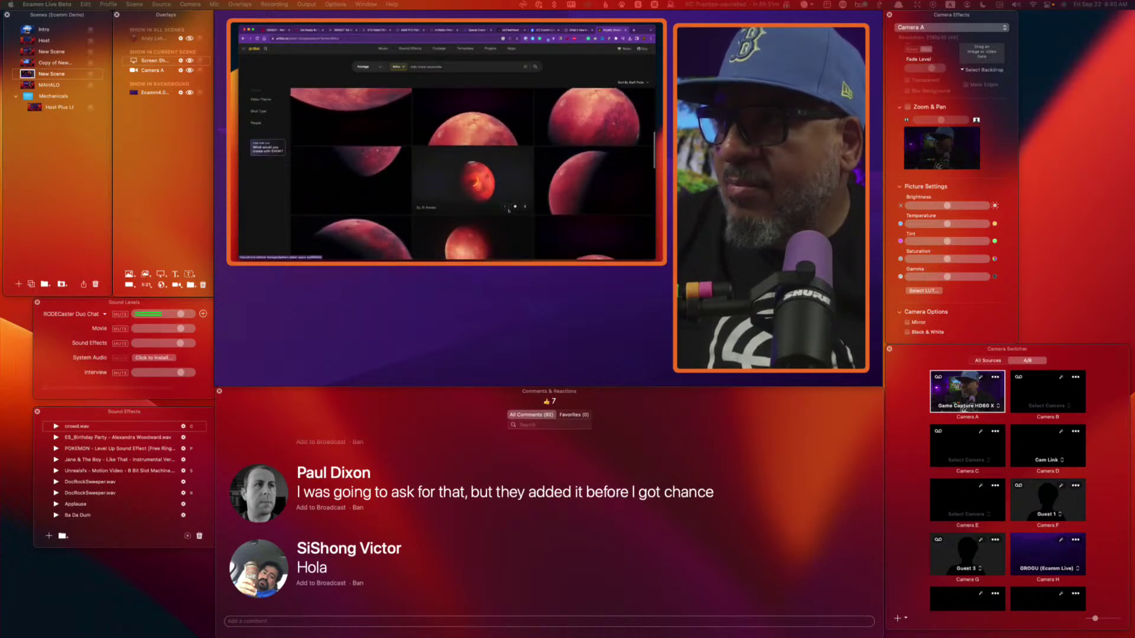
{"action": "scroll", "coordinate": [509, 210], "scroll_direction": "down", "scroll_amount": 3}
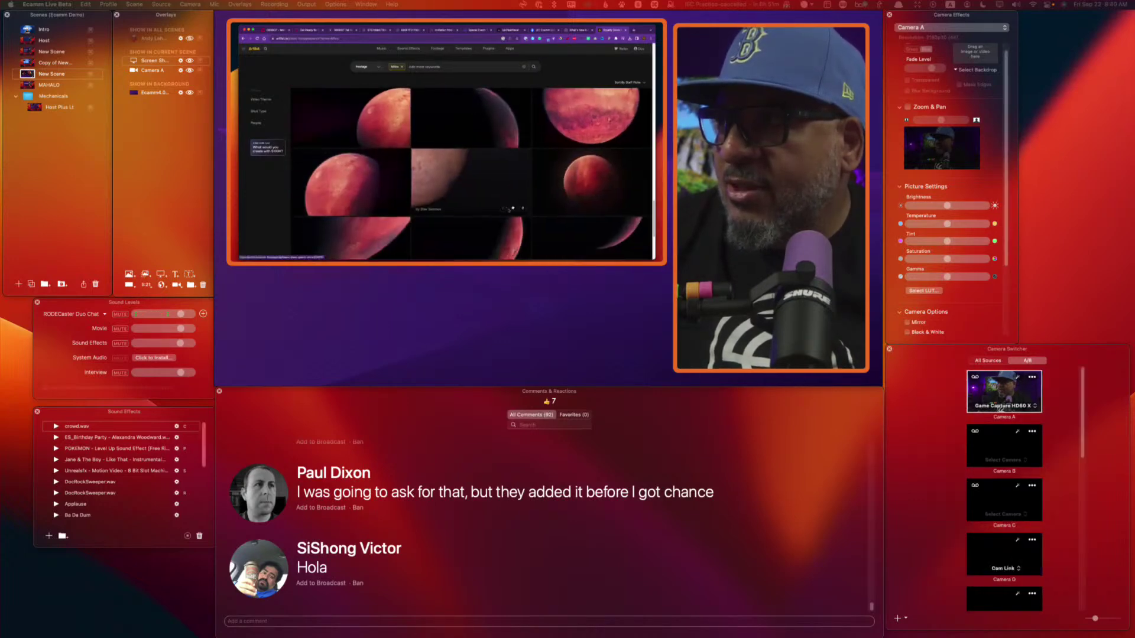
{"action": "scroll", "coordinate": [508, 210], "scroll_direction": "down", "scroll_amount": 3}
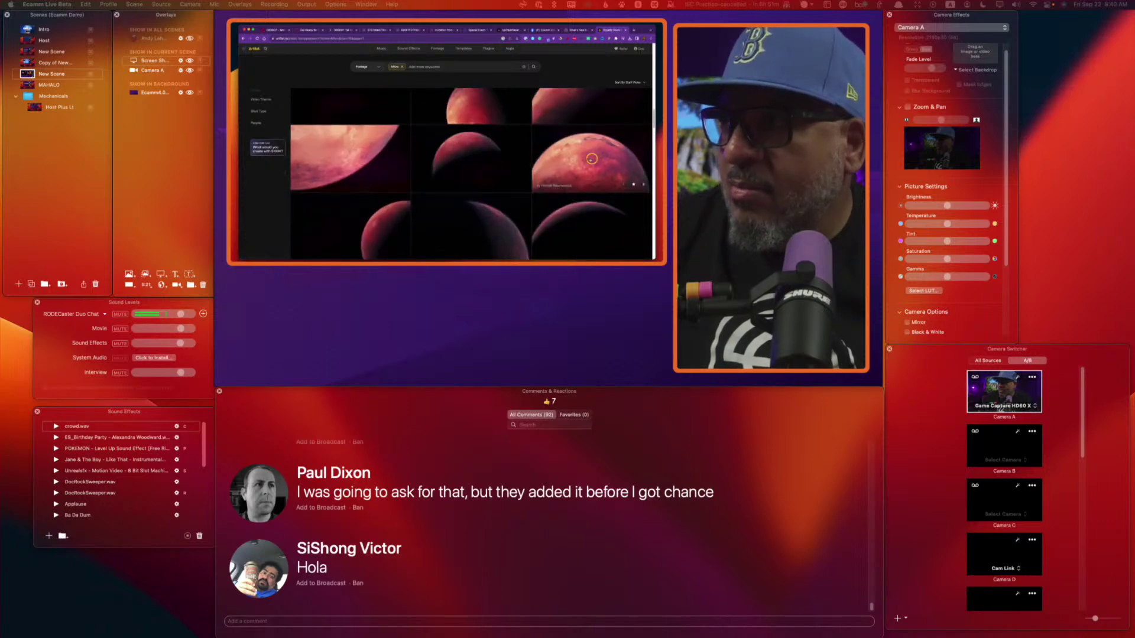
{"action": "left_click", "coordinate": [642, 184]}
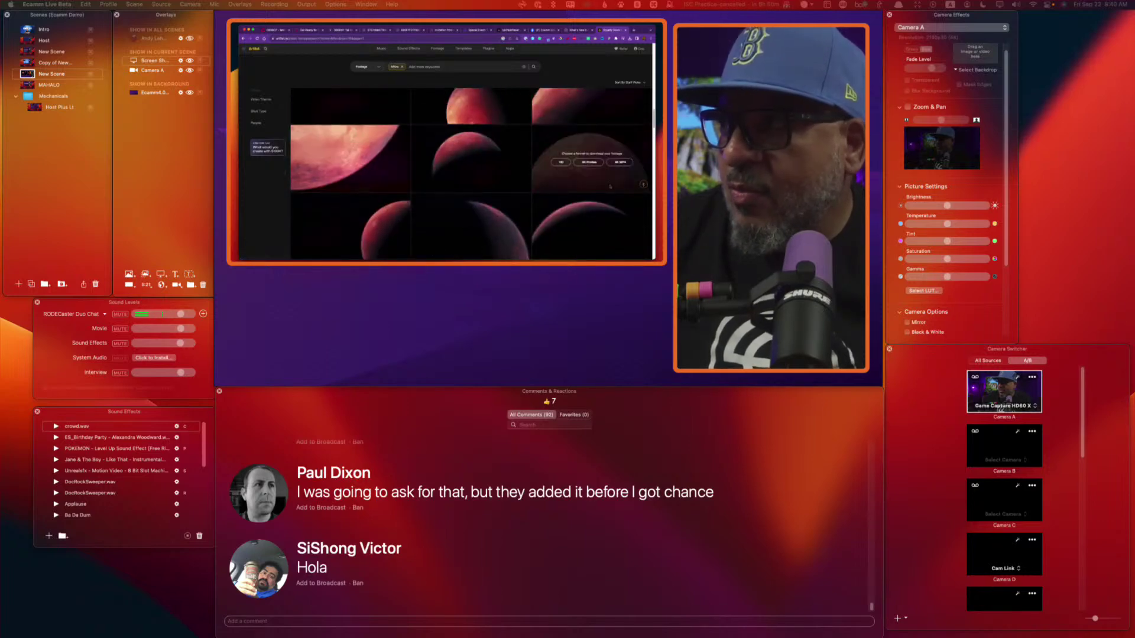
{"action": "left_click", "coordinate": [561, 162]}
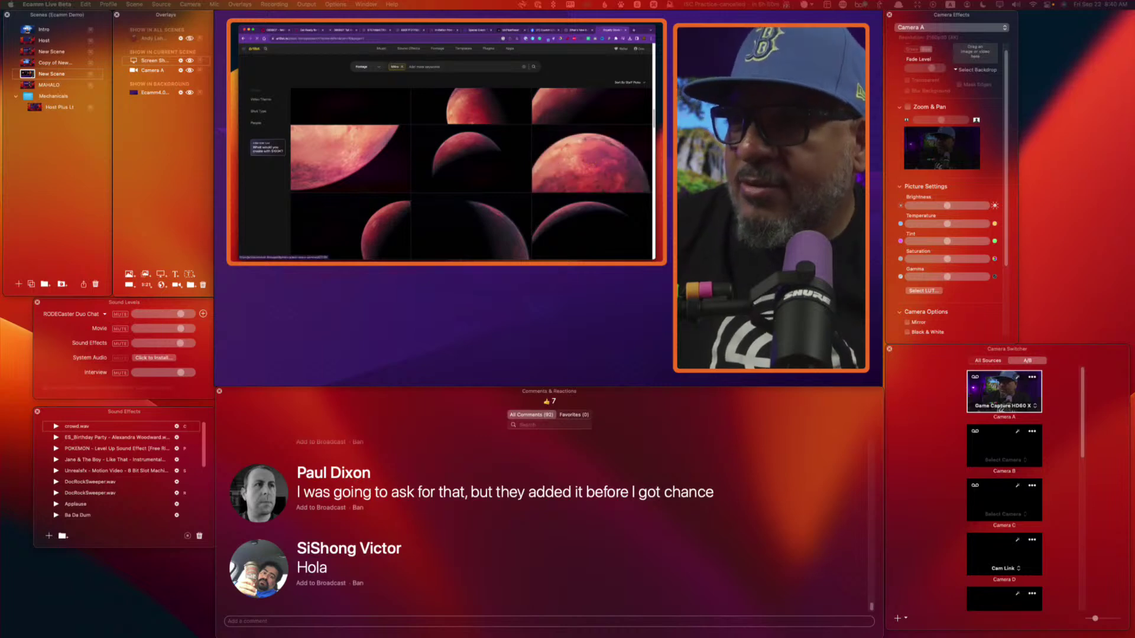
Step: Browse further through the Mars footage results for a second background clip
{"action": "scroll", "coordinate": [321, 229], "scroll_direction": "down", "scroll_amount": 5}
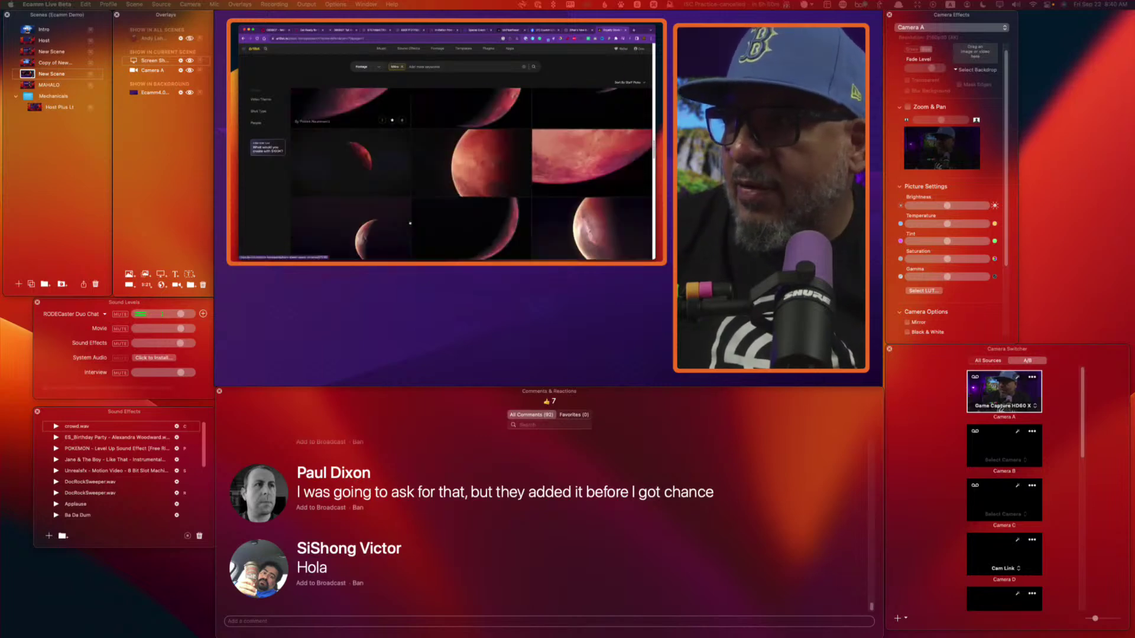
{"action": "scroll", "coordinate": [410, 222], "scroll_direction": "down", "scroll_amount": 5}
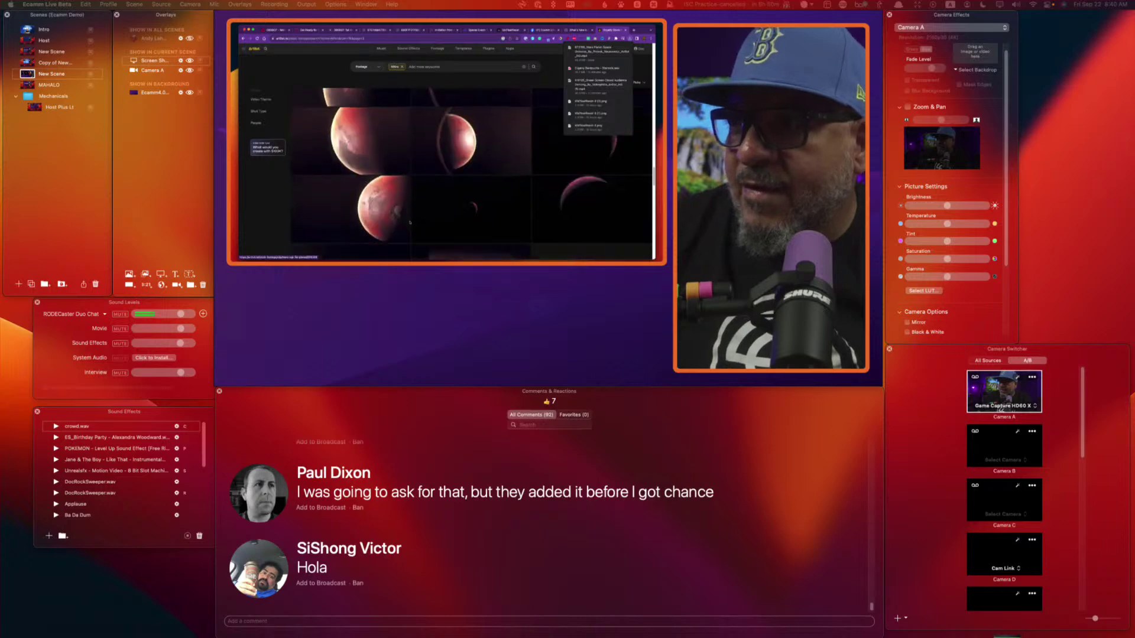
{"action": "scroll", "coordinate": [410, 223], "scroll_direction": "down", "scroll_amount": 5}
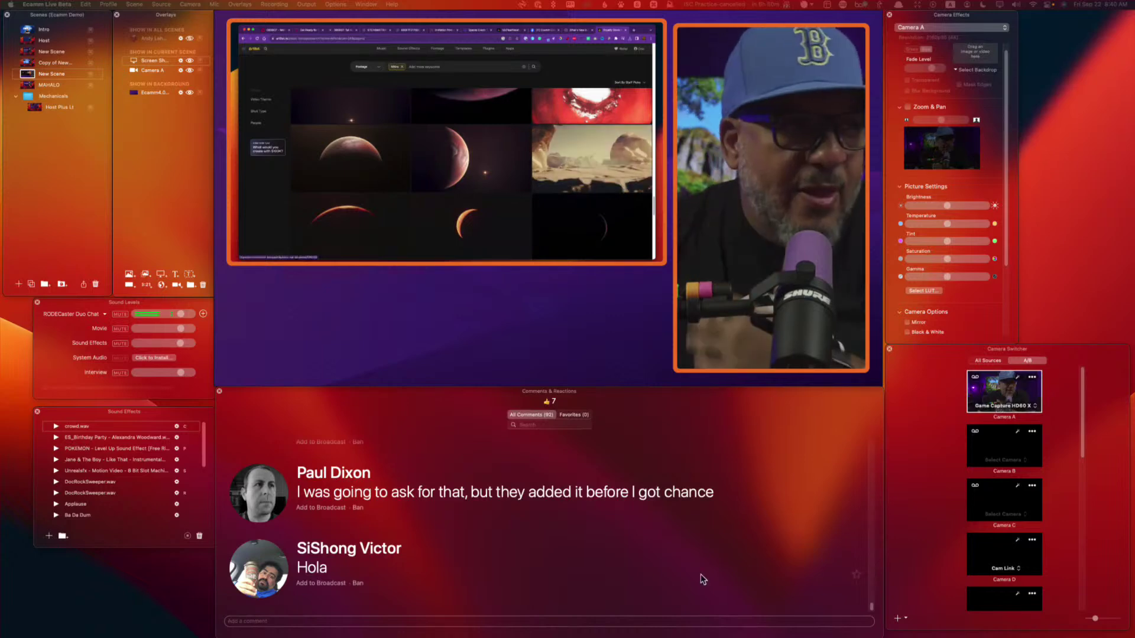
Step: In the iPhone 15 Pro text scene, add the downloaded 673166 Mars clip as an animated overlay beneath the text and fit it to the text block's width
{"action": "left_click", "coordinate": [29, 53]}
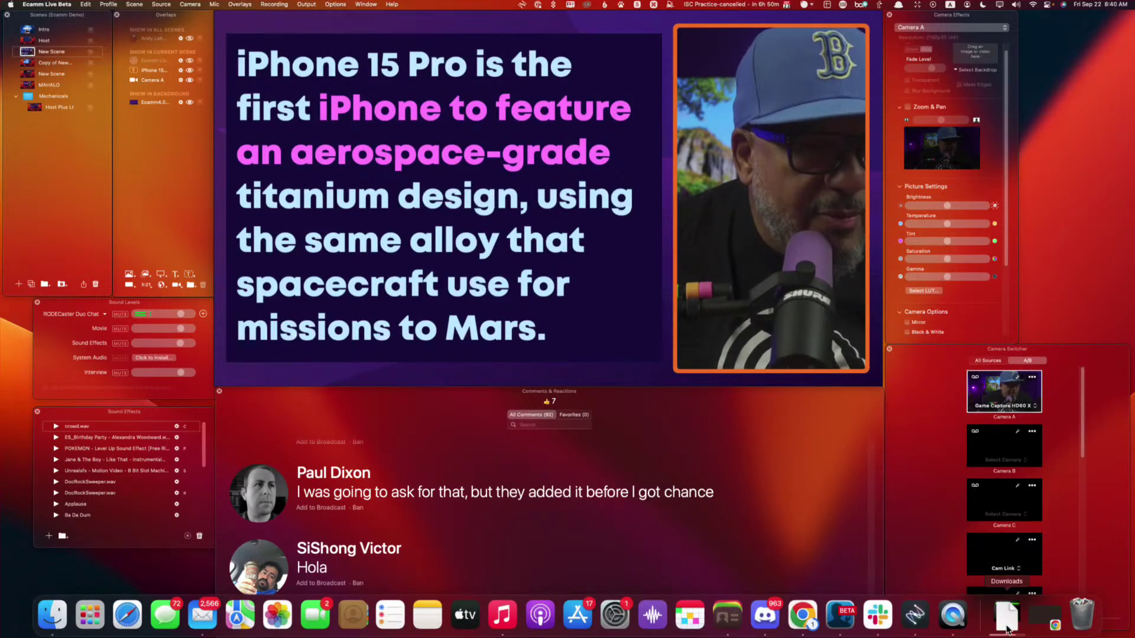
{"action": "left_click", "coordinate": [1006, 618]}
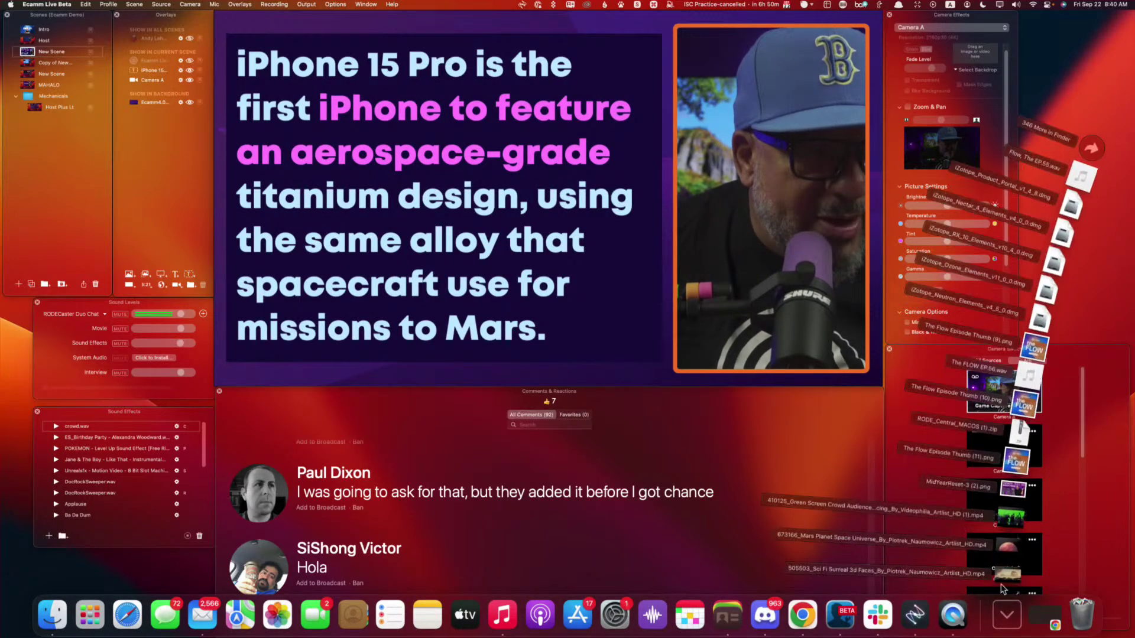
{"action": "left_click_drag", "start_coordinate": [1008, 556], "coordinate": [183, 82]}
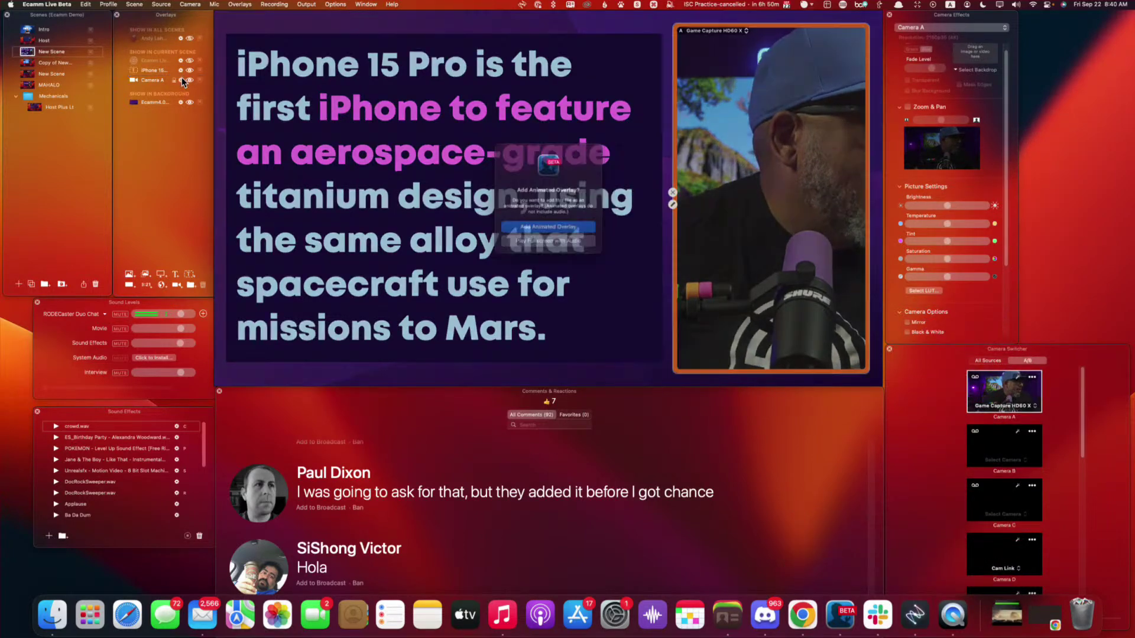
{"action": "left_click", "coordinate": [539, 230]}
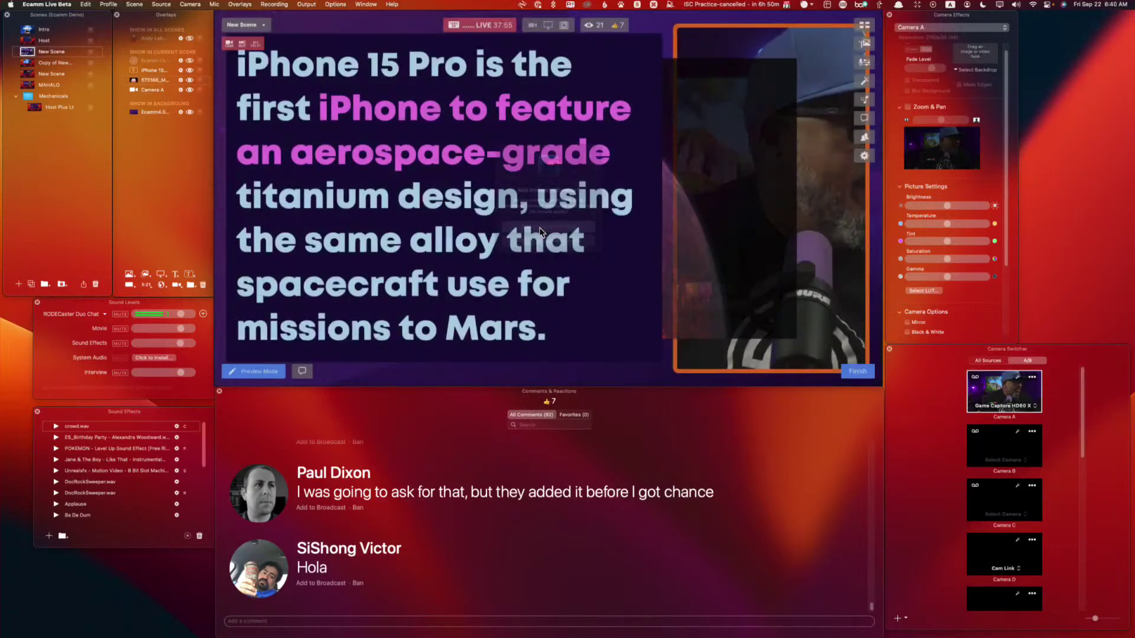
{"action": "left_click_drag", "start_coordinate": [722, 236], "coordinate": [667, 218]}
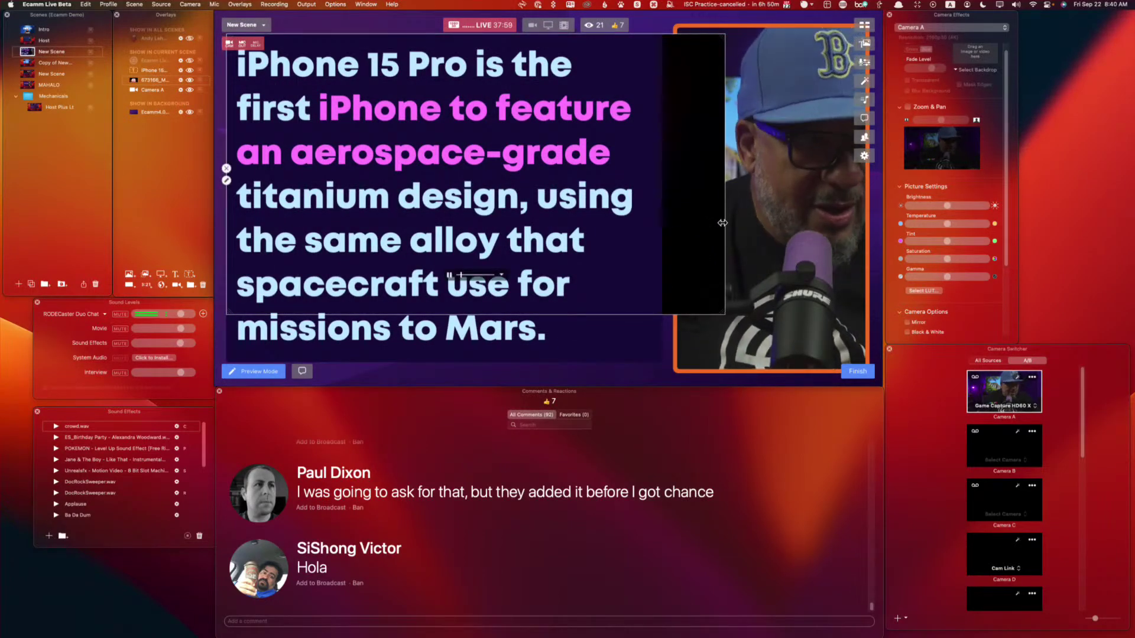
{"action": "left_click_drag", "start_coordinate": [722, 223], "coordinate": [658, 223]}
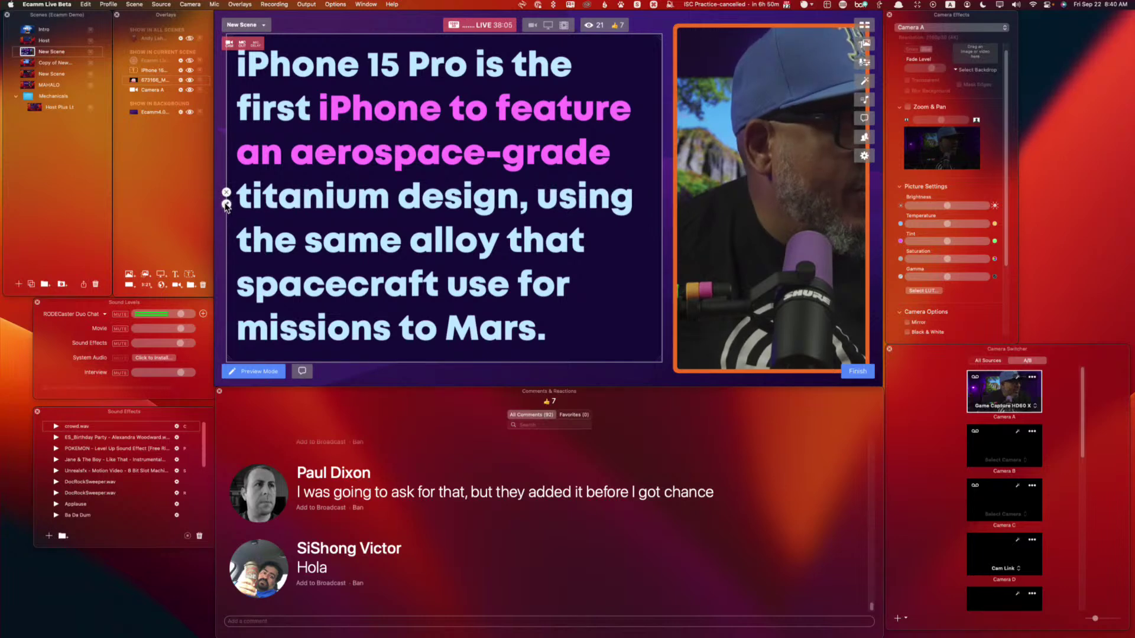
Step: Turn on Cutout Text for the iPhone 15 Pro text overlay and move the text block partly off the Mars clip
{"action": "left_click", "coordinate": [226, 205]}
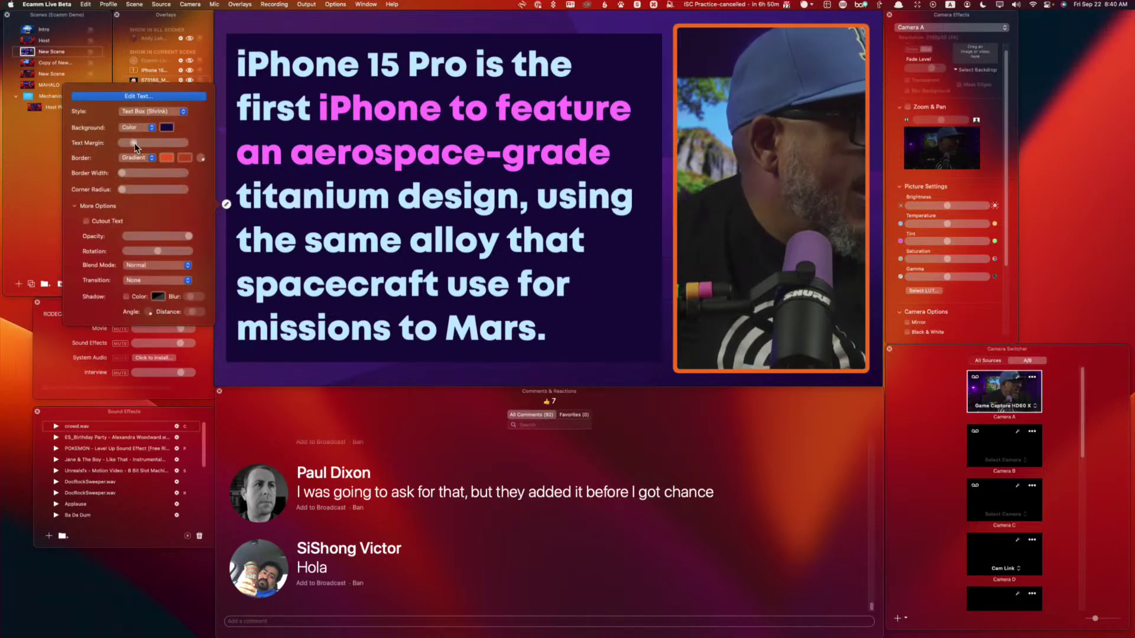
{"action": "left_click", "coordinate": [112, 221]}
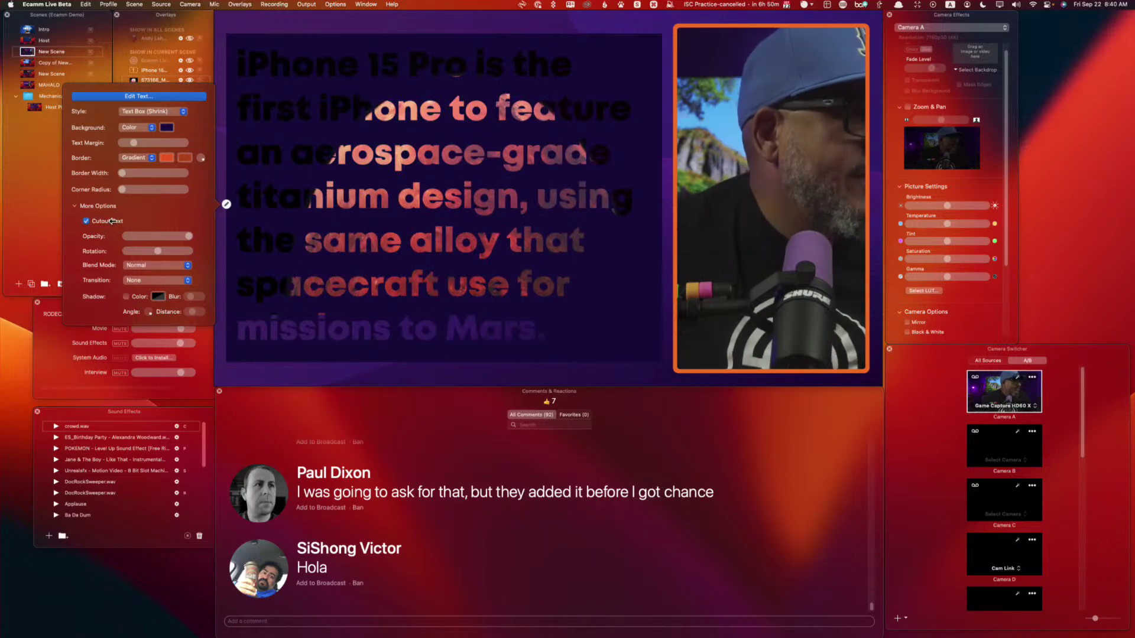
{"action": "left_click_drag", "start_coordinate": [655, 312], "coordinate": [544, 330]}
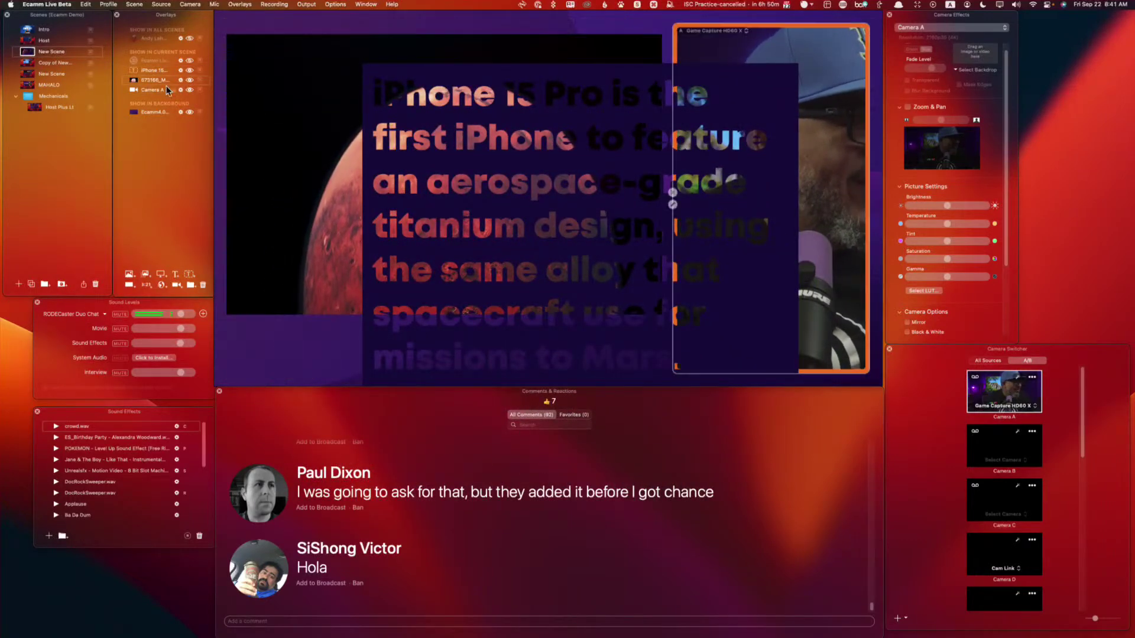
Step: Move the Mars clip overlay above the text in the stacking order and stretch it wider
{"action": "left_click_drag", "start_coordinate": [155, 79], "coordinate": [155, 68]}
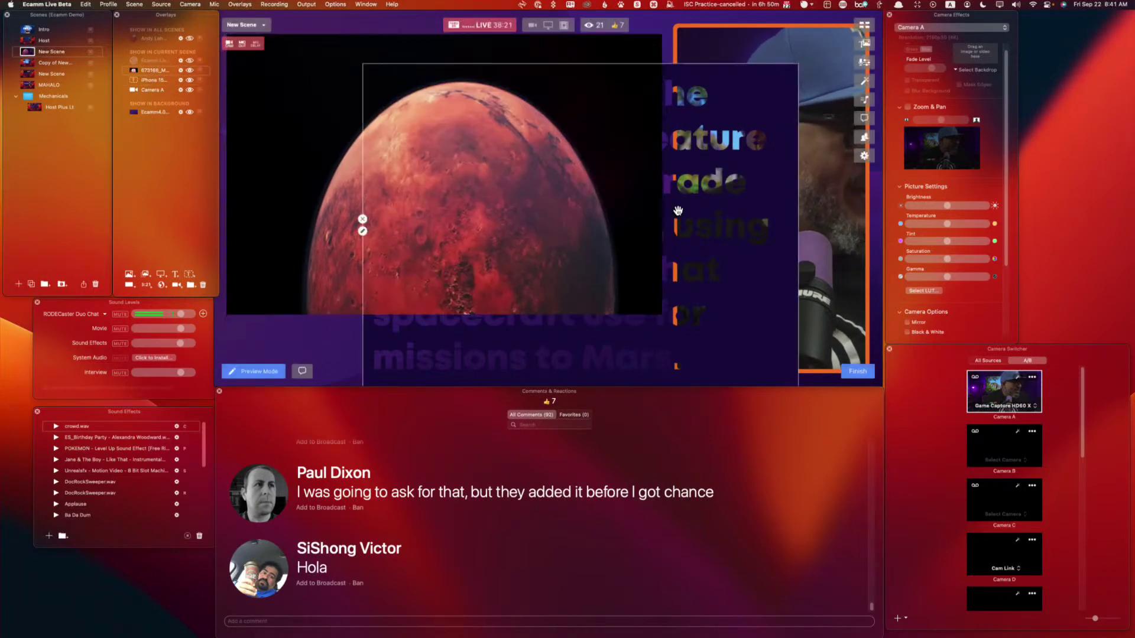
{"action": "left_click_drag", "start_coordinate": [661, 207], "coordinate": [675, 207]}
{"action": "key", "text": "alt"}
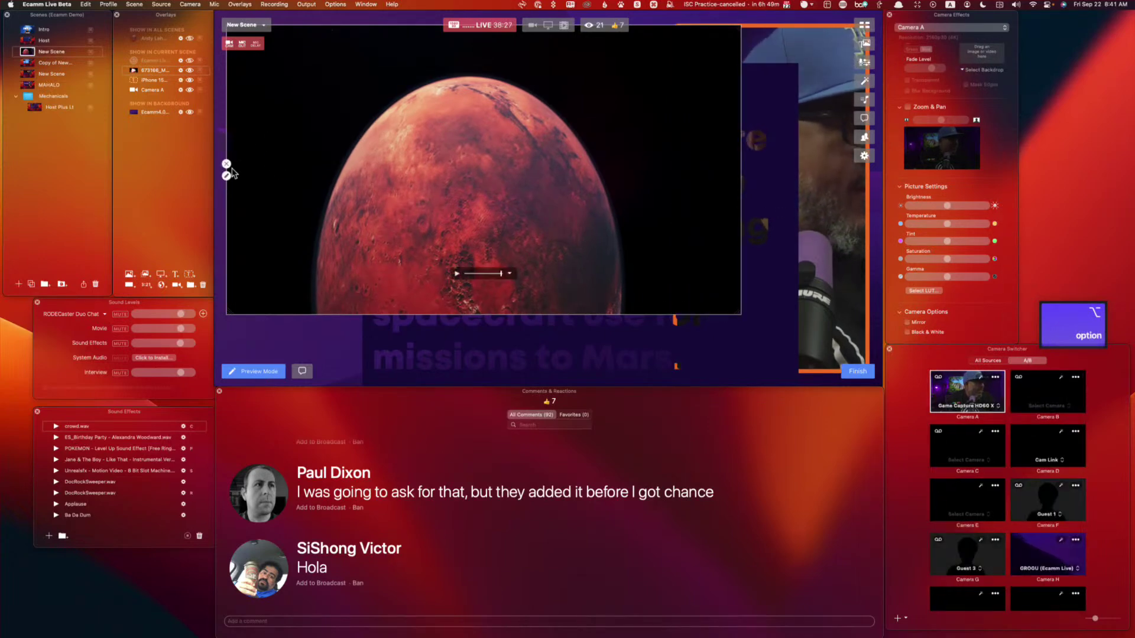
Step: Delete the Mars clip overlay and add the downloaded 505503 Sci Fi Surreal clip as an animated overlay beneath the text
{"action": "left_click", "coordinate": [226, 165]}
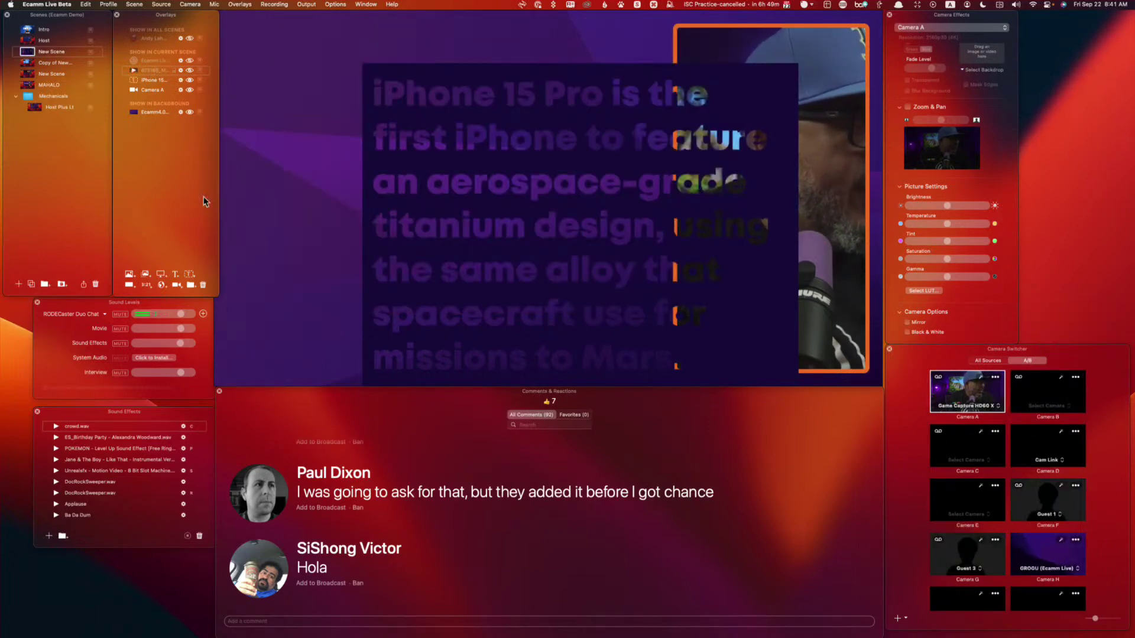
{"action": "left_click", "coordinate": [202, 286]}
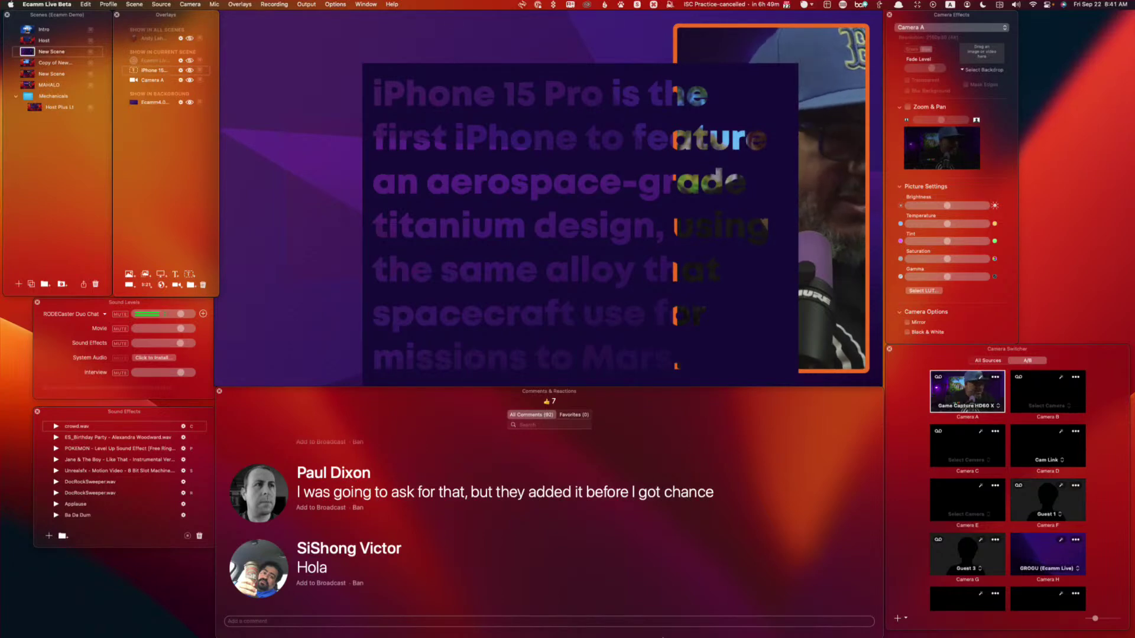
{"action": "mouse_move", "coordinate": [840, 614]}
{"action": "left_click", "coordinate": [1002, 619]}
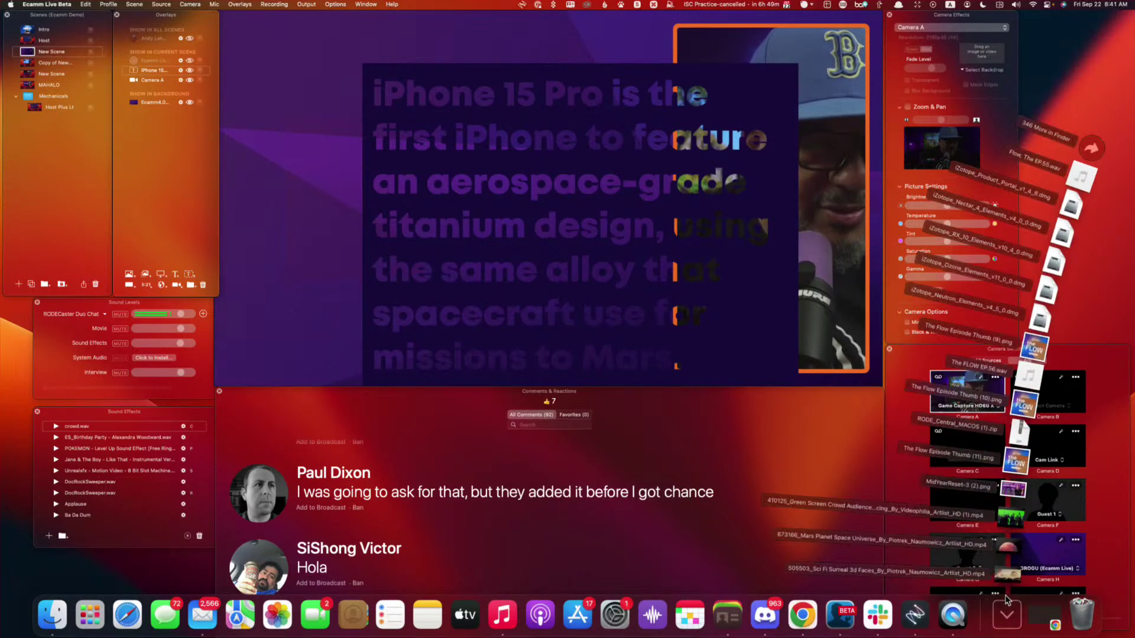
{"action": "left_click_drag", "start_coordinate": [1007, 581], "coordinate": [961, 582]}
{"action": "left_click_drag", "start_coordinate": [330, 174], "coordinate": [172, 76]}
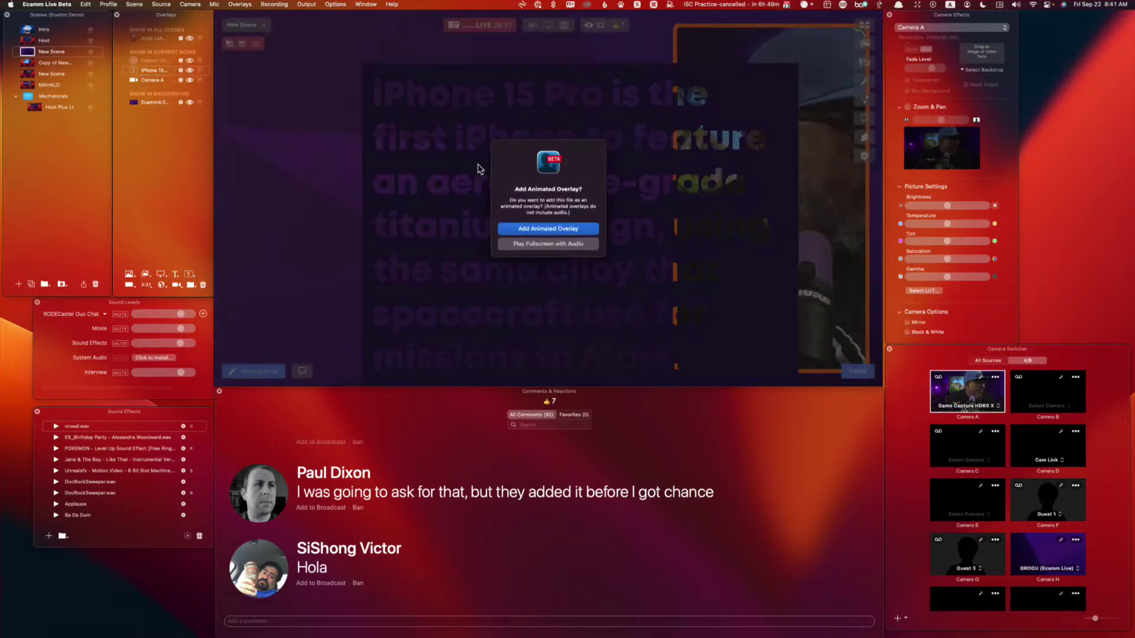
{"action": "left_click", "coordinate": [553, 229]}
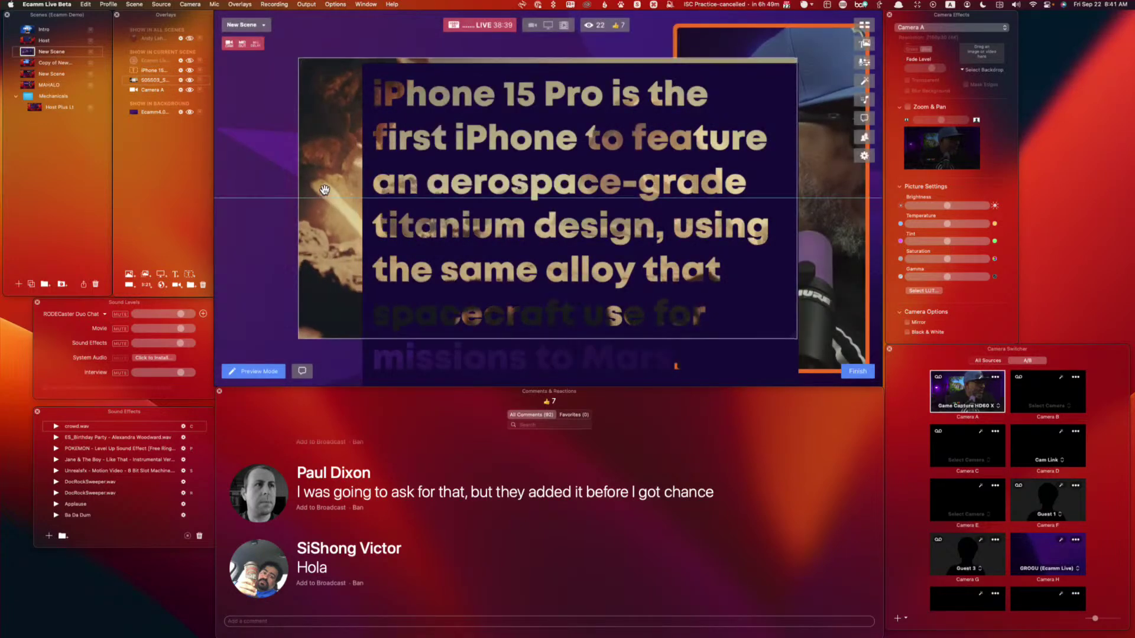
Step: Enlarge the Sci Fi Surreal clip to fill the canvas, with the text block over it, and stack Camera A above both
{"action": "left_click_drag", "start_coordinate": [260, 145], "coordinate": [238, 143]}
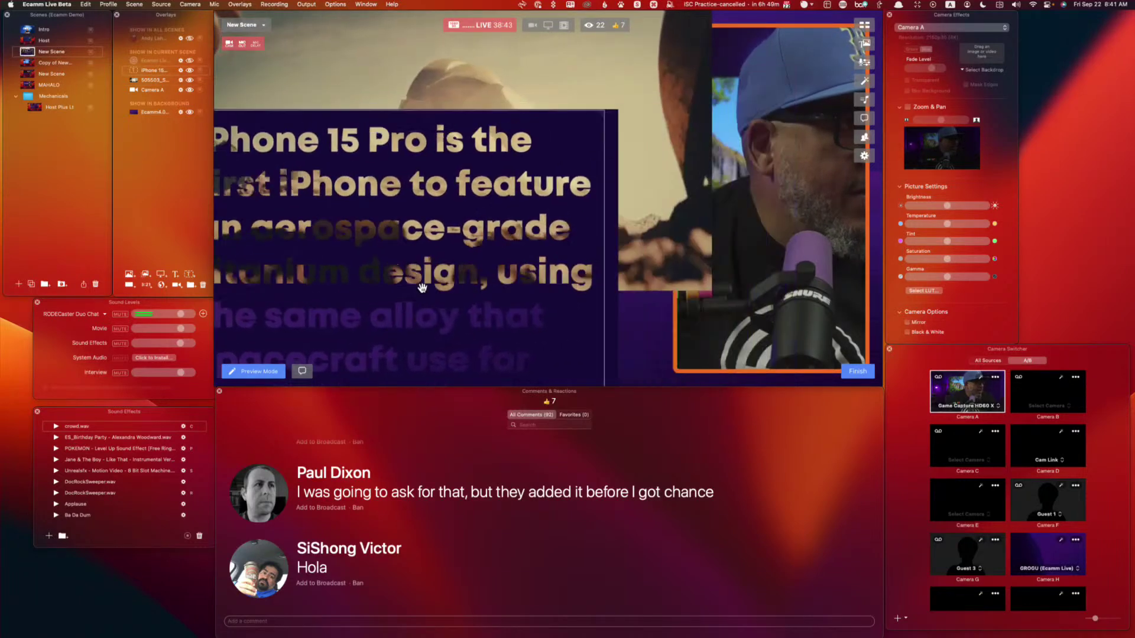
{"action": "left_click_drag", "start_coordinate": [712, 292], "coordinate": [584, 384]}
{"action": "left_click_drag", "start_coordinate": [533, 308], "coordinate": [606, 230]}
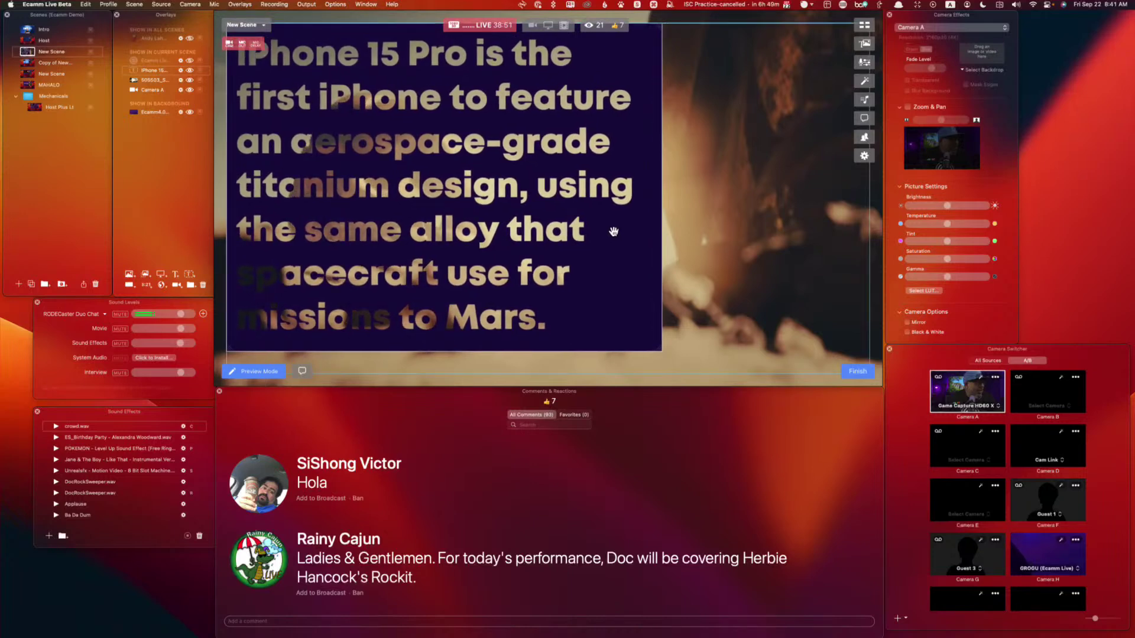
{"action": "left_click_drag", "start_coordinate": [148, 93], "coordinate": [148, 69]}
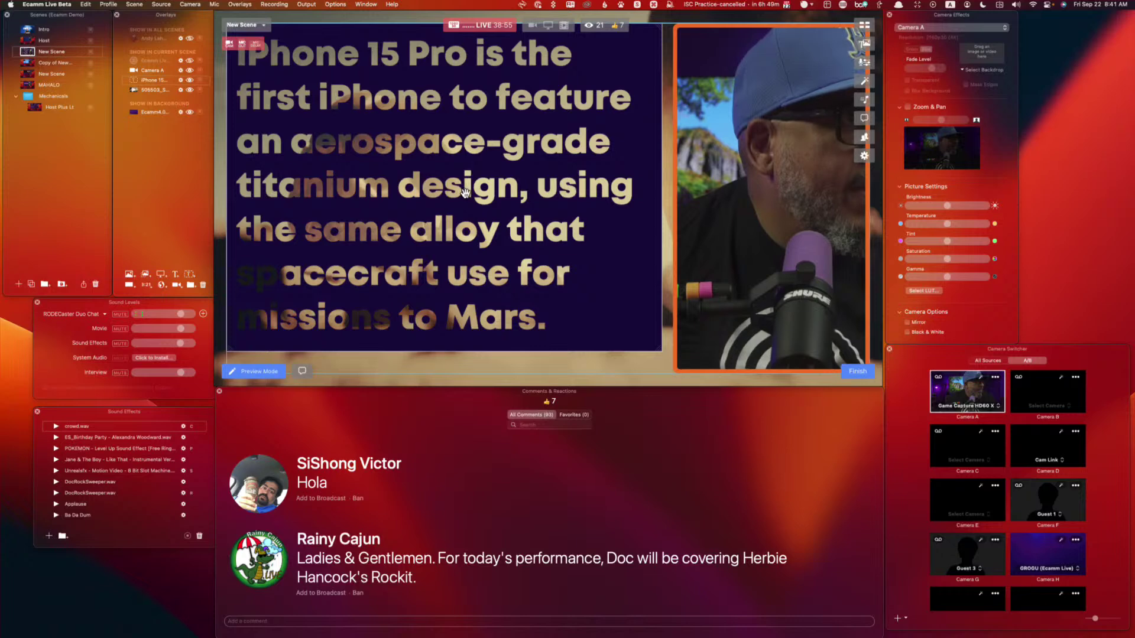
Step: Set the Sci Fi Surreal clip to Loop when finished, moving the text block aside and back beside the camera
{"action": "left_click_drag", "start_coordinate": [584, 250], "coordinate": [649, 237]}
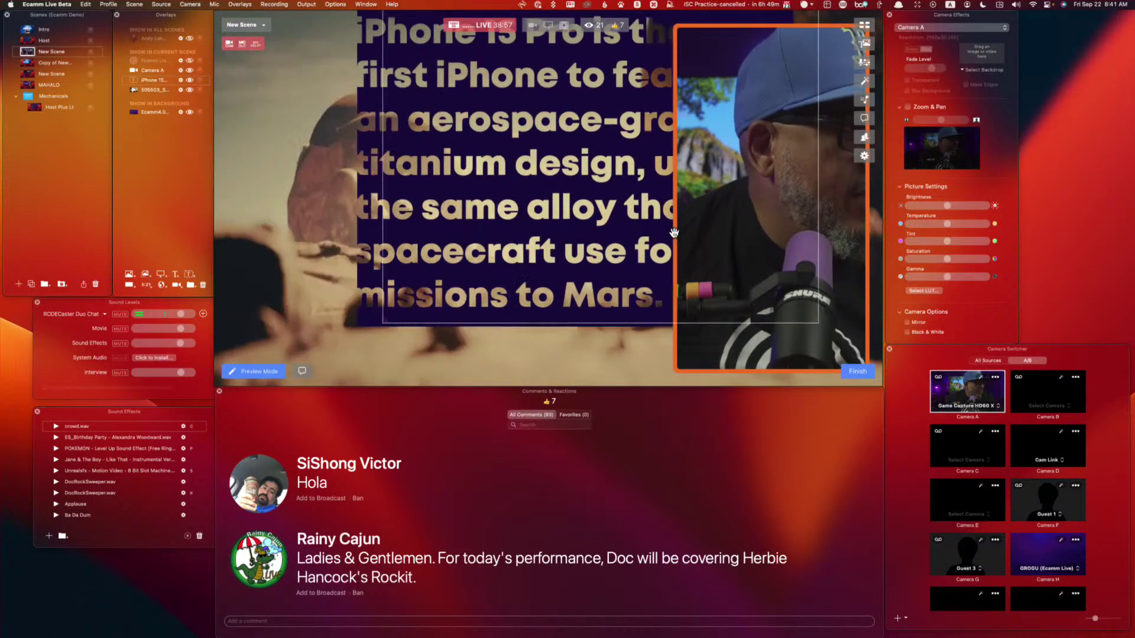
{"action": "left_click", "coordinate": [576, 335]}
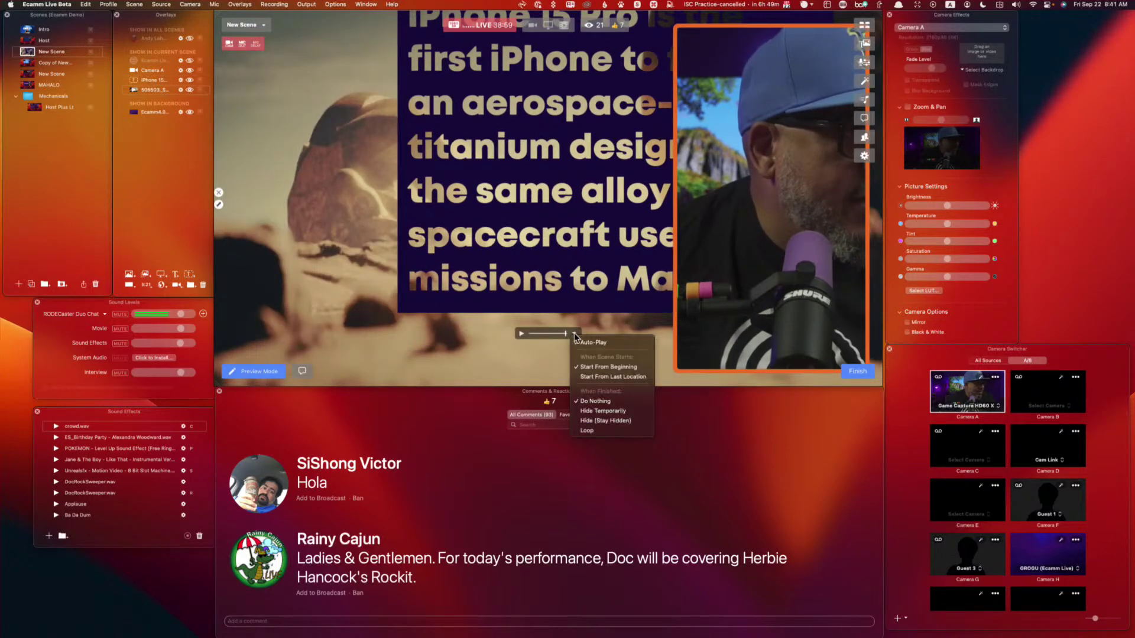
{"action": "left_click", "coordinate": [613, 431]}
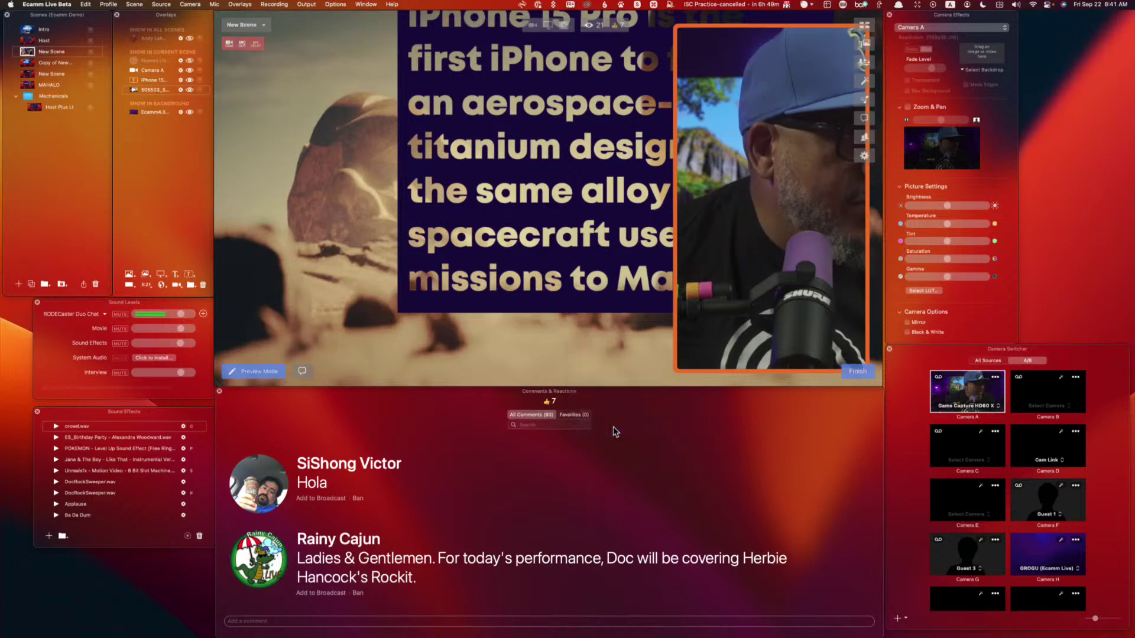
{"action": "left_click_drag", "start_coordinate": [384, 272], "coordinate": [403, 286]}
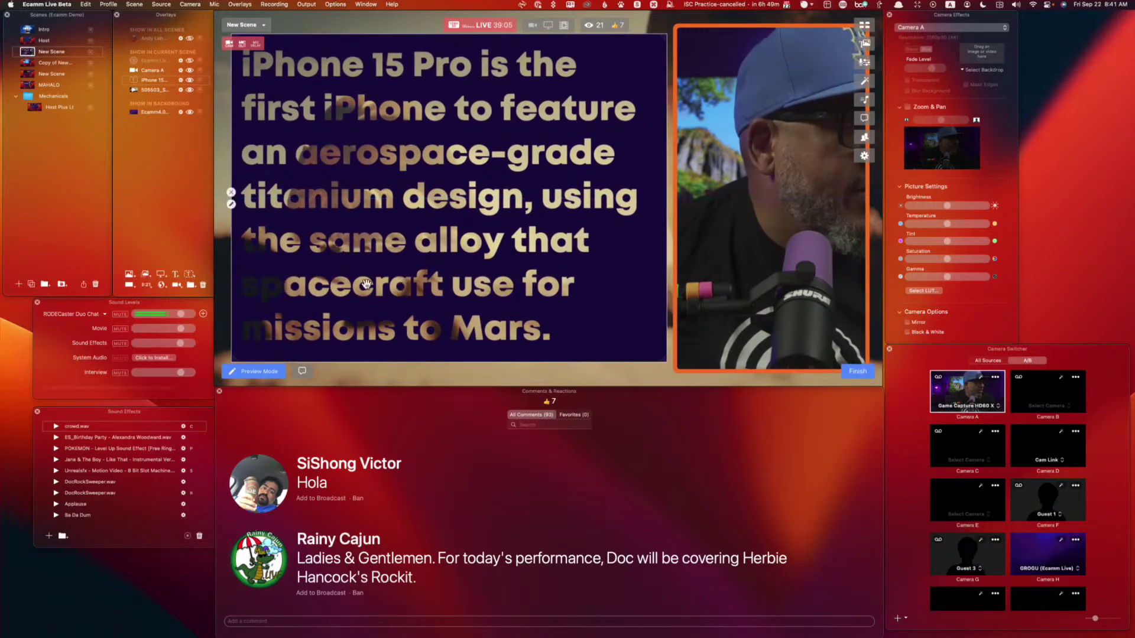
Step: Give the iPhone 15 Pro text block a thin orange border with slightly rounded corners
{"action": "left_click", "coordinate": [232, 204]}
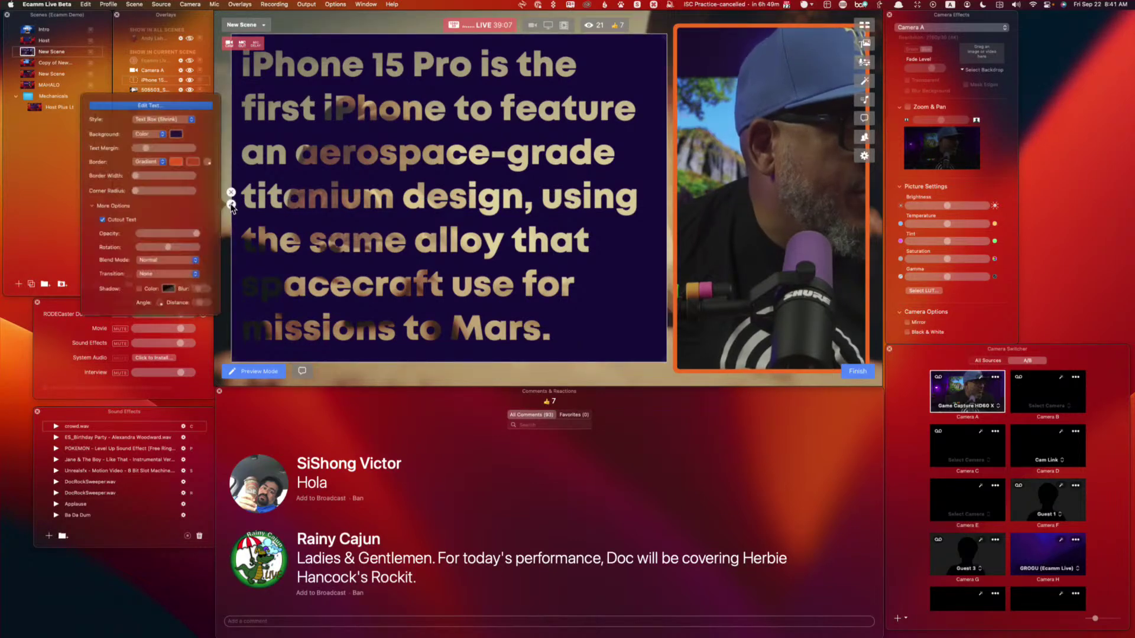
{"action": "left_click_drag", "start_coordinate": [128, 172], "coordinate": [134, 178]}
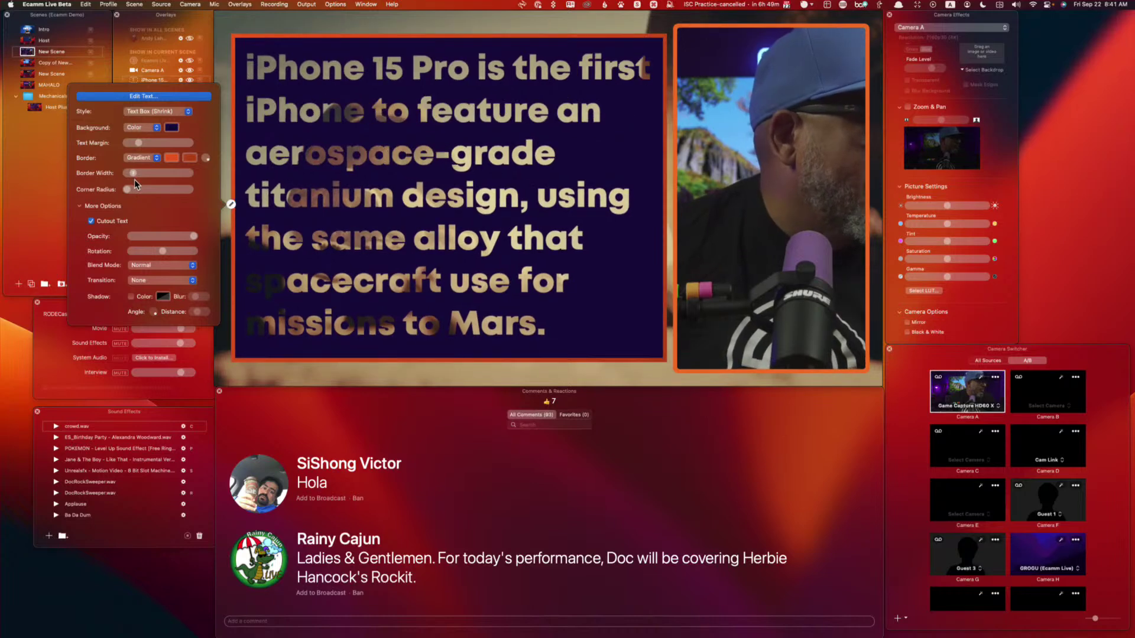
{"action": "left_click_drag", "start_coordinate": [129, 192], "coordinate": [140, 195]}
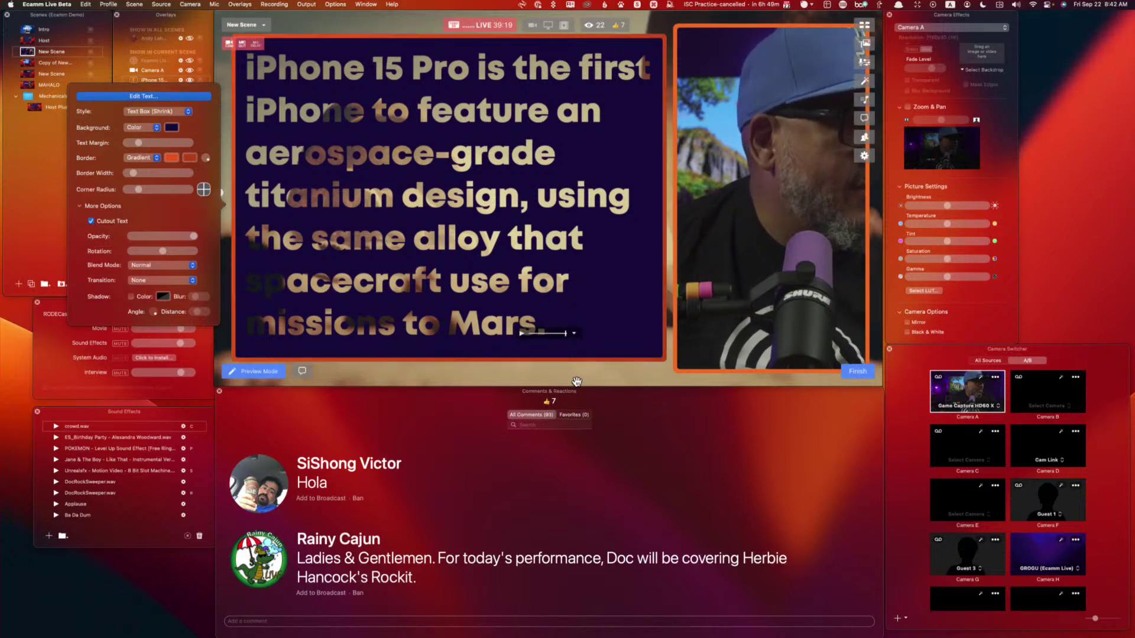
{"action": "left_click", "coordinate": [598, 379]}
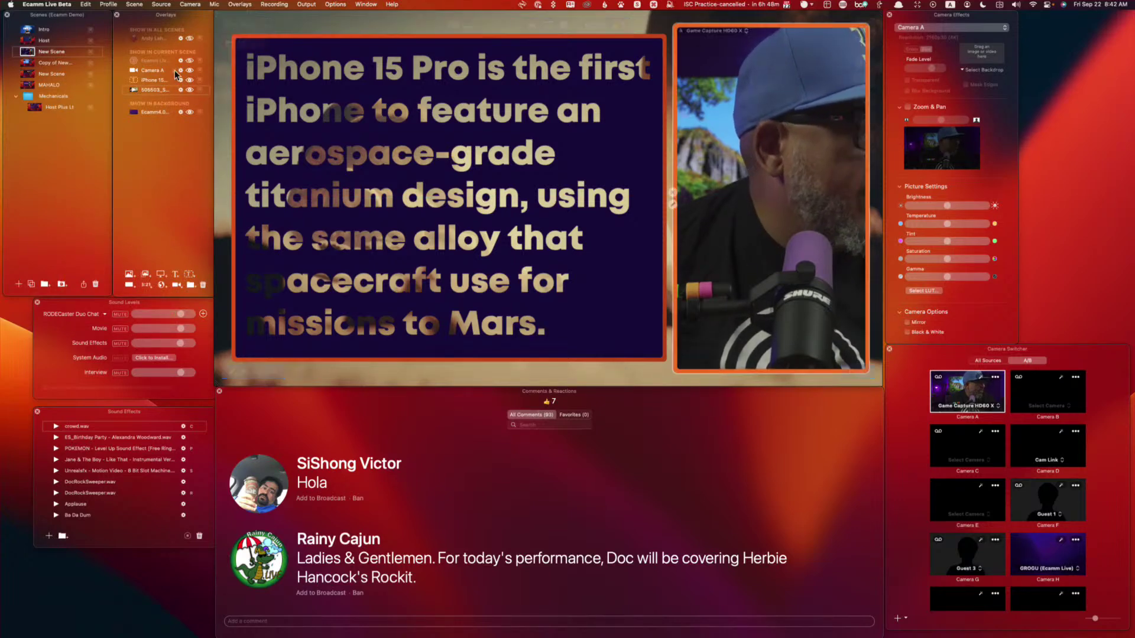
Step: Hide the iPhone 15 Pro text overlay and resize and shift the Sci Fi Surreal clip so its edge sits behind the camera frame
{"action": "left_click", "coordinate": [221, 89]}
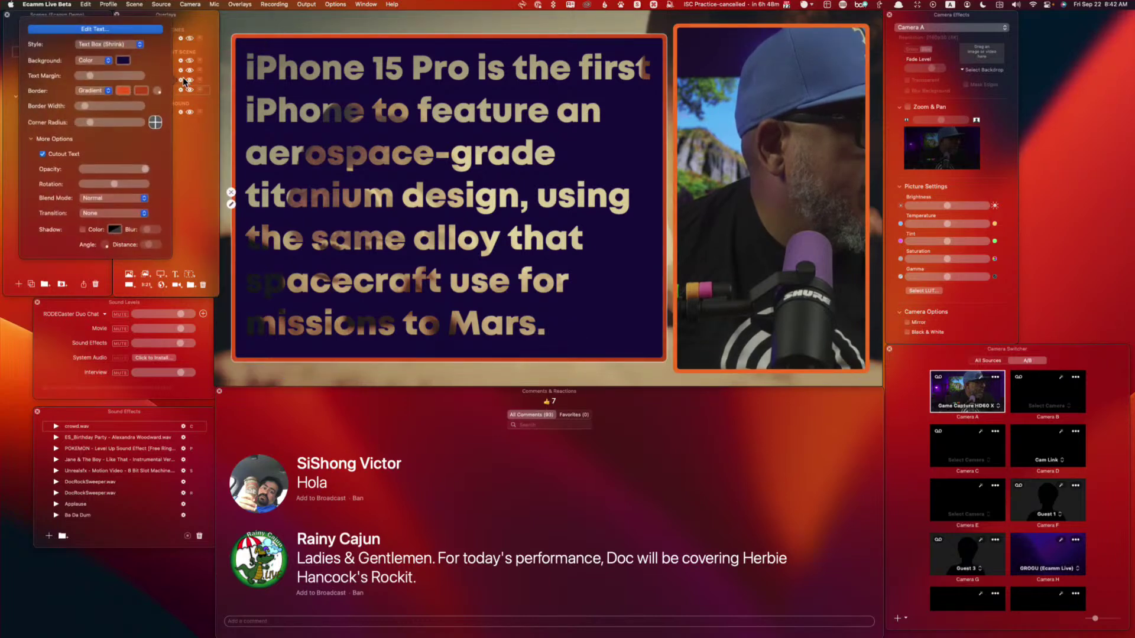
{"action": "left_click", "coordinate": [190, 90]}
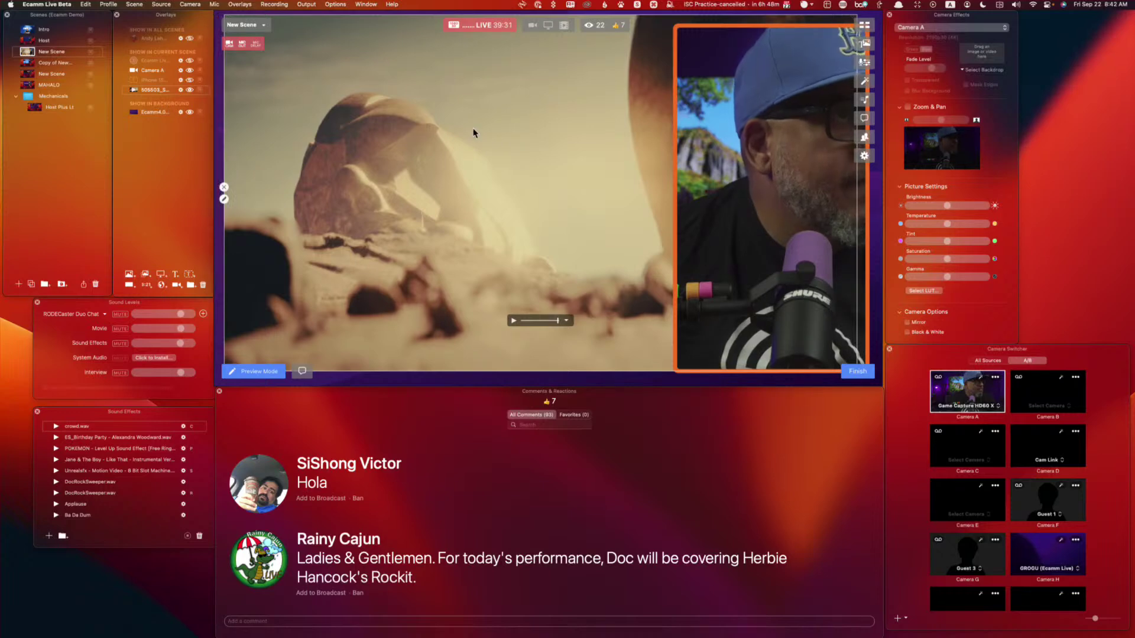
{"action": "mouse_move", "coordinate": [469, 276]}
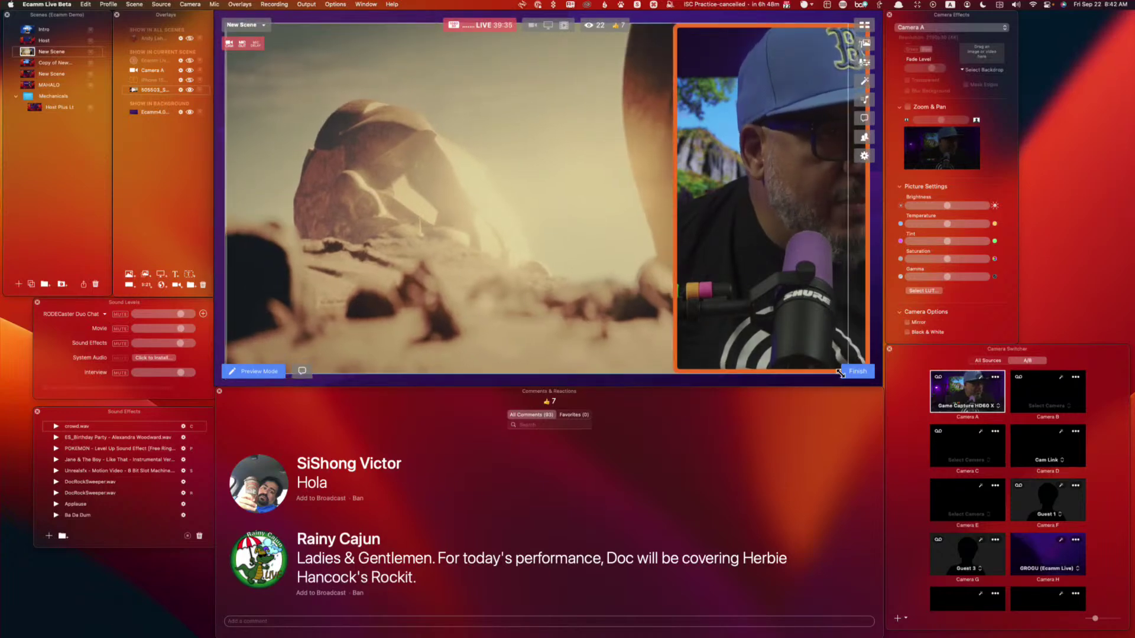
{"action": "left_click_drag", "start_coordinate": [836, 373], "coordinate": [844, 377]}
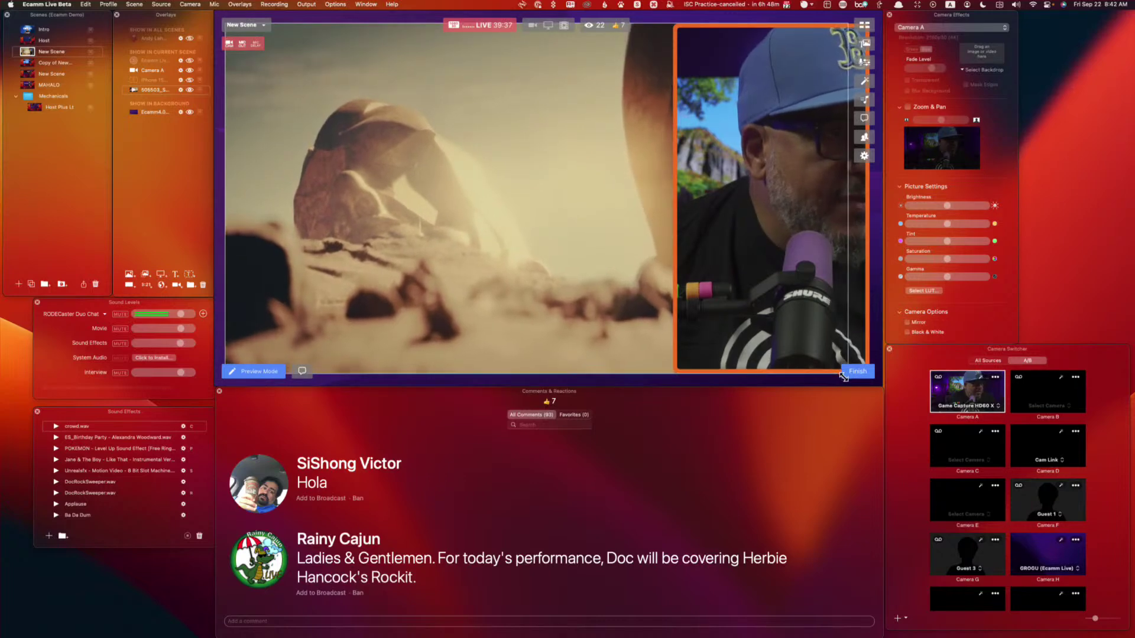
{"action": "mouse_move", "coordinate": [520, 275]}
{"action": "left_click_drag", "start_coordinate": [509, 272], "coordinate": [496, 270]}
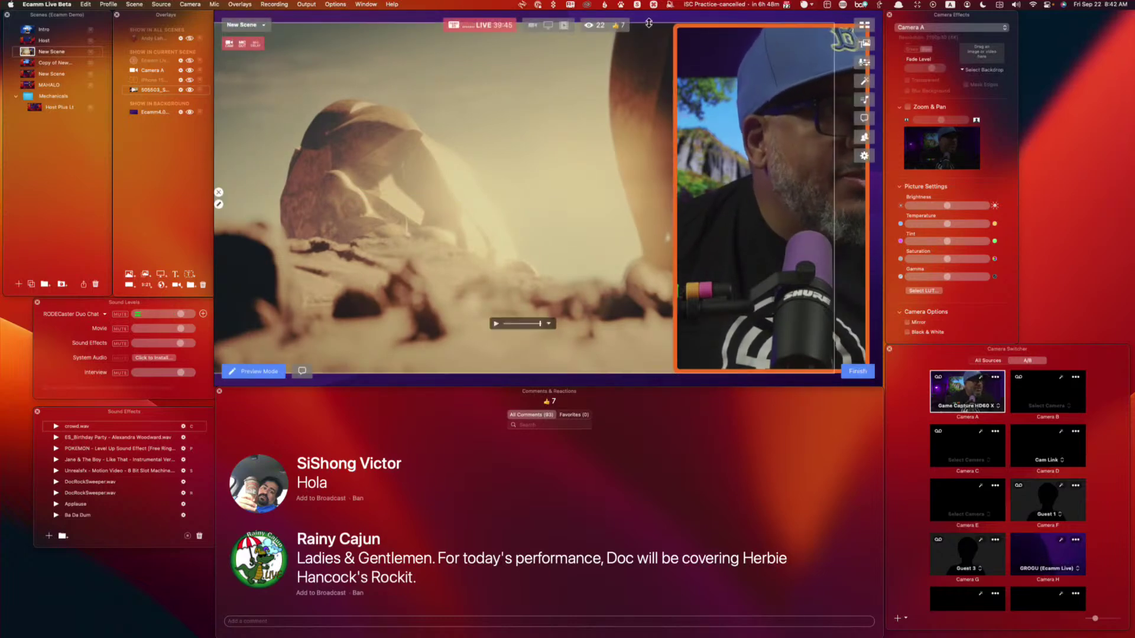
{"action": "key", "text": "alt"}
{"action": "left_click_drag", "start_coordinate": [649, 24], "coordinate": [648, 26]}
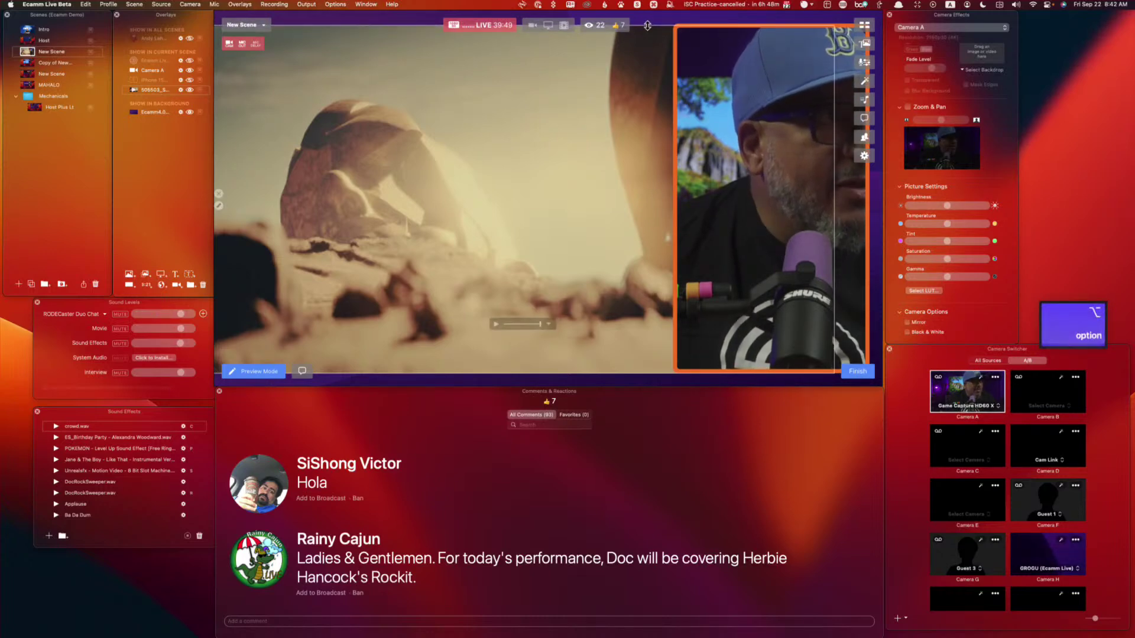
Step: Show the iPhone 15 Pro text overlay again and replay the scene by switching to the Host scene and back
{"action": "left_click", "coordinate": [188, 81]}
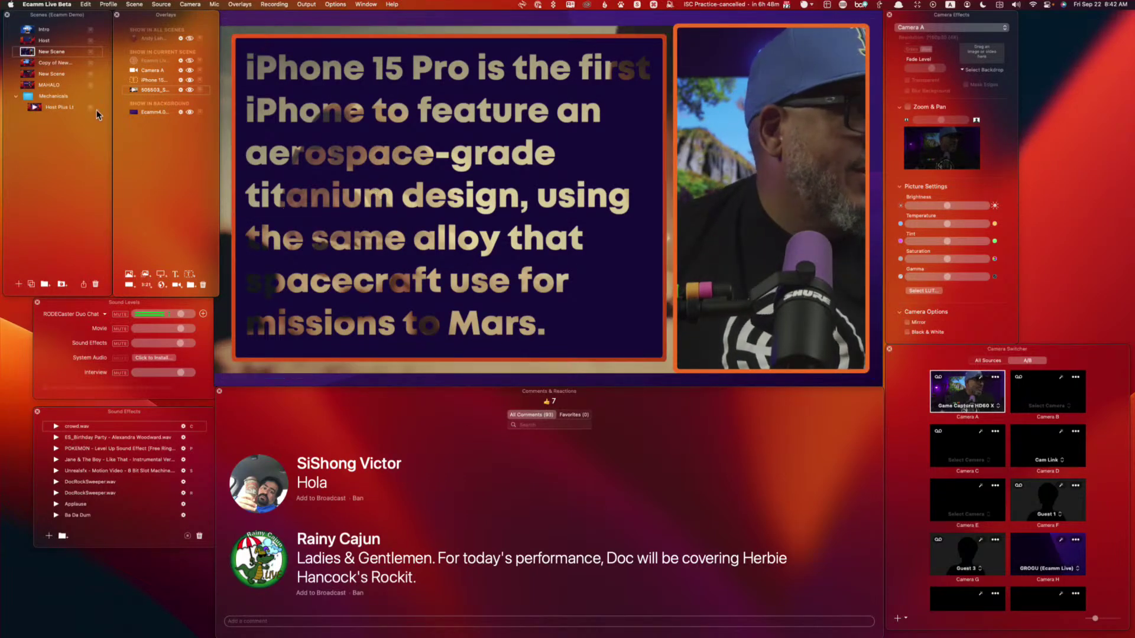
{"action": "left_click", "coordinate": [25, 43]}
{"action": "left_click", "coordinate": [29, 52]}
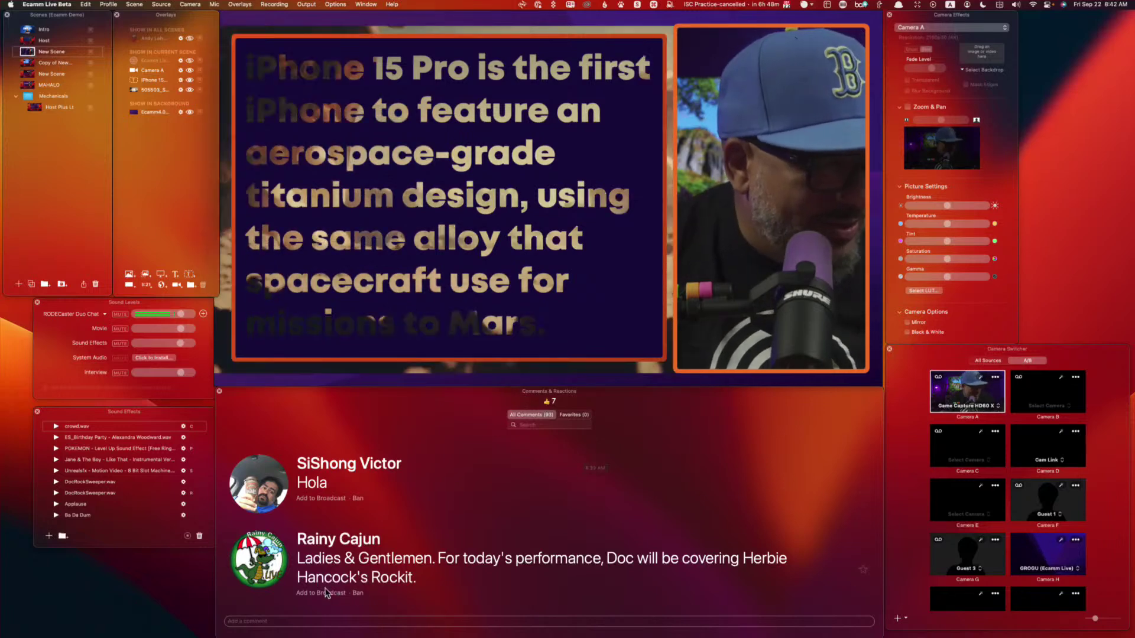
Step: Broadcast the viewer comments about Herbie Hancock's Rockit and the cutout countdown in turn, and take the countdown comment off the broadcast
{"action": "scroll", "coordinate": [263, 473], "scroll_direction": "up", "scroll_amount": 2}
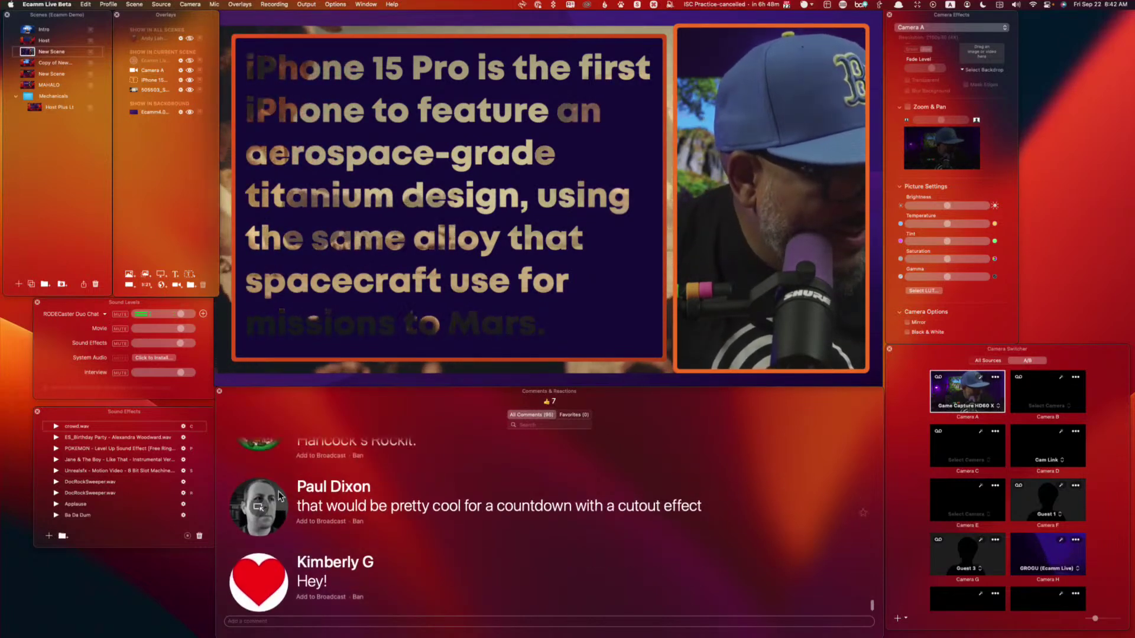
{"action": "left_click", "coordinate": [260, 450]}
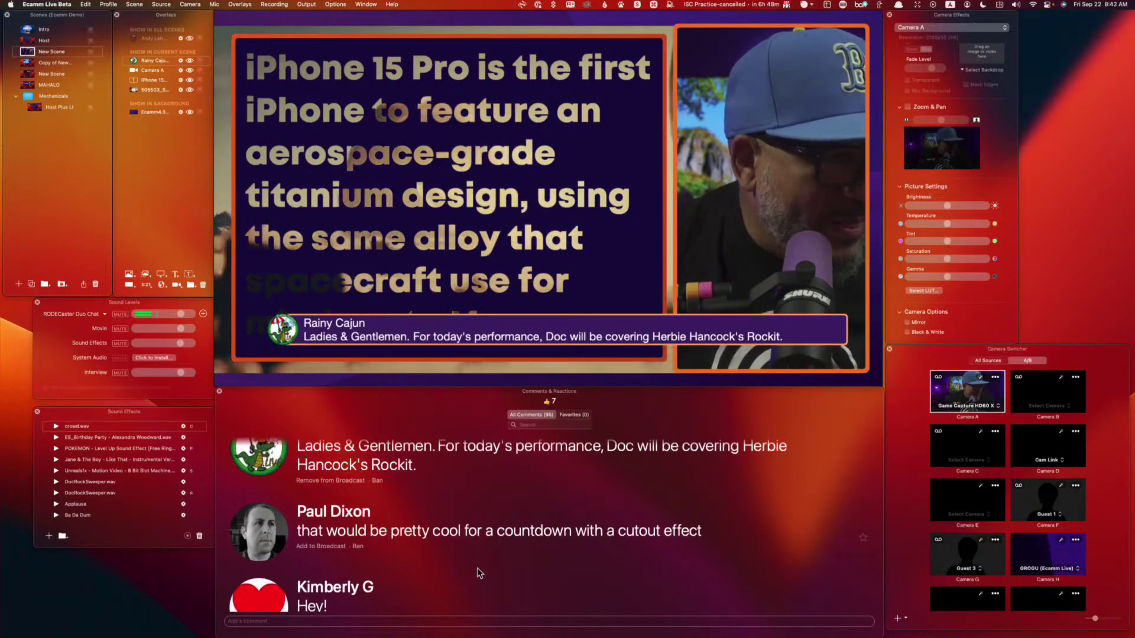
{"action": "left_click", "coordinate": [259, 528]}
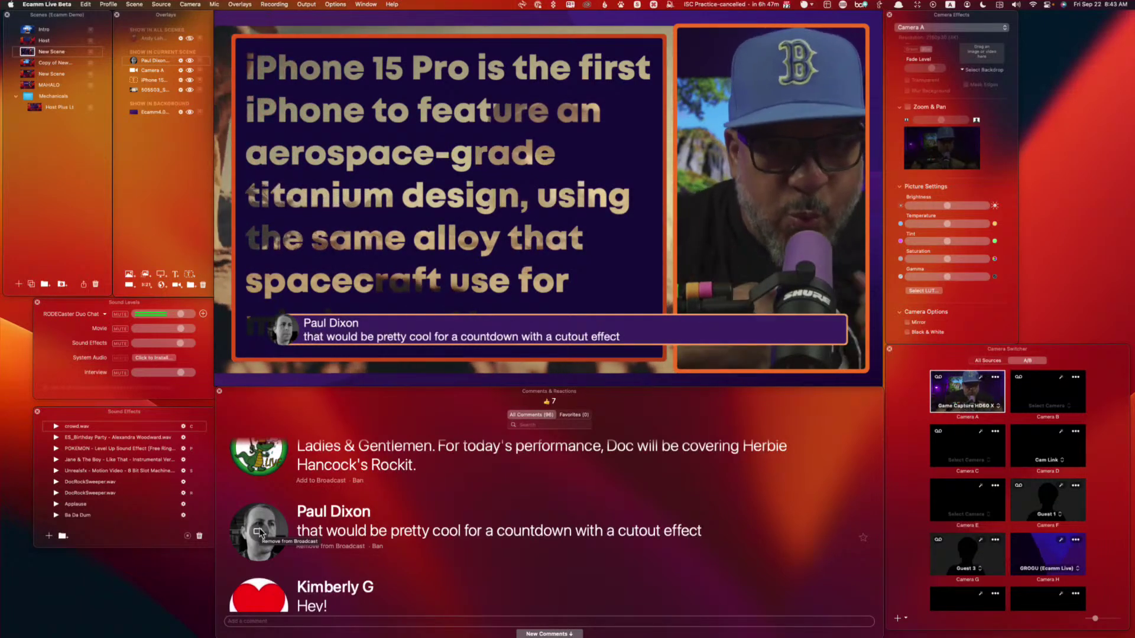
{"action": "left_click", "coordinate": [259, 528]}
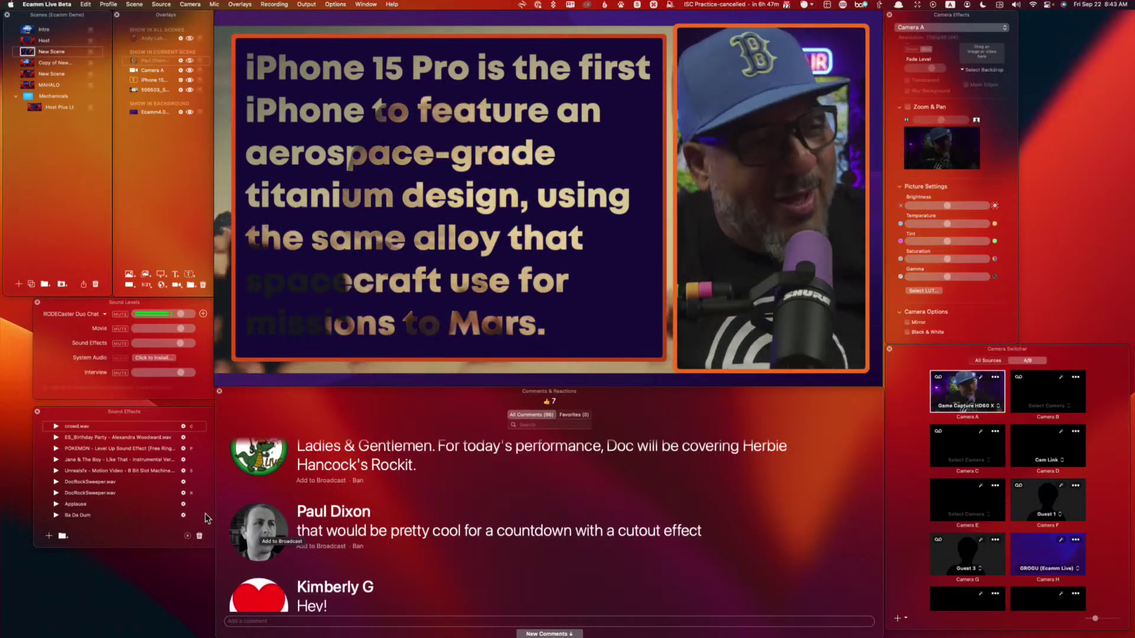
{"action": "scroll", "coordinate": [491, 535], "scroll_direction": "down", "scroll_amount": 4}
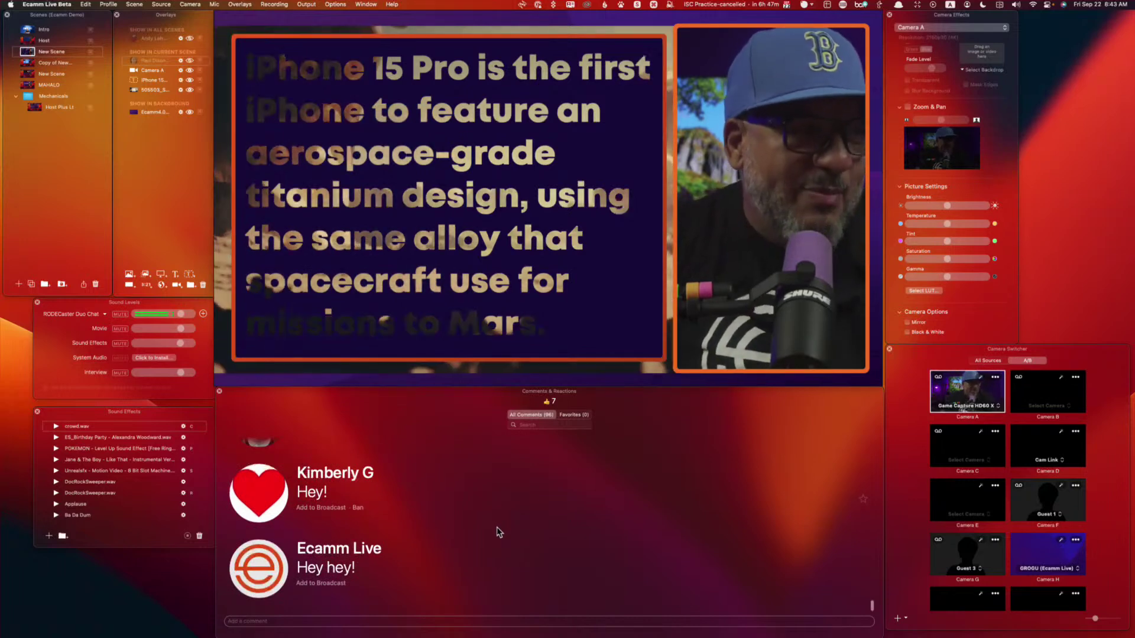
Step: In the Host scene's "New in v4.1" text overlay, set the "Adds line spacing and kerning adjustments for text overlays" line to Book Italic
{"action": "mouse_move", "coordinate": [514, 266]}
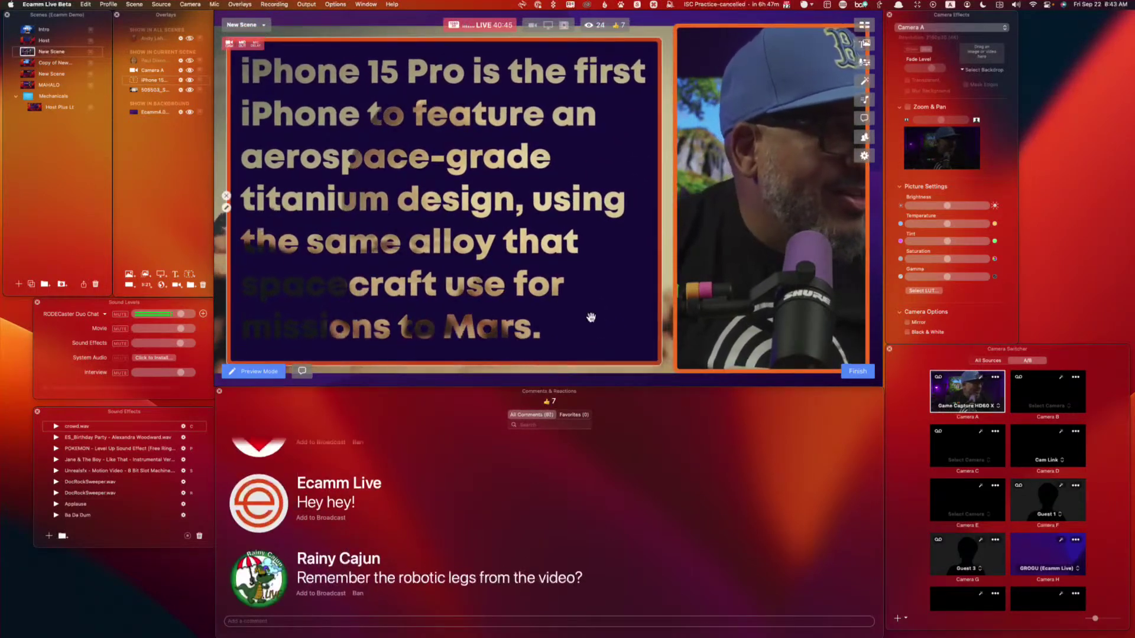
{"action": "left_click", "coordinate": [29, 41]}
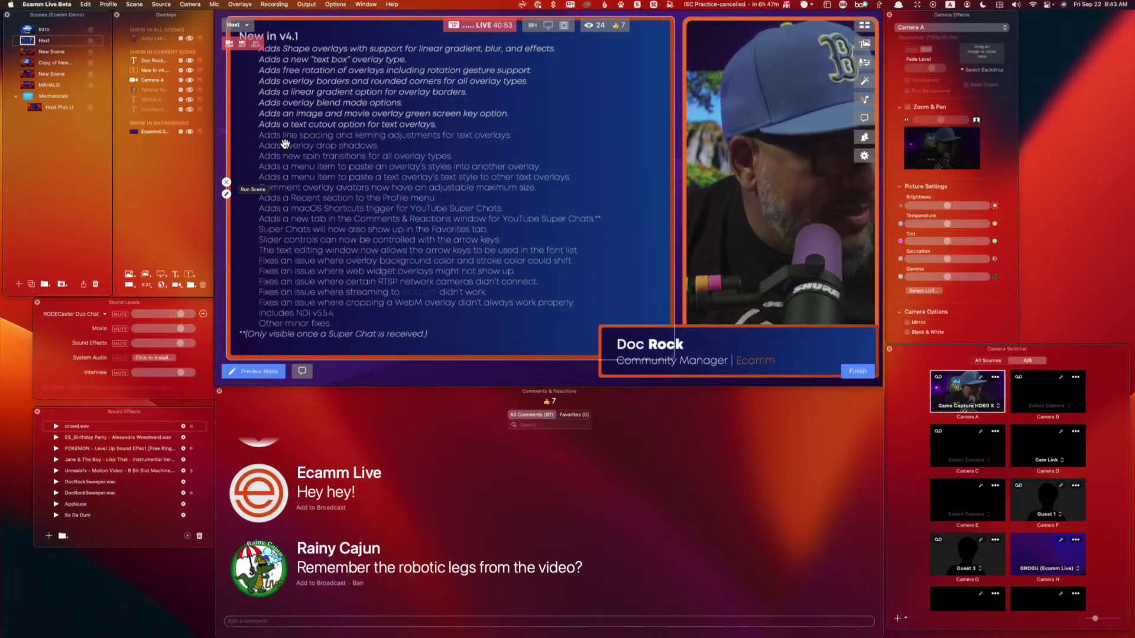
{"action": "left_click", "coordinate": [226, 194]}
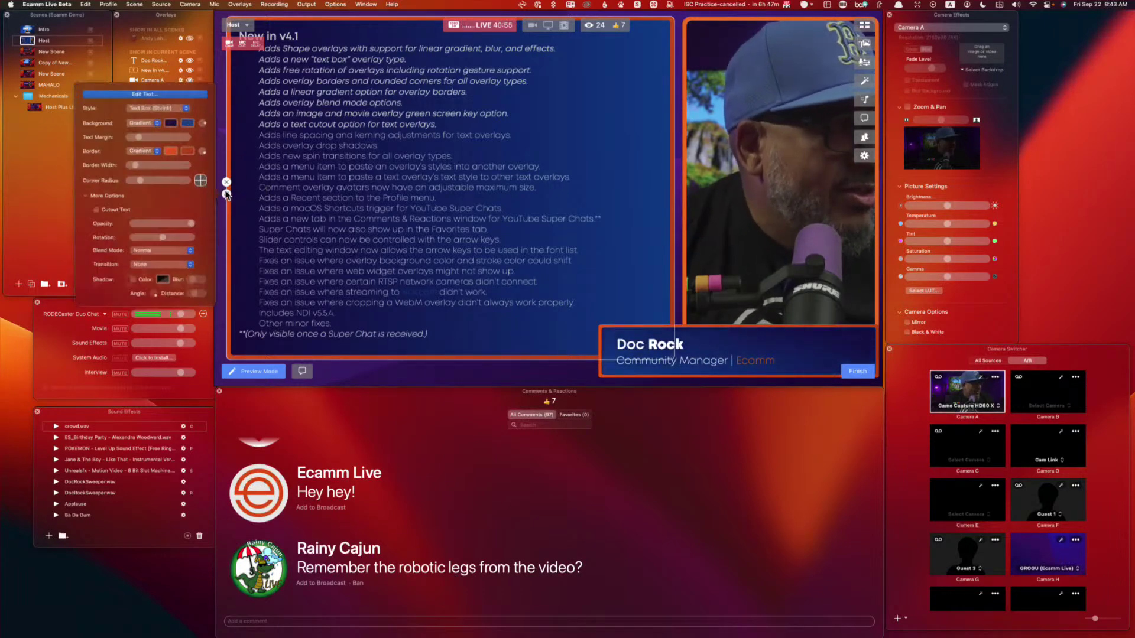
{"action": "left_click", "coordinate": [161, 88]}
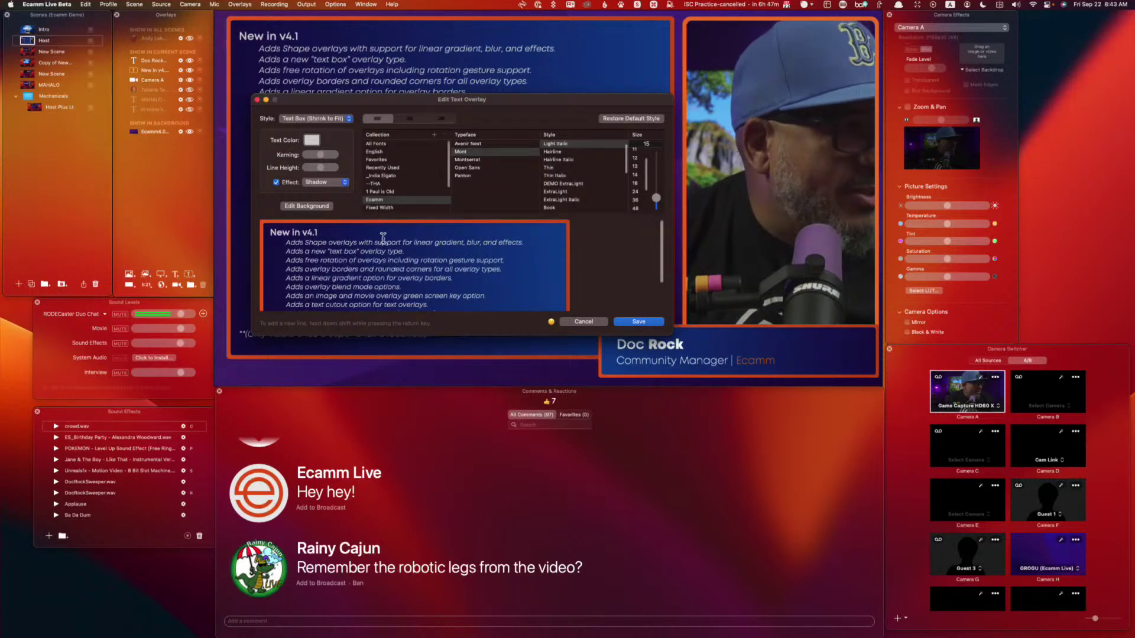
{"action": "scroll", "coordinate": [489, 268], "scroll_direction": "down", "scroll_amount": 2}
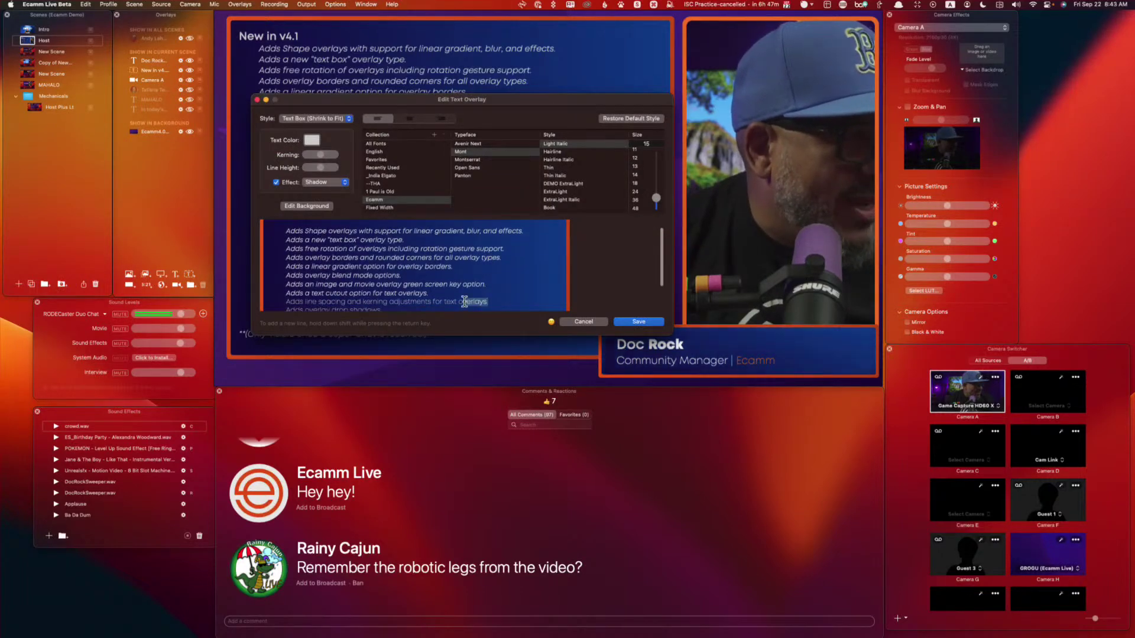
{"action": "left_click_drag", "start_coordinate": [488, 302], "coordinate": [273, 303]}
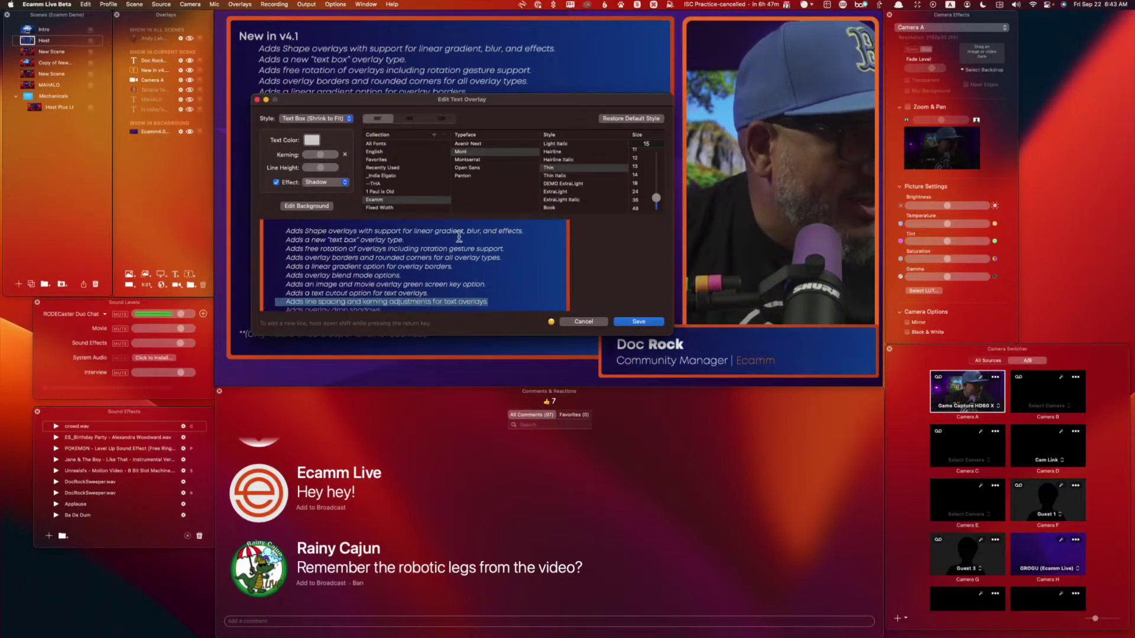
{"action": "scroll", "coordinate": [580, 202], "scroll_direction": "down", "scroll_amount": 1}
{"action": "left_click", "coordinate": [564, 209]}
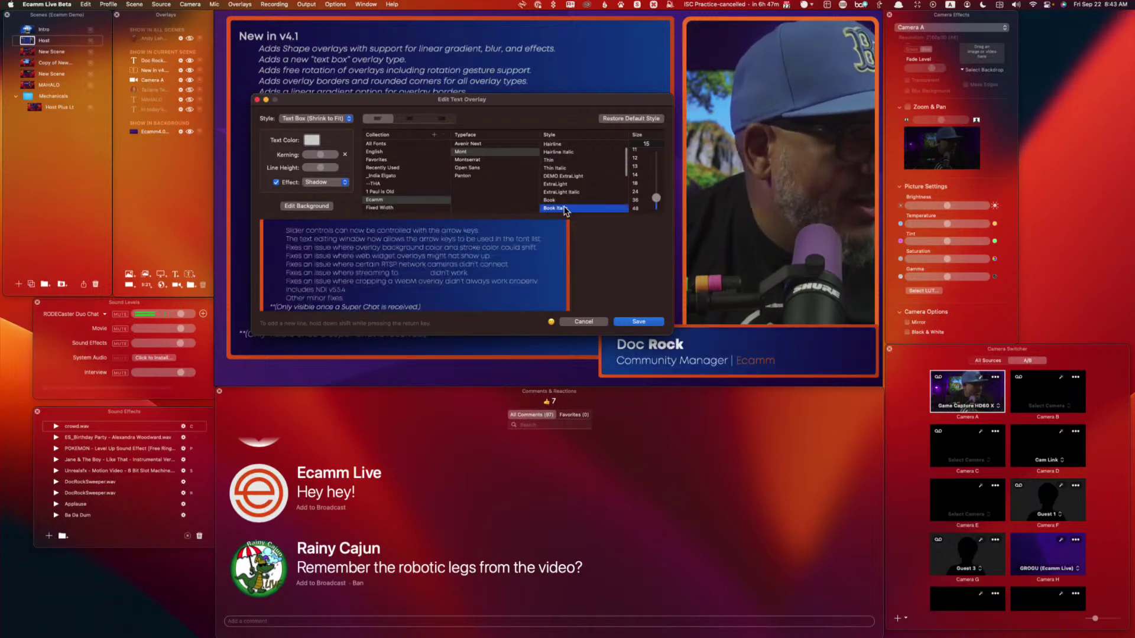
{"action": "scroll", "coordinate": [484, 284], "scroll_direction": "up", "scroll_amount": 5}
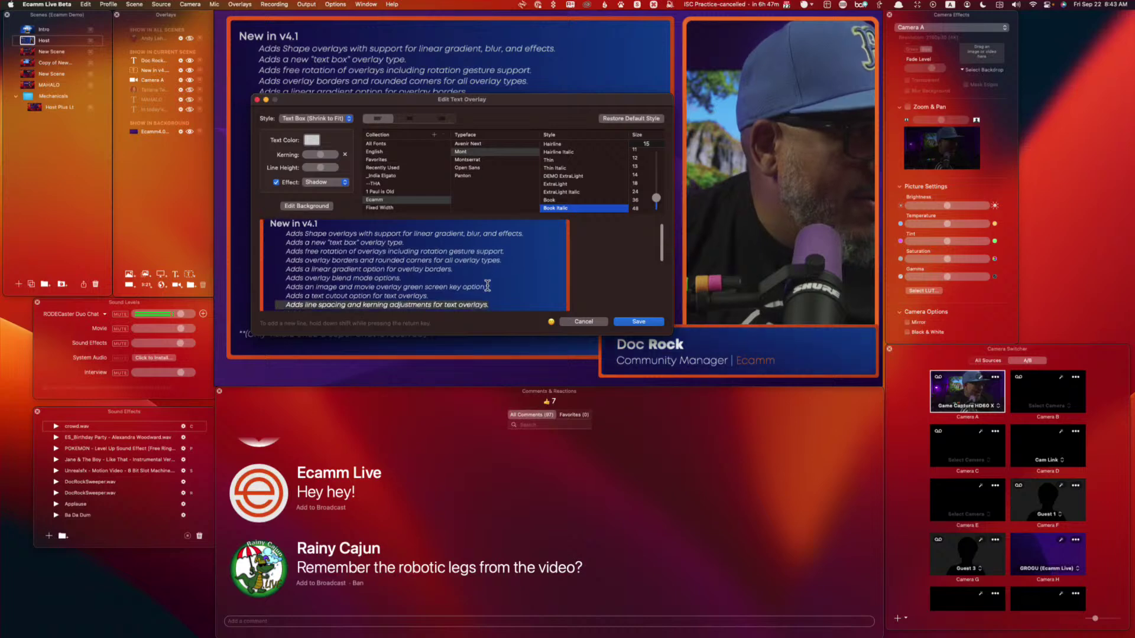
Step: Set the "Adds overlay drop shadows." line in the "New in v4.1" text overlay to SemiBold Italic and save
{"action": "scroll", "coordinate": [488, 285], "scroll_direction": "down", "scroll_amount": 2}
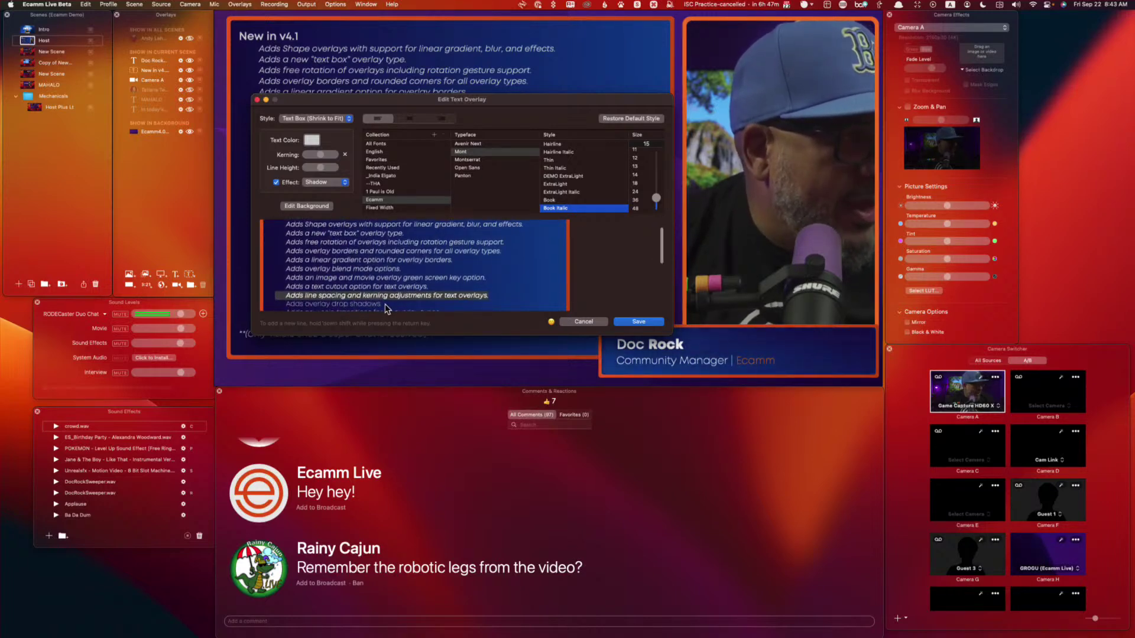
{"action": "left_click_drag", "start_coordinate": [390, 307], "coordinate": [292, 307]}
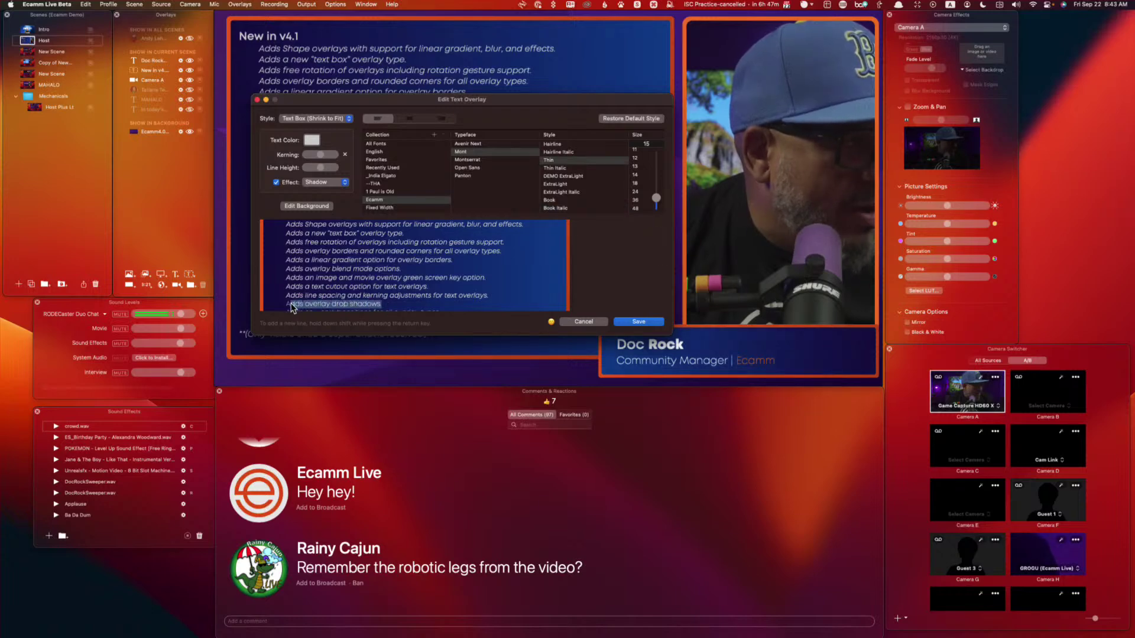
{"action": "scroll", "coordinate": [579, 203], "scroll_direction": "down", "scroll_amount": 2}
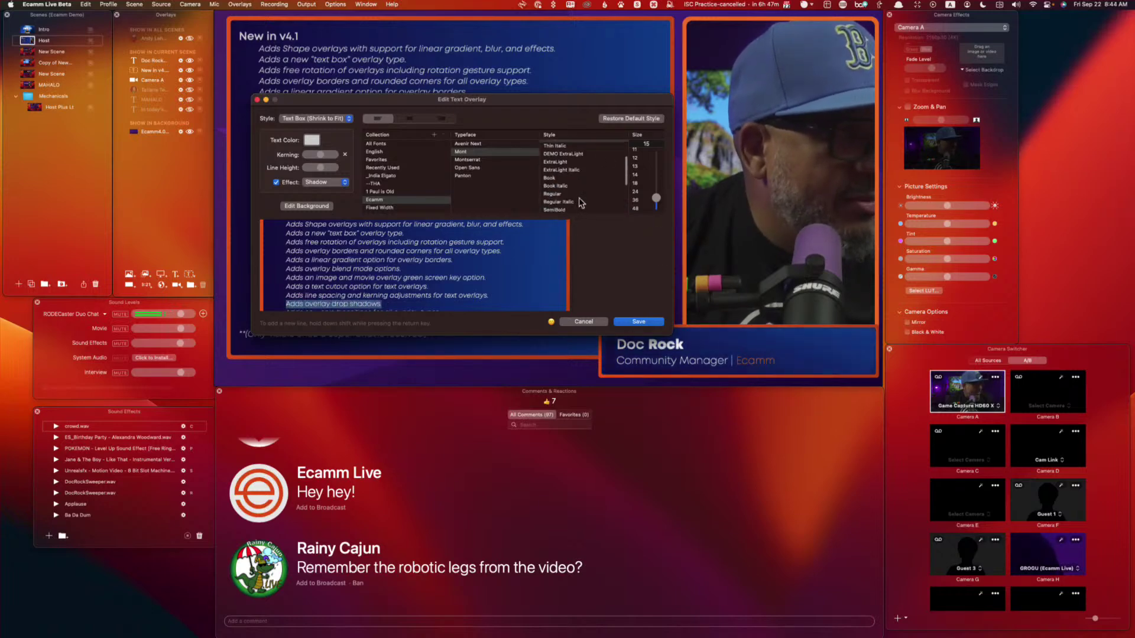
{"action": "scroll", "coordinate": [571, 207], "scroll_direction": "down", "scroll_amount": 1}
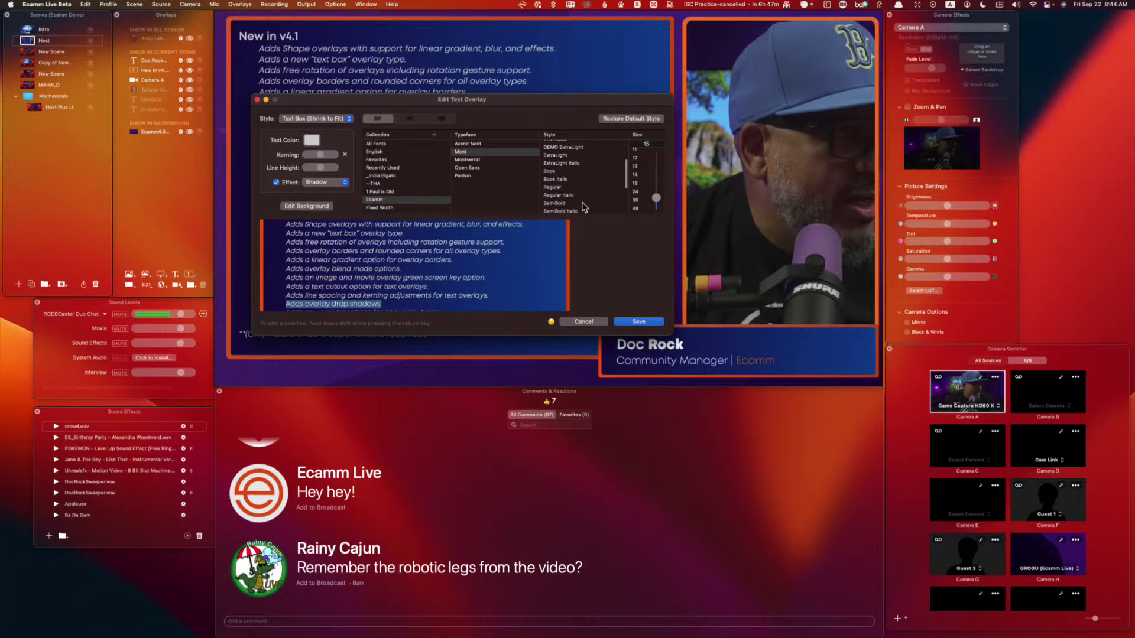
{"action": "scroll", "coordinate": [585, 209], "scroll_direction": "down", "scroll_amount": 1}
{"action": "scroll", "coordinate": [576, 203], "scroll_direction": "down", "scroll_amount": 3}
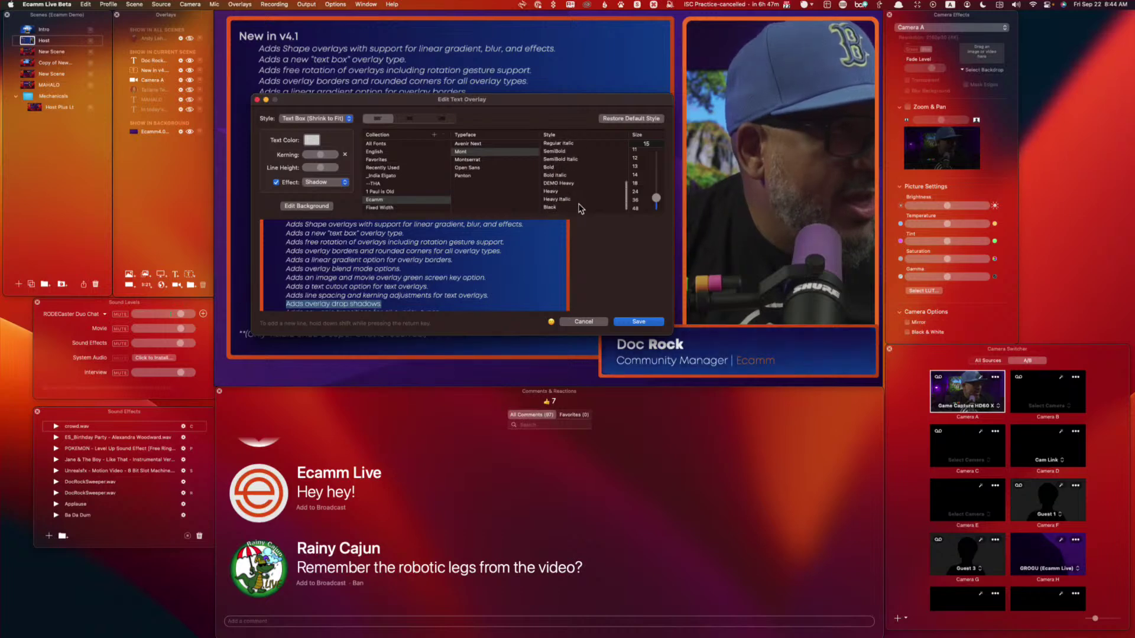
{"action": "left_click", "coordinate": [562, 175]}
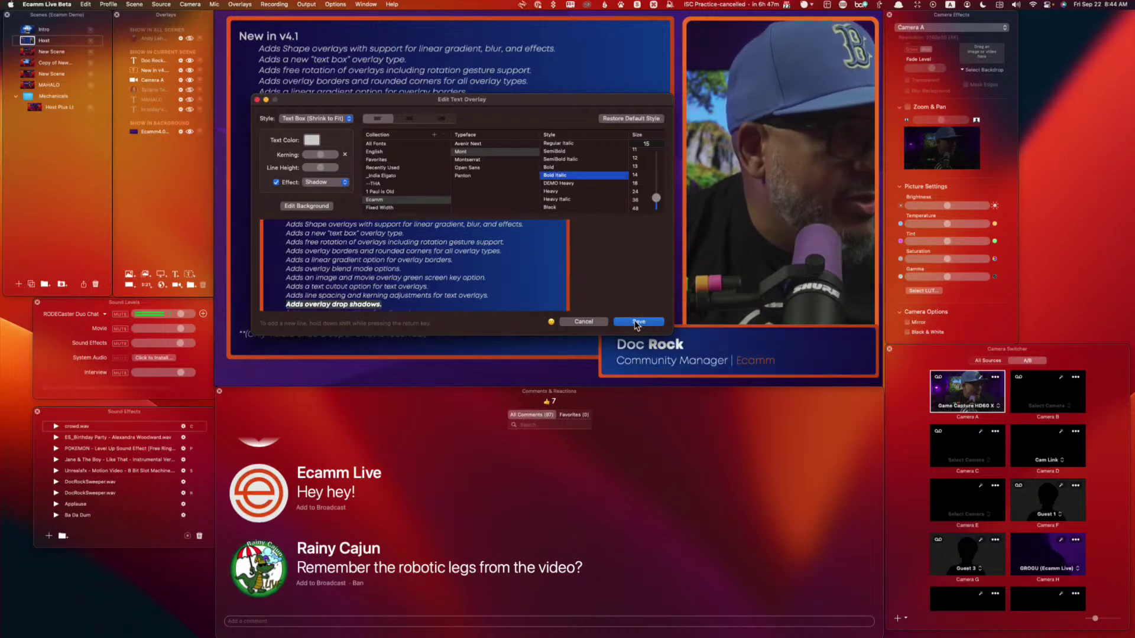
{"action": "scroll", "coordinate": [591, 203], "scroll_direction": "up", "scroll_amount": 1}
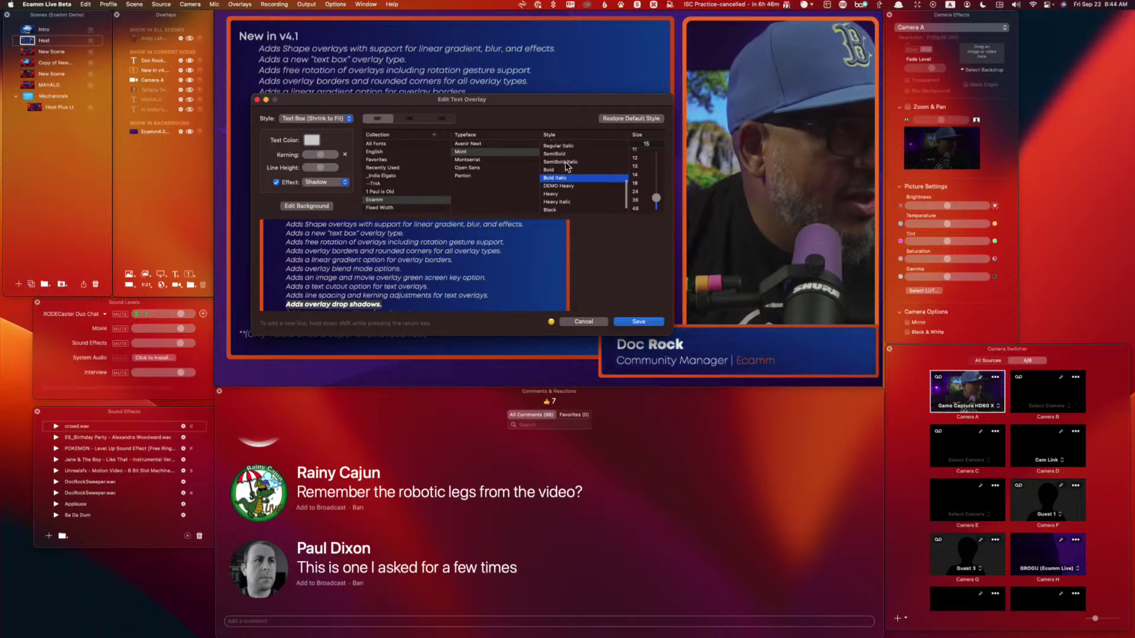
{"action": "left_click", "coordinate": [569, 162]}
{"action": "left_click", "coordinate": [633, 320]}
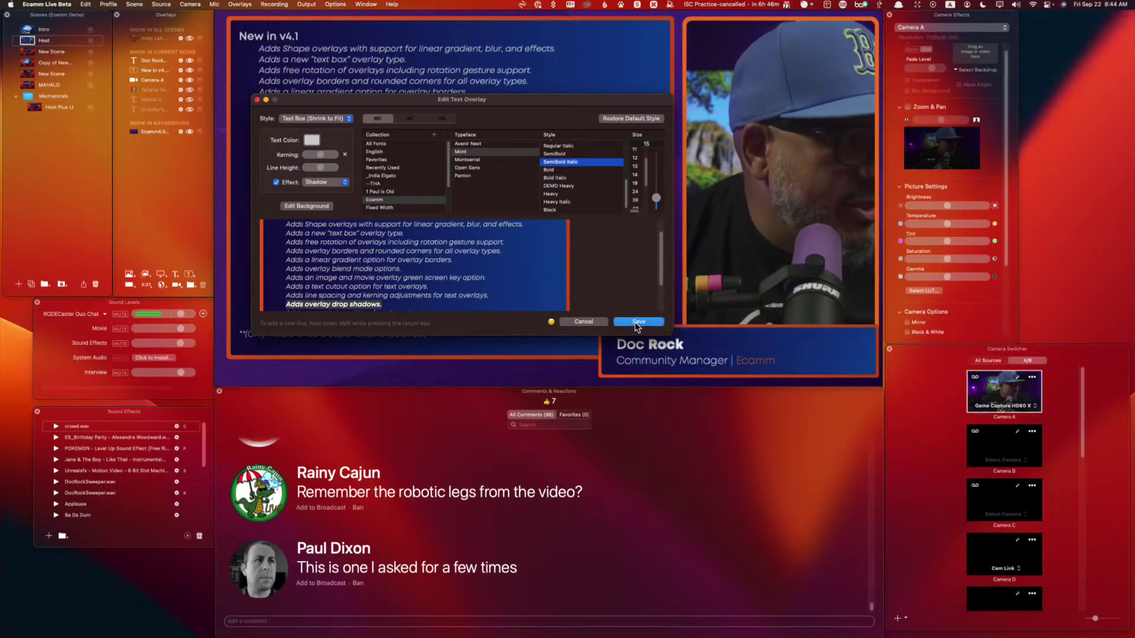
{"action": "left_click", "coordinate": [298, 158]}
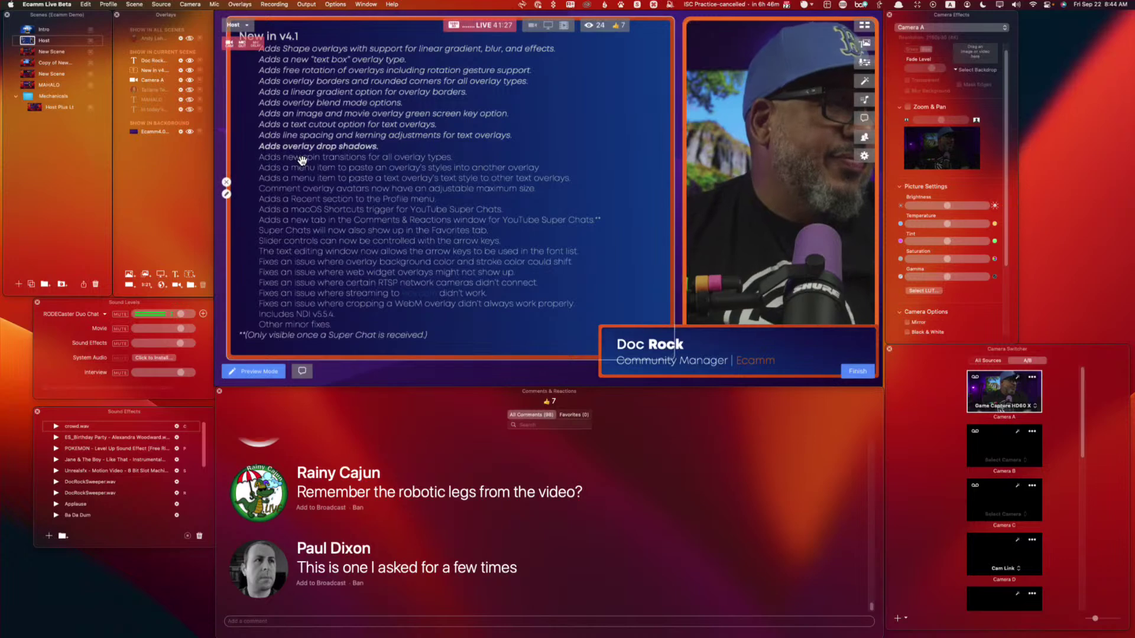
Step: In the iPhone 15 Pro scene, turn off Cutout Text on the text overlay and hide the video clip behind it
{"action": "left_click", "coordinate": [26, 62]}
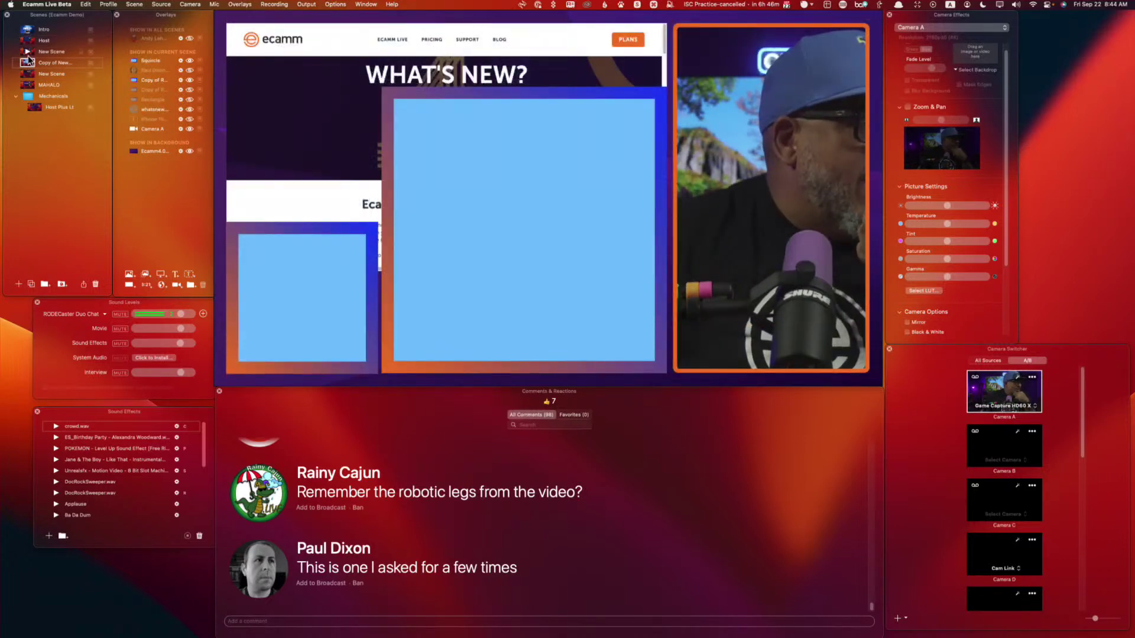
{"action": "left_click", "coordinate": [27, 52]}
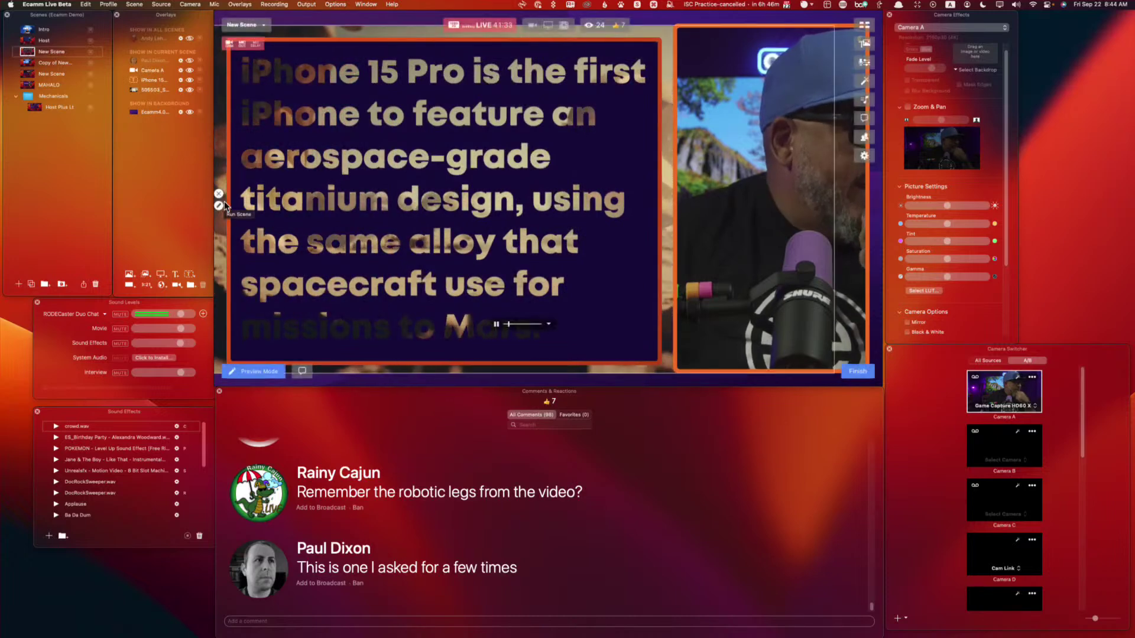
{"action": "left_click", "coordinate": [218, 206]}
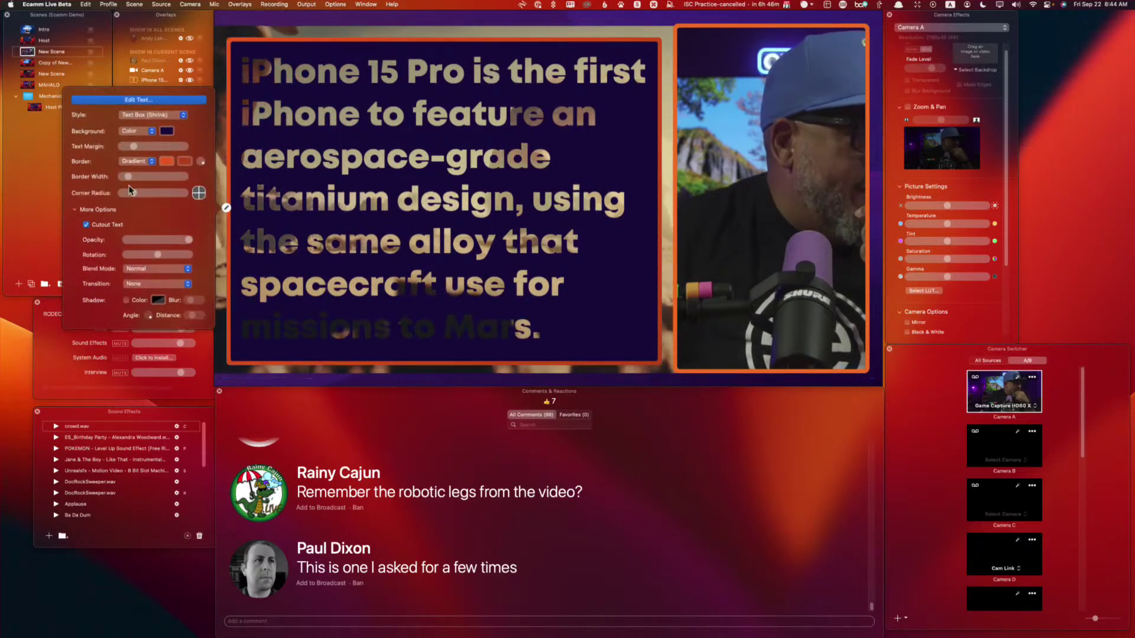
{"action": "left_click", "coordinate": [100, 225]}
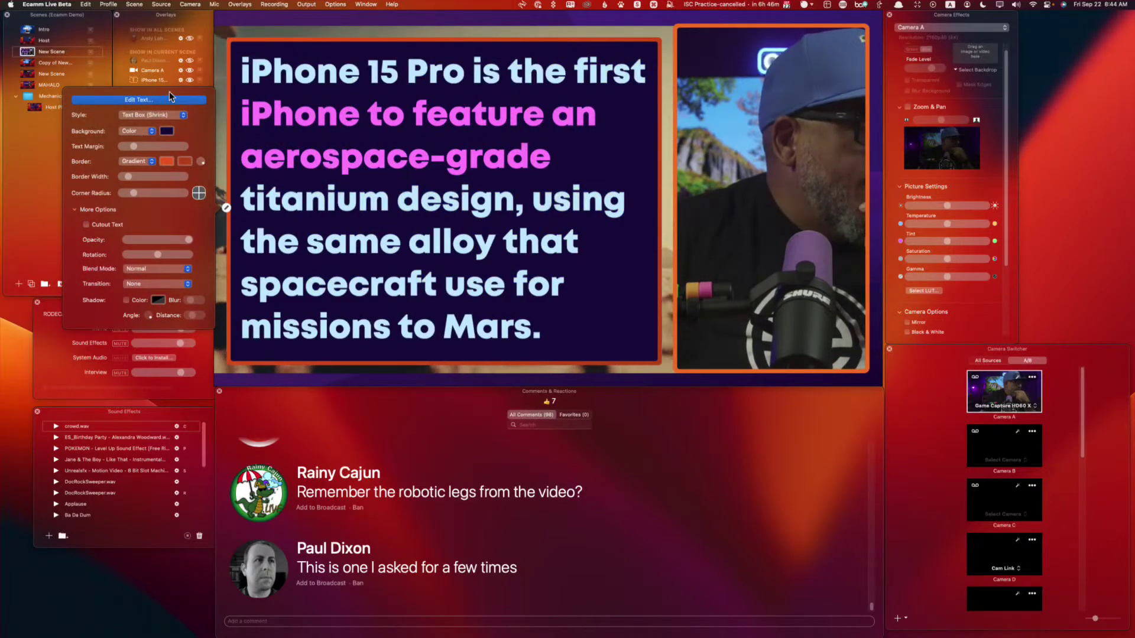
{"action": "left_click", "coordinate": [122, 77]}
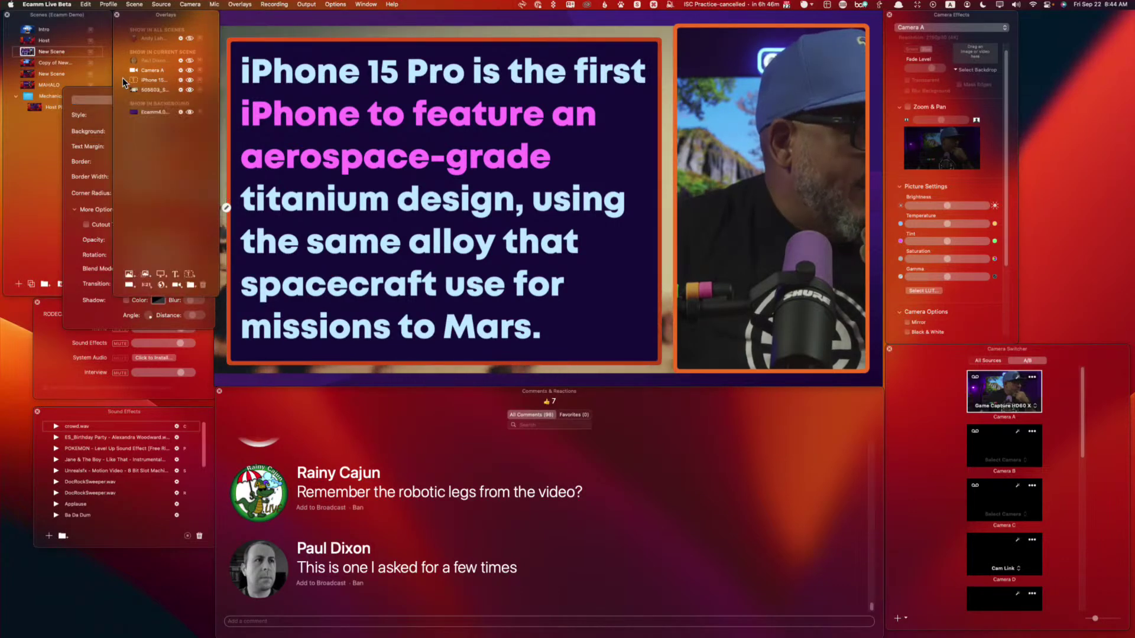
{"action": "left_click", "coordinate": [190, 90]}
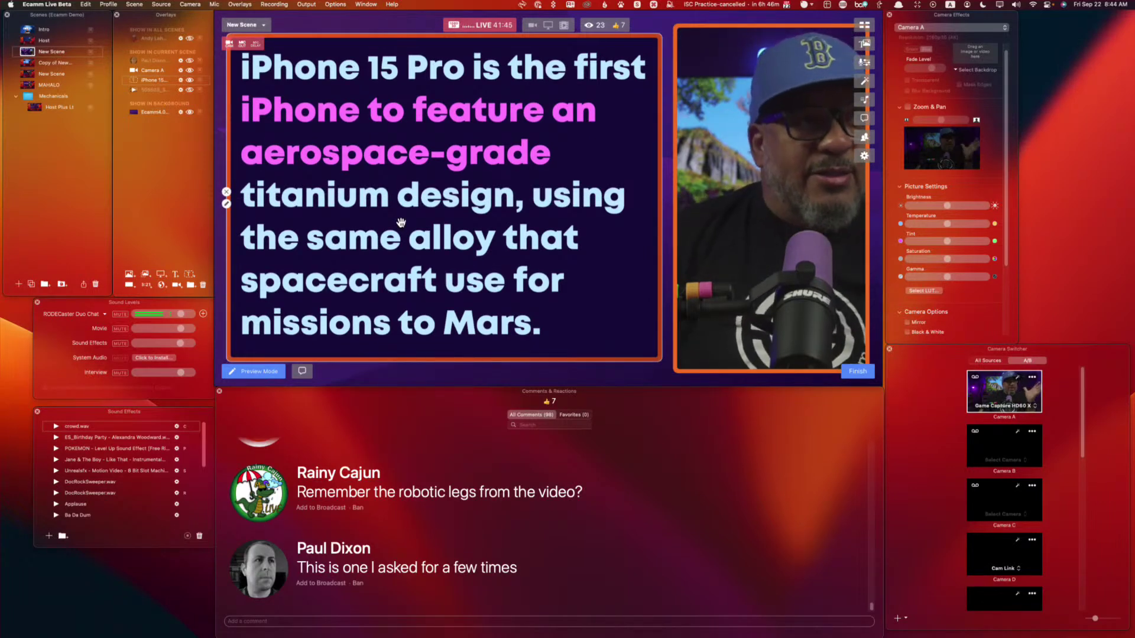
Step: Open the iPhone 15 Pro overlay's text for editing and try other text alignments before setting it back to left-aligned
{"action": "left_click", "coordinate": [226, 203]}
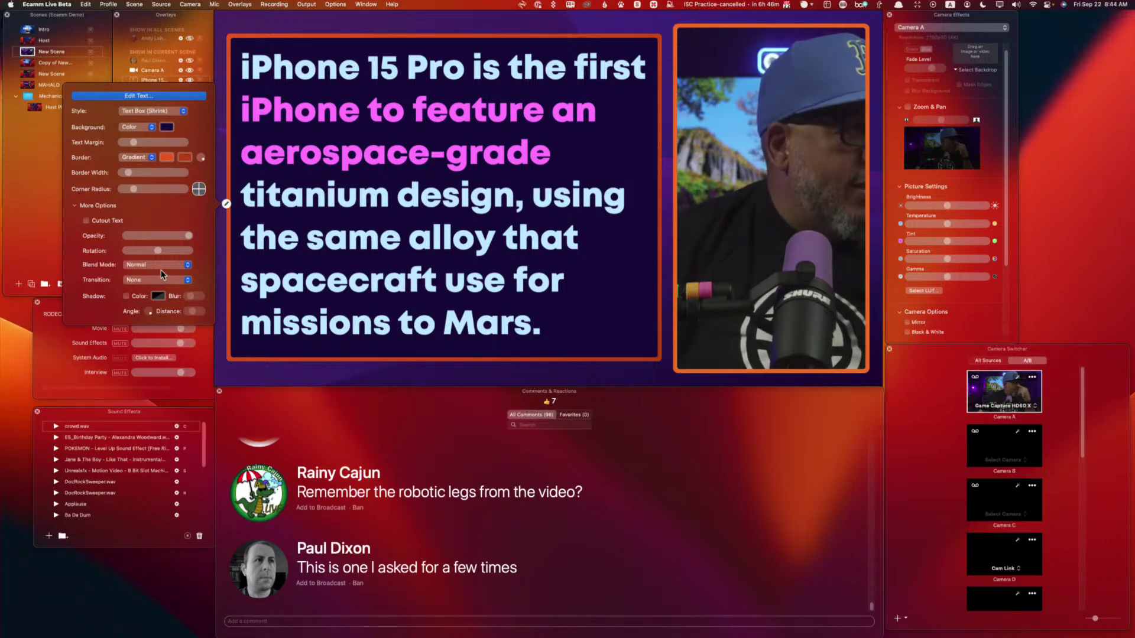
{"action": "left_click", "coordinate": [142, 98]}
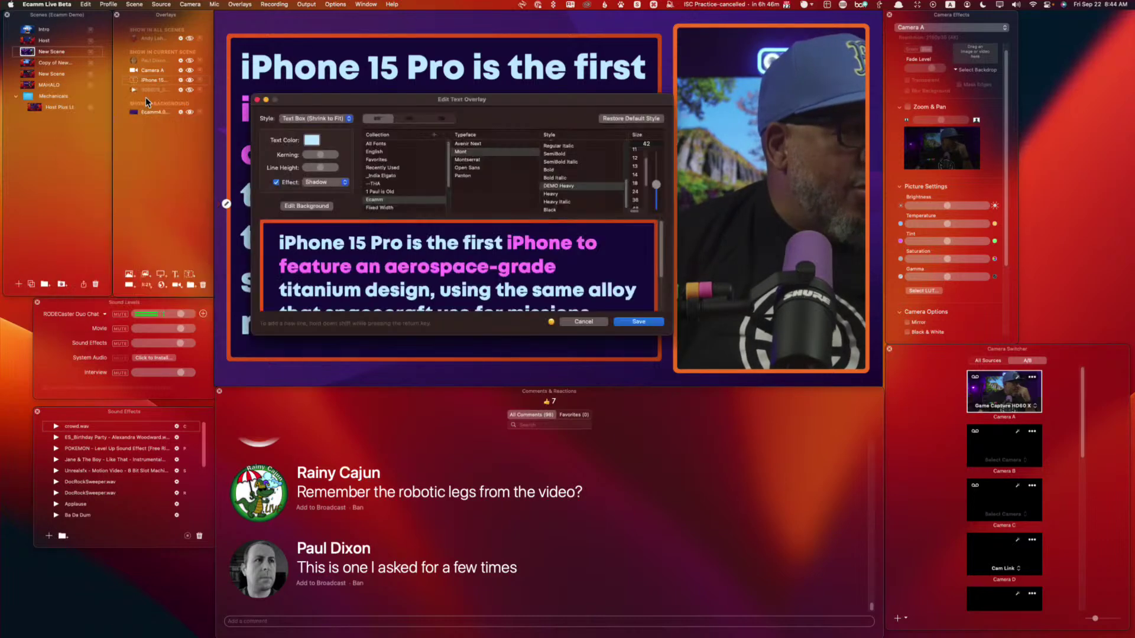
{"action": "left_click_drag", "start_coordinate": [467, 101], "coordinate": [651, 289]}
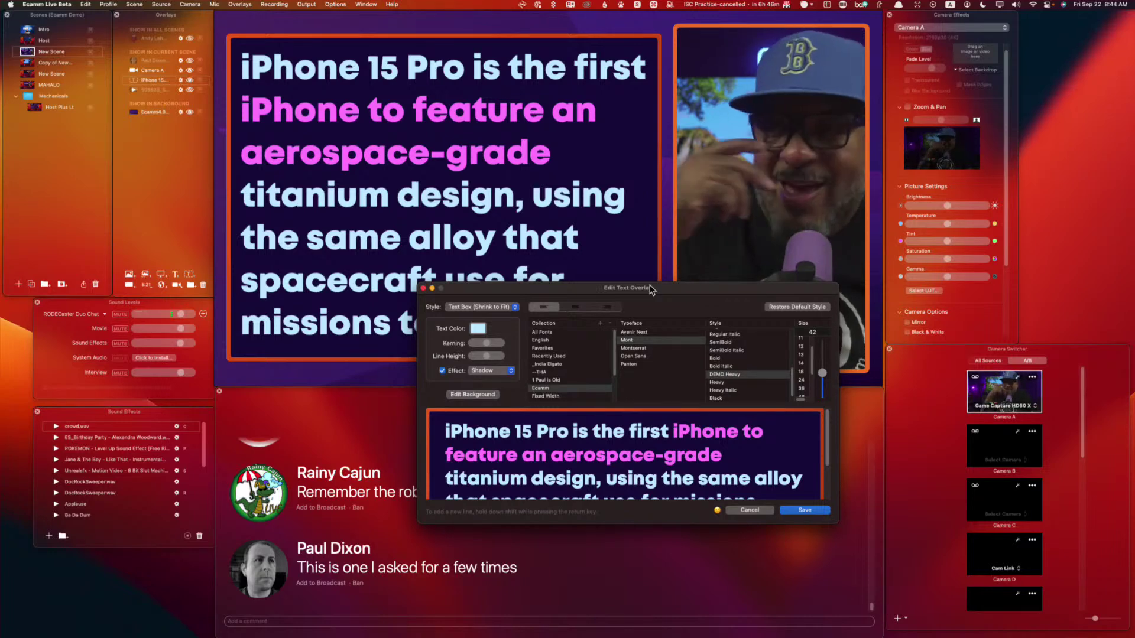
{"action": "mouse_move", "coordinate": [637, 270]}
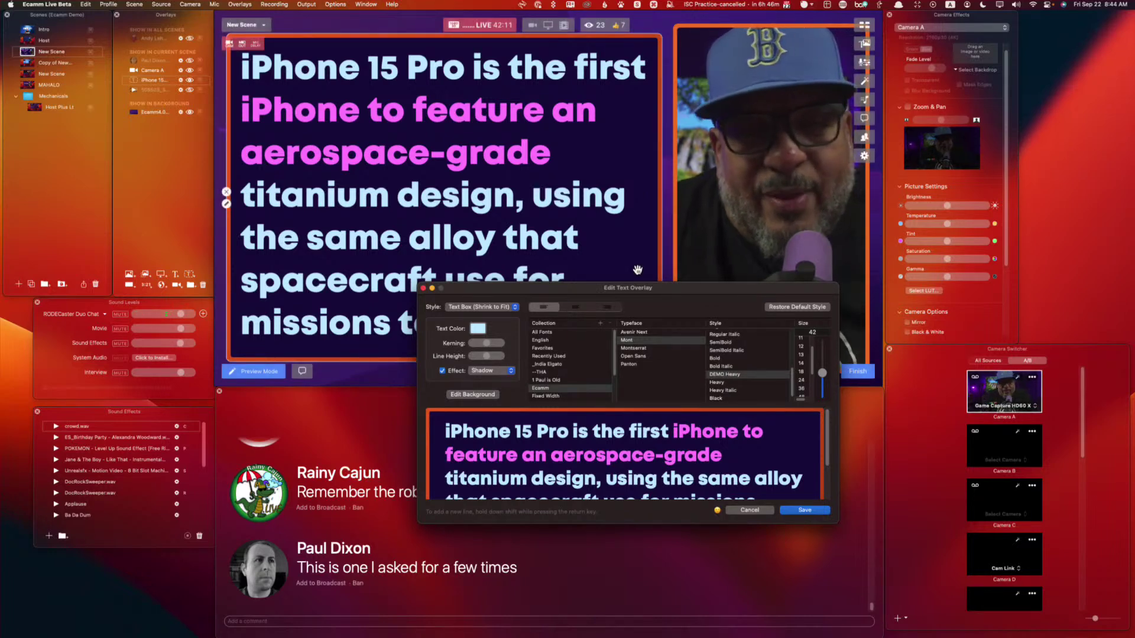
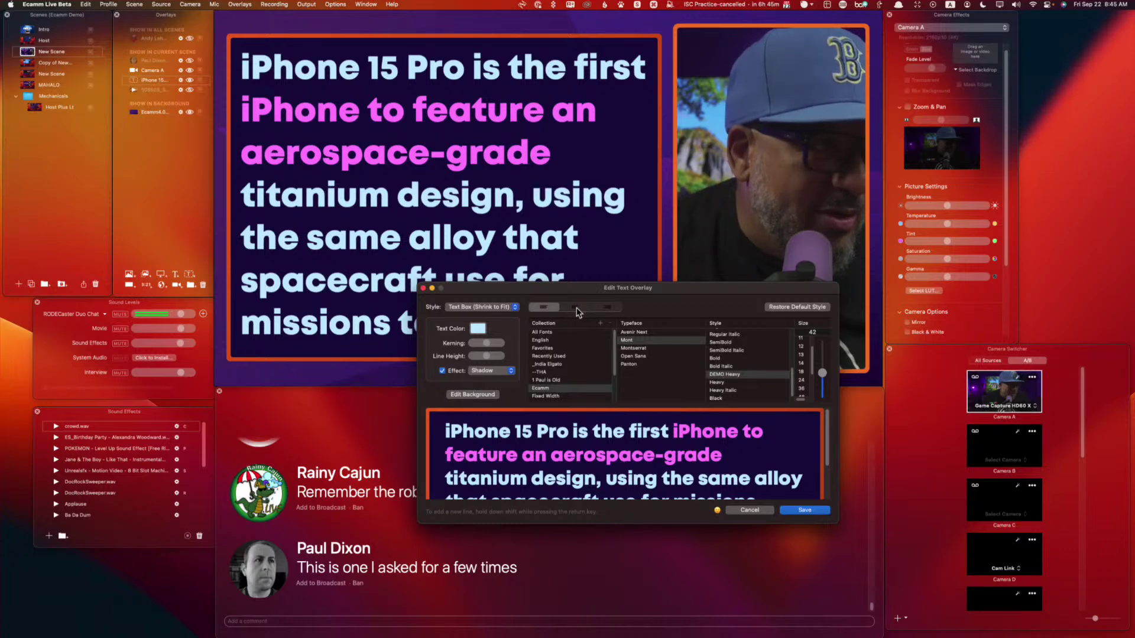
{"action": "left_click", "coordinate": [576, 309]}
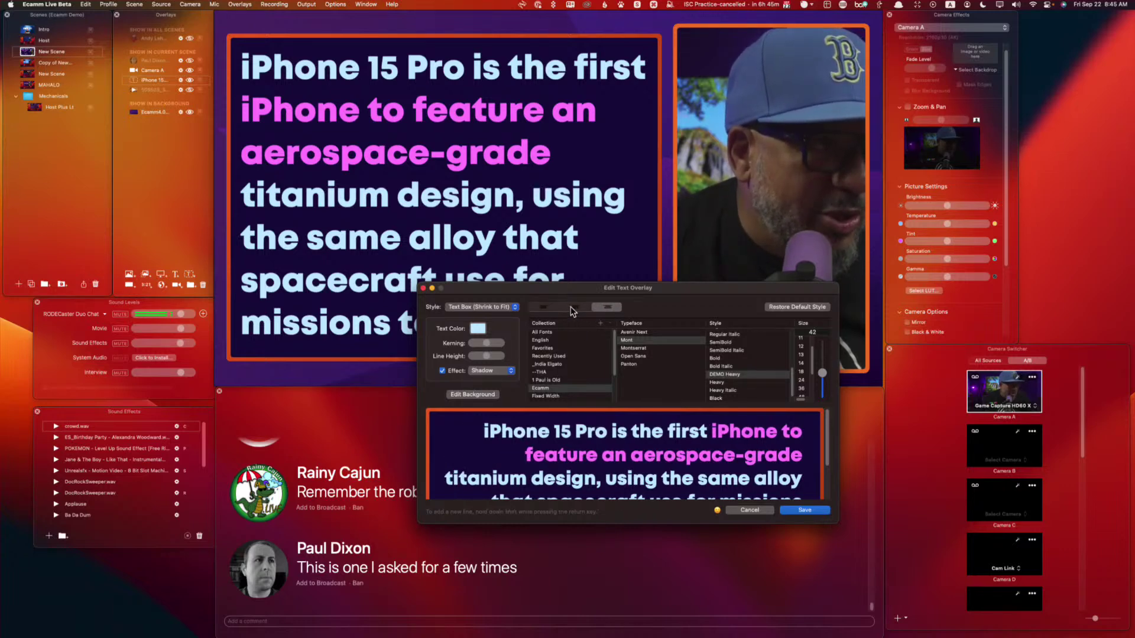
{"action": "left_click", "coordinate": [547, 308]}
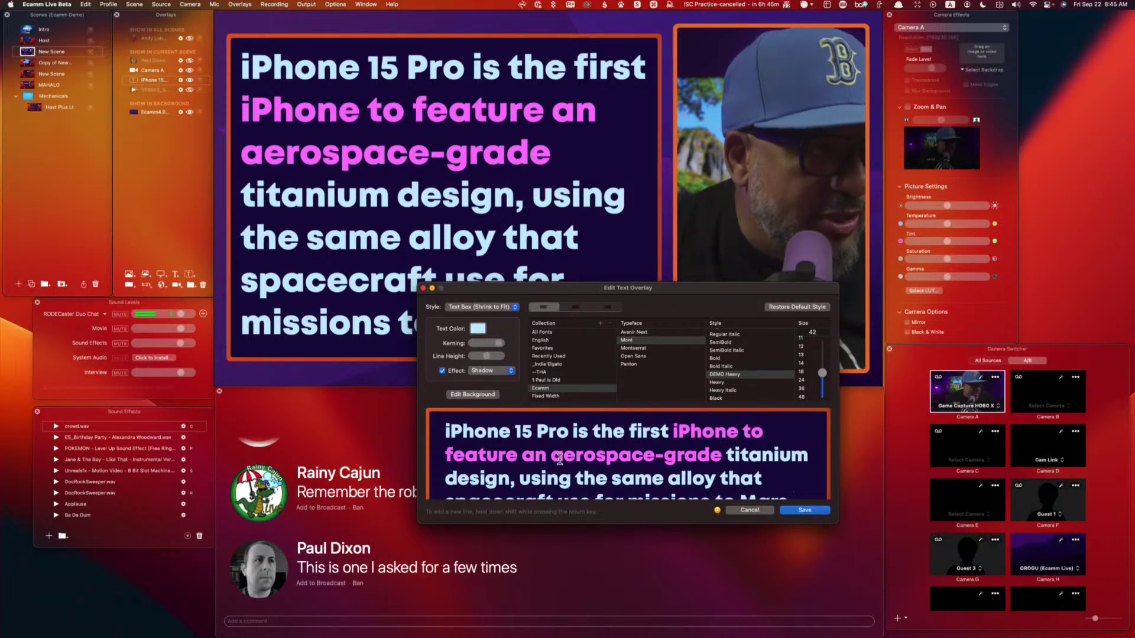
Step: Adjust the kerning and reduce the line height of the entire iPhone 15 Pro text, and save the overlay
{"action": "scroll", "coordinate": [763, 468], "scroll_direction": "down", "scroll_amount": 2}
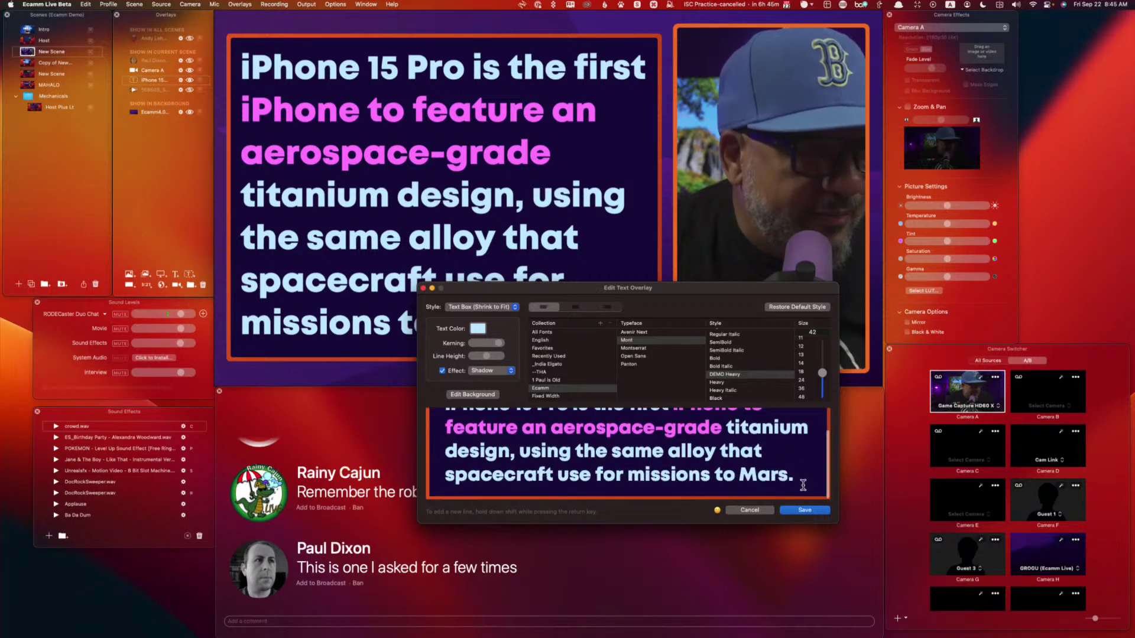
{"action": "left_click_drag", "start_coordinate": [765, 290], "coordinate": [705, 220]}
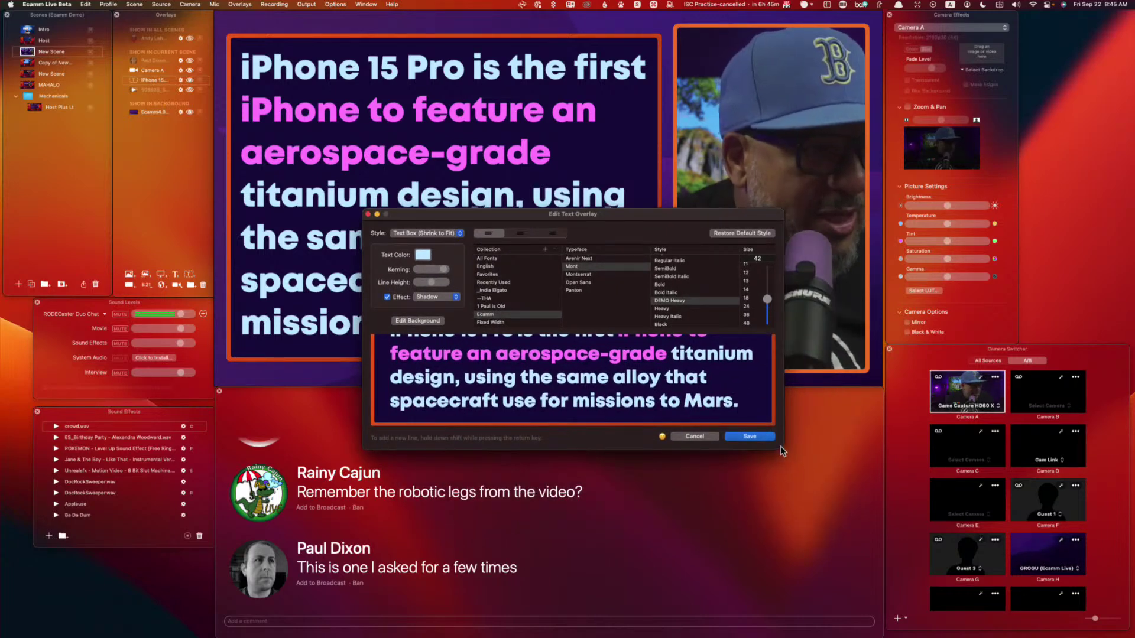
{"action": "left_click_drag", "start_coordinate": [746, 407], "coordinate": [383, 337]}
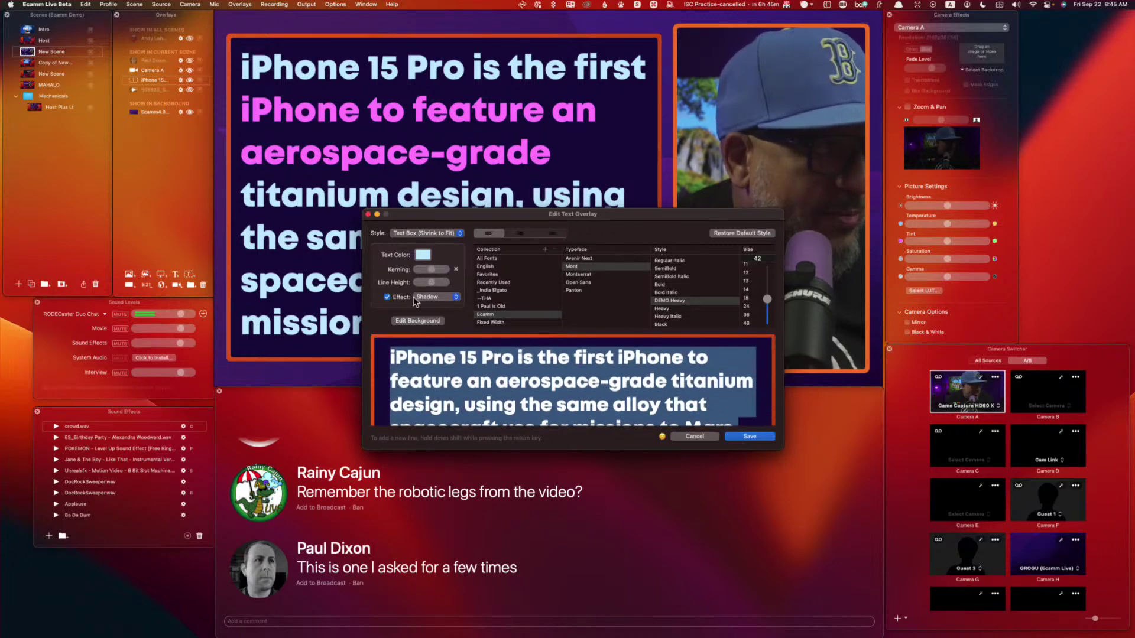
{"action": "mouse_move", "coordinate": [428, 268]}
{"action": "left_mouse_down"}
{"action": "mouse_move", "coordinate": [442, 274]}
{"action": "mouse_move", "coordinate": [421, 282]}
{"action": "mouse_move", "coordinate": [441, 276]}
{"action": "mouse_move", "coordinate": [429, 290]}
{"action": "left_mouse_up"}
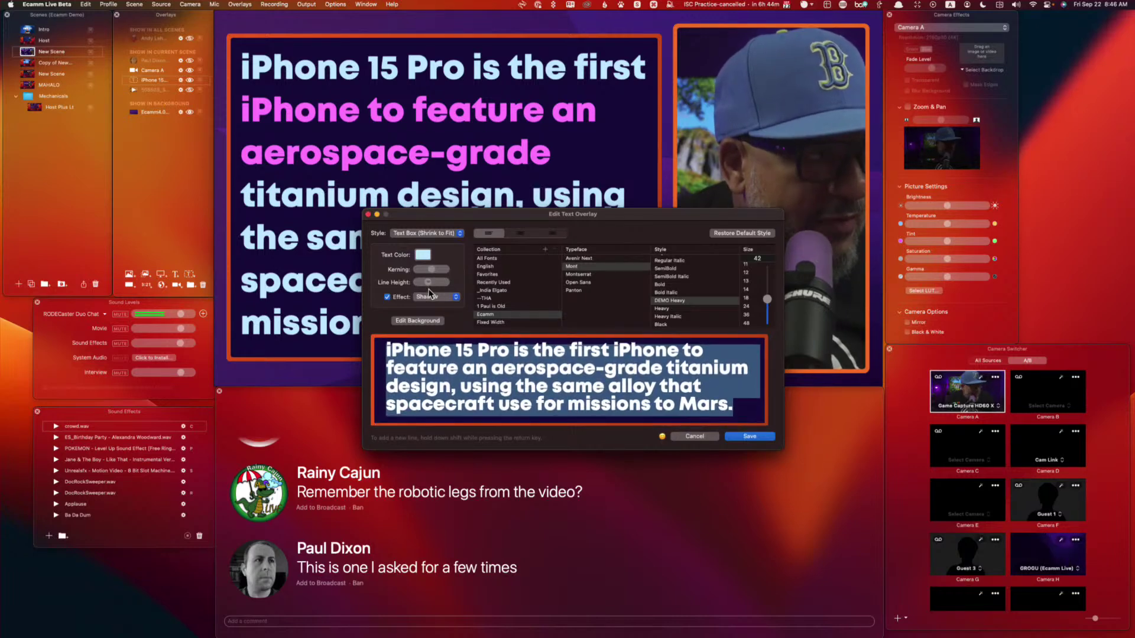
{"action": "left_click", "coordinate": [752, 437]}
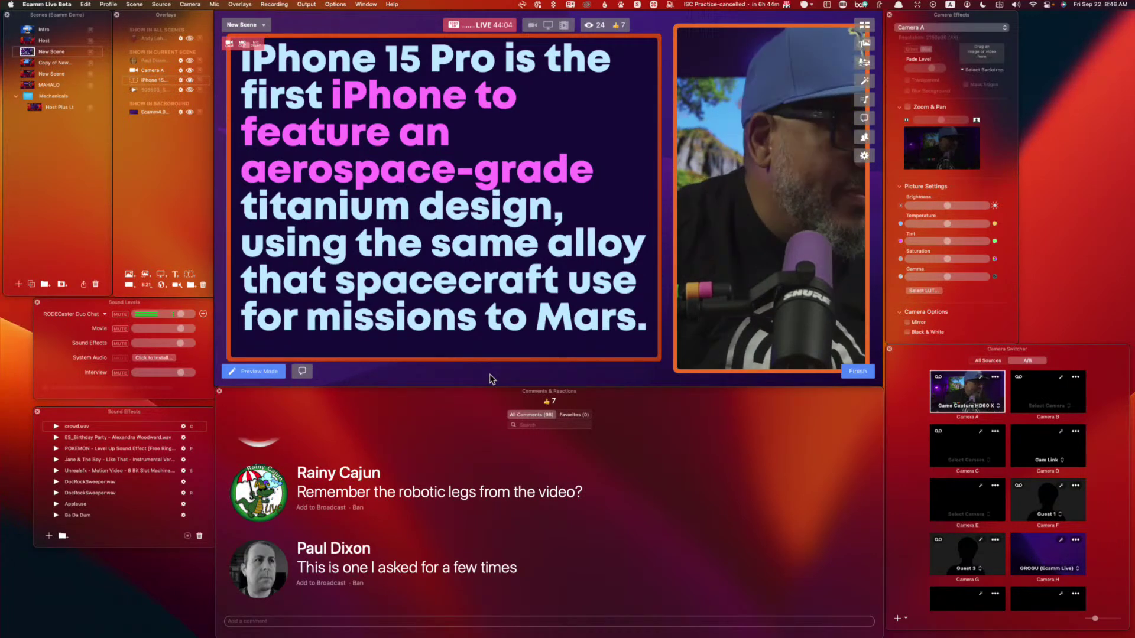
Step: Reopen the iPhone 15 Pro text for editing, increase its line height back to the middle setting, and save
{"action": "mouse_move", "coordinate": [519, 148]}
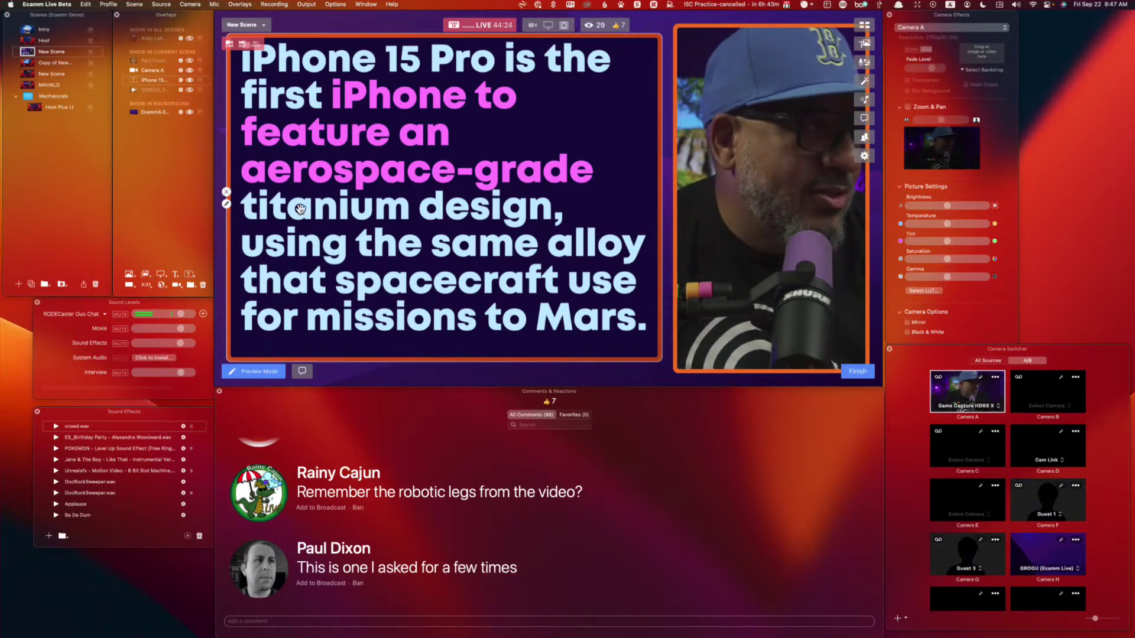
{"action": "left_click", "coordinate": [226, 203]}
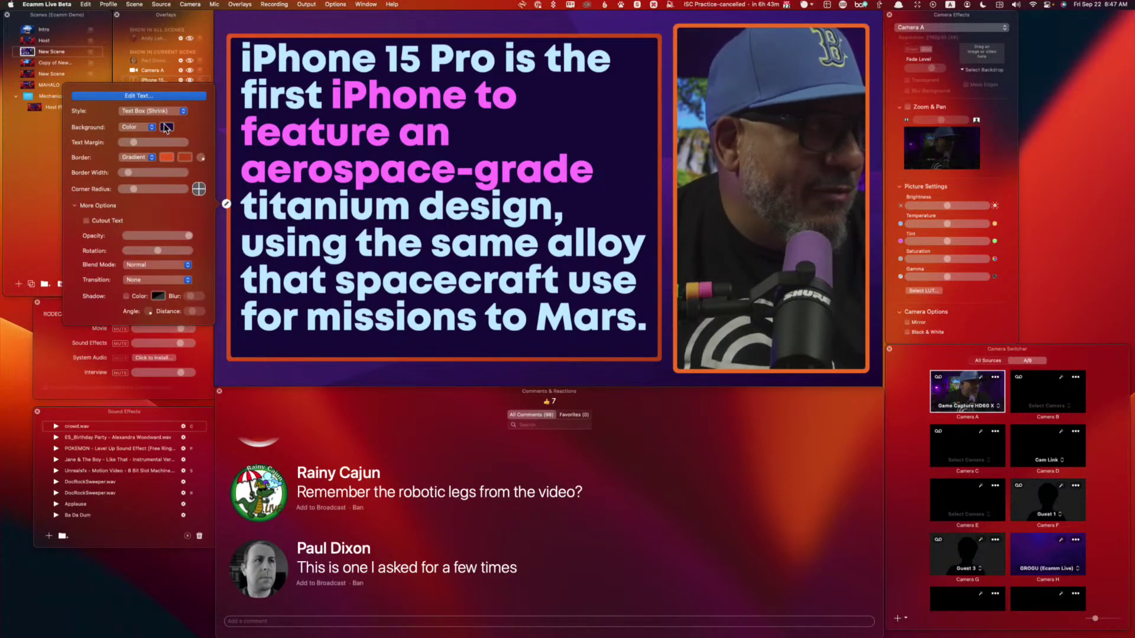
{"action": "left_click", "coordinate": [173, 96]}
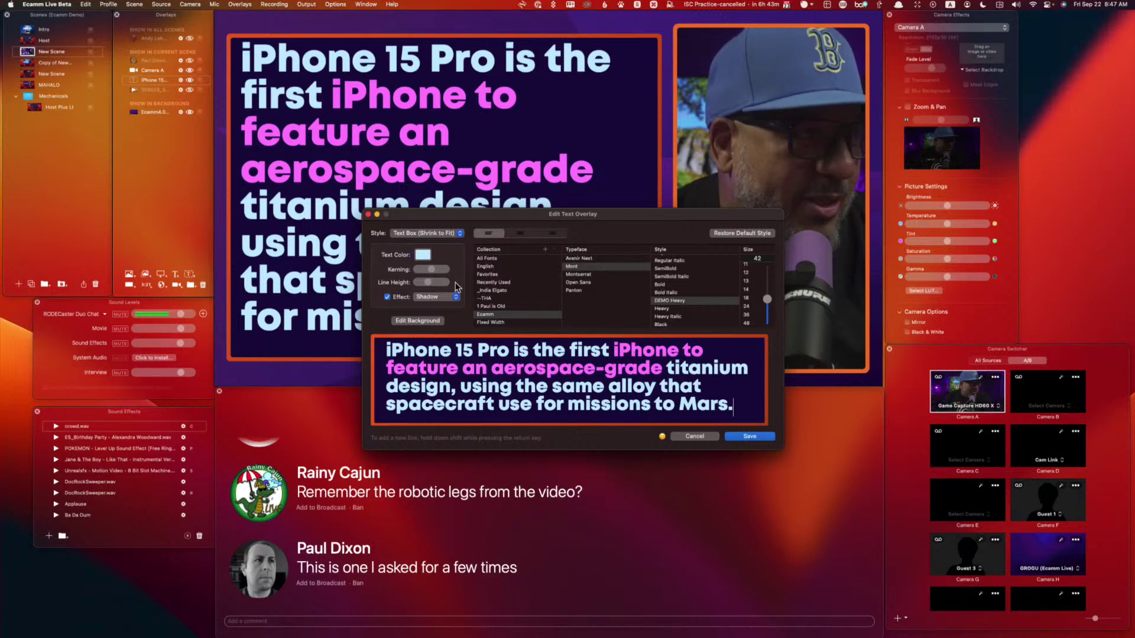
{"action": "left_click_drag", "start_coordinate": [423, 285], "coordinate": [428, 284]}
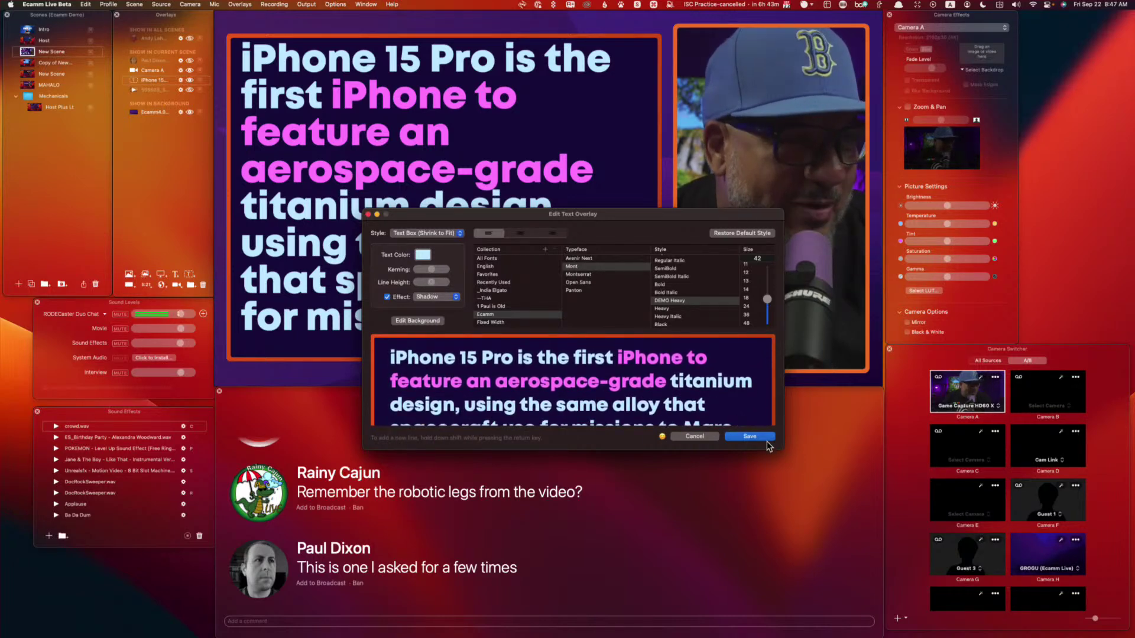
{"action": "left_click", "coordinate": [752, 436]}
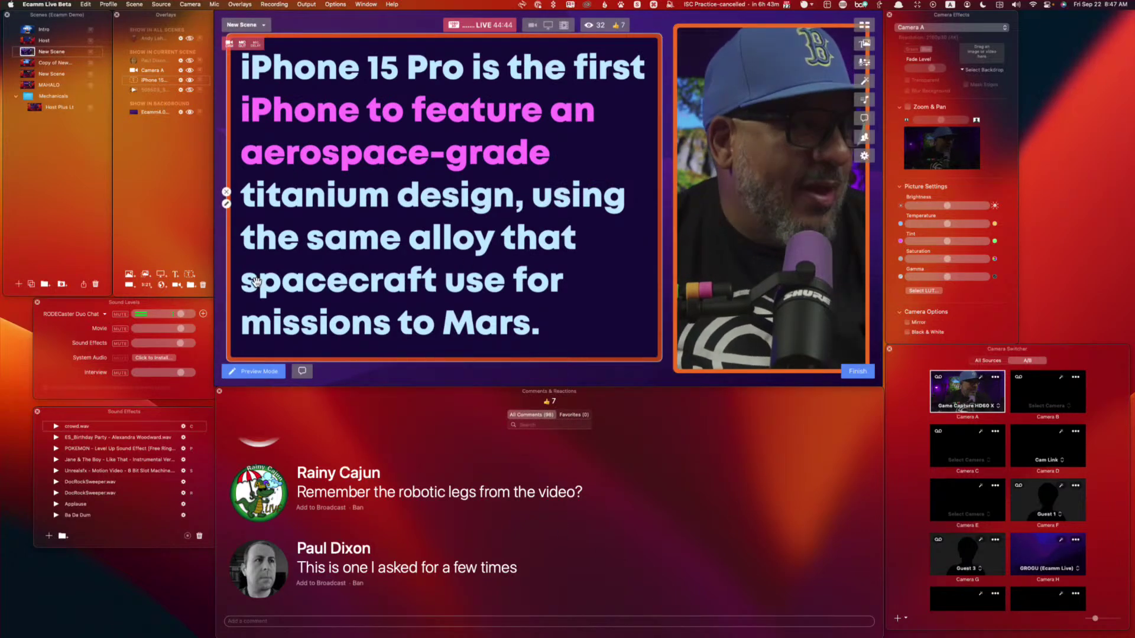
Step: Change the iPhone 15 Pro text overlay's background color to light blue using a saved color swatch
{"action": "left_click", "coordinate": [227, 205]}
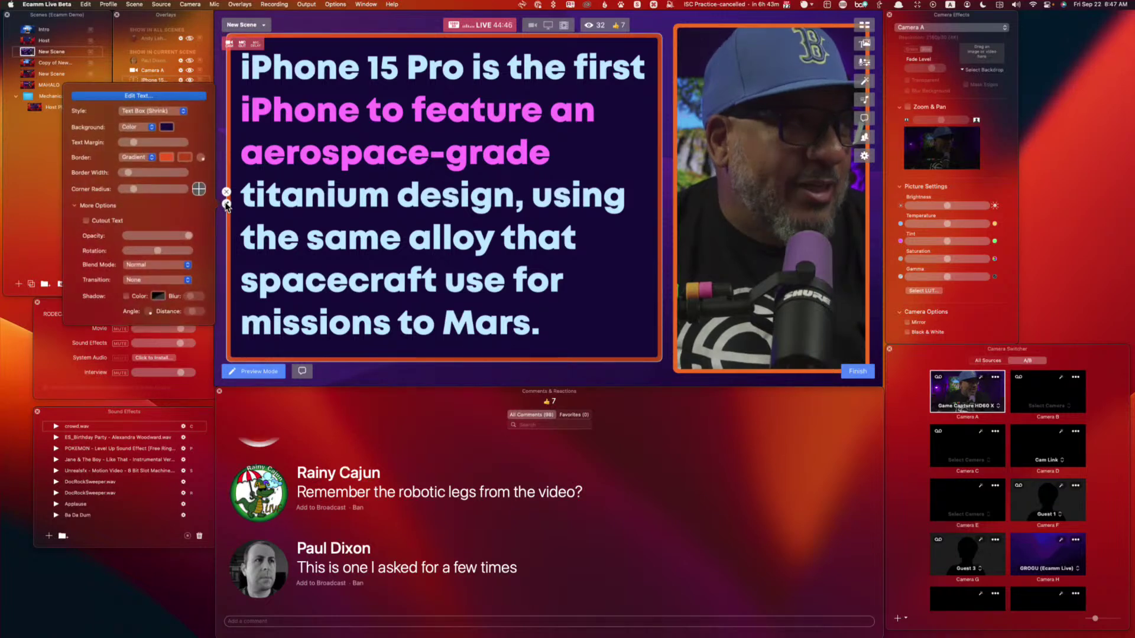
{"action": "left_click", "coordinate": [168, 128]}
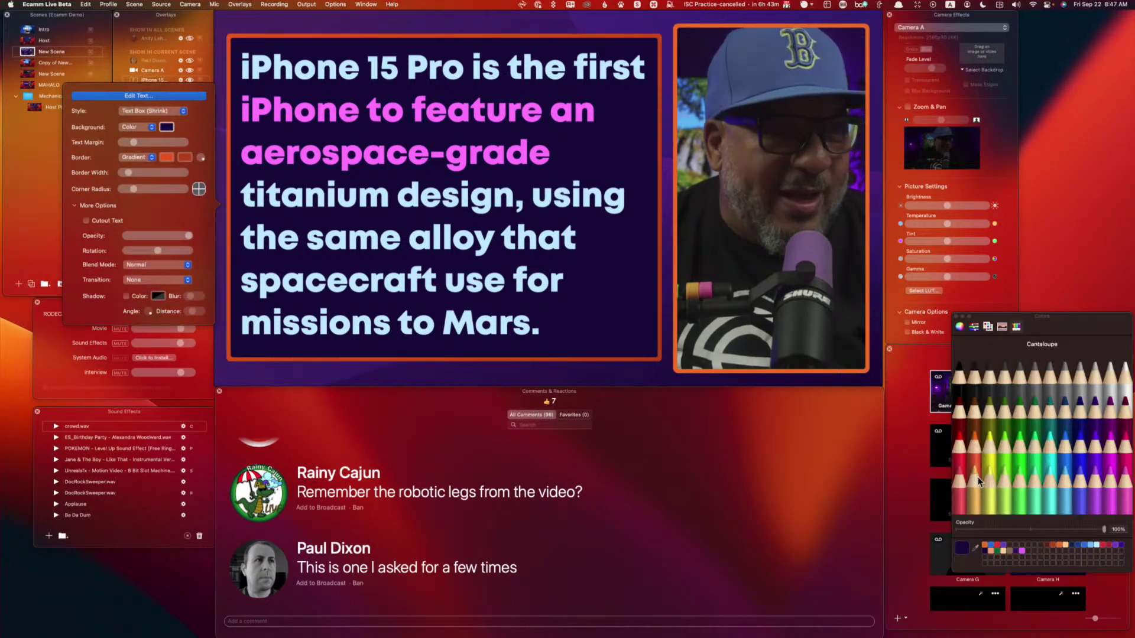
{"action": "left_click", "coordinate": [1096, 546]}
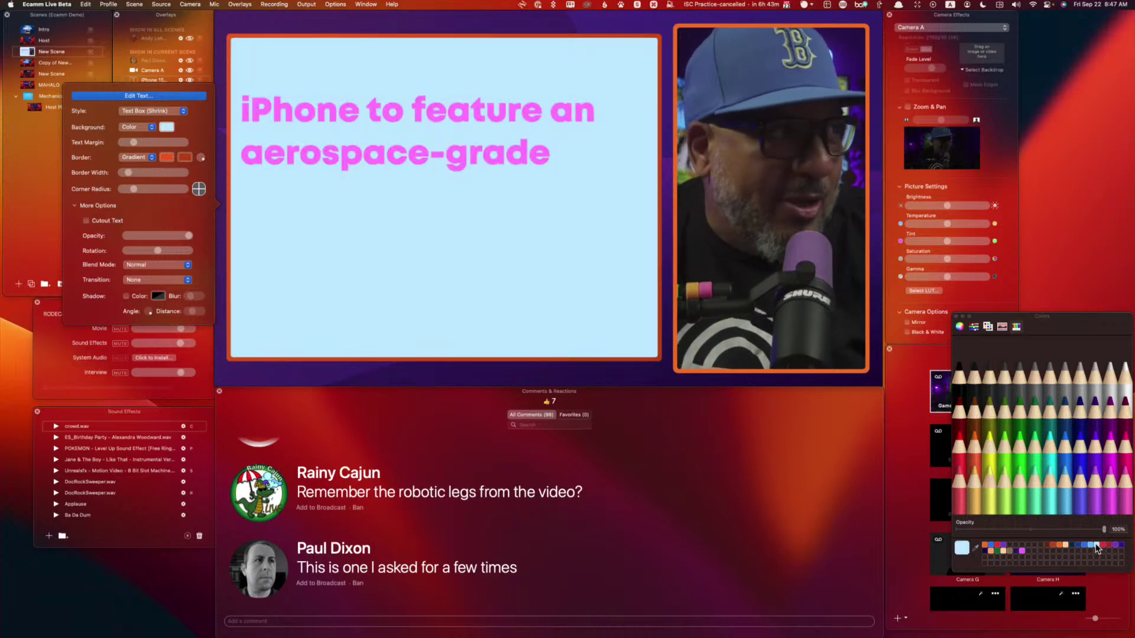
Step: Set the color of the entire iPhone 15 Pro text to Aqua and save the overlay
{"action": "left_click", "coordinate": [144, 94]}
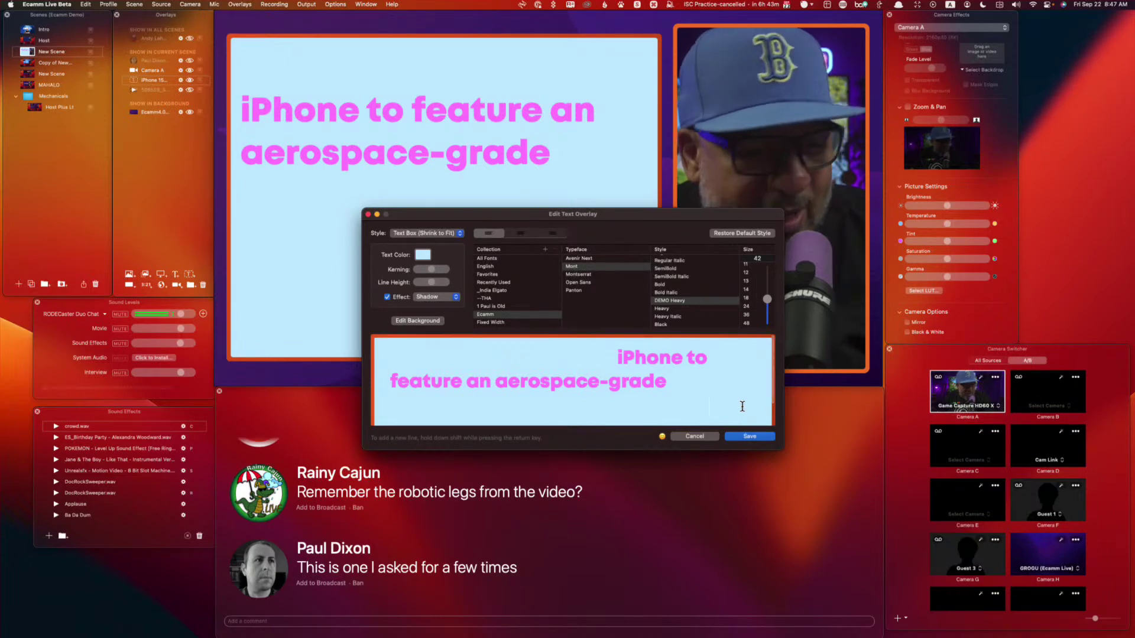
{"action": "key", "text": "super+a"}
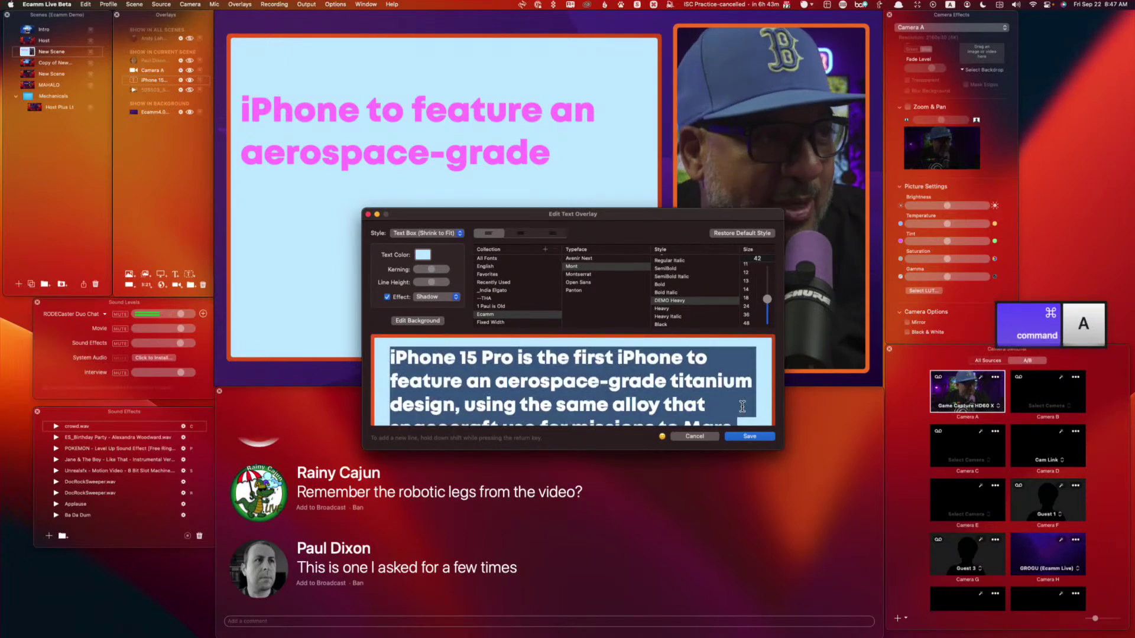
{"action": "left_click", "coordinate": [423, 255]}
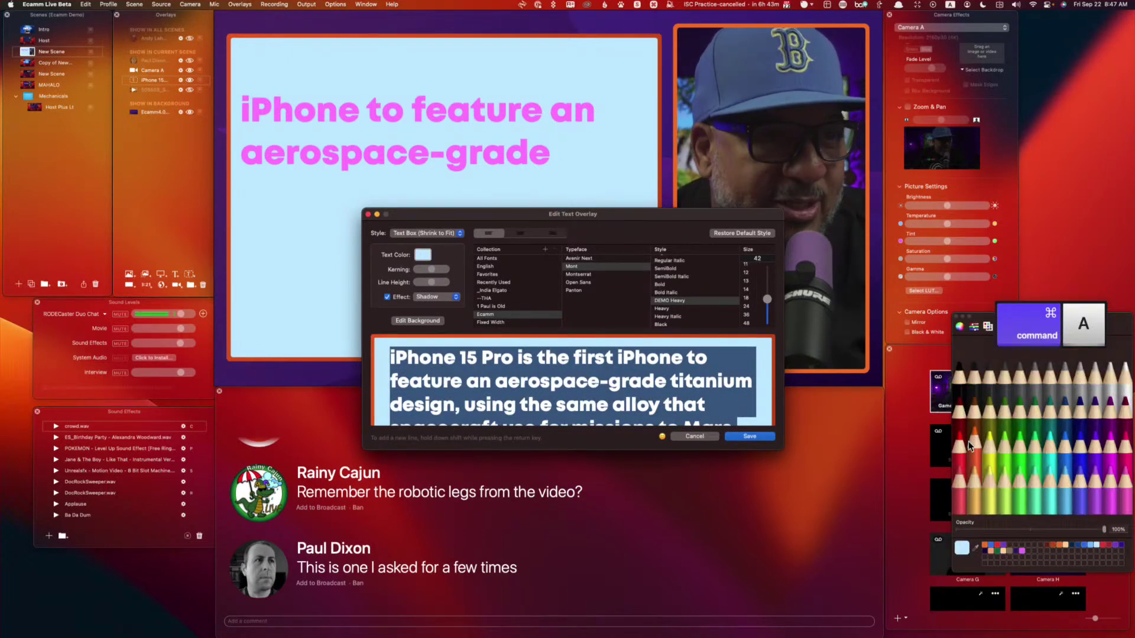
{"action": "left_click", "coordinate": [1067, 441]}
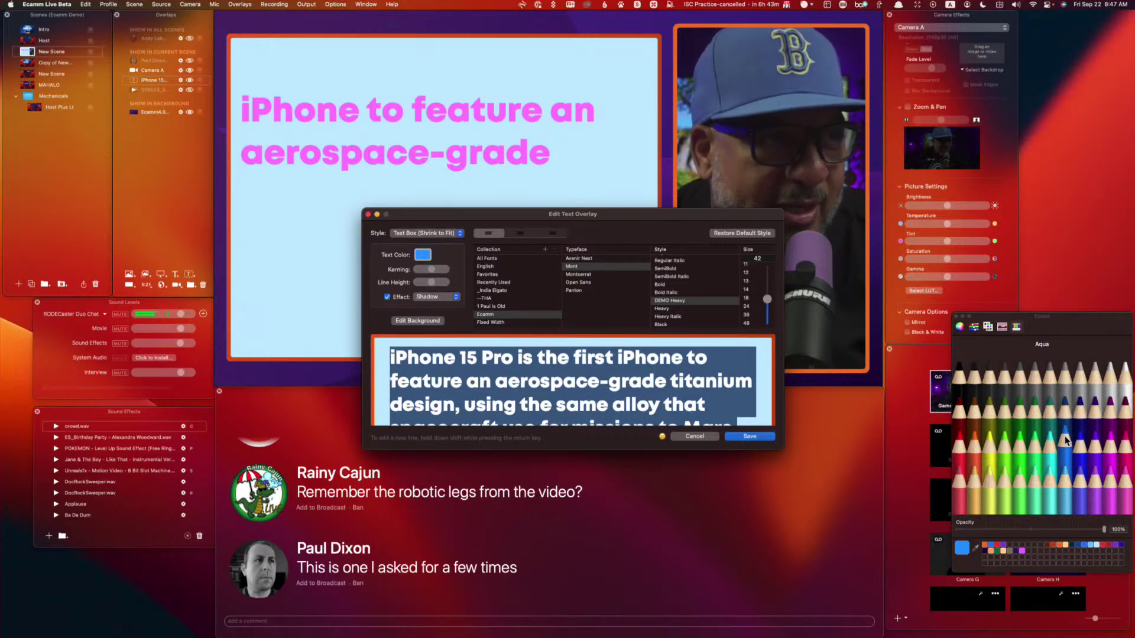
{"action": "left_click", "coordinate": [750, 438]}
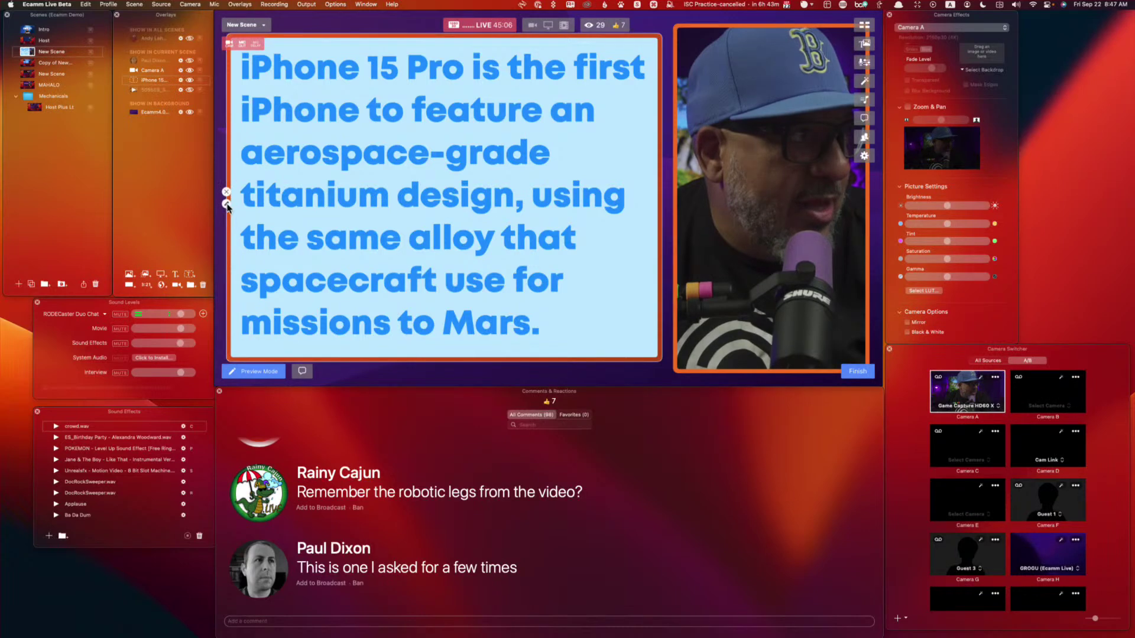
Step: Reopen the iPhone 15 Pro text for editing, turn off its Shadow text effect, and save
{"action": "left_click", "coordinate": [227, 203]}
{"action": "left_click", "coordinate": [162, 97]}
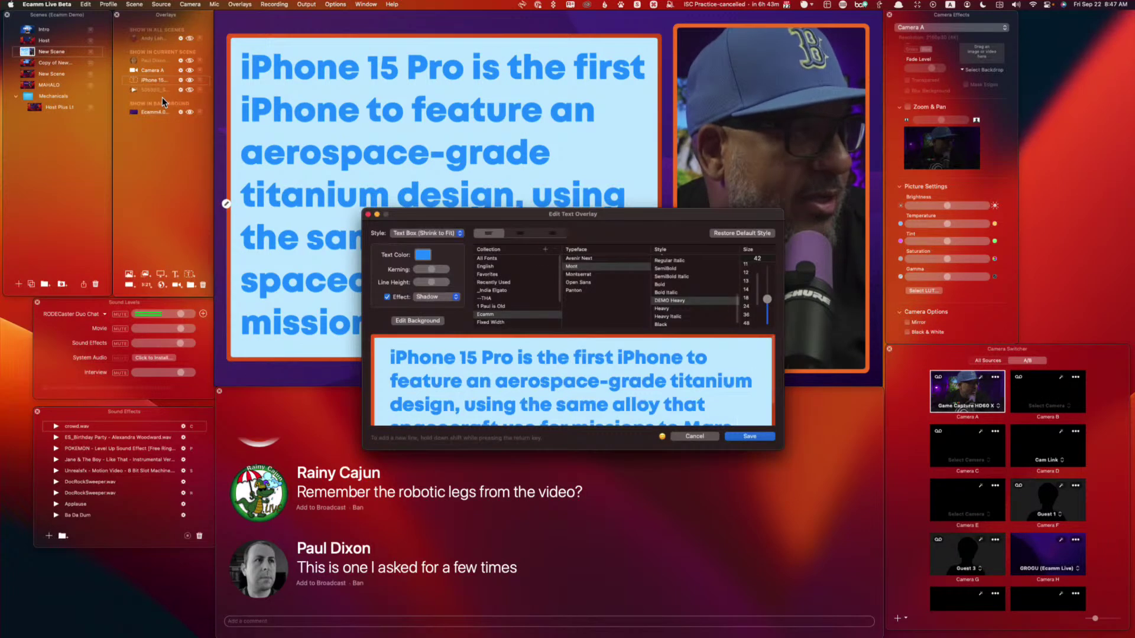
{"action": "left_click_drag", "start_coordinate": [634, 227], "coordinate": [774, 303]}
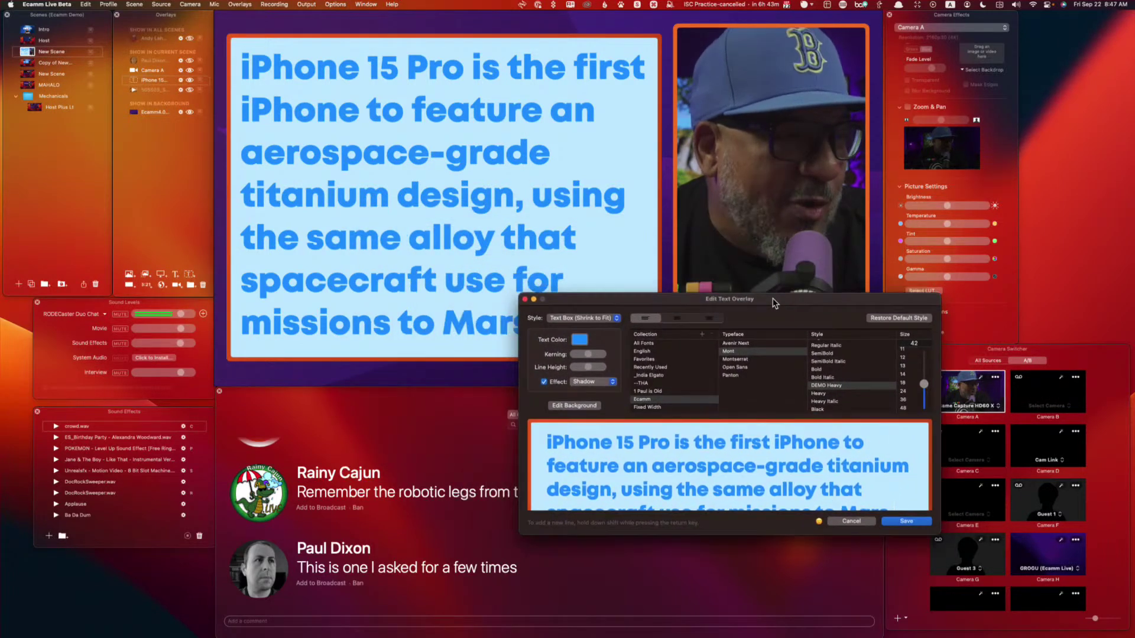
{"action": "left_click", "coordinate": [554, 383]}
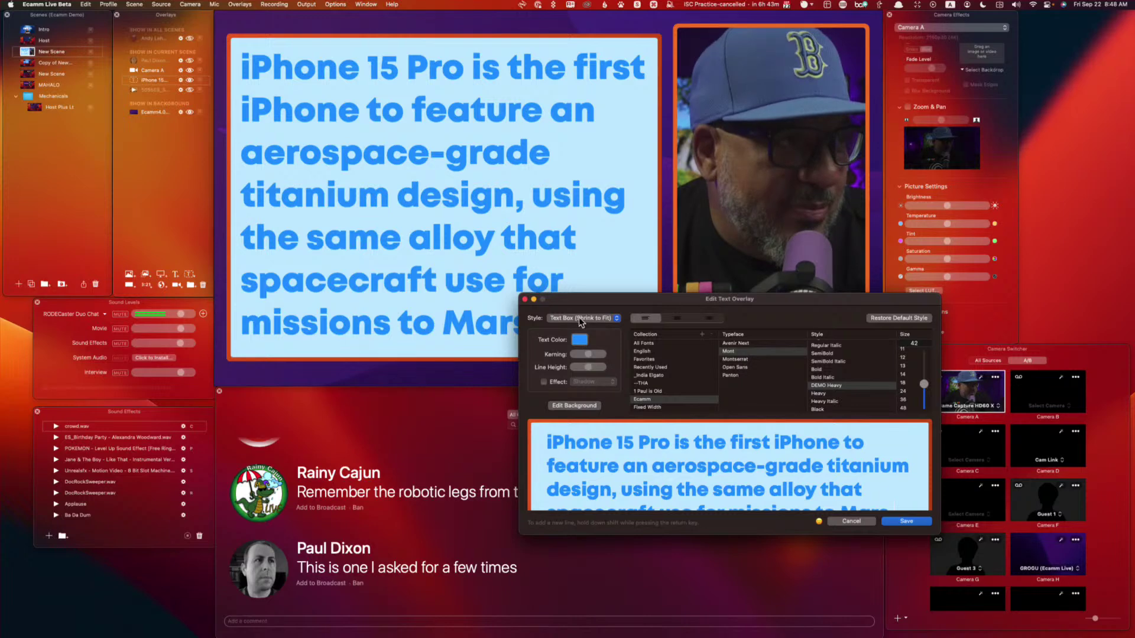
{"action": "left_click", "coordinate": [573, 407]}
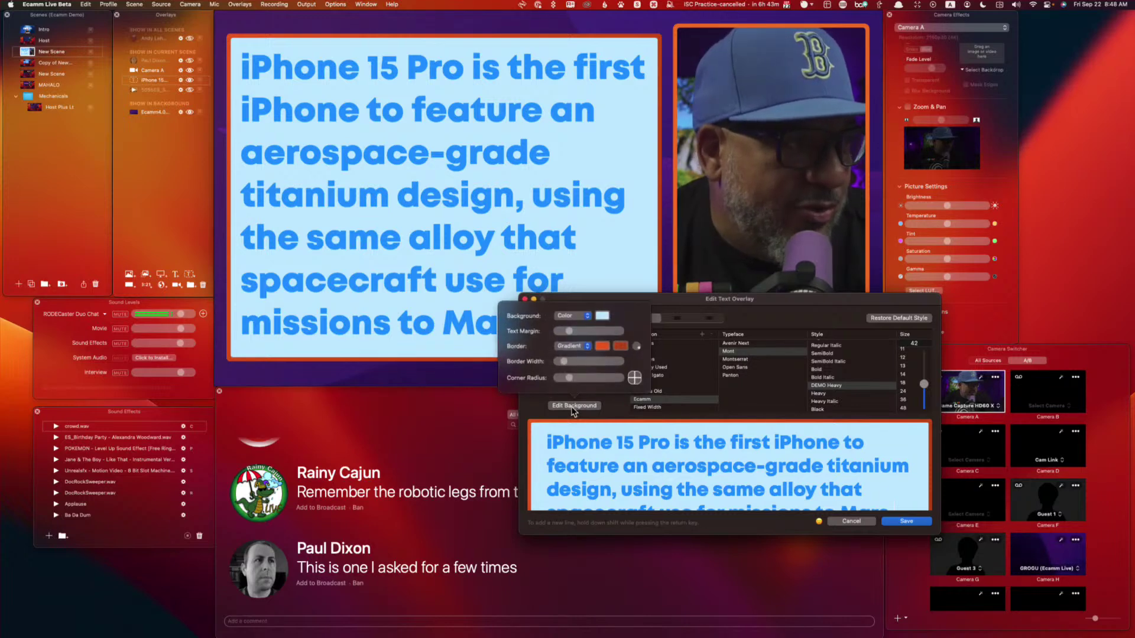
{"action": "left_click", "coordinate": [622, 412]}
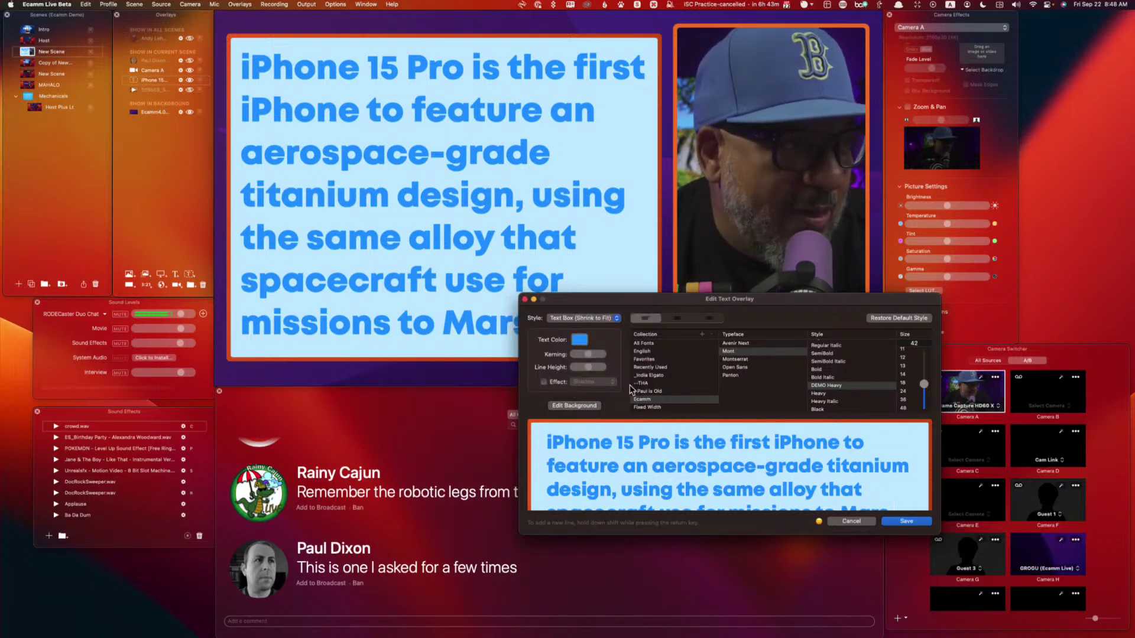
{"action": "left_click", "coordinate": [906, 521]}
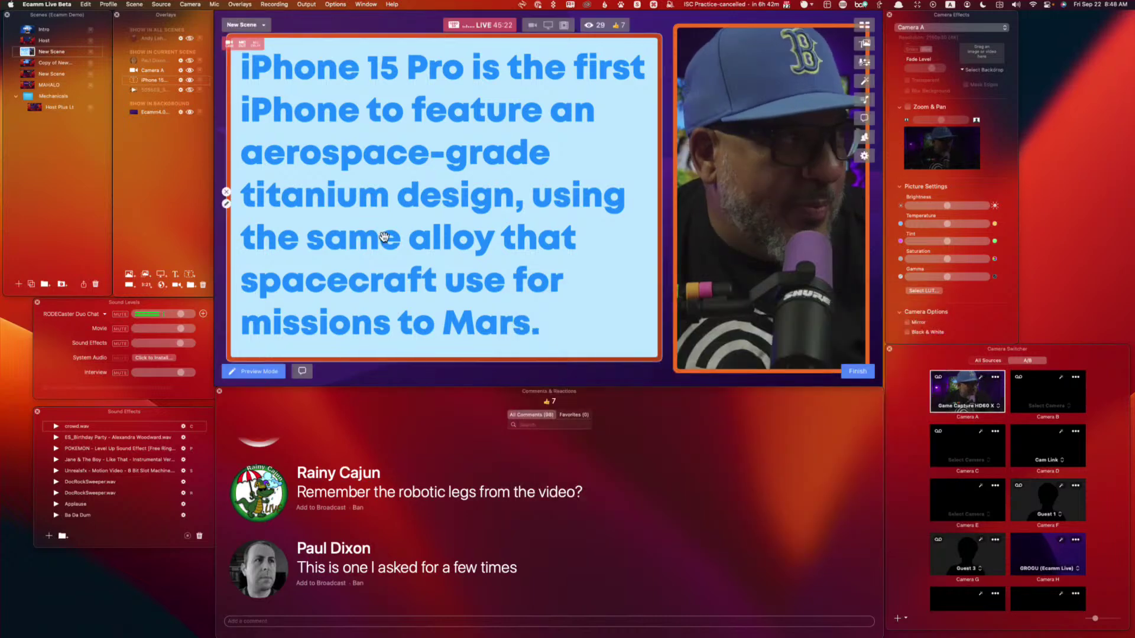
Step: Turn on the text overlay's drop shadow, increase its distance to the maximum, and remove its blur
{"action": "left_click", "coordinate": [227, 204]}
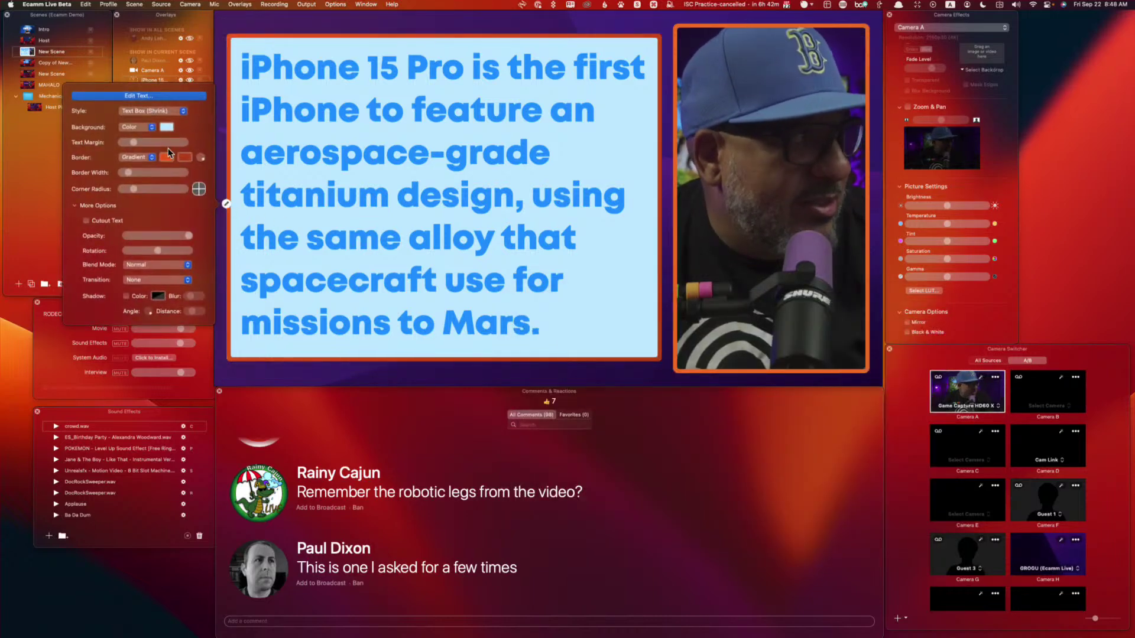
{"action": "left_click", "coordinate": [136, 296]}
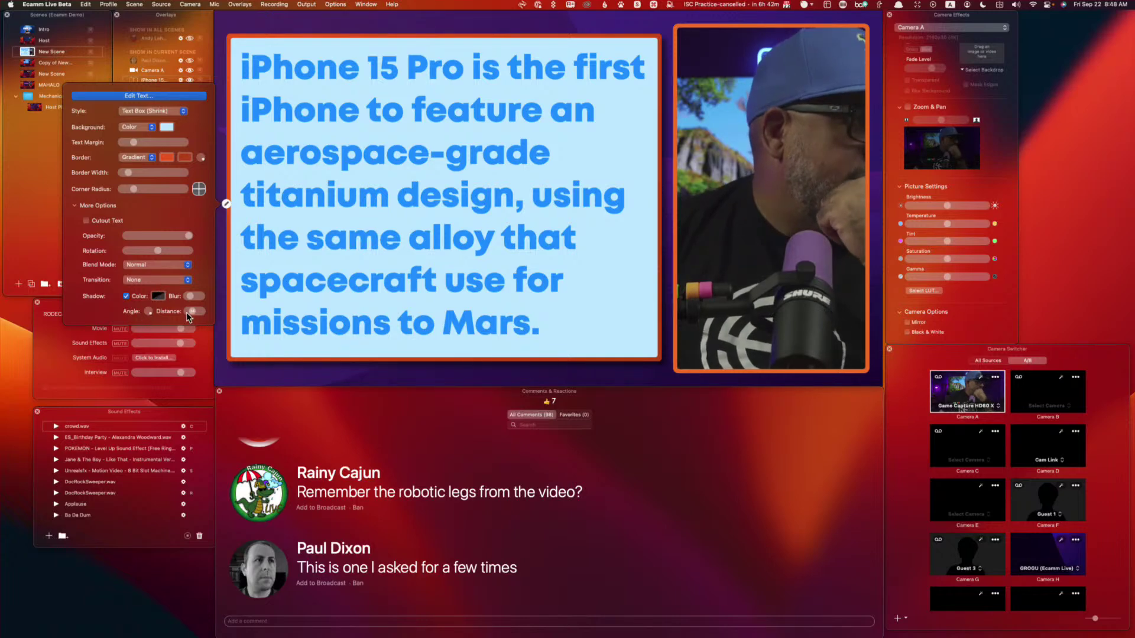
{"action": "mouse_move", "coordinate": [194, 313]}
{"action": "left_mouse_down"}
{"action": "mouse_move", "coordinate": [183, 310]}
{"action": "mouse_move", "coordinate": [198, 318]}
{"action": "left_mouse_up"}
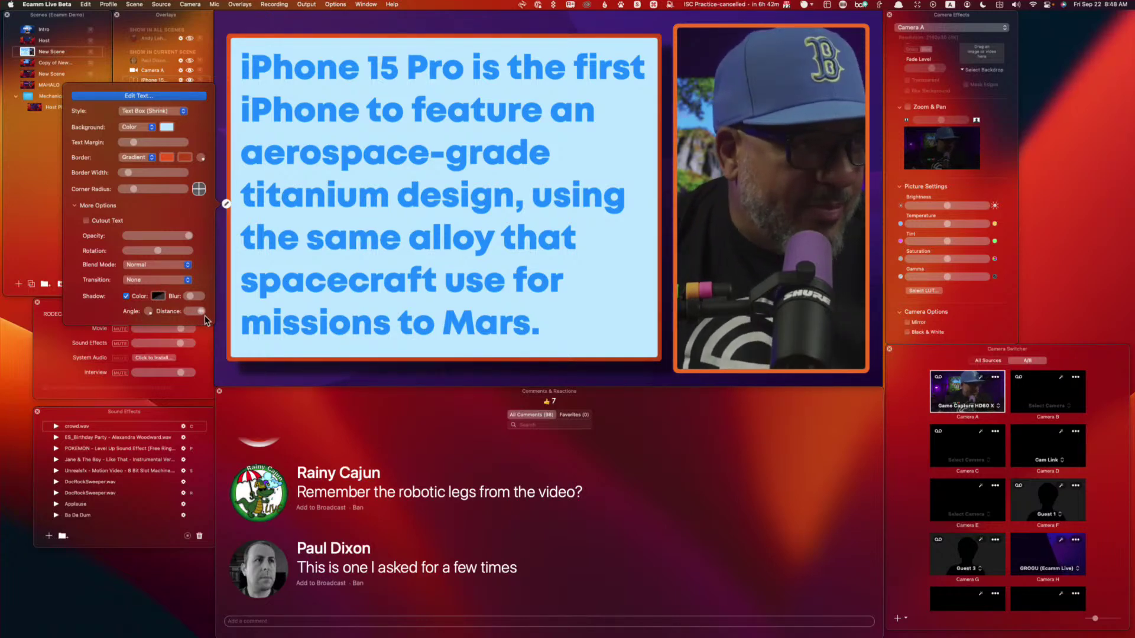
{"action": "mouse_move", "coordinate": [388, 372]}
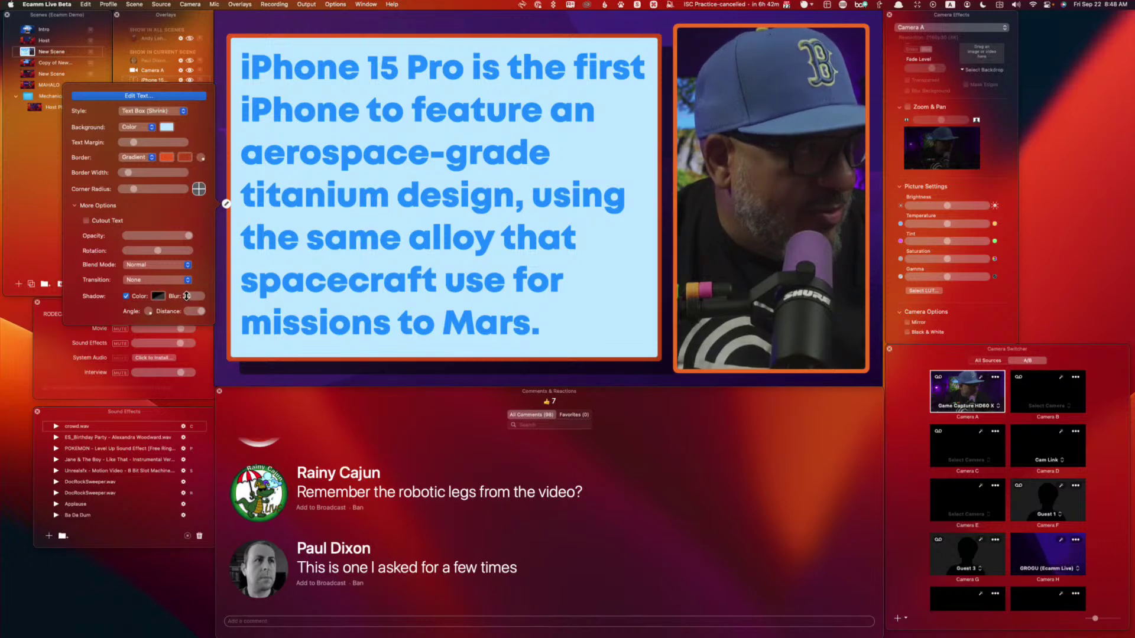
{"action": "left_click_drag", "start_coordinate": [199, 298], "coordinate": [184, 299]}
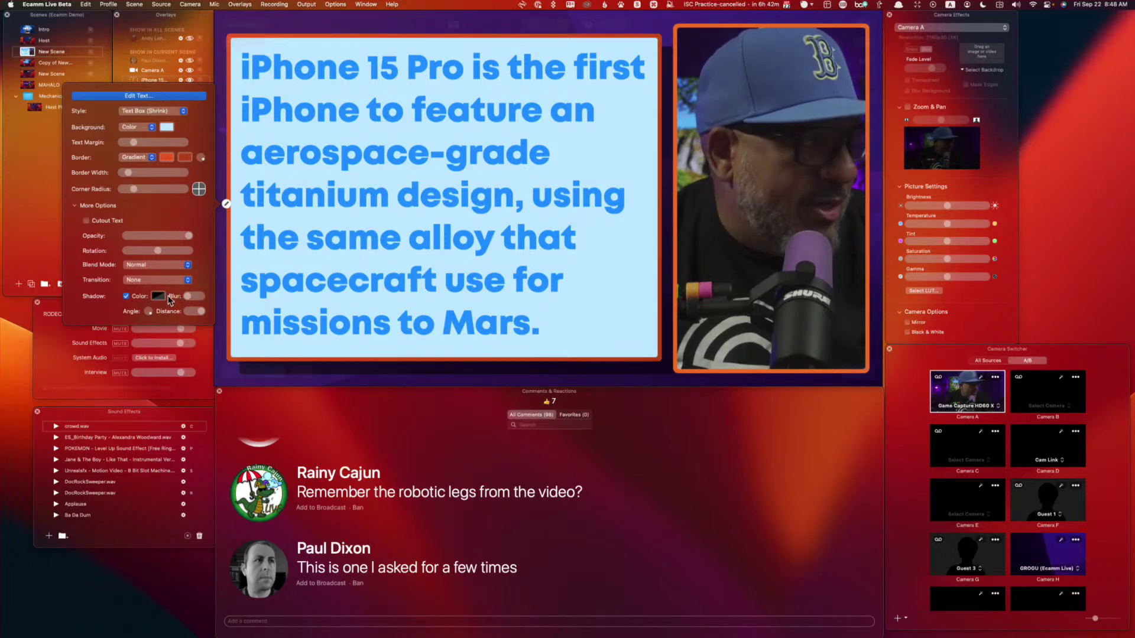
Step: Change the overlay's shadow color to Lemon, shorten the shadow distance, and raise the blur slightly for a soft glow
{"action": "left_click", "coordinate": [158, 296]}
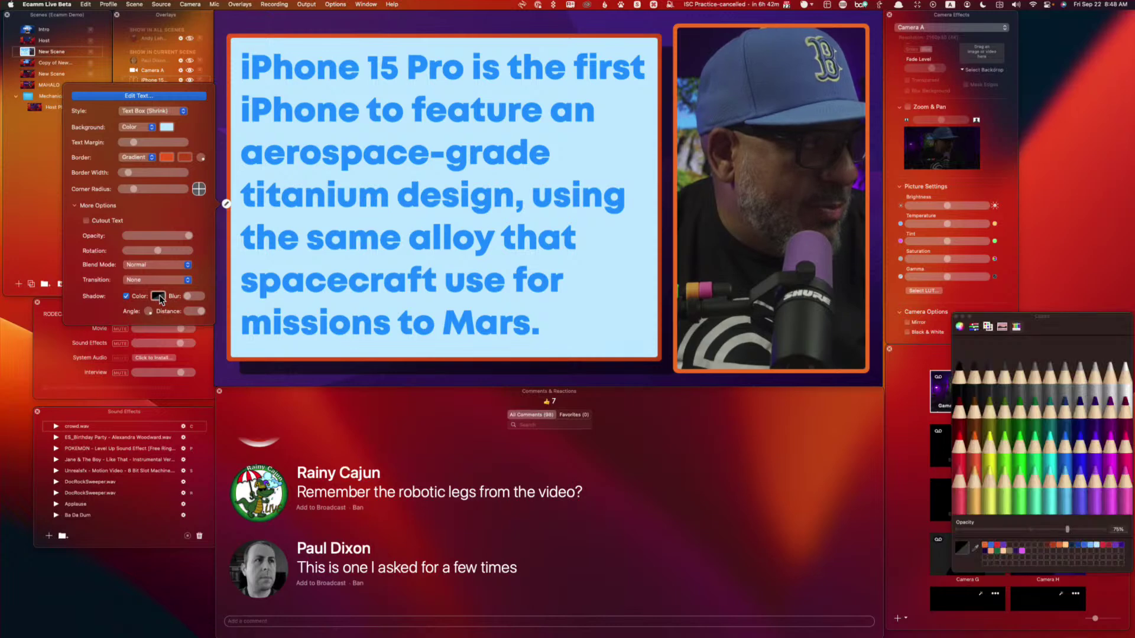
{"action": "left_click", "coordinate": [992, 444]}
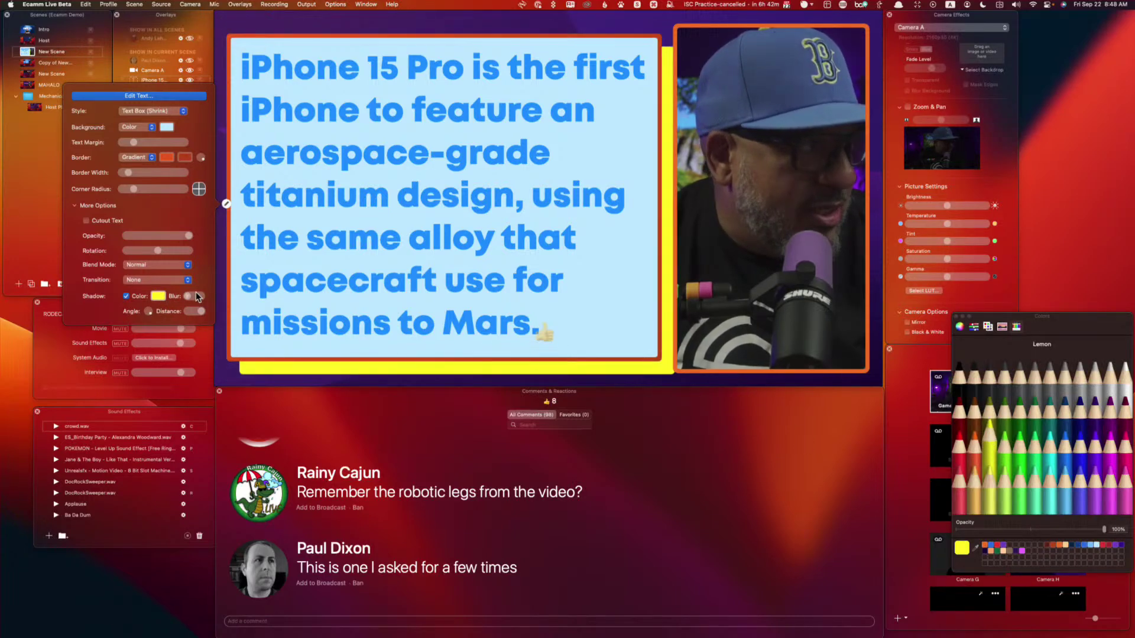
{"action": "mouse_move", "coordinate": [187, 296]}
{"action": "left_mouse_down"}
{"action": "mouse_move", "coordinate": [217, 301]}
{"action": "mouse_move", "coordinate": [190, 302]}
{"action": "mouse_move", "coordinate": [196, 313]}
{"action": "mouse_move", "coordinate": [205, 295]}
{"action": "mouse_move", "coordinate": [190, 296]}
{"action": "mouse_move", "coordinate": [204, 308]}
{"action": "mouse_move", "coordinate": [189, 301]}
{"action": "left_mouse_up"}
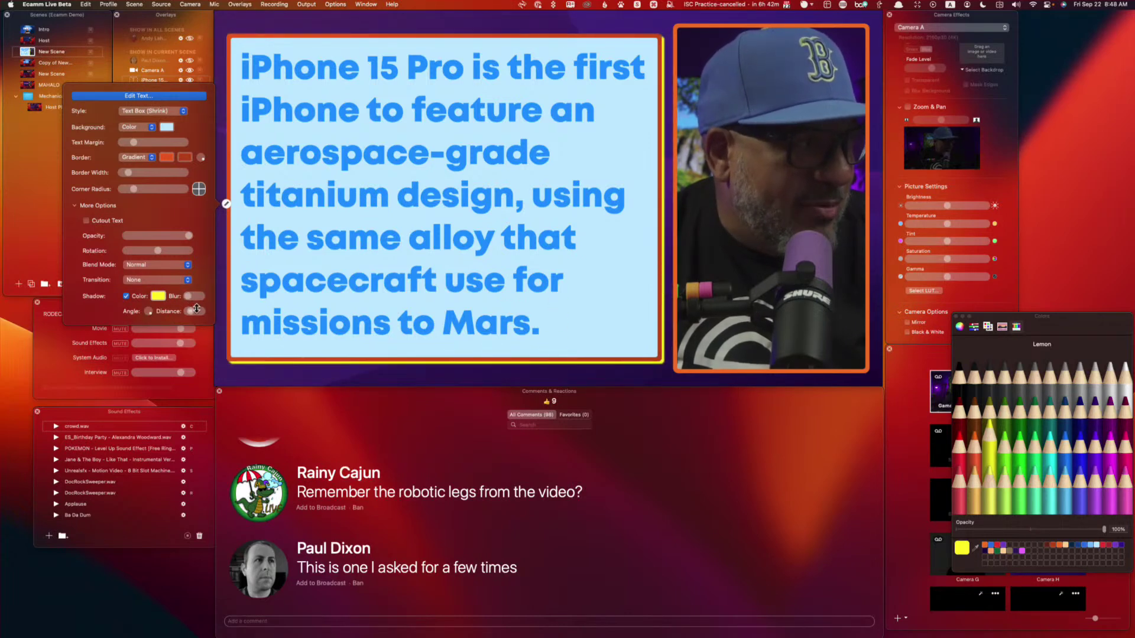
{"action": "left_click_drag", "start_coordinate": [191, 311], "coordinate": [191, 315]}
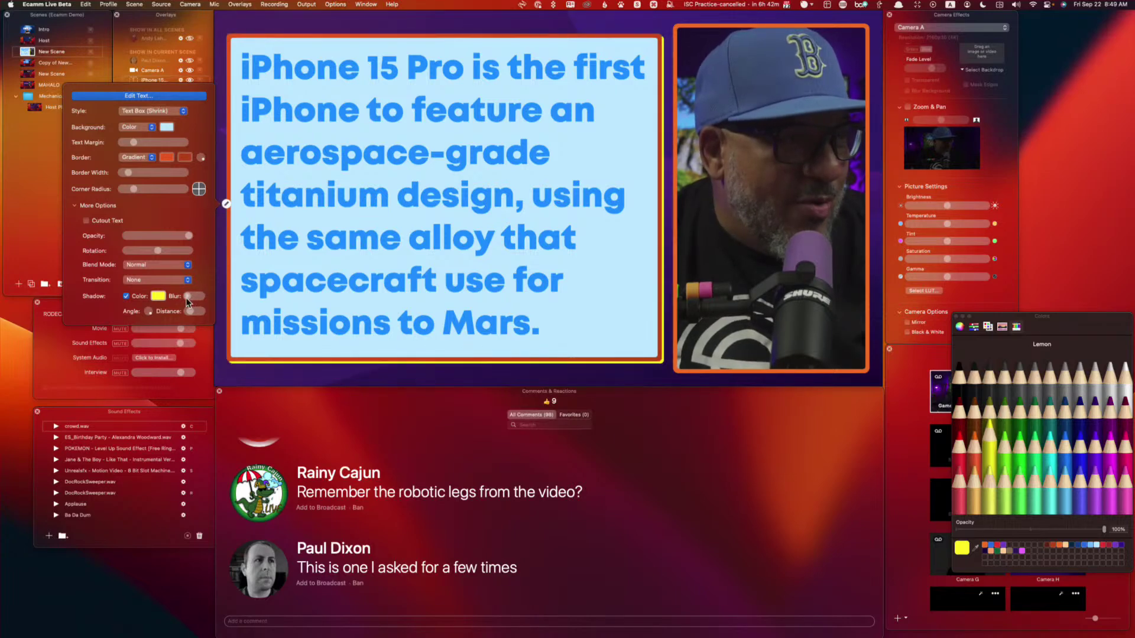
{"action": "left_click_drag", "start_coordinate": [188, 303], "coordinate": [193, 314]}
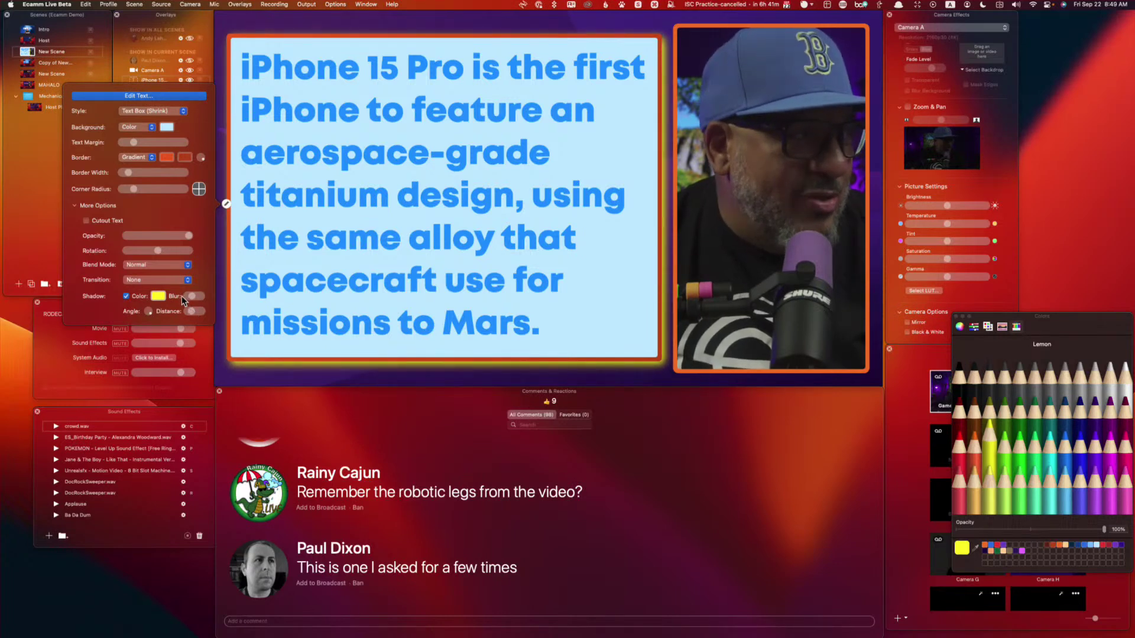
Step: Try saved orange, rust and dark brown swatches as the shadow color, and turn the overlay's shadow off
{"action": "left_click", "coordinate": [157, 296]}
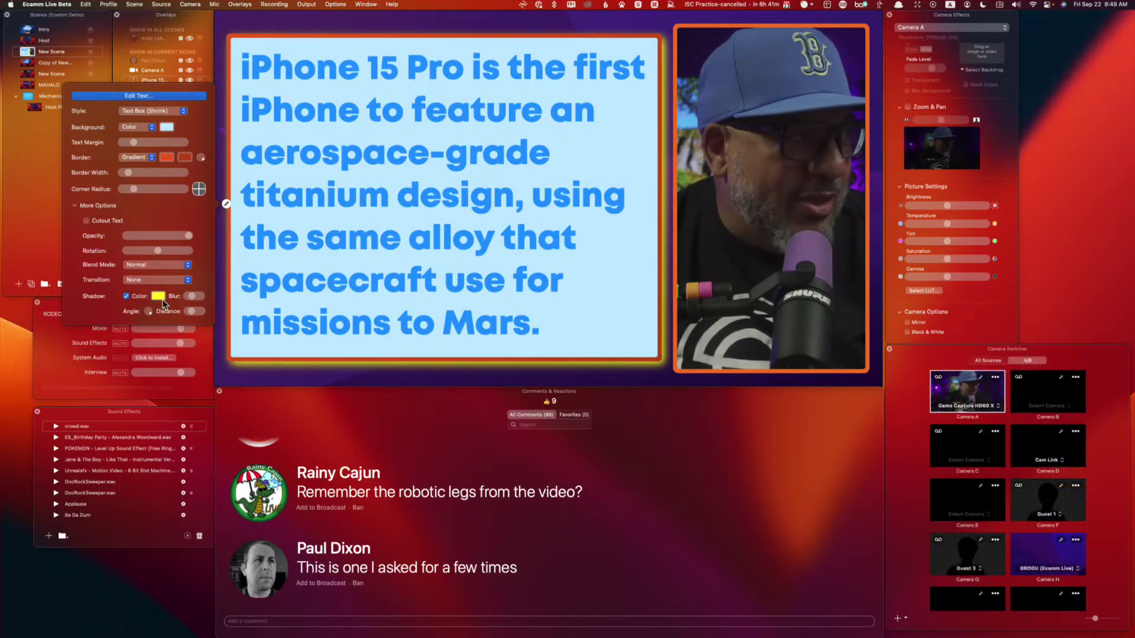
{"action": "left_click", "coordinate": [160, 297]}
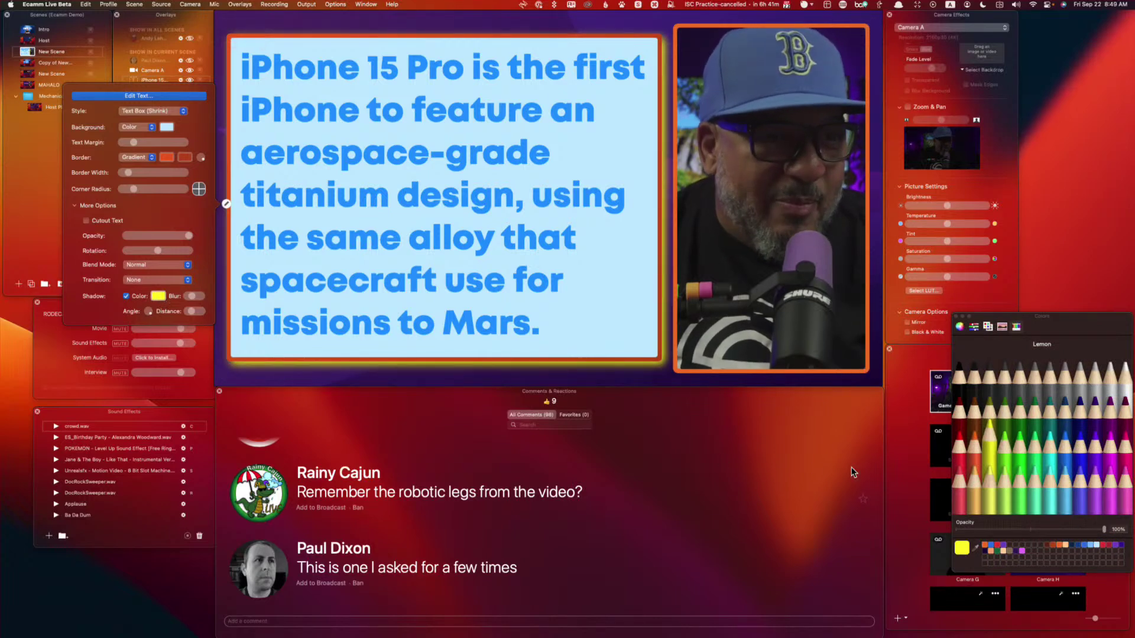
{"action": "left_click", "coordinate": [1061, 546]}
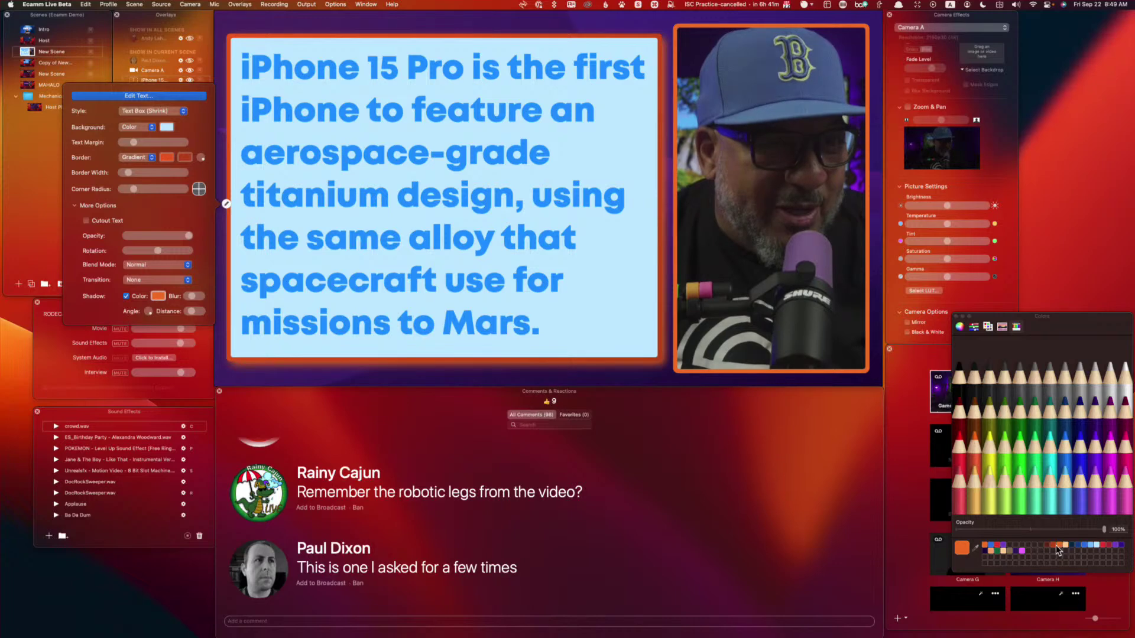
{"action": "left_click", "coordinate": [1053, 546]}
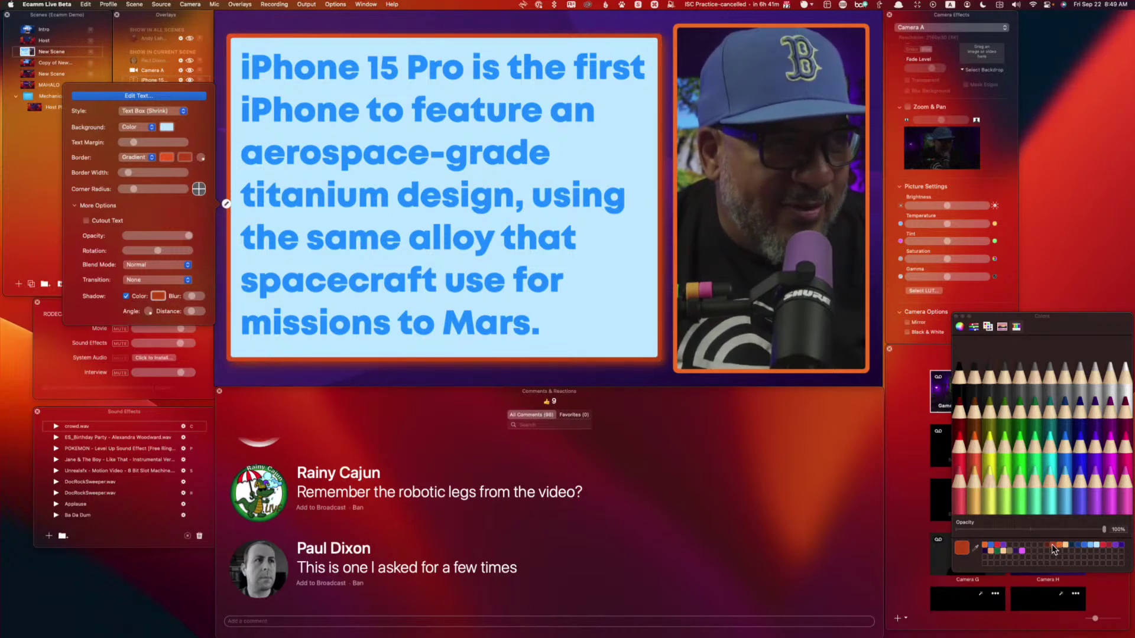
{"action": "left_click", "coordinate": [1047, 546]}
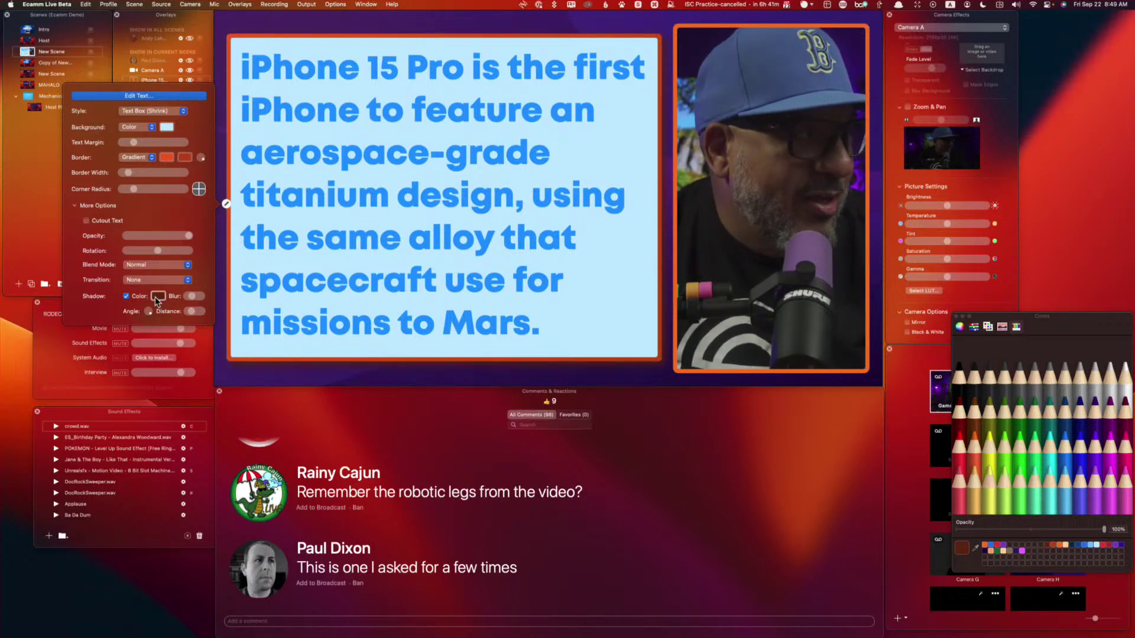
{"action": "left_click", "coordinate": [126, 297]}
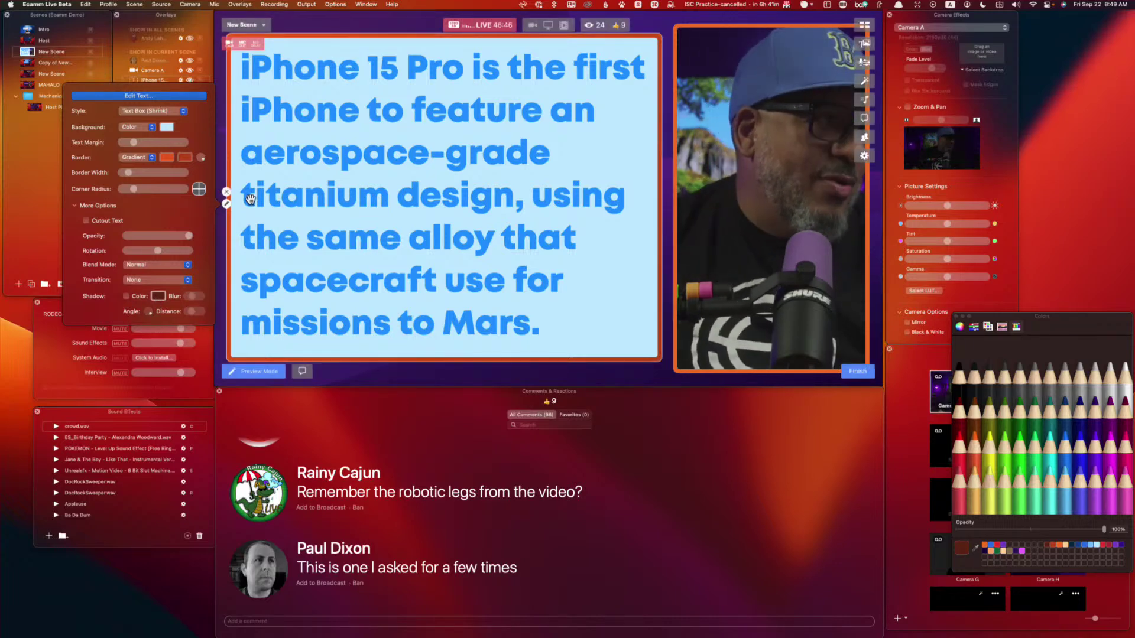
Step: Apply the Light Glow effect to the entire iPhone 15 Pro text and save the overlay
{"action": "left_click", "coordinate": [168, 93]}
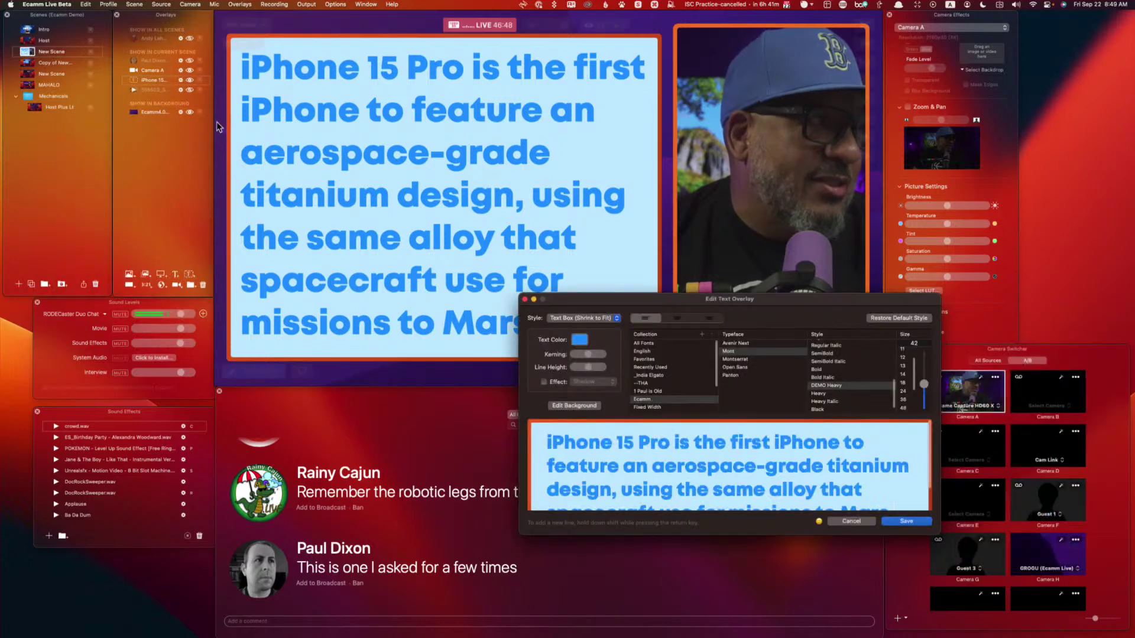
{"action": "left_click", "coordinate": [553, 383]}
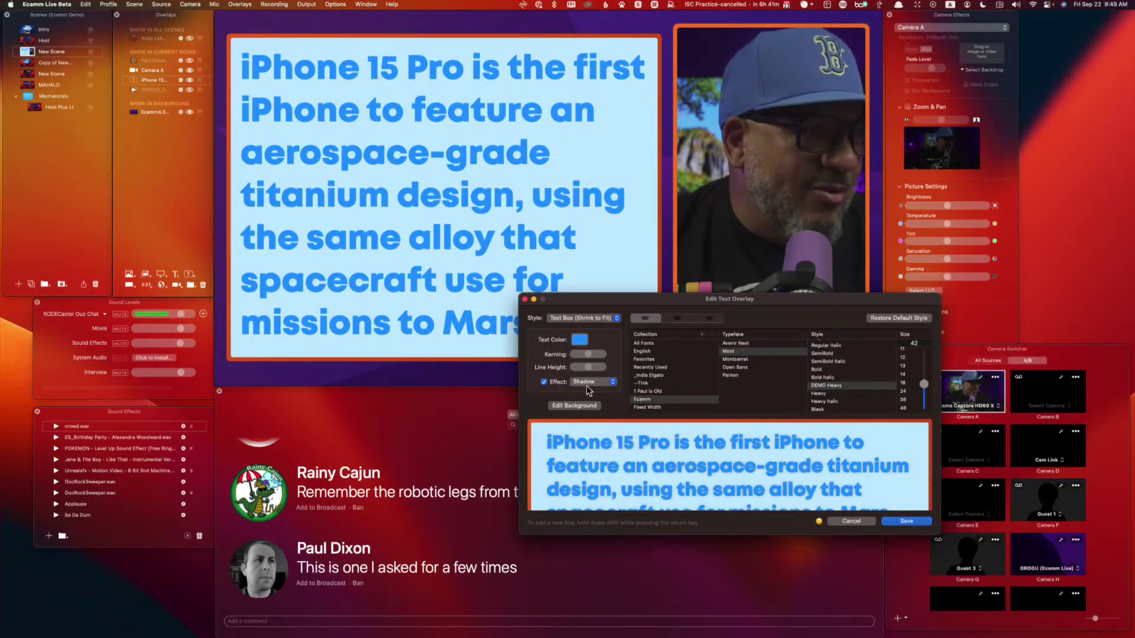
{"action": "key", "text": "super+a"}
{"action": "left_click", "coordinate": [545, 383]}
{"action": "left_click", "coordinate": [550, 384]}
{"action": "left_click", "coordinate": [599, 384]}
{"action": "left_click", "coordinate": [601, 393]}
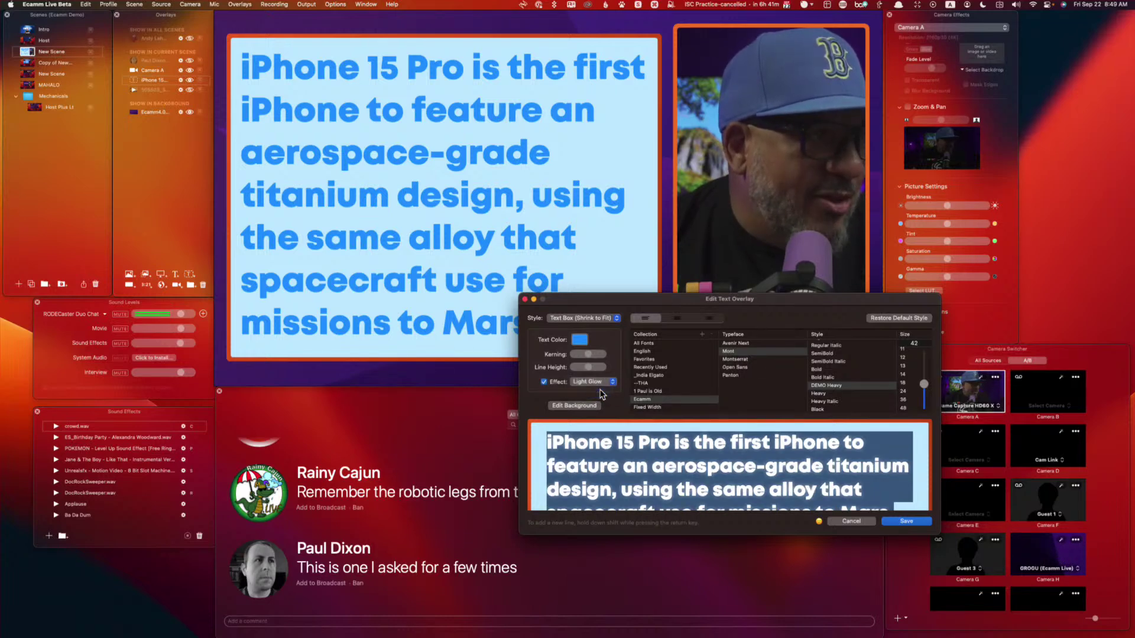
{"action": "left_click", "coordinate": [932, 523]}
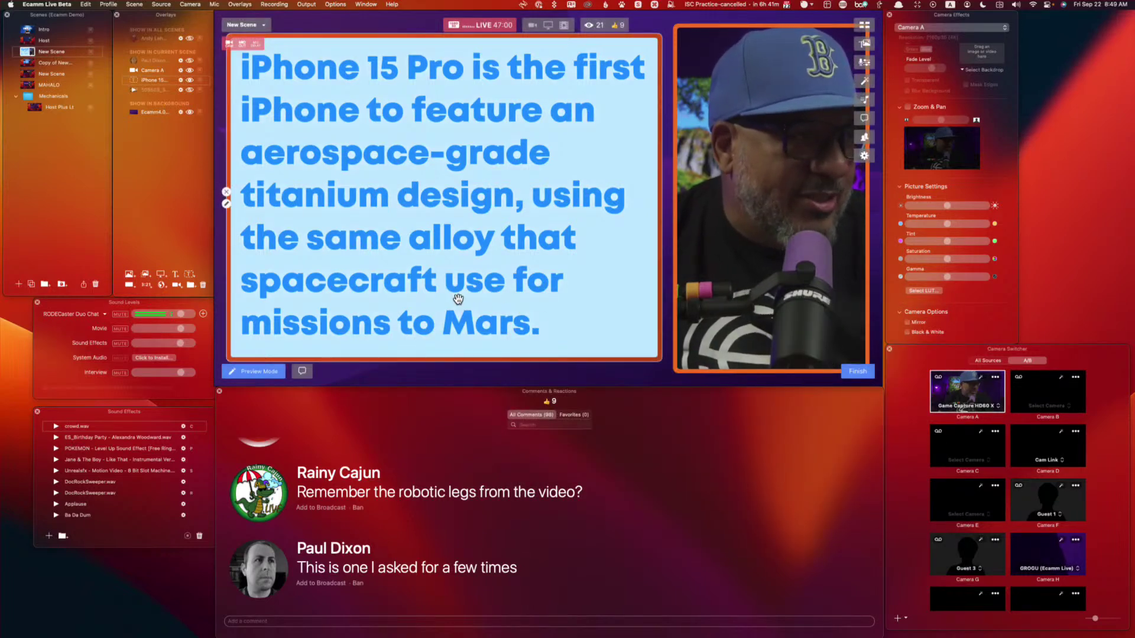
Step: Set the iPhone 15 Pro overlay's background to None and reopen its text for editing
{"action": "left_click", "coordinate": [226, 204]}
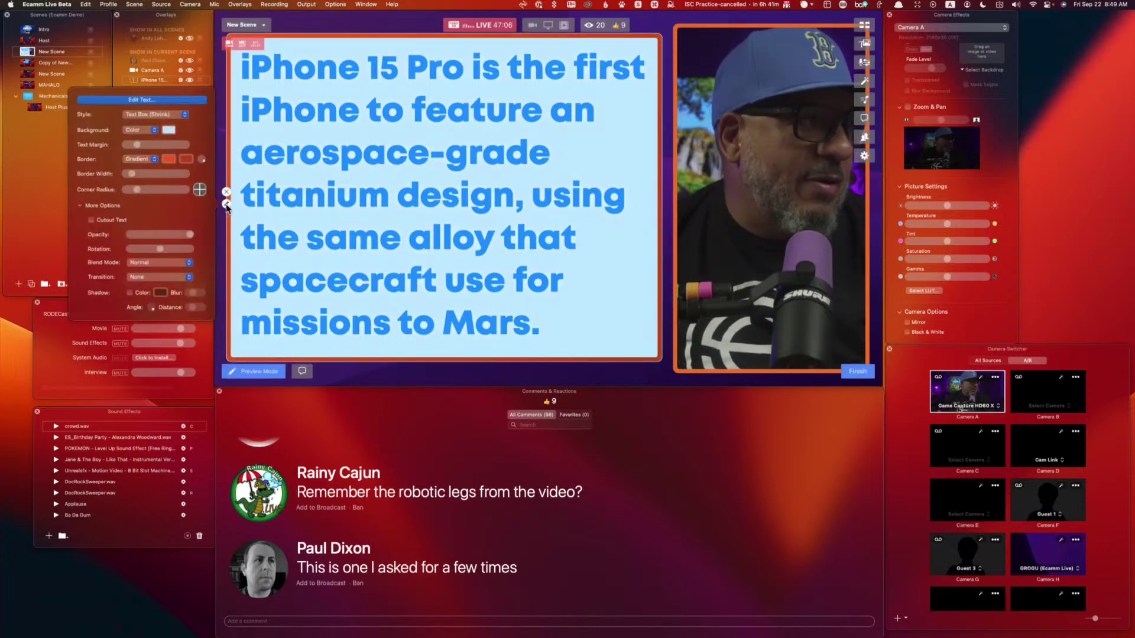
{"action": "left_click", "coordinate": [145, 128]}
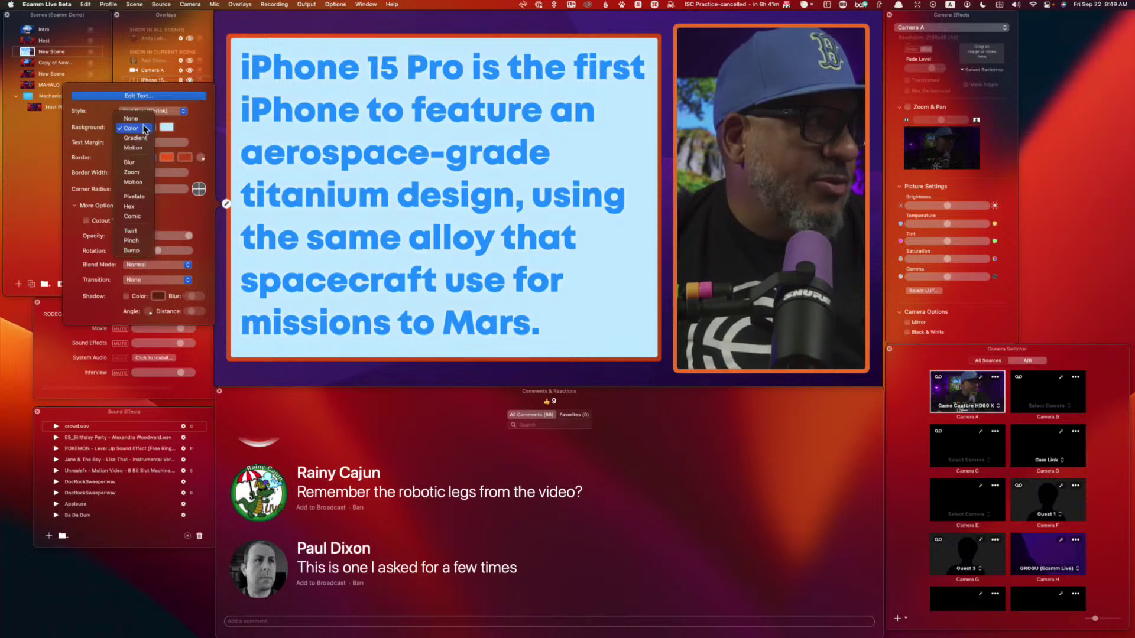
{"action": "left_click", "coordinate": [142, 115]}
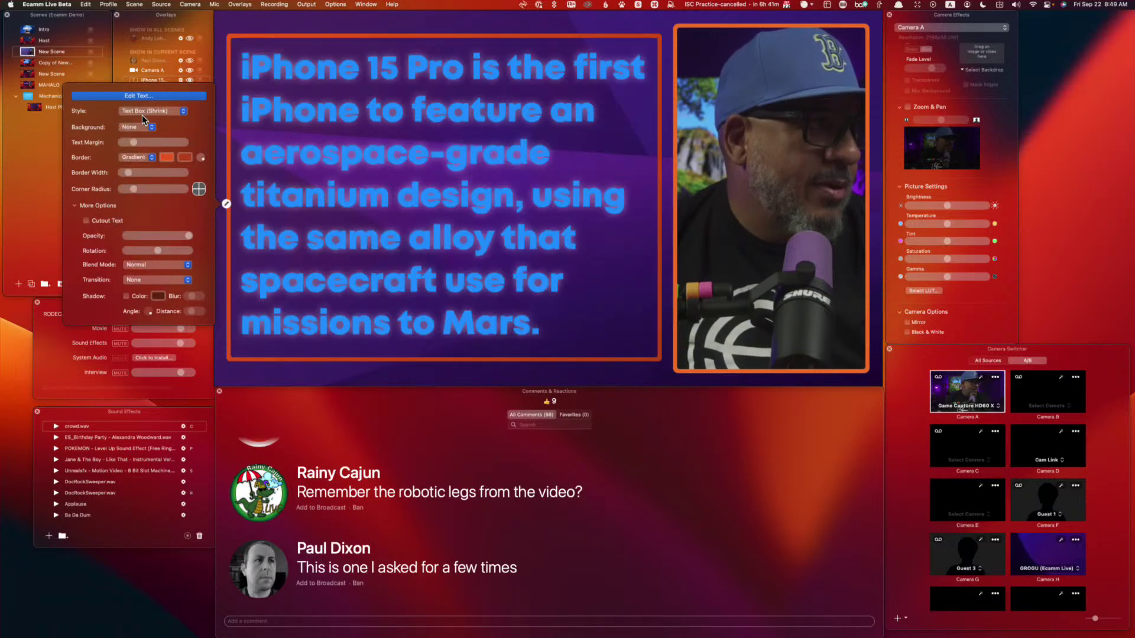
{"action": "left_click", "coordinate": [149, 96]}
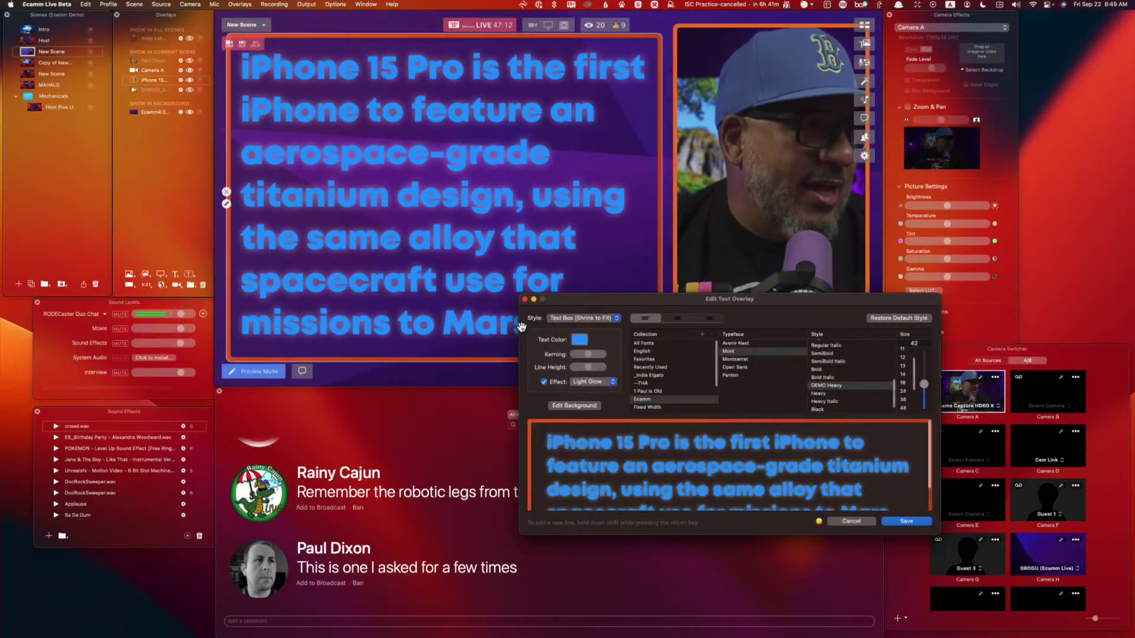
Step: Change the iPhone 15 Pro text's effect from Light Glow to Shadow and save the overlay
{"action": "left_click", "coordinate": [578, 382]}
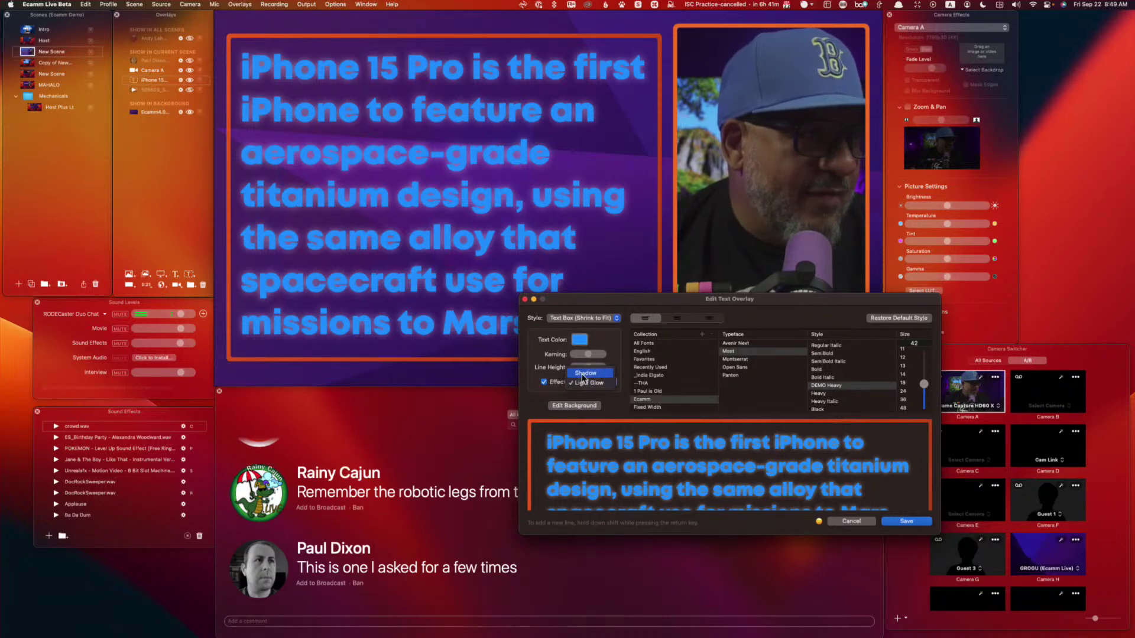
{"action": "left_click", "coordinate": [574, 383]}
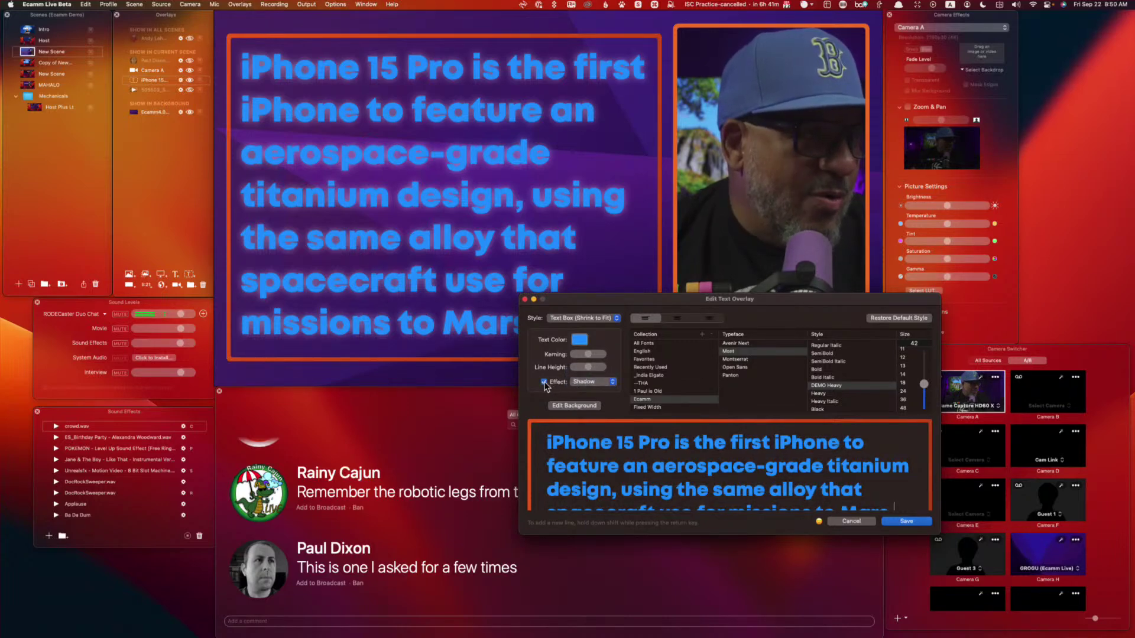
{"action": "left_click", "coordinate": [907, 522]}
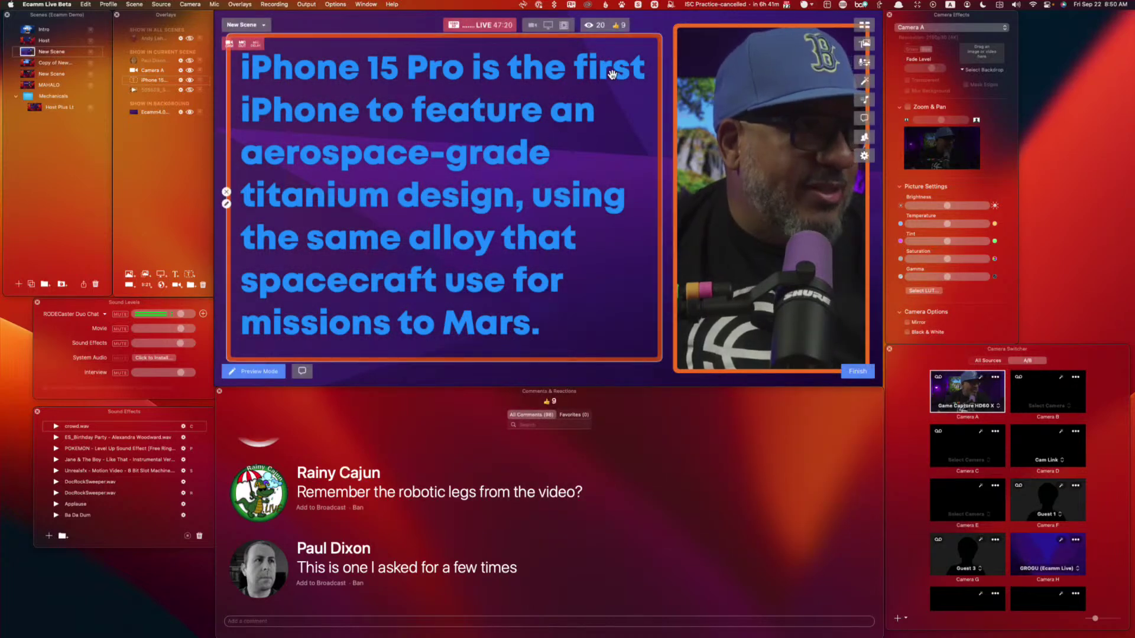
Step: Reopen the iPhone 15 Pro overlay's text, change the text color to white, and save it
{"action": "left_click", "coordinate": [227, 204]}
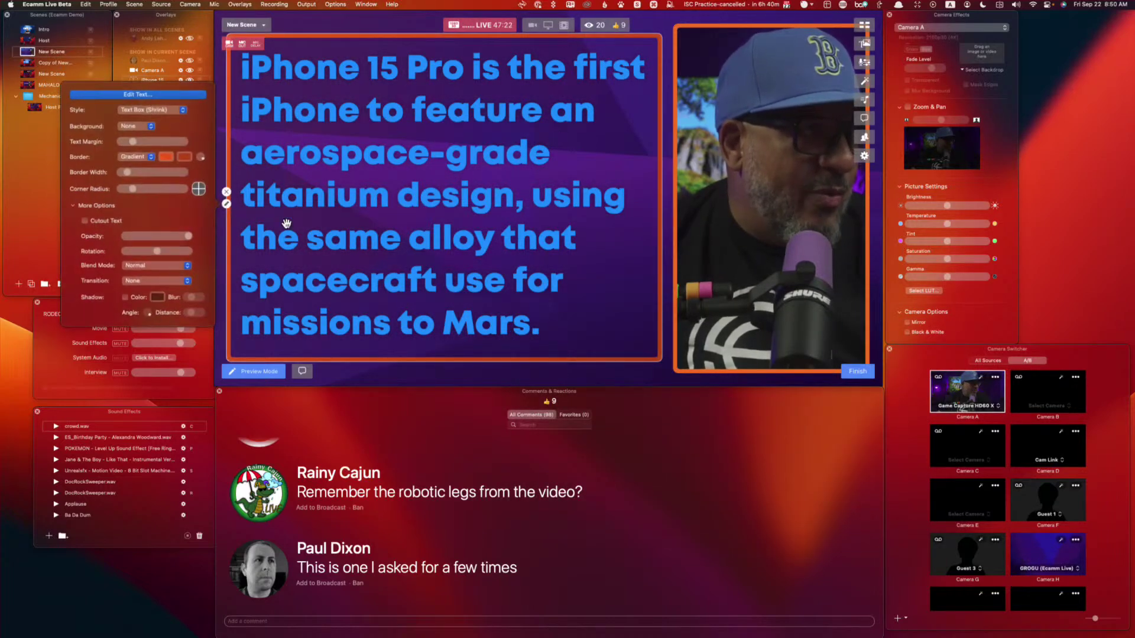
{"action": "left_click", "coordinate": [145, 95]}
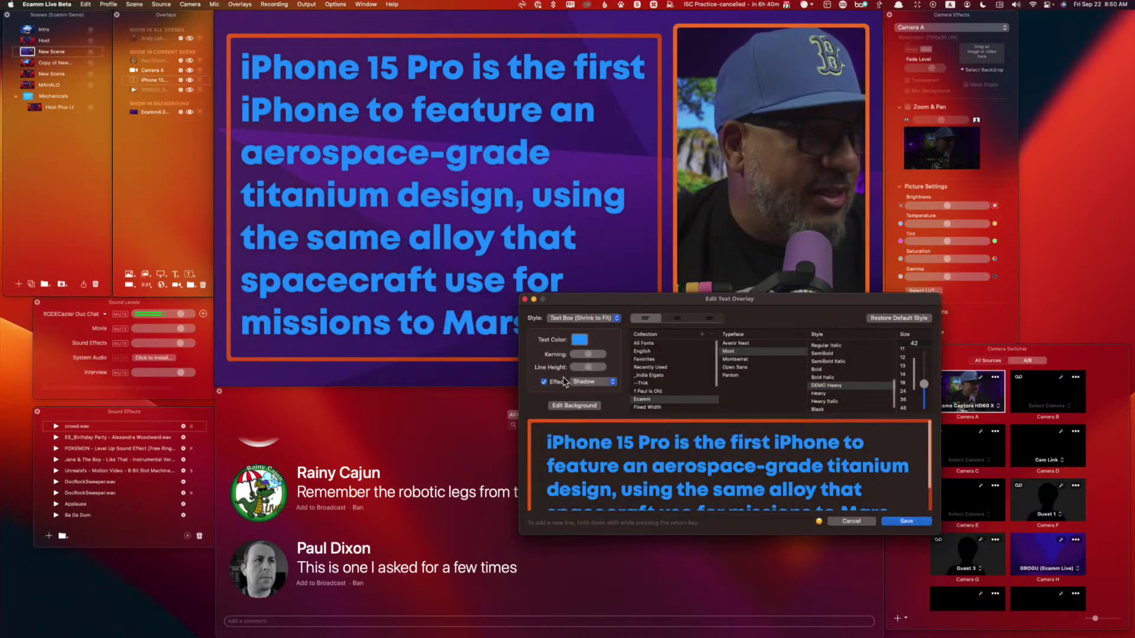
{"action": "left_click", "coordinate": [581, 341]}
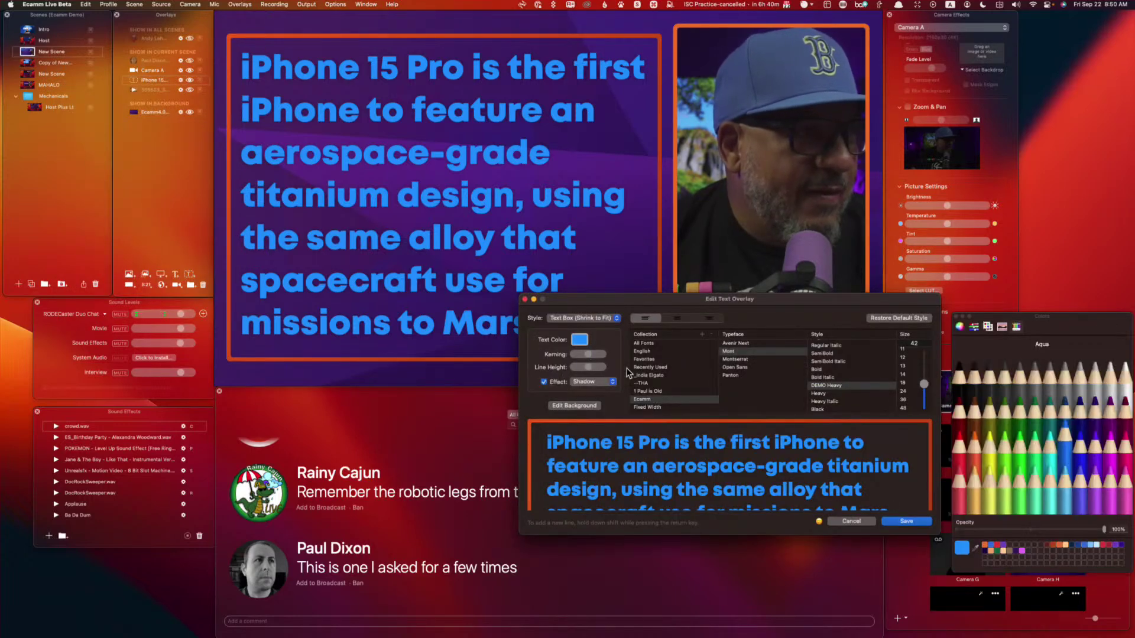
{"action": "left_click", "coordinate": [1125, 370]}
{"action": "left_click", "coordinate": [908, 521]}
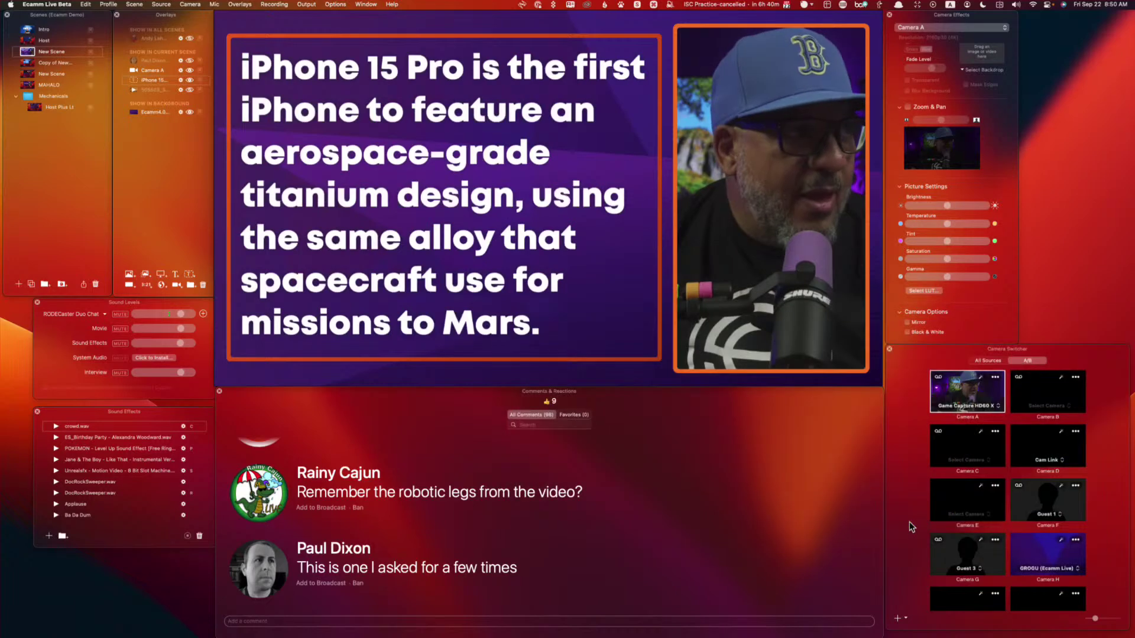
Step: Duplicate New Scene and save the copy's iPhone 15 Pro text with its effect turned off
{"action": "mouse_move", "coordinate": [480, 300]}
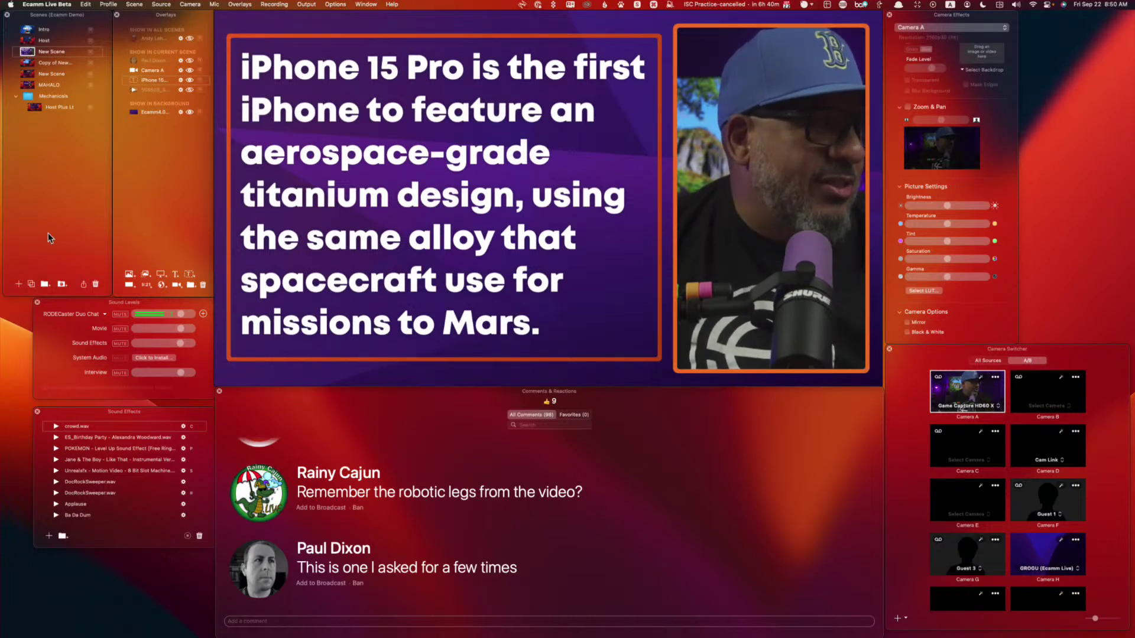
{"action": "left_click", "coordinate": [31, 283]}
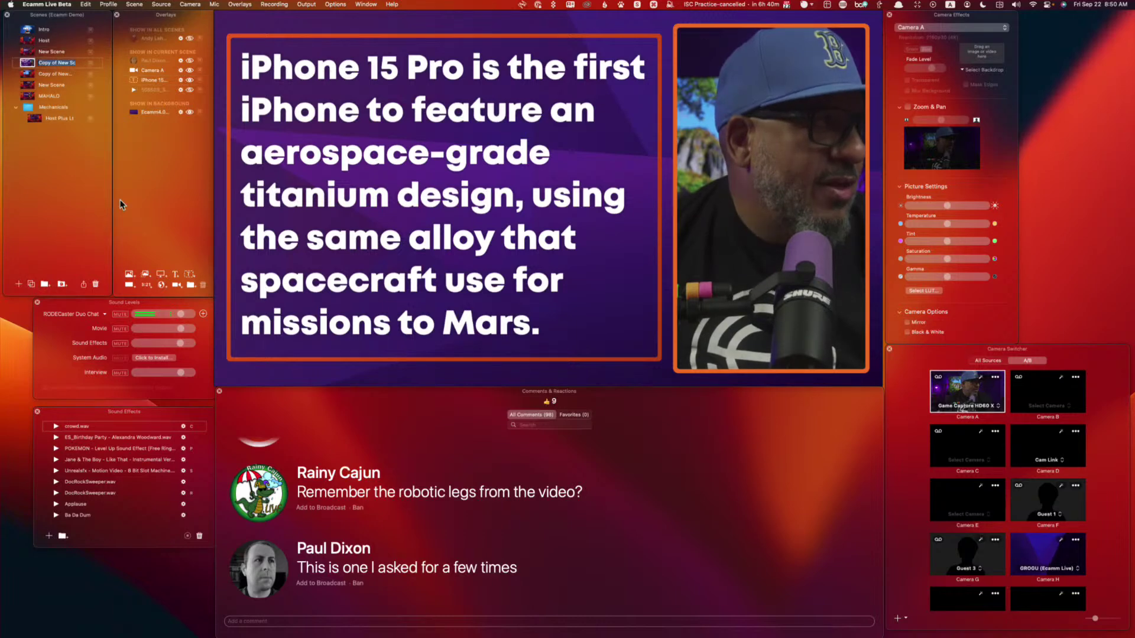
{"action": "left_click", "coordinate": [228, 204]}
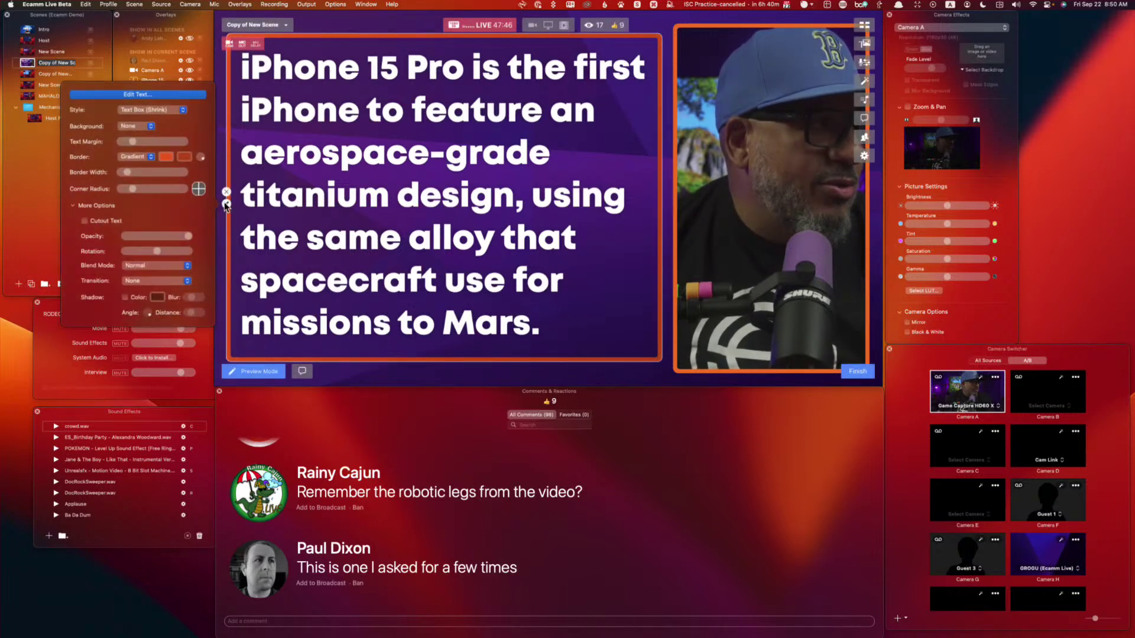
{"action": "left_click", "coordinate": [160, 96]}
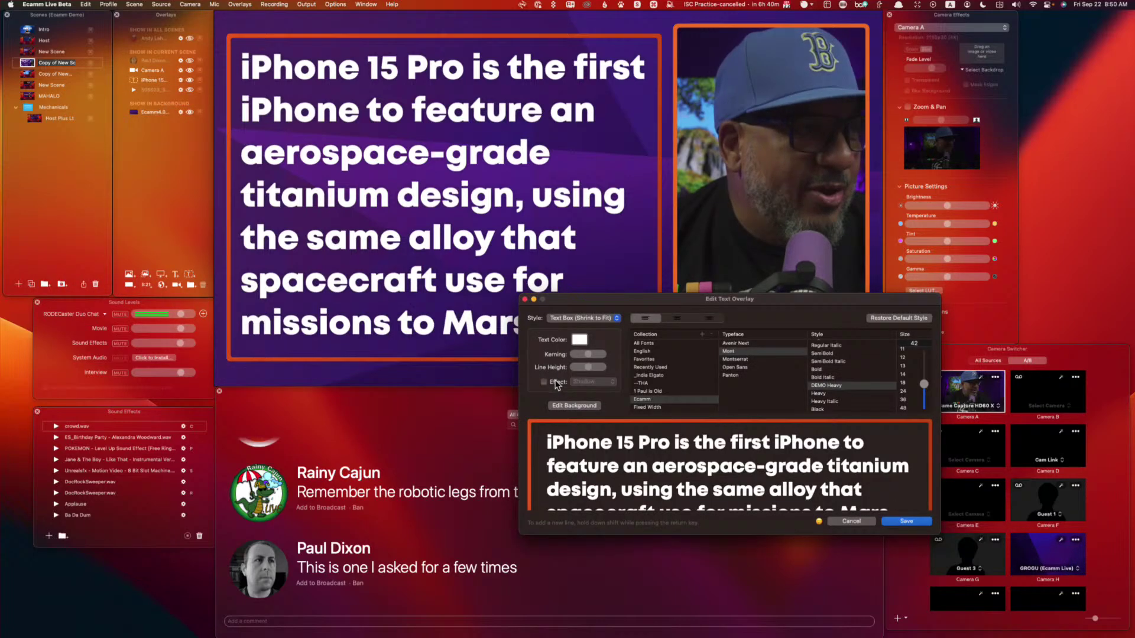
{"action": "left_click", "coordinate": [902, 521]}
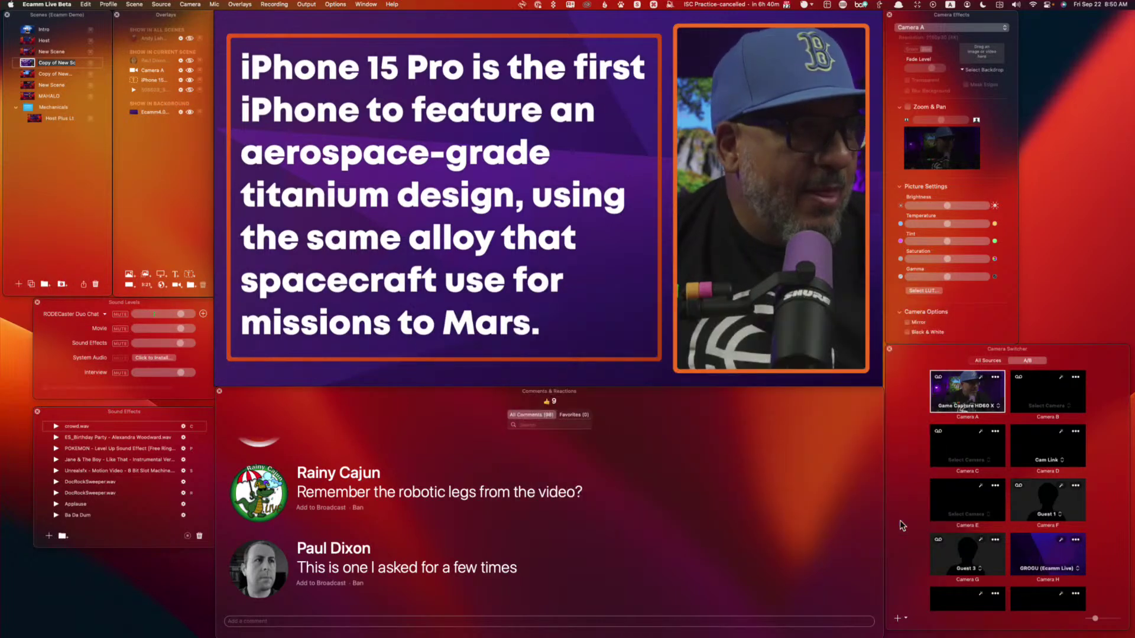
Step: Switch back and forth between New Scene and its copy to compare the text with and without the shadow effect
{"action": "left_click", "coordinate": [29, 52]}
{"action": "left_click", "coordinate": [27, 62]}
{"action": "left_click", "coordinate": [28, 52]}
{"action": "left_click", "coordinate": [27, 62]}
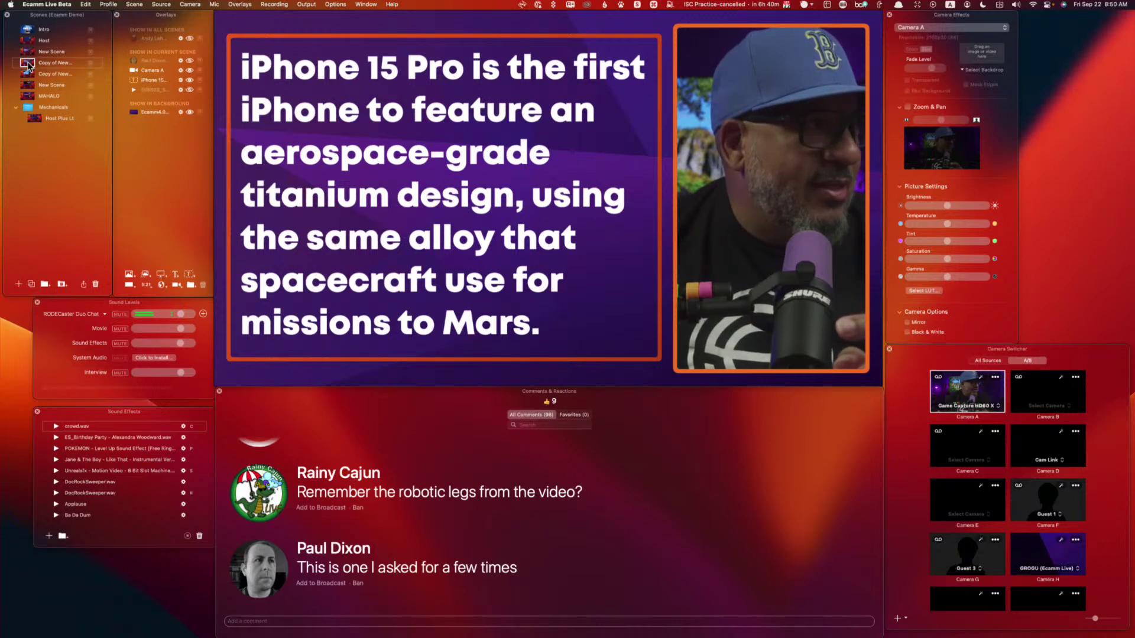
{"action": "left_click", "coordinate": [27, 53]}
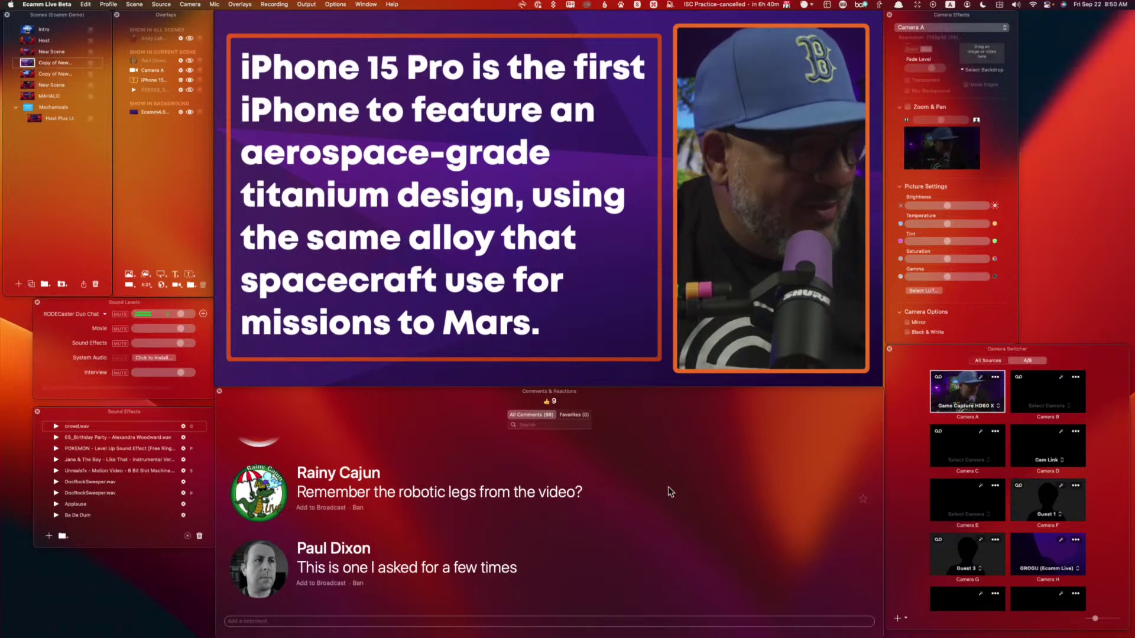
Step: Go to the Host scene and set the name lower-third overlay's transition to Spin In From Bottom
{"action": "left_click", "coordinate": [27, 42]}
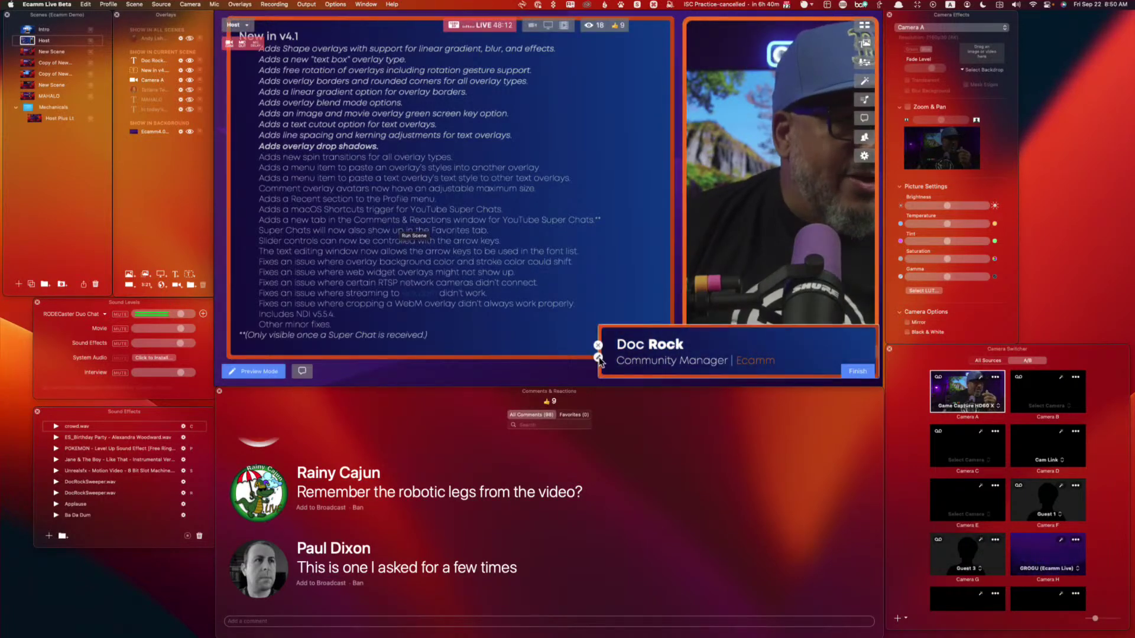
{"action": "left_click", "coordinate": [598, 357]}
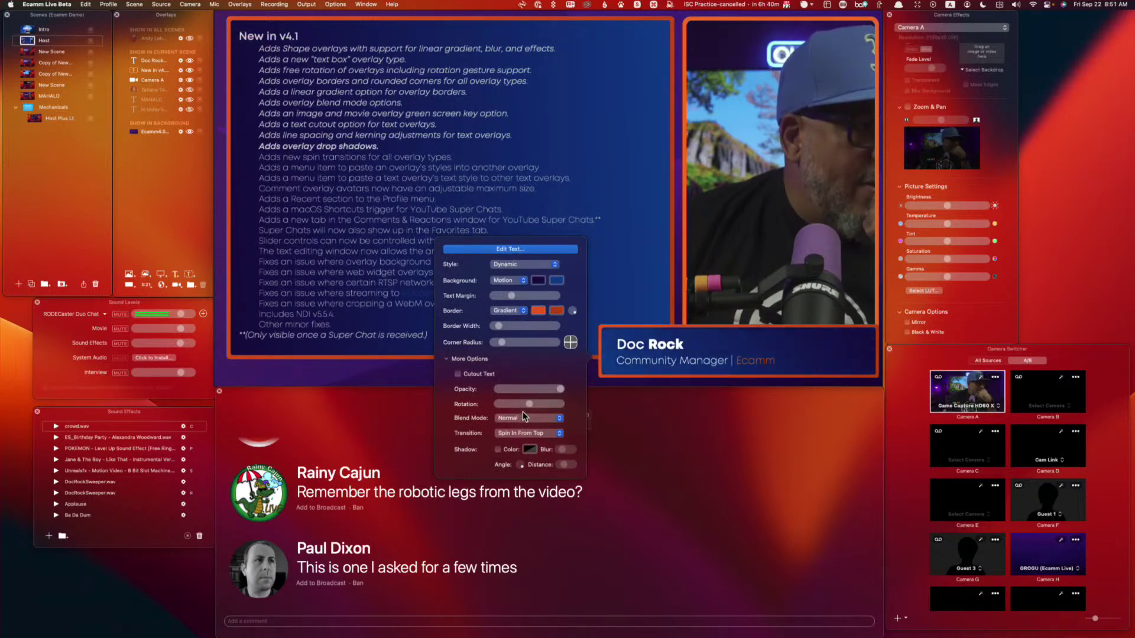
{"action": "left_click", "coordinate": [530, 434]}
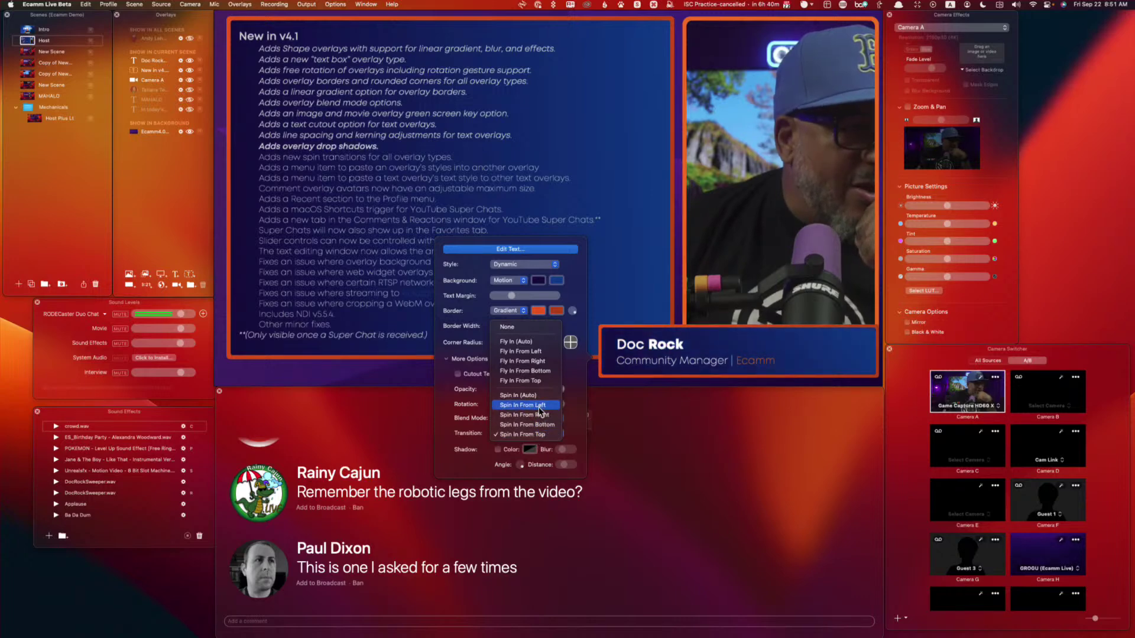
{"action": "left_click", "coordinate": [547, 426]}
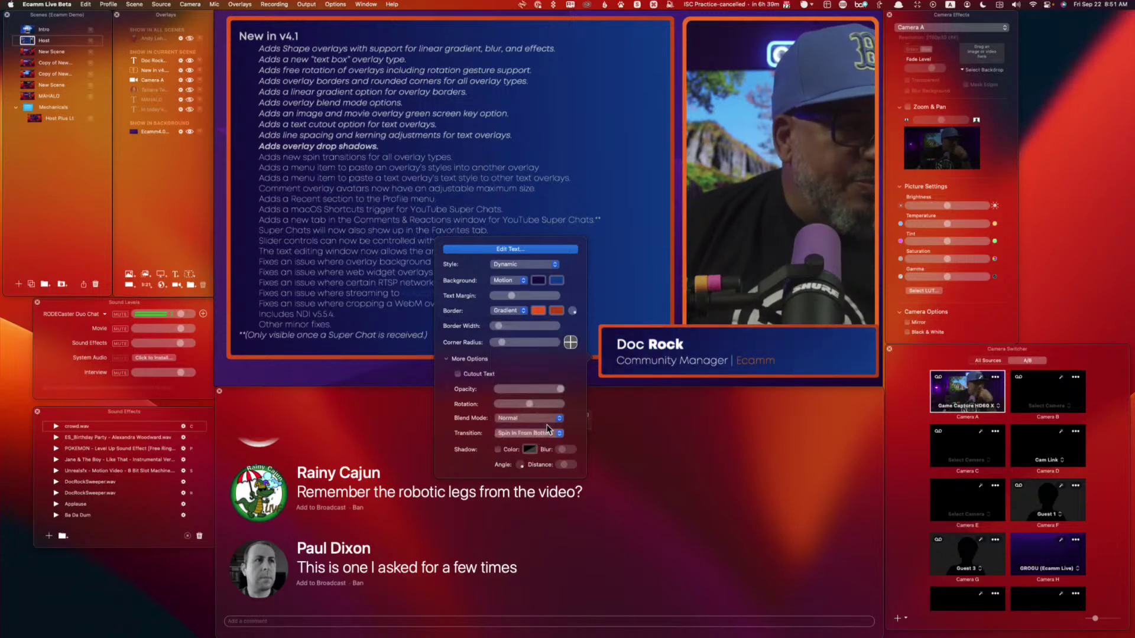
{"action": "left_click", "coordinate": [25, 53]}
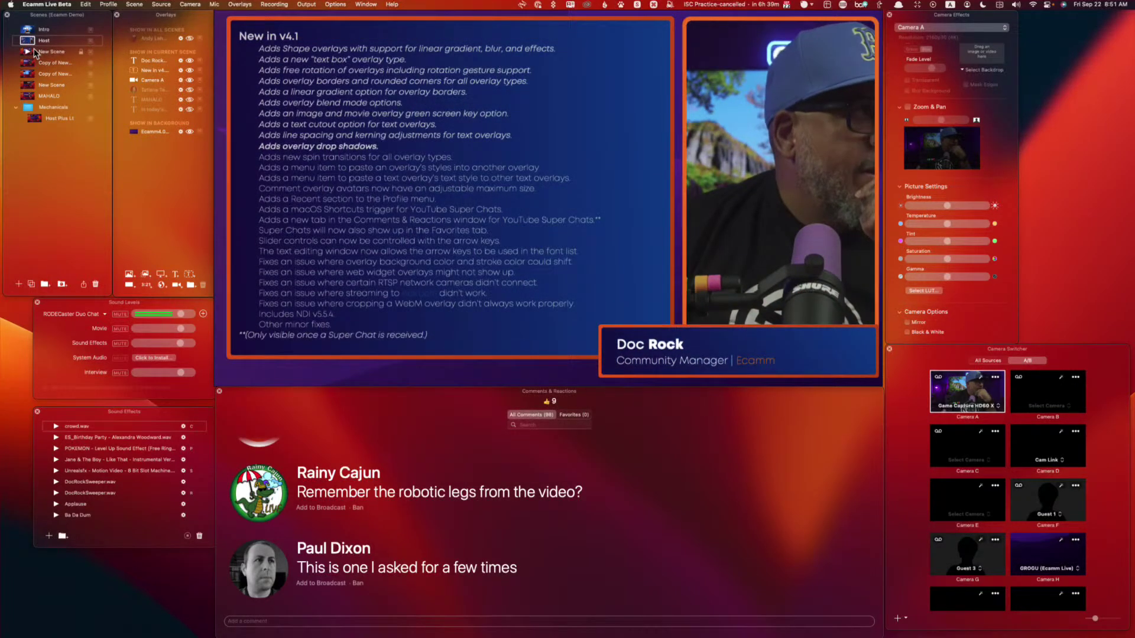
Step: Set the name lower-third overlay's transition to Spin In From Top
{"action": "mouse_move", "coordinate": [532, 281]}
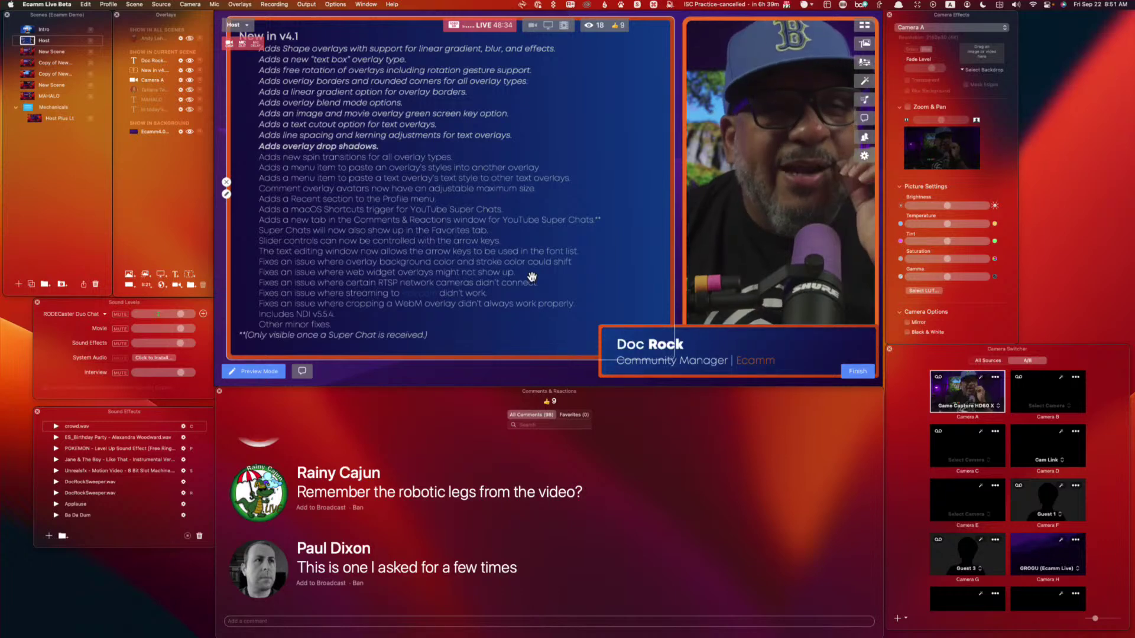
{"action": "left_click", "coordinate": [598, 357]}
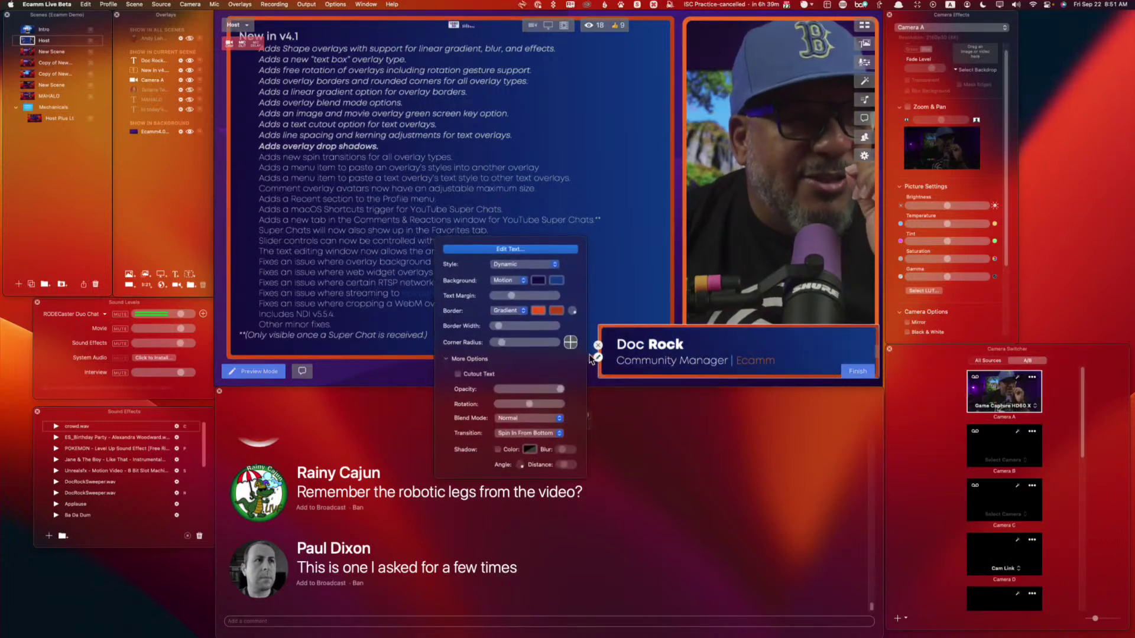
{"action": "left_click", "coordinate": [530, 432]}
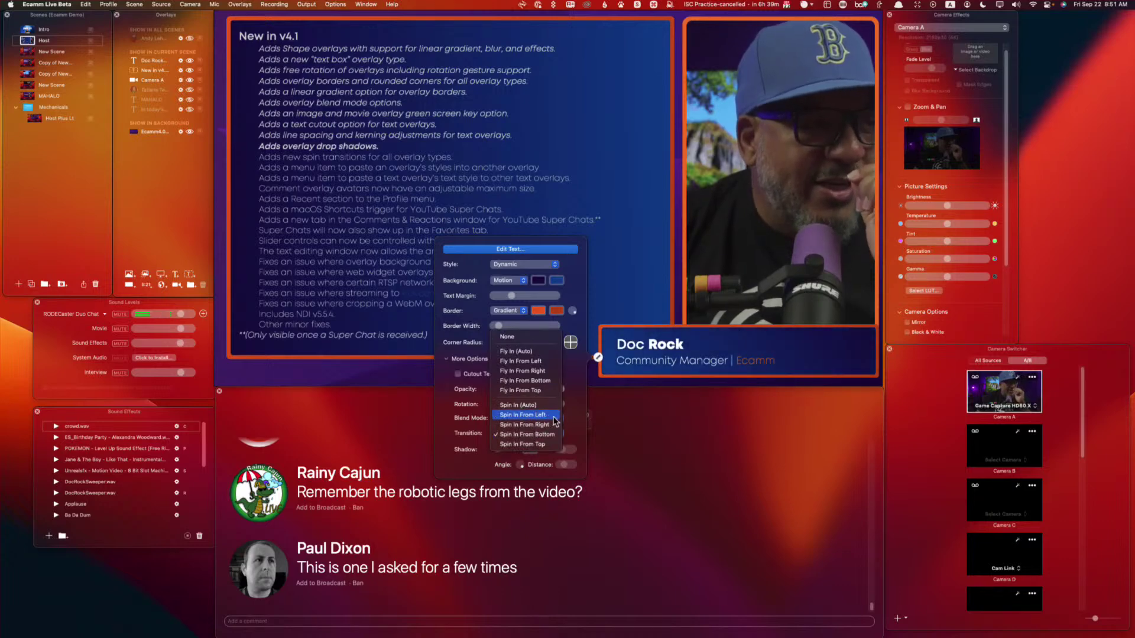
{"action": "left_click", "coordinate": [544, 443]}
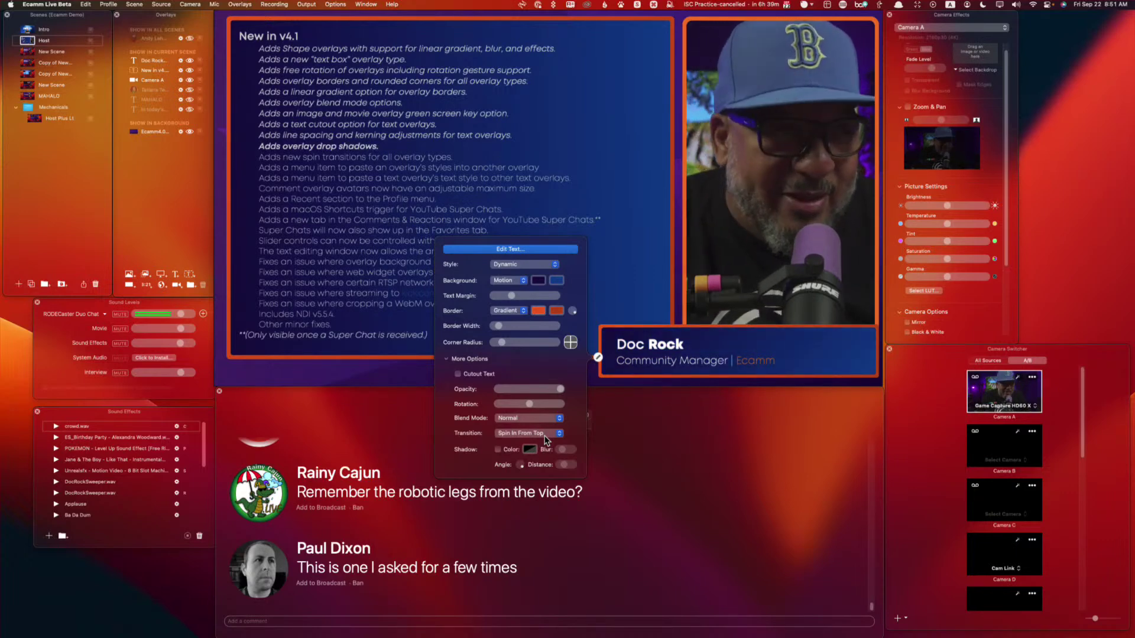
Step: In the New in v4.1 overlay's text, set the spin transitions line and the paste overlay's styles line to Book Italic
{"action": "mouse_move", "coordinate": [318, 178]}
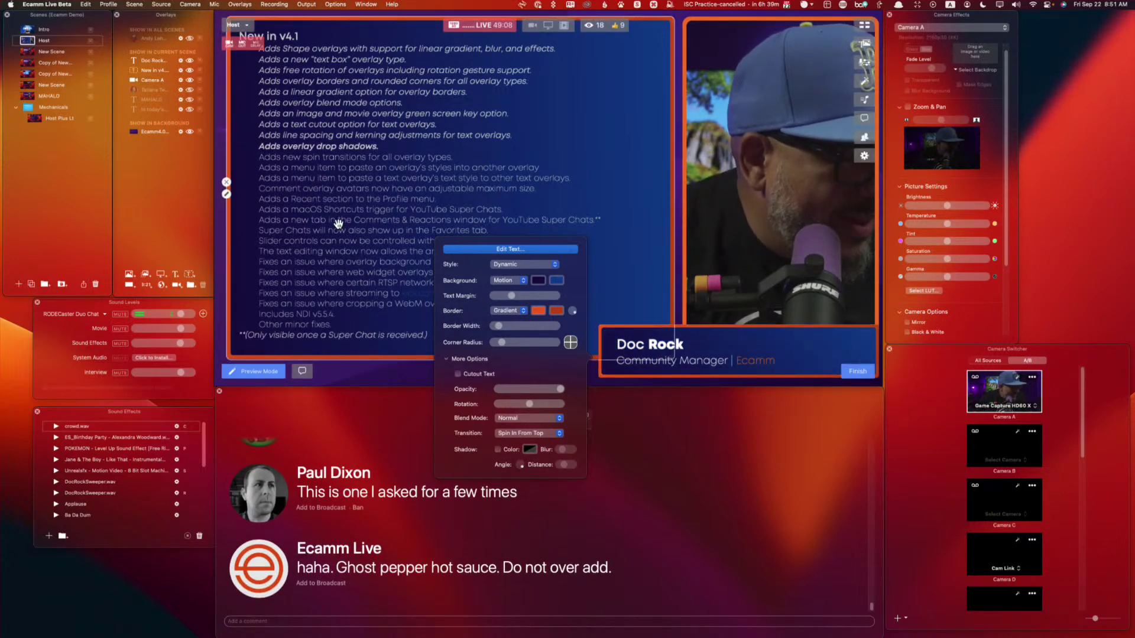
{"action": "left_click", "coordinate": [227, 194]}
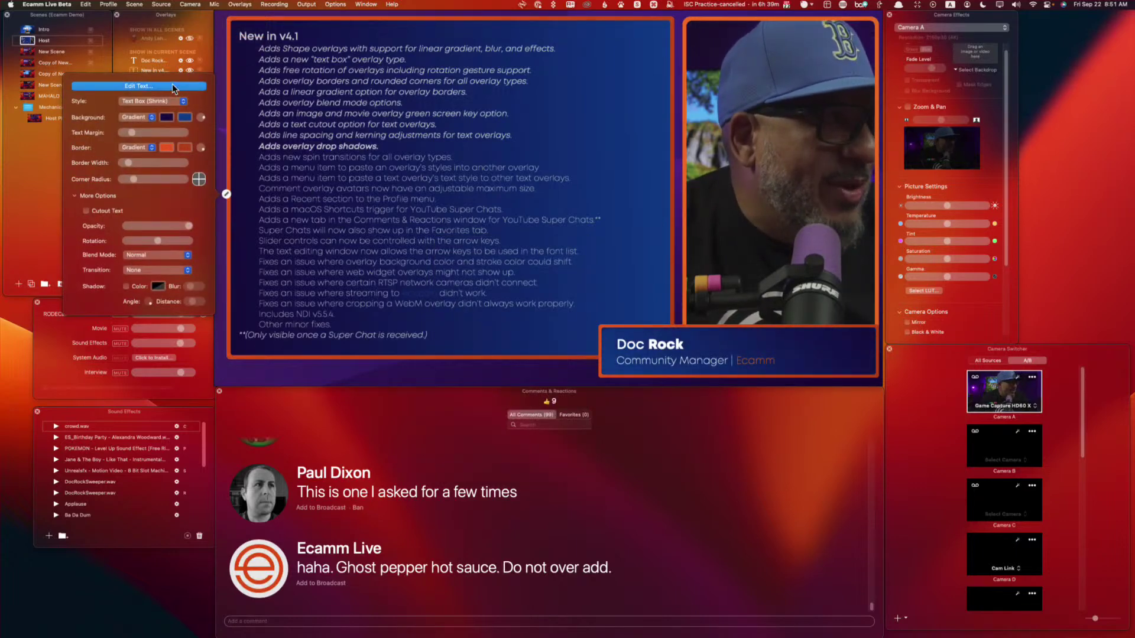
{"action": "left_click", "coordinate": [172, 86]}
{"action": "scroll", "coordinate": [713, 462], "scroll_direction": "down", "scroll_amount": 3}
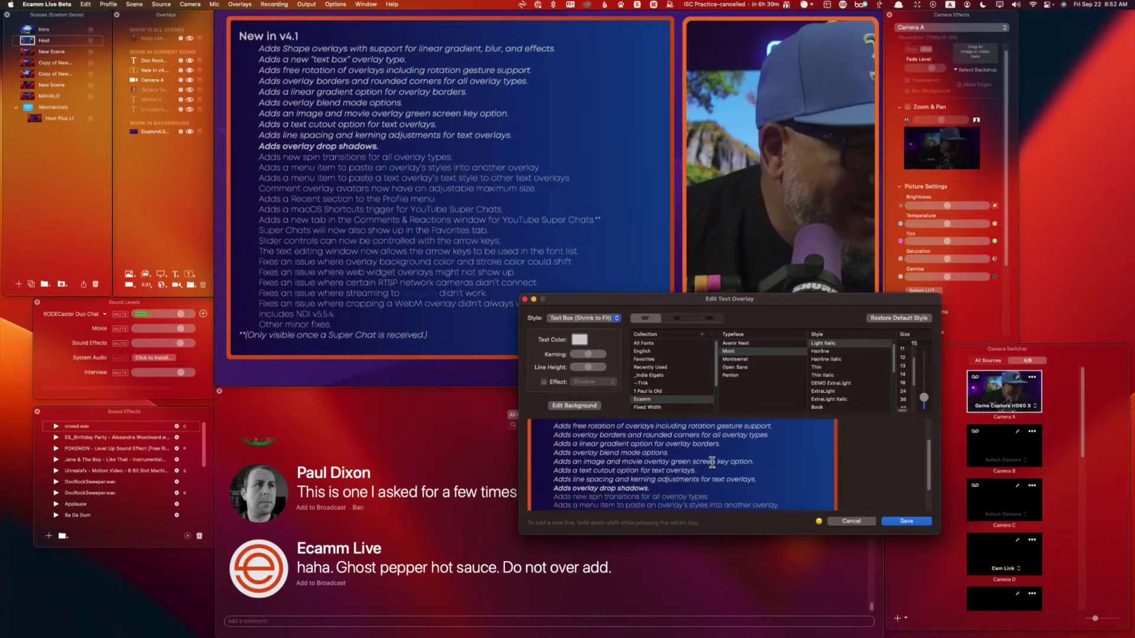
{"action": "scroll", "coordinate": [713, 462], "scroll_direction": "down", "scroll_amount": 1}
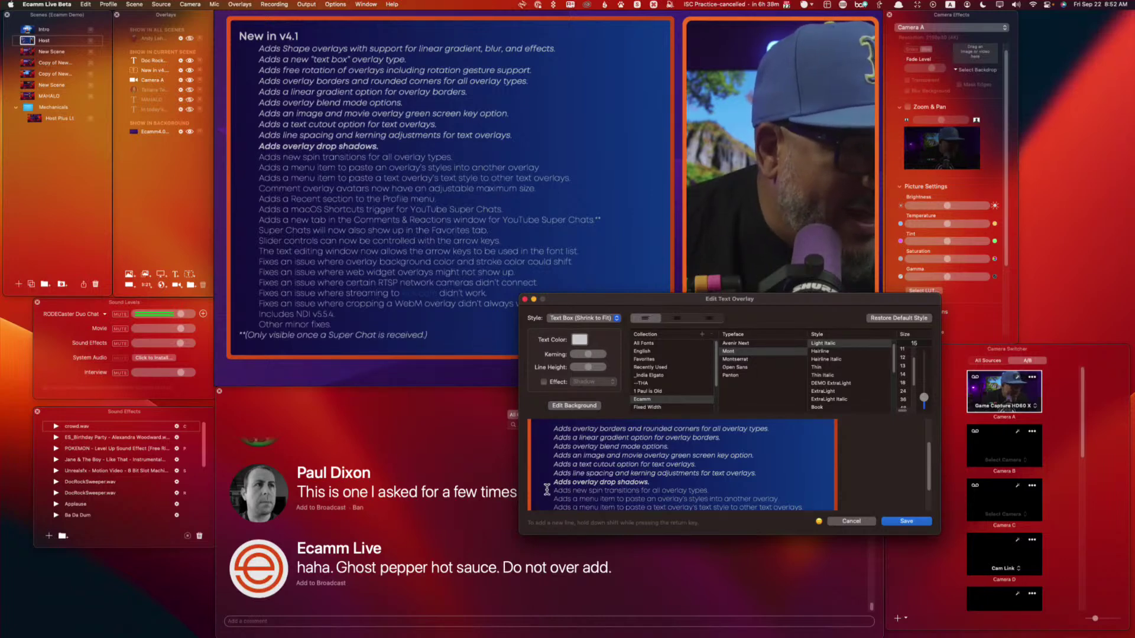
{"action": "left_click_drag", "start_coordinate": [554, 491], "coordinate": [805, 501]}
{"action": "scroll", "coordinate": [839, 398], "scroll_direction": "down", "scroll_amount": 3}
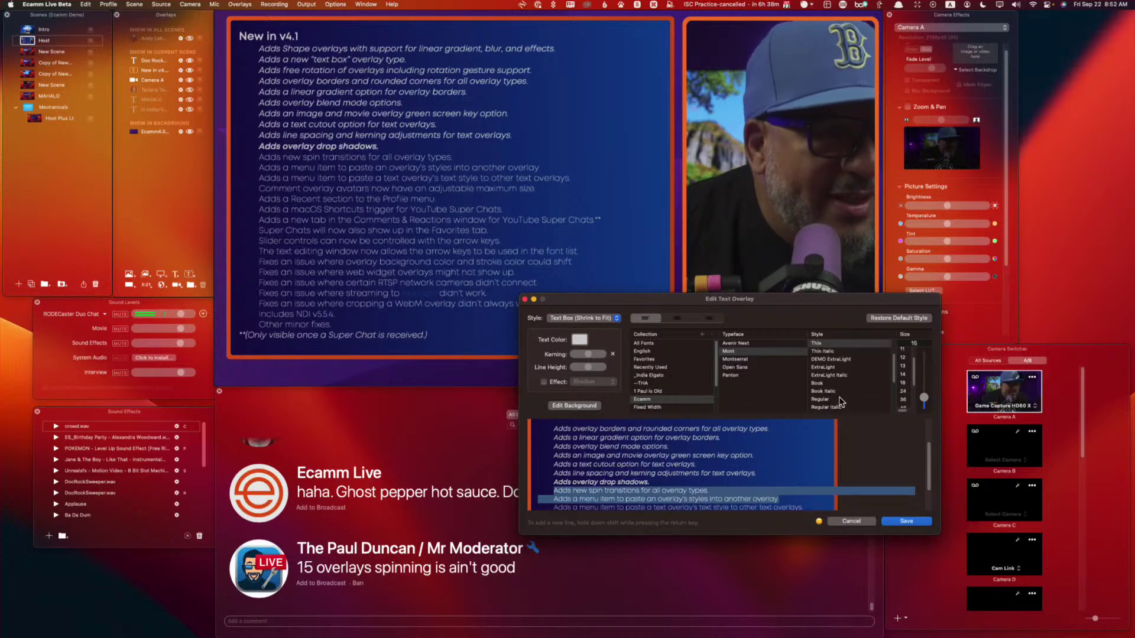
{"action": "scroll", "coordinate": [840, 397], "scroll_direction": "down", "scroll_amount": 2}
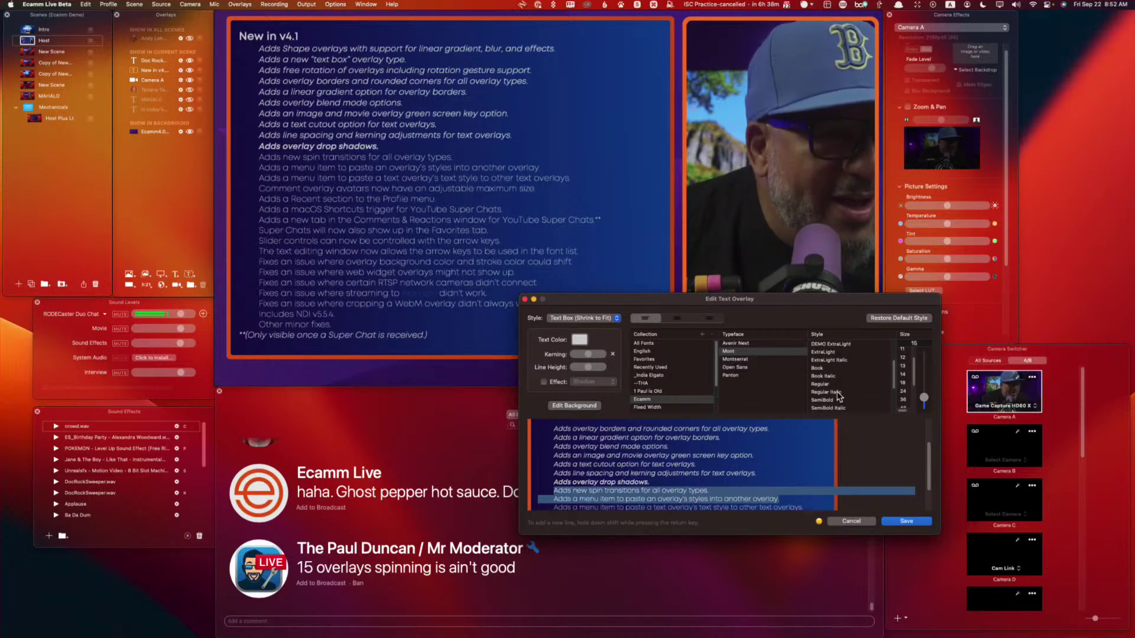
{"action": "left_click", "coordinate": [831, 377]}
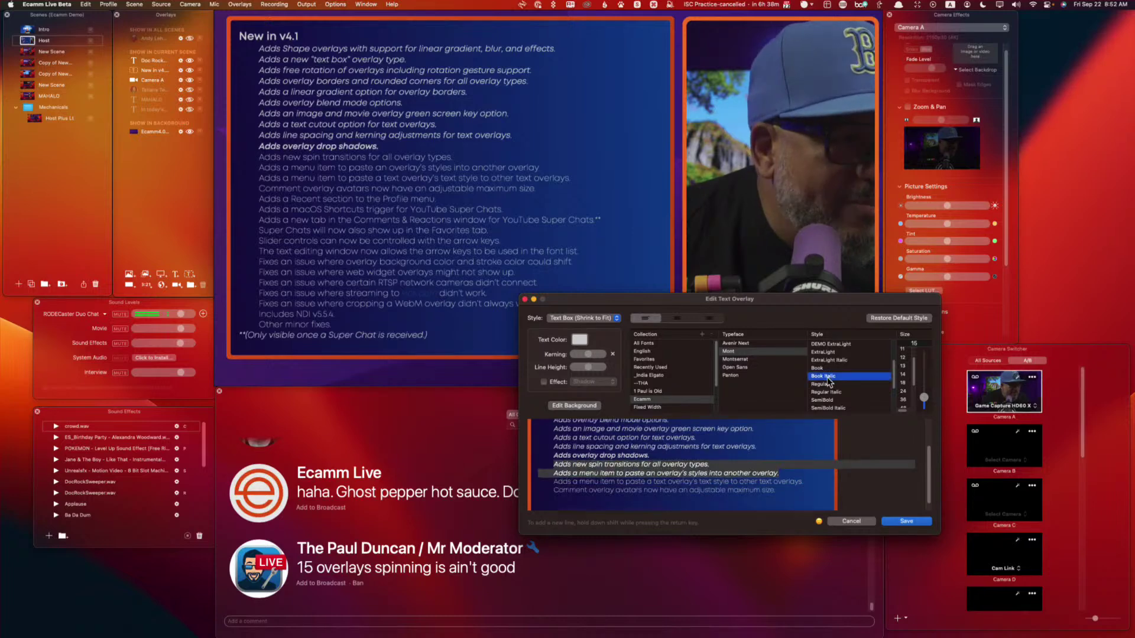
Step: Try Bold Italic on the line about pasting a text overlay's text style, and settle on Book Italic
{"action": "left_click", "coordinate": [615, 497]}
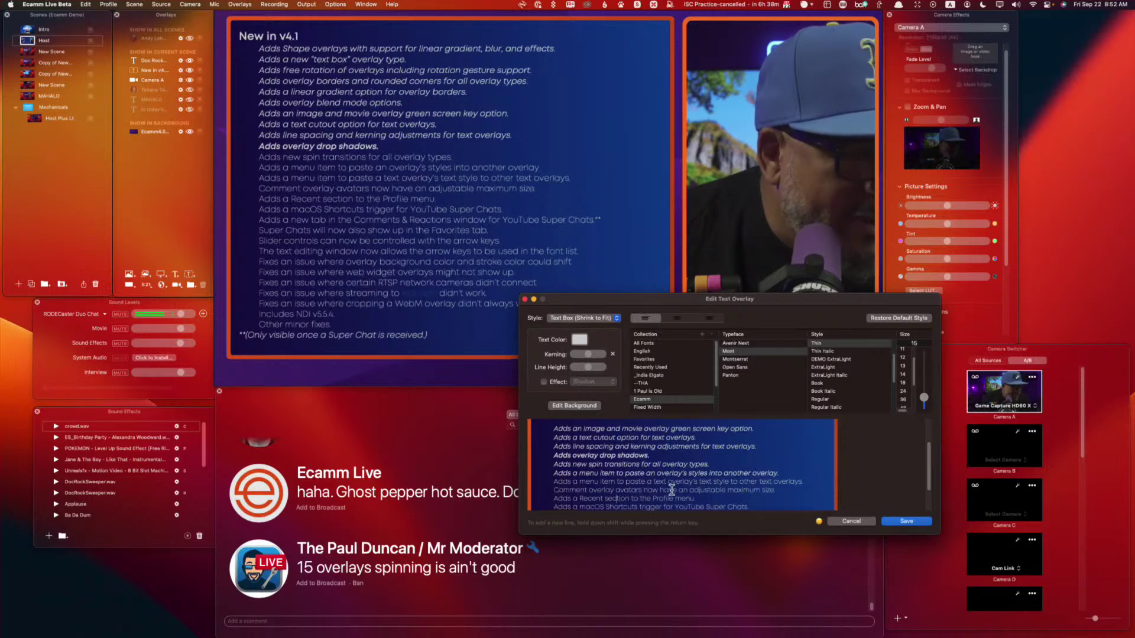
{"action": "triple_click", "coordinate": [802, 481]}
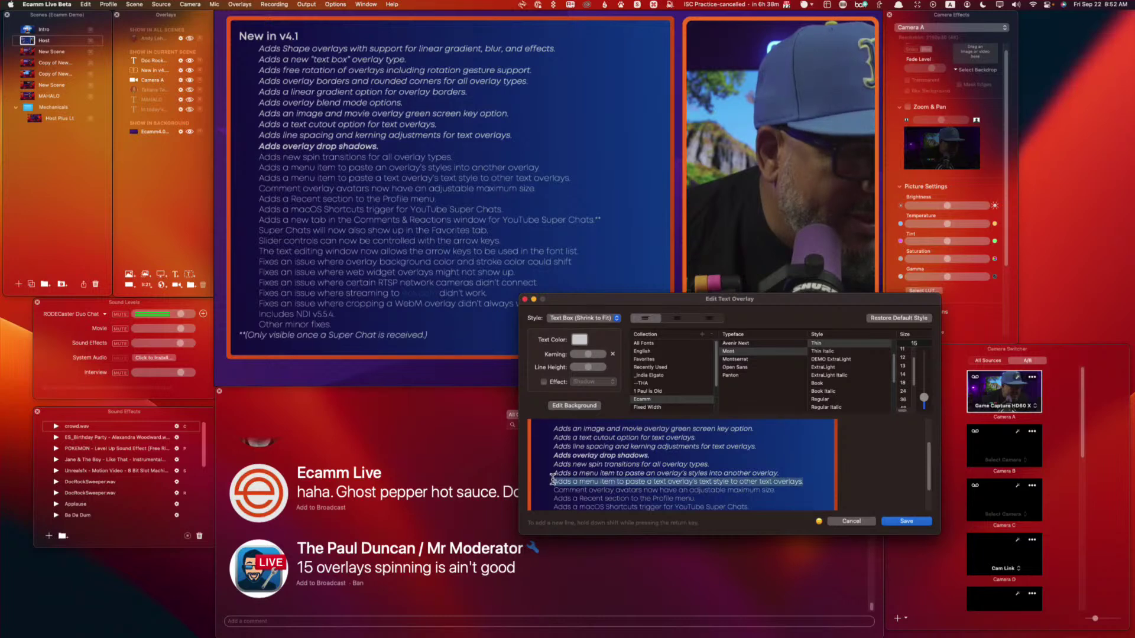
{"action": "scroll", "coordinate": [832, 396], "scroll_direction": "down", "scroll_amount": 5}
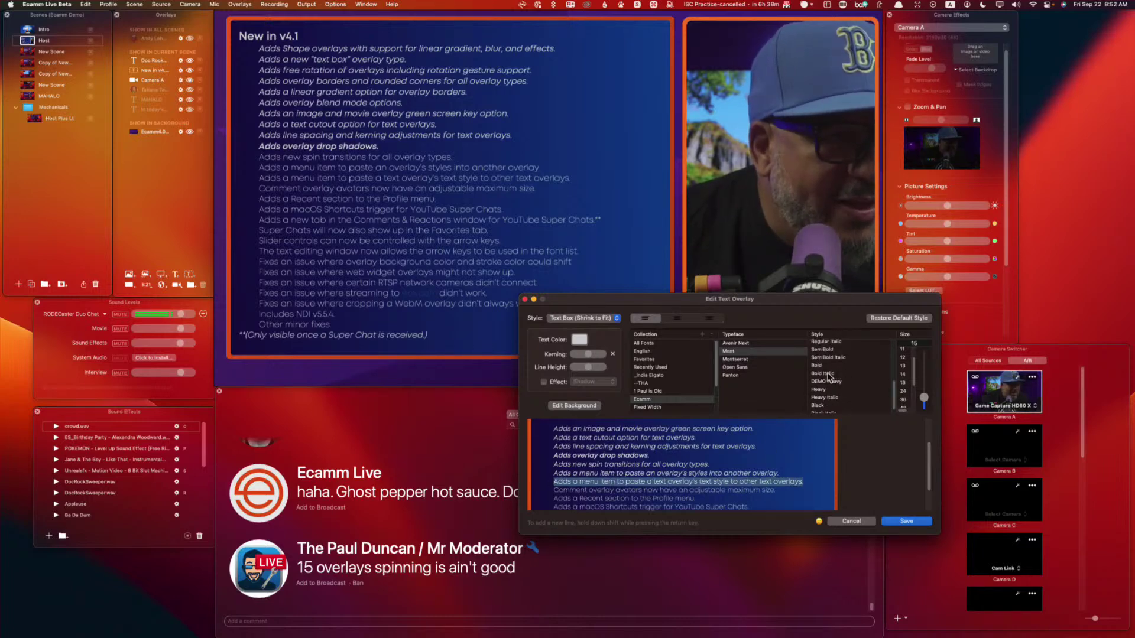
{"action": "left_click", "coordinate": [829, 373]}
{"action": "scroll", "coordinate": [855, 385], "scroll_direction": "up", "scroll_amount": 4}
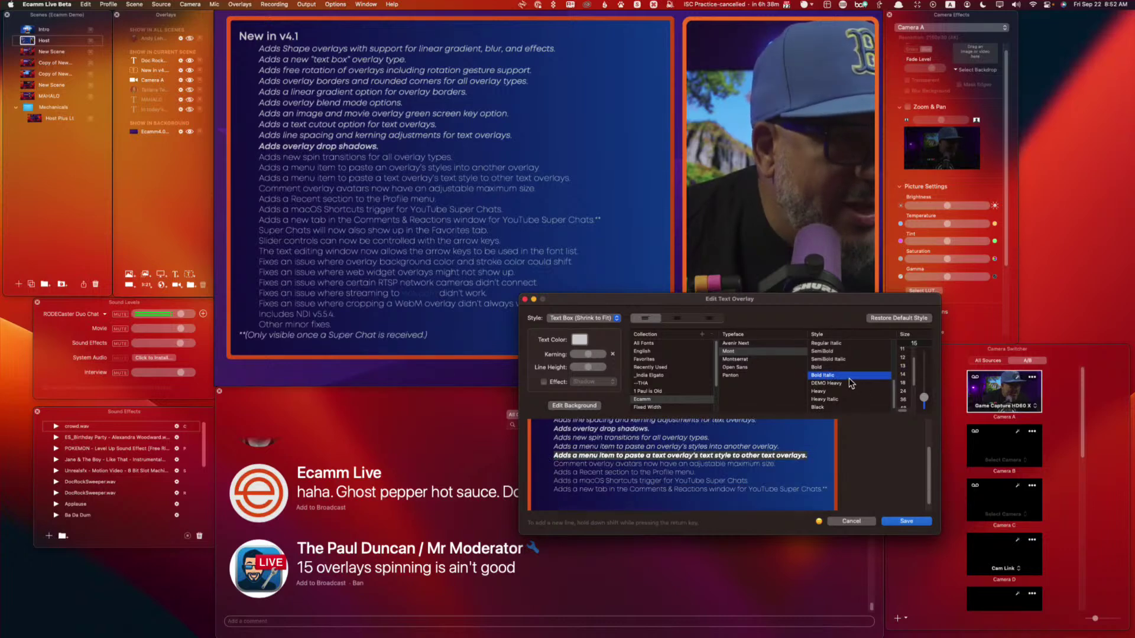
{"action": "left_click", "coordinate": [827, 372]}
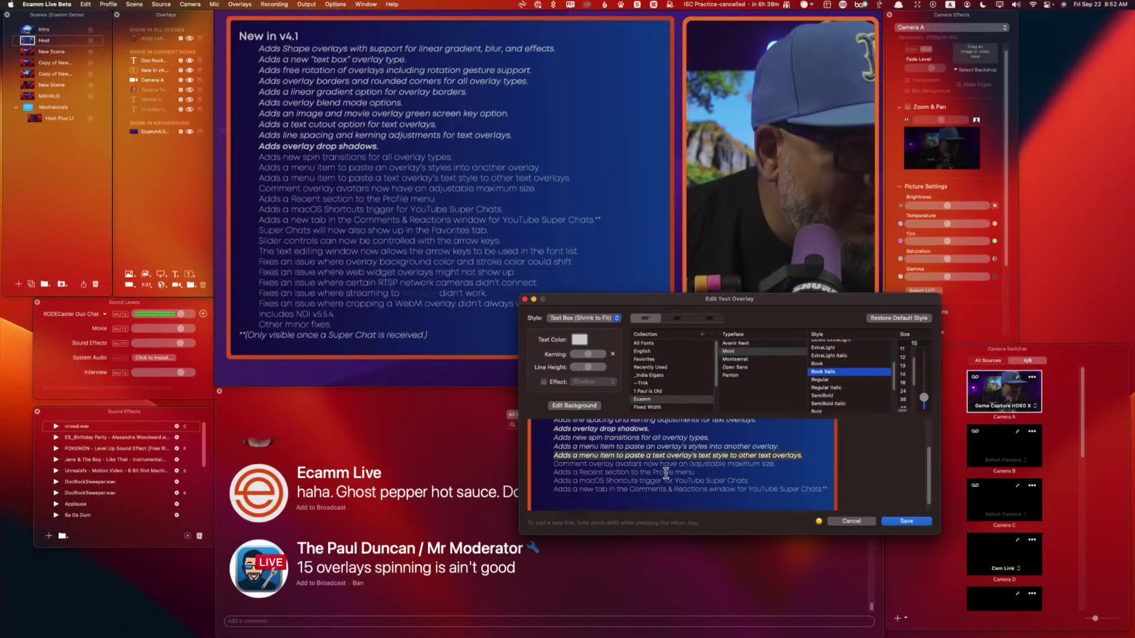
Step: Select the line about comment overlay avatars' adjustable maximum size in the New in v4.1 text and bring the comments forward
{"action": "left_click", "coordinate": [554, 467]}
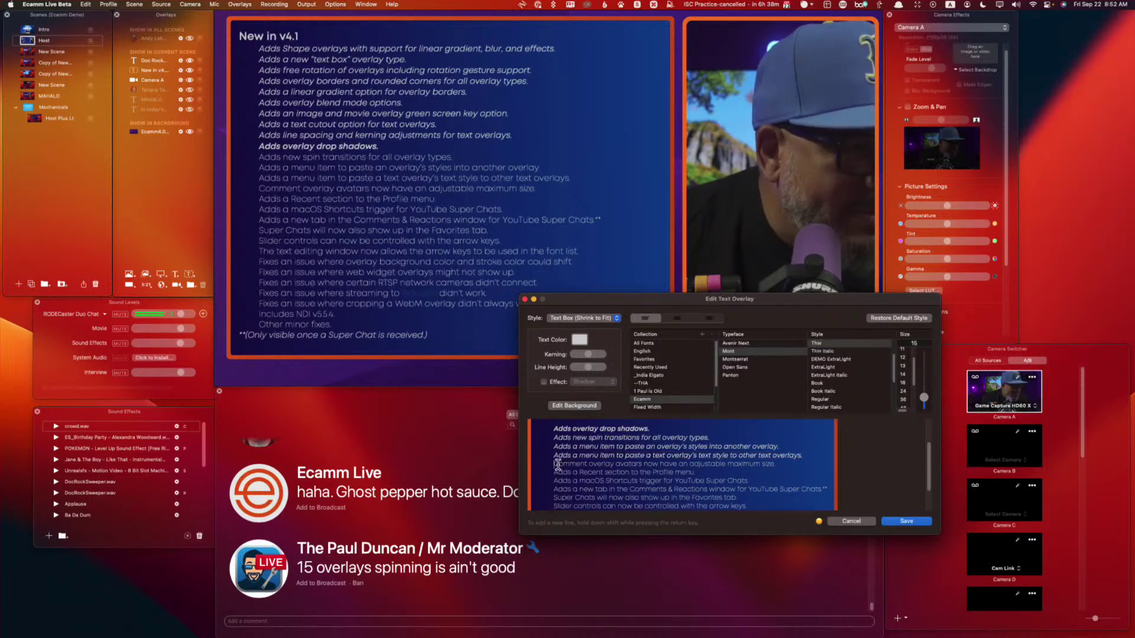
{"action": "left_click_drag", "start_coordinate": [554, 465], "coordinate": [830, 463]}
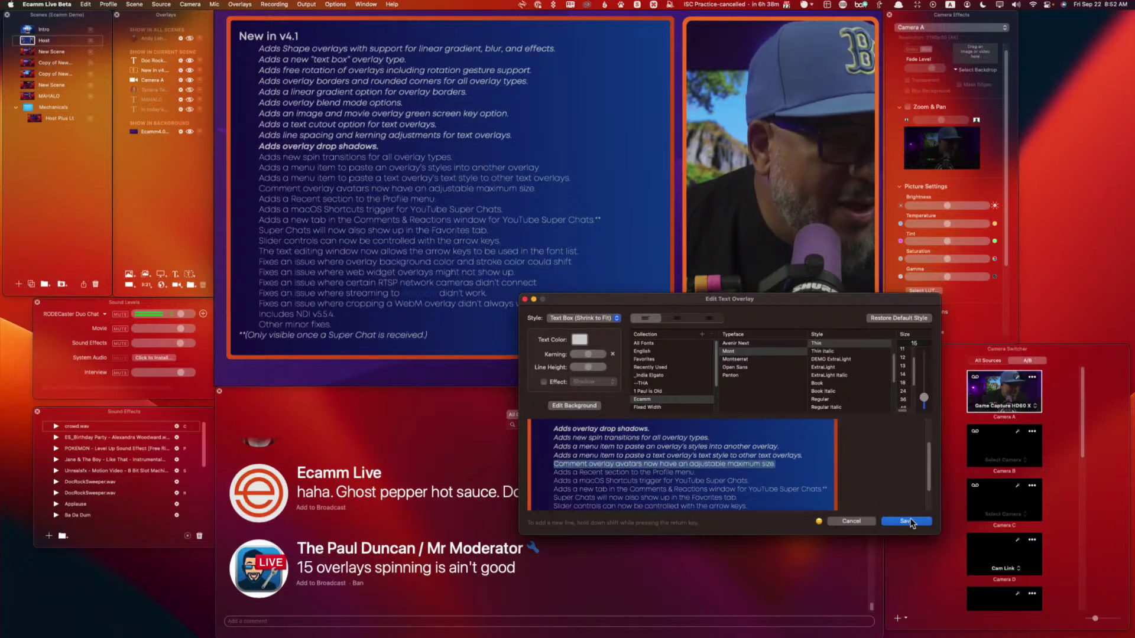
{"action": "left_click", "coordinate": [527, 586]}
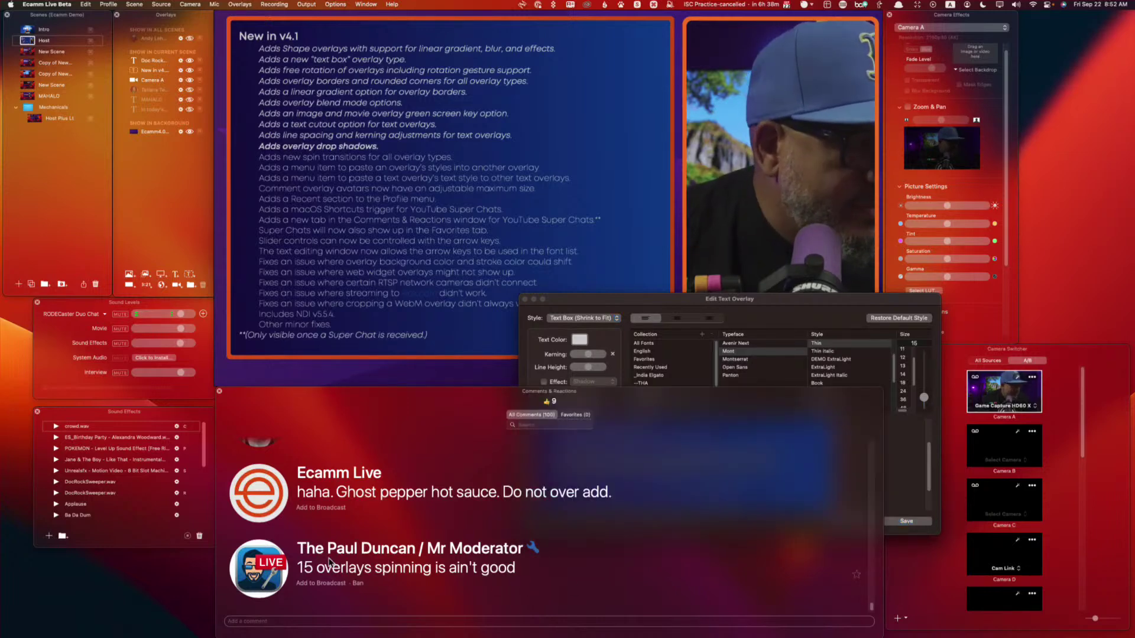
Step: Show the comment "15 overlays spinning is ain't good" on the broadcast, move it above the name lower-third and shrink its avatar
{"action": "left_click", "coordinate": [258, 571]}
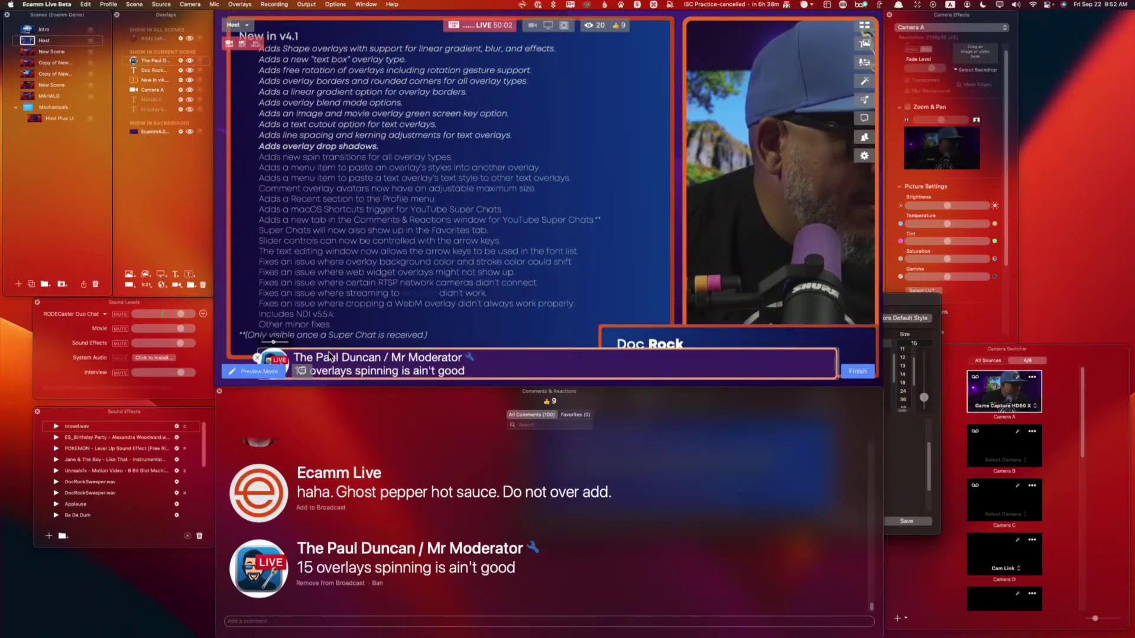
{"action": "mouse_move", "coordinate": [338, 330]}
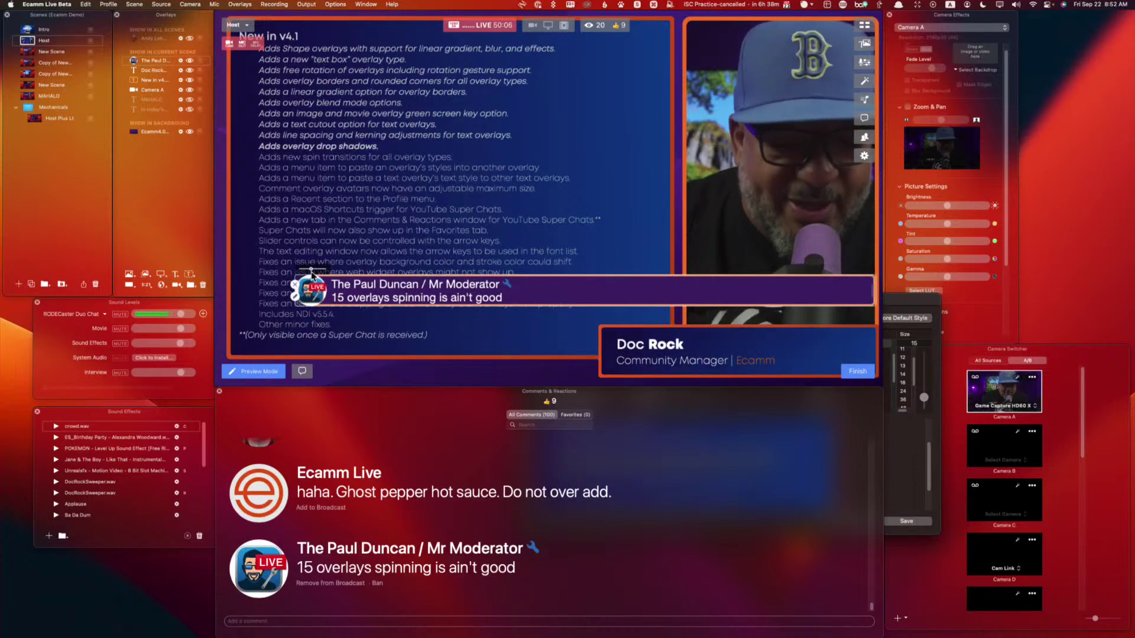
{"action": "key", "text": "super+alt+8"}
{"action": "mouse_move", "coordinate": [311, 265]}
{"action": "left_mouse_down"}
{"action": "mouse_move", "coordinate": [326, 267]}
{"action": "mouse_move", "coordinate": [293, 268]}
{"action": "left_mouse_up"}
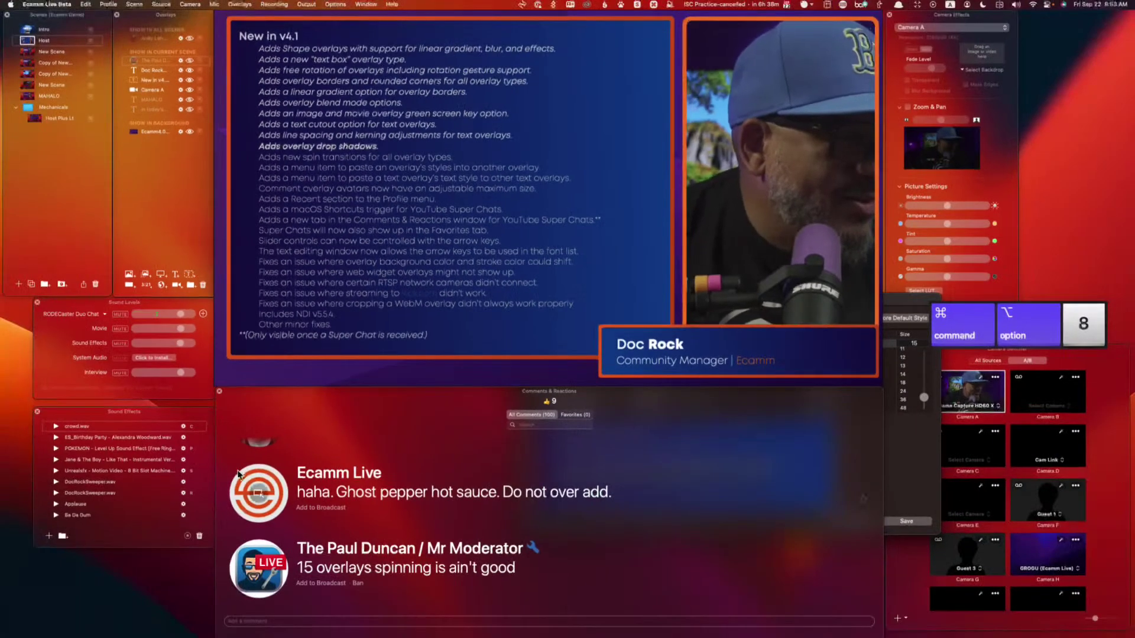
Step: Show "haha. Ghost pepper hot sauce. Do not over add.", return to "15 overlays spinning is ain't good" and enlarge the comment avatar
{"action": "left_click", "coordinate": [258, 494]}
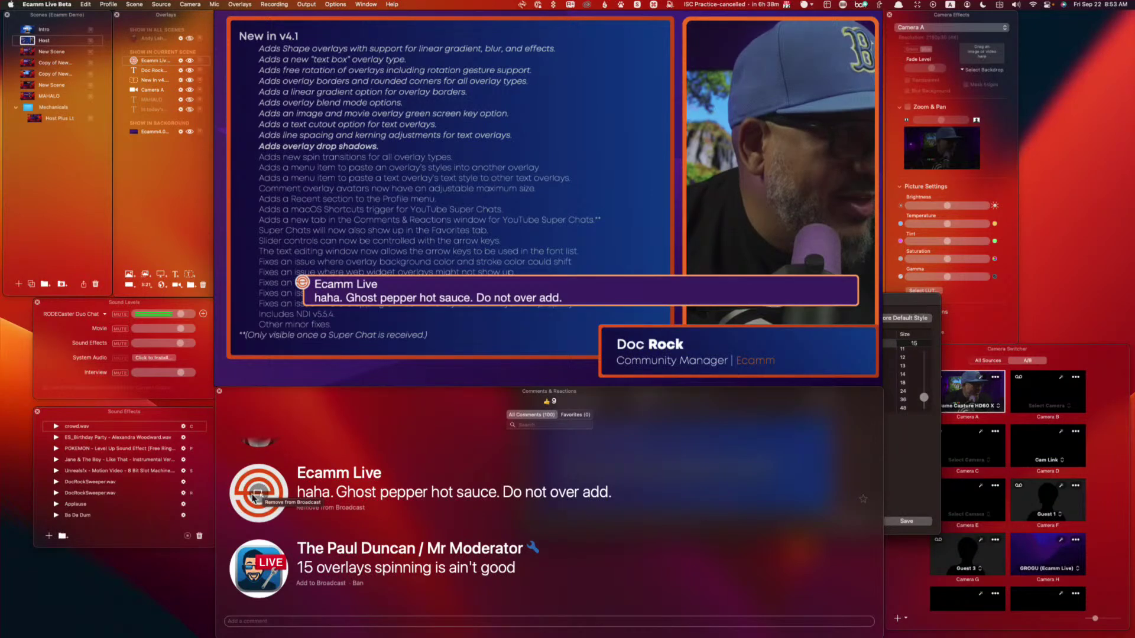
{"action": "left_click", "coordinate": [260, 580]}
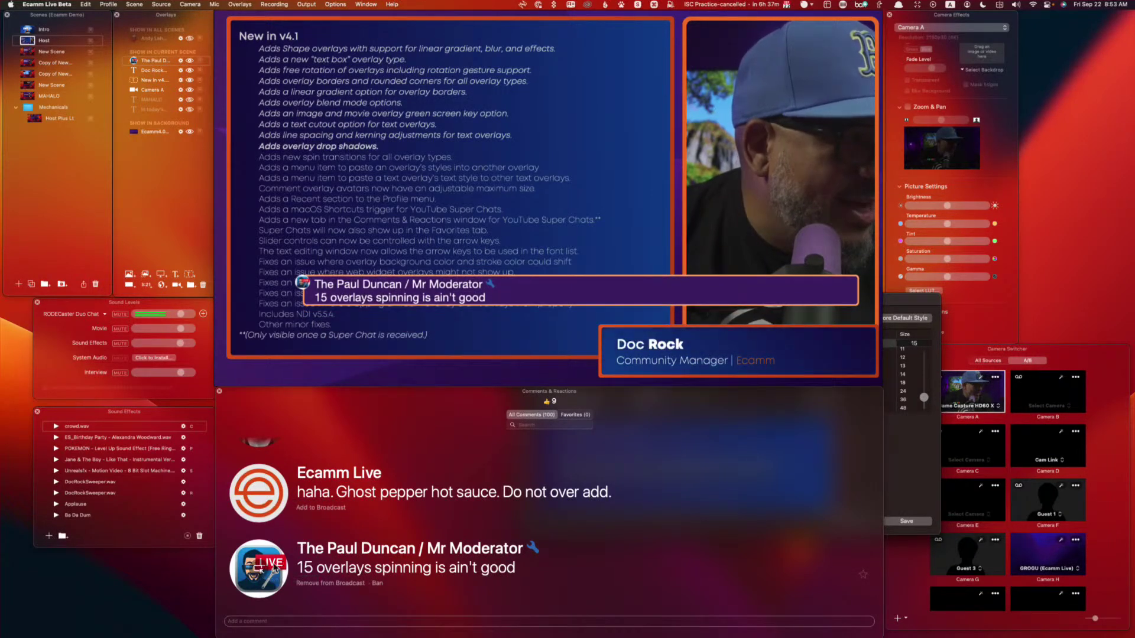
{"action": "mouse_move", "coordinate": [298, 276]}
{"action": "left_click_drag", "start_coordinate": [305, 273], "coordinate": [319, 273]}
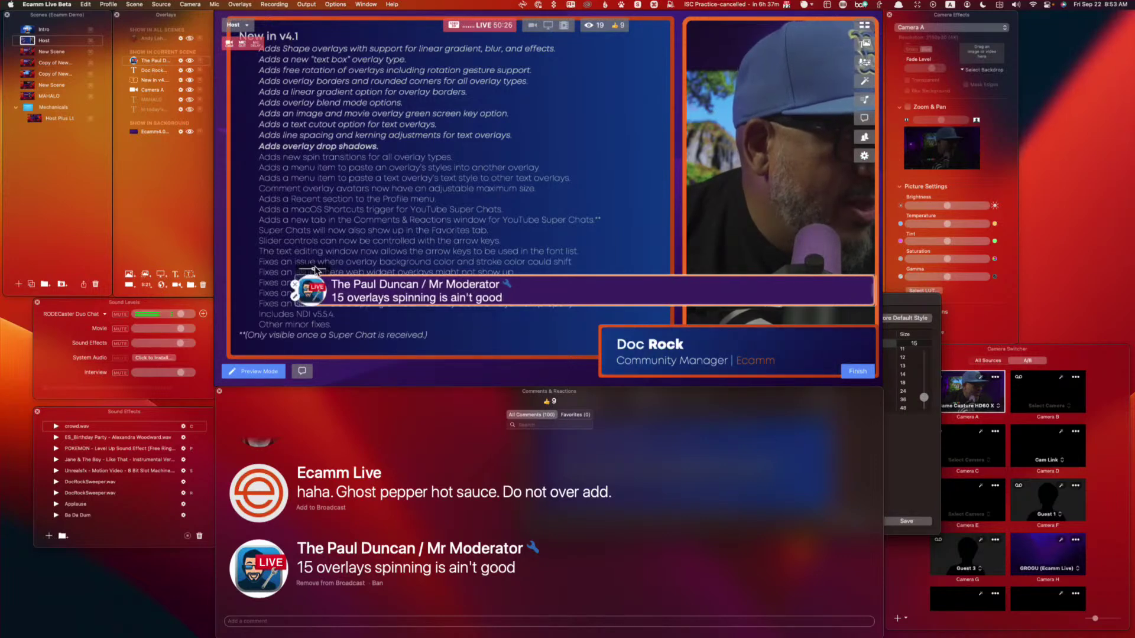
Step: Show the comments "This is one I asked for a few times" and "Remember the robotic legs from the video?" on the broadcast
{"action": "scroll", "coordinate": [272, 520], "scroll_direction": "up", "scroll_amount": 3}
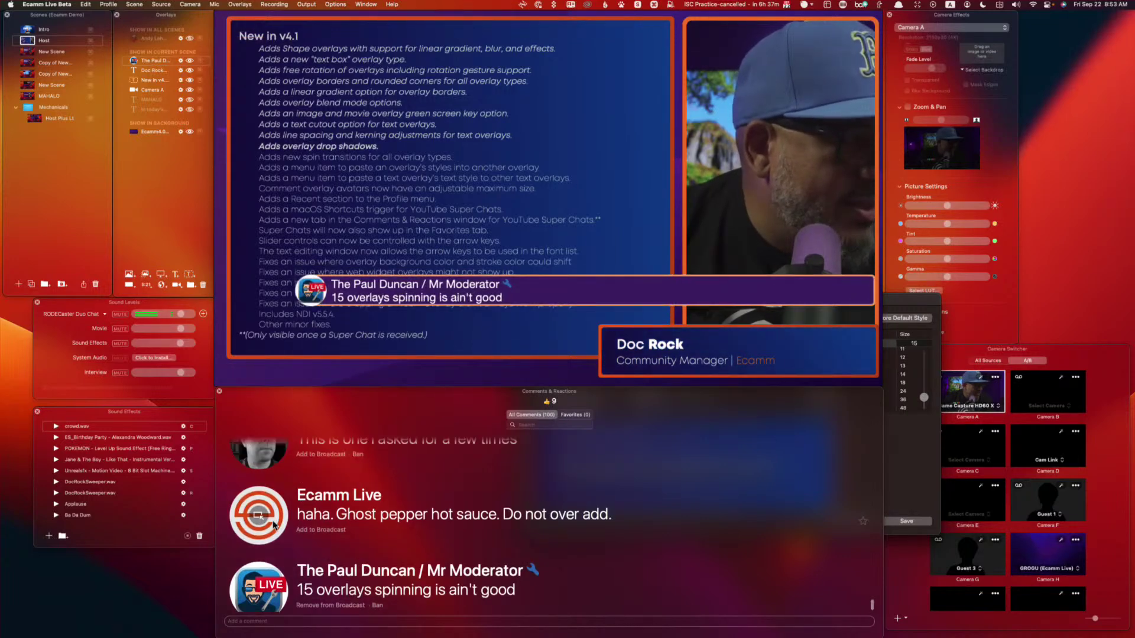
{"action": "left_click", "coordinate": [261, 505]}
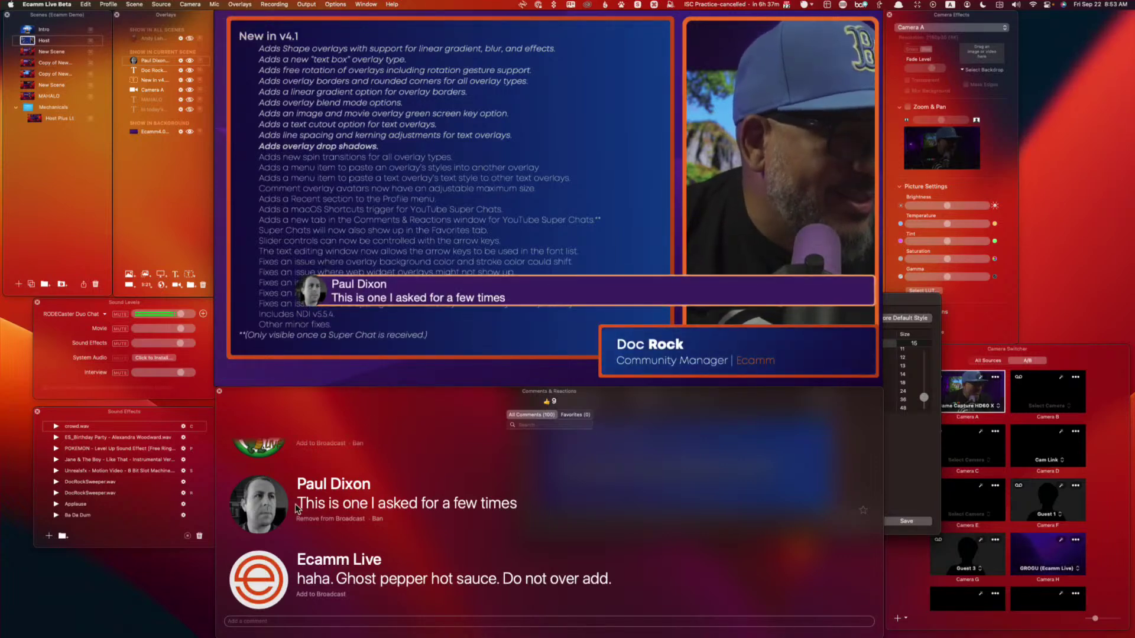
{"action": "scroll", "coordinate": [260, 508], "scroll_direction": "up", "scroll_amount": 3}
{"action": "left_click", "coordinate": [259, 511]}
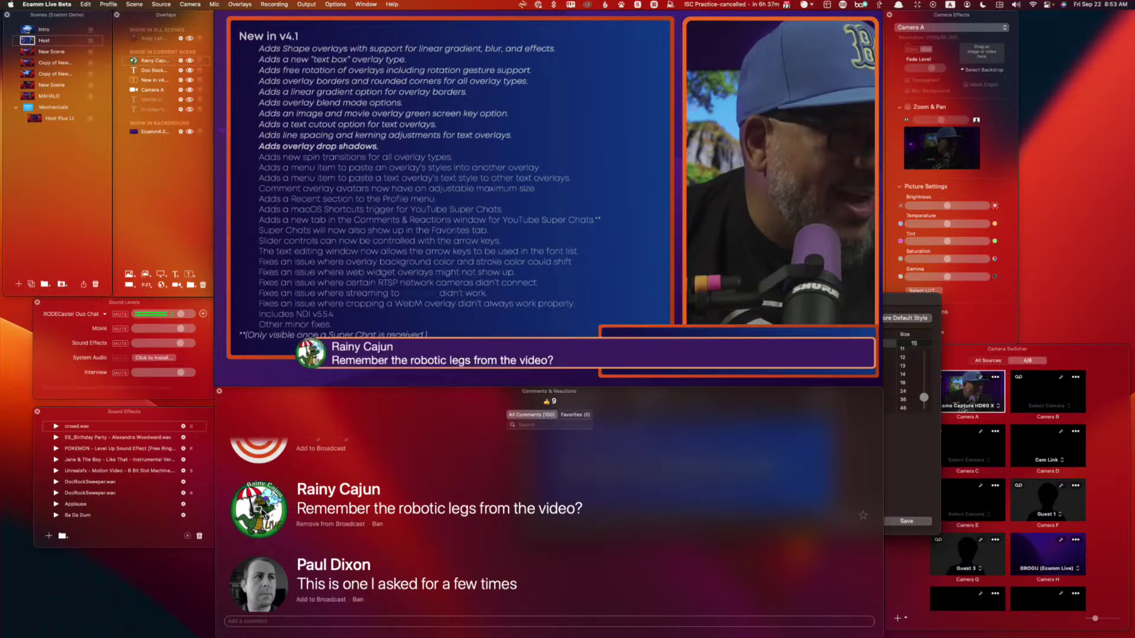
Step: Move the comment overlay over the name lower-third, and show "This is one I asked for a few times" followed by "Hey hey!"
{"action": "left_click_drag", "start_coordinate": [561, 293], "coordinate": [525, 357]}
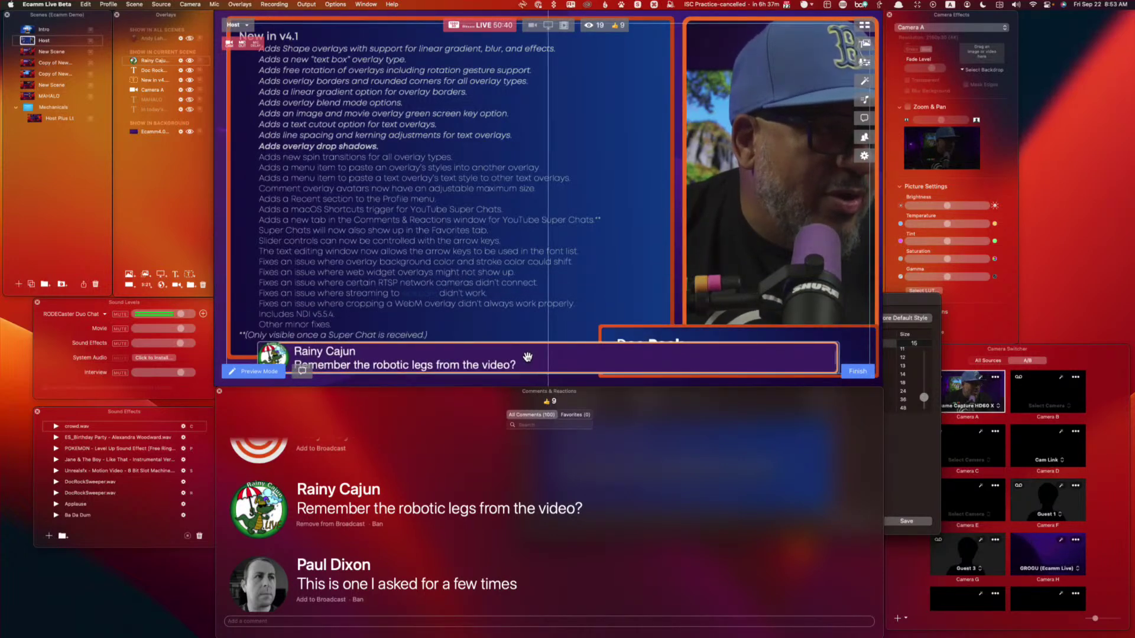
{"action": "left_click", "coordinate": [261, 584]}
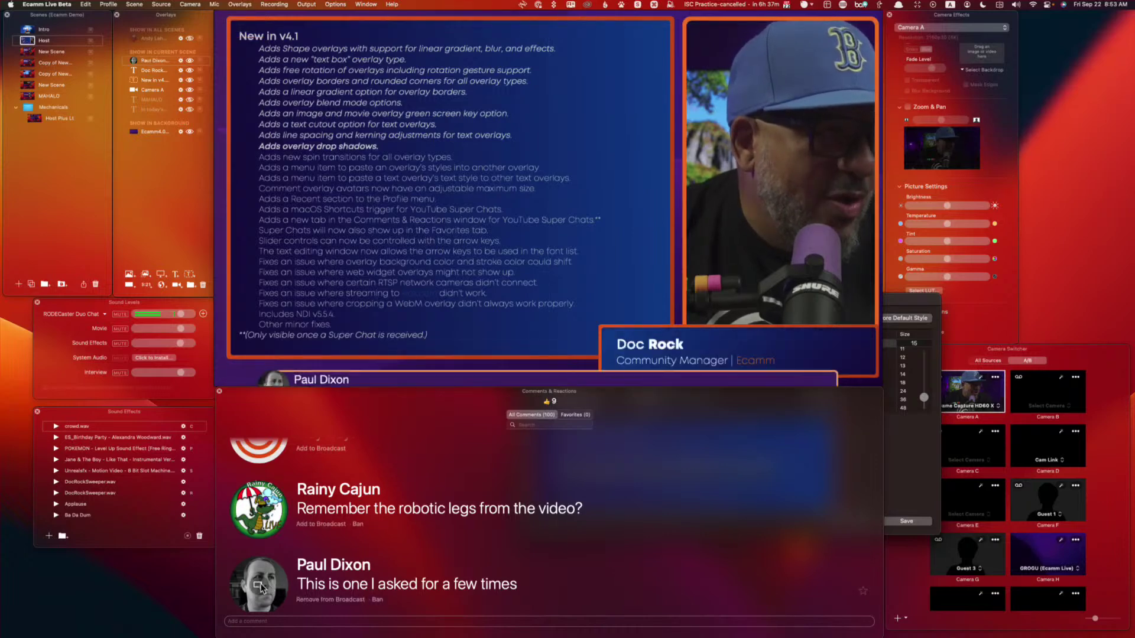
{"action": "scroll", "coordinate": [262, 448], "scroll_direction": "up", "scroll_amount": 2}
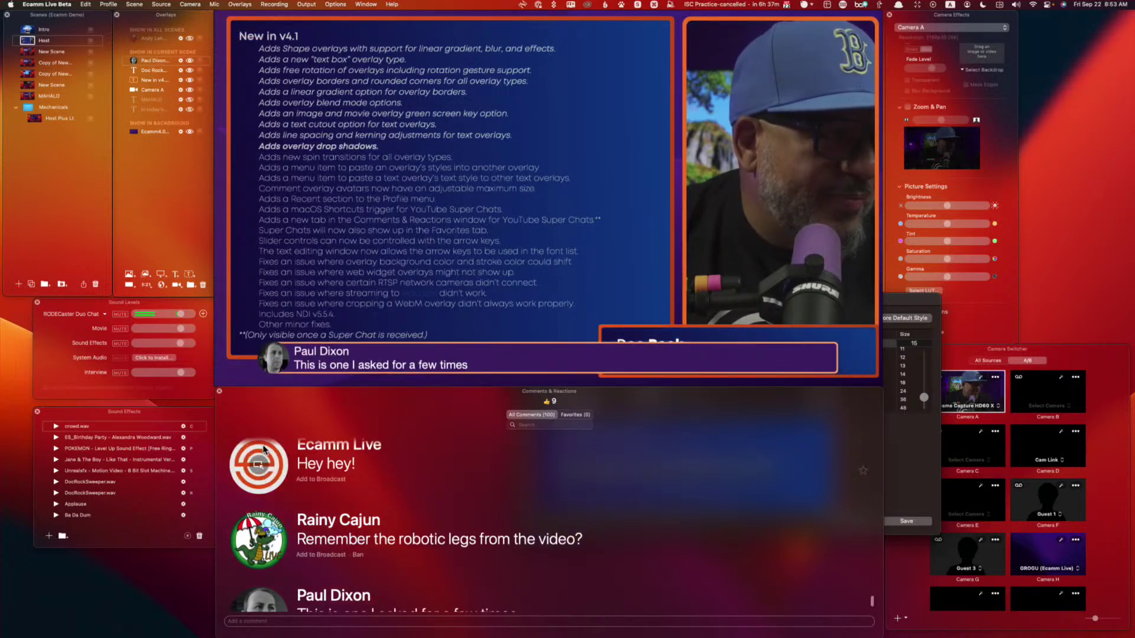
{"action": "left_click", "coordinate": [261, 465]}
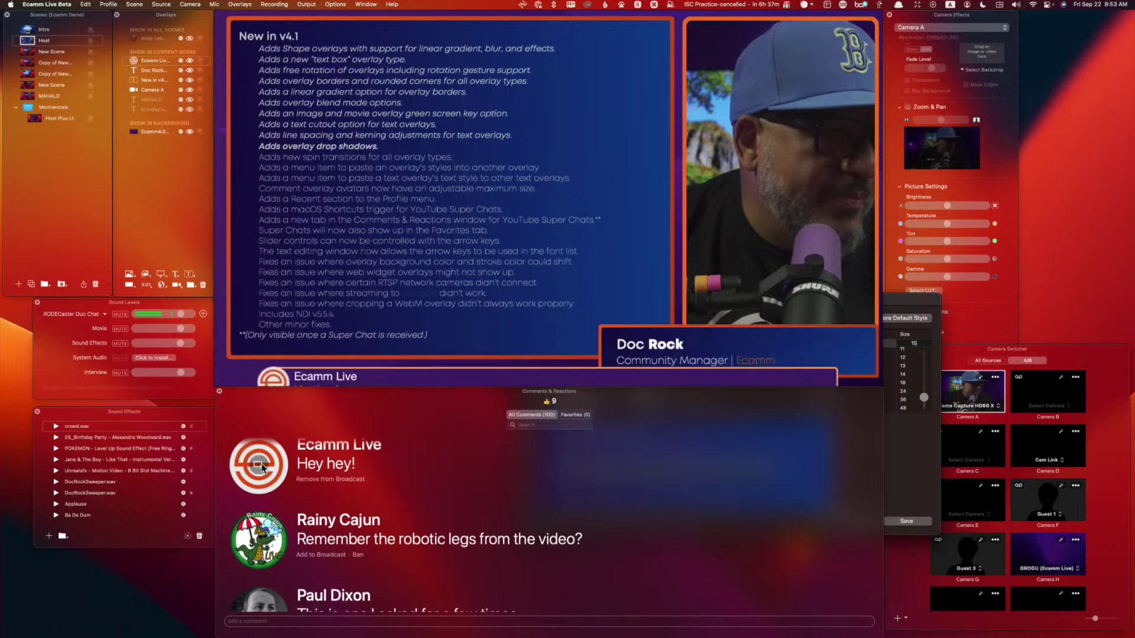
Step: Show "Hey!", "that would be pretty cool for a countdown with a cutout effect" and "15 overlays spinning is ain't good" in turn on the broadcast
{"action": "scroll", "coordinate": [263, 520], "scroll_direction": "up", "scroll_amount": 5}
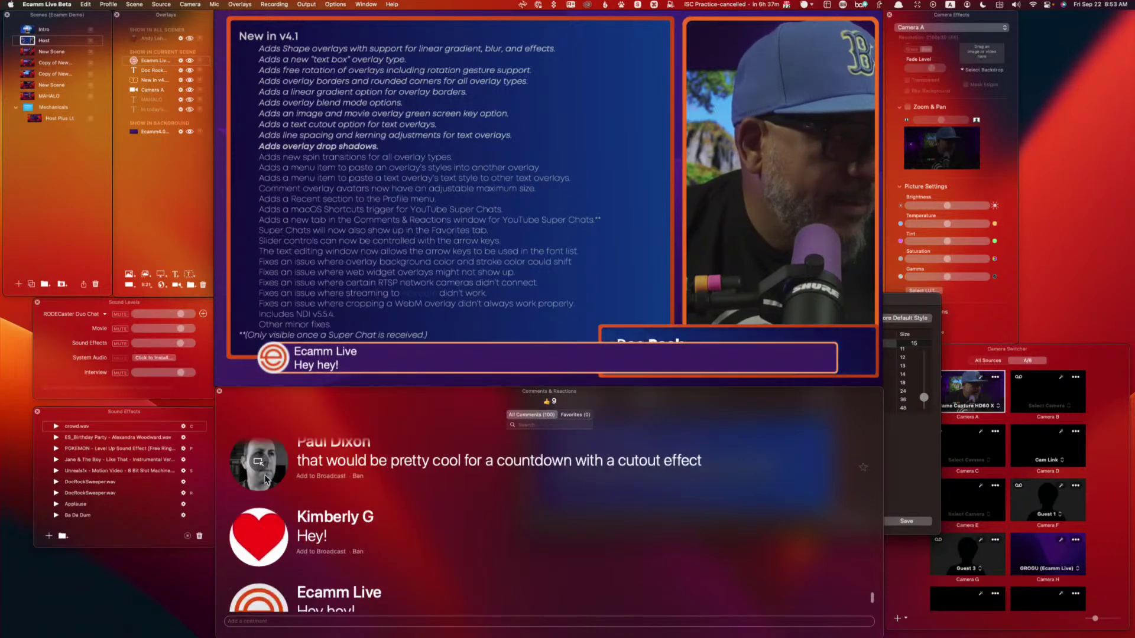
{"action": "left_click", "coordinate": [260, 535]}
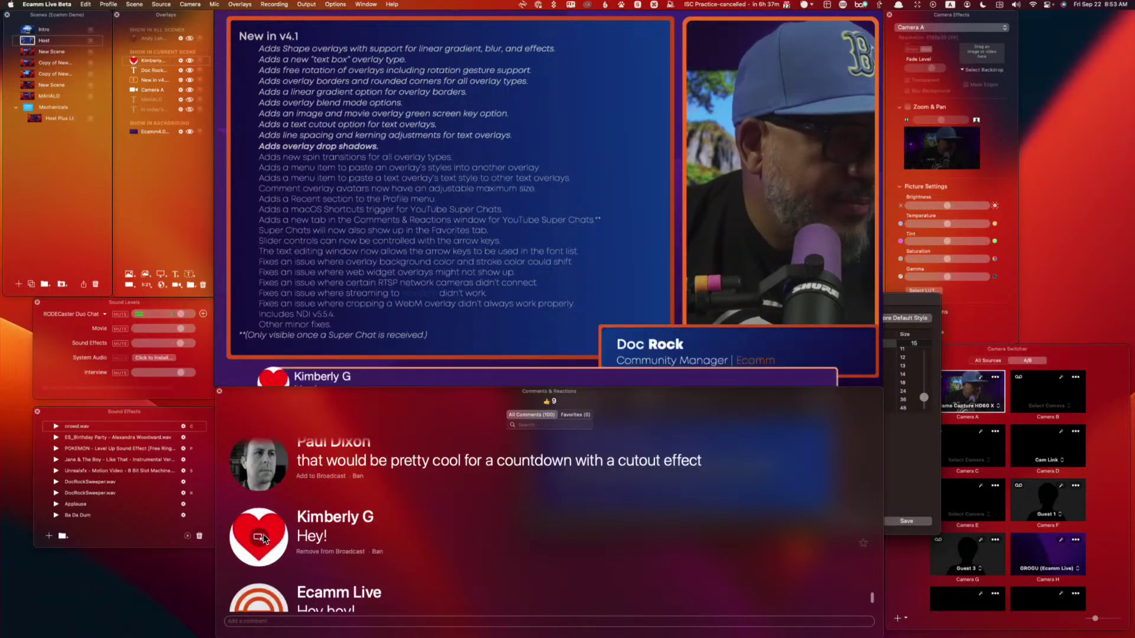
{"action": "left_click", "coordinate": [255, 450]}
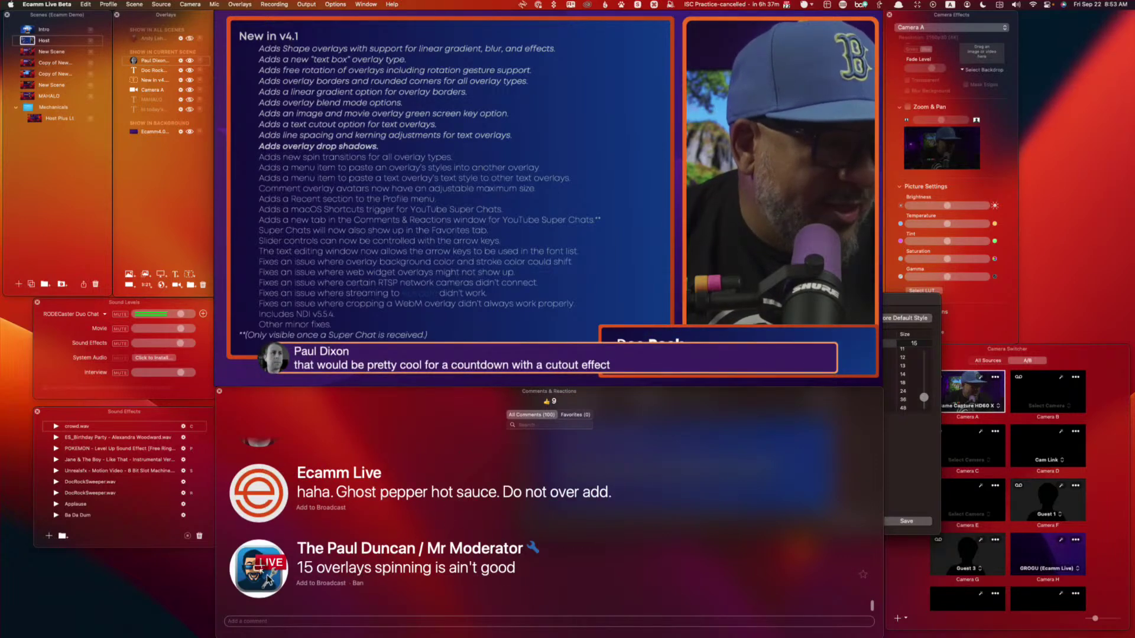
{"action": "left_click", "coordinate": [281, 572]}
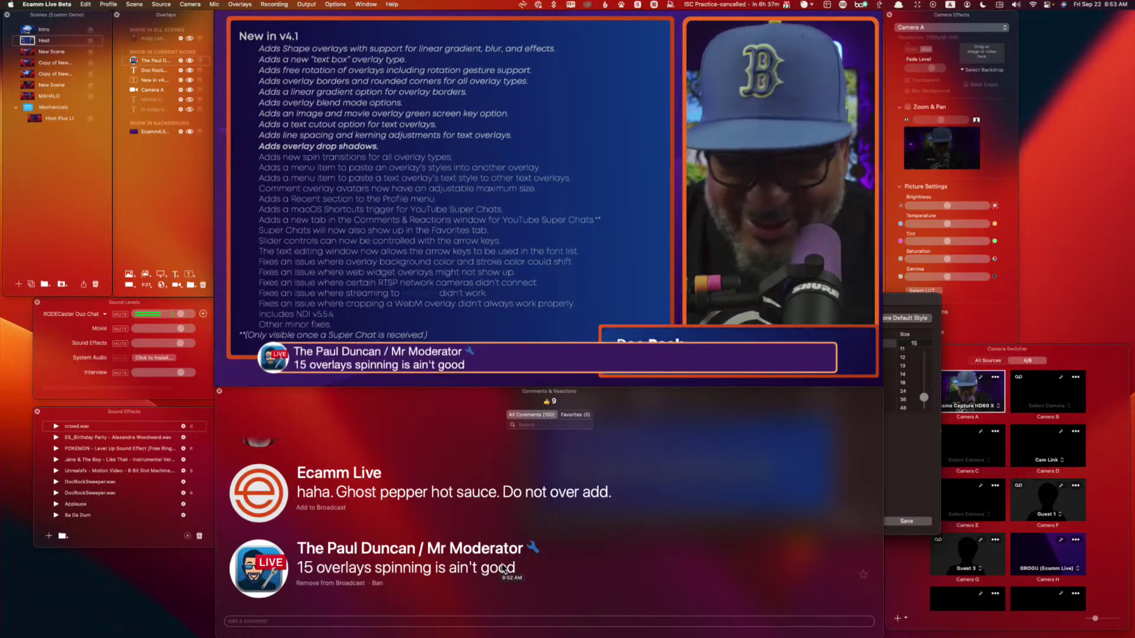
Step: Take the comment off the broadcast and return to editing the New in v4.1 overlay's text
{"action": "mouse_move", "coordinate": [816, 368]}
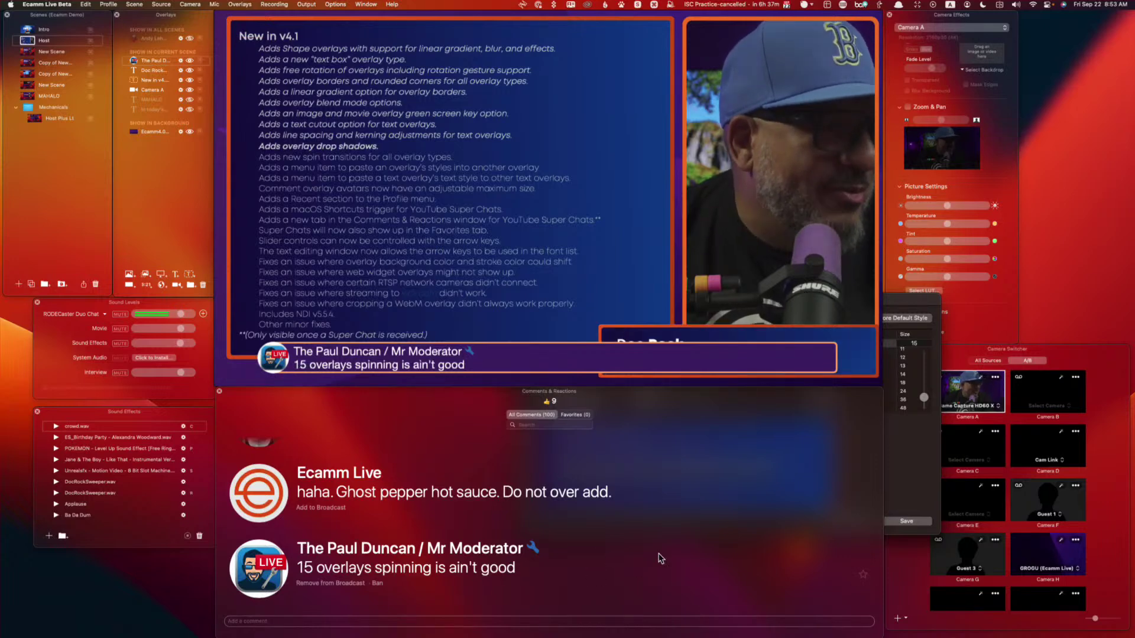
{"action": "mouse_move", "coordinate": [335, 249]}
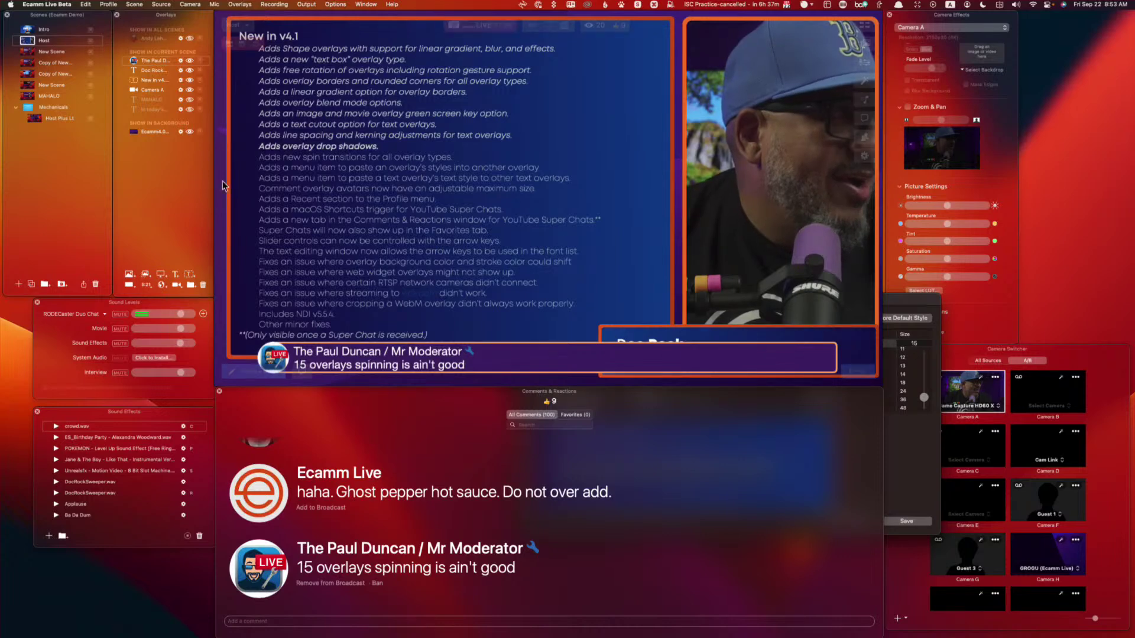
{"action": "left_click", "coordinate": [414, 260]}
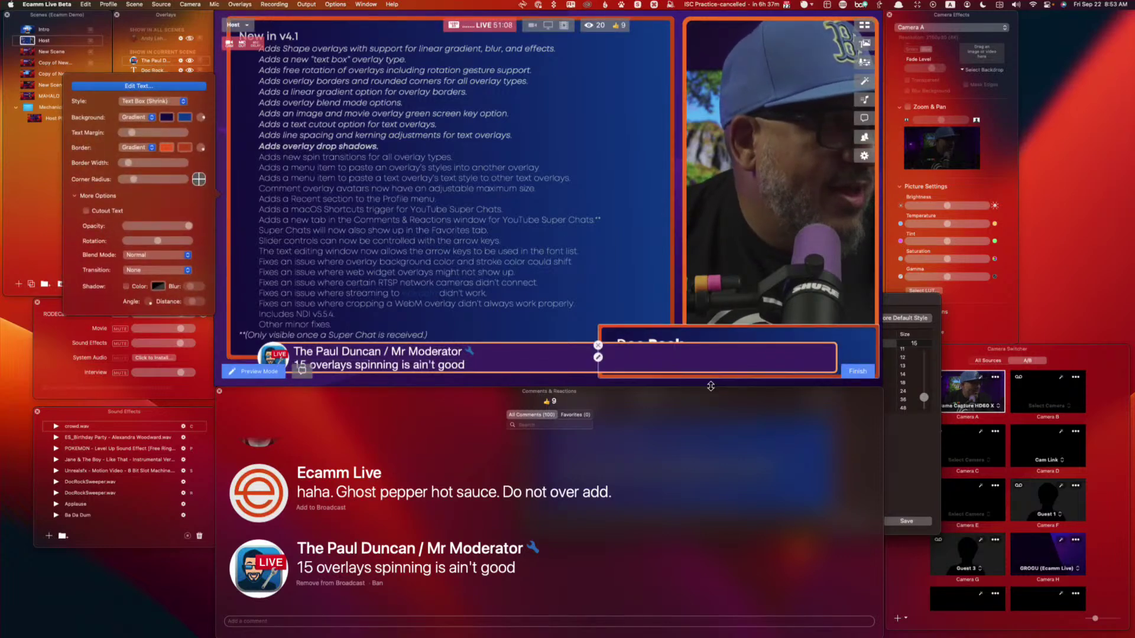
{"action": "key", "text": "Return"}
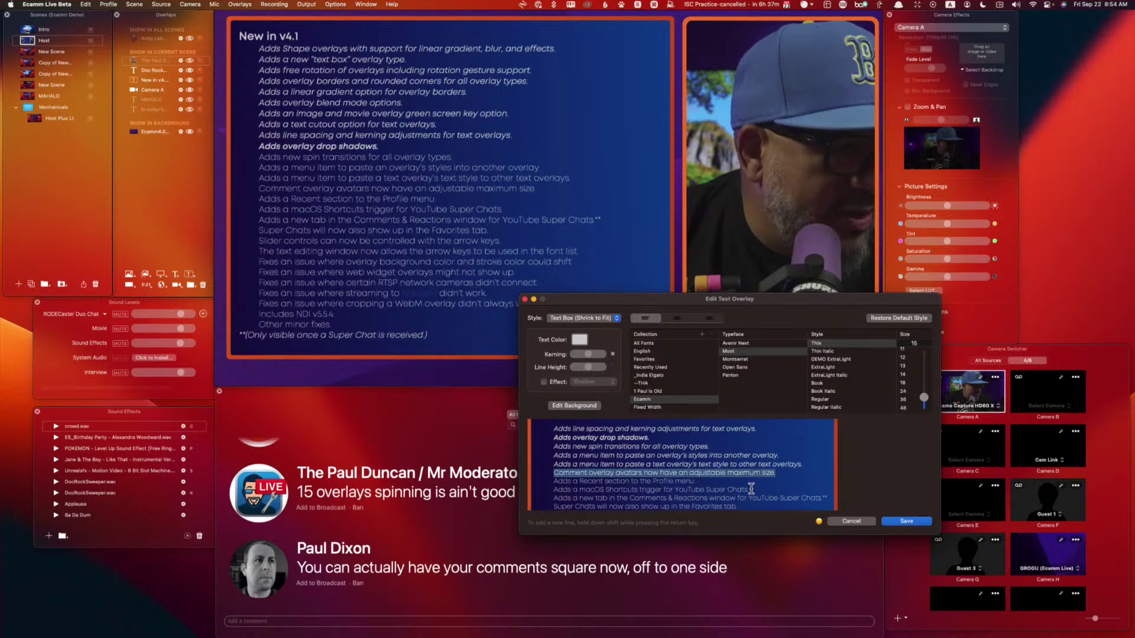
Step: Show "You can actually have your comments square now, off to one side" as a compact multi-line box above the name lower-third, toggling it once
{"action": "left_click", "coordinate": [256, 571]}
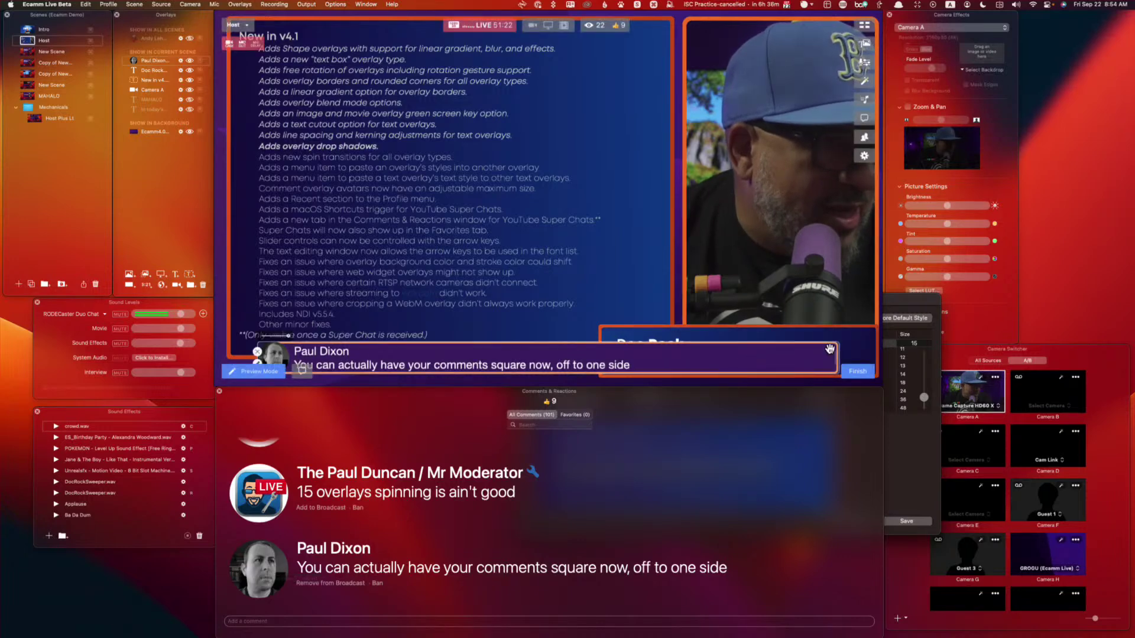
{"action": "left_click_drag", "start_coordinate": [831, 357], "coordinate": [473, 308]}
{"action": "left_click_drag", "start_coordinate": [402, 236], "coordinate": [751, 305]}
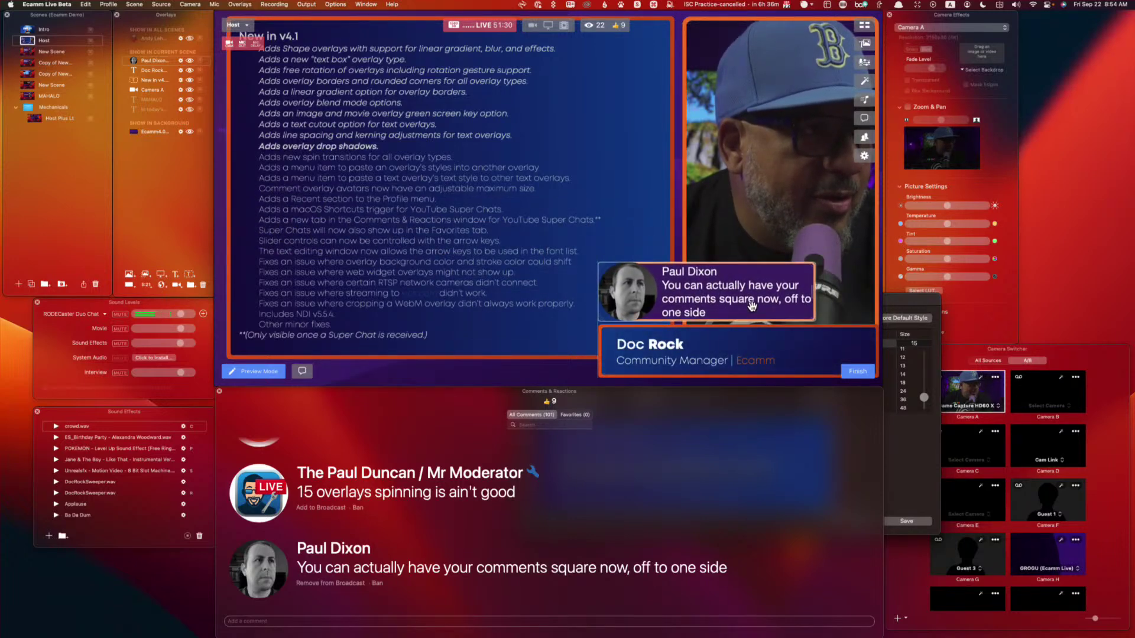
{"action": "left_click_drag", "start_coordinate": [818, 289], "coordinate": [873, 295]}
{"action": "left_click", "coordinate": [261, 558]}
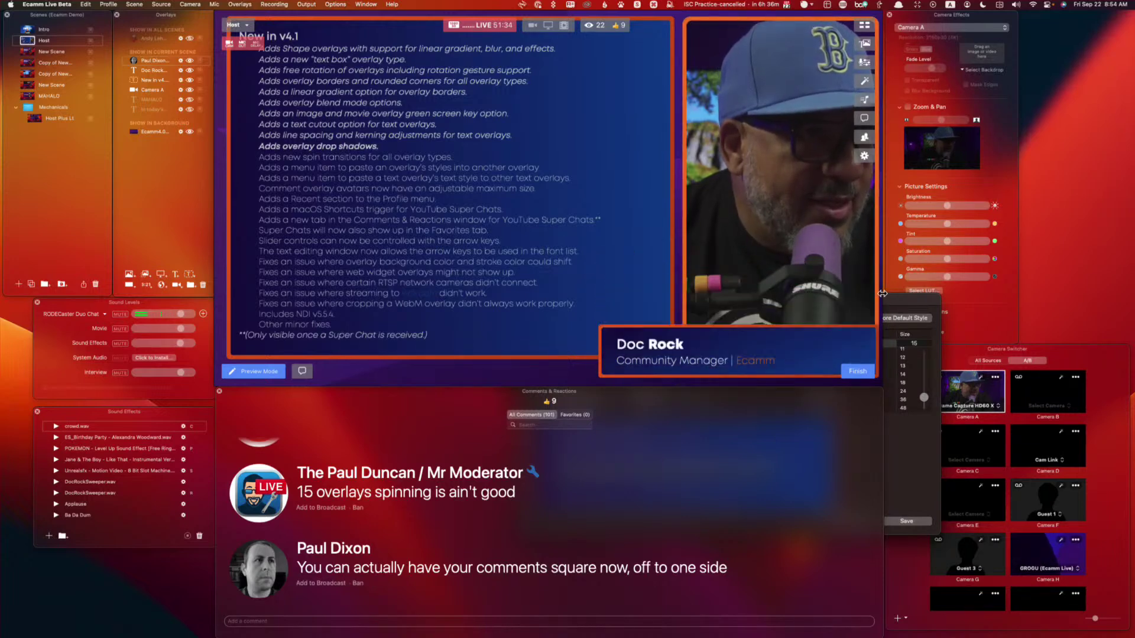
{"action": "left_click", "coordinate": [258, 572]}
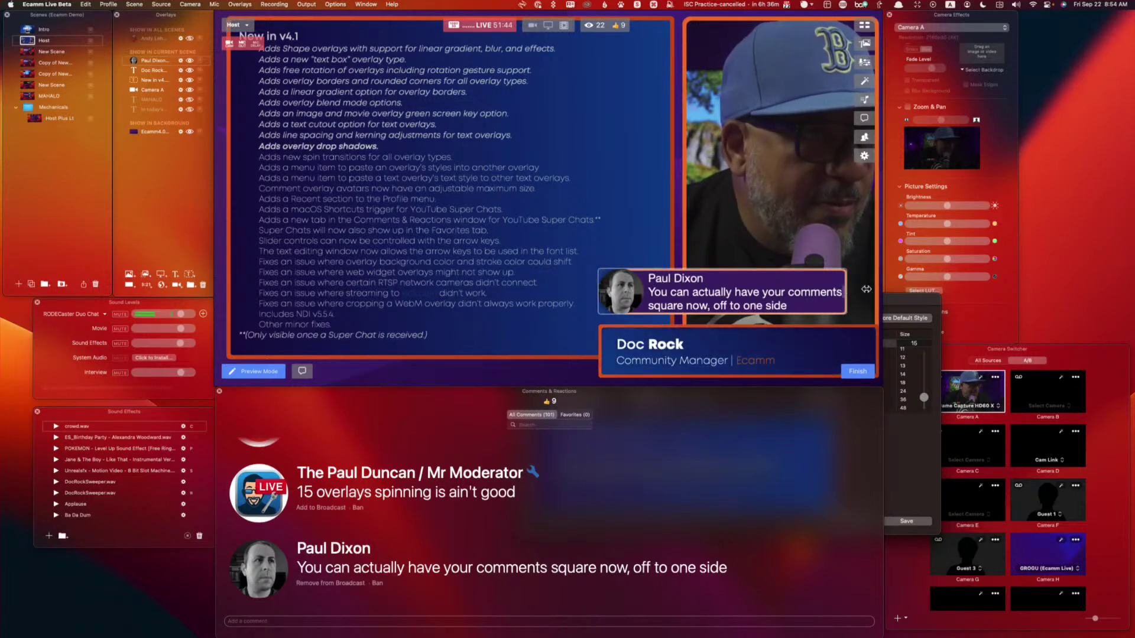
Step: Widen the comment overlay above the name lower-third to the canvas edge and show "15 overlays spinning is ain't good" in it
{"action": "left_click_drag", "start_coordinate": [813, 289], "coordinate": [559, 262]}
{"action": "key", "text": "Delete"}
{"action": "left_click_drag", "start_coordinate": [260, 492], "coordinate": [829, 306]}
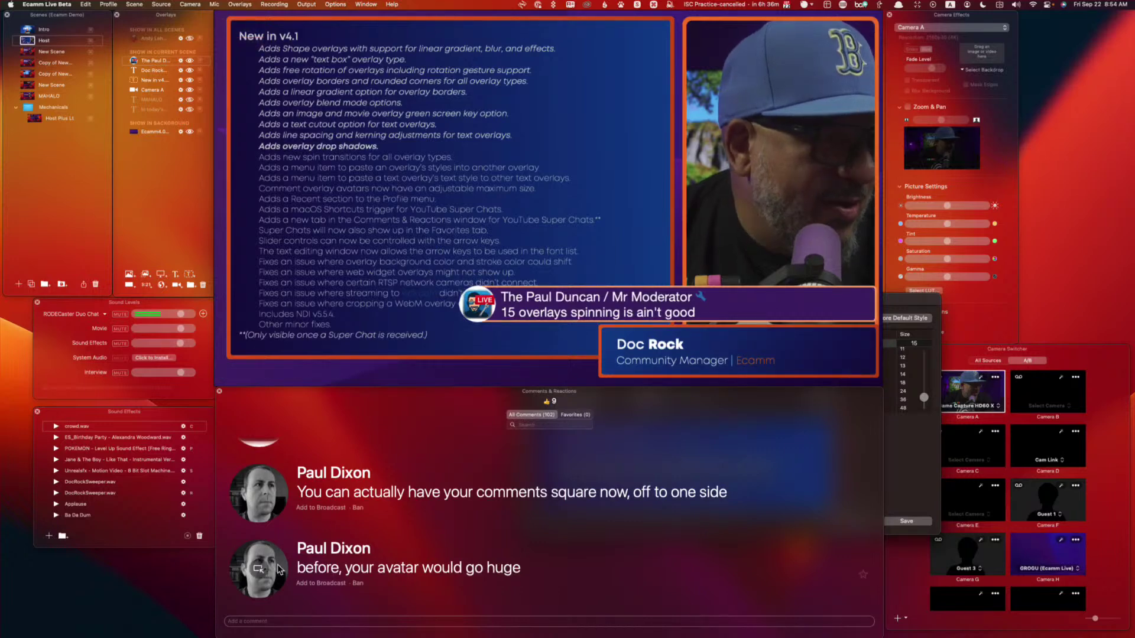
Step: Alternate the broadcast comment between "before, your avatar would go huge" and "You can actually have your comments square now, off to one side"
{"action": "left_click", "coordinate": [259, 569]}
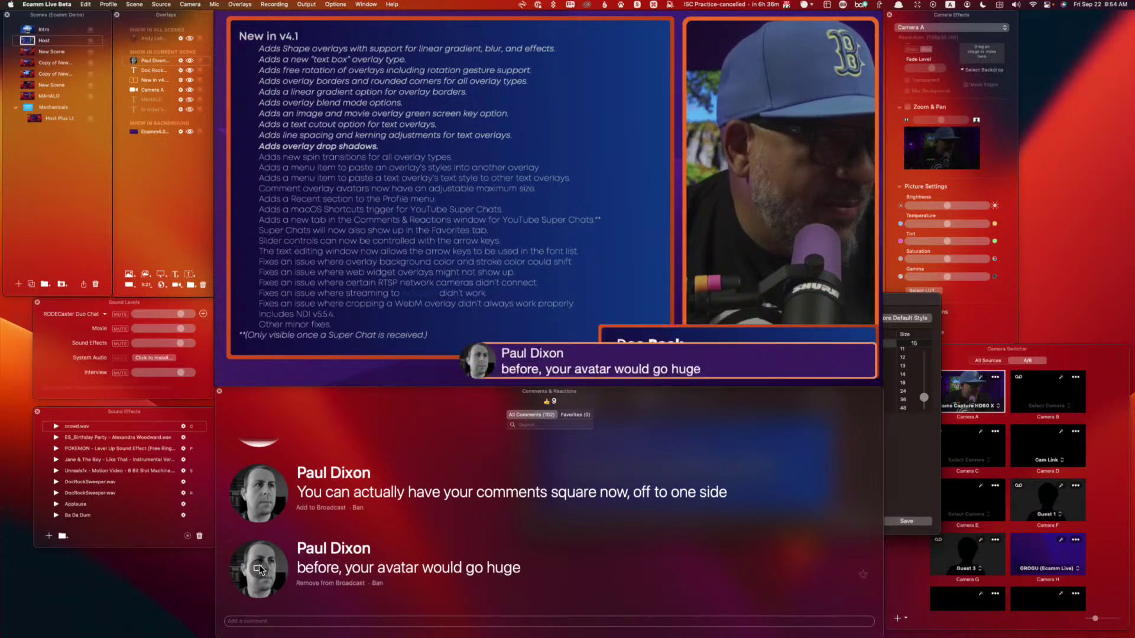
{"action": "left_click", "coordinate": [259, 491]}
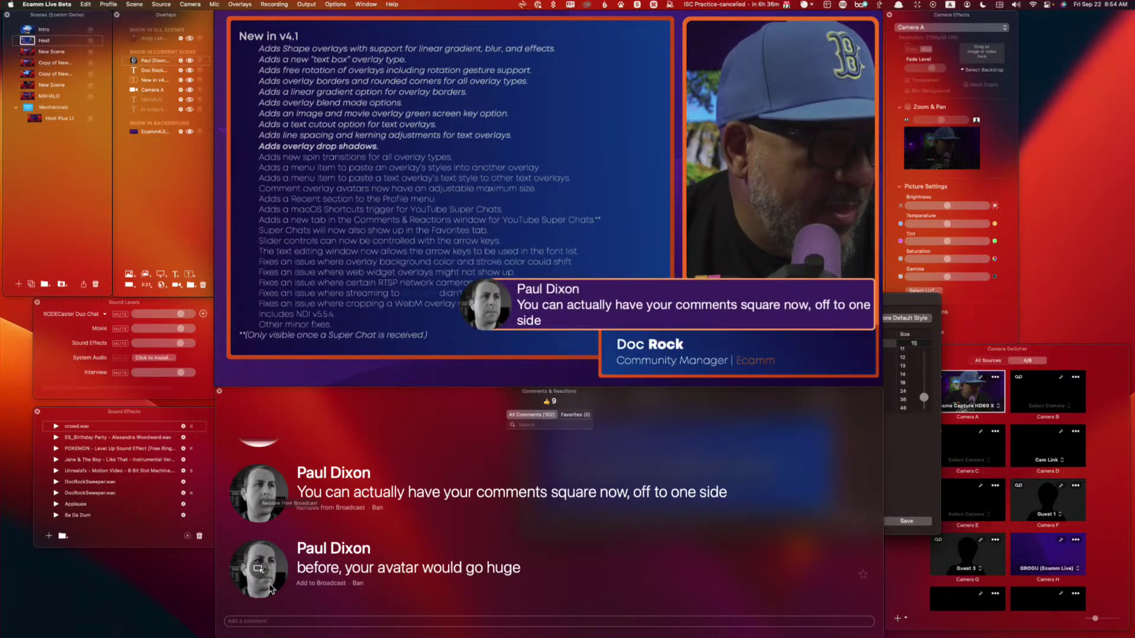
{"action": "left_click", "coordinate": [261, 568]}
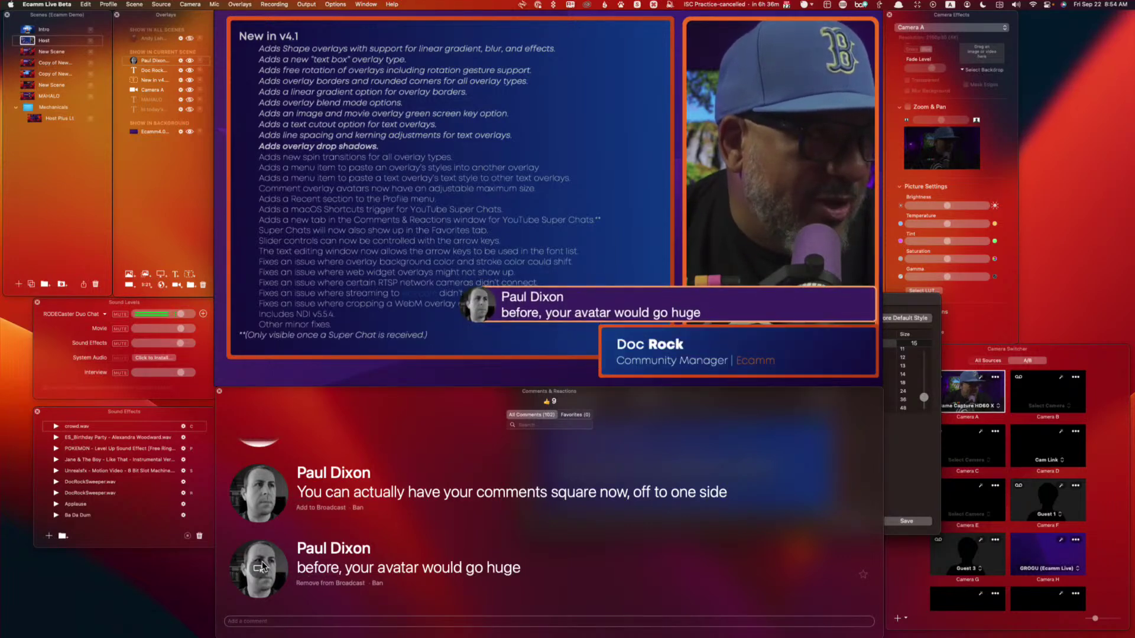
{"action": "mouse_move", "coordinate": [489, 281]}
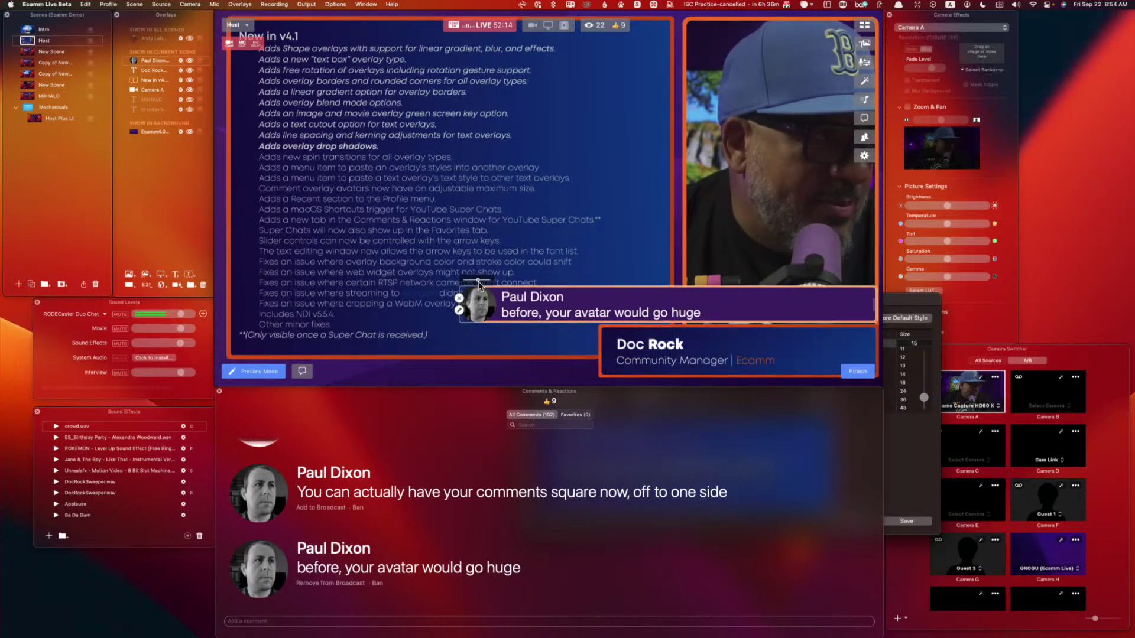
{"action": "left_click", "coordinate": [262, 492]}
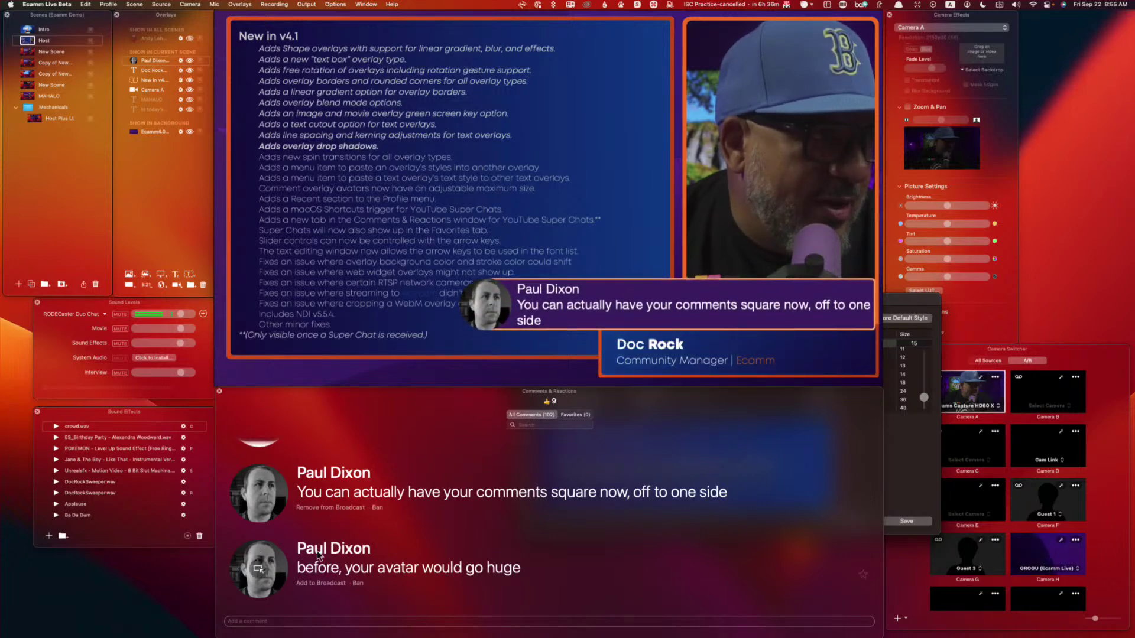
{"action": "mouse_move", "coordinate": [763, 306]}
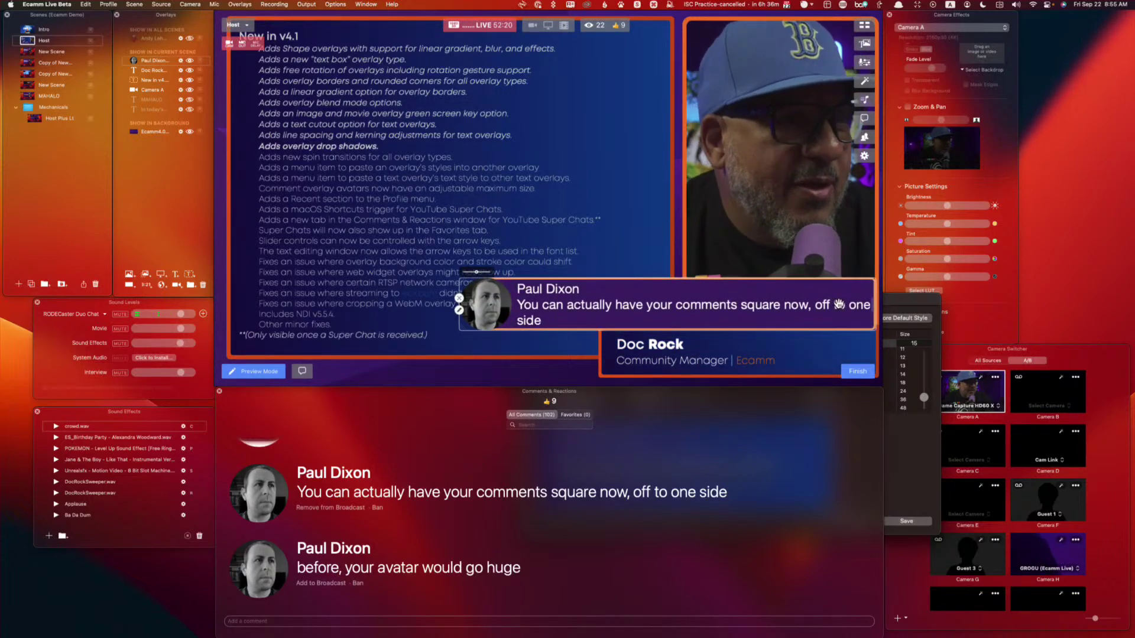
Step: Undo the comment overlay's moves and resizes until its wide single-line box returns, and place it along the canvas's bottom edge
{"action": "left_click_drag", "start_coordinate": [837, 305], "coordinate": [647, 332]}
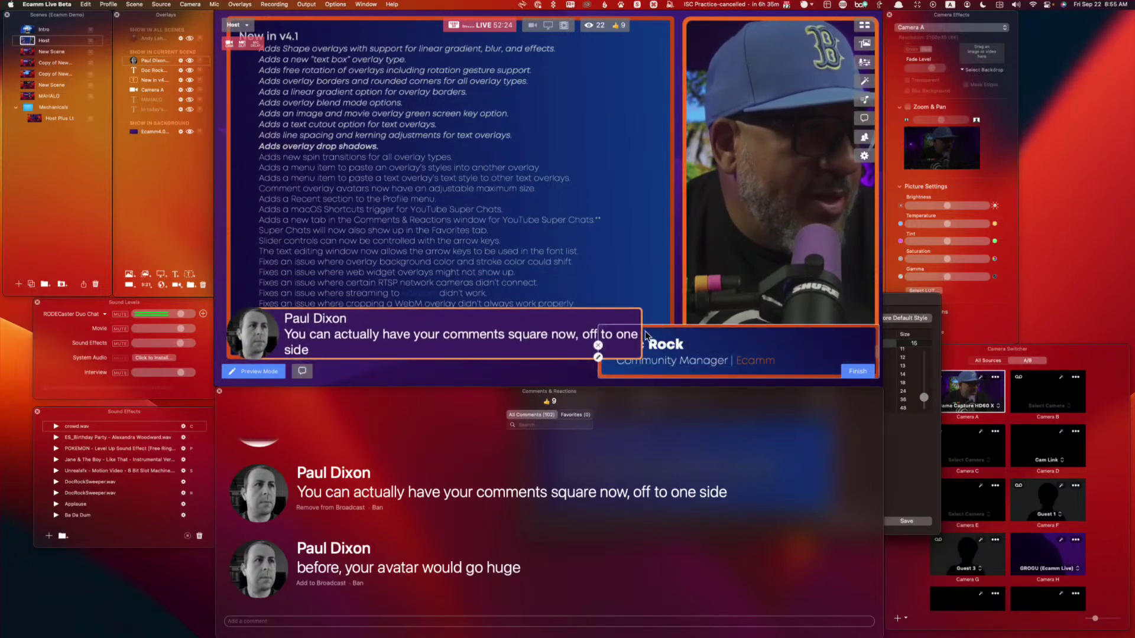
{"action": "key", "text": "super+z"}
{"action": "key", "text": "super+z"}
{"action": "key", "text": "super+z"}
{"action": "key", "text": "super+z"}
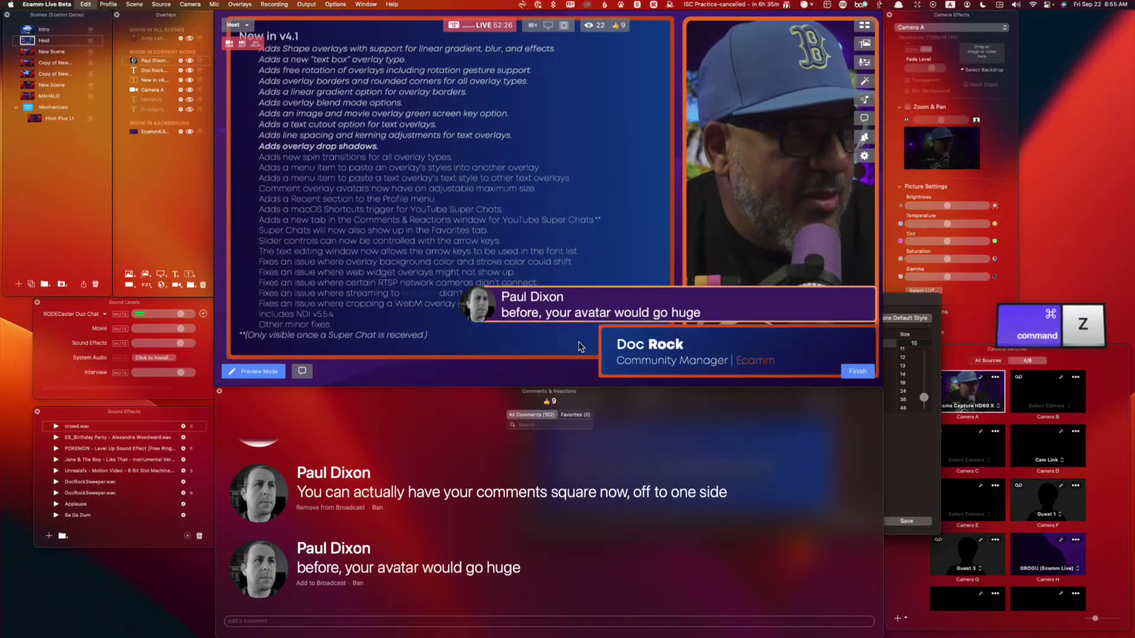
{"action": "key", "text": "super+z"}
{"action": "key", "text": "super+z"}
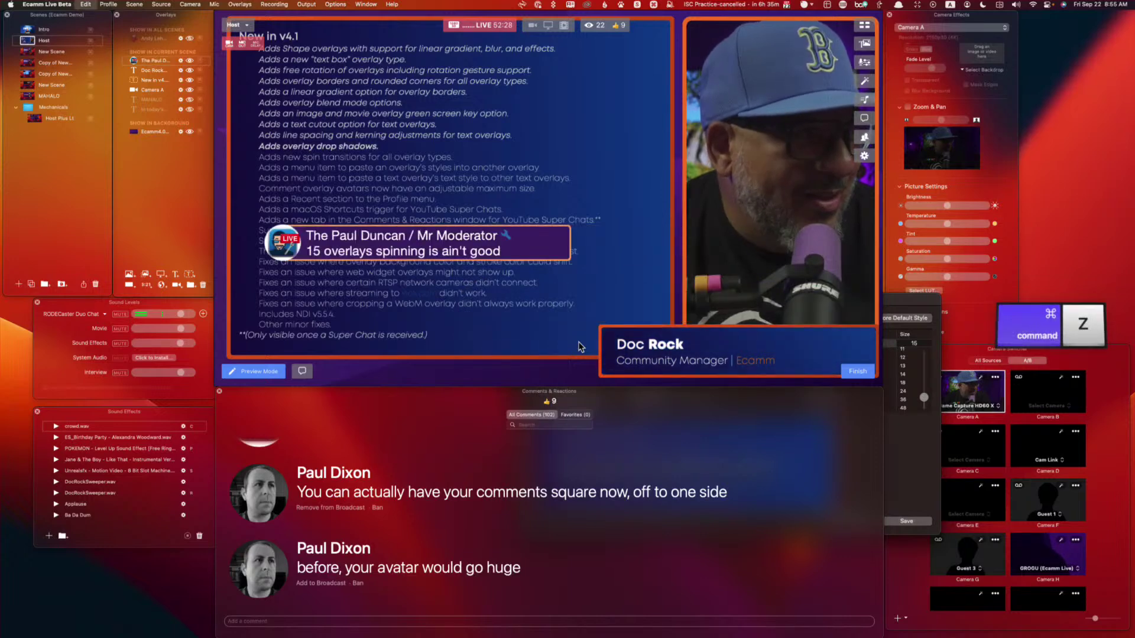
{"action": "key", "text": "super+z"}
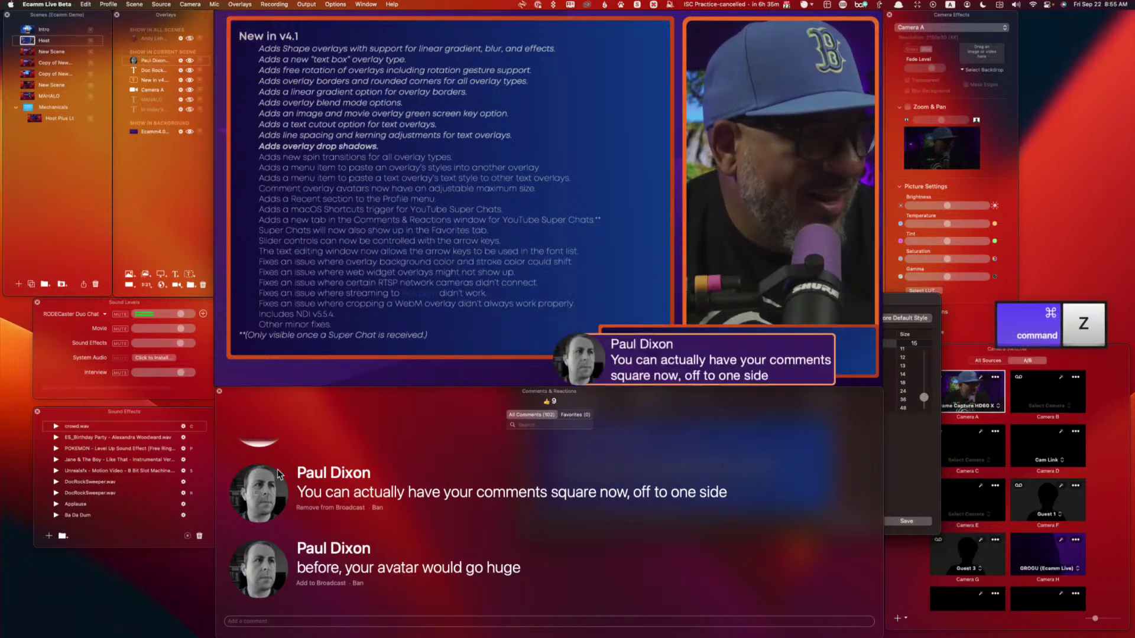
{"action": "key", "text": "super+z"}
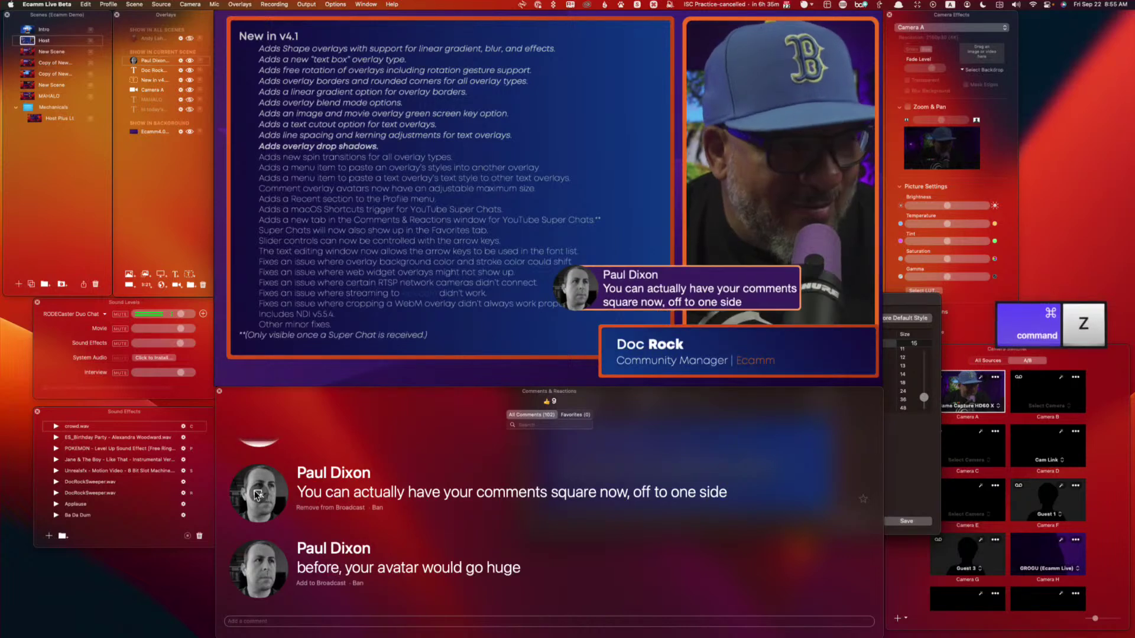
{"action": "key", "text": "super+z"}
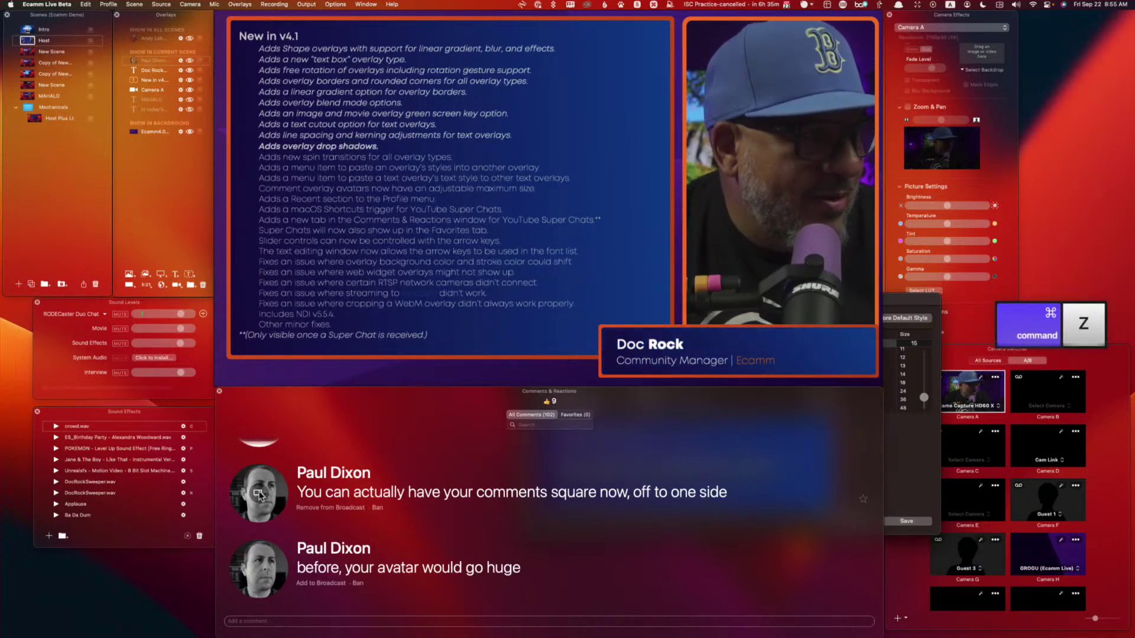
{"action": "key", "text": "super+z"}
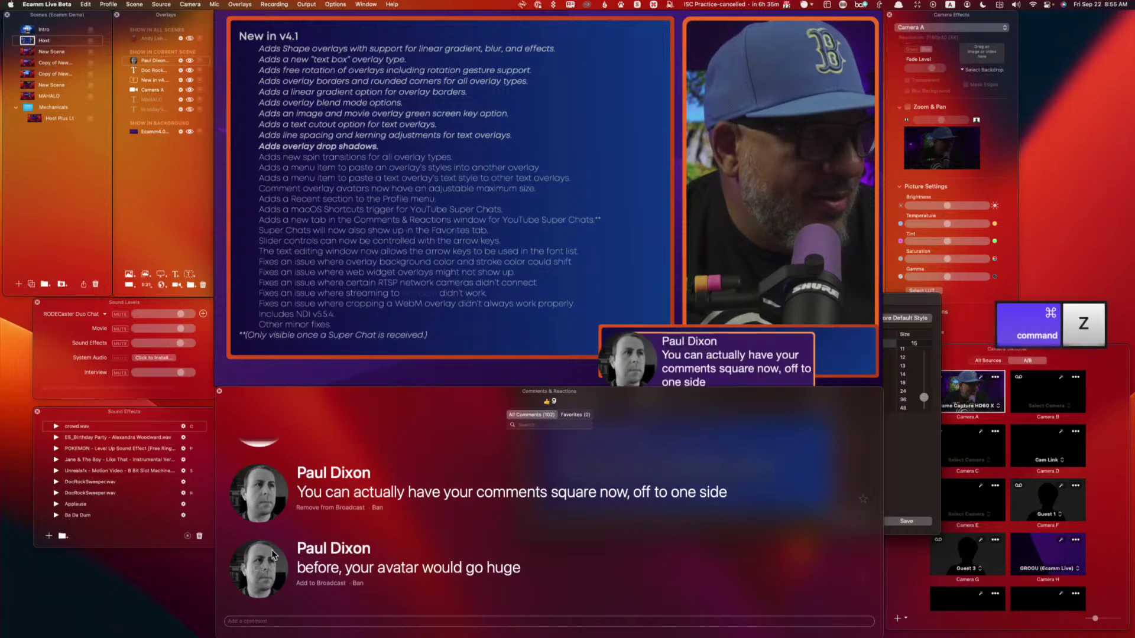
{"action": "left_click", "coordinate": [266, 559]}
{"action": "key", "text": "super+z"}
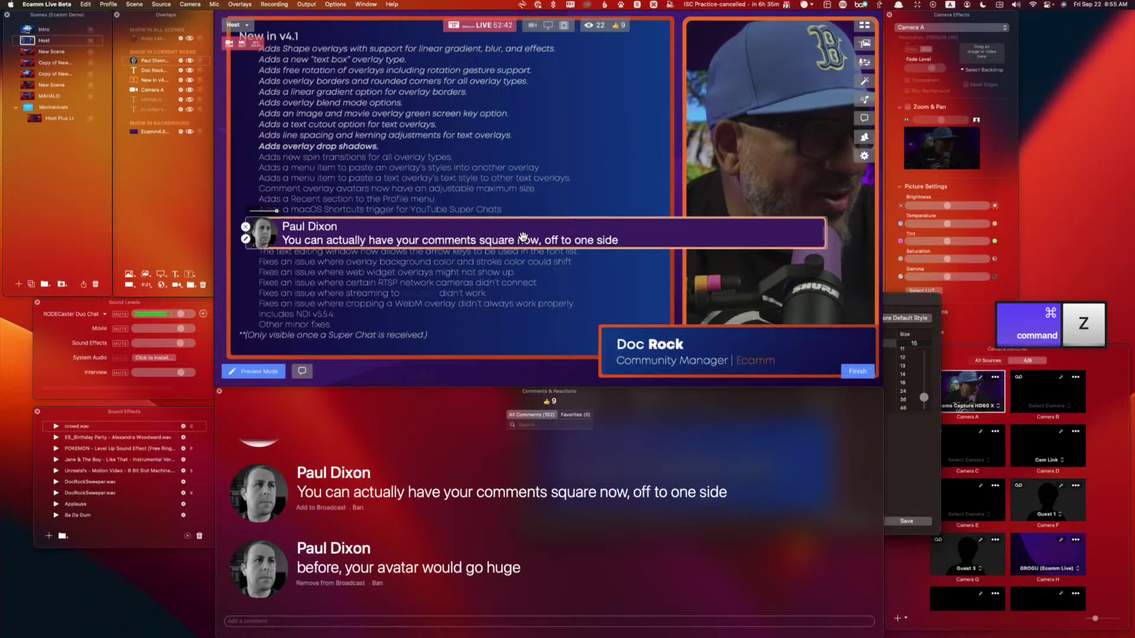
{"action": "left_click_drag", "start_coordinate": [556, 363], "coordinate": [536, 363]}
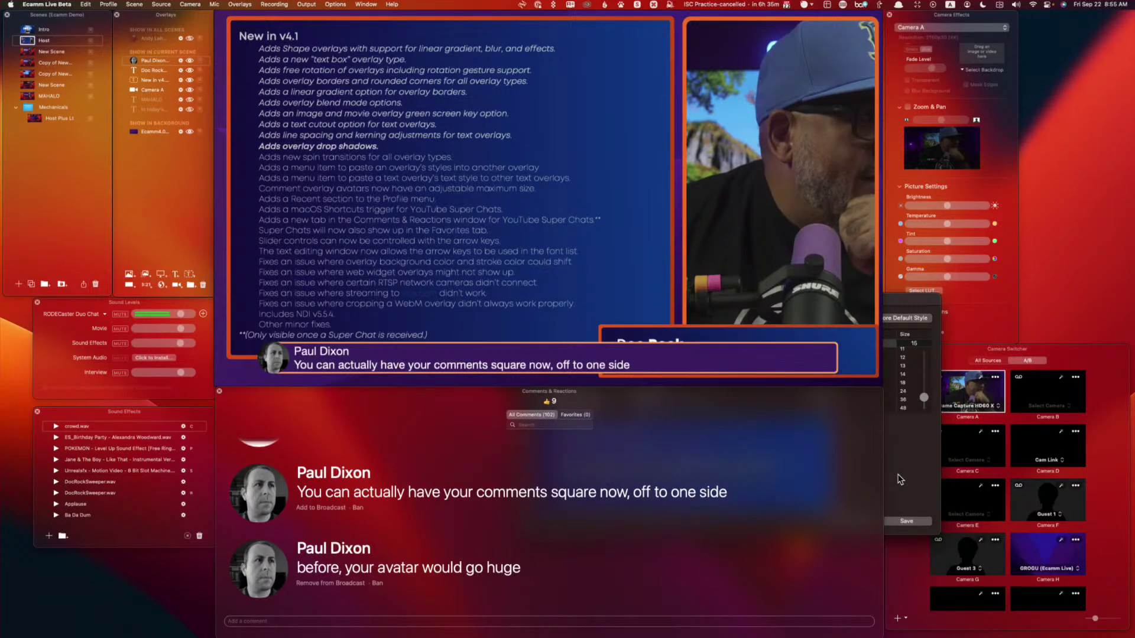
Step: Save the edited New in v4.1 text, reopen it, and set the comment avatar size and Recent section lines to Book Italic
{"action": "left_click", "coordinate": [901, 520]}
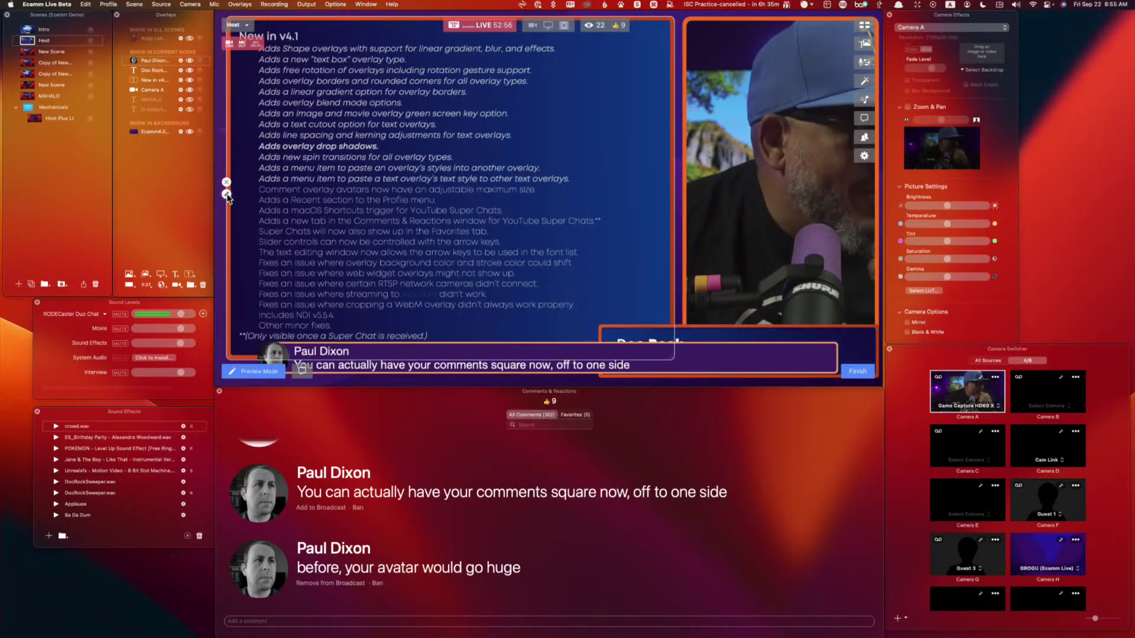
{"action": "left_click", "coordinate": [227, 195]}
{"action": "left_click", "coordinate": [139, 86]}
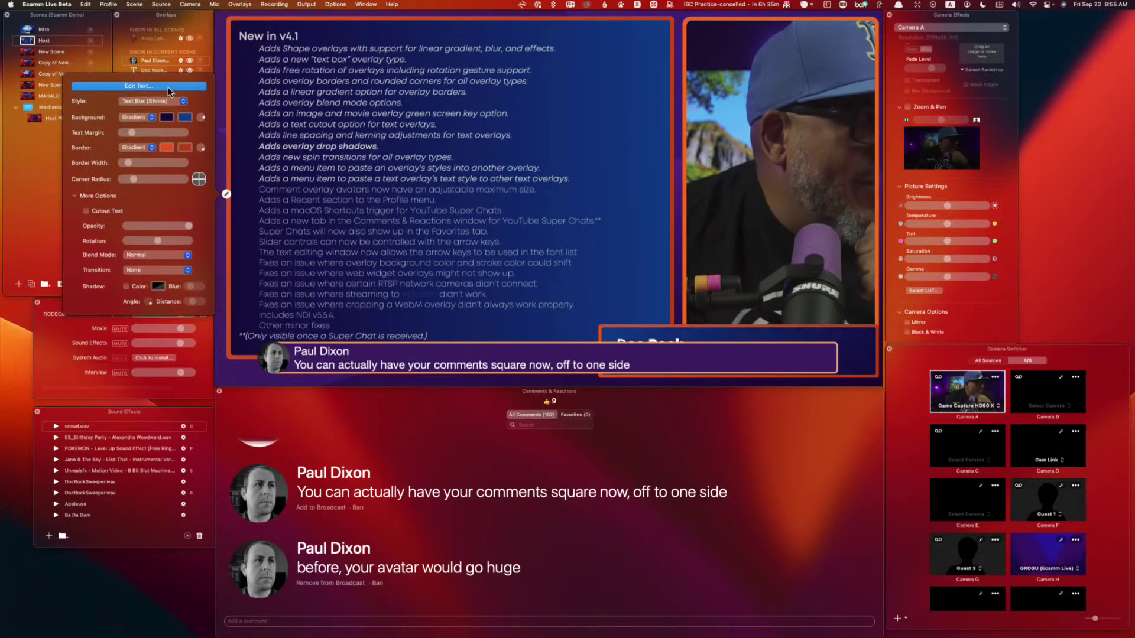
{"action": "scroll", "coordinate": [730, 478], "scroll_direction": "down", "scroll_amount": 2}
{"action": "scroll", "coordinate": [730, 477], "scroll_direction": "down", "scroll_amount": 3}
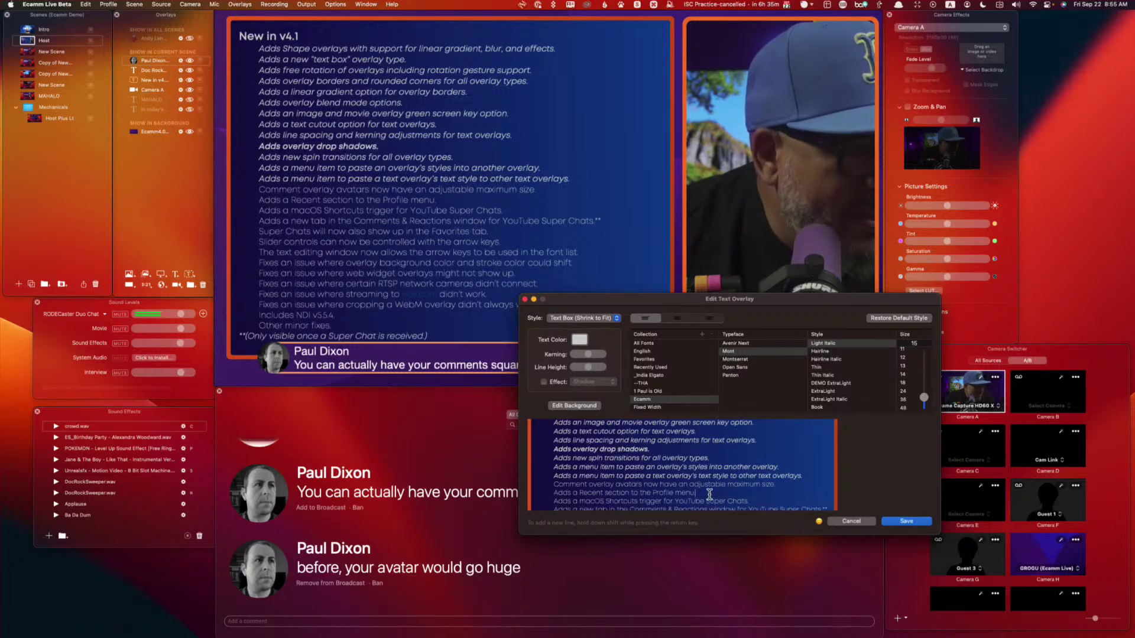
{"action": "left_click_drag", "start_coordinate": [709, 494], "coordinate": [534, 481]}
{"action": "left_click", "coordinate": [822, 368]}
{"action": "scroll", "coordinate": [848, 391], "scroll_direction": "down", "scroll_amount": 2}
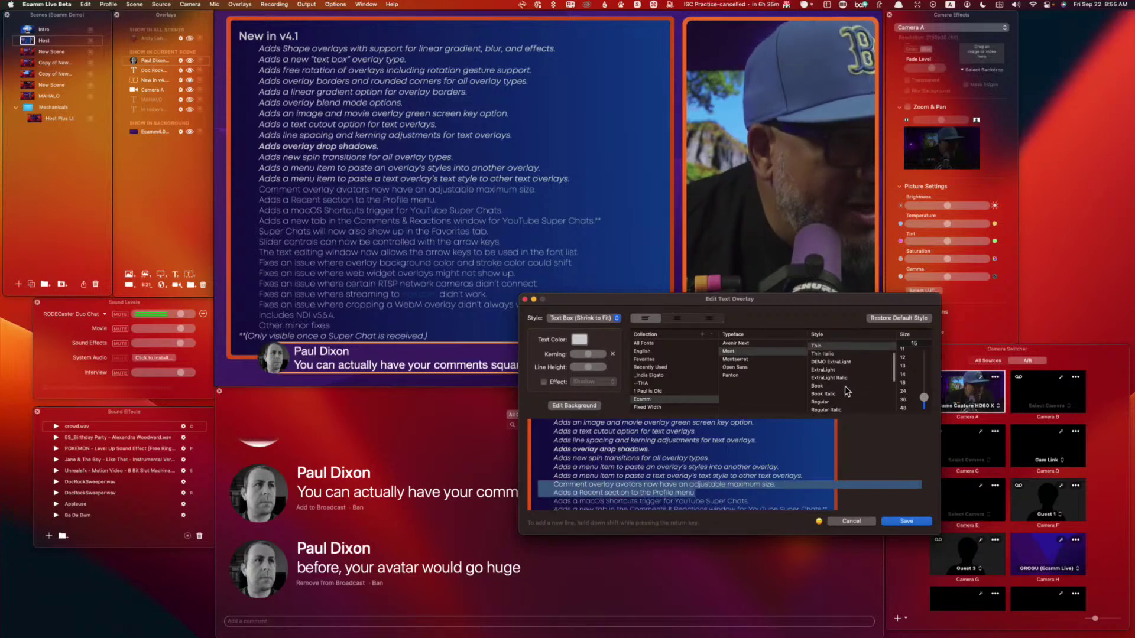
{"action": "left_click", "coordinate": [830, 393]}
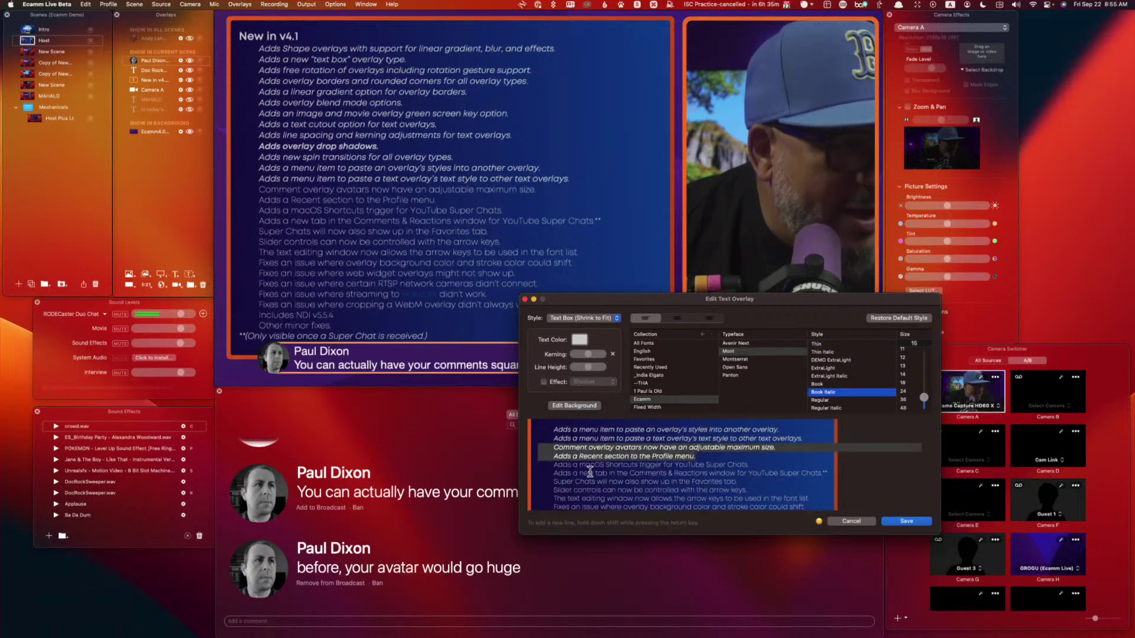
Step: Select the "Adds a macOS Shortcuts trigger for YouTube Super Chats" line in the New in v4.1 text
{"action": "left_click", "coordinate": [657, 465]}
{"action": "scroll", "coordinate": [753, 466], "scroll_direction": "up", "scroll_amount": 2}
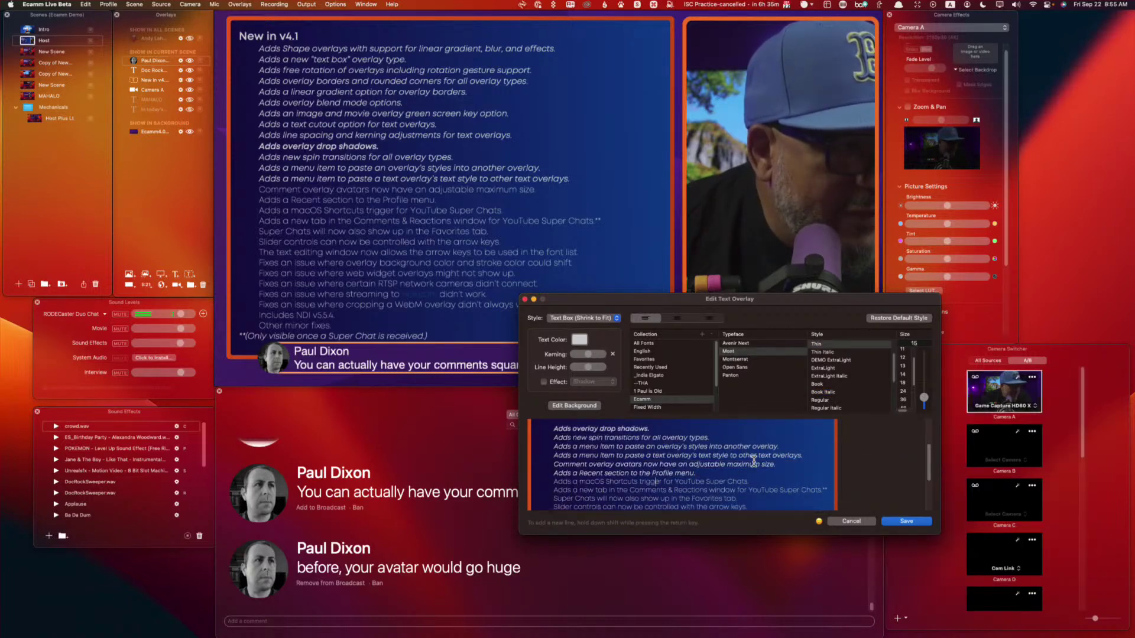
{"action": "left_click_drag", "start_coordinate": [765, 482], "coordinate": [551, 480]}
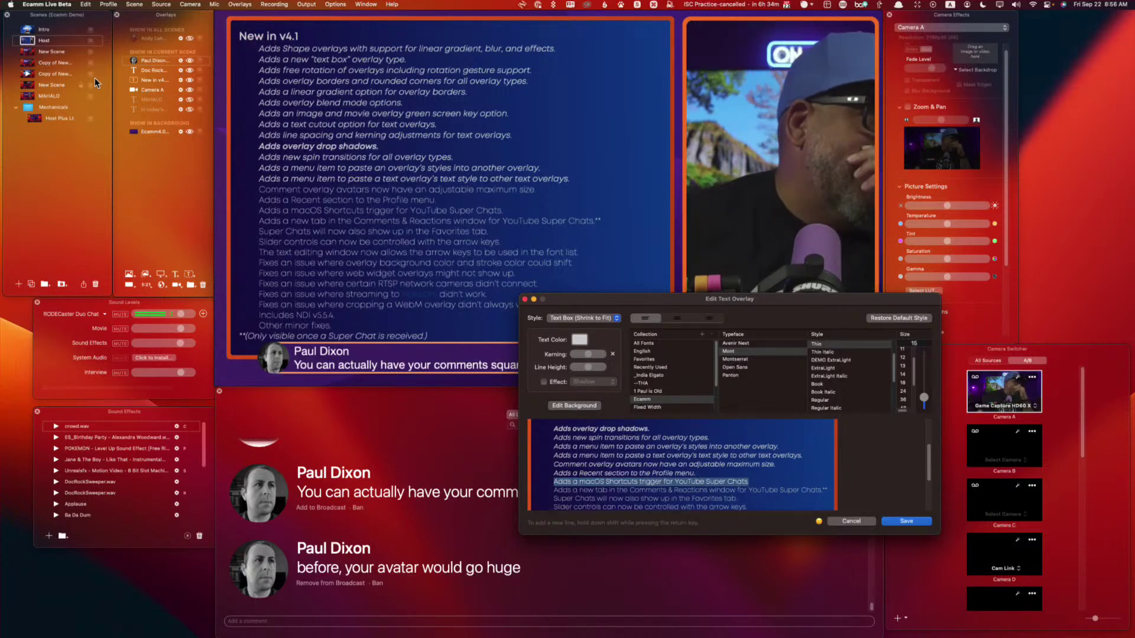
Step: Hide the screen share overlay in the New Scene above MAHALO and center its camera overlay in the Wide (16:9) shape
{"action": "left_click", "coordinate": [26, 89]}
{"action": "left_click", "coordinate": [26, 89]}
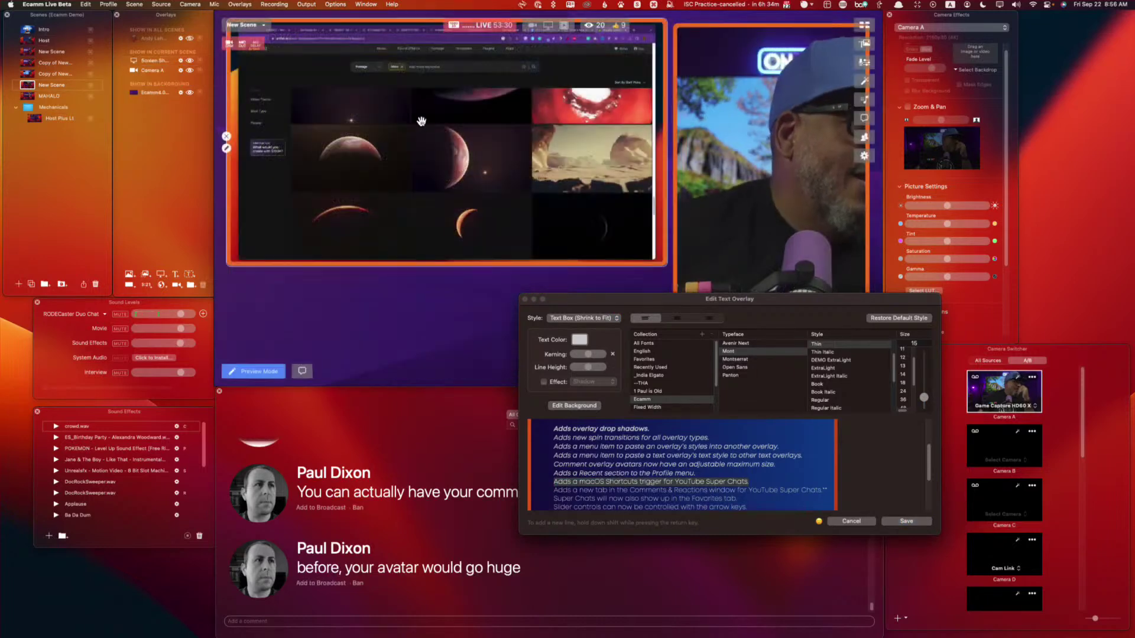
{"action": "left_click", "coordinate": [225, 138]}
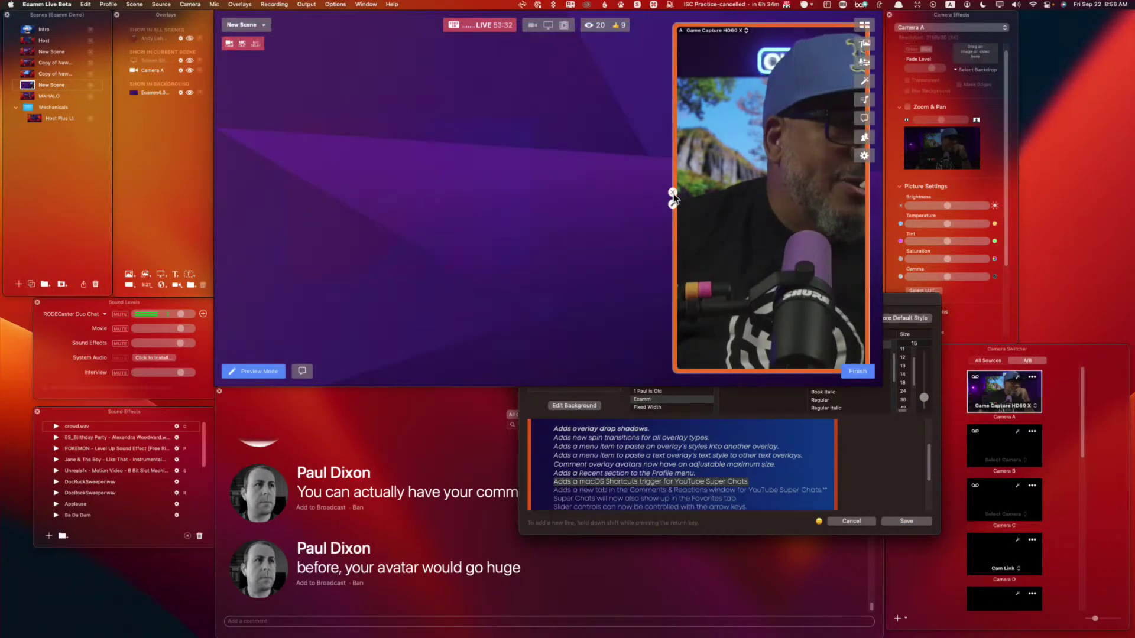
{"action": "left_click", "coordinate": [672, 204]}
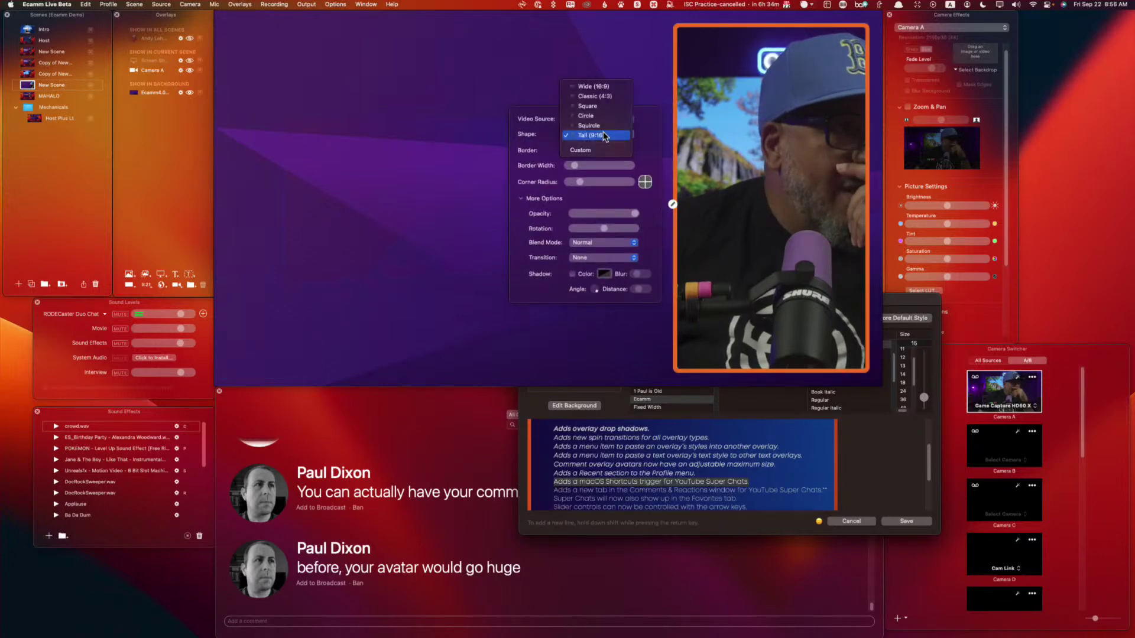
{"action": "left_click", "coordinate": [593, 87]}
{"action": "left_click_drag", "start_coordinate": [517, 241], "coordinate": [406, 230]}
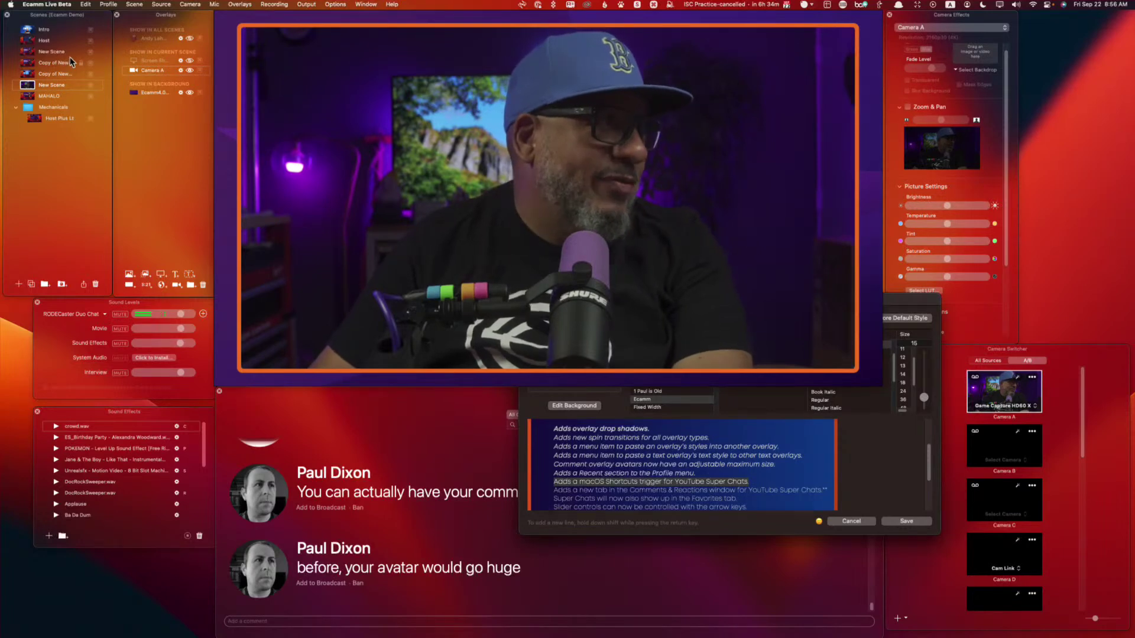
Step: Cycle the broadcast through the other scenes, playing the crowd.wav sound effect, and return to the Host scene
{"action": "left_click", "coordinate": [28, 52]}
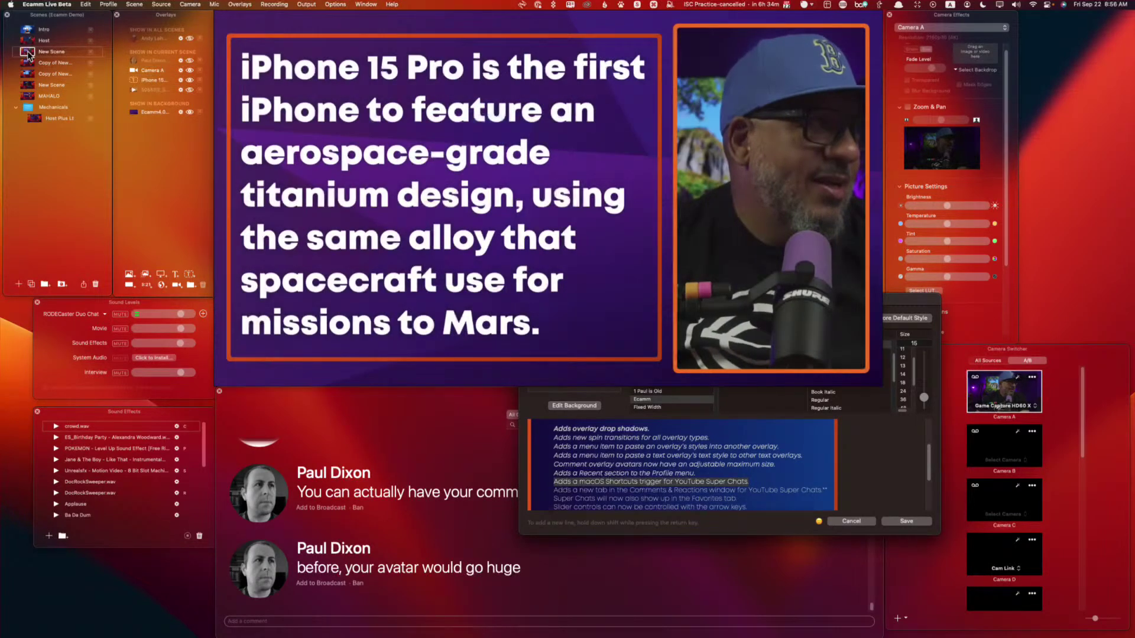
{"action": "key", "text": "c"}
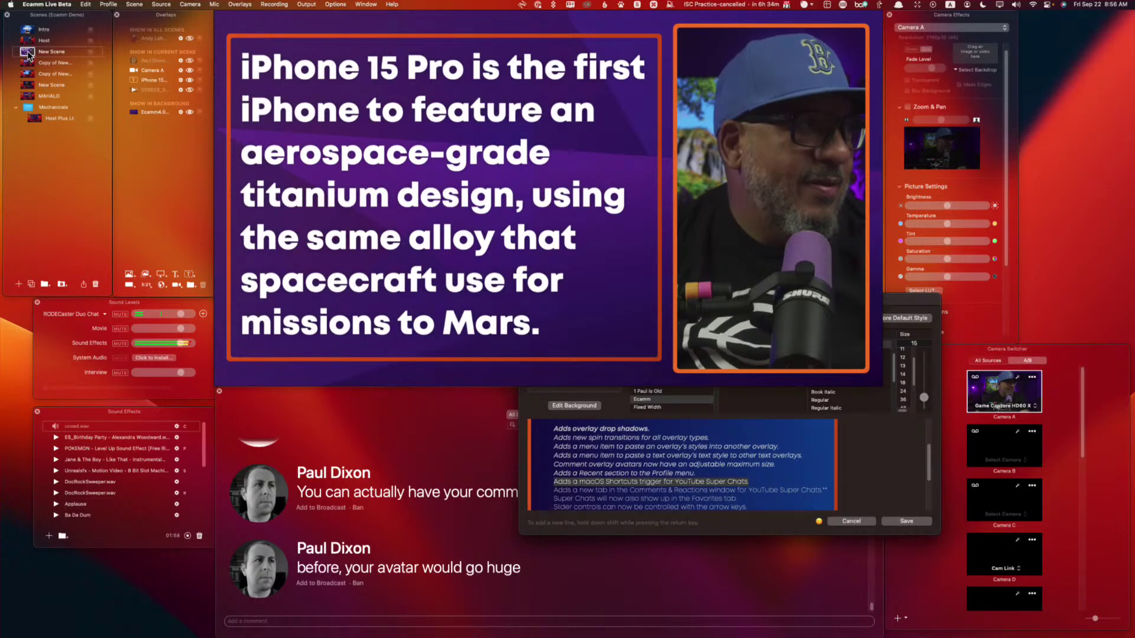
{"action": "left_click", "coordinate": [26, 63]}
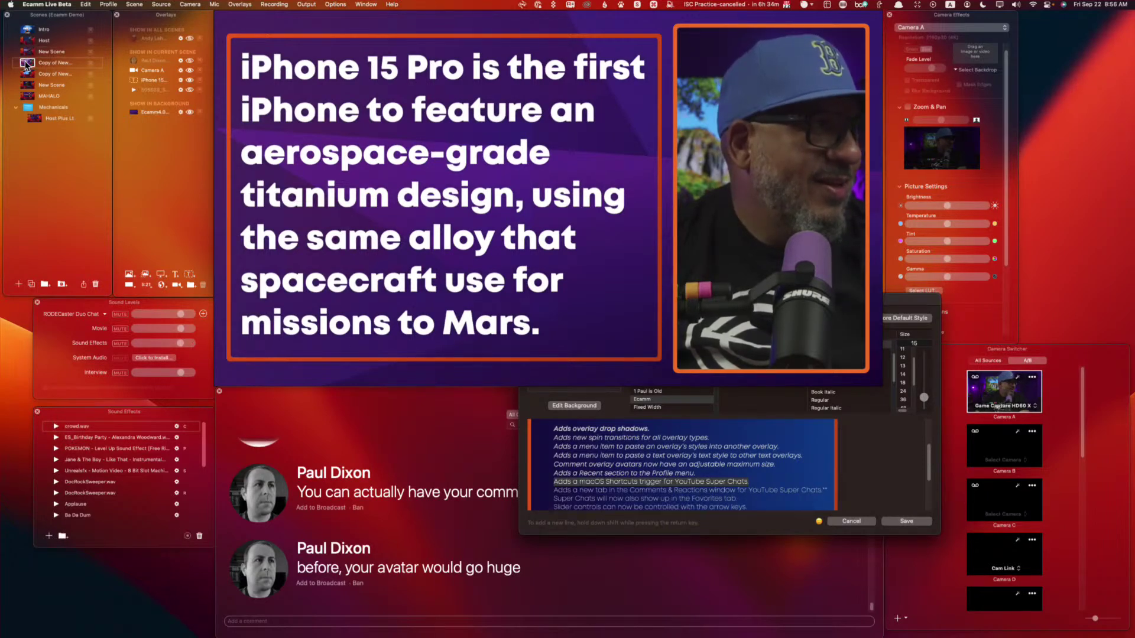
{"action": "left_click", "coordinate": [188, 90]}
{"action": "left_click", "coordinate": [188, 90]}
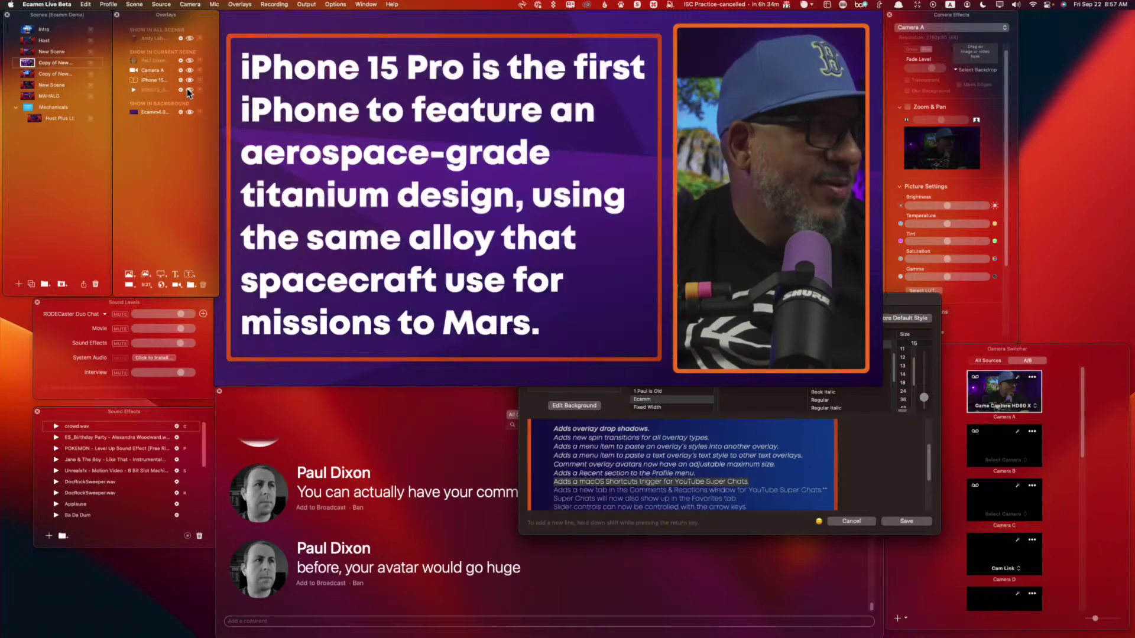
{"action": "left_click", "coordinate": [30, 74]}
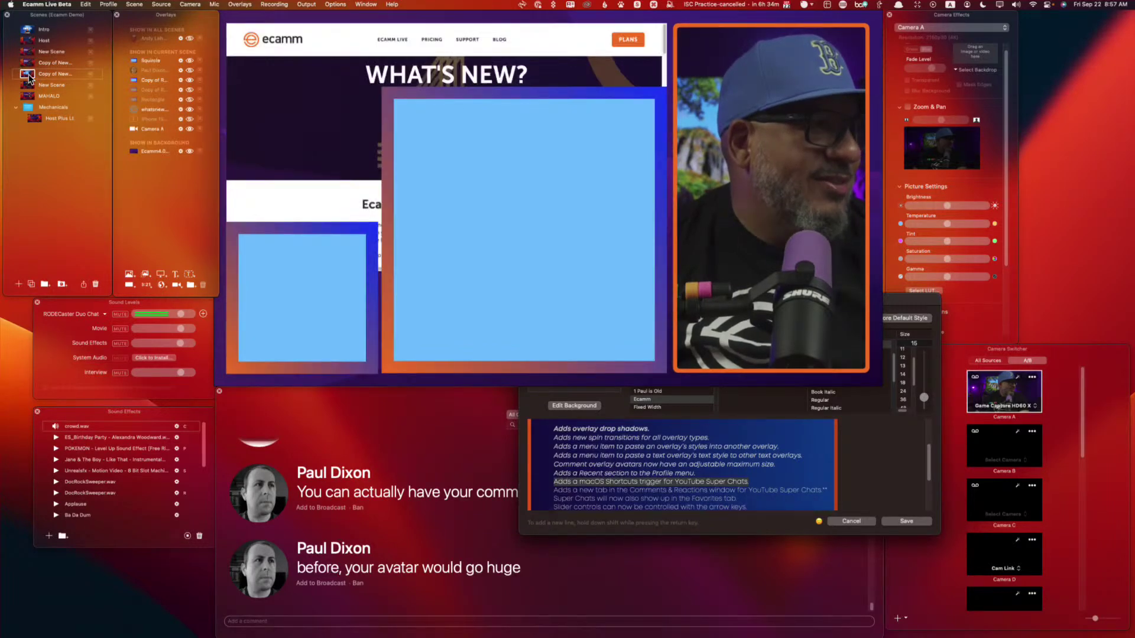
{"action": "left_click", "coordinate": [27, 86]}
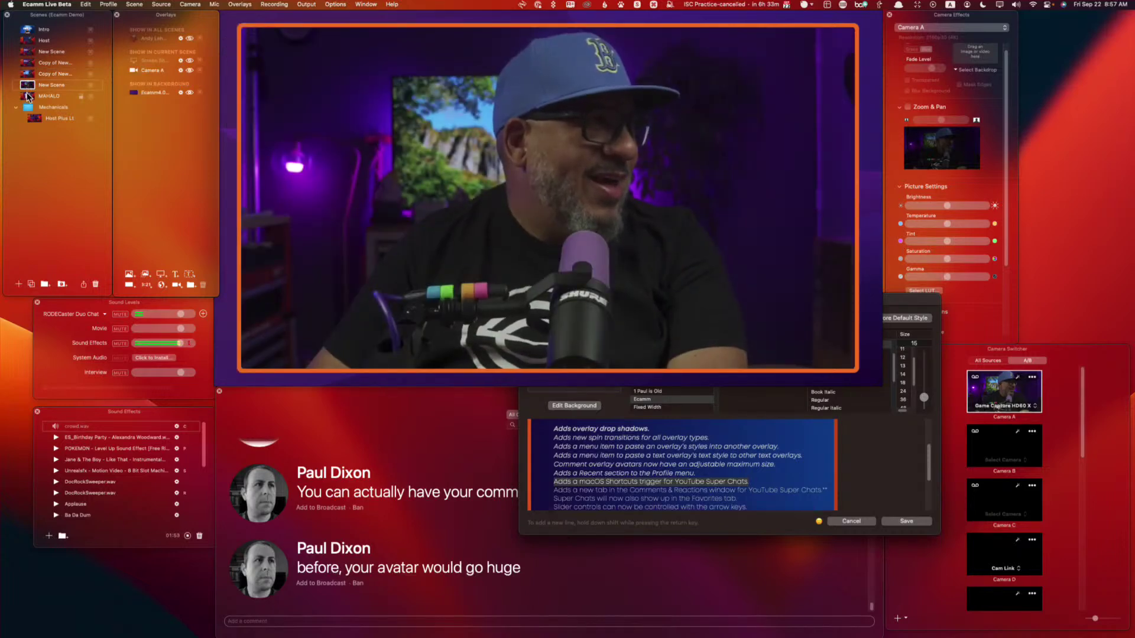
{"action": "left_click", "coordinate": [26, 52]}
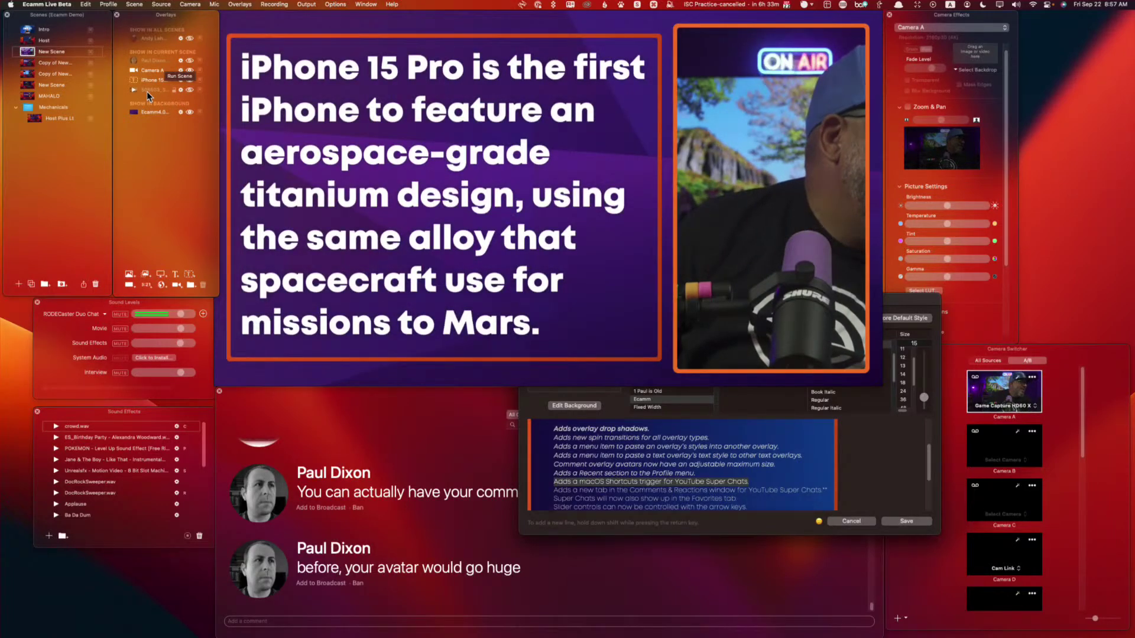
{"action": "left_click", "coordinate": [44, 40]}
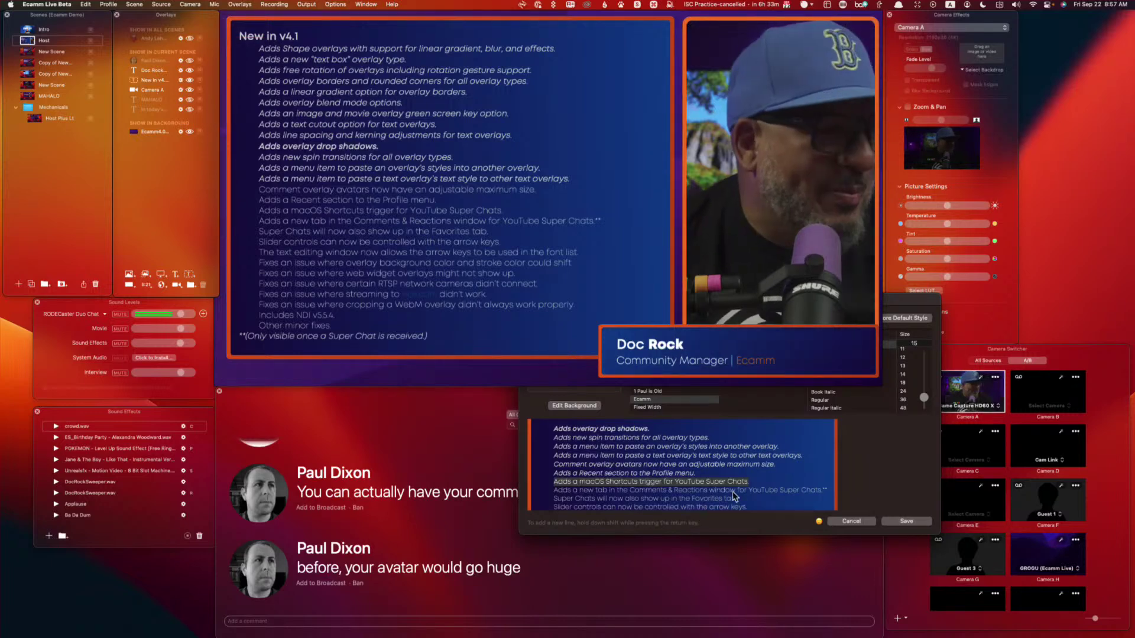
Step: Add the 410125 Green Screen Crowd Audience video from the downloads to the Host scene and enlarge it to the canvas width
{"action": "mouse_move", "coordinate": [567, 637]}
{"action": "left_click", "coordinate": [1009, 620]}
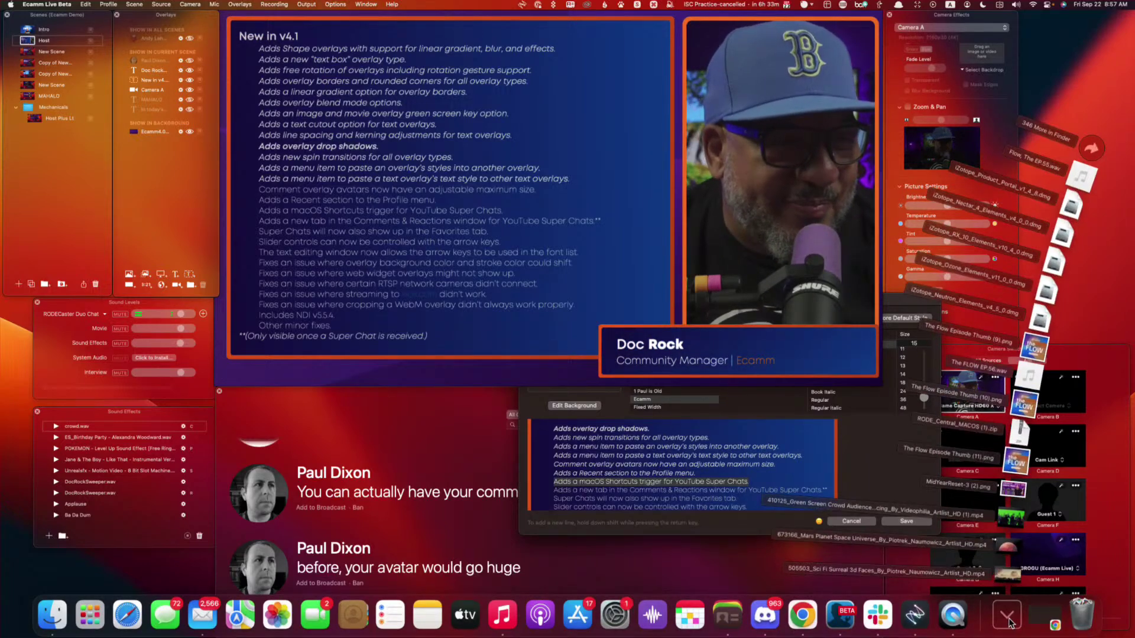
{"action": "left_click_drag", "start_coordinate": [1008, 517], "coordinate": [175, 72]}
{"action": "left_click", "coordinate": [544, 229]}
{"action": "left_click_drag", "start_coordinate": [544, 229], "coordinate": [415, 301]}
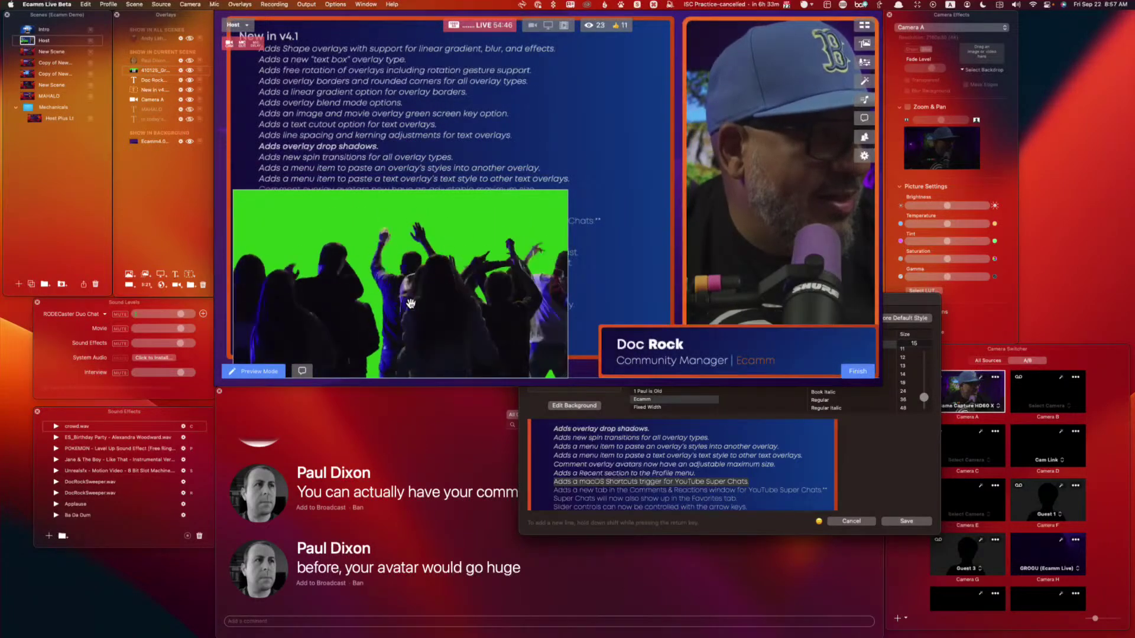
{"action": "left_click_drag", "start_coordinate": [572, 190], "coordinate": [880, 143]}
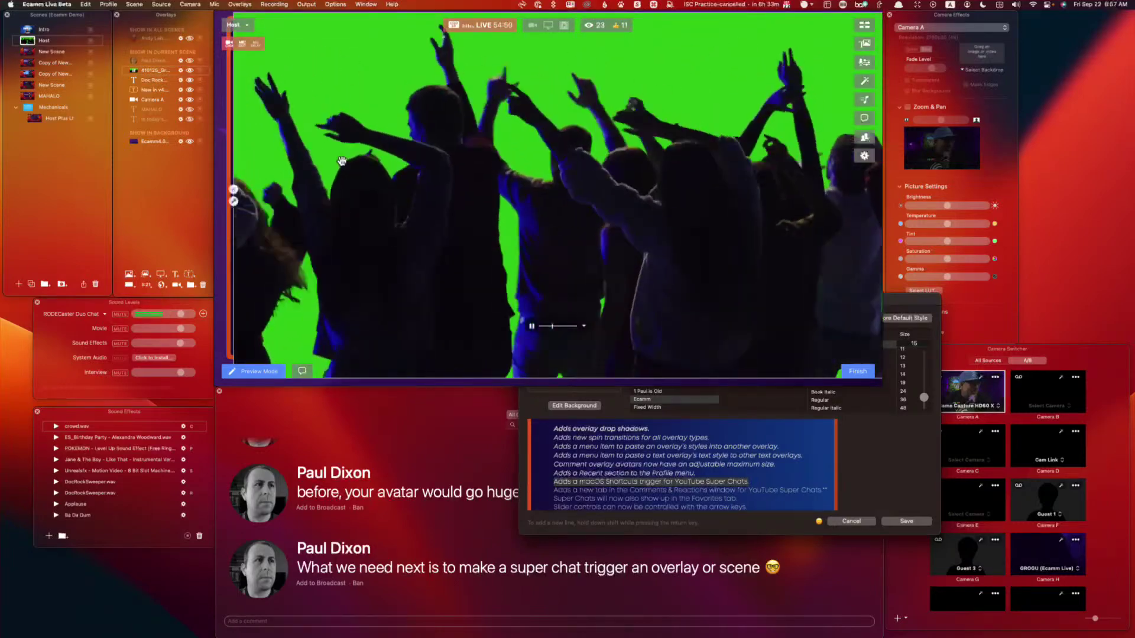
{"action": "mouse_move", "coordinate": [234, 377]}
{"action": "left_mouse_down"}
{"action": "mouse_move", "coordinate": [231, 330]}
{"action": "mouse_move", "coordinate": [215, 367]}
{"action": "left_mouse_up"}
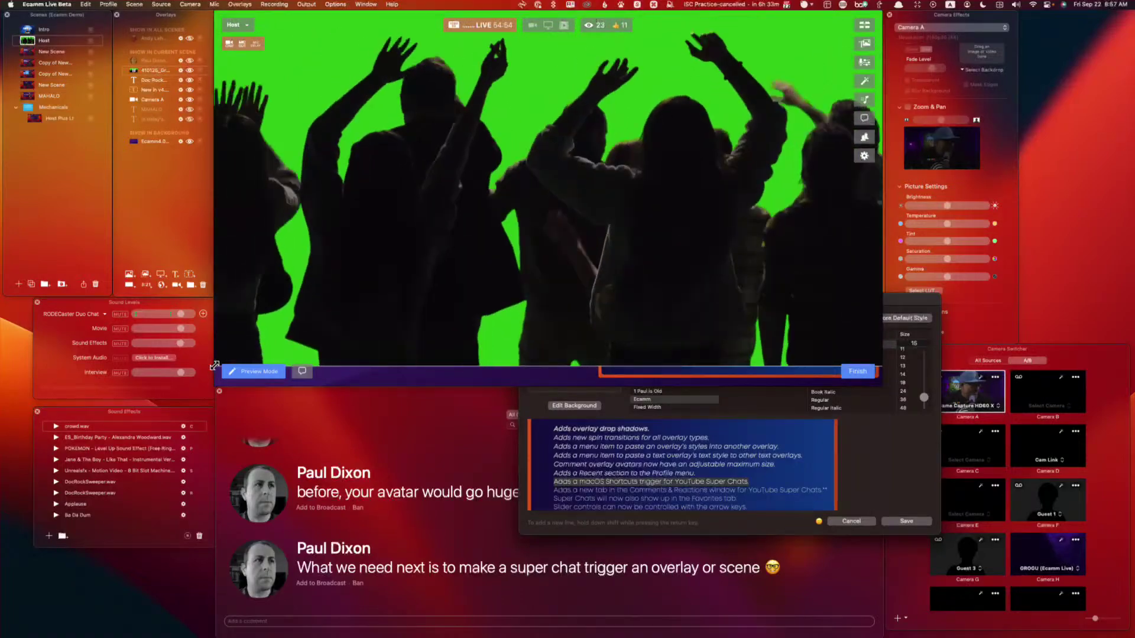
Step: Key out the green background of the 410125 crowd video overlay and lower the crowd to the bottom of the canvas
{"action": "left_click", "coordinate": [219, 195]}
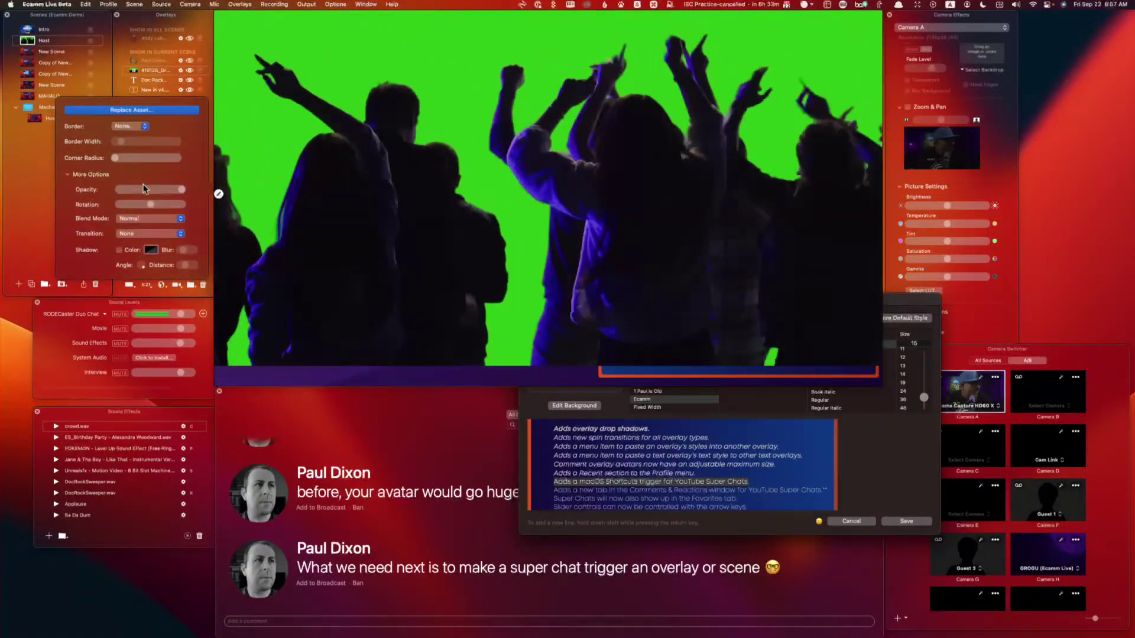
{"action": "left_click", "coordinate": [426, 228]}
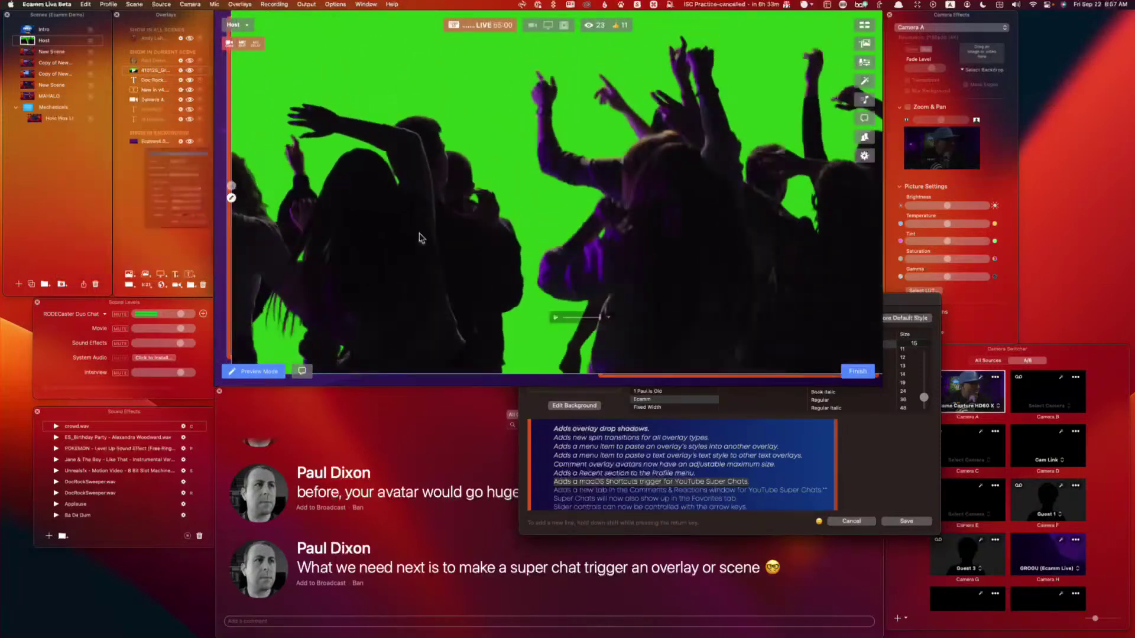
{"action": "left_click", "coordinate": [232, 198]}
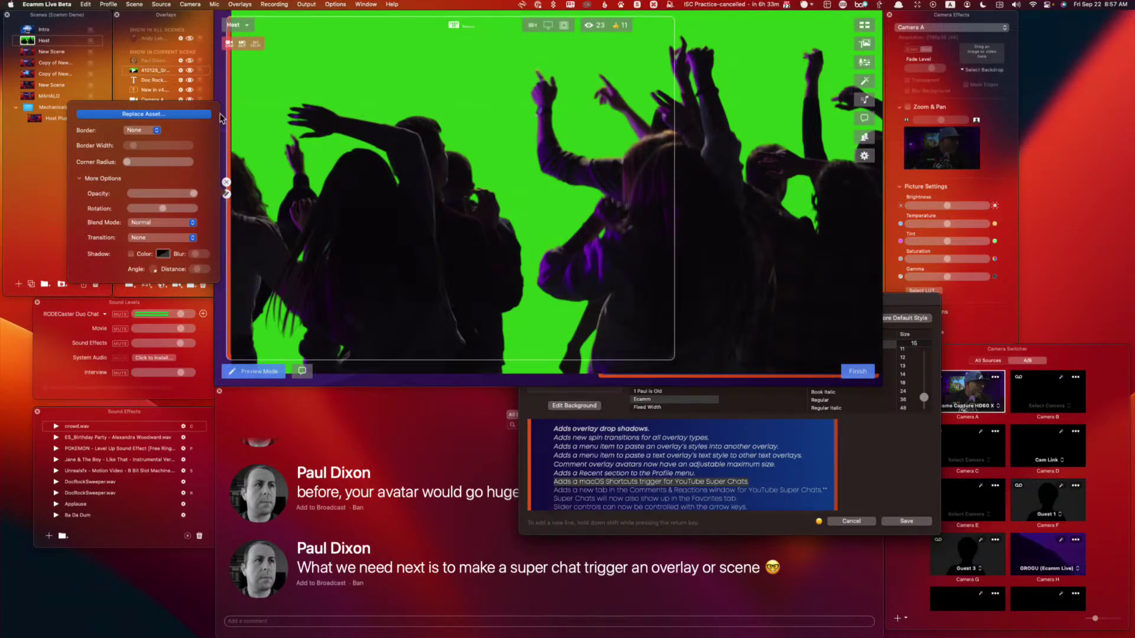
{"action": "left_click", "coordinate": [179, 71]}
{"action": "left_click", "coordinate": [180, 70]}
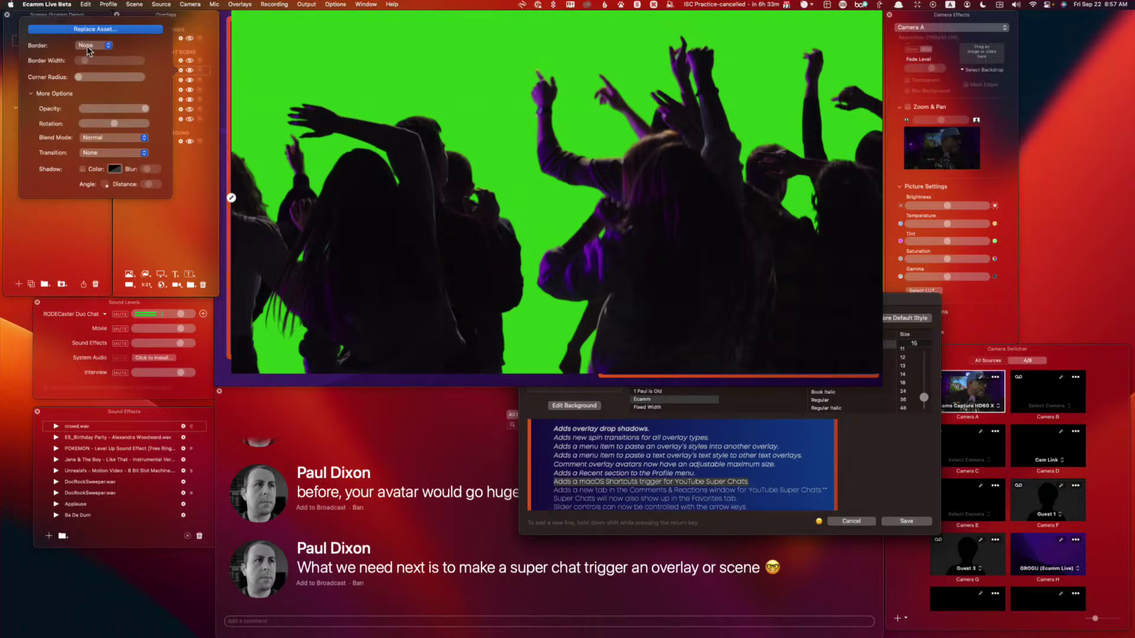
{"action": "left_click", "coordinate": [113, 140]}
{"action": "left_click", "coordinate": [116, 155]}
{"action": "left_click_drag", "start_coordinate": [503, 200], "coordinate": [475, 353]}
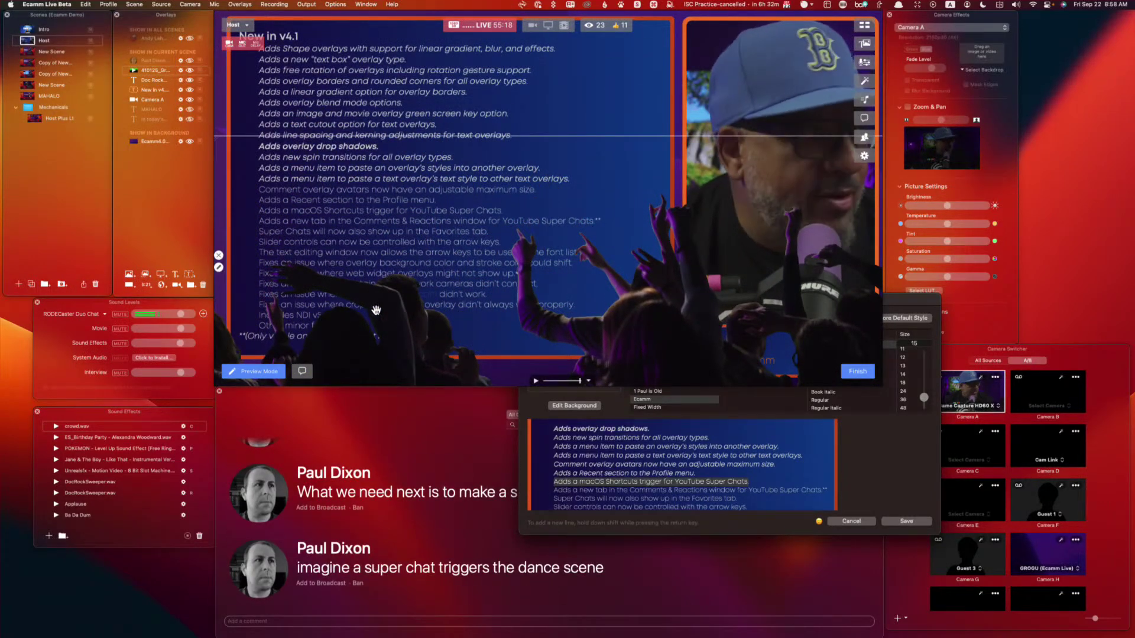
Step: Open the crowd video overlay's hot key entry, cancel it, and move the overlay into the Show in All Scenes group
{"action": "left_click", "coordinate": [204, 72]}
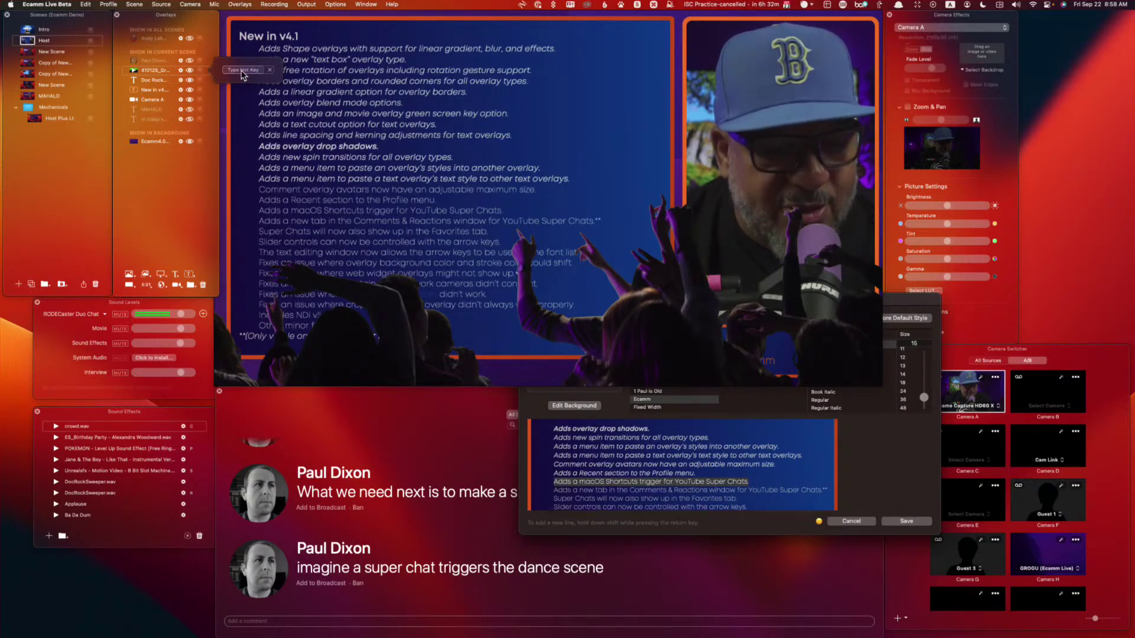
{"action": "key", "text": "Escape"}
{"action": "left_click_drag", "start_coordinate": [150, 70], "coordinate": [150, 48]}
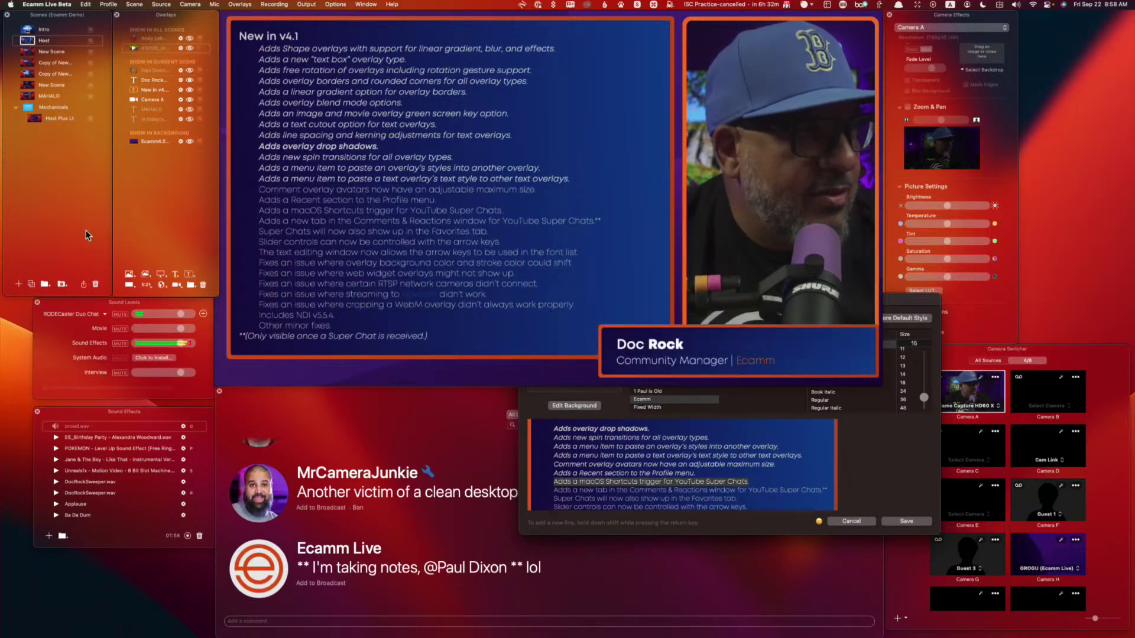
Step: Open the hot key entry for the crowd video overlay under Show in All Scenes and toggle the overlay's visibility, leaving it hidden
{"action": "left_click", "coordinate": [202, 47]}
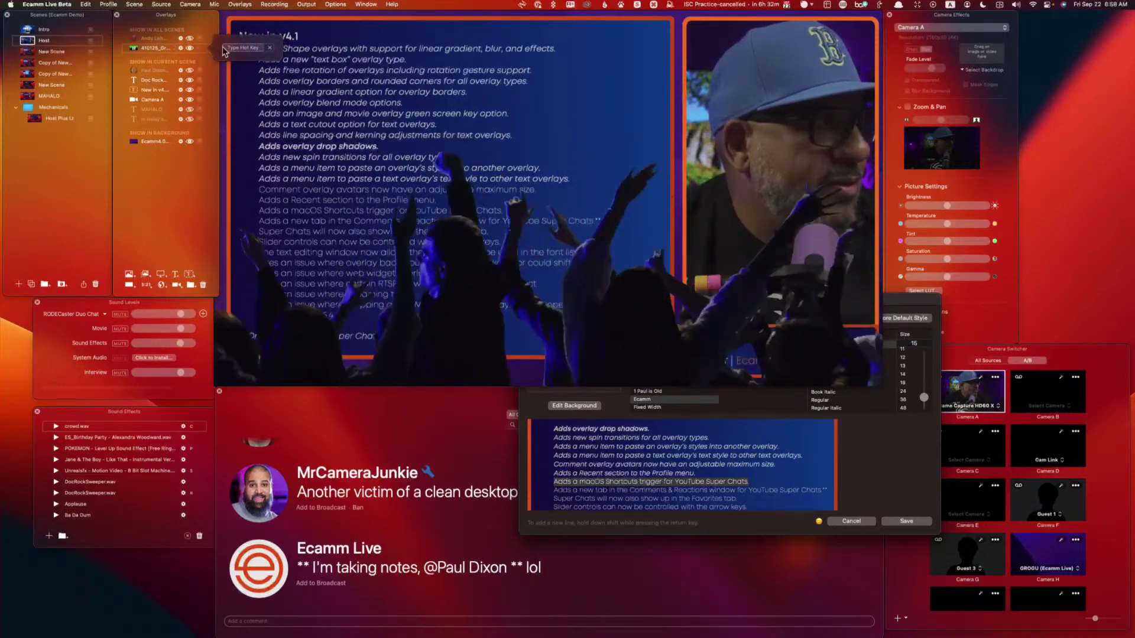
{"action": "left_click", "coordinate": [200, 49]}
{"action": "left_click", "coordinate": [190, 48]}
{"action": "left_click", "coordinate": [190, 47]}
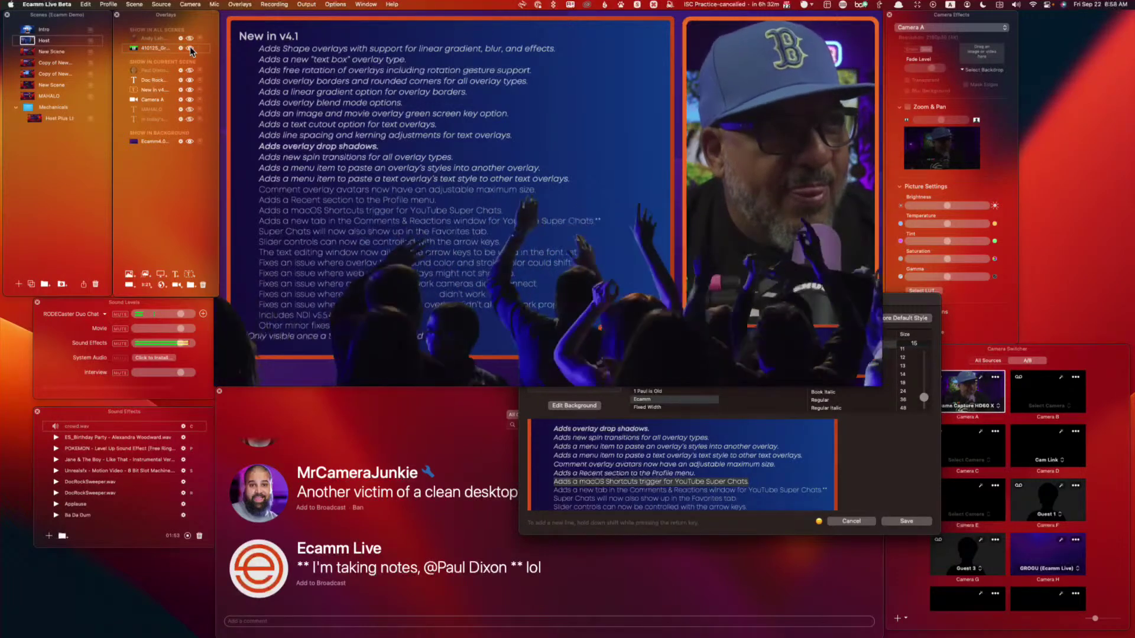
{"action": "left_click", "coordinate": [190, 48]}
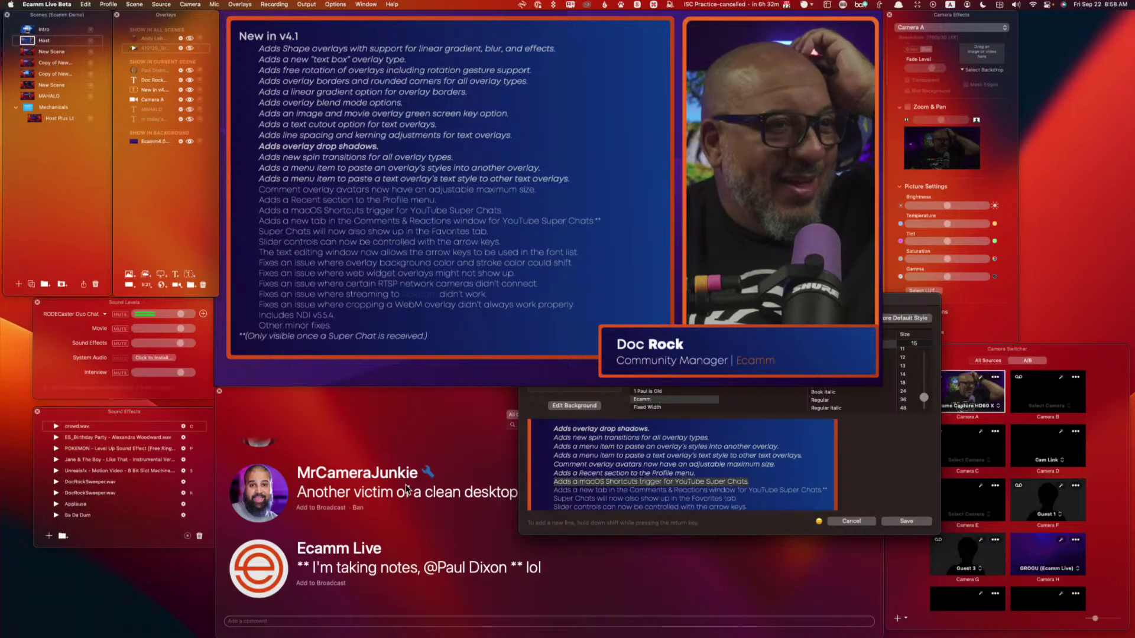
Step: Show the viewer comment "imagine a super chat triggers the dance scene" on the broadcast, then remove it
{"action": "left_click", "coordinate": [373, 508]}
{"action": "scroll", "coordinate": [414, 508], "scroll_direction": "up", "scroll_amount": 2}
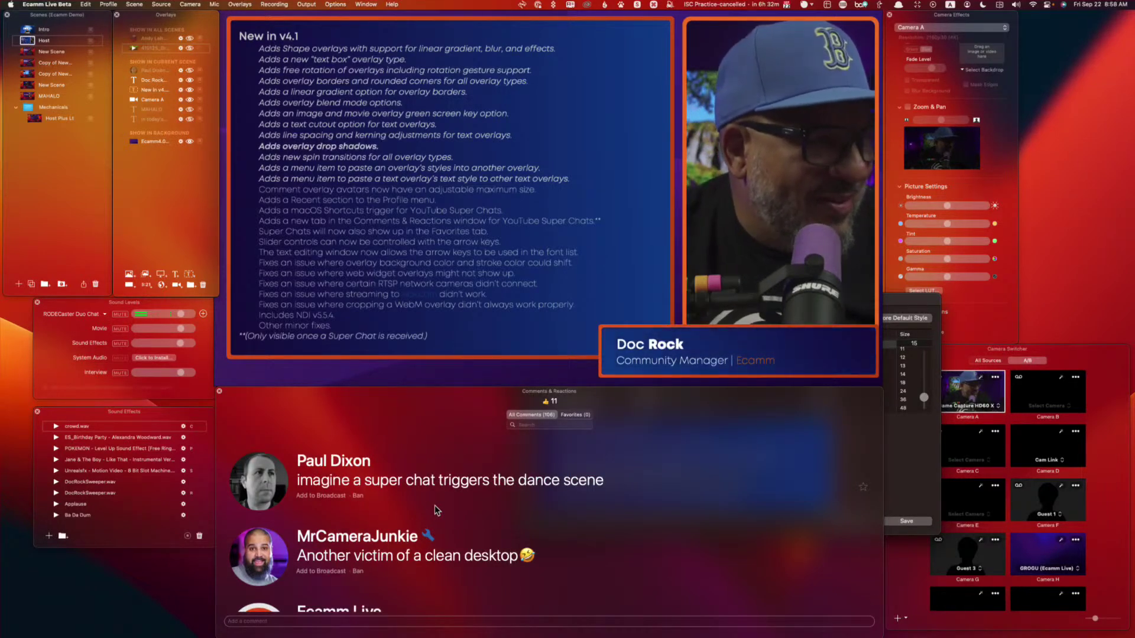
{"action": "left_click", "coordinate": [321, 495]}
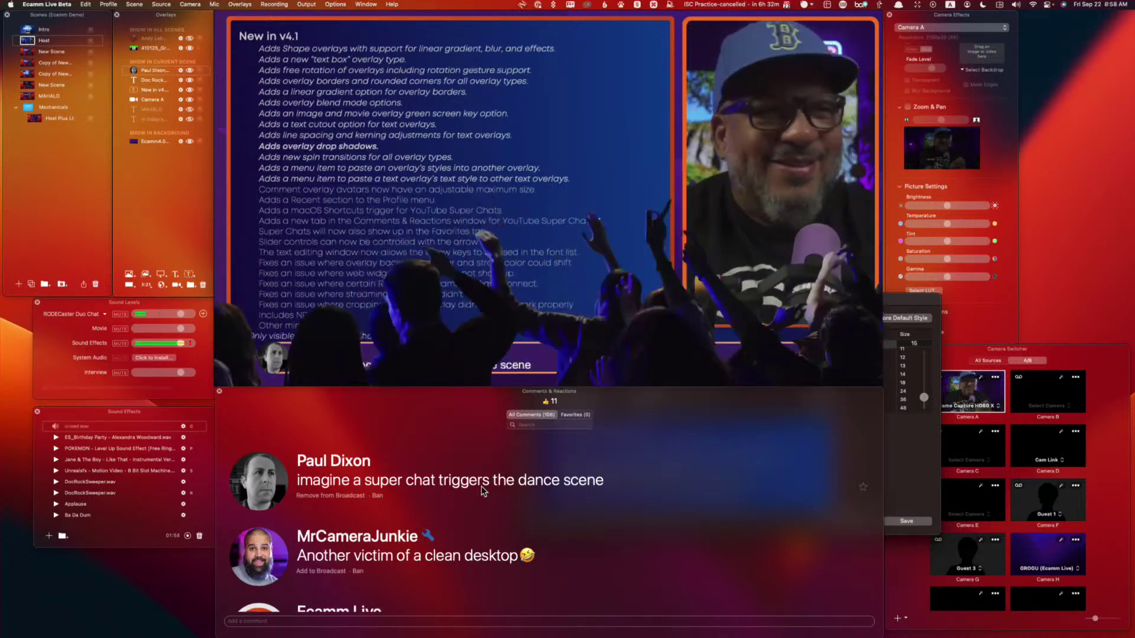
{"action": "left_click", "coordinate": [481, 486]}
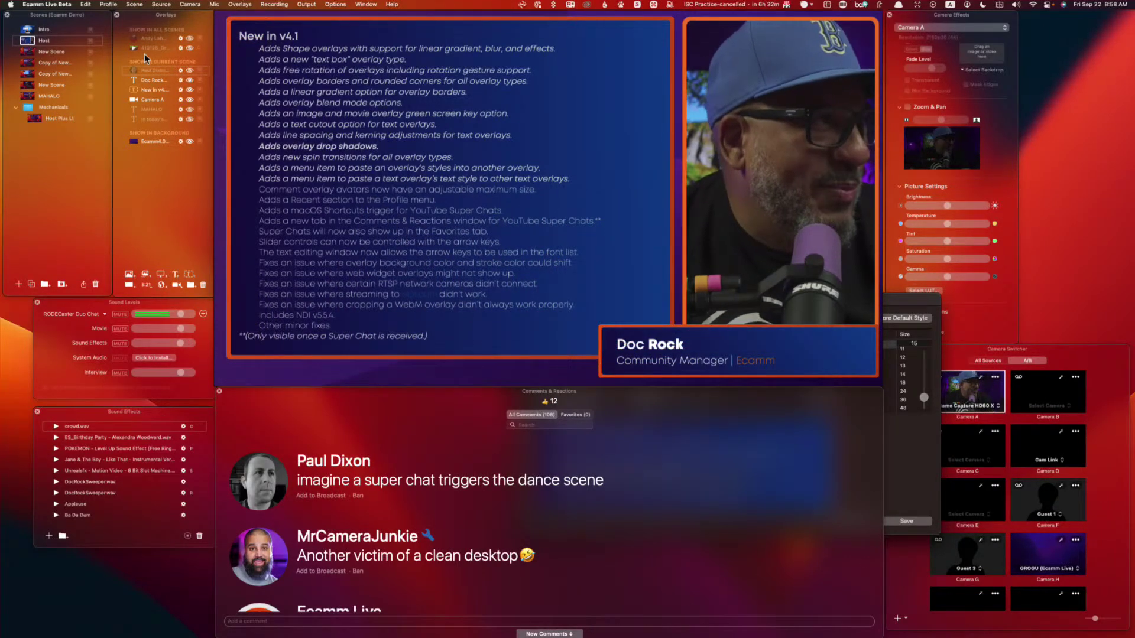
Step: Add the Ecamm Live comment "Obsessed with the dancing people and the beats" to the broadcast
{"action": "scroll", "coordinate": [651, 508], "scroll_direction": "down", "scroll_amount": 5}
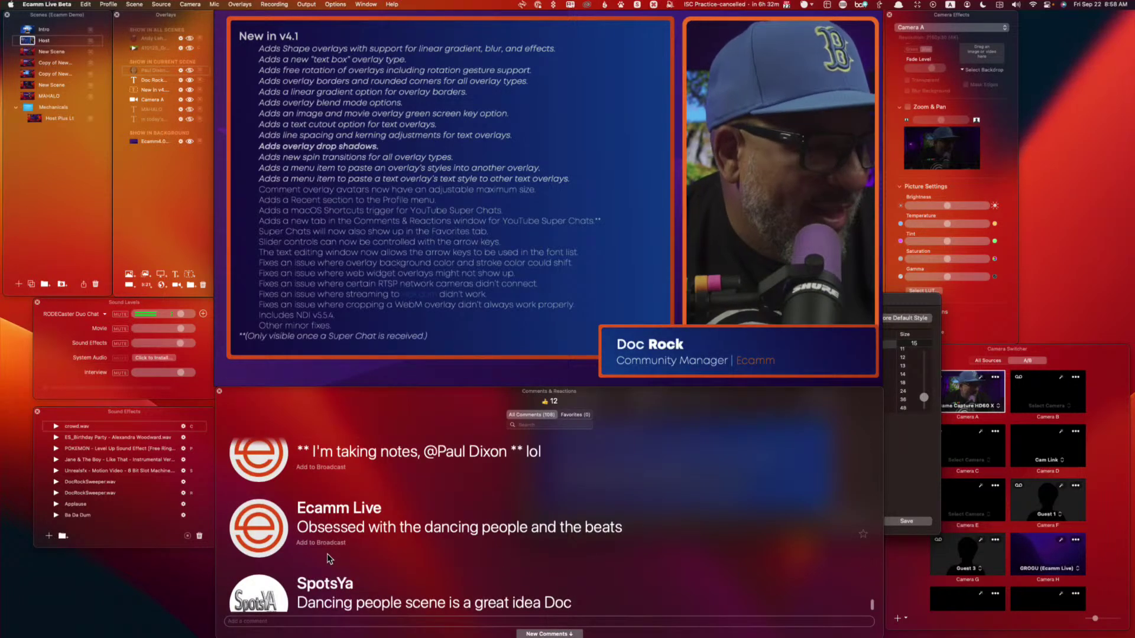
{"action": "scroll", "coordinate": [302, 546], "scroll_direction": "down", "scroll_amount": 1}
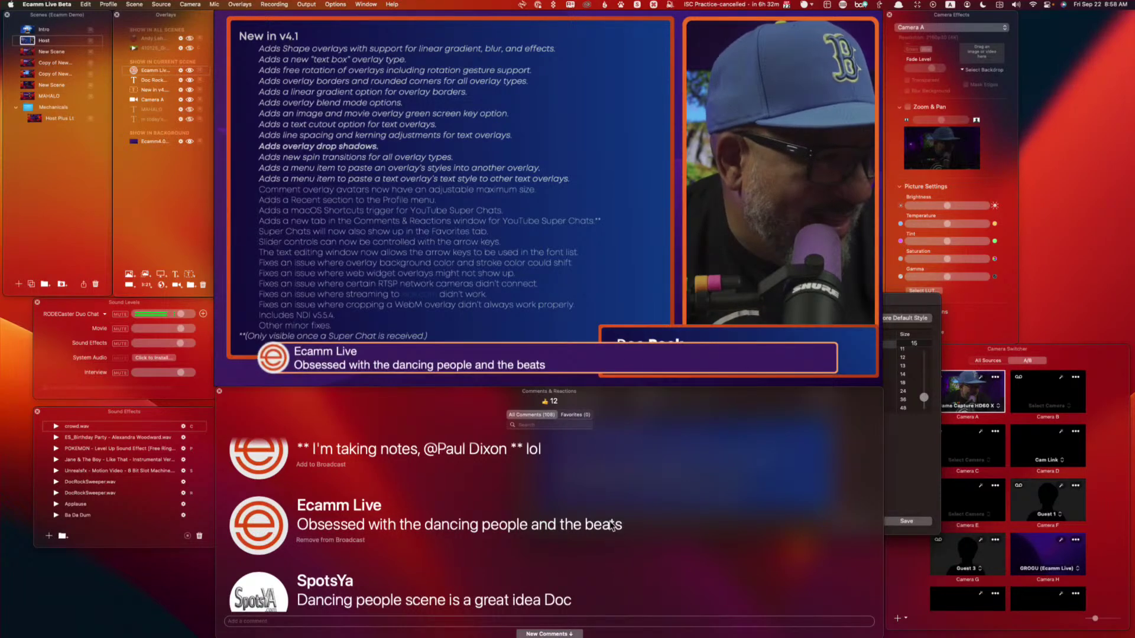
{"action": "scroll", "coordinate": [612, 527], "scroll_direction": "down", "scroll_amount": 2}
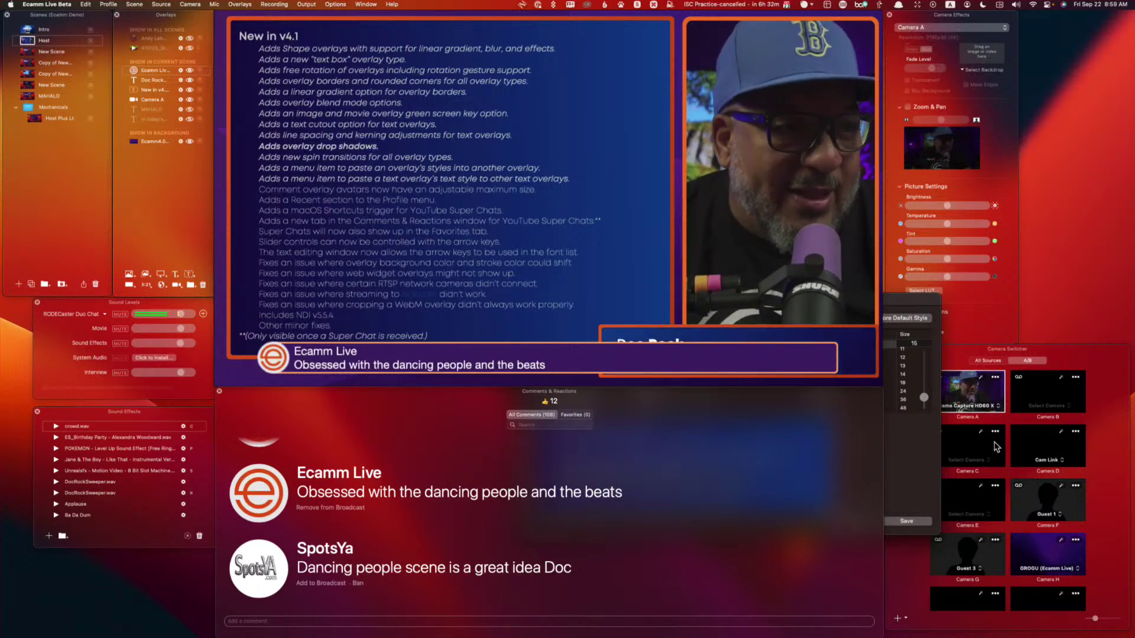
Step: Add the comment about using the ECAM web API in shortcuts to the broadcast and close Edit Text Overlay without saving
{"action": "left_click", "coordinate": [906, 458]}
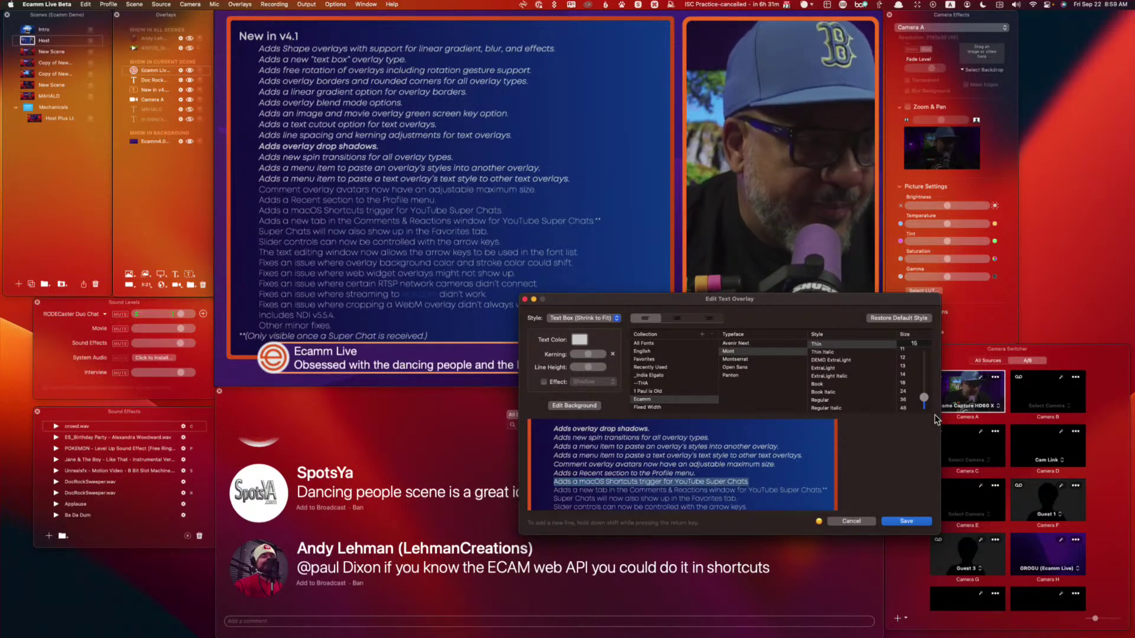
{"action": "left_click", "coordinate": [602, 571]}
{"action": "left_click", "coordinate": [278, 563]}
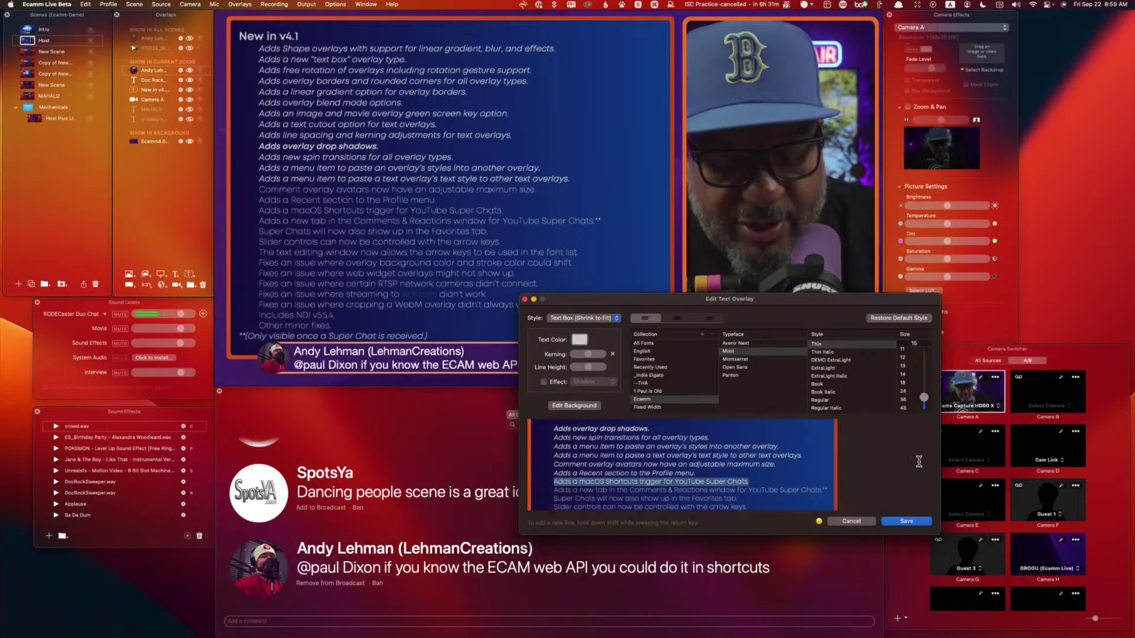
{"action": "left_click", "coordinate": [851, 522]}
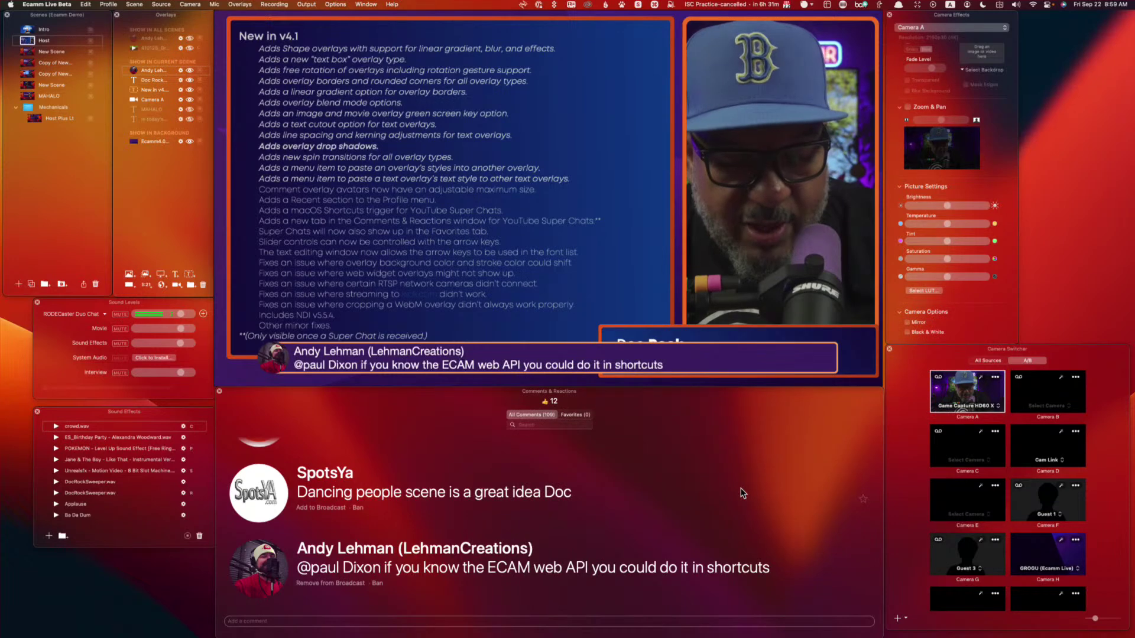
Step: Examine the macOS Shortcuts triggers in the preferences, including the shortcuts available for Super Chat Arrives, then close the preferences
{"action": "key", "text": "super+comma"}
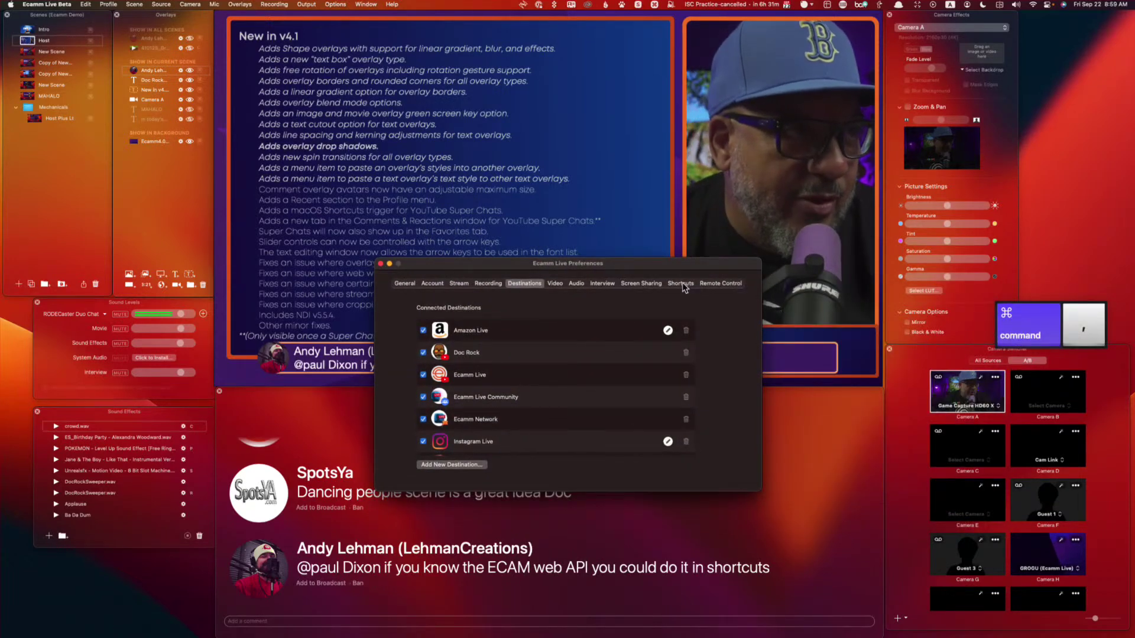
{"action": "left_click", "coordinate": [681, 284]}
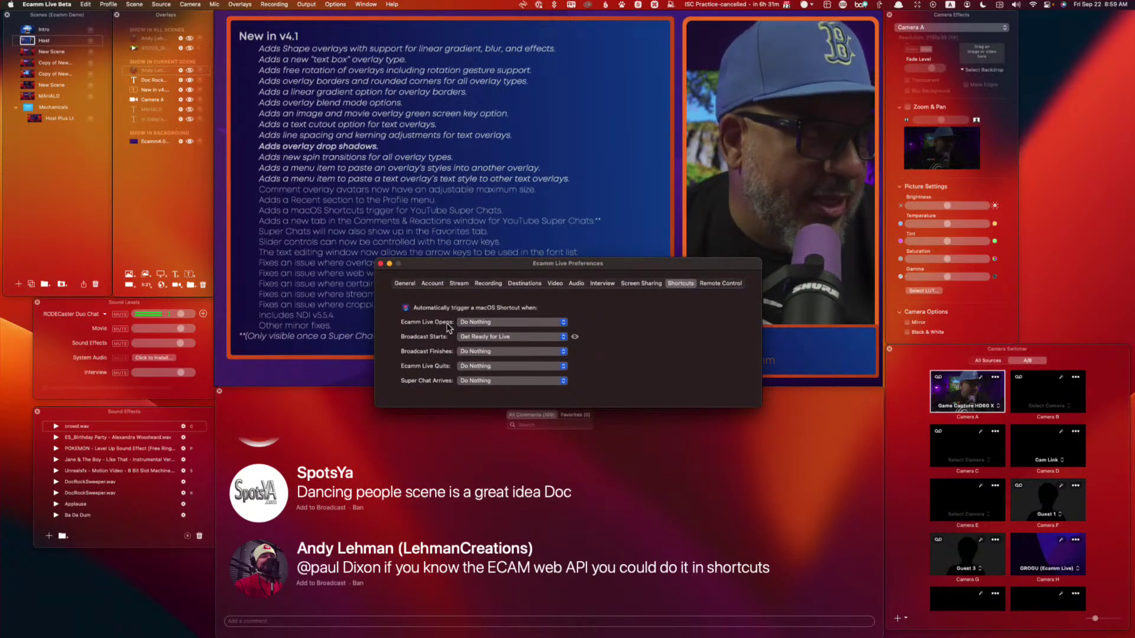
{"action": "left_click", "coordinate": [488, 384]}
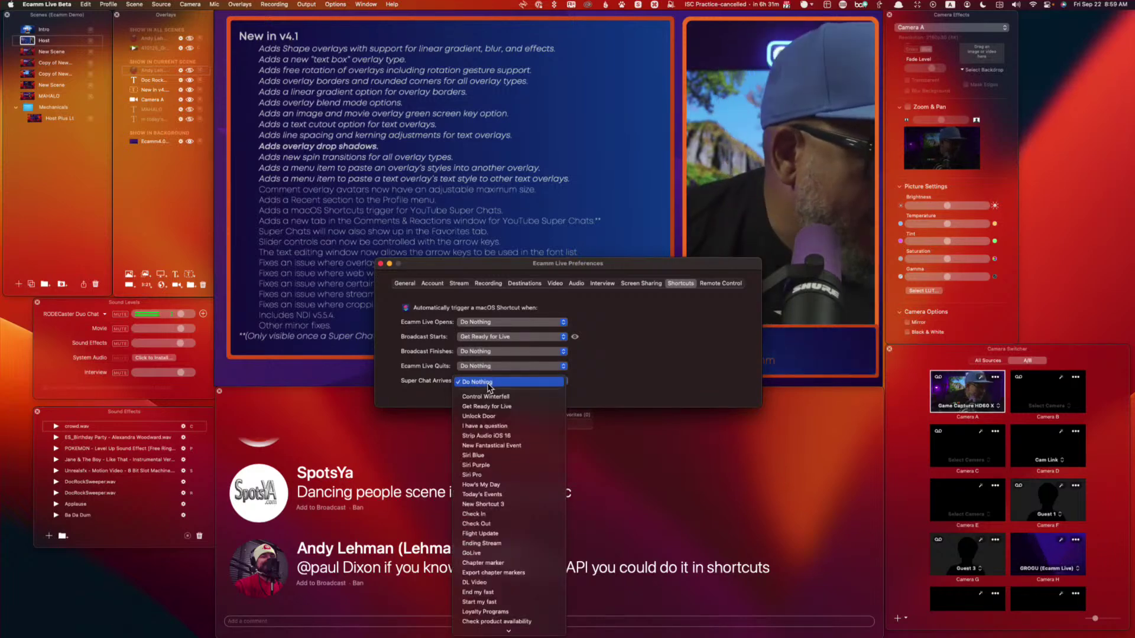
{"action": "scroll", "coordinate": [496, 588], "scroll_direction": "down", "scroll_amount": 3}
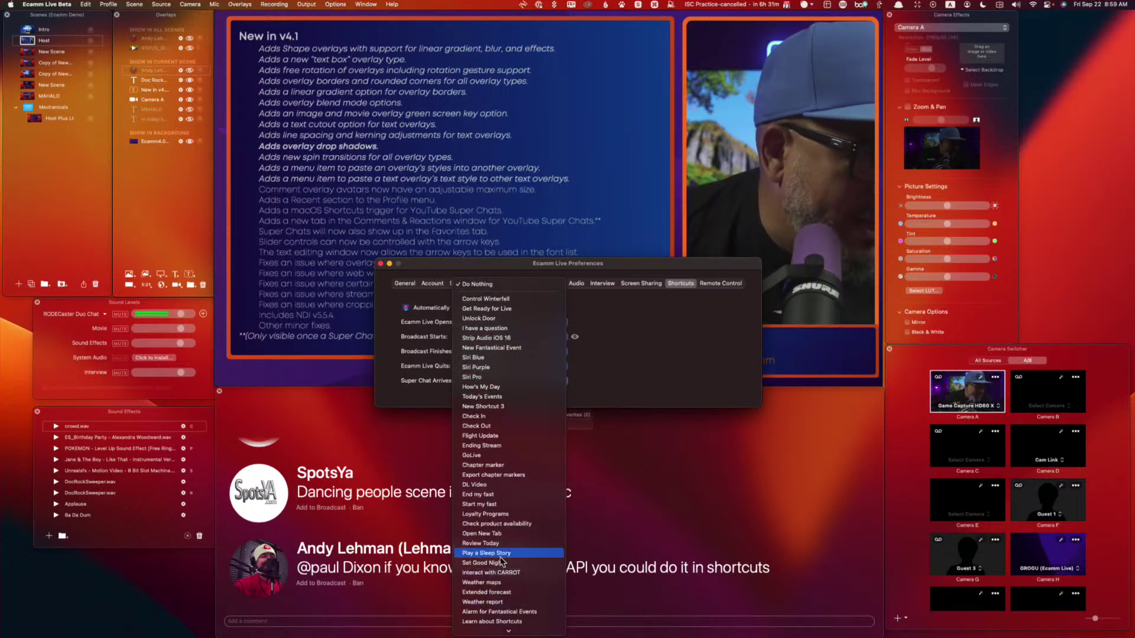
{"action": "mouse_move", "coordinate": [506, 636]}
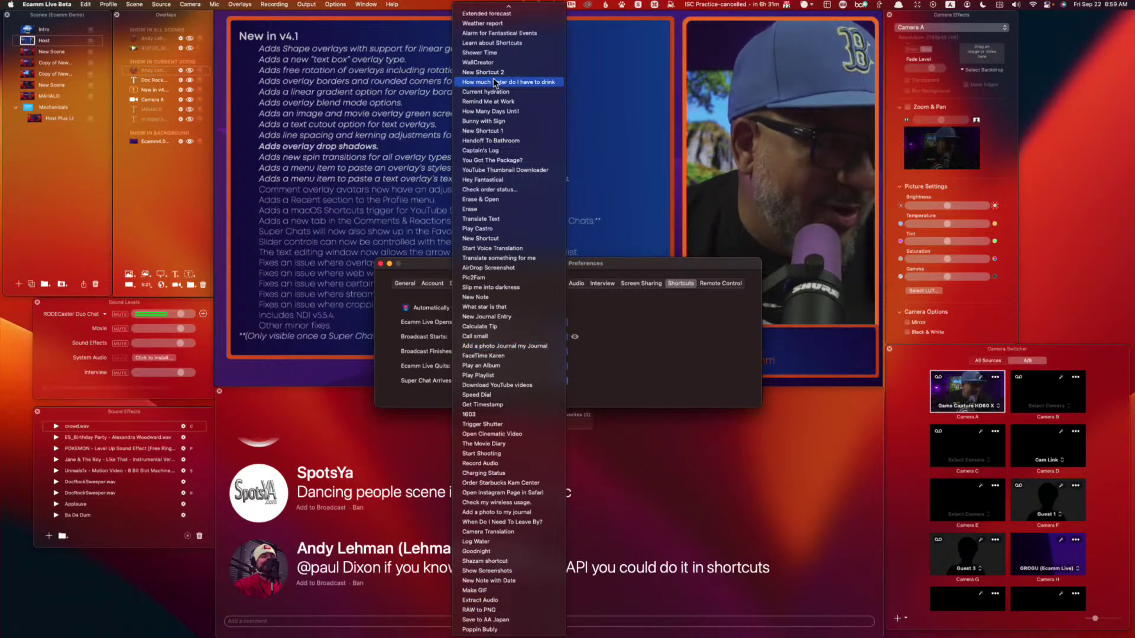
{"action": "mouse_move", "coordinate": [499, 6]}
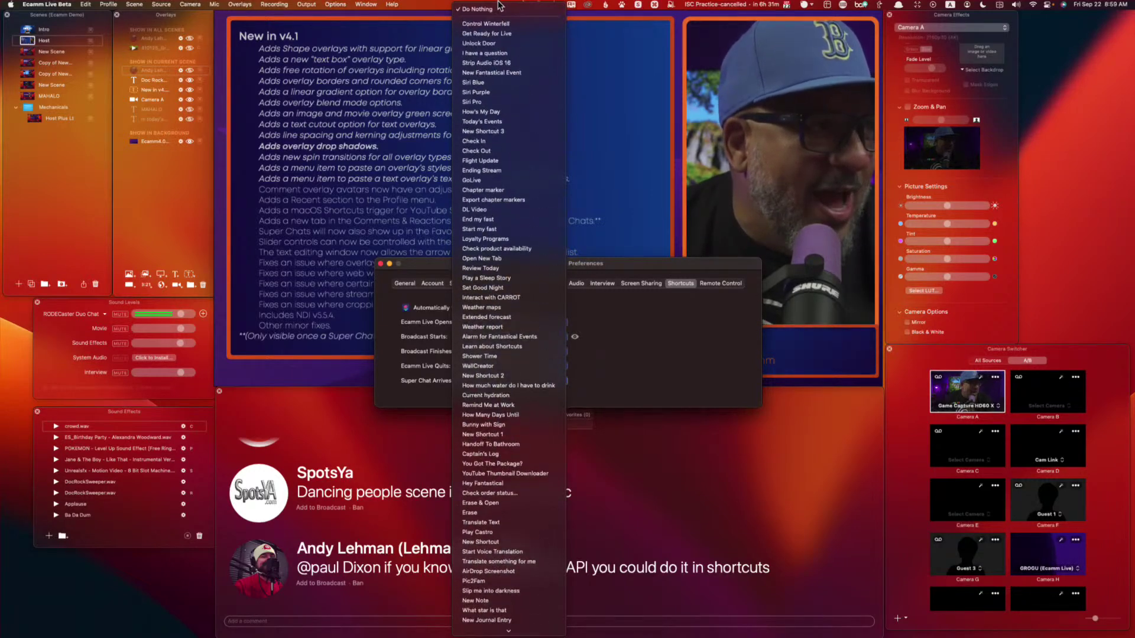
{"action": "left_click", "coordinate": [680, 341]}
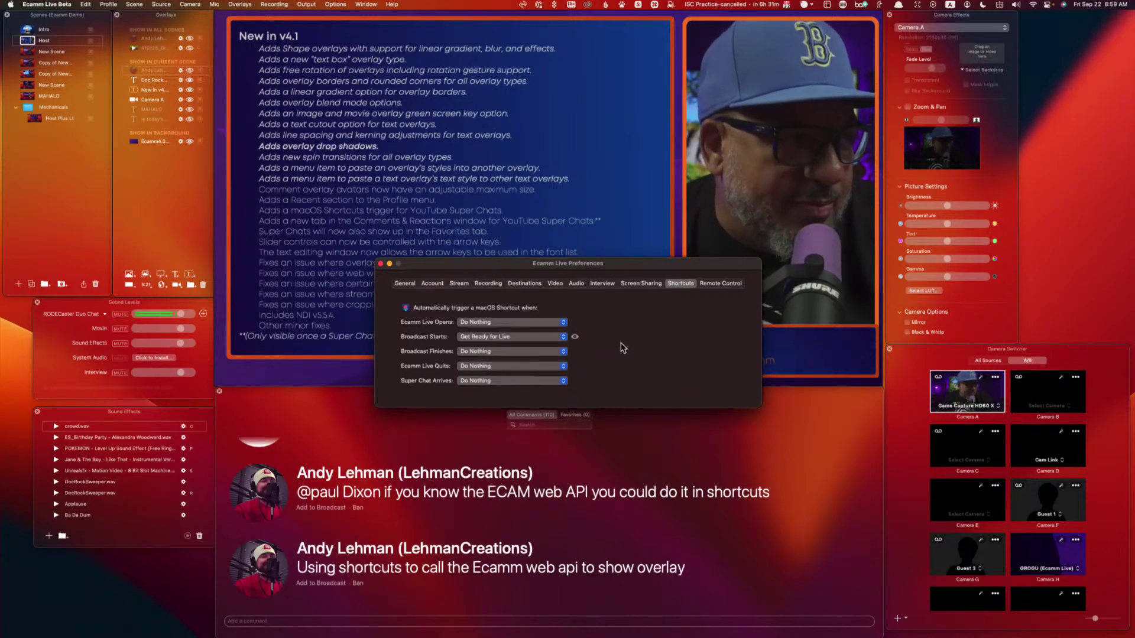
{"action": "left_click_drag", "start_coordinate": [632, 262], "coordinate": [719, 289]}
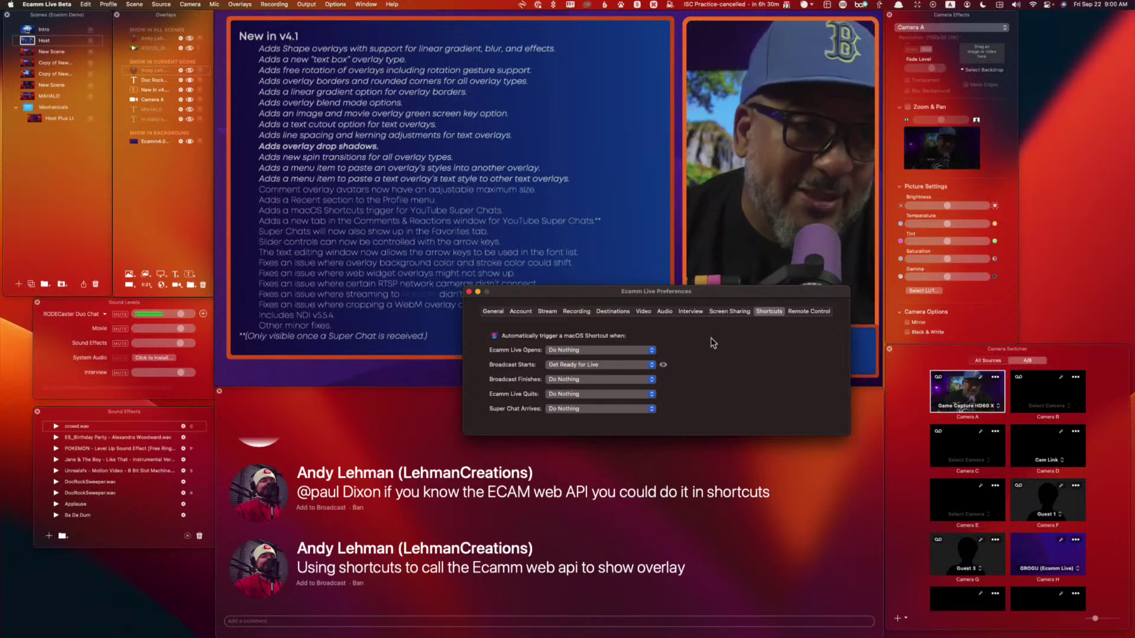
{"action": "left_click", "coordinate": [469, 292]}
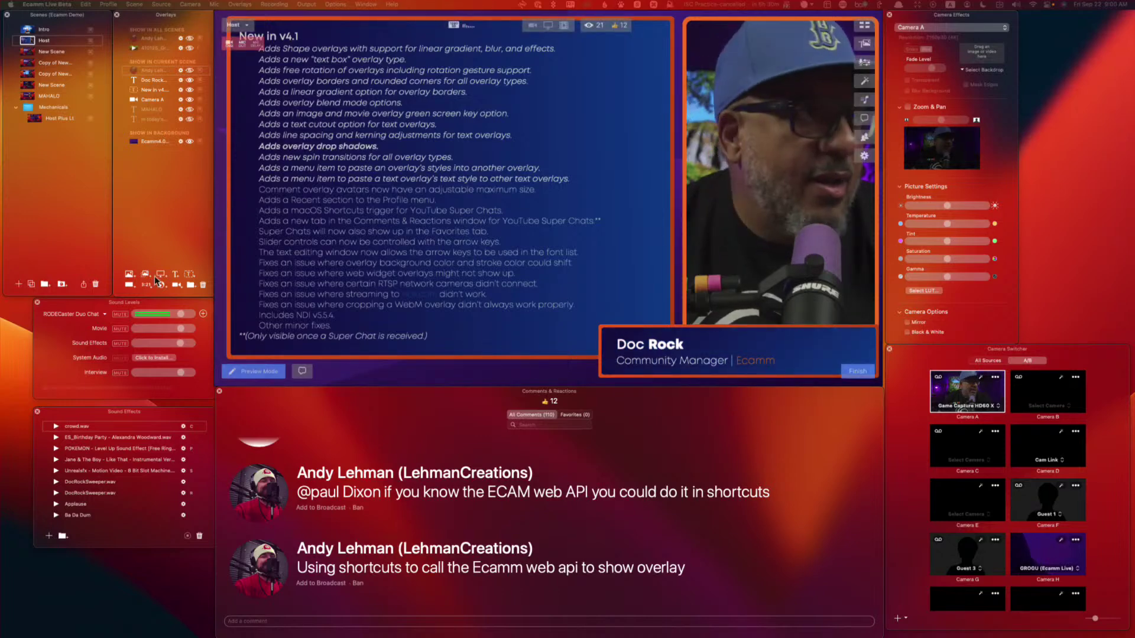
Step: In the New Scene above MAHALO, set the Camera A overlay's shape to Tall (9:16) and place it at the canvas's right side
{"action": "left_click", "coordinate": [26, 75]}
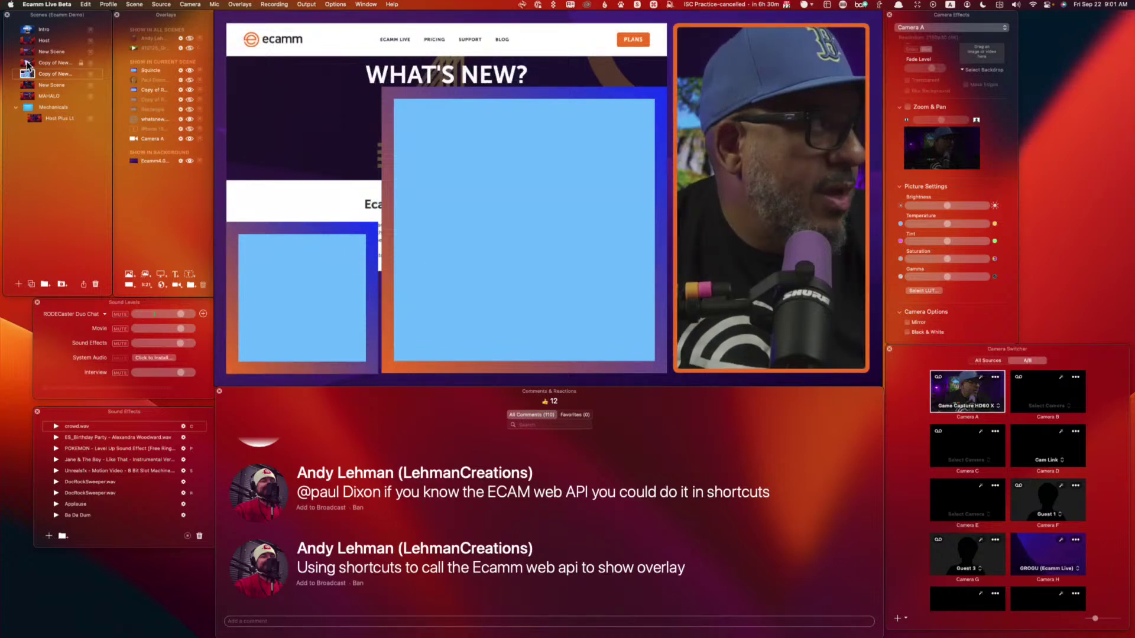
{"action": "left_click", "coordinate": [27, 63]}
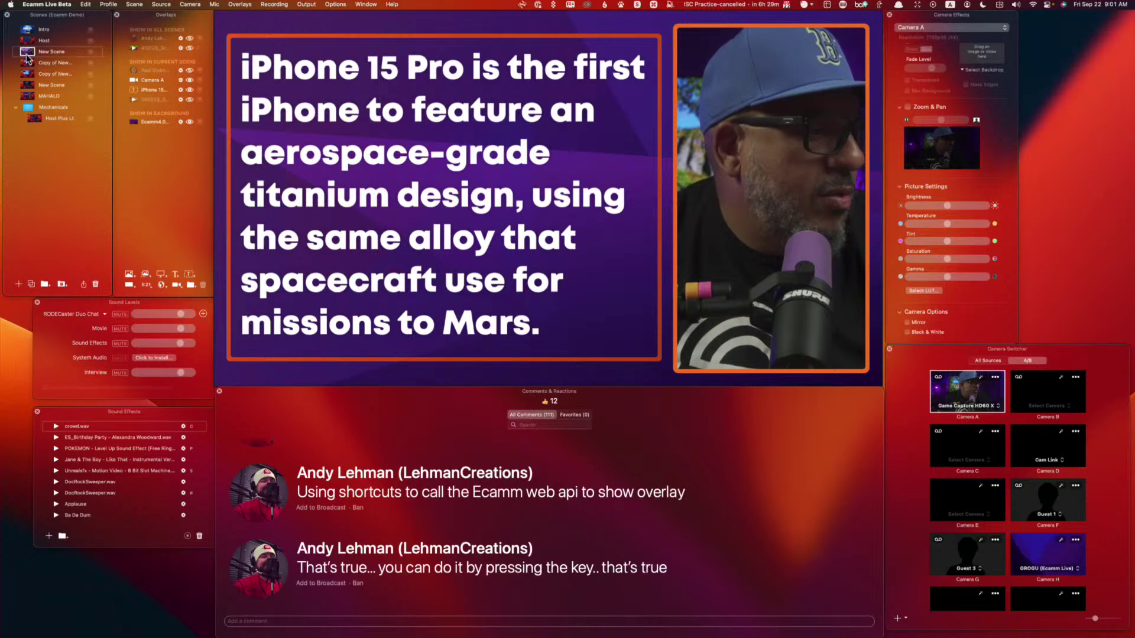
{"action": "left_click", "coordinate": [37, 88]}
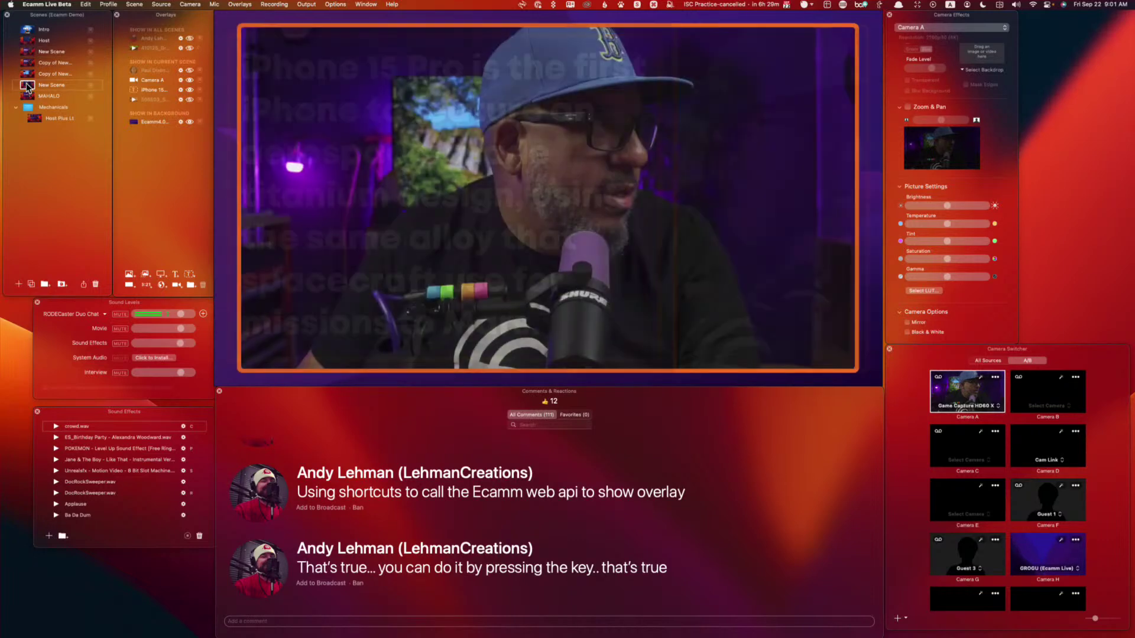
{"action": "left_click", "coordinate": [237, 203]}
{"action": "left_click", "coordinate": [162, 134]}
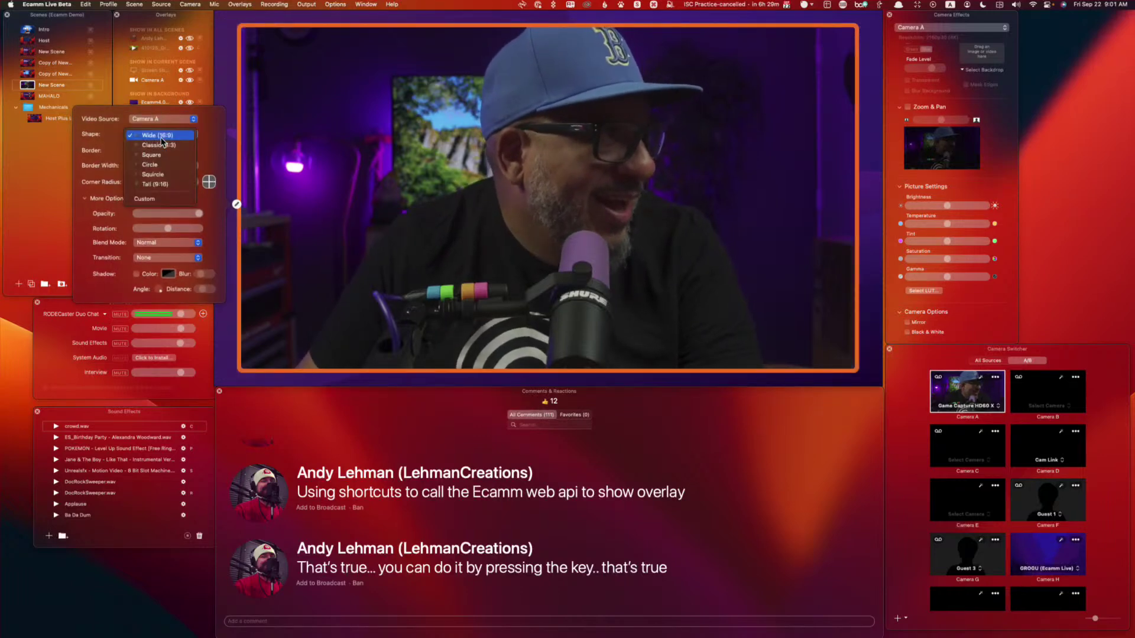
{"action": "left_click", "coordinate": [173, 184]}
{"action": "left_click_drag", "start_coordinate": [394, 256], "coordinate": [828, 257]}
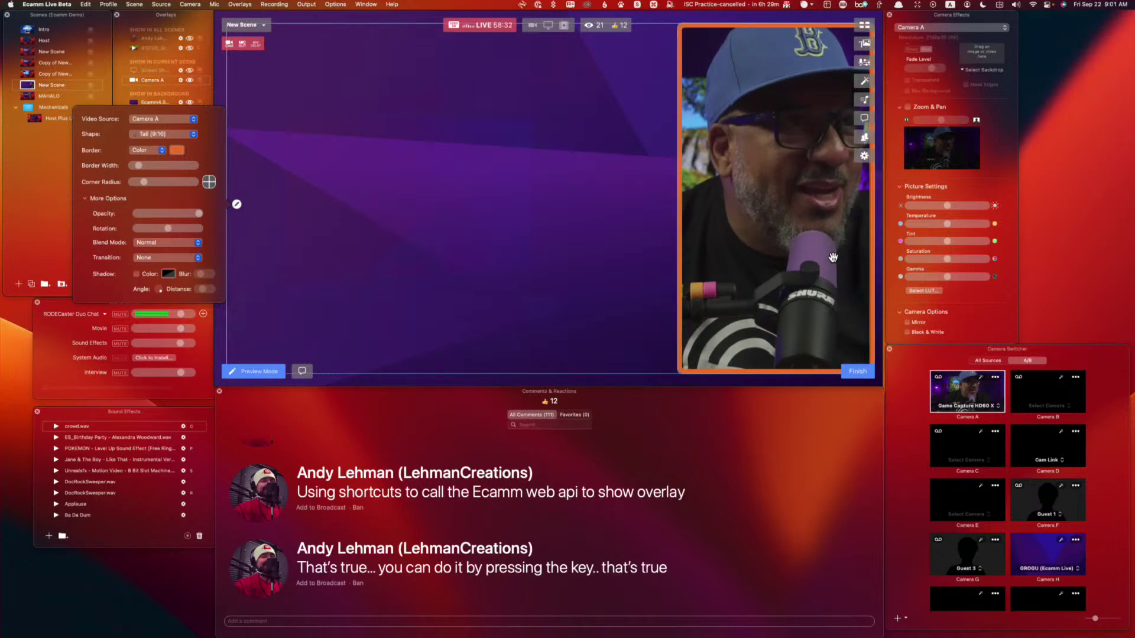
{"action": "left_click", "coordinate": [194, 341]}
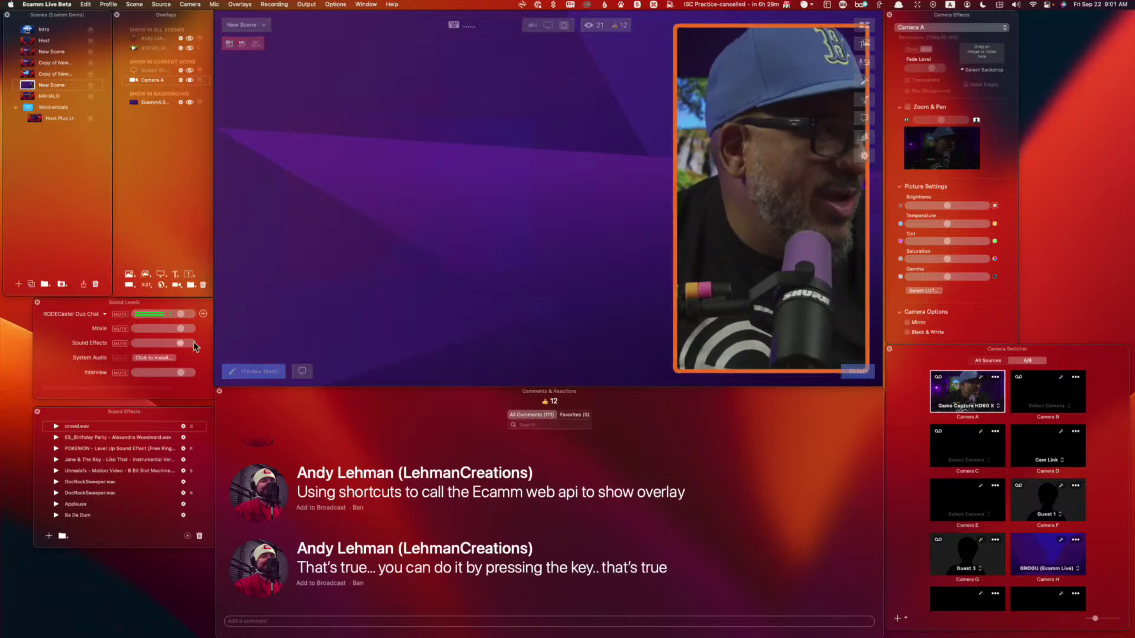
Step: Add a screen share overlay to the New Scene and set it to show Google Chrome
{"action": "left_click", "coordinate": [162, 275]}
{"action": "left_click", "coordinate": [435, 204]}
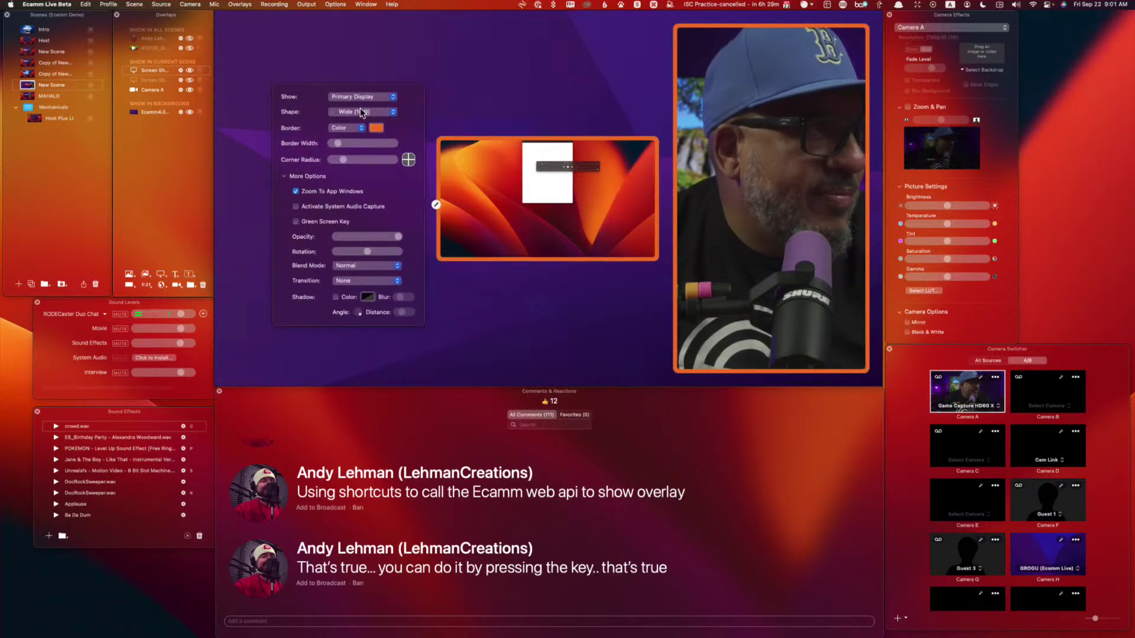
{"action": "left_click", "coordinate": [361, 111]}
{"action": "left_click", "coordinate": [353, 97]}
{"action": "left_click", "coordinate": [352, 98]}
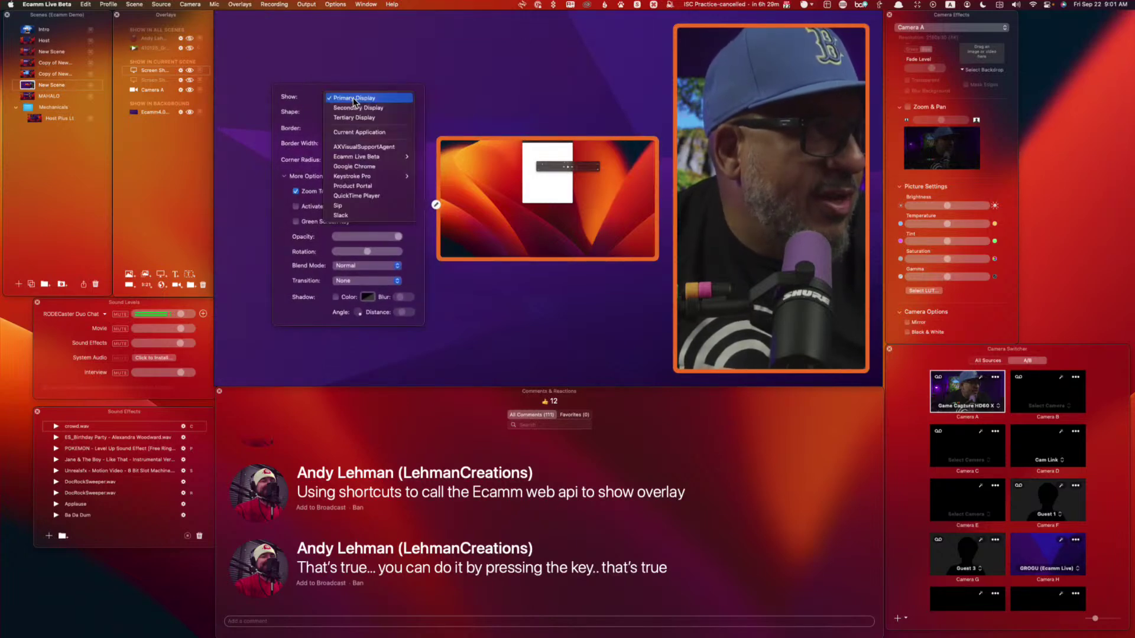
{"action": "left_click", "coordinate": [388, 169]}
Step: Place the screen share in the canvas's upper-left corner and enlarge it to fill the width beside the Camera A overlay
{"action": "left_click_drag", "start_coordinate": [519, 238], "coordinate": [308, 126]}
{"action": "left_click", "coordinate": [444, 147]}
{"action": "left_click_drag", "start_coordinate": [443, 146], "coordinate": [657, 309]}
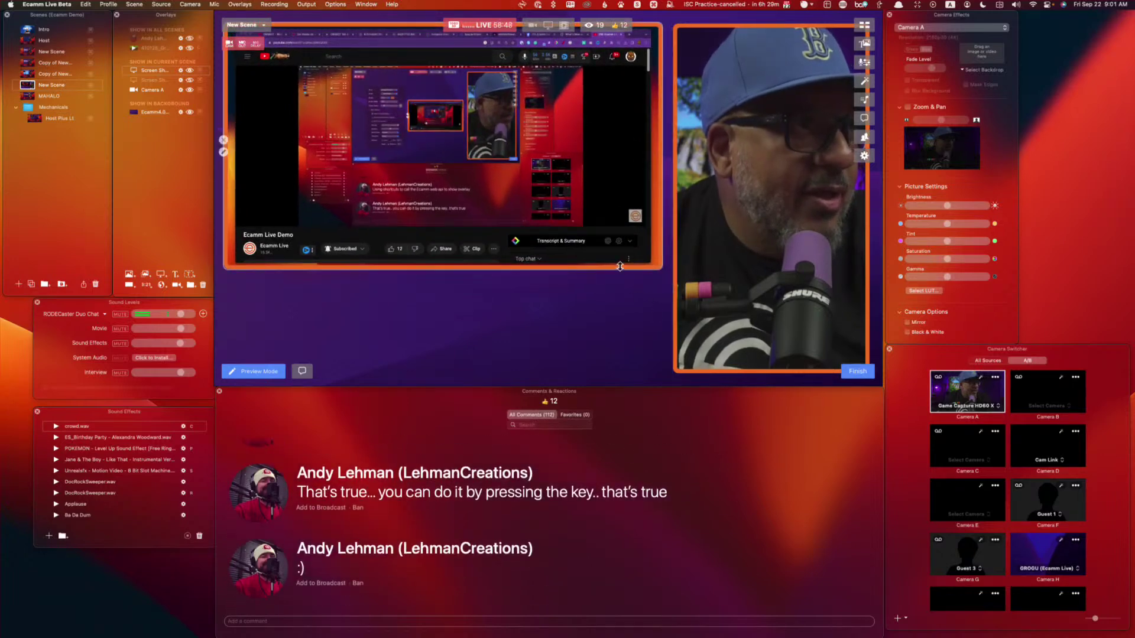
{"action": "left_click_drag", "start_coordinate": [616, 269], "coordinate": [623, 269]}
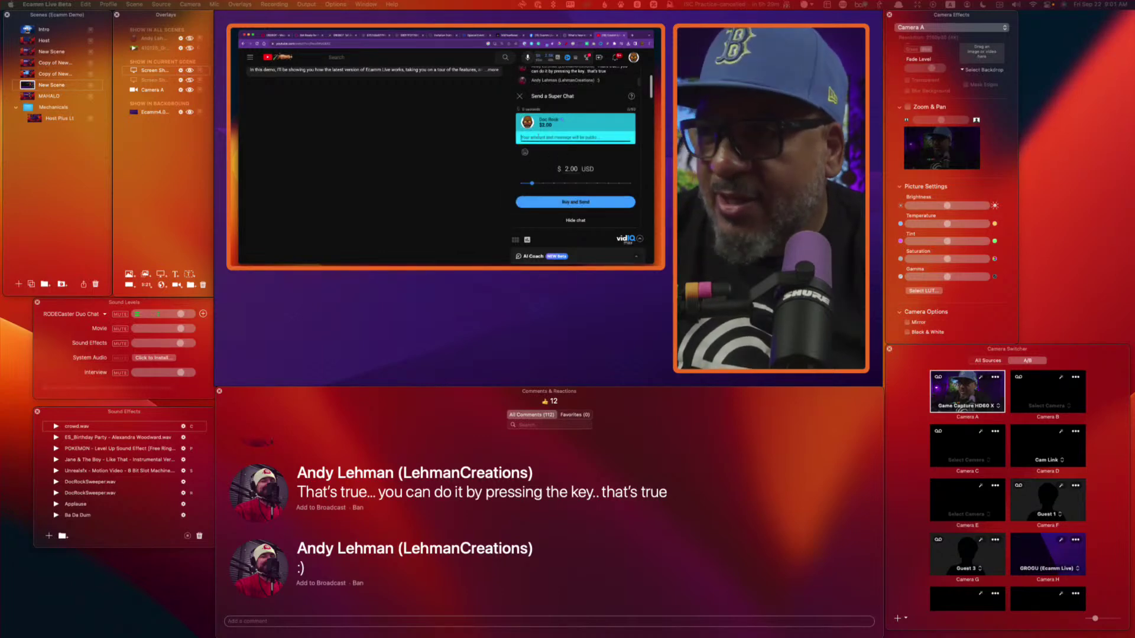
Step: Send a $2.00 YouTube Super Chat with the message "Ya Fat Head" and complete its purchase
{"action": "type", "text": "Ya Fat Head"}
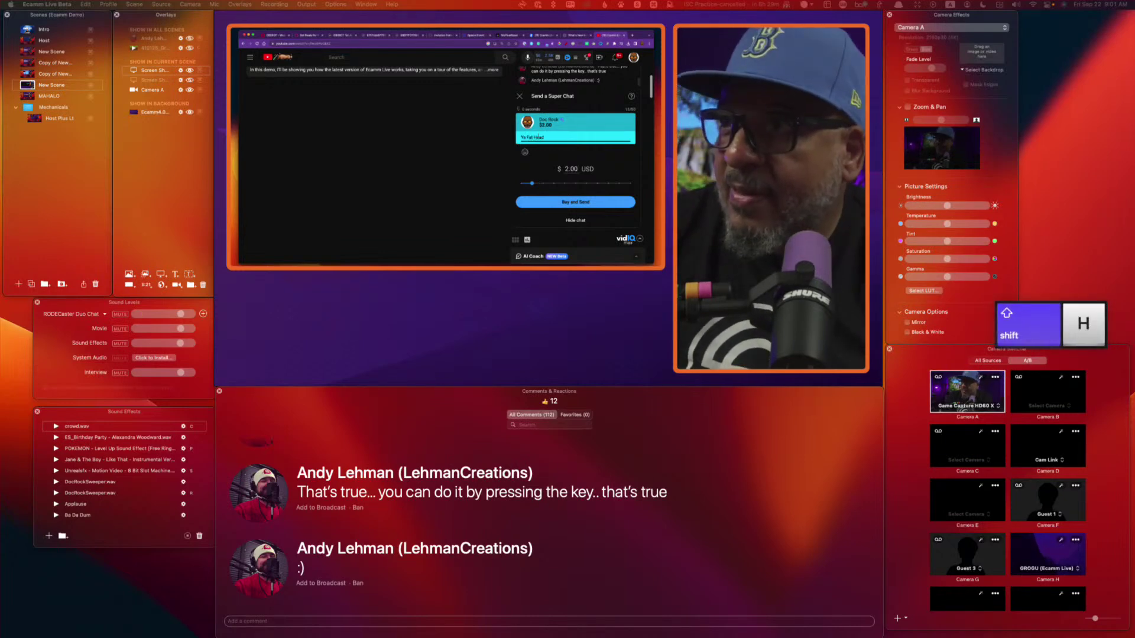
{"action": "left_click", "coordinate": [559, 203]}
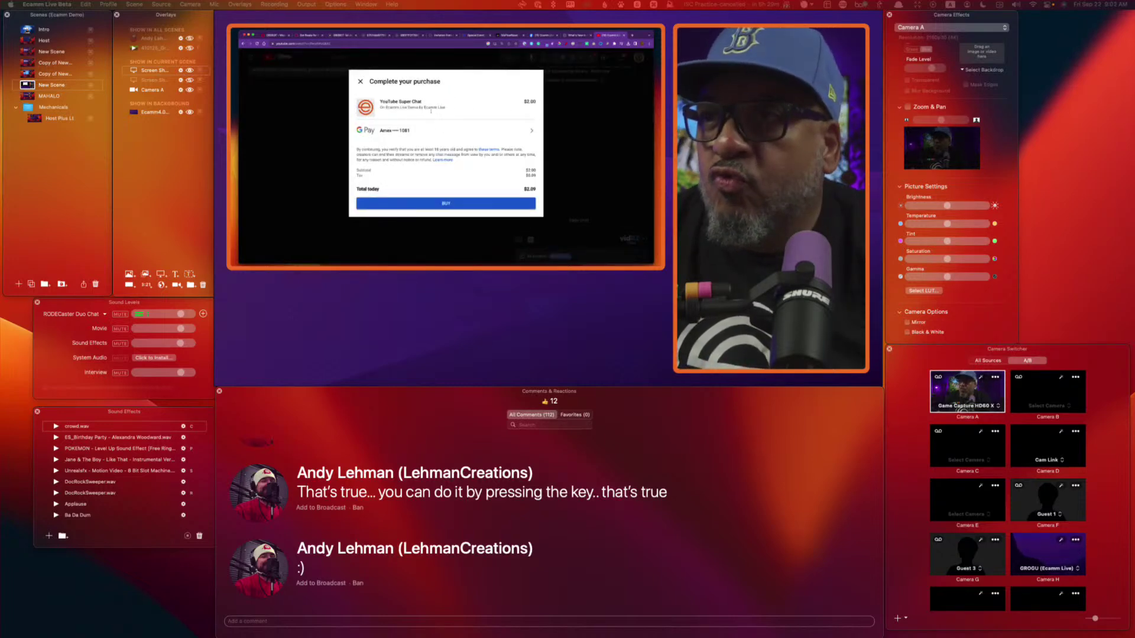
{"action": "left_click", "coordinate": [512, 205]}
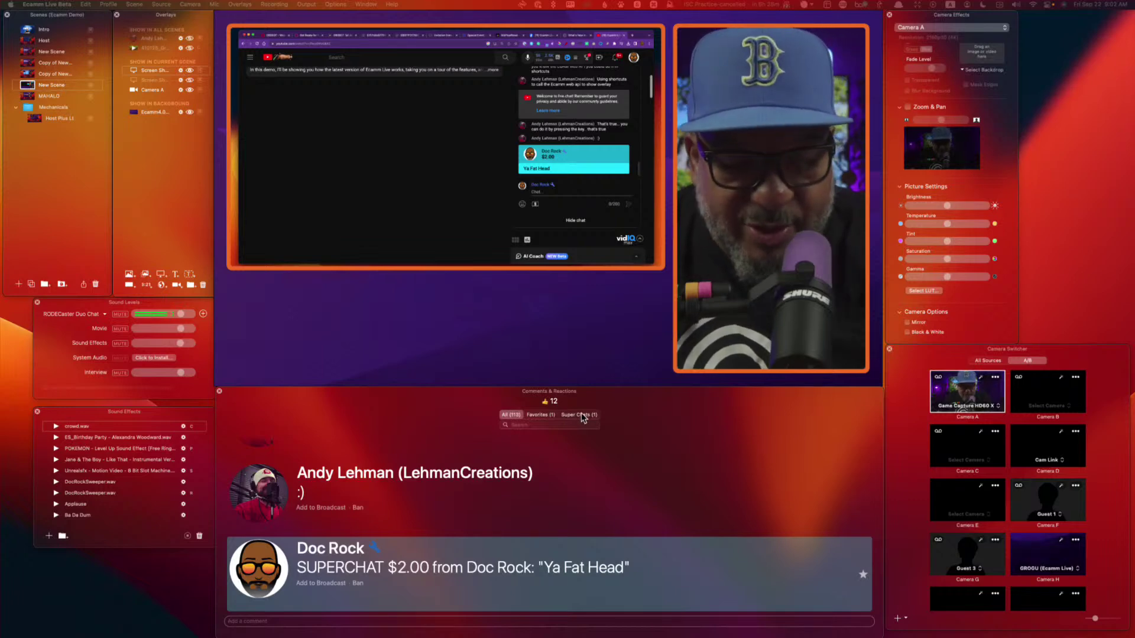
Step: Compare the All, Favorites and Super Chats views of the comments, returning to All
{"action": "key", "text": "super+8"}
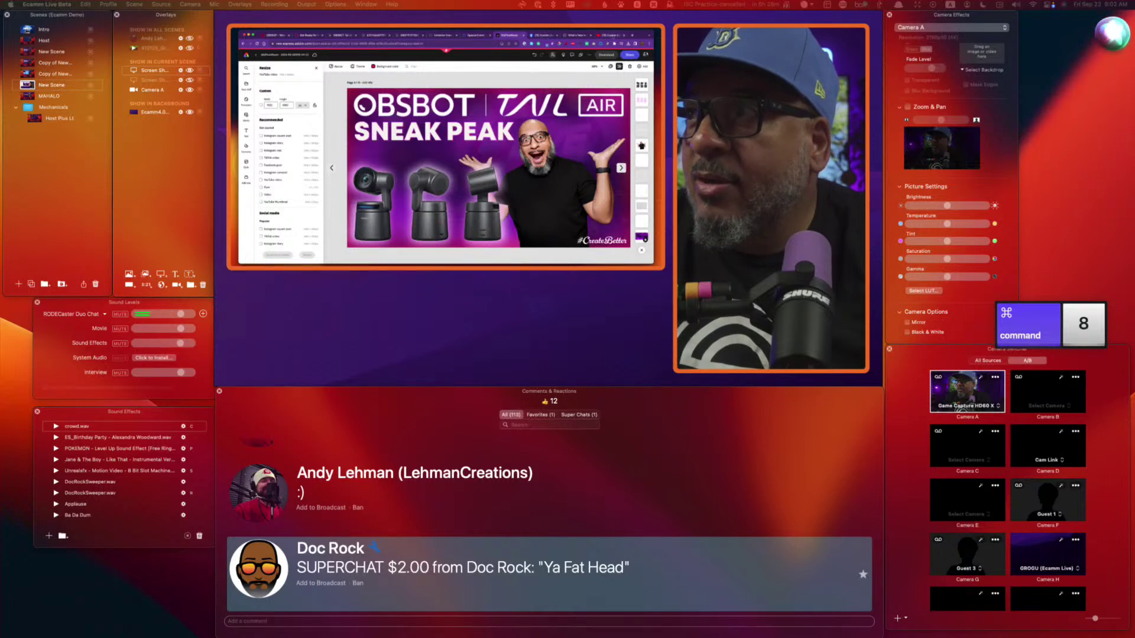
{"action": "key", "text": "super+9"}
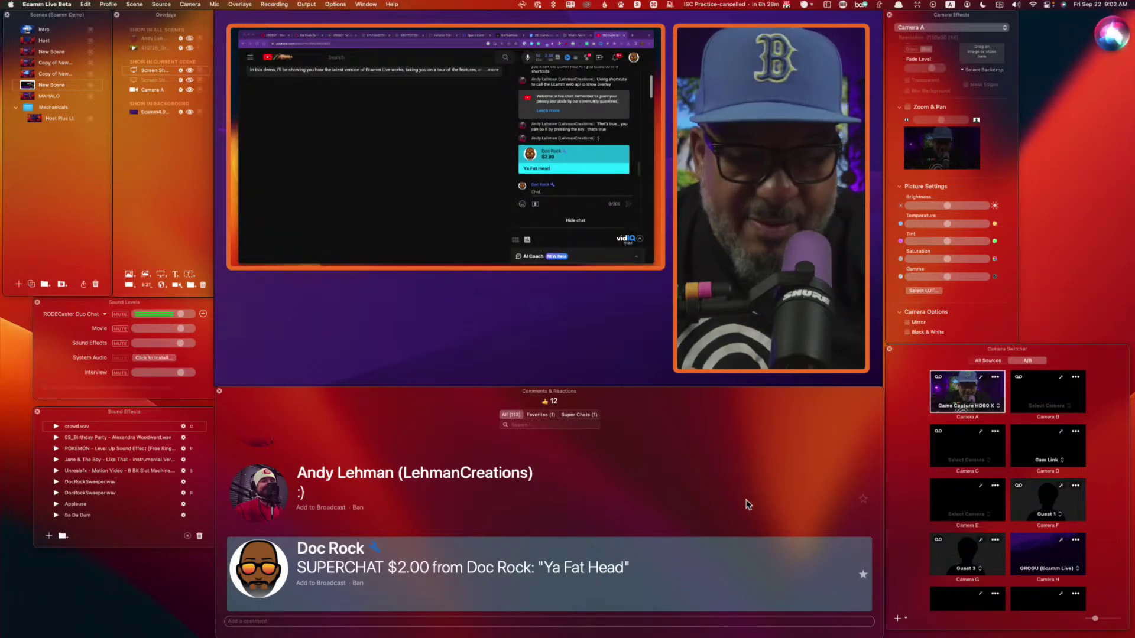
{"action": "key", "text": "super+8"}
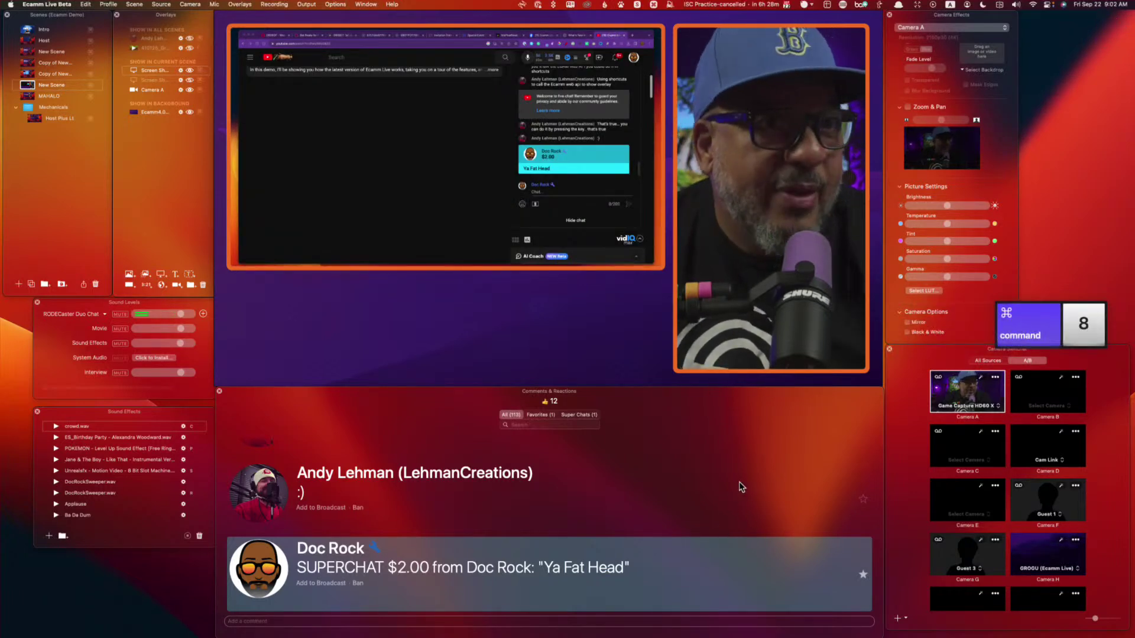
{"action": "key", "text": "super+alt+8"}
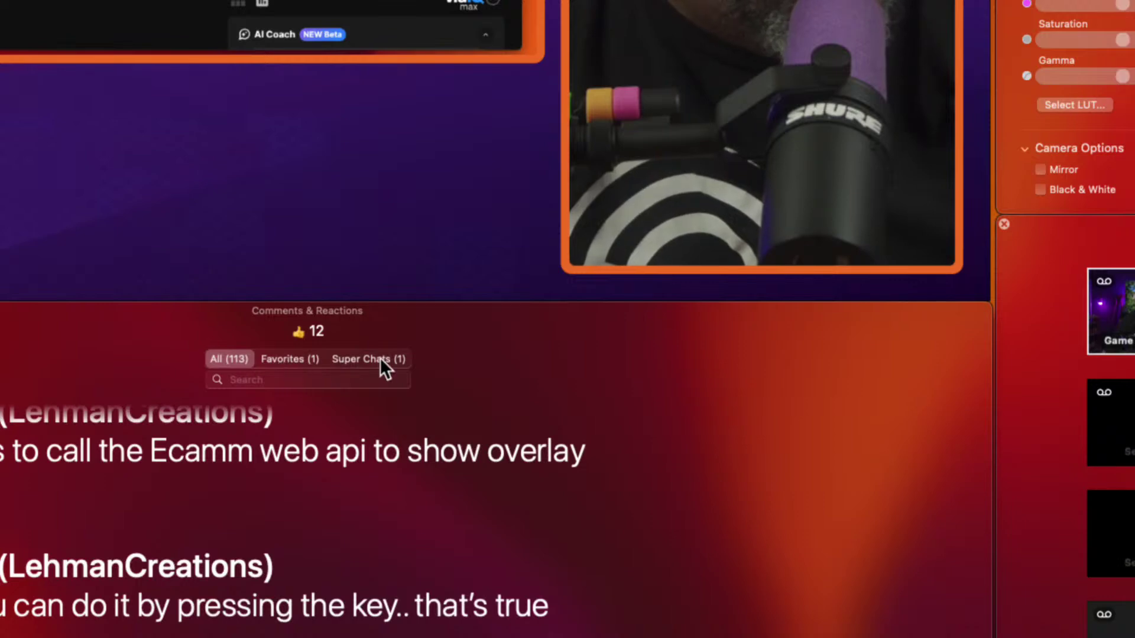
{"action": "key", "text": "super+alt+8"}
{"action": "left_click", "coordinate": [290, 359]}
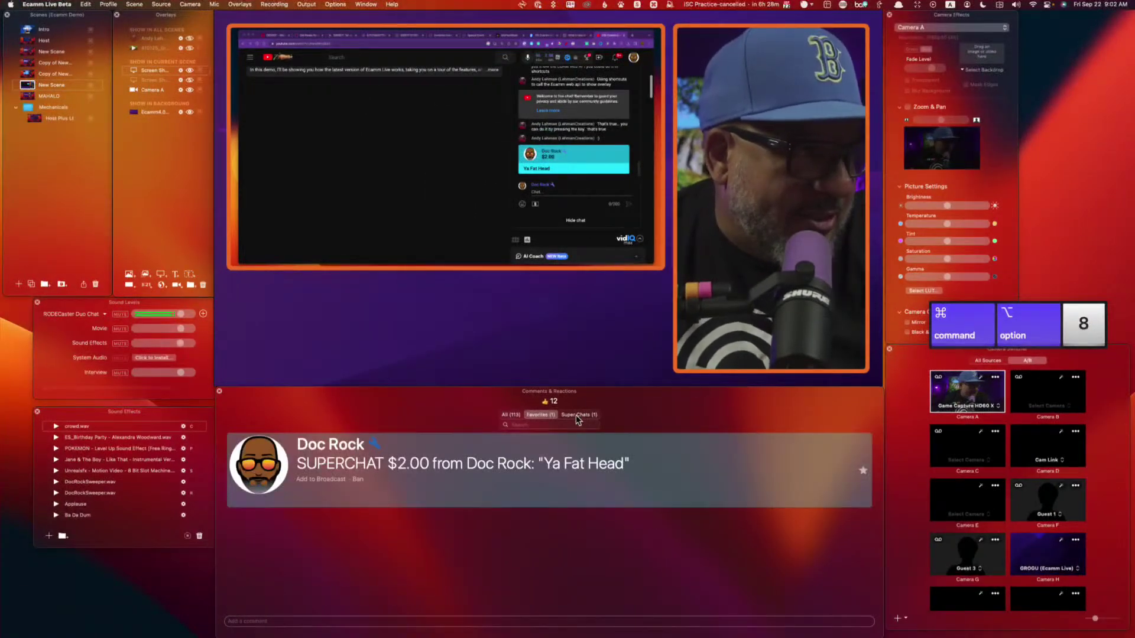
{"action": "left_click", "coordinate": [508, 415]}
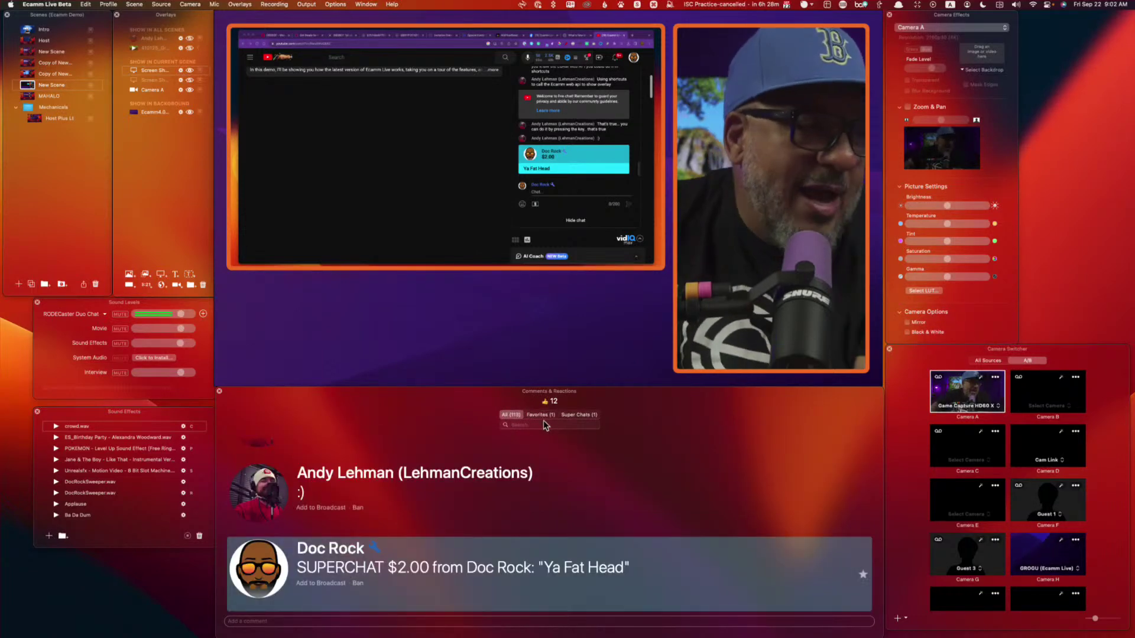
{"action": "left_click", "coordinate": [576, 414]}
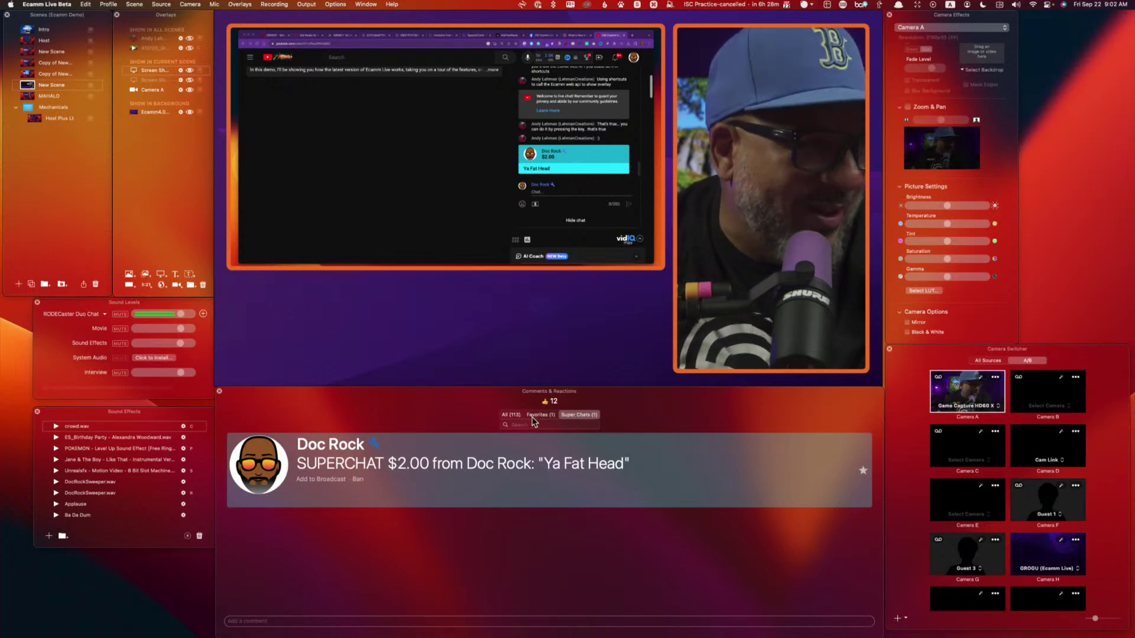
{"action": "left_click", "coordinate": [506, 415]}
{"action": "mouse_move", "coordinate": [605, 262]}
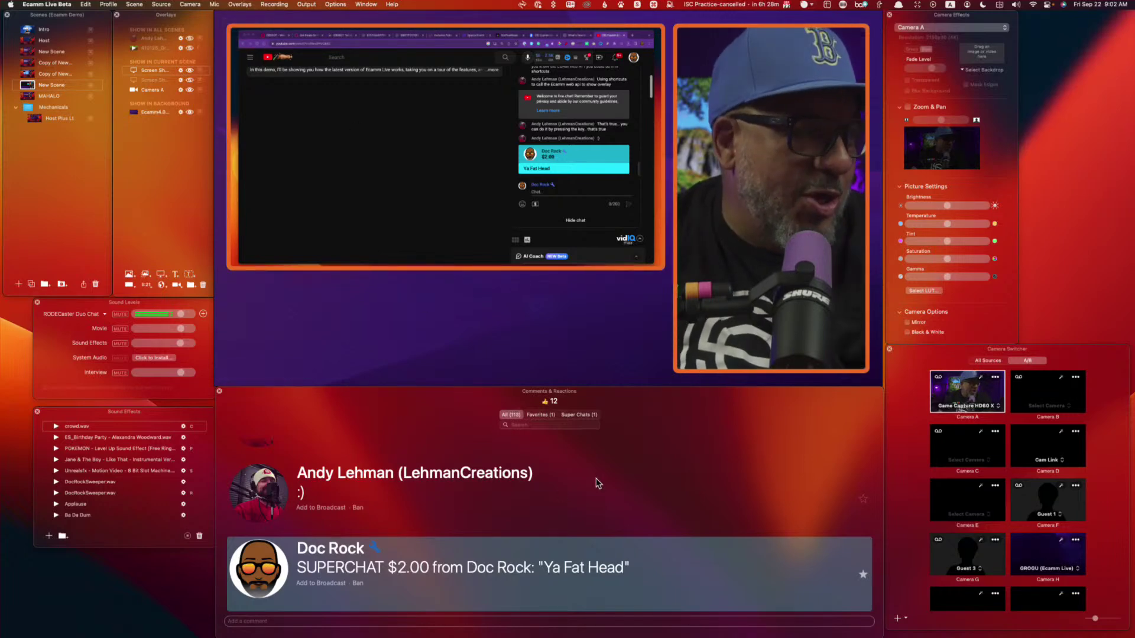
Step: Switch to the Host scene and open its "New in v4.1" text overlay for editing
{"action": "left_click", "coordinate": [30, 41]}
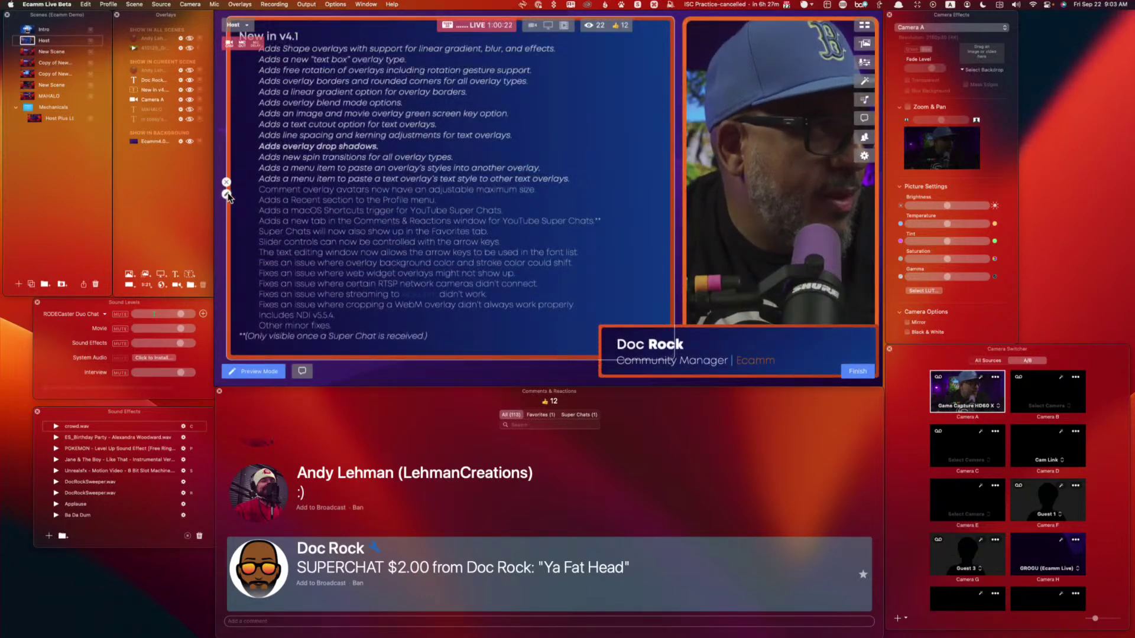
{"action": "left_click", "coordinate": [227, 194]}
{"action": "left_click", "coordinate": [191, 91]}
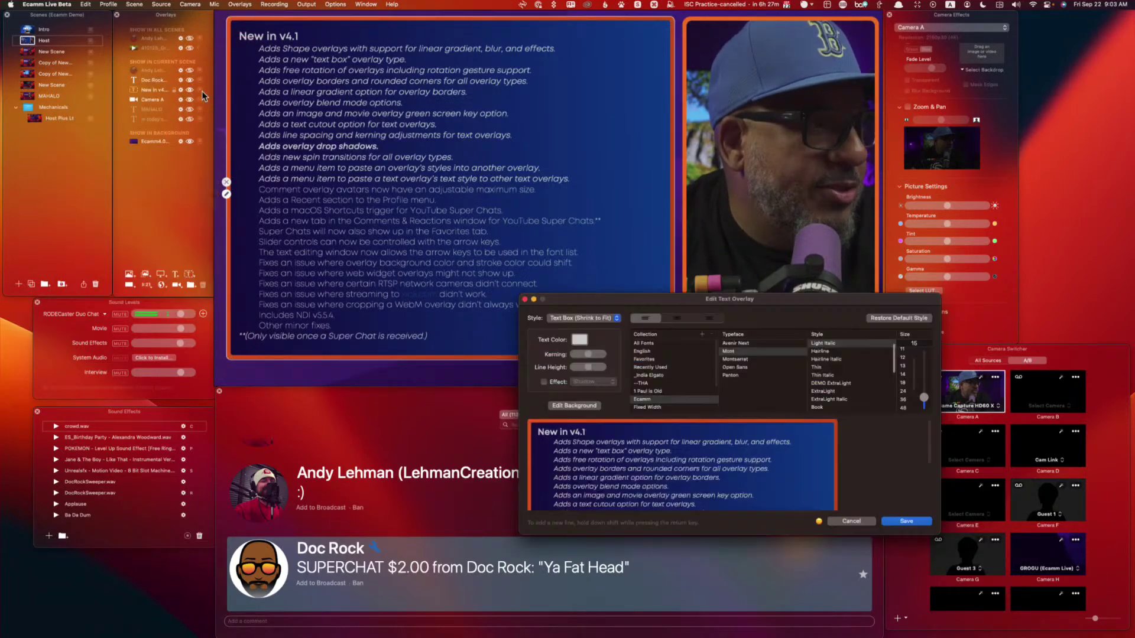
Step: Set the lines from "Comment overlay avatars" through "Super Chats will now also show up in the Favorites tab" to Book Italic
{"action": "scroll", "coordinate": [761, 485], "scroll_direction": "down", "scroll_amount": 2}
{"action": "scroll", "coordinate": [761, 485], "scroll_direction": "down", "scroll_amount": 5}
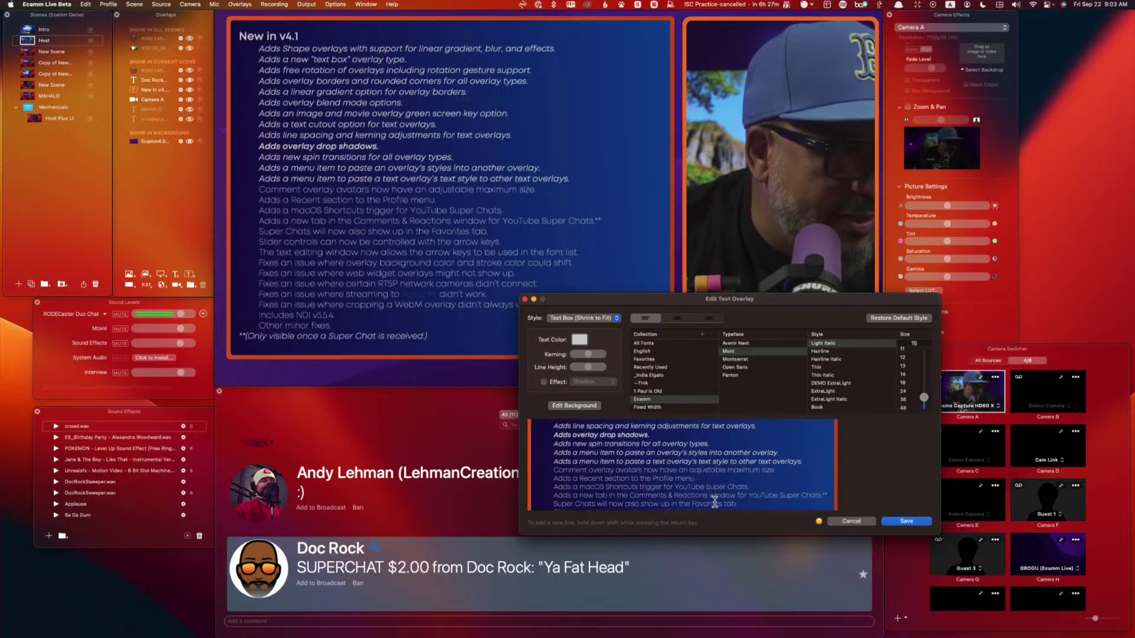
{"action": "left_click_drag", "start_coordinate": [742, 502], "coordinate": [553, 471]}
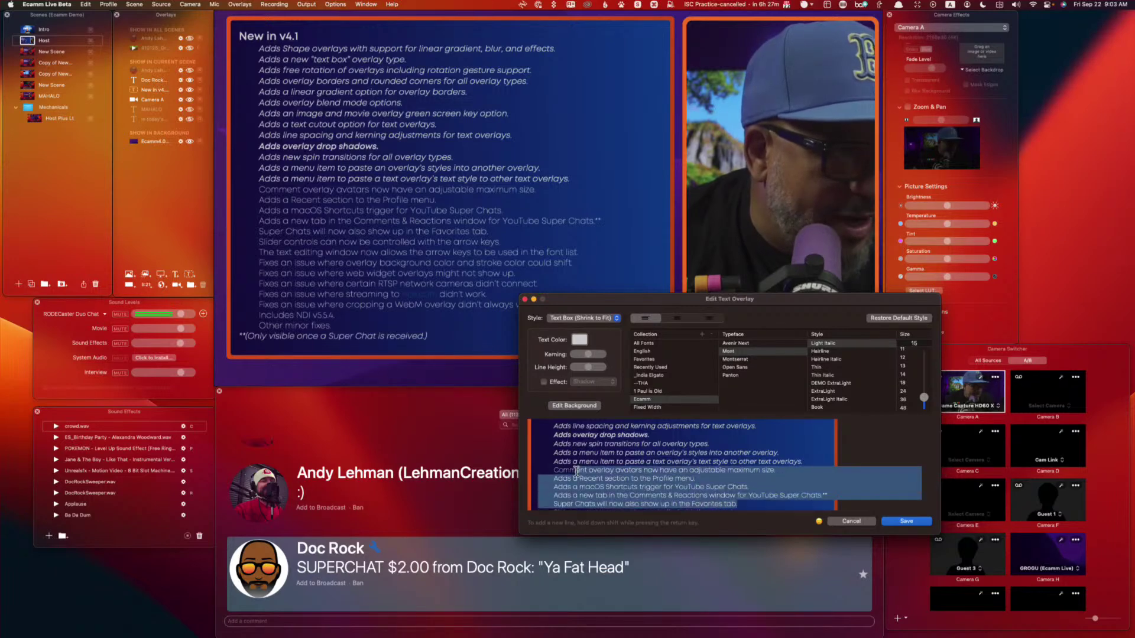
{"action": "left_click", "coordinate": [817, 367]}
{"action": "scroll", "coordinate": [831, 388], "scroll_direction": "down", "scroll_amount": 2}
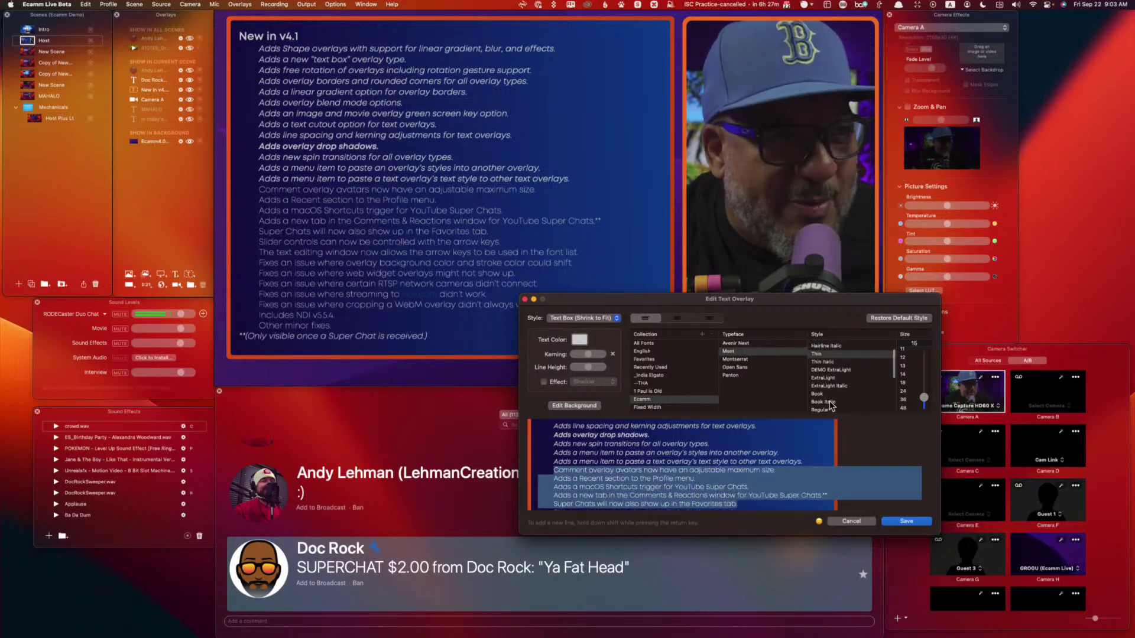
{"action": "left_click", "coordinate": [831, 403]}
Step: Step the selected lines' font style up to ExtraLight Italic and back to Book Italic
{"action": "scroll", "coordinate": [680, 496], "scroll_direction": "down", "scroll_amount": 2}
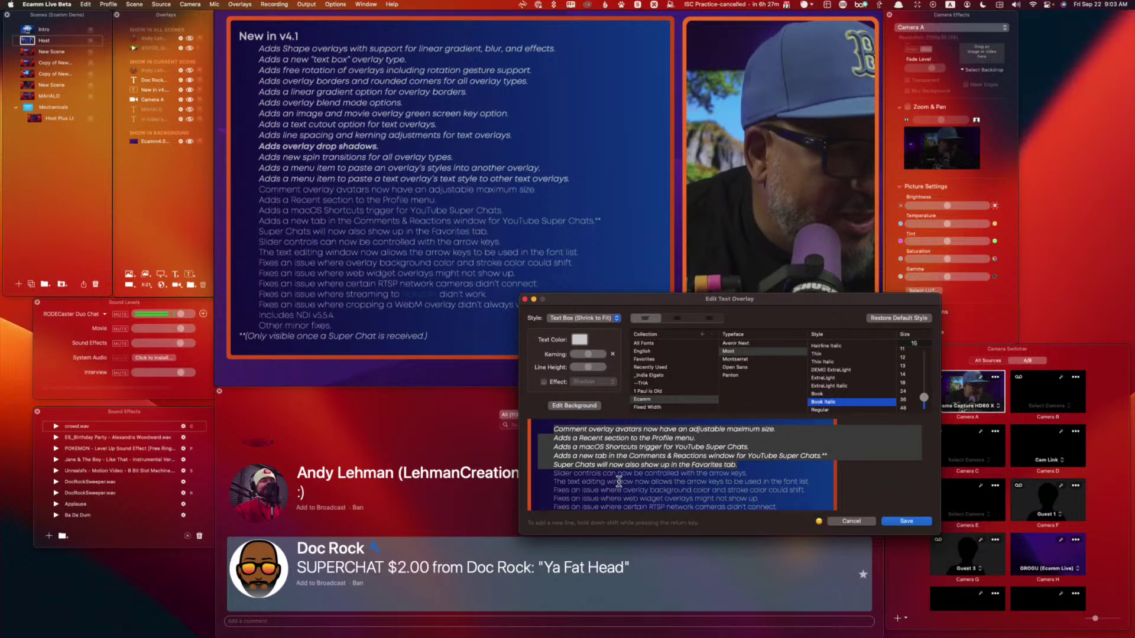
{"action": "scroll", "coordinate": [783, 483], "scroll_direction": "down", "scroll_amount": 1}
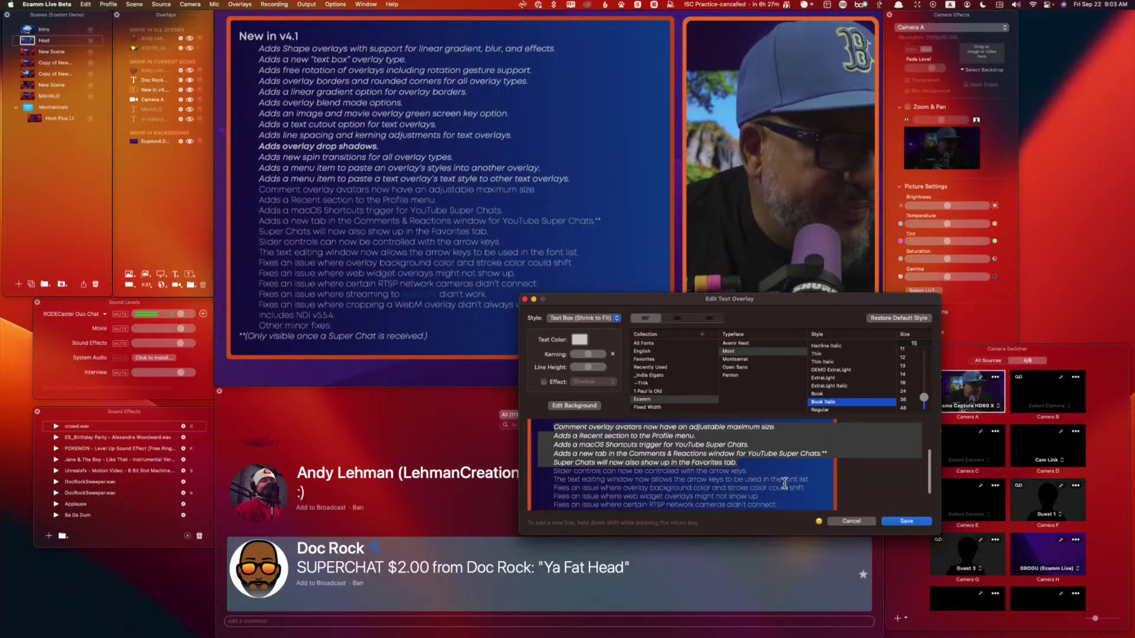
{"action": "scroll", "coordinate": [784, 483], "scroll_direction": "down", "scroll_amount": 1}
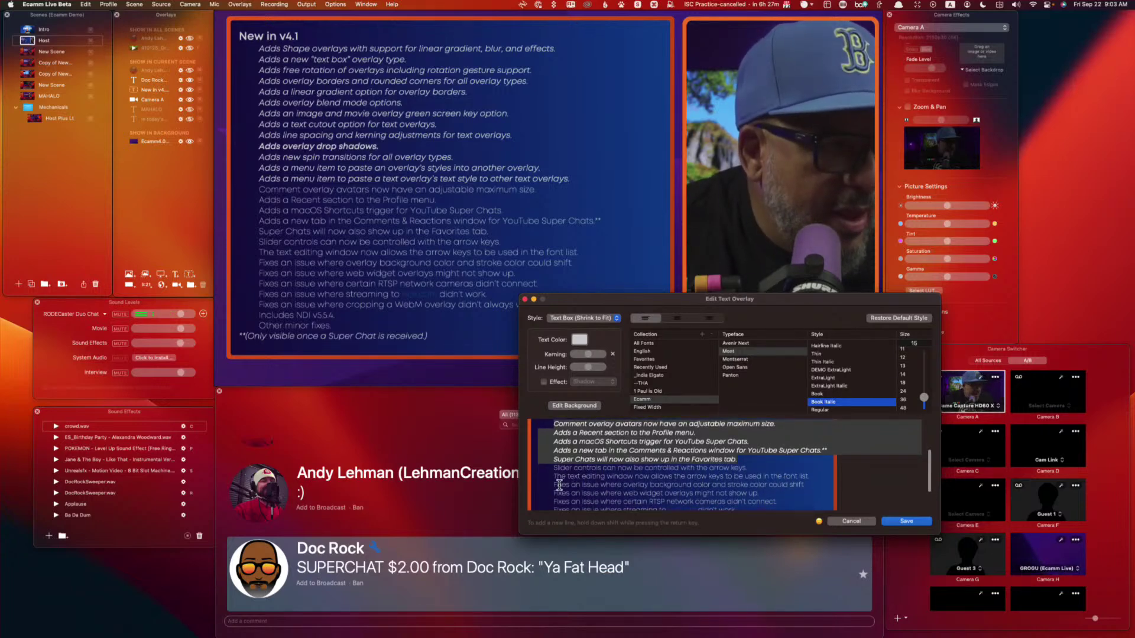
{"action": "scroll", "coordinate": [559, 484], "scroll_direction": "down", "scroll_amount": 1}
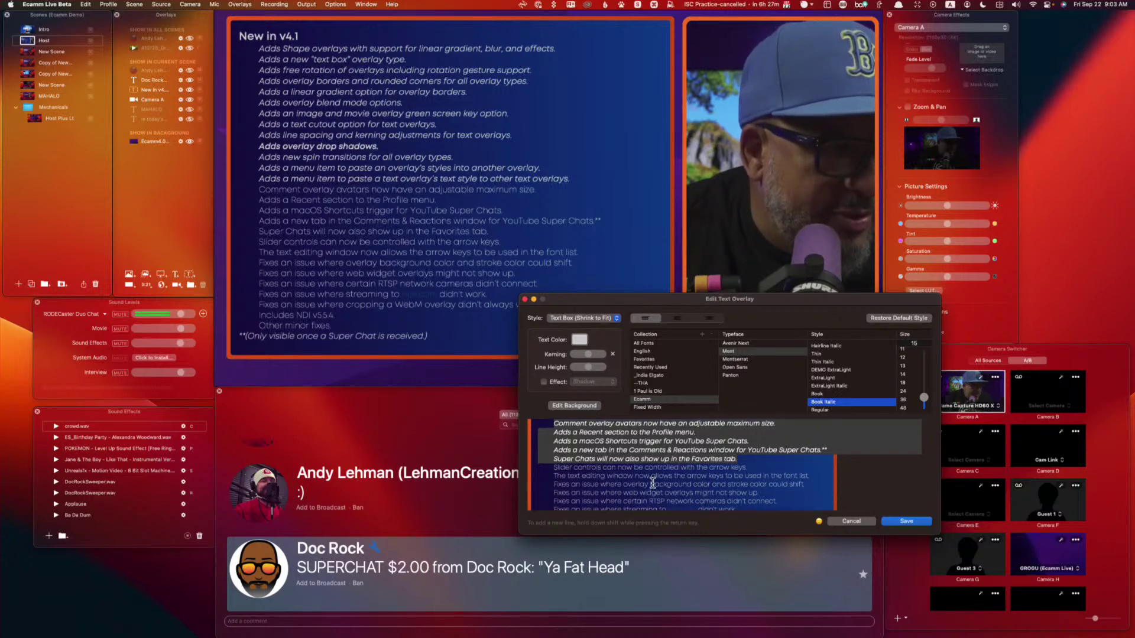
{"action": "key", "text": "Up"}
{"action": "scroll", "coordinate": [653, 483], "scroll_direction": "down", "scroll_amount": 3}
{"action": "key", "text": "Down"}
{"action": "key", "text": "Down"}
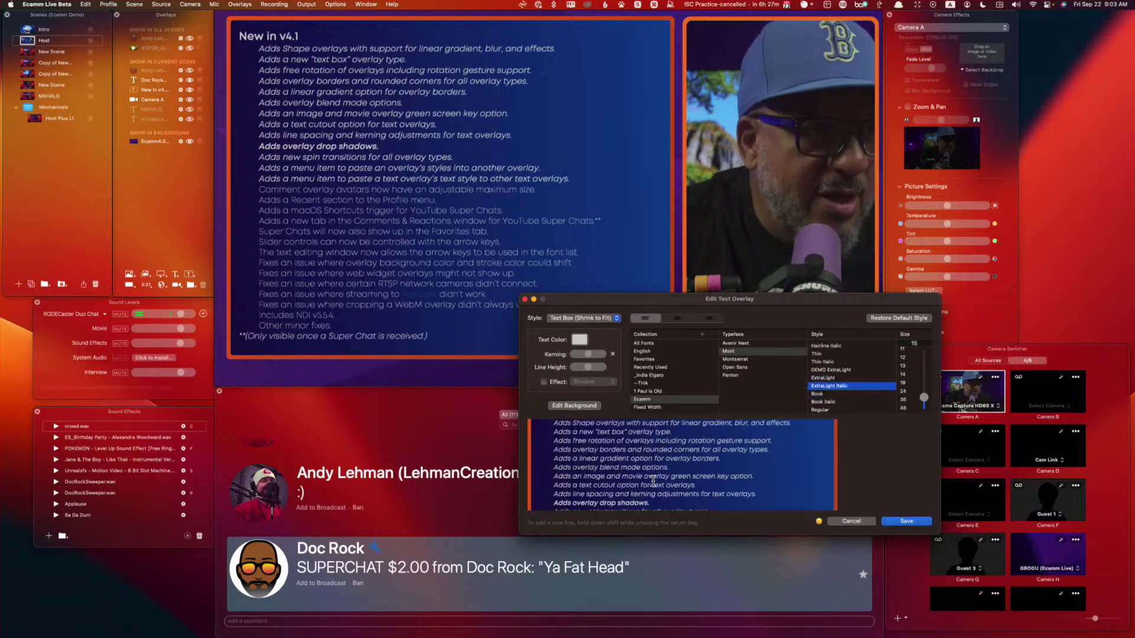
{"action": "key", "text": "Down"}
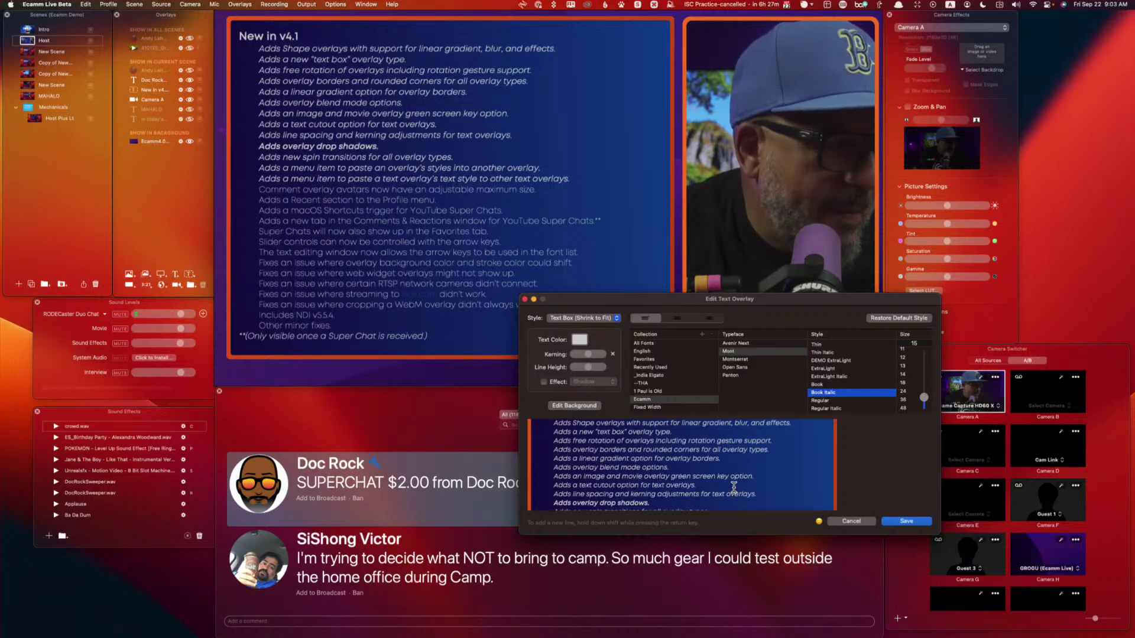
Step: Review the remaining v4.1 fixes in the overlay text and select the line about certain RTSP network cameras
{"action": "scroll", "coordinate": [734, 487], "scroll_direction": "down", "scroll_amount": 4}
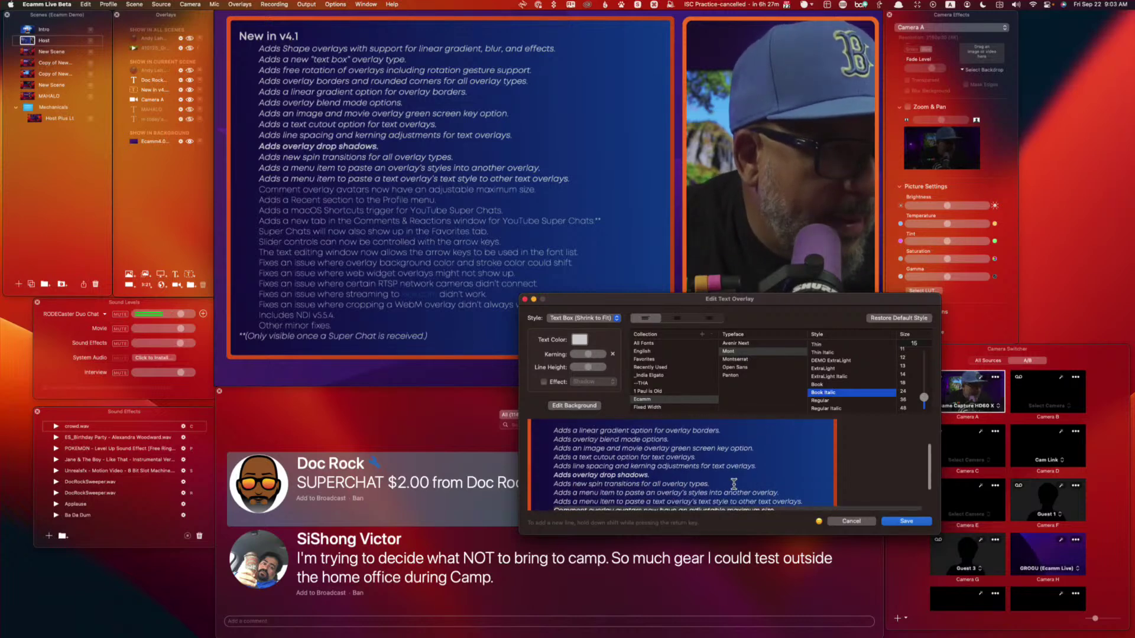
{"action": "scroll", "coordinate": [734, 484], "scroll_direction": "down", "scroll_amount": 3}
{"action": "left_click", "coordinate": [734, 484], "text": "shift"}
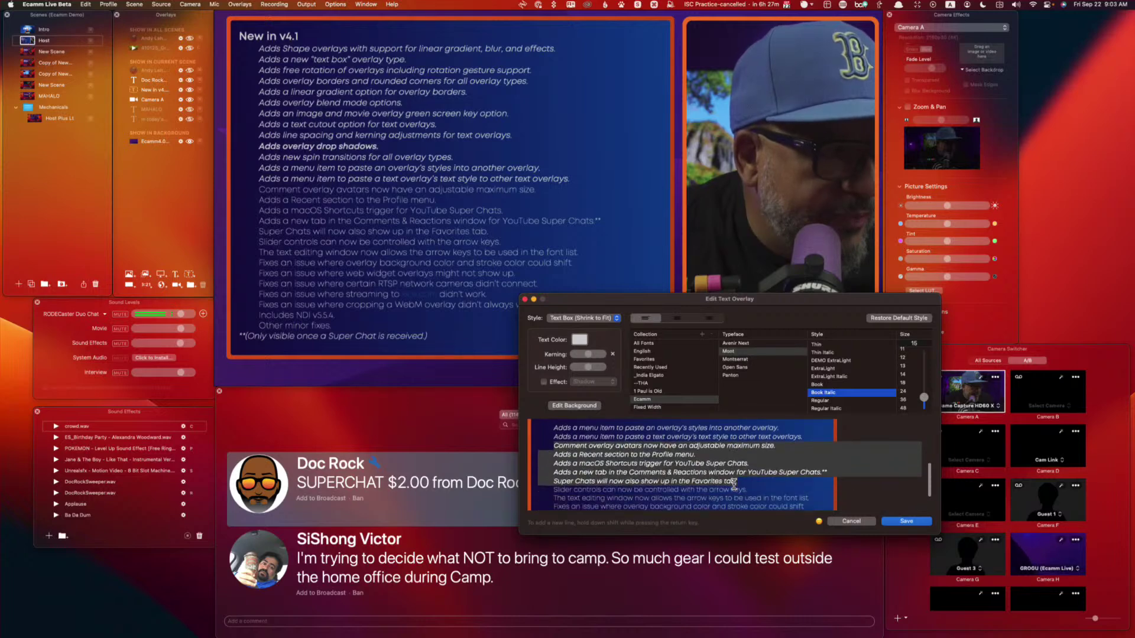
{"action": "scroll", "coordinate": [759, 477], "scroll_direction": "down", "scroll_amount": 1}
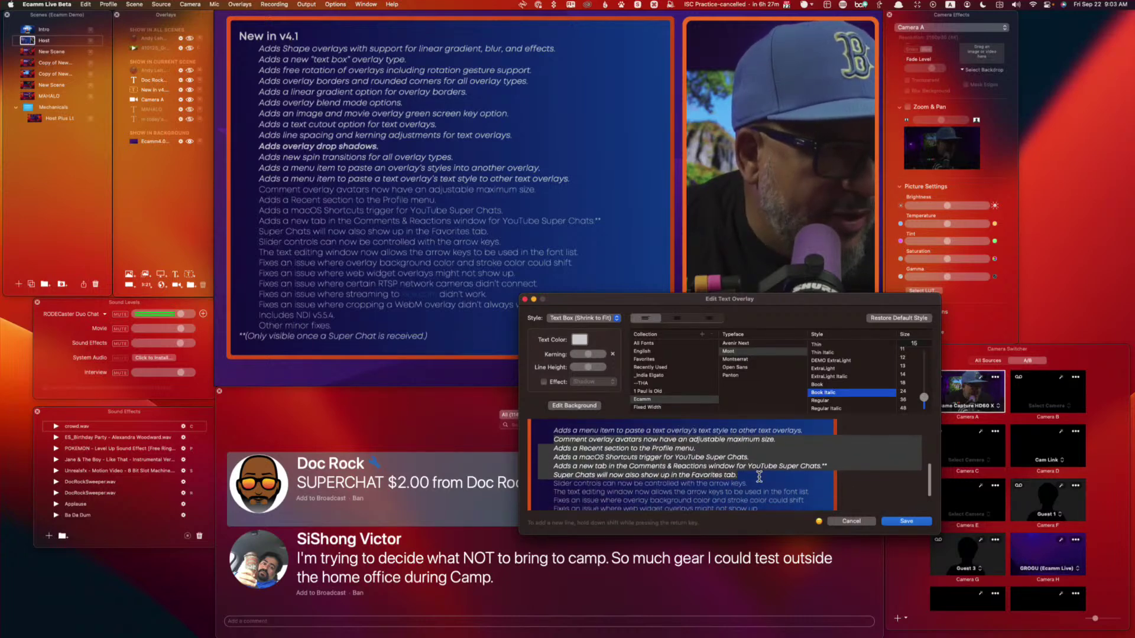
{"action": "scroll", "coordinate": [678, 487], "scroll_direction": "down", "scroll_amount": 2}
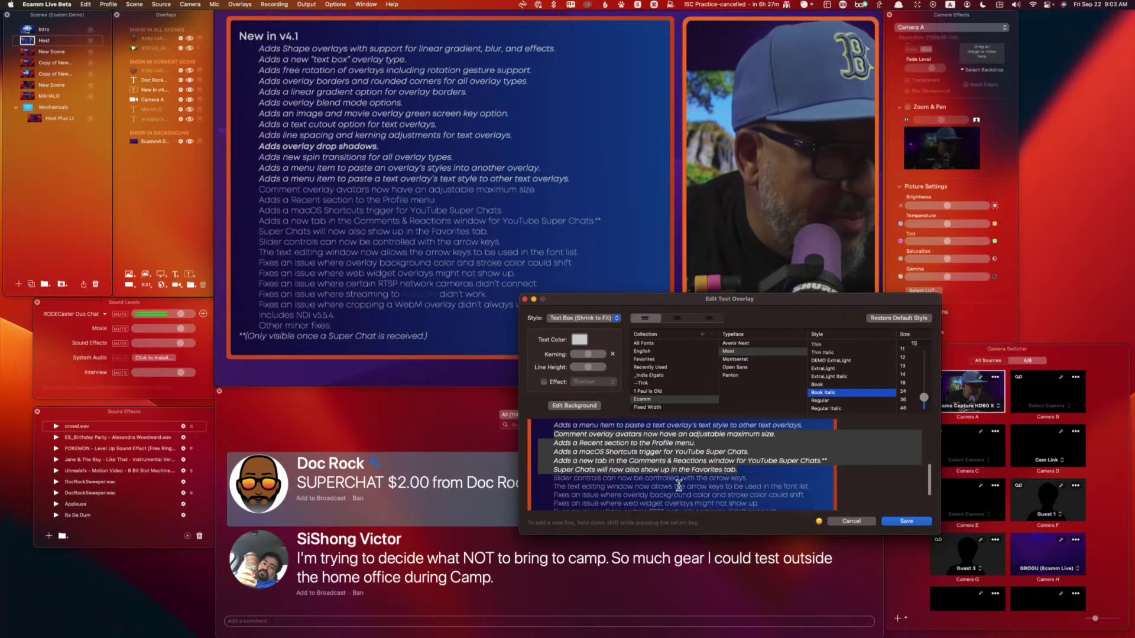
{"action": "scroll", "coordinate": [679, 486], "scroll_direction": "down", "scroll_amount": 1}
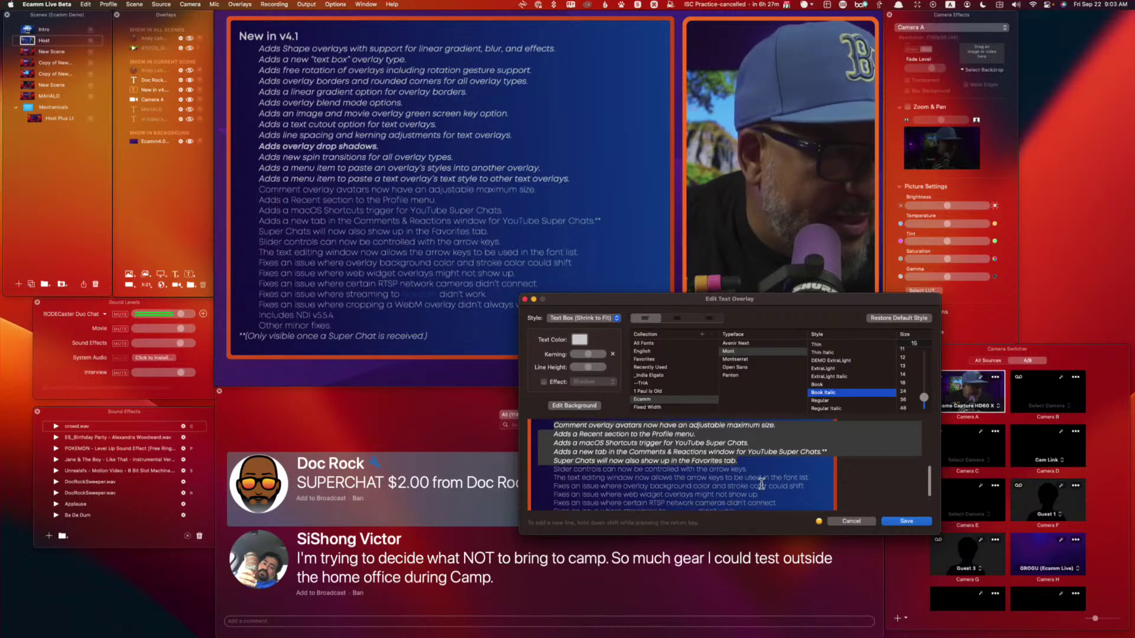
{"action": "scroll", "coordinate": [762, 482], "scroll_direction": "down", "scroll_amount": 2}
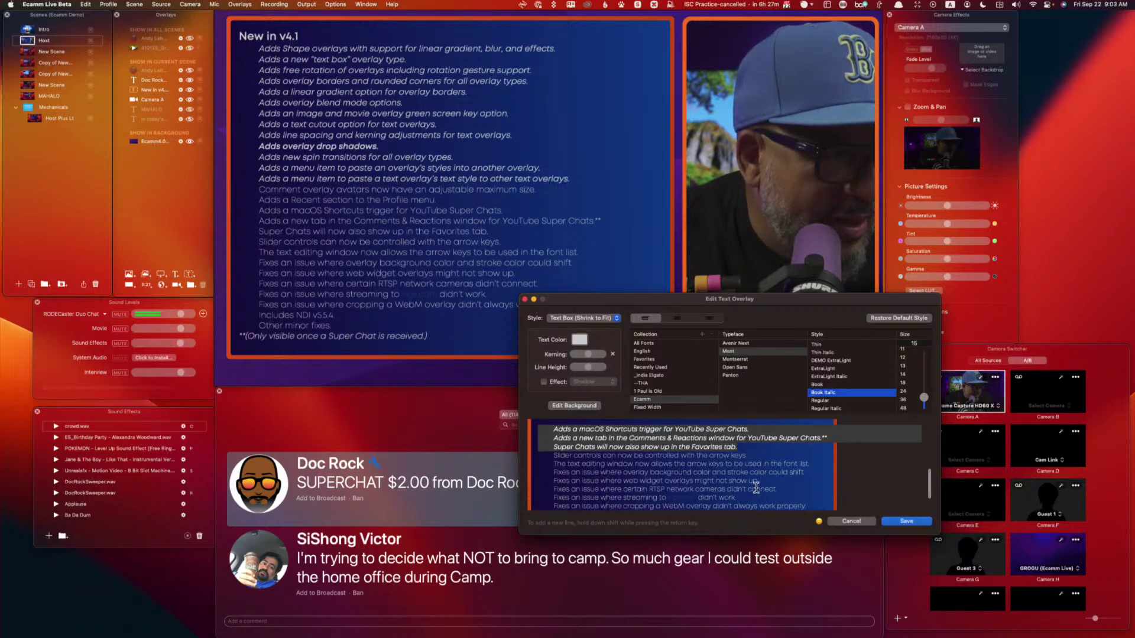
{"action": "scroll", "coordinate": [757, 486], "scroll_direction": "down", "scroll_amount": 1}
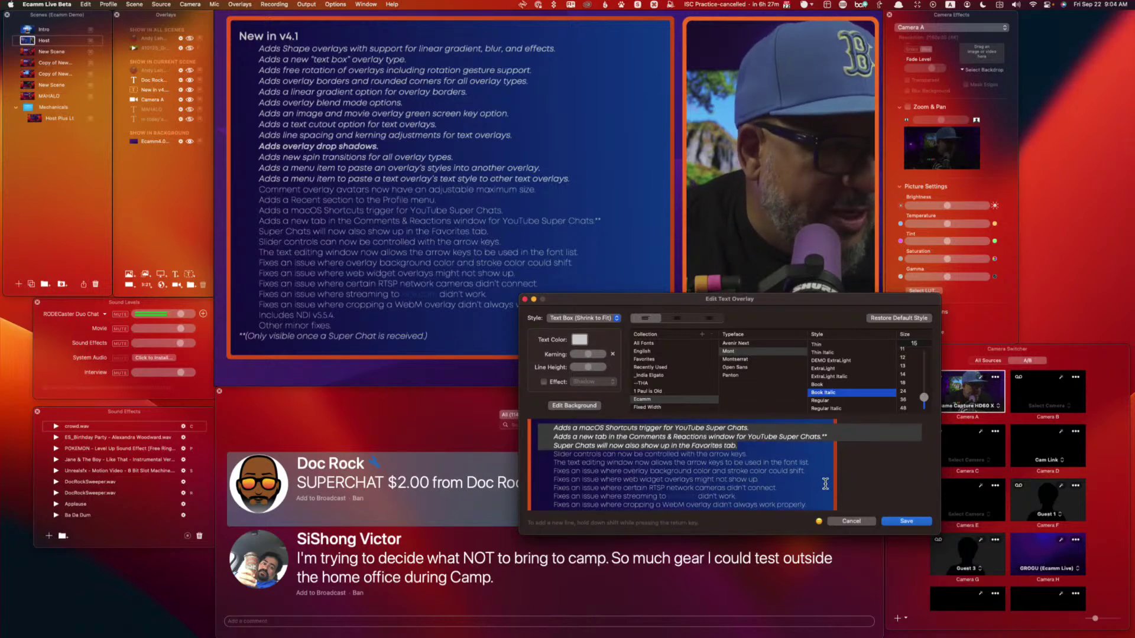
{"action": "scroll", "coordinate": [775, 494], "scroll_direction": "down", "scroll_amount": 1}
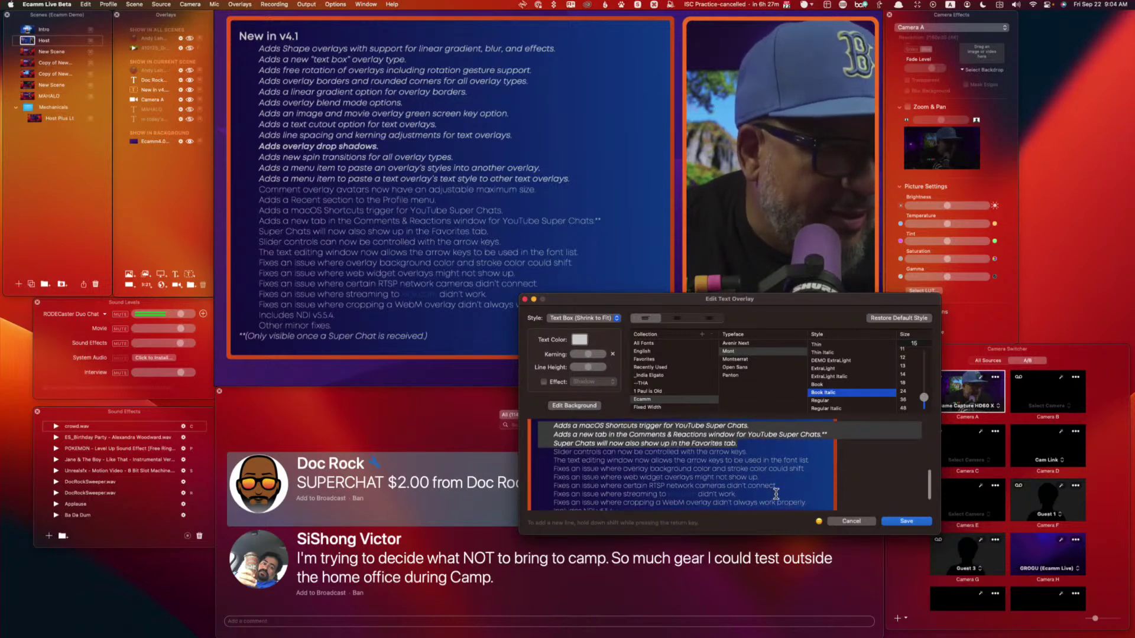
{"action": "left_click_drag", "start_coordinate": [785, 485], "coordinate": [543, 486]}
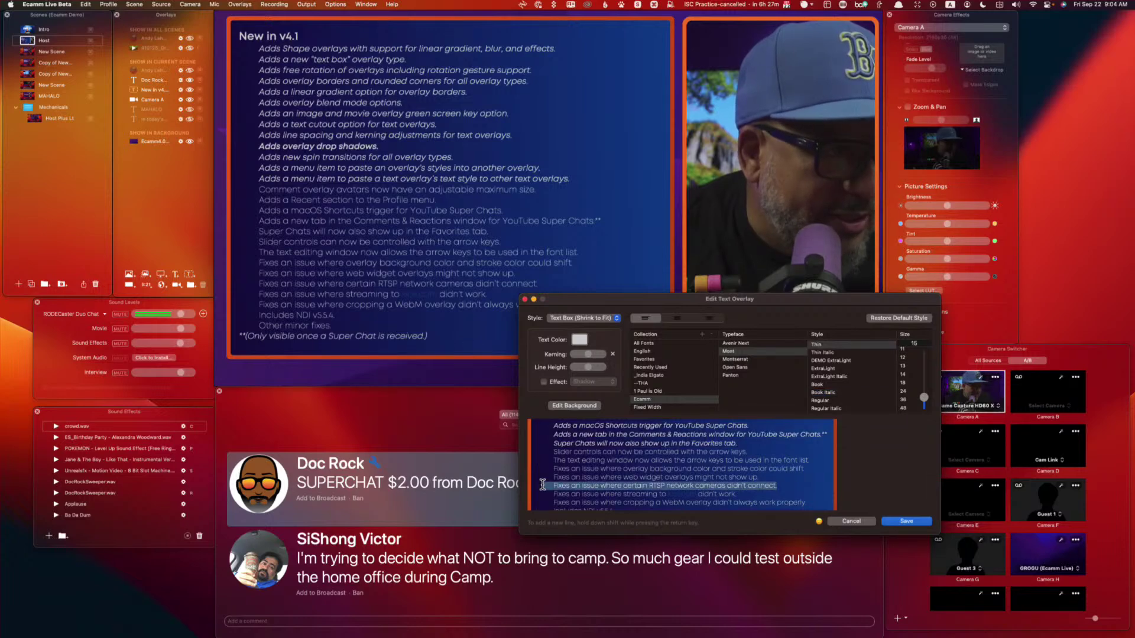
Step: Discard the text overlay edit, then switch to the second New Scene and hide its screen share overlay
{"action": "left_click", "coordinate": [849, 521]}
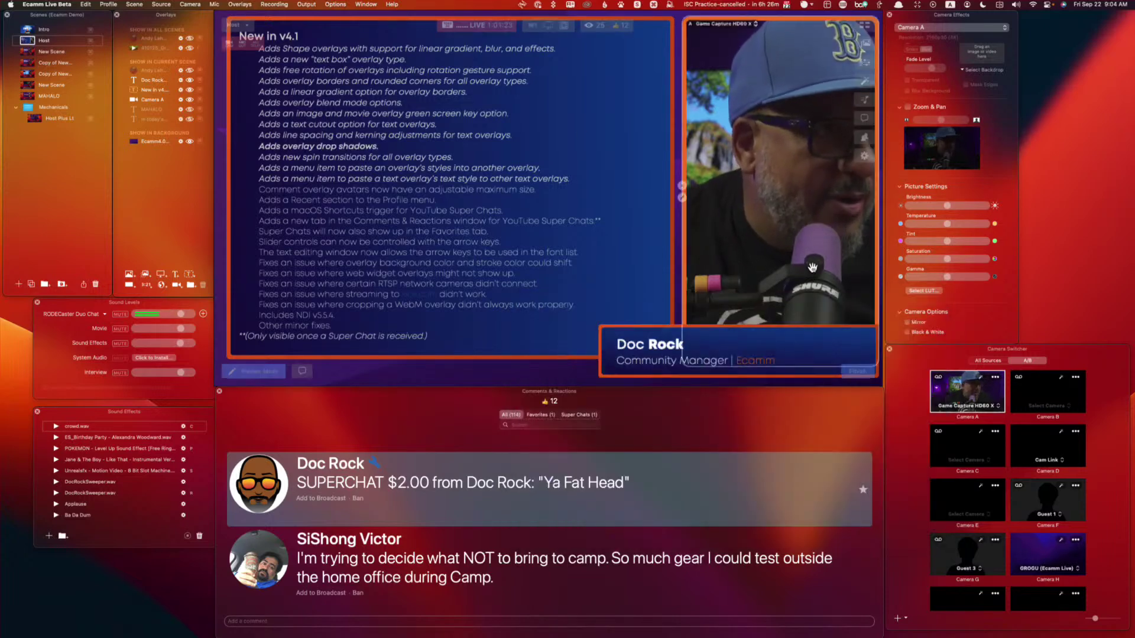
{"action": "left_click", "coordinate": [32, 53]}
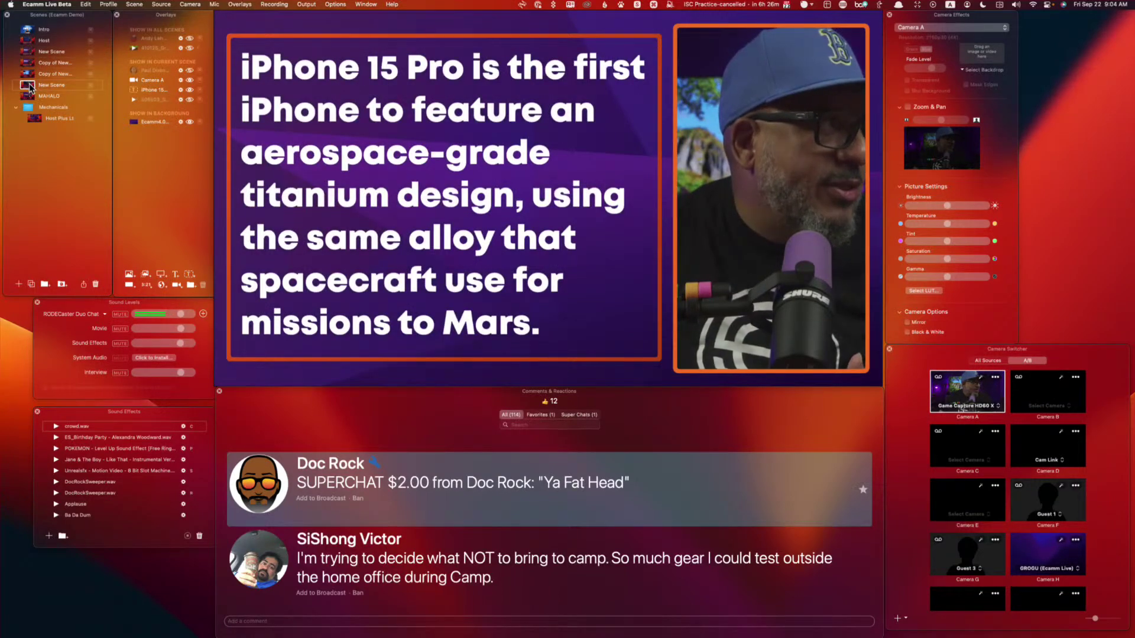
{"action": "left_click", "coordinate": [31, 74]}
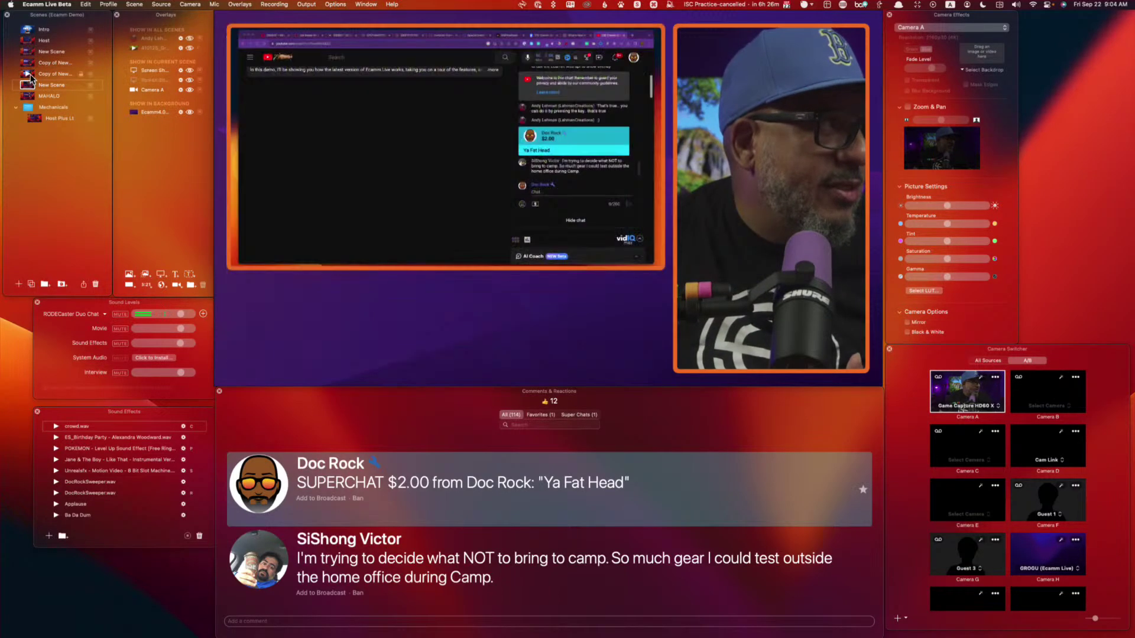
{"action": "left_click", "coordinate": [226, 142]}
Step: Set the Camera A overlay's shape to Wide (16:9) and center it in the frame
{"action": "left_click", "coordinate": [673, 205]}
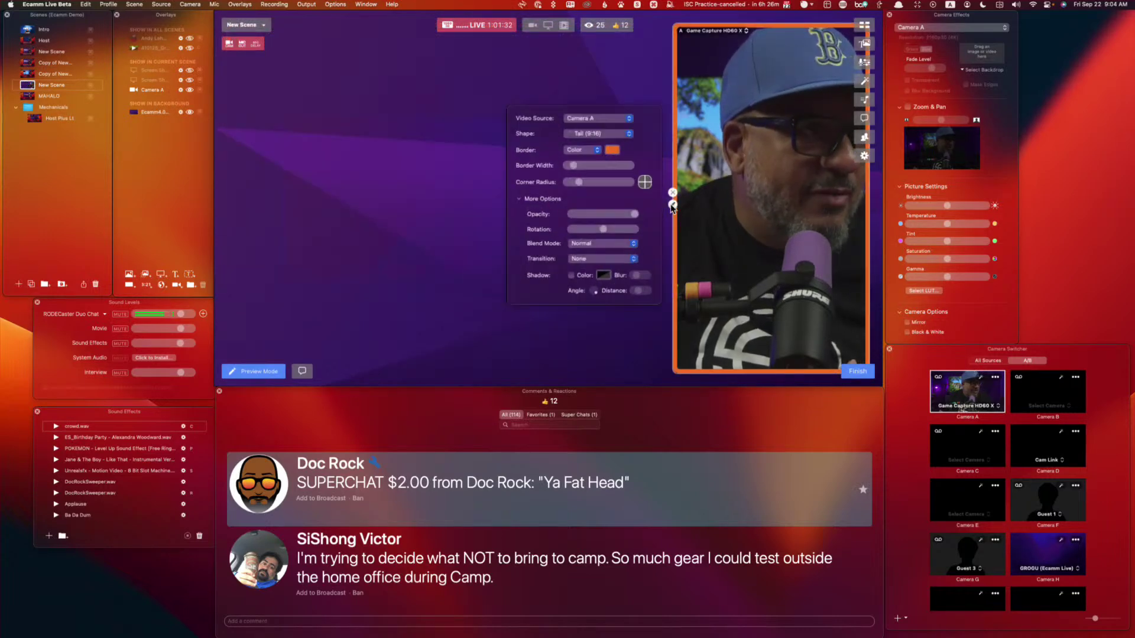
{"action": "left_click", "coordinate": [595, 134]}
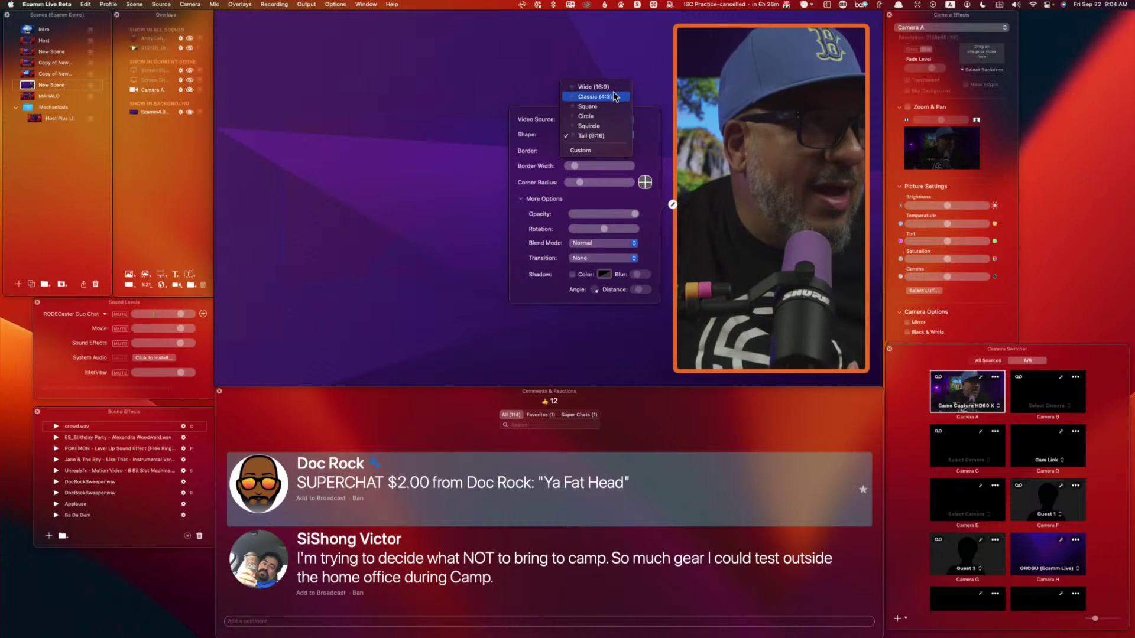
{"action": "left_click", "coordinate": [597, 86]}
{"action": "left_click_drag", "start_coordinate": [767, 205], "coordinate": [431, 214]}
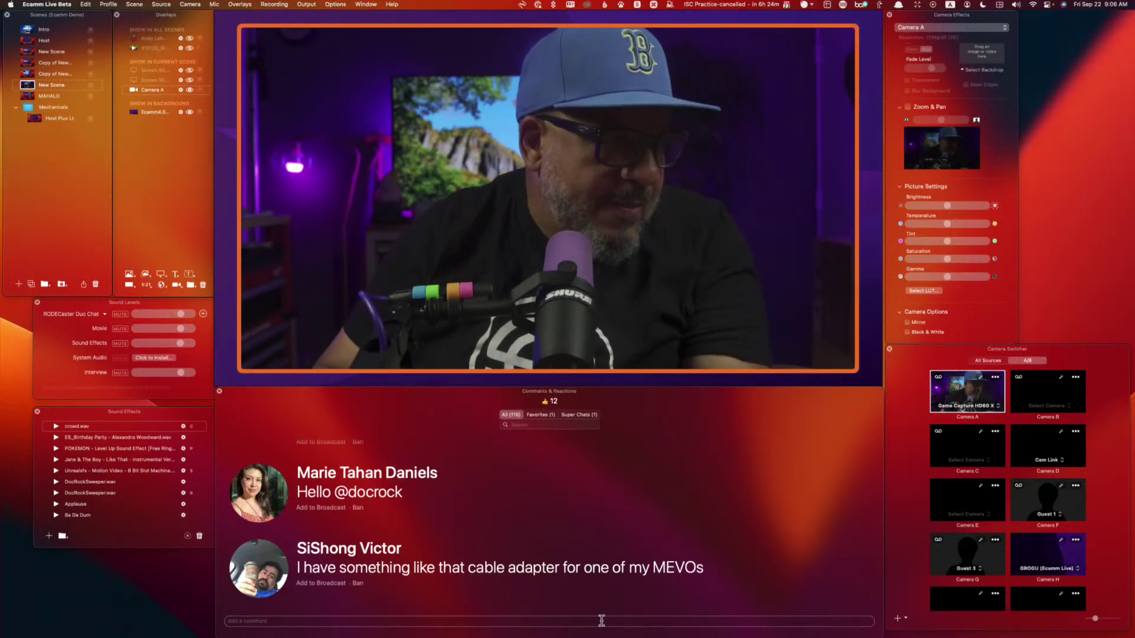
Step: Insert the OBSBOT Tail Air Kickstarter link from the clipboard history into the comment field
{"action": "key", "text": "alt"}
{"action": "key", "text": "alt"}
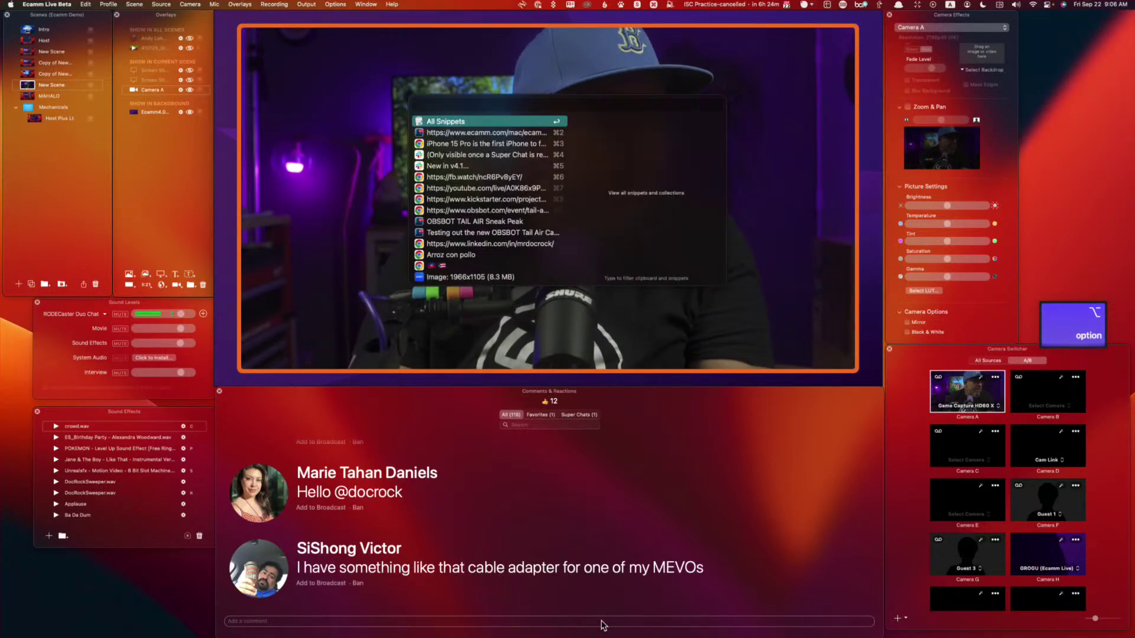
{"action": "key", "text": "Down"}
{"action": "key", "text": "Down"}
{"action": "key", "text": "Down"}
{"action": "key", "text": "Down"}
{"action": "key", "text": "Down"}
{"action": "key", "text": "Down"}
{"action": "key", "text": "Down"}
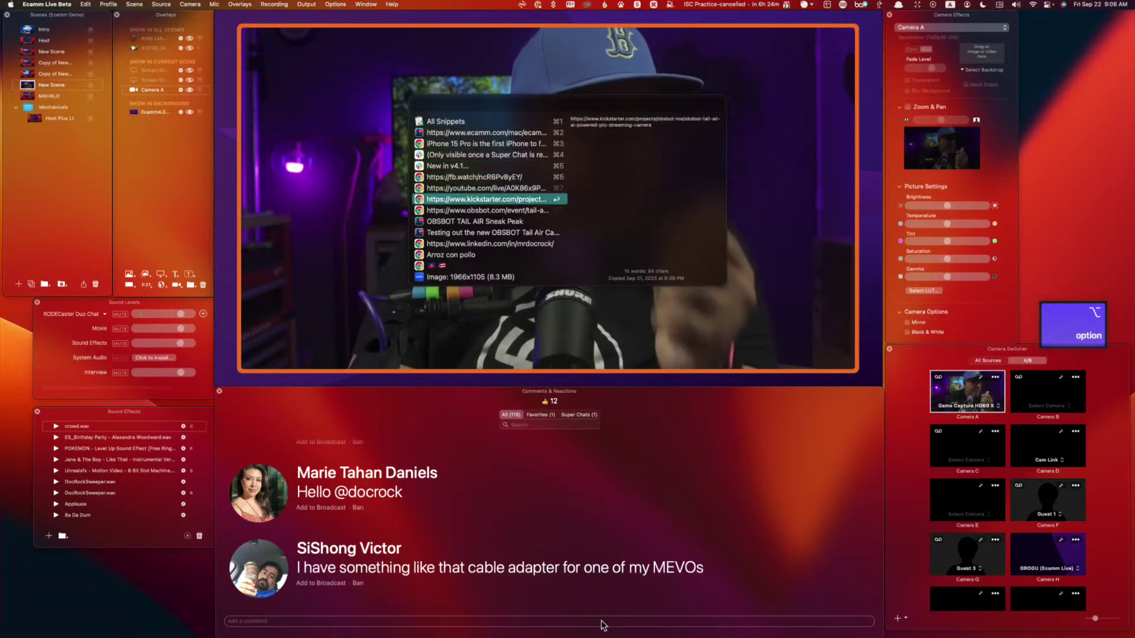
{"action": "key", "text": "Return"}
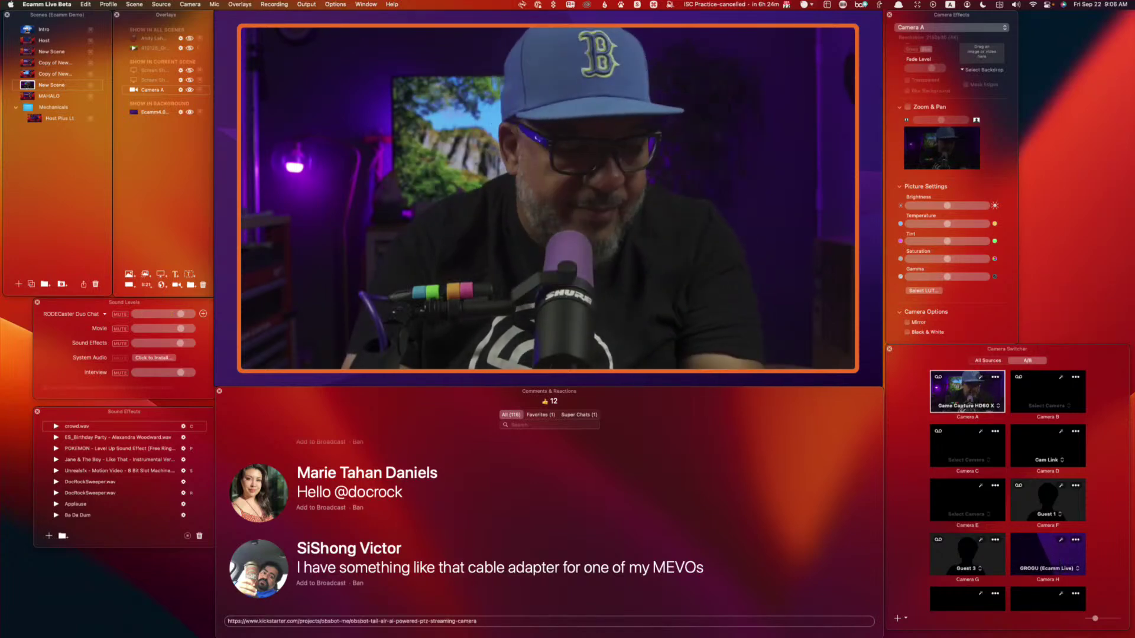
Step: Put "OBSBOT Tail Air" in front of the Kickstarter link and post the comment
{"action": "key", "text": "Up"}
{"action": "type", "text": "OBSBOT Tail Air"}
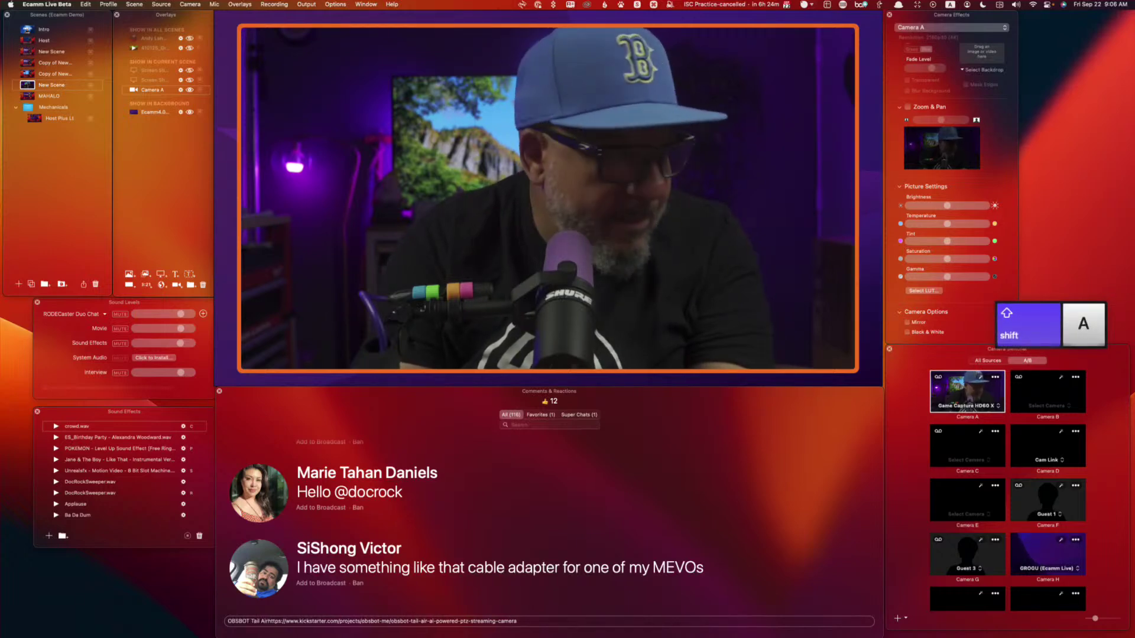
{"action": "key", "text": "Return"}
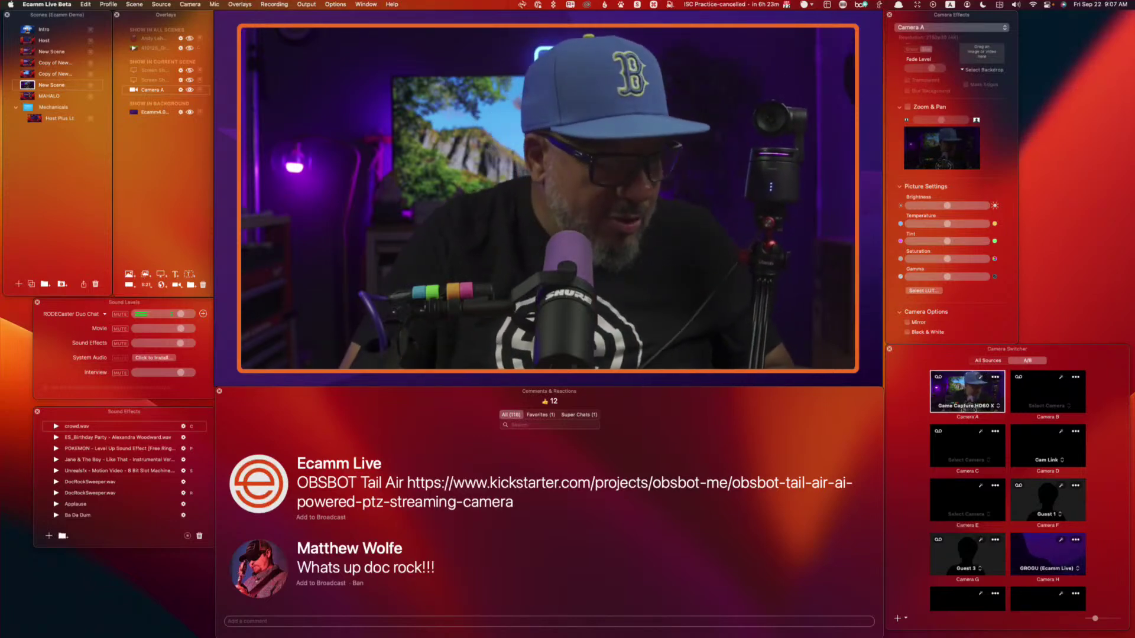
Step: Assign the Obsbot_Tail_Air_Ndi_Device source to Camera C and switch the scene's camera overlay to Camera C
{"action": "left_click", "coordinate": [980, 461]}
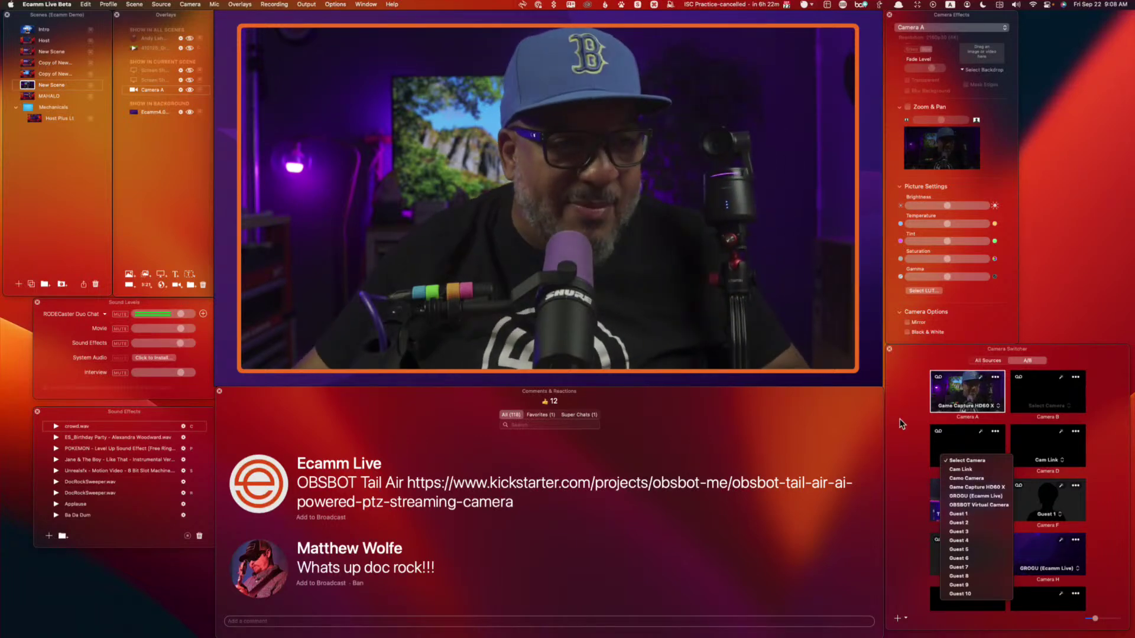
{"action": "left_click", "coordinate": [915, 464]}
{"action": "left_click", "coordinate": [967, 460]}
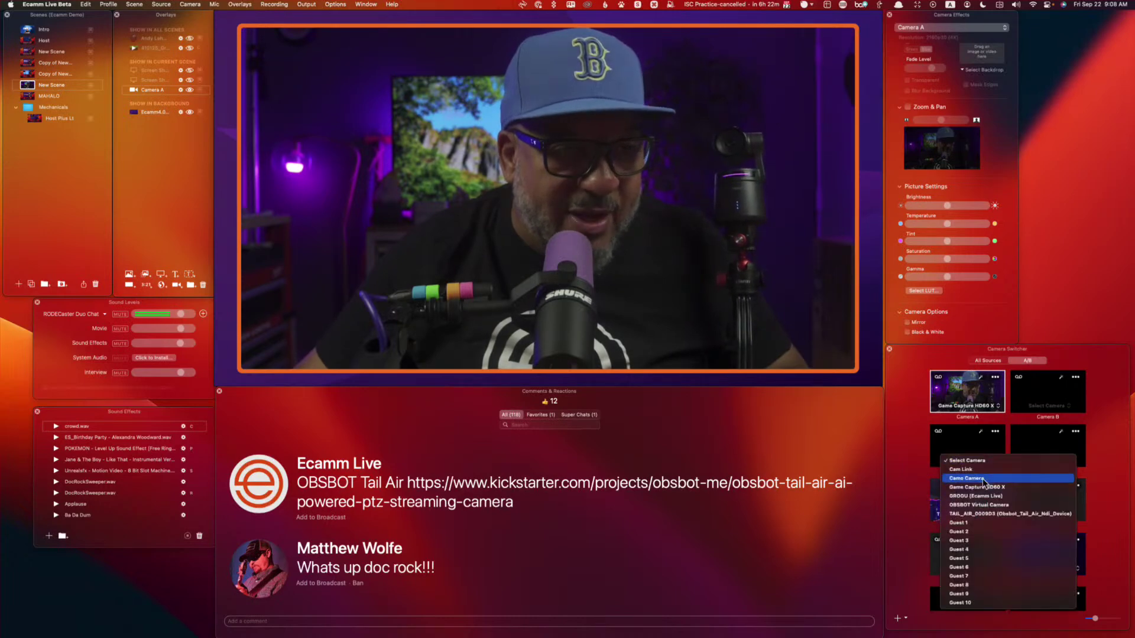
{"action": "left_click", "coordinate": [991, 517]}
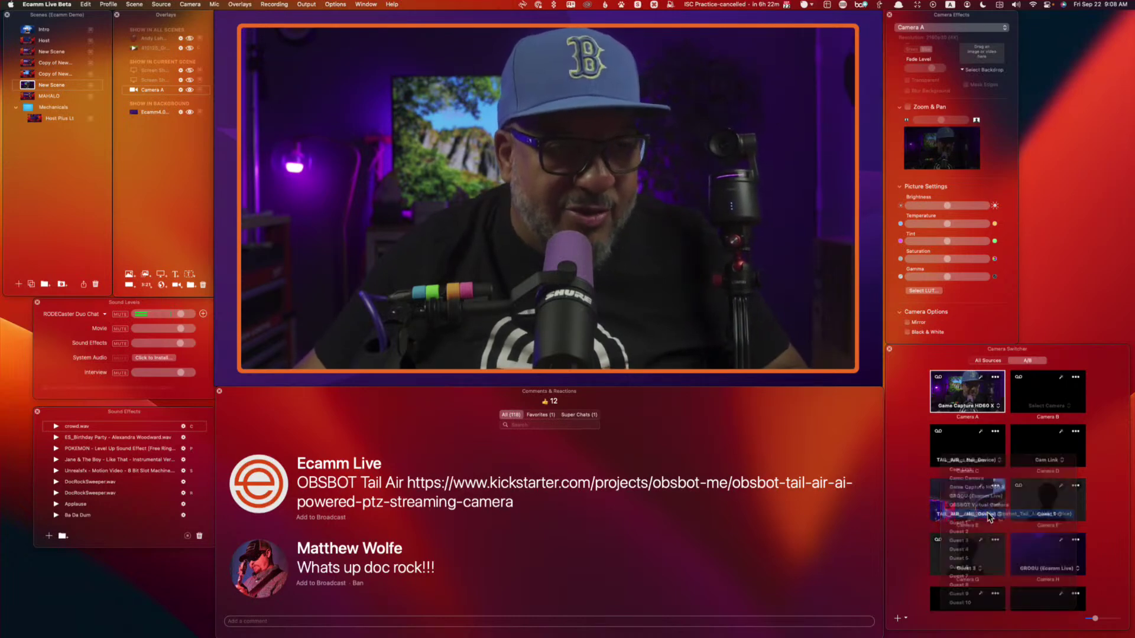
{"action": "left_click", "coordinate": [967, 449]}
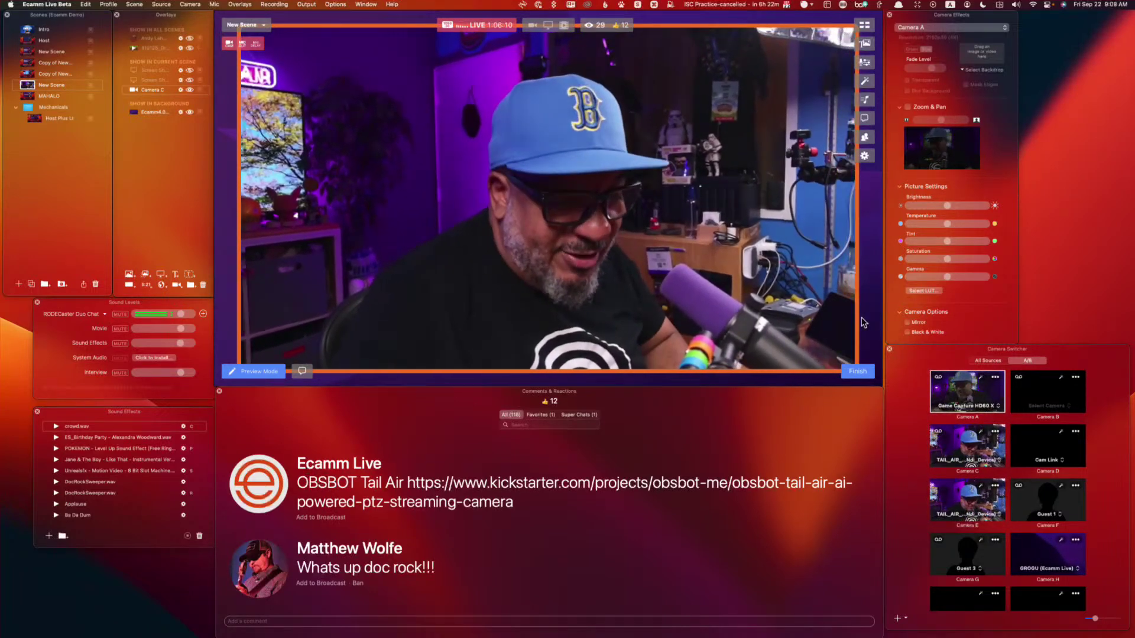
{"action": "mouse_move", "coordinate": [653, 187]}
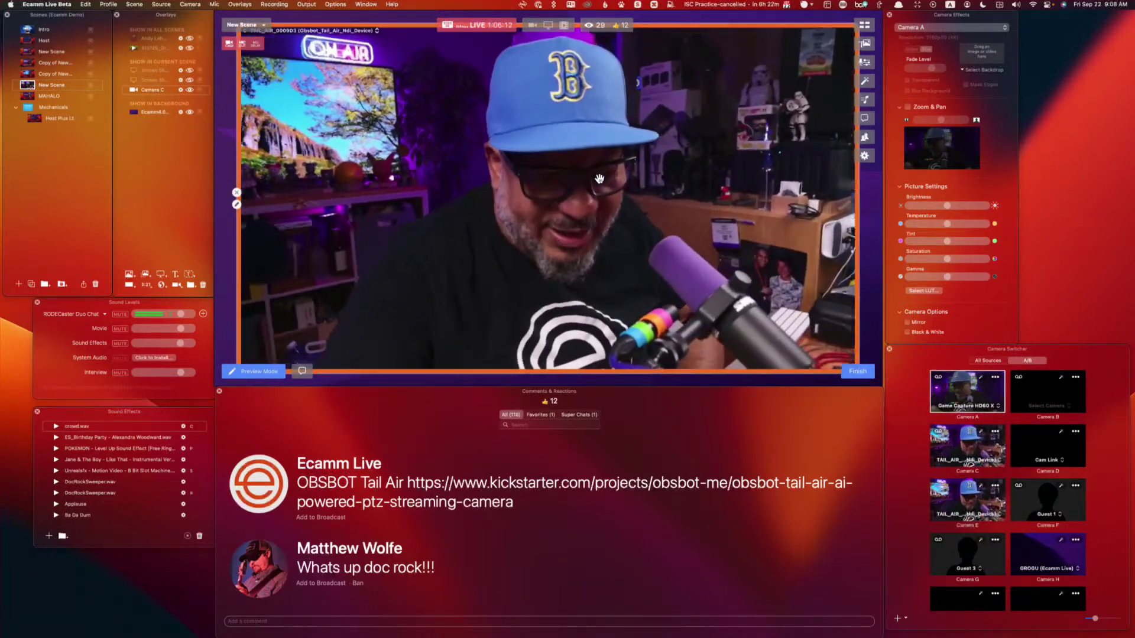
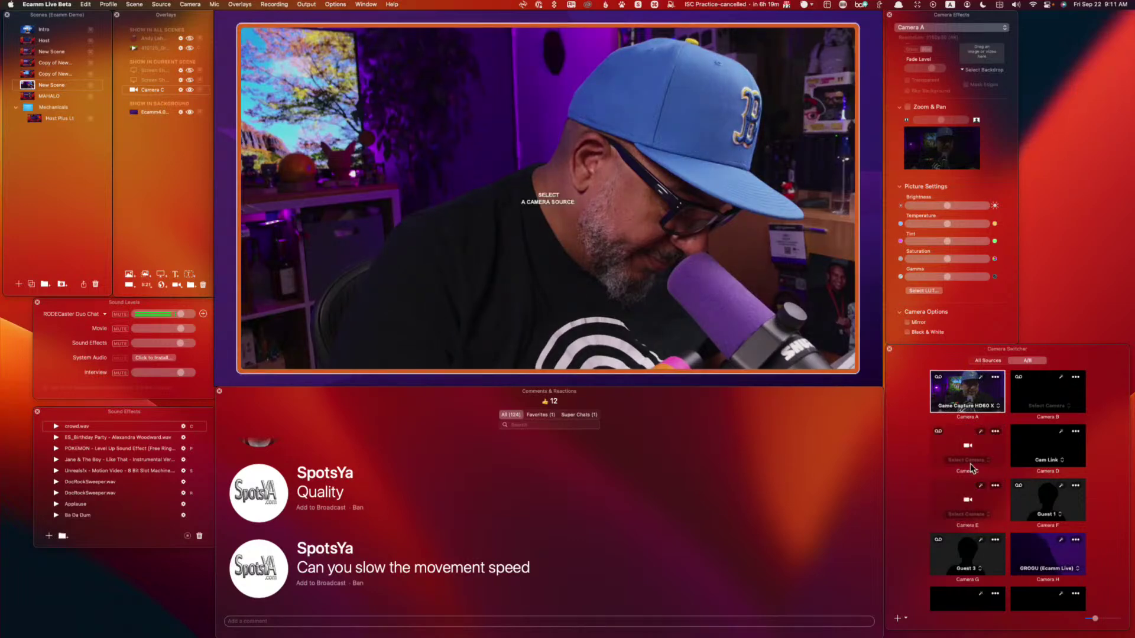
Step: Check Camera C's available video sources and options for the OBSBOT Tail Air camera
{"action": "left_click", "coordinate": [976, 460]}
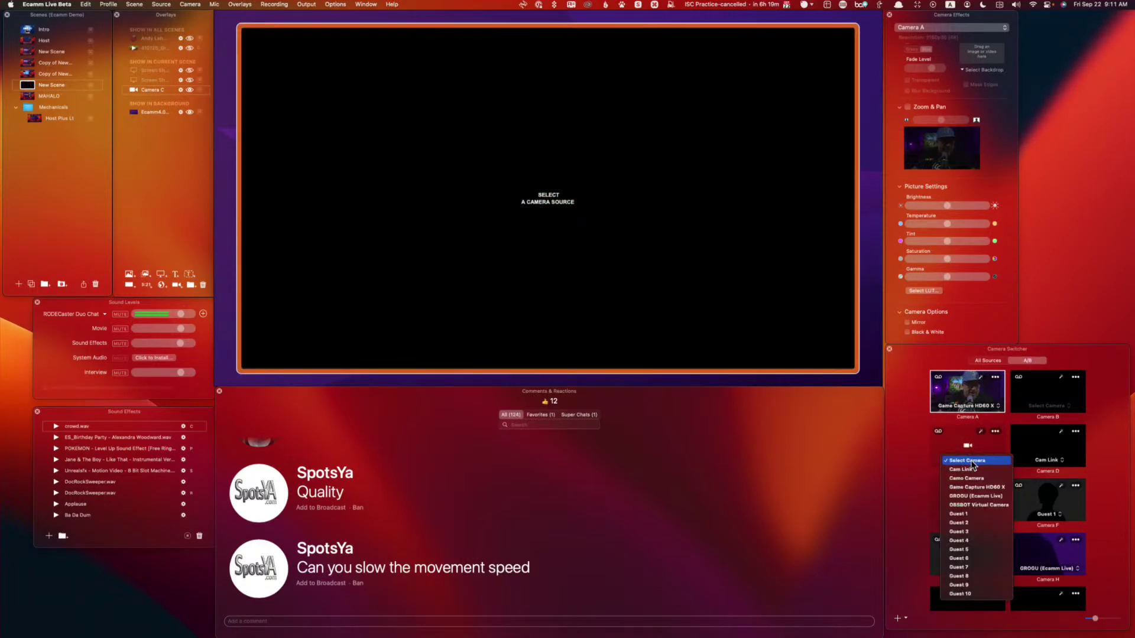
{"action": "left_click", "coordinate": [938, 439]}
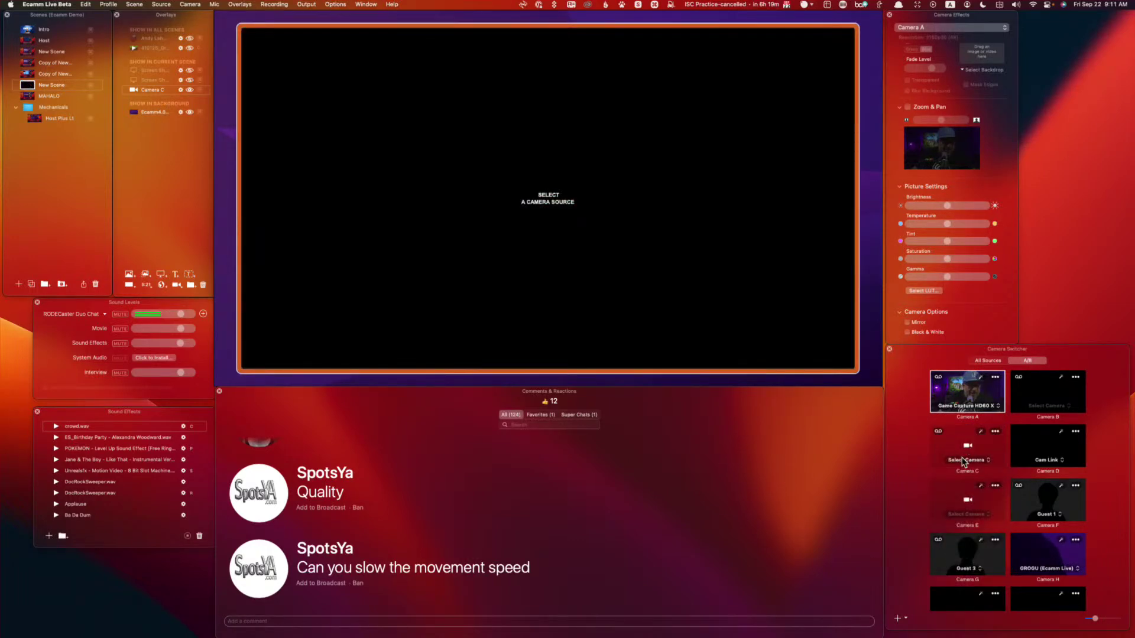
{"action": "left_click", "coordinate": [965, 460]}
{"action": "left_click", "coordinate": [963, 461]}
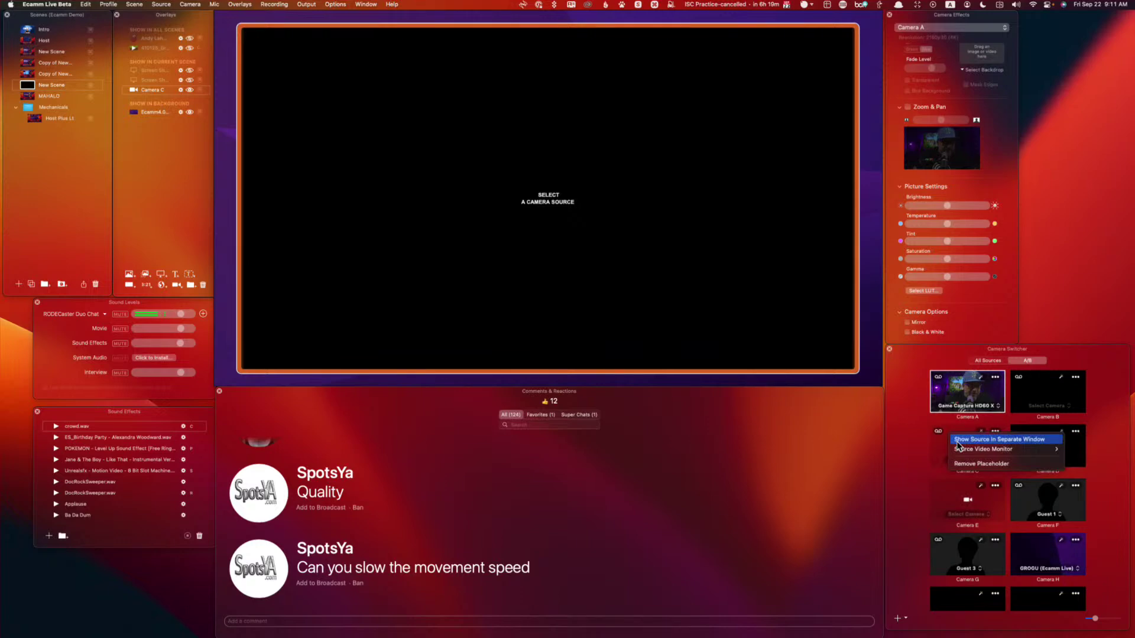
{"action": "left_click", "coordinate": [966, 462]}
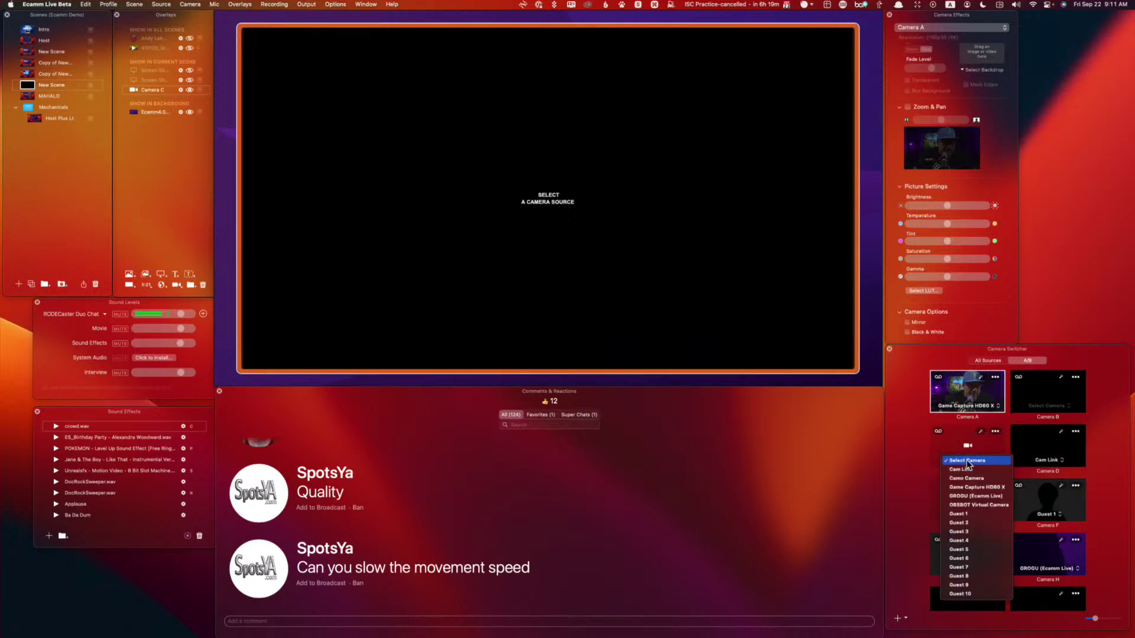
Step: Start a new network camera with the RTSP URL rtsp://192.168.1.179/stream1 and test its connection
{"action": "left_click", "coordinate": [898, 618]}
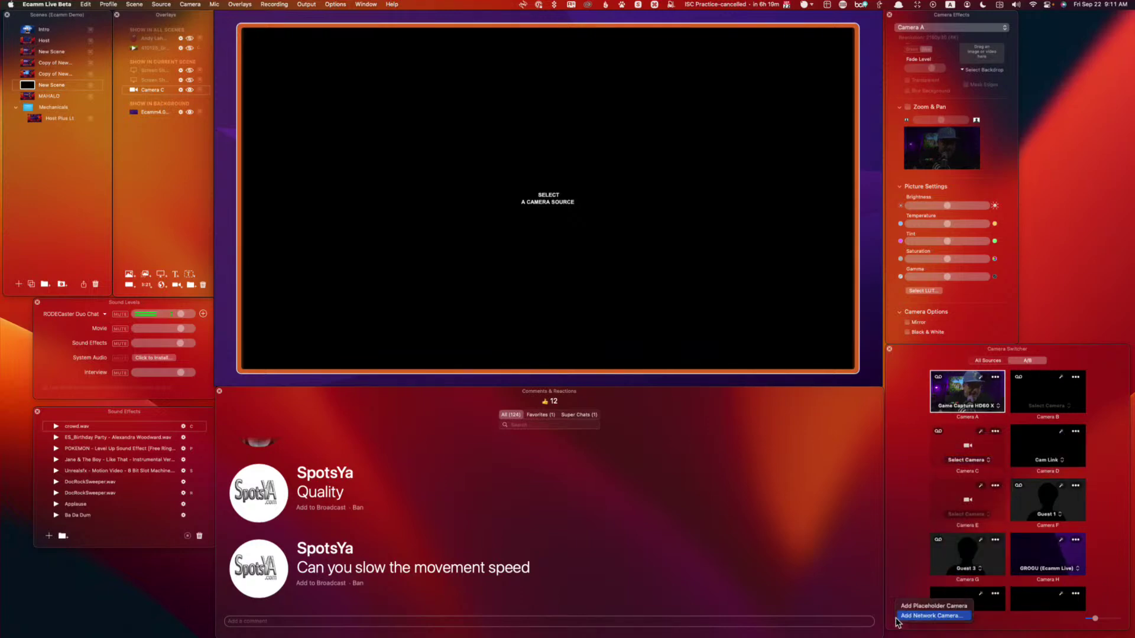
{"action": "left_click", "coordinate": [943, 616]}
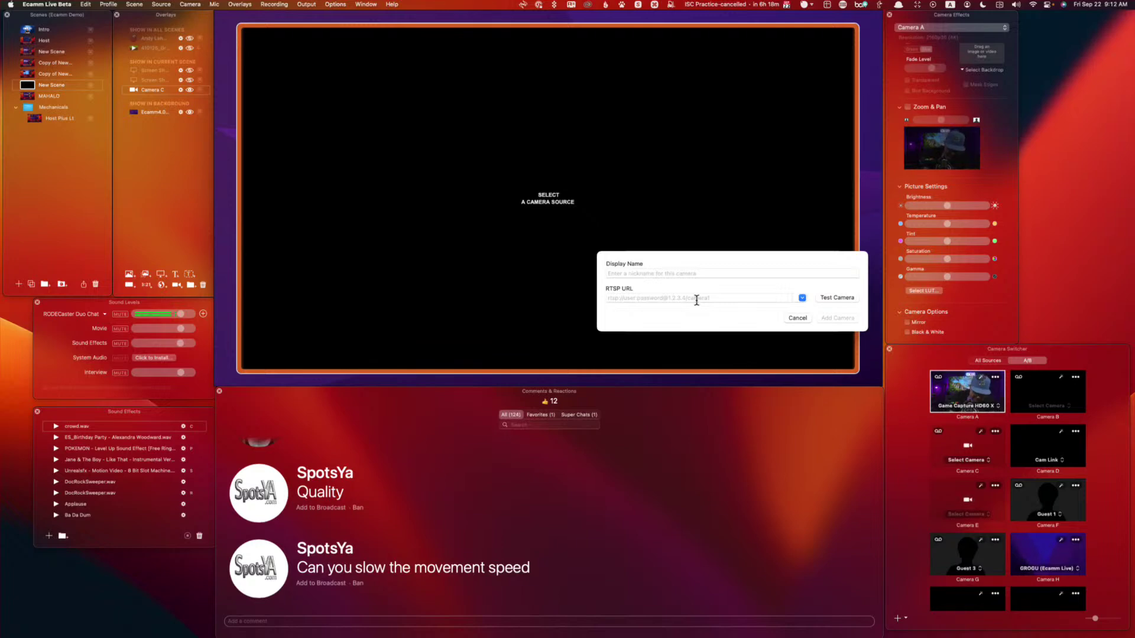
{"action": "type", "text": "rtsp://"}
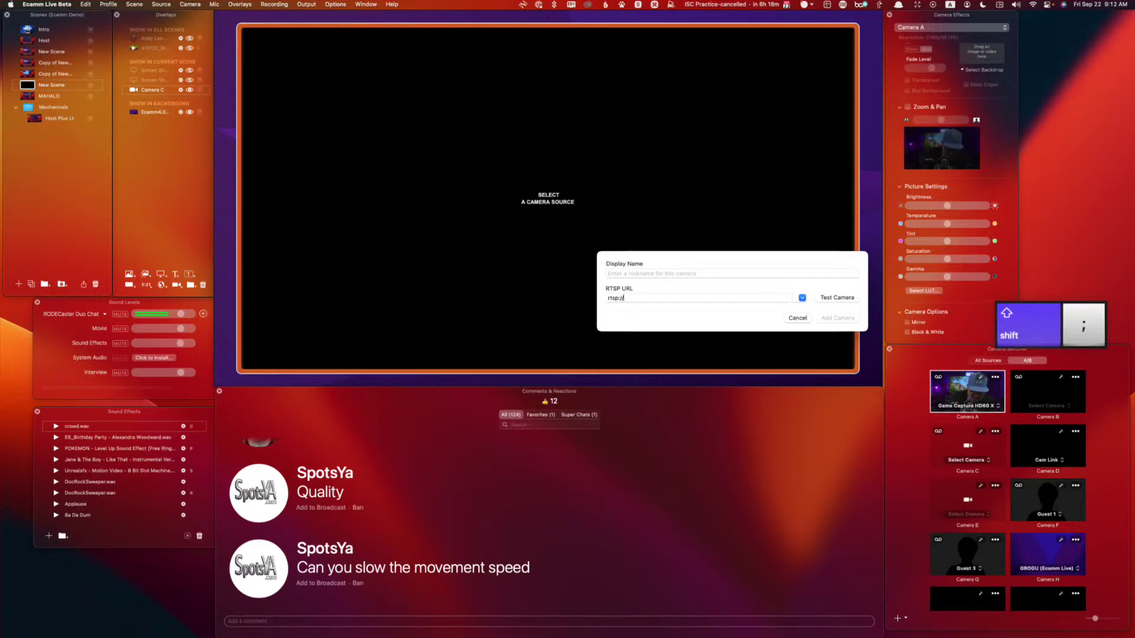
{"action": "type", "text": "192.168.1.179"}
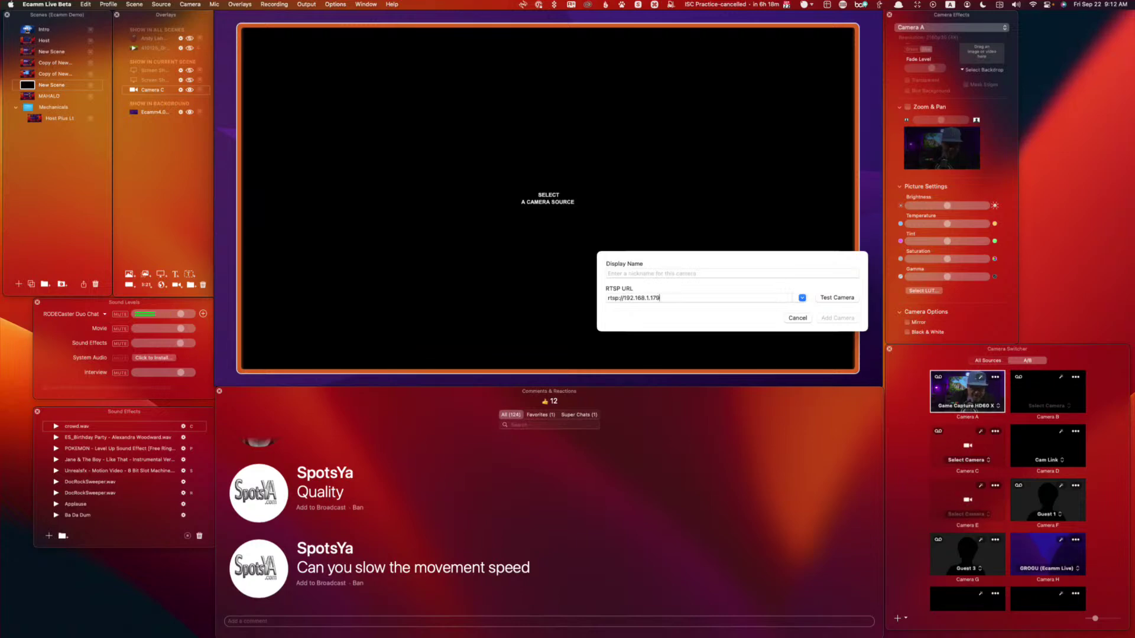
{"action": "type", "text": "stream1"}
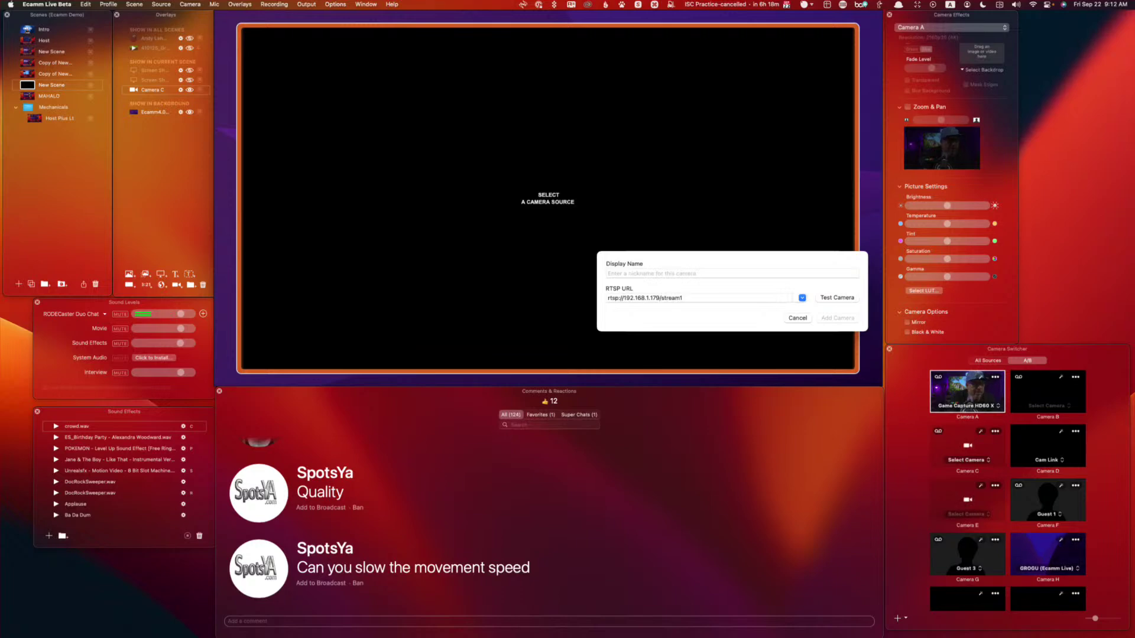
{"action": "left_click", "coordinate": [838, 297]}
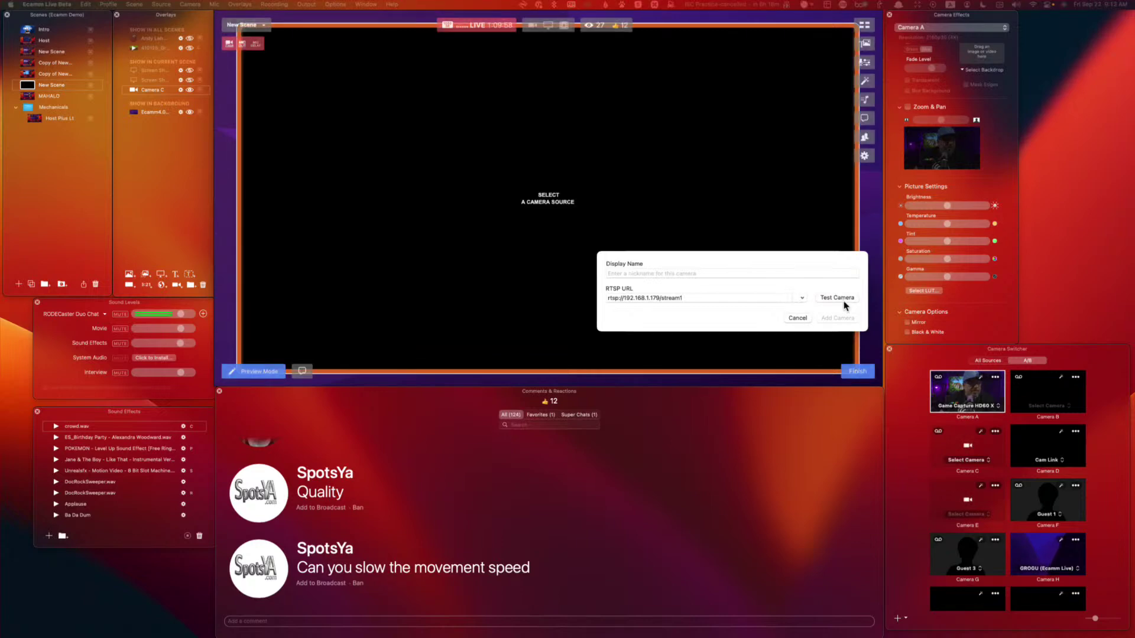
Step: Name the network camera "OBSBOT TAIL AIR", add it, and recheck its settings without changing them
{"action": "left_click", "coordinate": [694, 273]}
{"action": "type", "text": "O"}
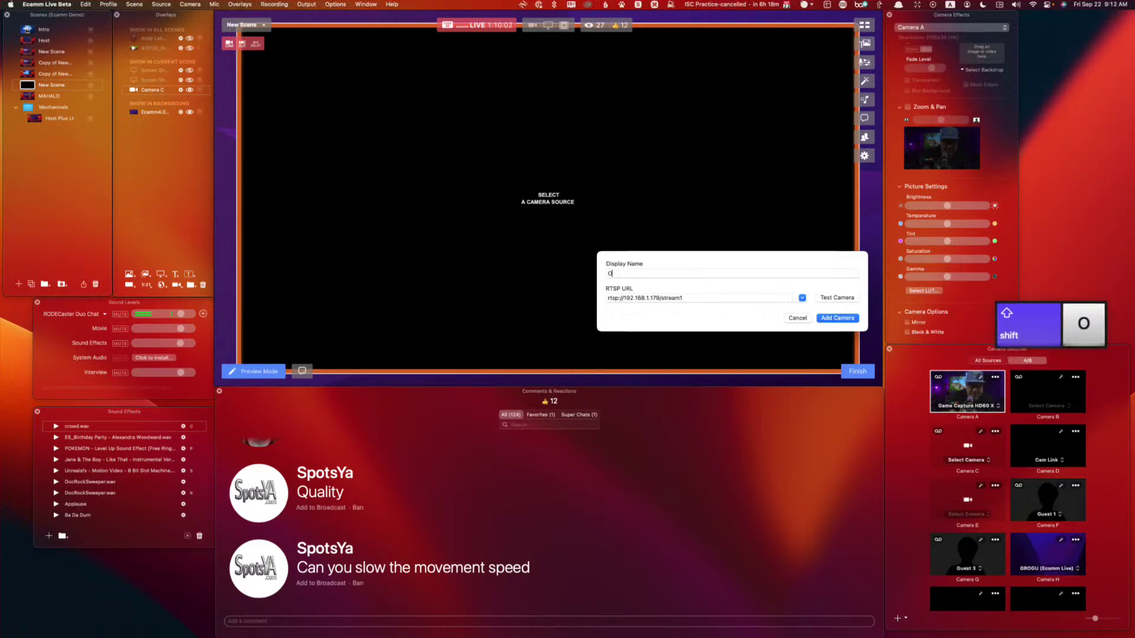
{"action": "type", "text": "BSBOT T"}
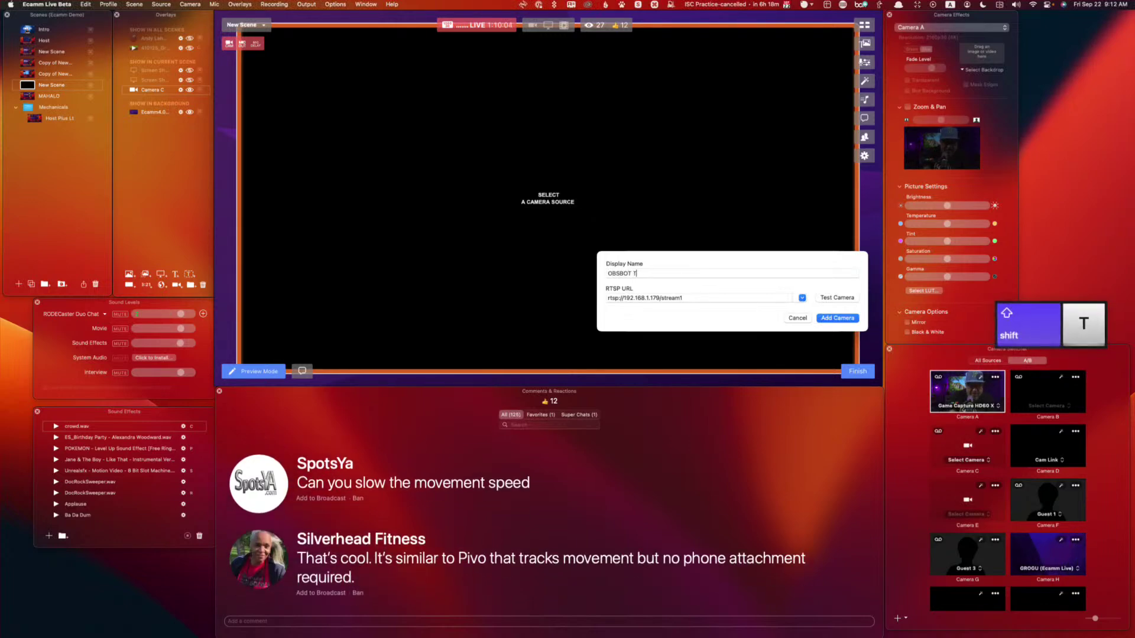
{"action": "type", "text": "AIL AIR"}
{"action": "key", "text": "Return"}
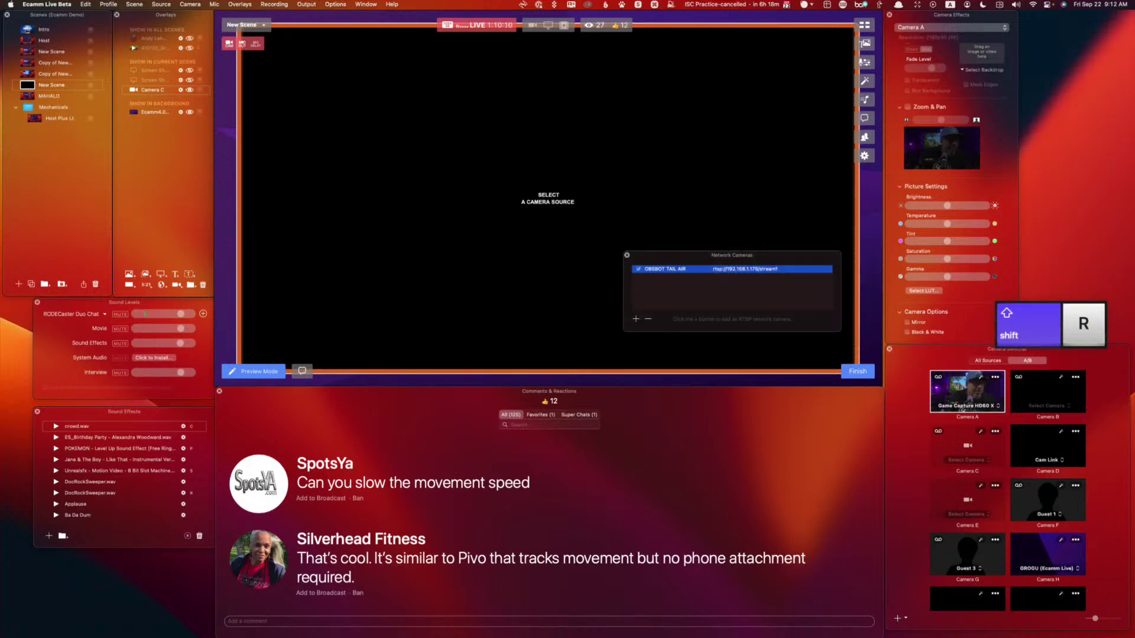
{"action": "double_click", "coordinate": [701, 273]}
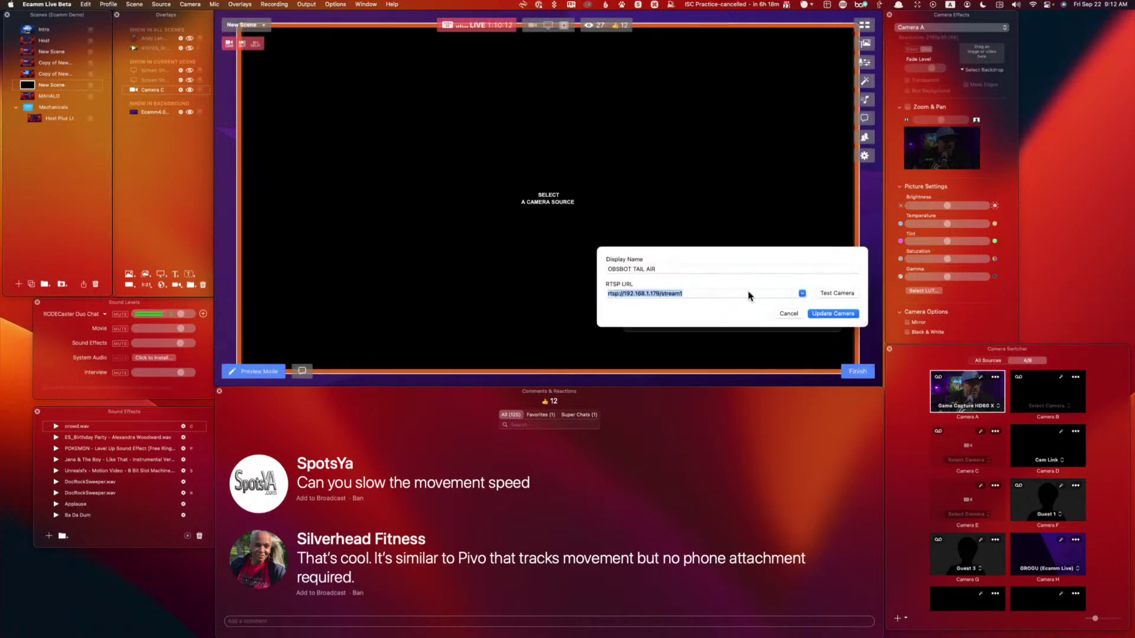
{"action": "left_click", "coordinate": [790, 319]}
Step: Set Camera C's source to OBSBOT TAIL AIR and move the Network Cameras window aside
{"action": "left_click", "coordinate": [968, 460]}
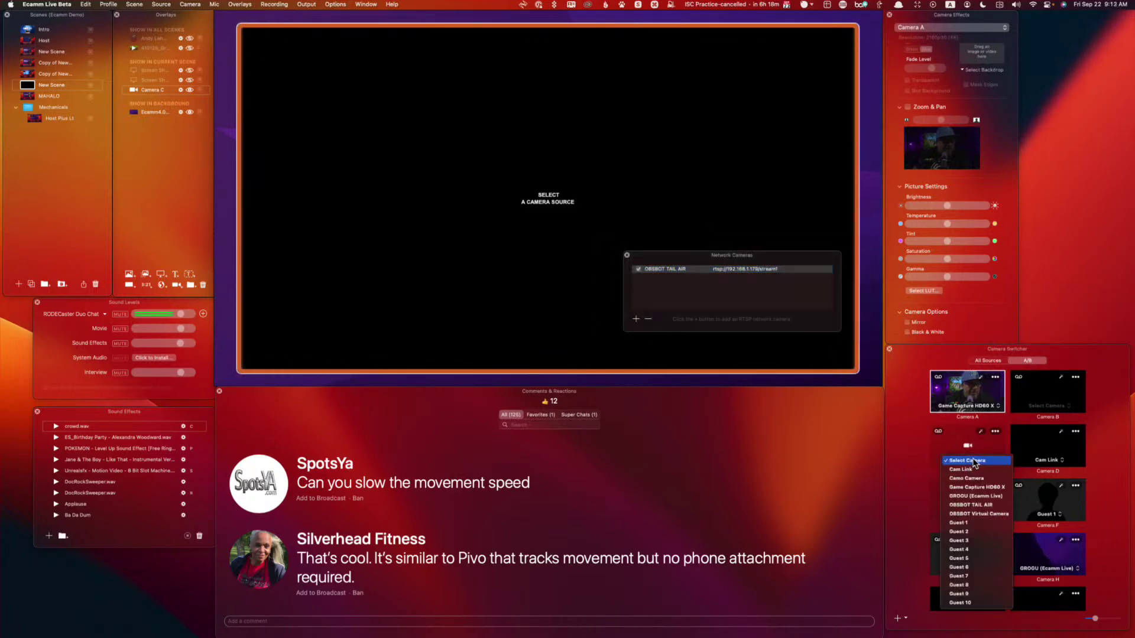
{"action": "left_click", "coordinate": [989, 505]}
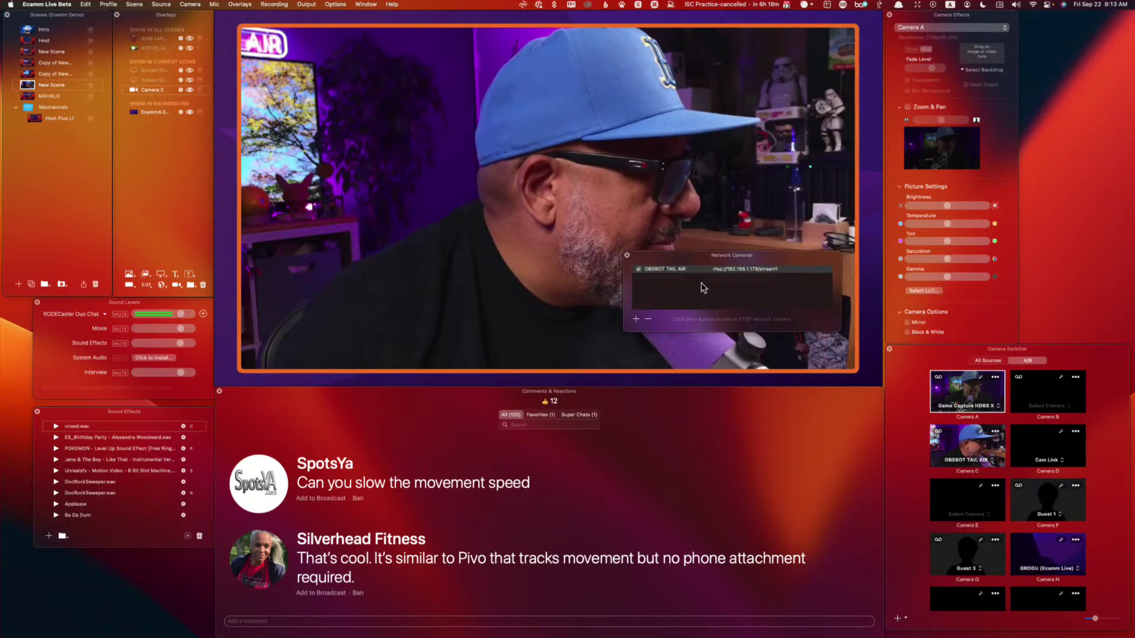
{"action": "left_click_drag", "start_coordinate": [649, 255], "coordinate": [685, 268]}
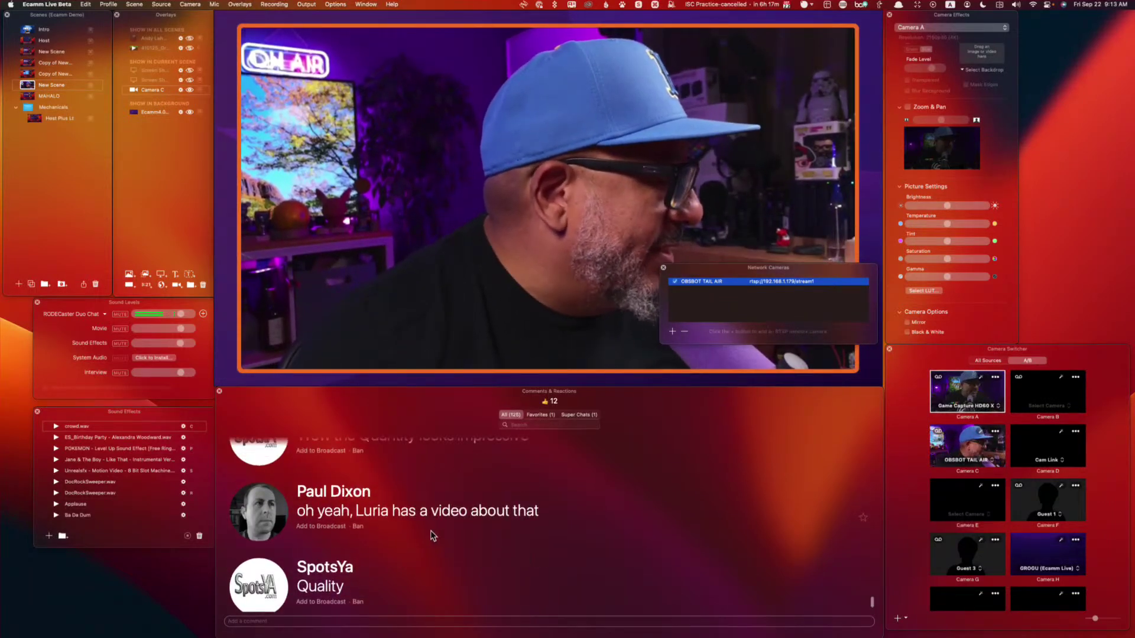
{"action": "scroll", "coordinate": [433, 536], "scroll_direction": "up", "scroll_amount": 1}
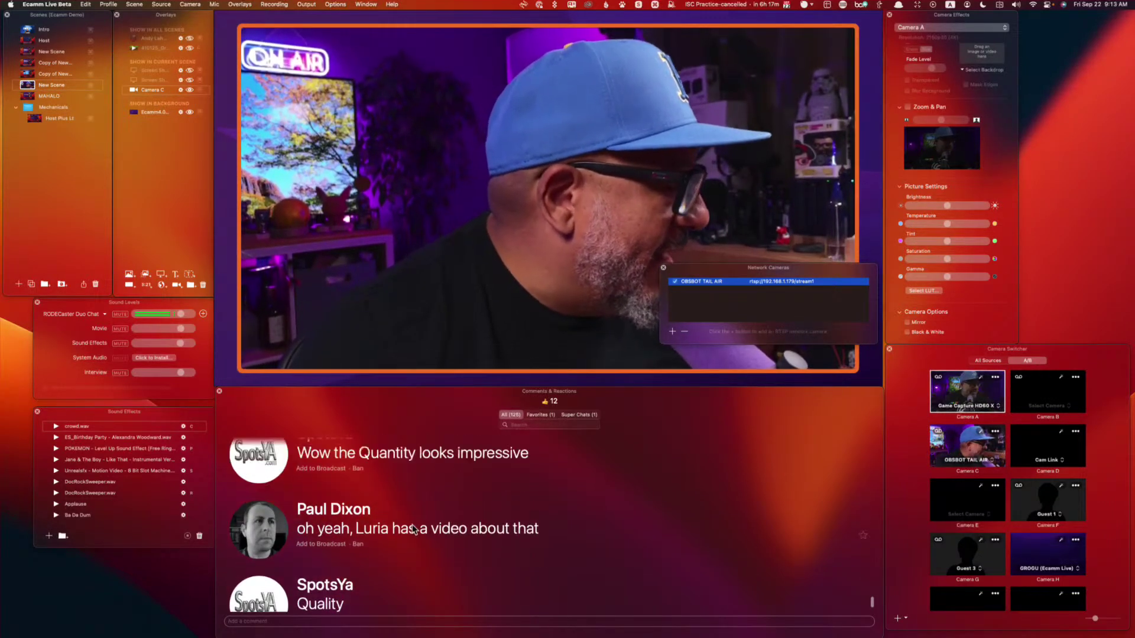
Step: Show the comment "oh yeah, Luria has a video about that" on the broadcast and switch the scene's camera overlay to Camera A
{"action": "left_click", "coordinate": [276, 520]}
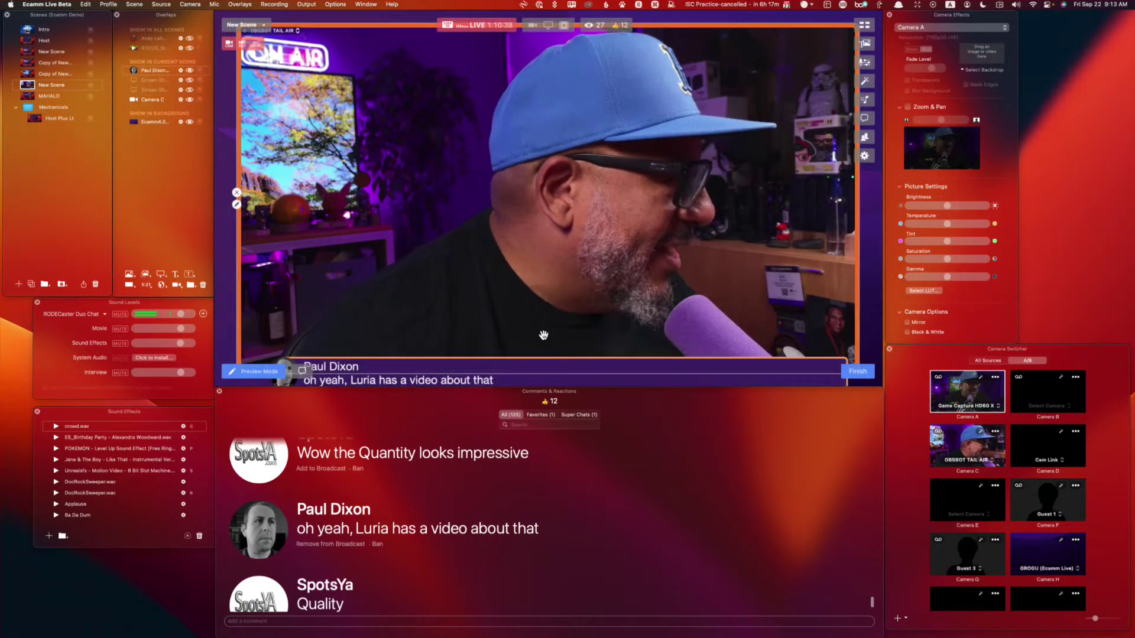
{"action": "scroll", "coordinate": [552, 451], "scroll_direction": "up", "scroll_amount": 4}
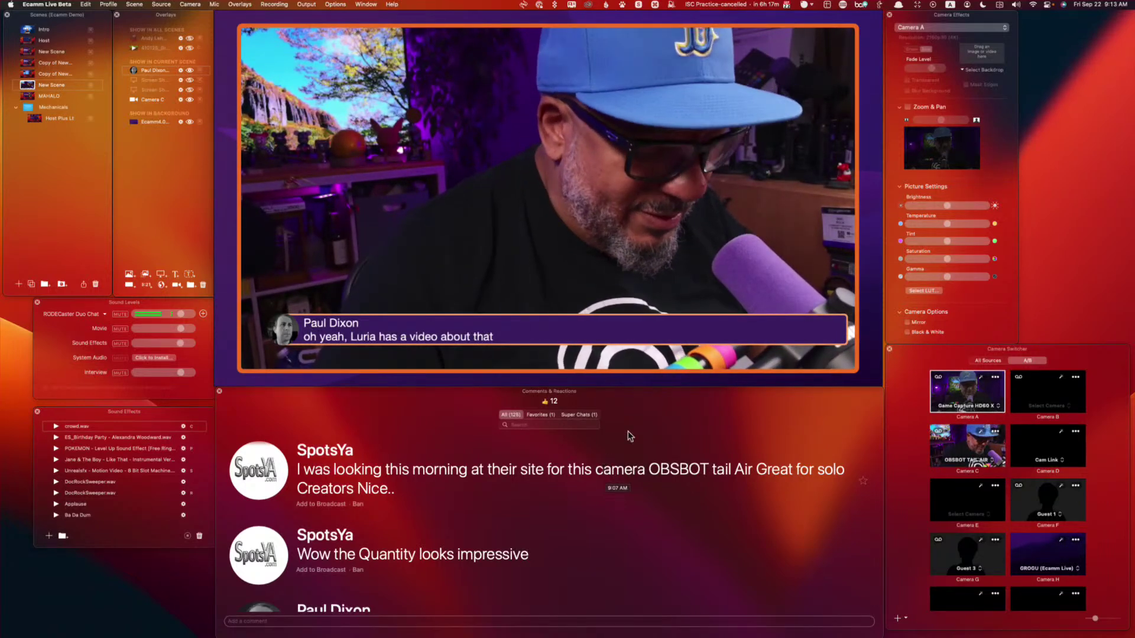
{"action": "left_click_drag", "start_coordinate": [982, 395], "coordinate": [721, 266]}
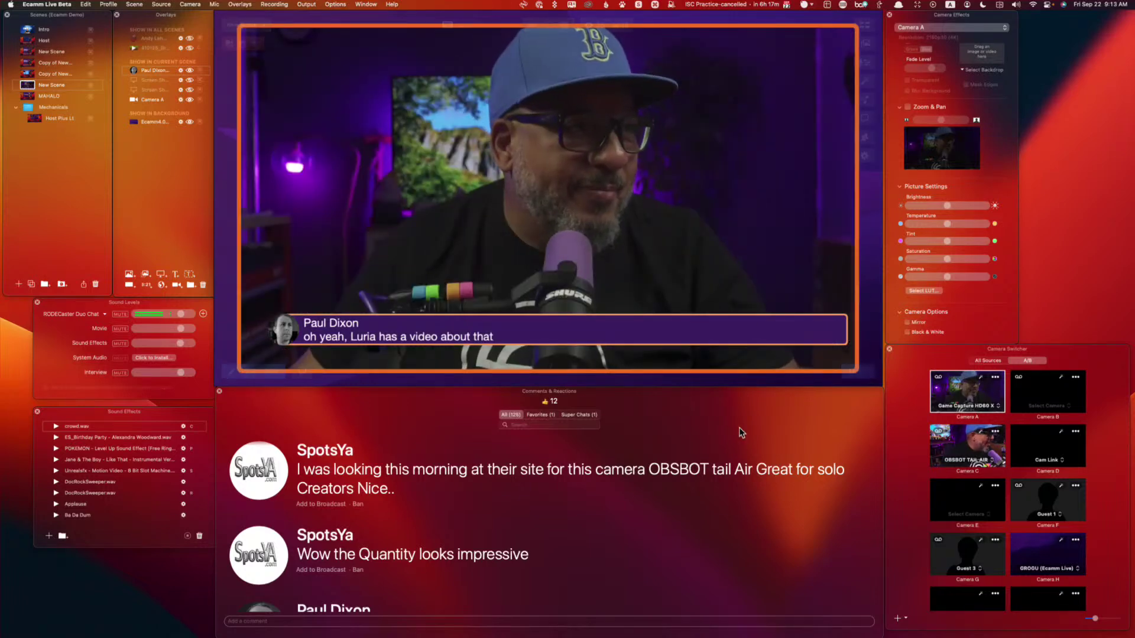
Step: Show the OBSBOT Tail Air Kickstarter link comment on the broadcast, and remove the comment comparing the camera to Pivo
{"action": "scroll", "coordinate": [528, 539], "scroll_direction": "down", "scroll_amount": 10}
{"action": "scroll", "coordinate": [526, 535], "scroll_direction": "up", "scroll_amount": 3}
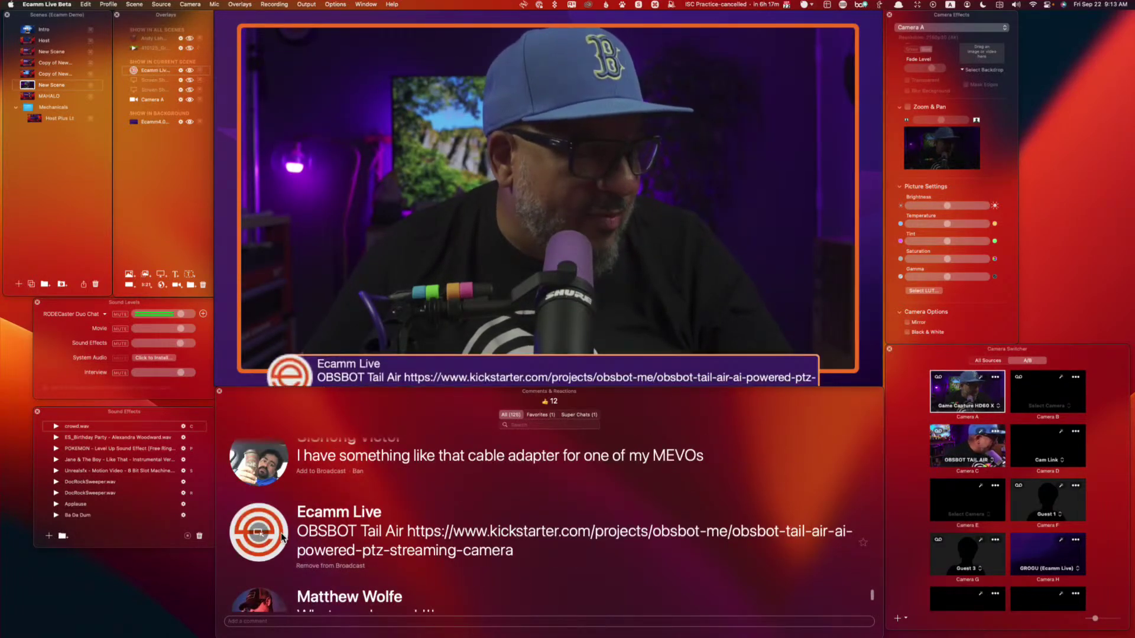
{"action": "scroll", "coordinate": [607, 501], "scroll_direction": "down", "scroll_amount": 2}
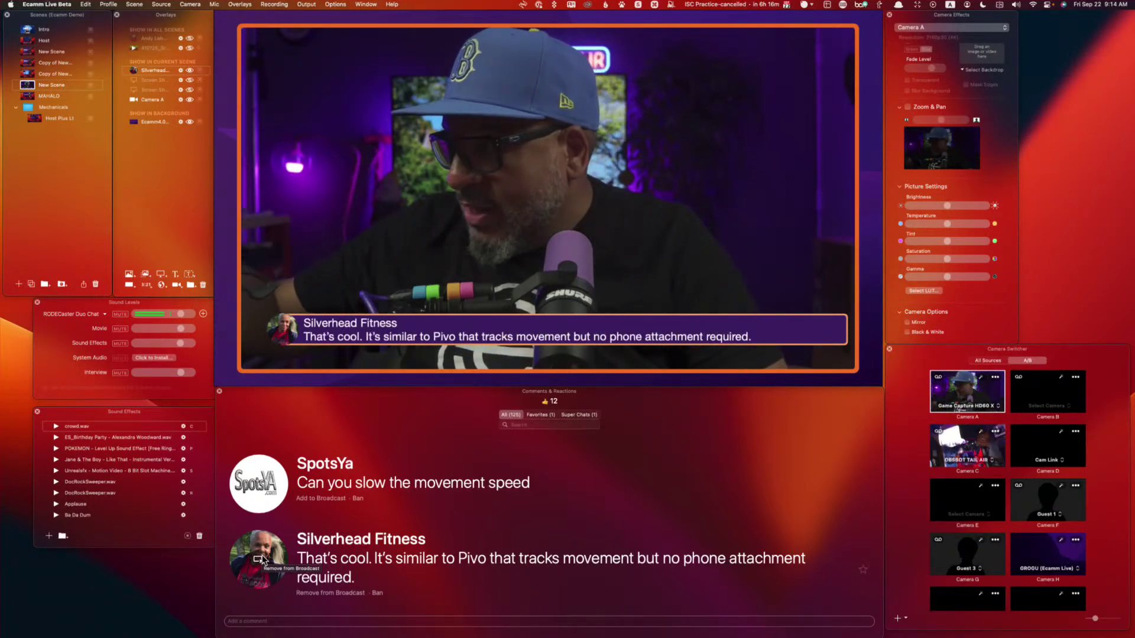
{"action": "left_click", "coordinate": [262, 561]}
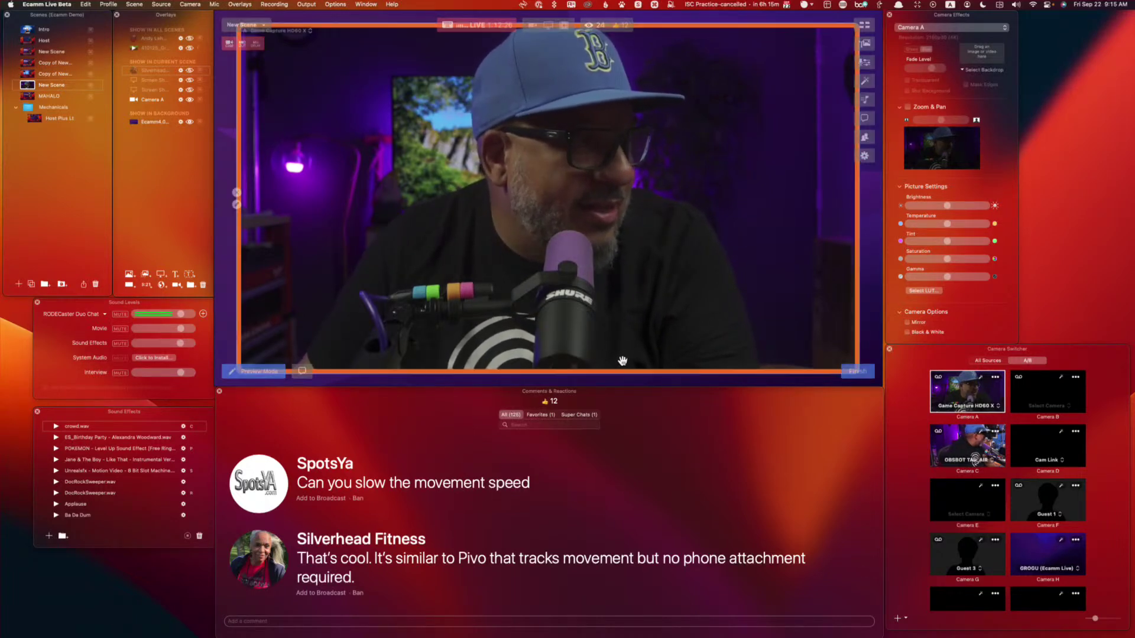
Step: In the Host scene, set the not yet emphasized lines of the "New in v4.1" text overlay to Book Italic and save
{"action": "left_click", "coordinate": [24, 41]}
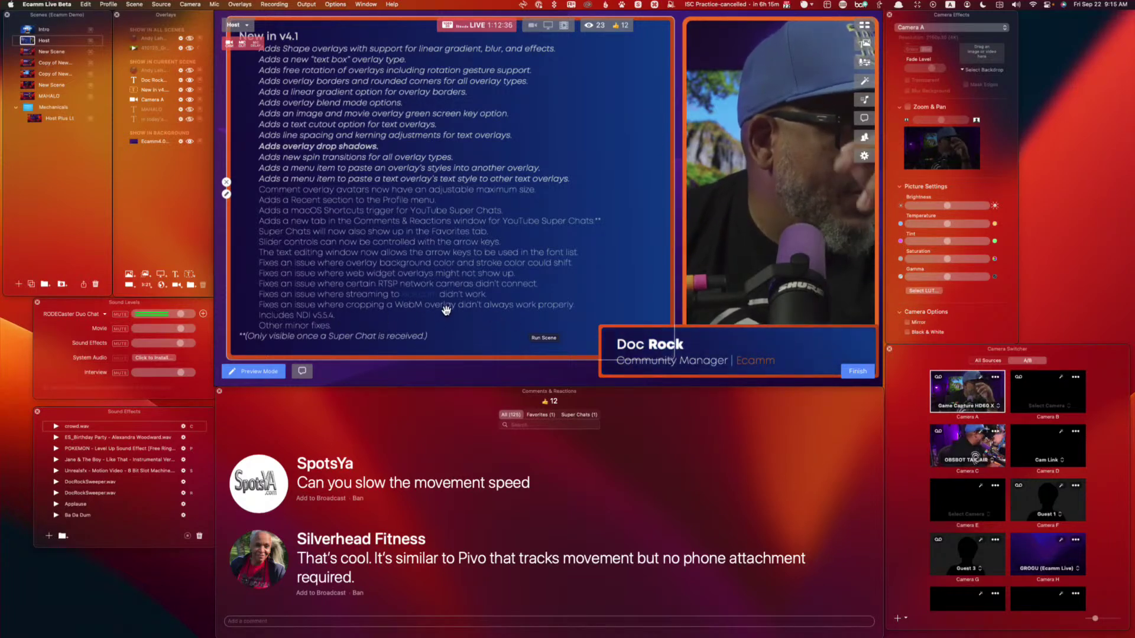
{"action": "left_click", "coordinate": [227, 193]}
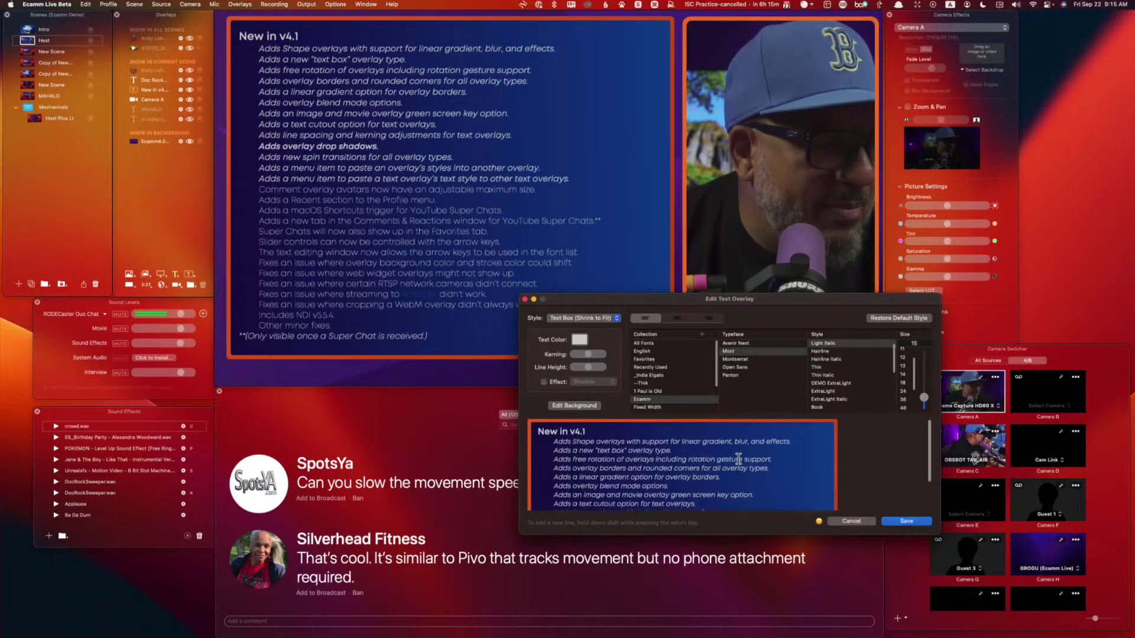
{"action": "scroll", "coordinate": [742, 465], "scroll_direction": "down", "scroll_amount": 5}
{"action": "scroll", "coordinate": [742, 465], "scroll_direction": "down", "scroll_amount": 5}
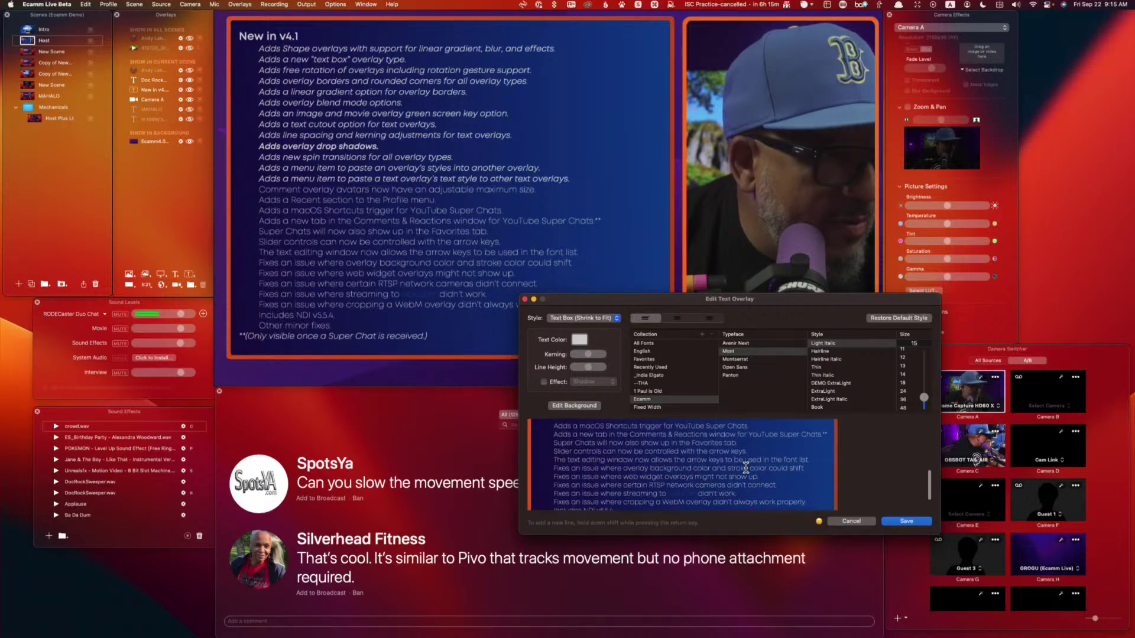
{"action": "scroll", "coordinate": [746, 467], "scroll_direction": "down", "scroll_amount": 2}
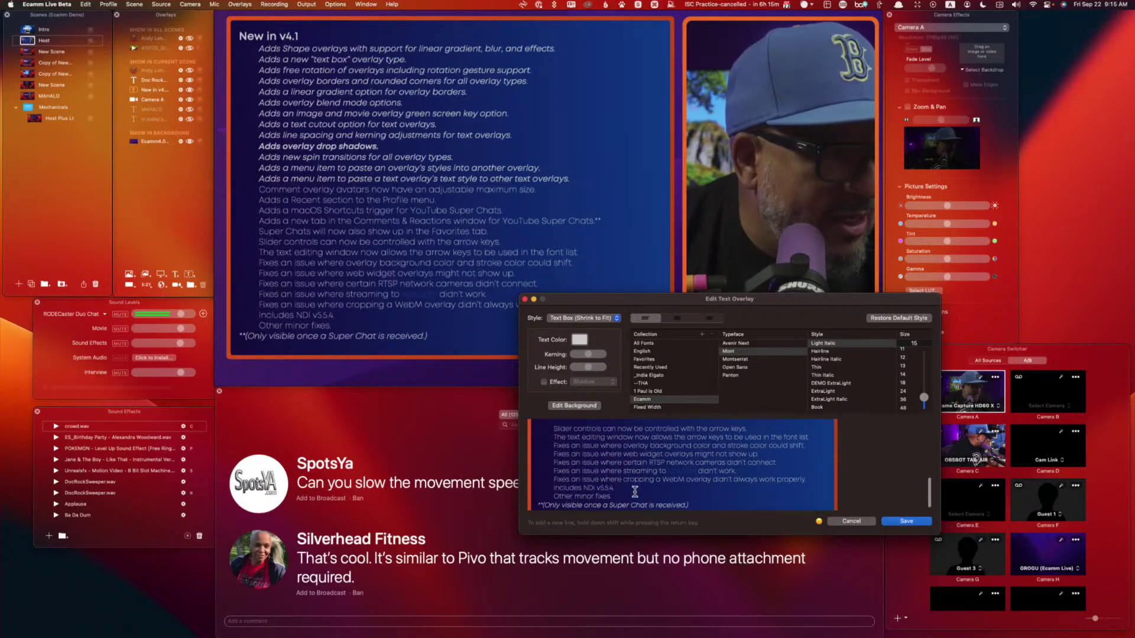
{"action": "left_click_drag", "start_coordinate": [624, 495], "coordinate": [550, 446]}
{"action": "scroll", "coordinate": [843, 395], "scroll_direction": "down", "scroll_amount": 2}
{"action": "scroll", "coordinate": [844, 395], "scroll_direction": "down", "scroll_amount": 1}
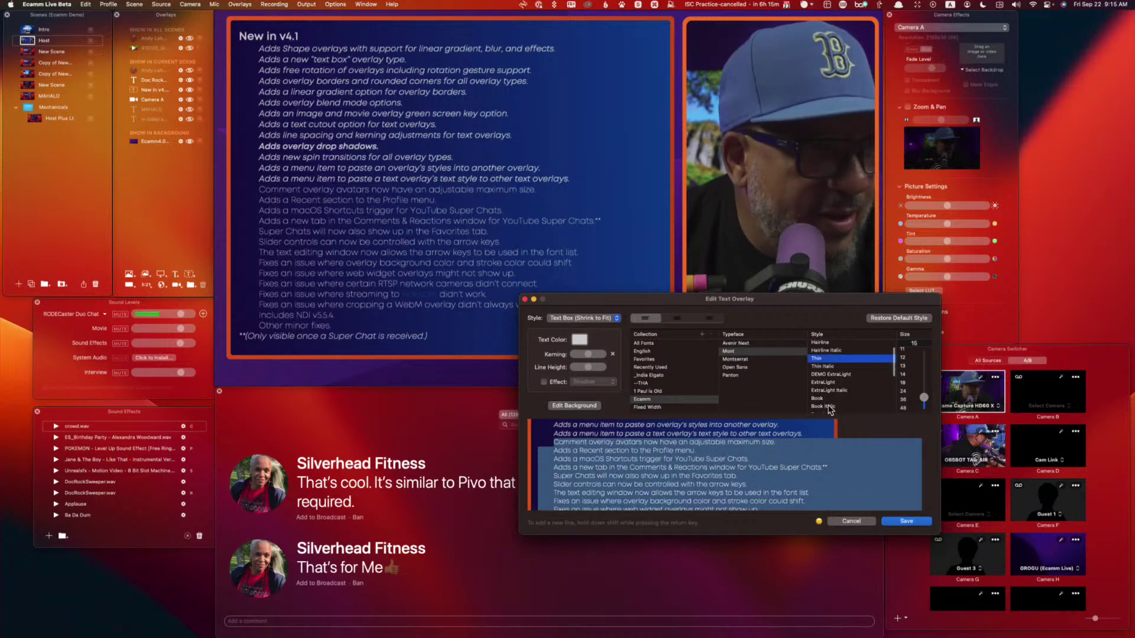
{"action": "left_click", "coordinate": [828, 407]}
{"action": "left_click", "coordinate": [906, 522]}
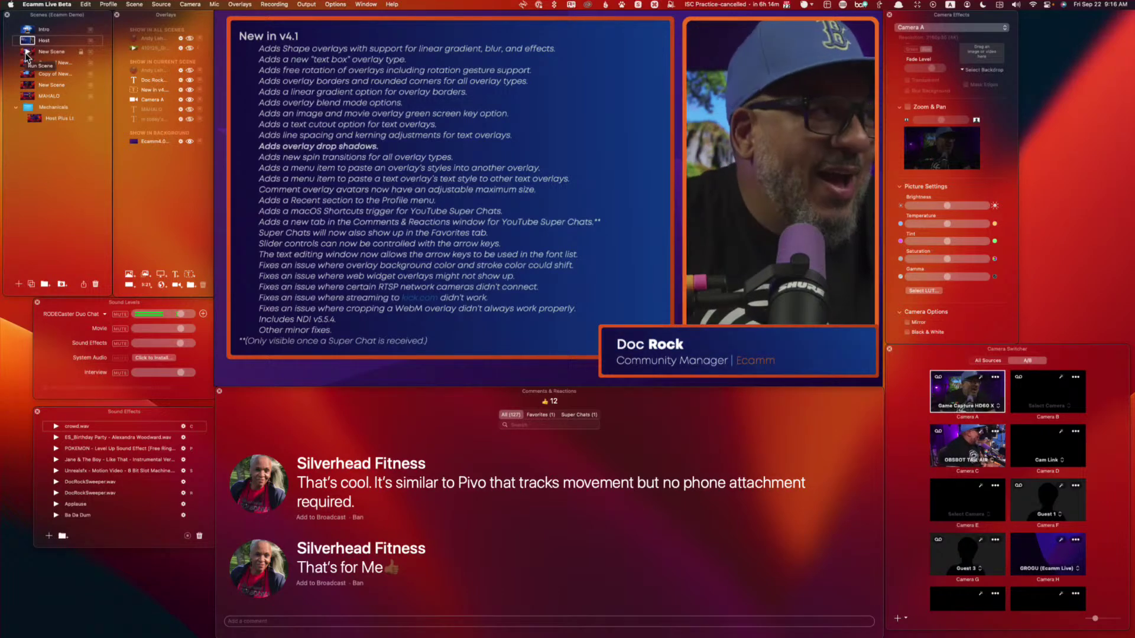
Step: Return to the New Scene showing Camera A and point out the Network Cameras entry among the available windows
{"action": "left_click", "coordinate": [27, 85]}
{"action": "left_click_drag", "start_coordinate": [528, 206], "coordinate": [529, 210]}
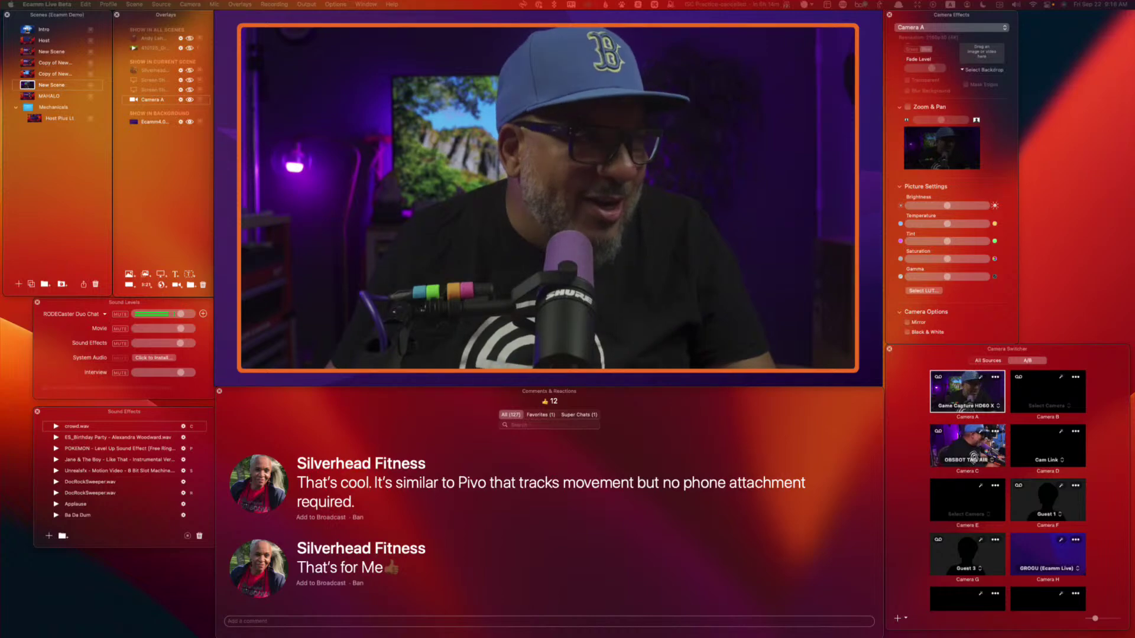
{"action": "mouse_move", "coordinate": [389, 232]}
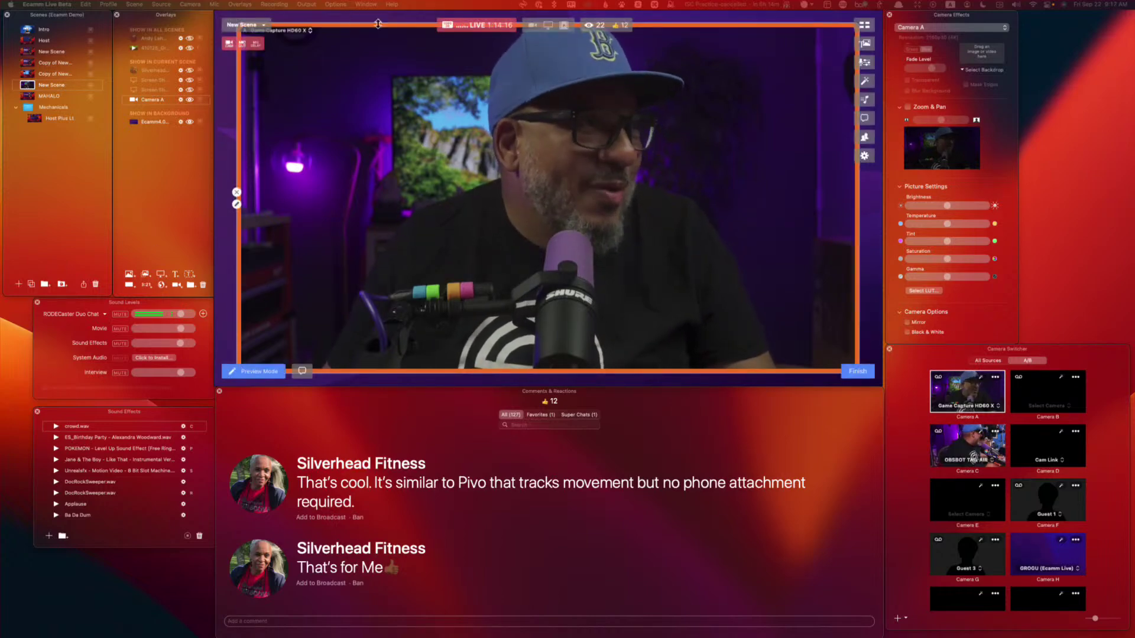
{"action": "left_click", "coordinate": [373, 6]}
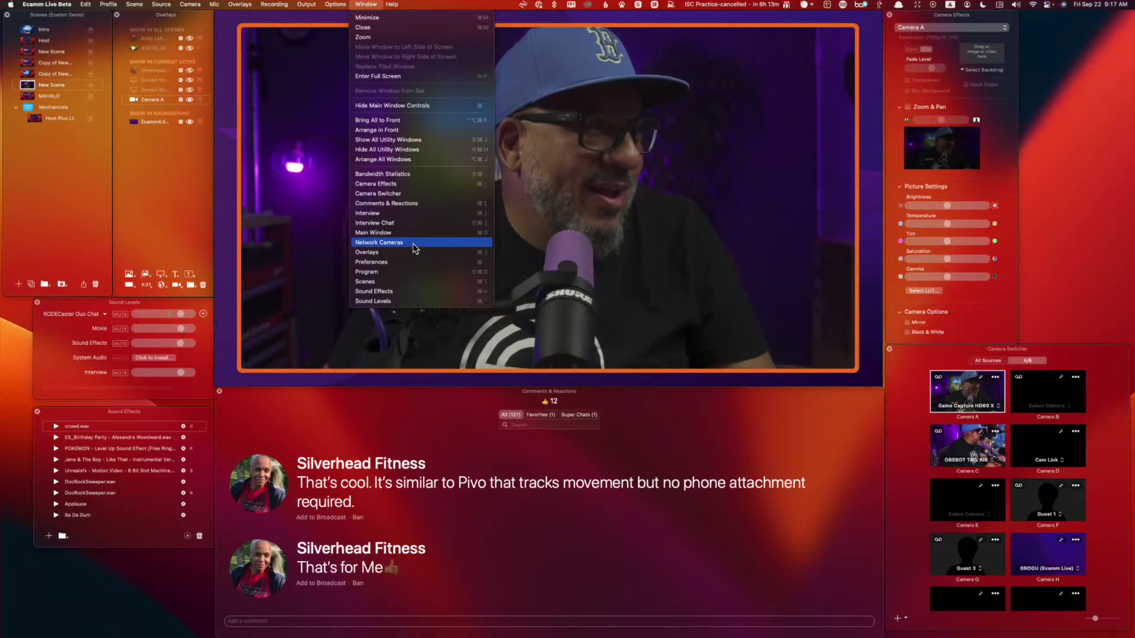
{"action": "left_click", "coordinate": [869, 233]}
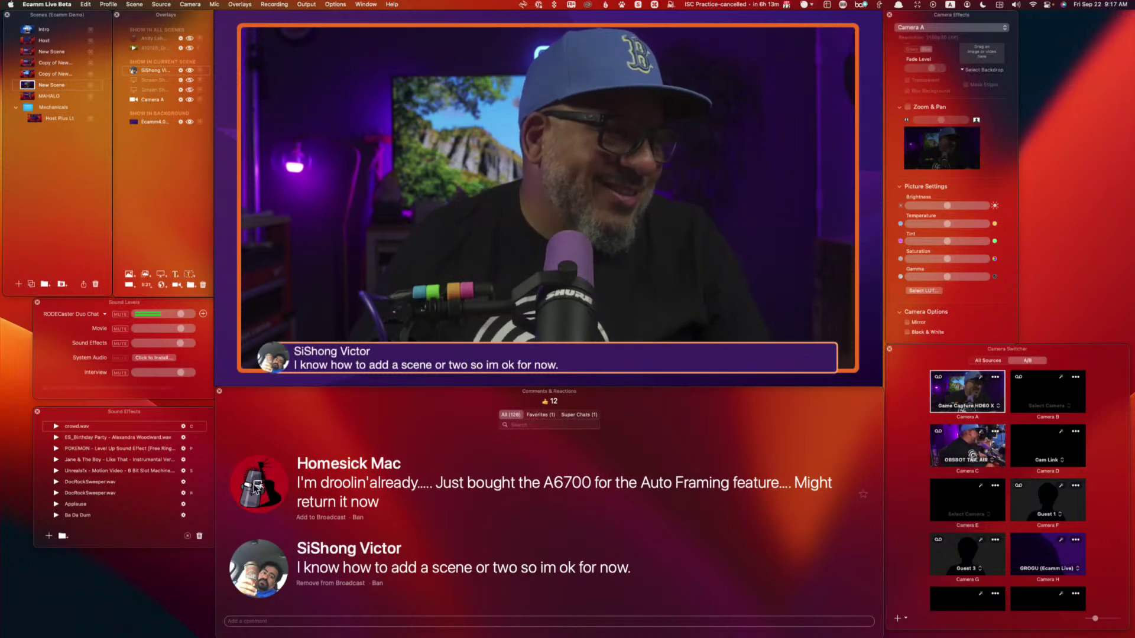
Step: Show the A6700 Auto Framing comment on the broadcast, and replace it with the comment asking for the camera's name
{"action": "left_click", "coordinate": [257, 485]}
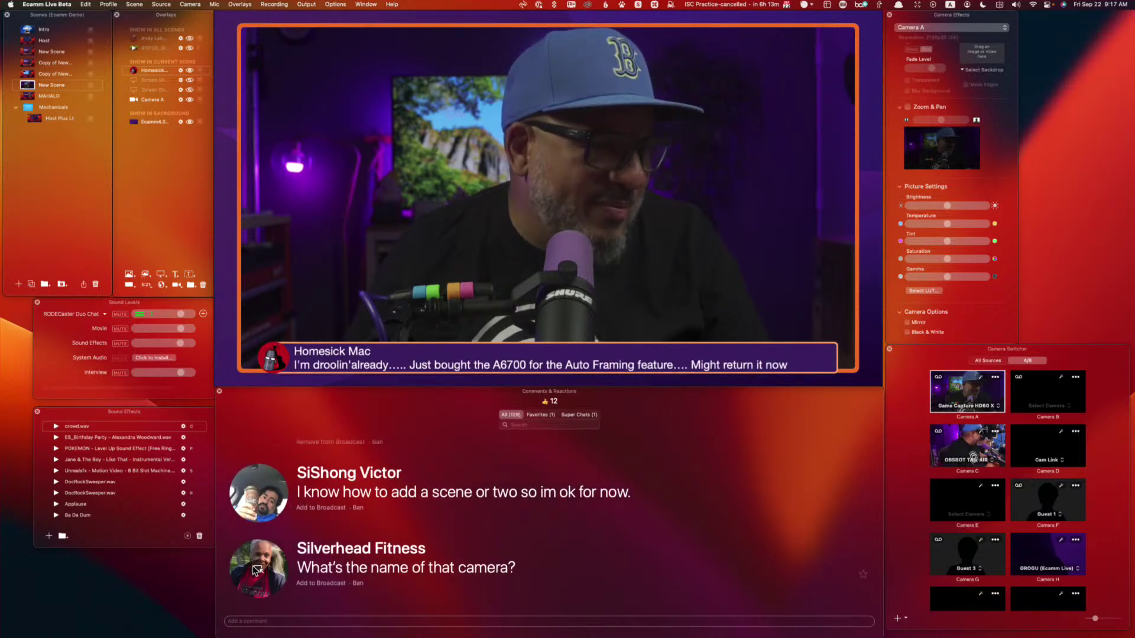
{"action": "left_click", "coordinate": [258, 571]}
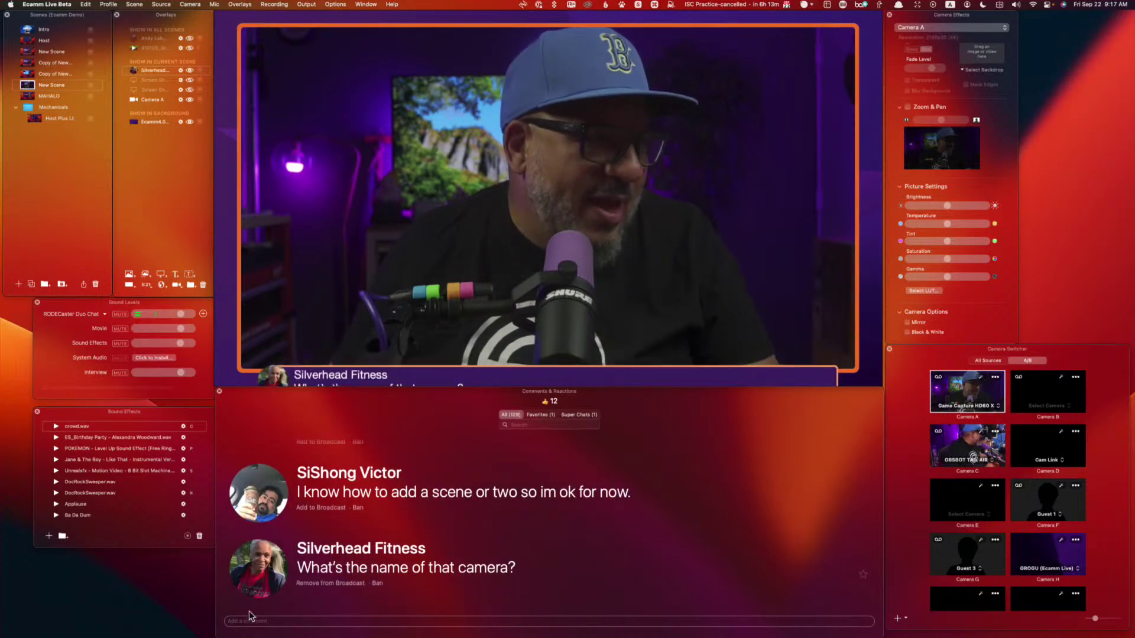
{"action": "left_click", "coordinate": [358, 620]}
{"action": "type", "text": "OB"}
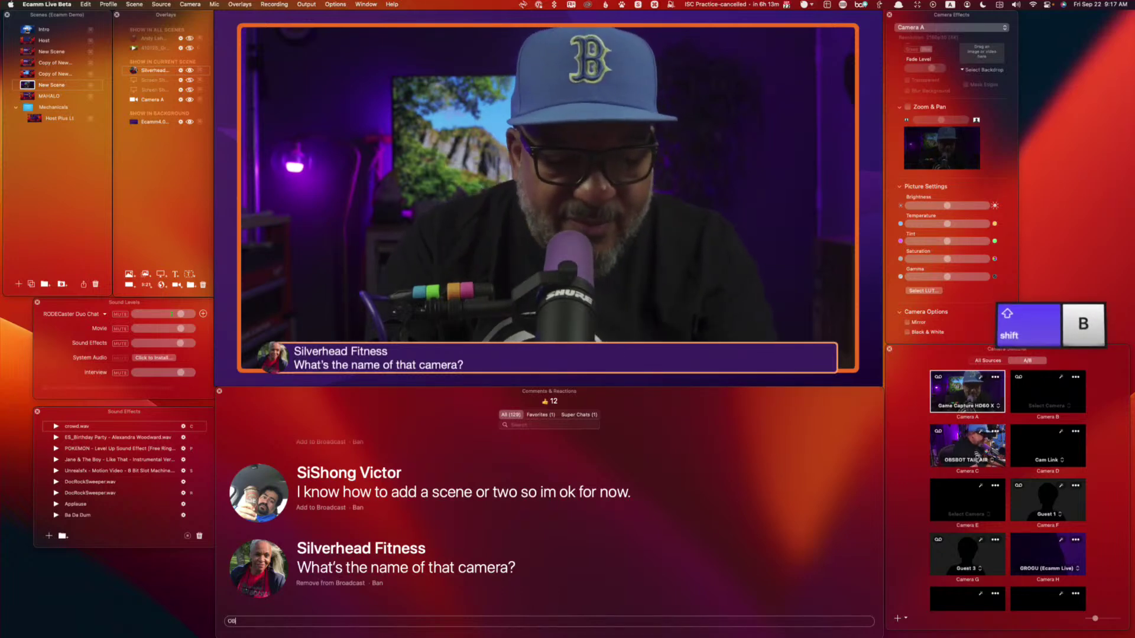
{"action": "type", "text": "SBOT"}
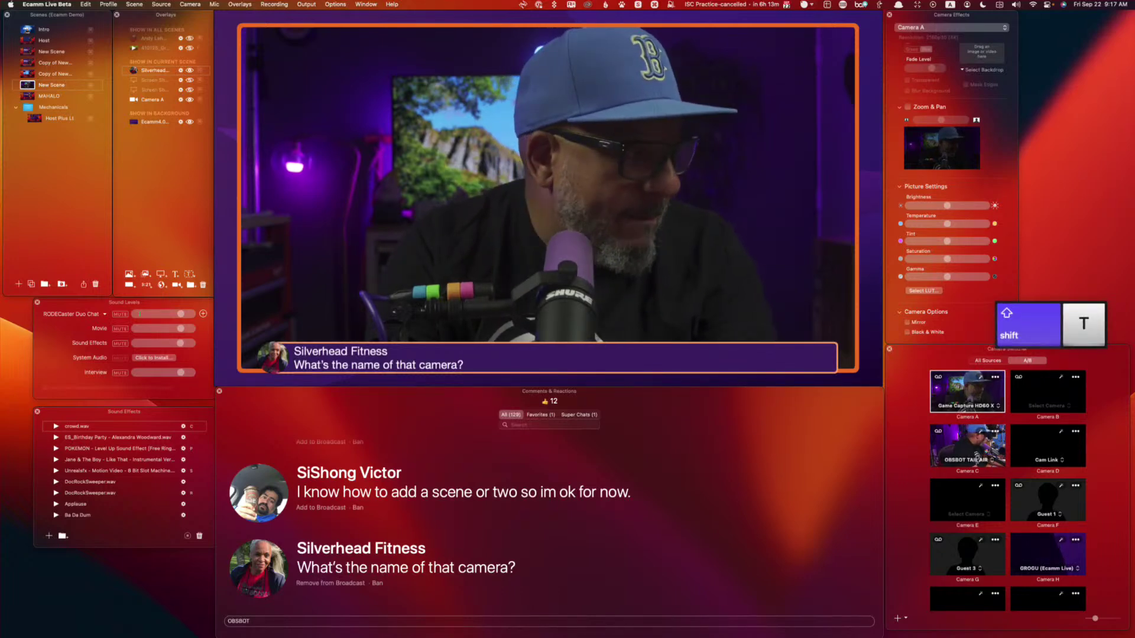
{"action": "type", "text": " TAI"}
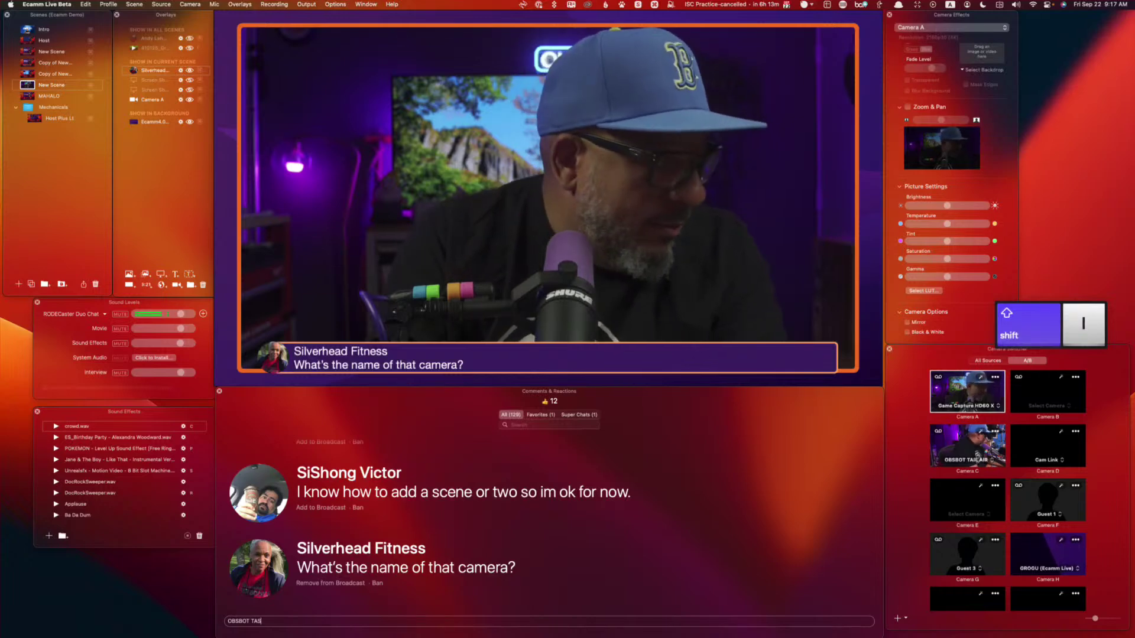
{"action": "type", "text": "L"}
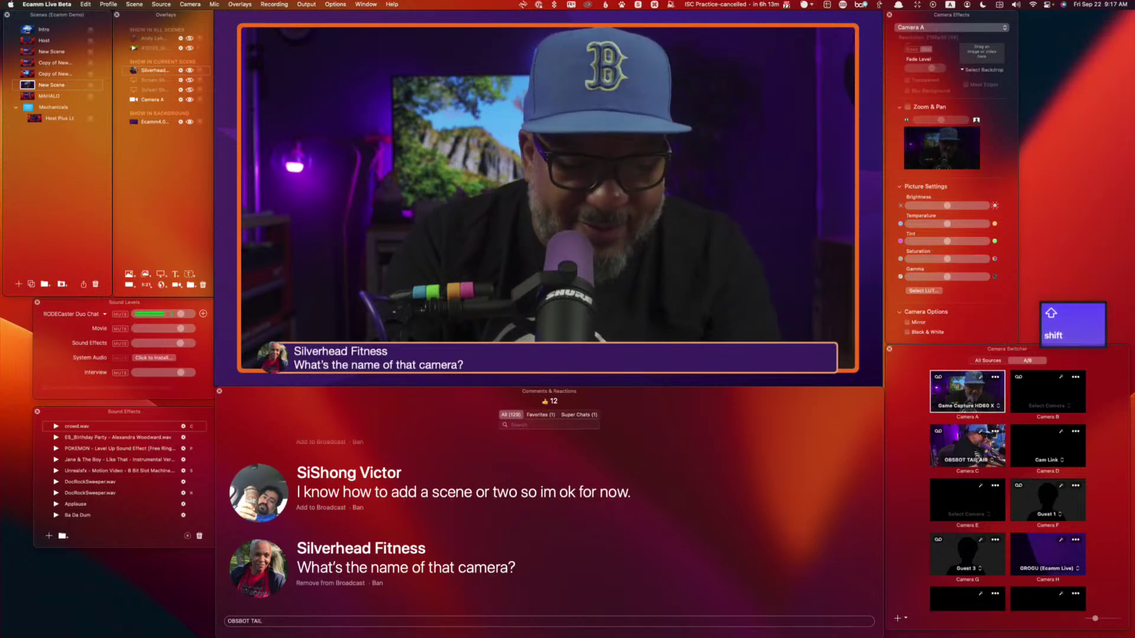
{"action": "key", "text": "super+alt+c"}
{"action": "key", "text": "Down"}
{"action": "key", "text": "Down"}
{"action": "key", "text": "Down"}
{"action": "key", "text": "Down"}
{"action": "key", "text": "Down"}
{"action": "key", "text": "Down"}
{"action": "key", "text": "Down"}
{"action": "key", "text": "Return"}
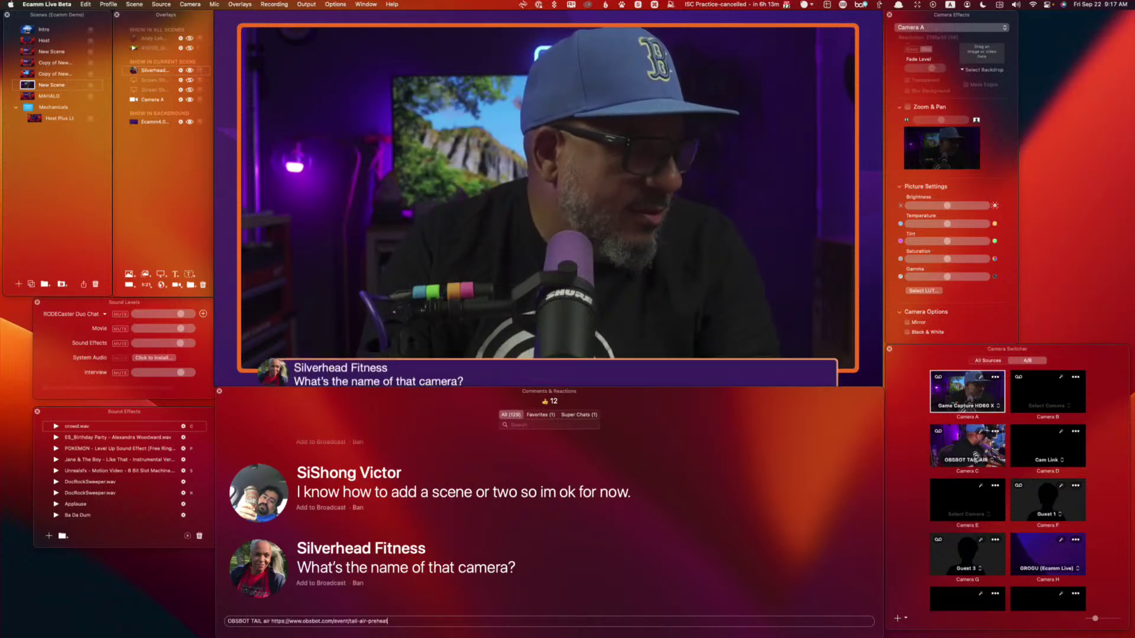
{"action": "key", "text": "Return"}
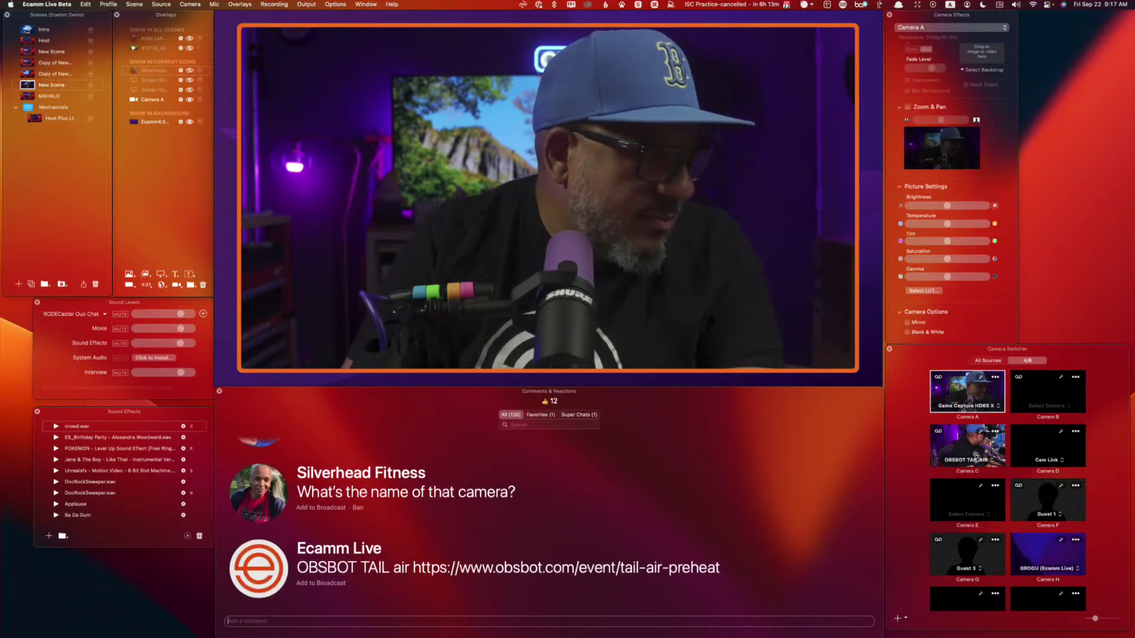
{"action": "left_click", "coordinate": [254, 571]}
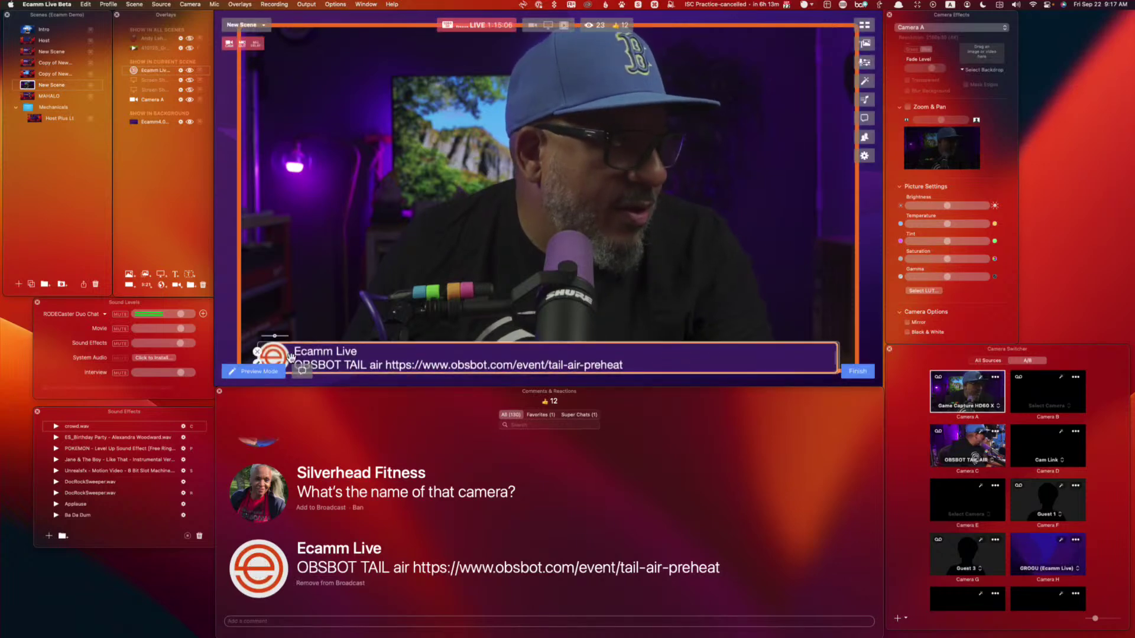
Step: Open the displayed comment overlay's text for editing and copy "OBSBOT TAIL air" from it
{"action": "left_click", "coordinate": [258, 363]}
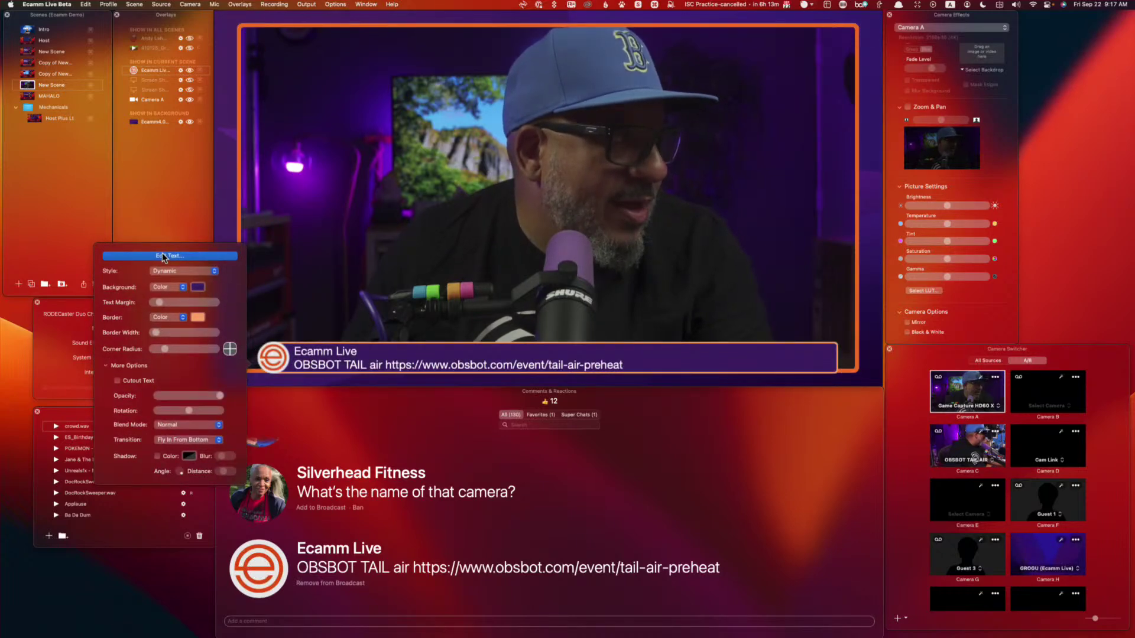
{"action": "left_click", "coordinate": [162, 254]}
{"action": "left_click_drag", "start_coordinate": [627, 444], "coordinate": [504, 446]}
{"action": "key", "text": "ctrl+c"}
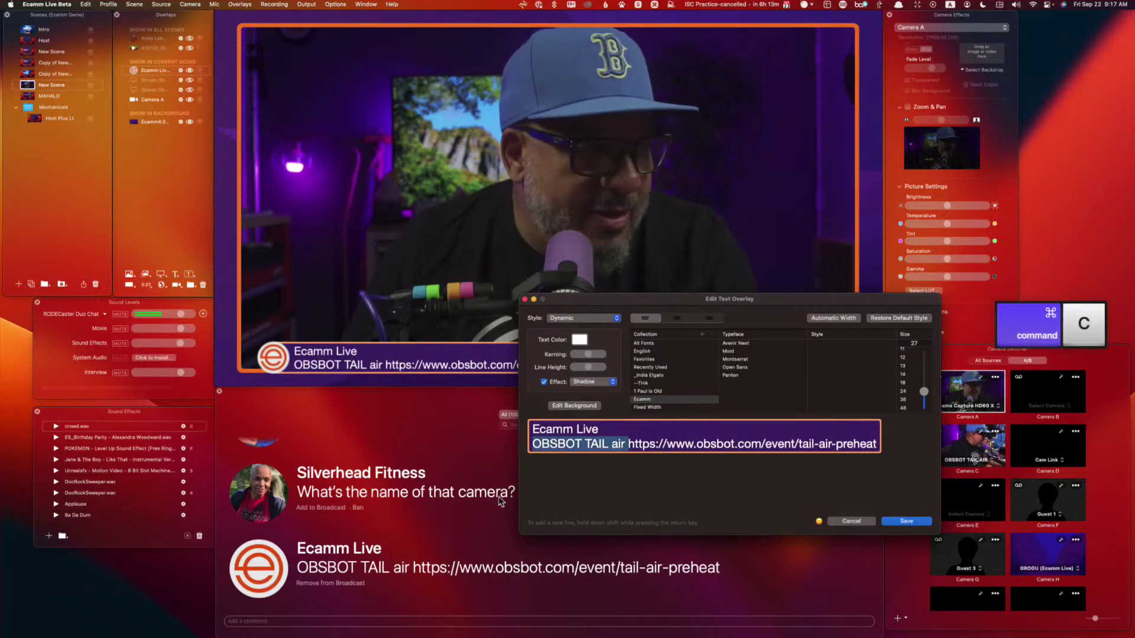
{"action": "left_click", "coordinate": [382, 621]}
{"action": "key", "text": "super+v"}
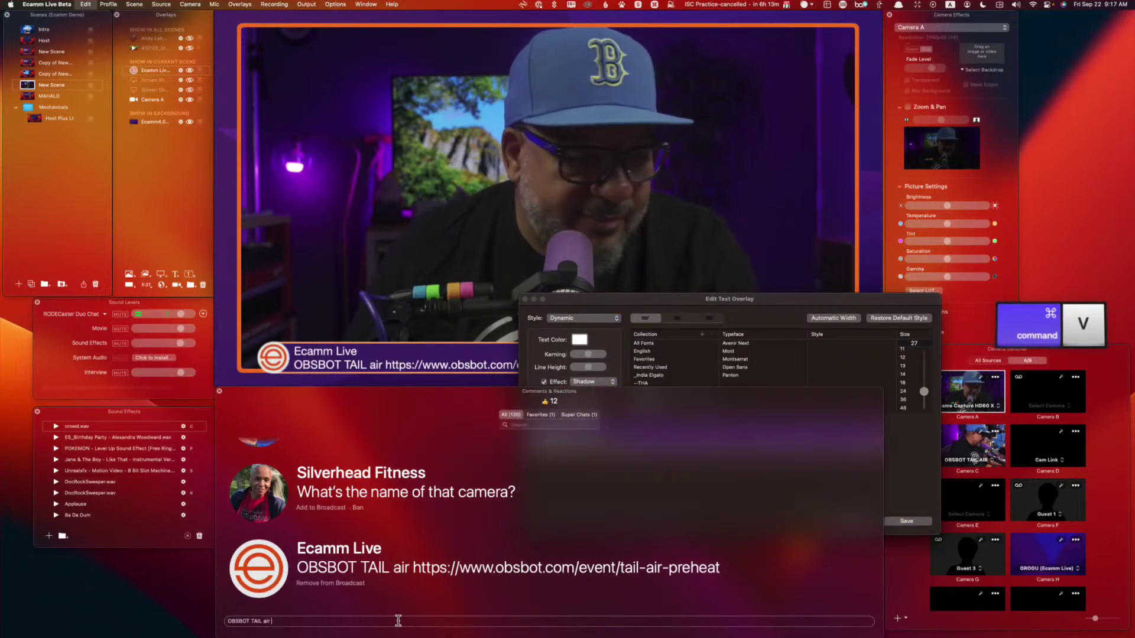
{"action": "key", "text": "super+alt+c"}
{"action": "key", "text": "Down"}
{"action": "key", "text": "Down"}
{"action": "key", "text": "Down"}
{"action": "key", "text": "Down"}
{"action": "key", "text": "Down"}
{"action": "key", "text": "Down"}
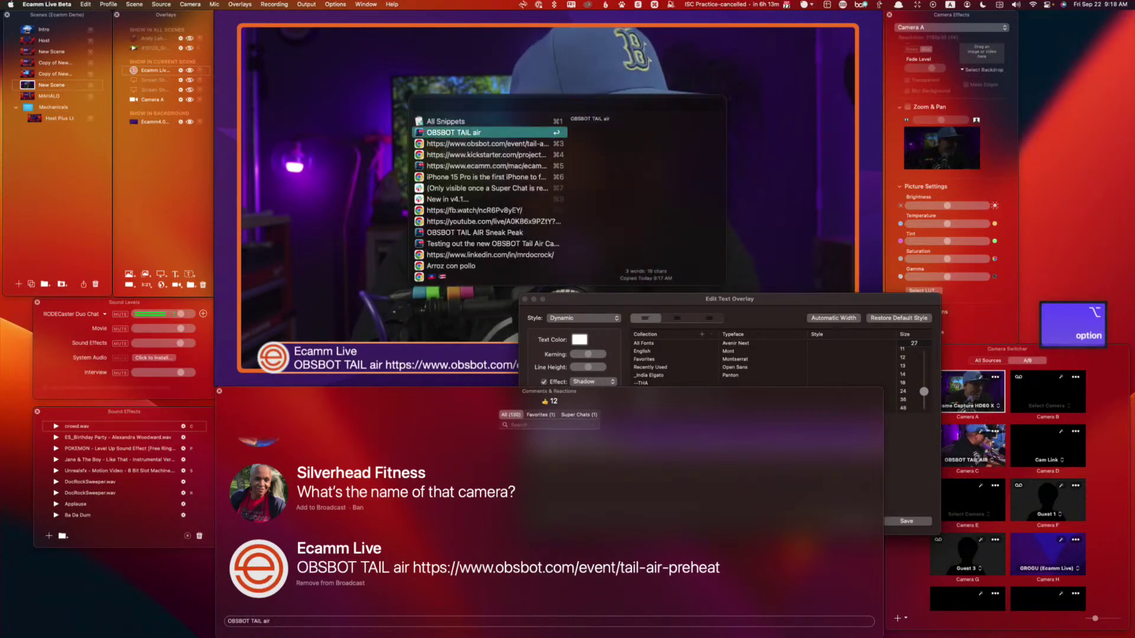
{"action": "key", "text": "Up"}
{"action": "key", "text": "Up"}
{"action": "key", "text": "Up"}
{"action": "key", "text": "Up"}
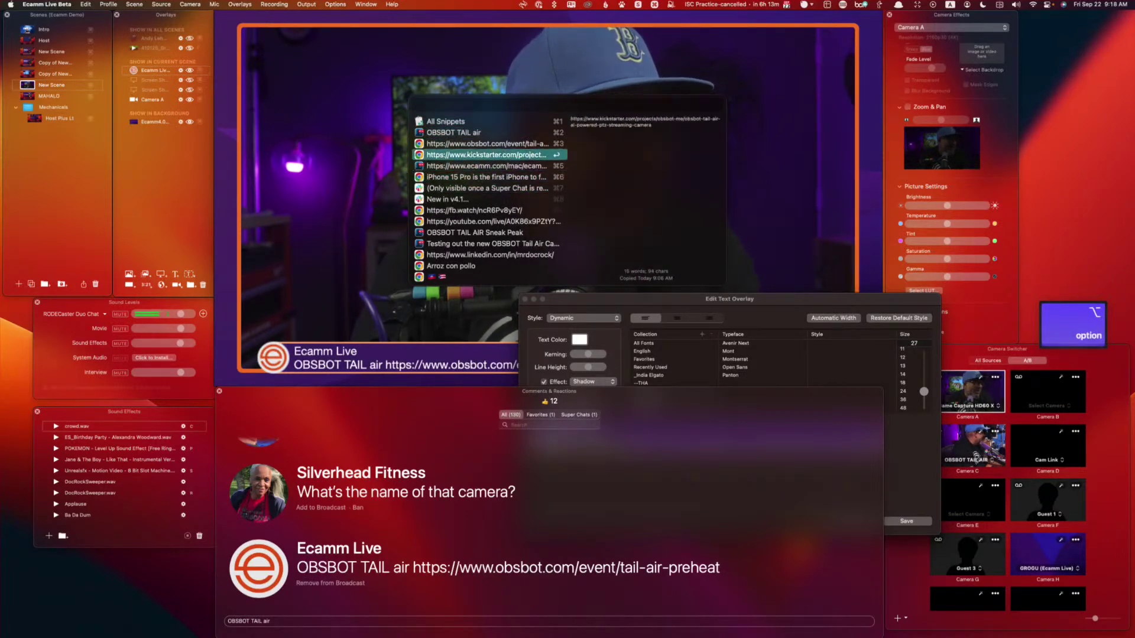
{"action": "key", "text": "Return"}
{"action": "key", "text": "Return"}
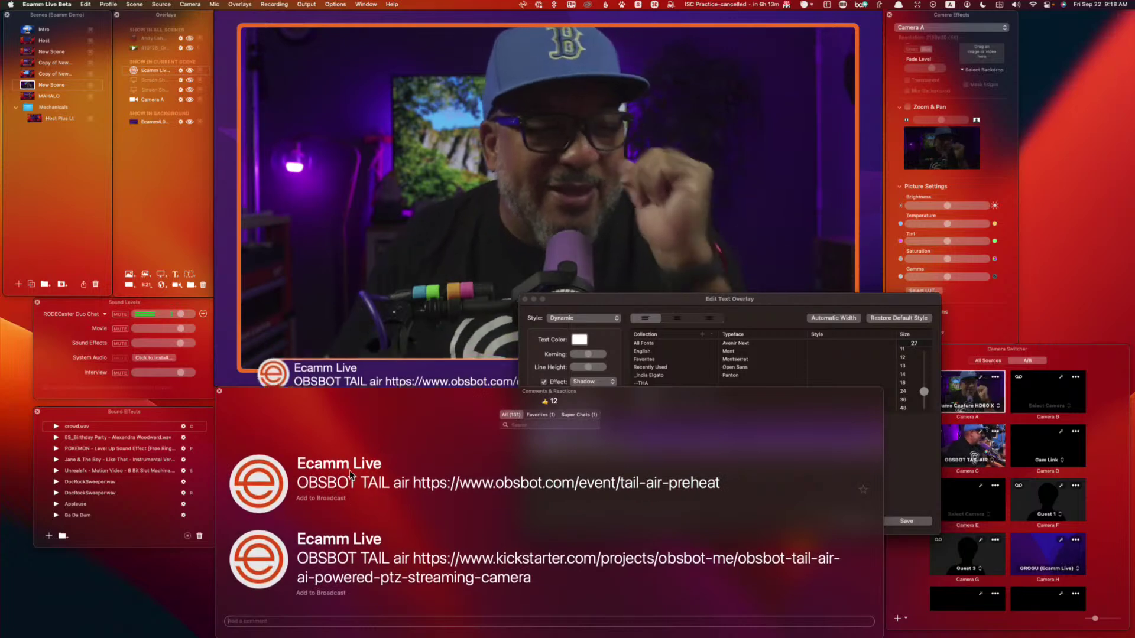
Step: Close the text overlay editor without saving and show the comment asking about connecting the OBSBOT Tail Air via NDI on the broadcast
{"action": "left_click_drag", "start_coordinate": [842, 300], "coordinate": [891, 266]}
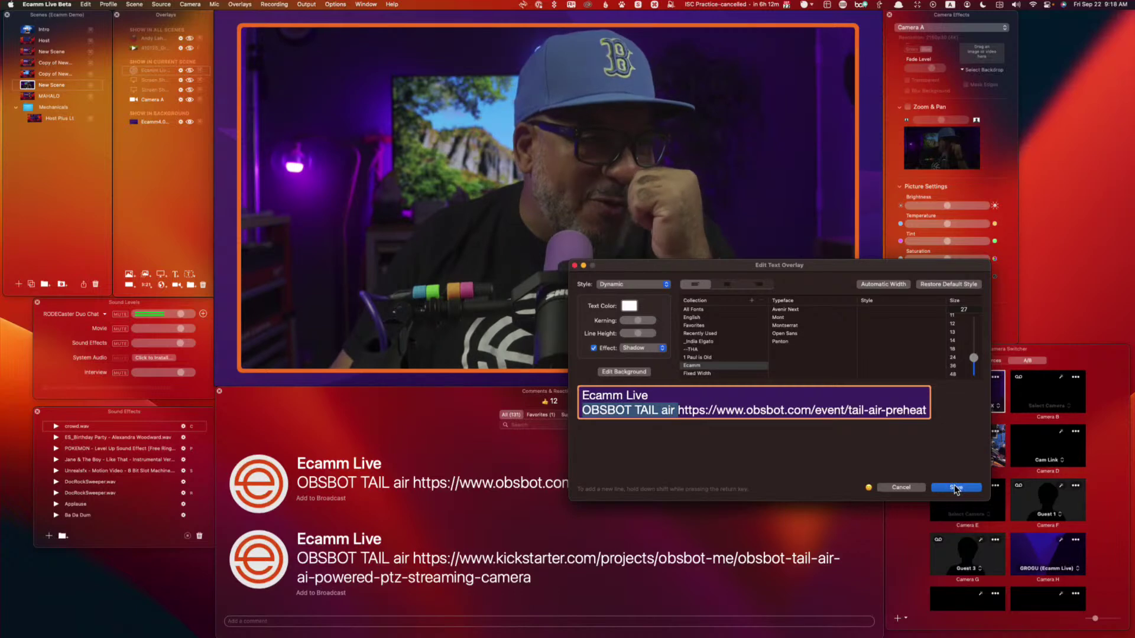
{"action": "left_click", "coordinate": [902, 486]}
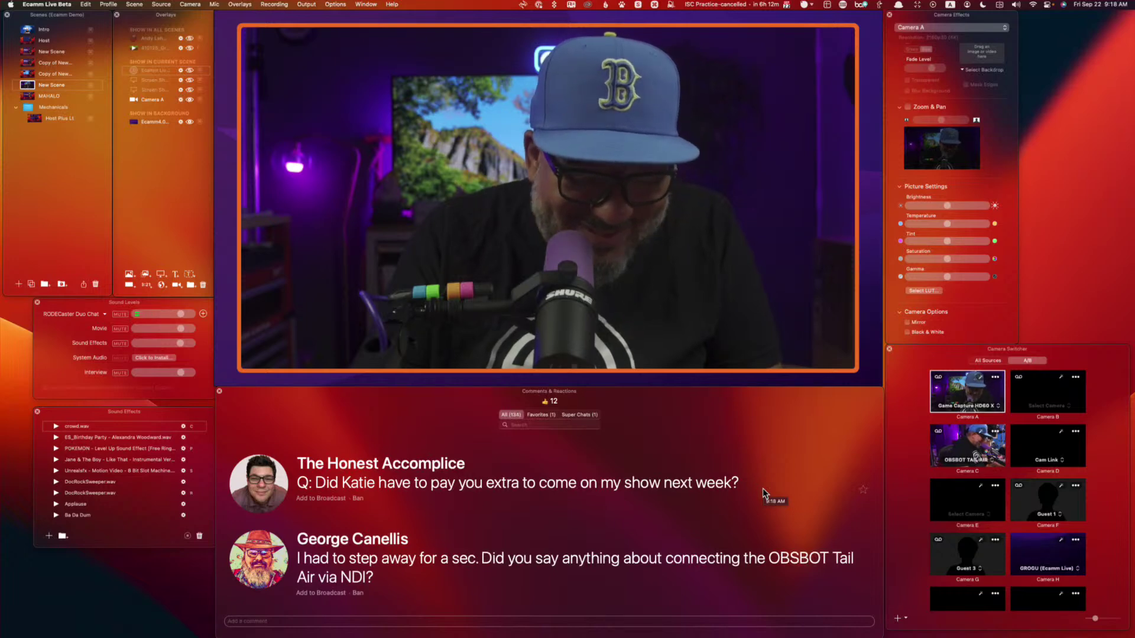
{"action": "scroll", "coordinate": [762, 489], "scroll_direction": "down", "scroll_amount": 2}
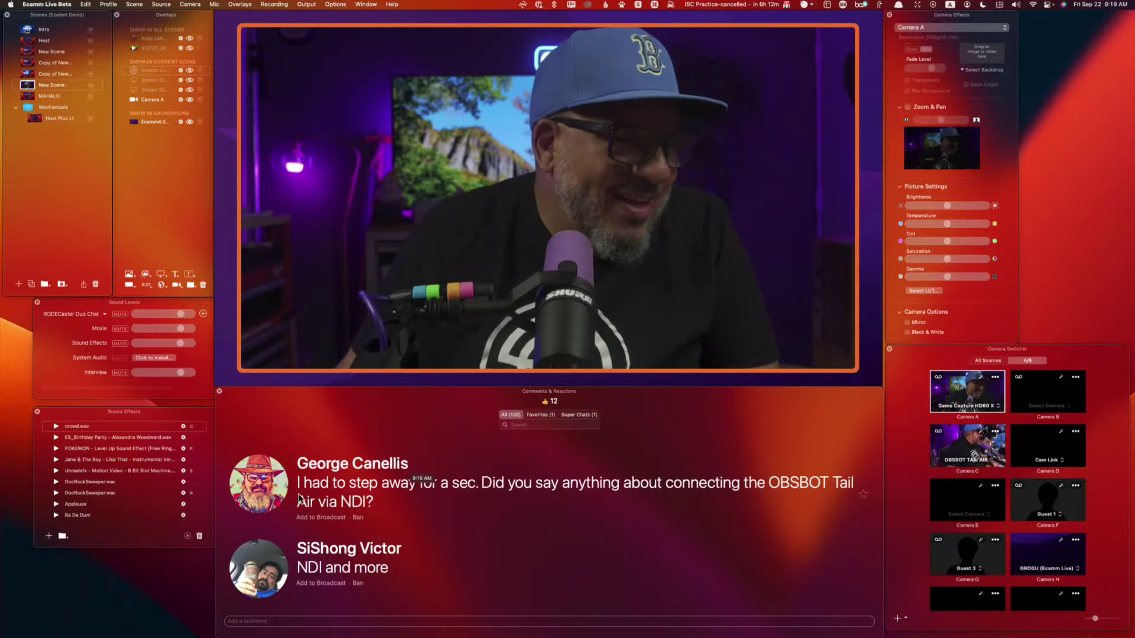
{"action": "left_click", "coordinate": [260, 486]}
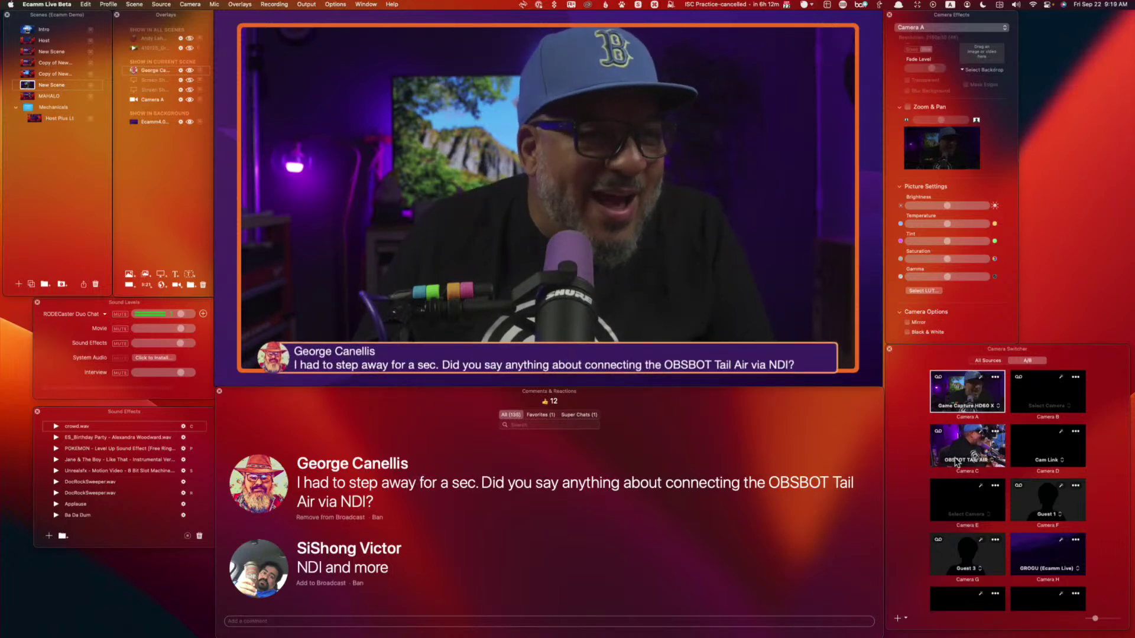
Step: Look through the video sources available for Camera C and switch the scene to its OBSBOT TAIL AIR feed
{"action": "left_click", "coordinate": [976, 460]}
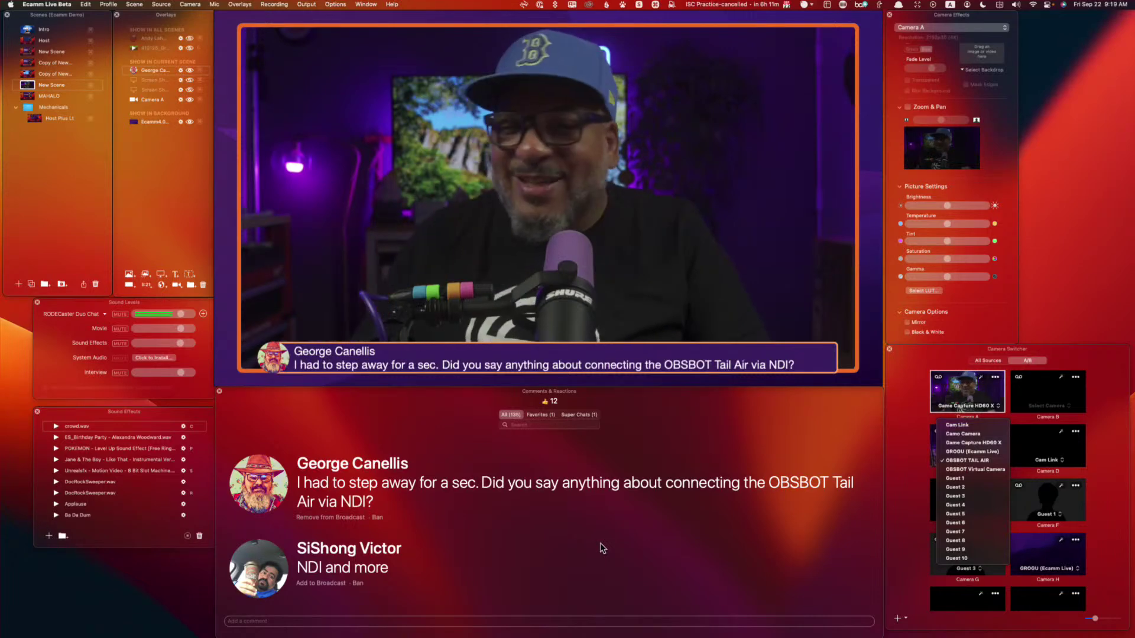
{"action": "left_click", "coordinate": [890, 425]}
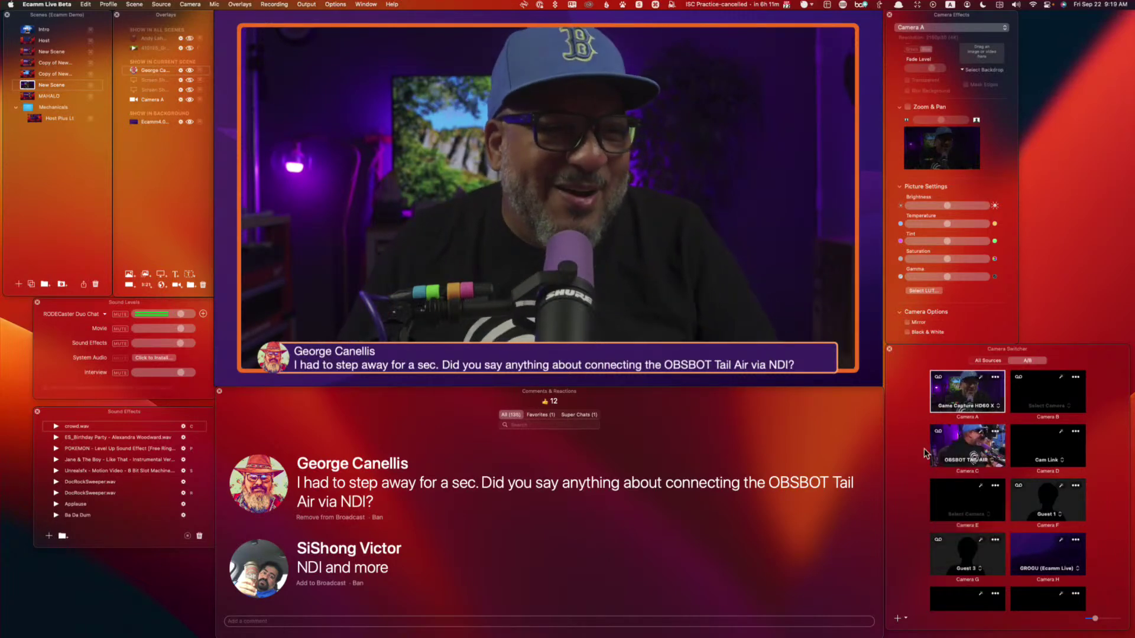
{"action": "left_click", "coordinate": [967, 448]}
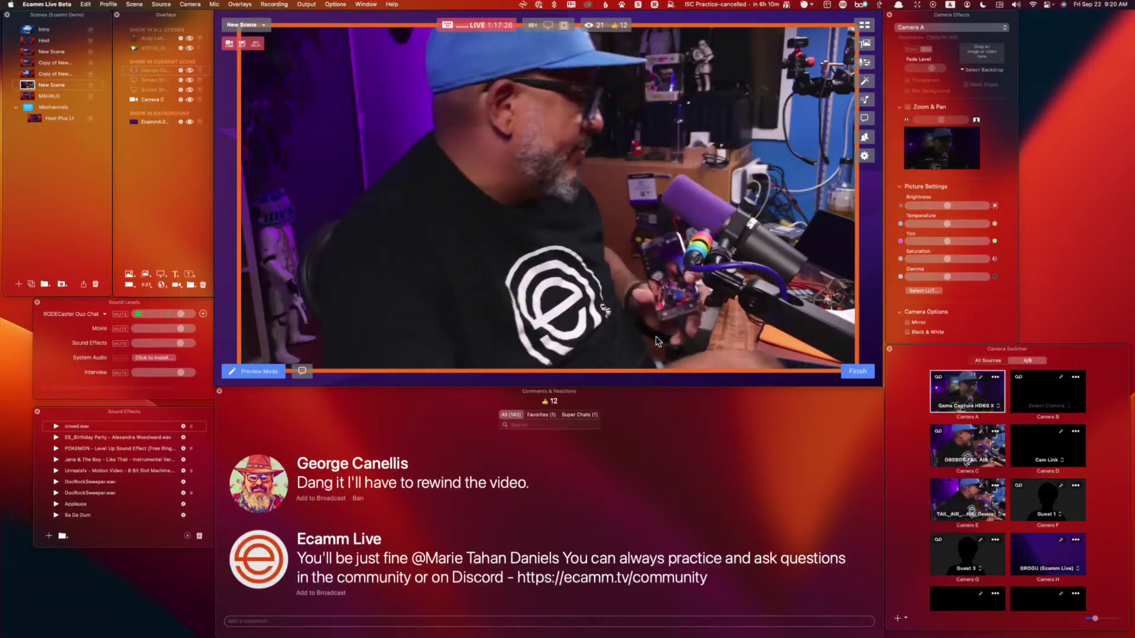
Step: Switch the scene to the Tail Air NDI feed on Camera E and shrink its overlay into the canvas's upper-left area
{"action": "left_click", "coordinate": [991, 505]}
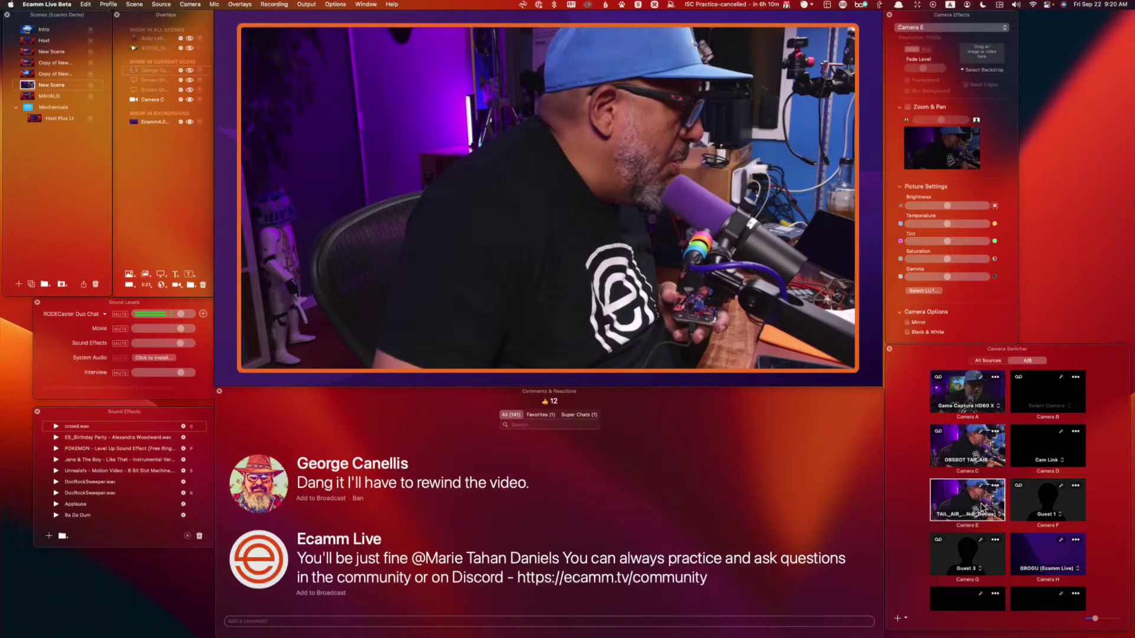
{"action": "left_click_drag", "start_coordinate": [960, 506], "coordinate": [770, 382]}
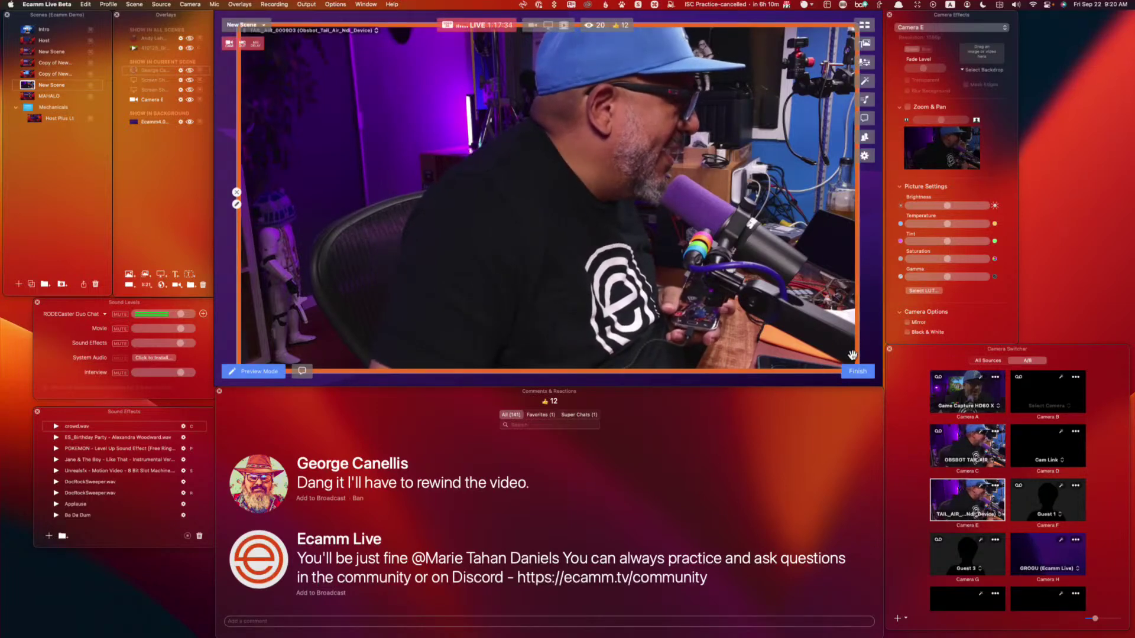
{"action": "left_click_drag", "start_coordinate": [861, 348], "coordinate": [588, 229]}
Step: Add the OBSBOT TAIL AIR feed from Camera C as a second camera overlay in the canvas's lower-right area
{"action": "left_click", "coordinate": [963, 449]}
{"action": "left_click_drag", "start_coordinate": [965, 449], "coordinate": [747, 314]}
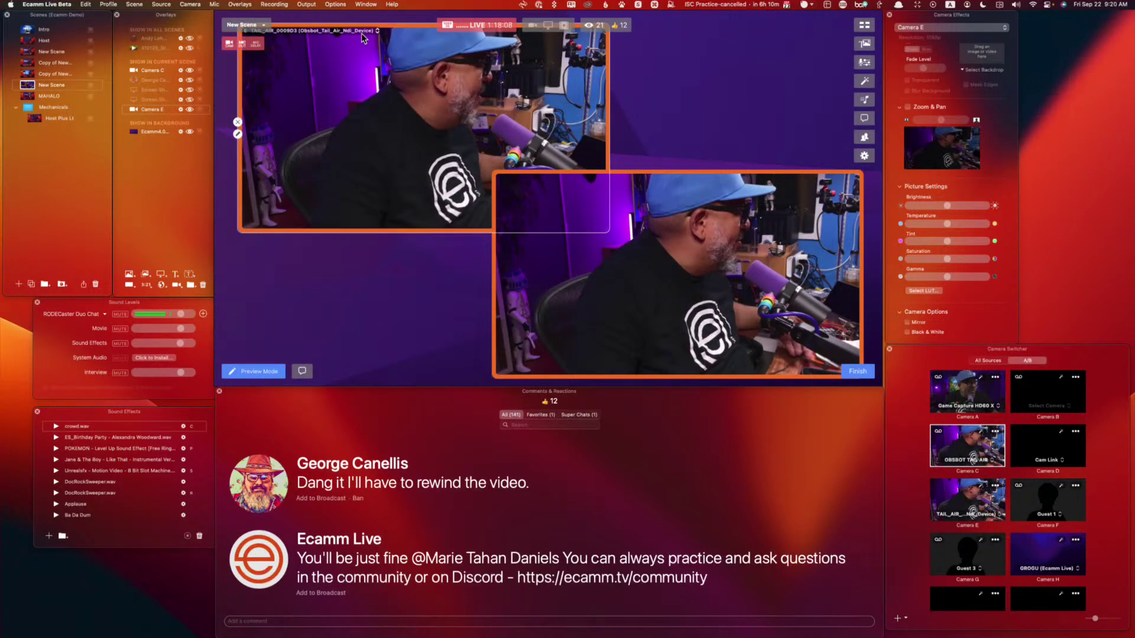
{"action": "key", "text": "super+alt"}
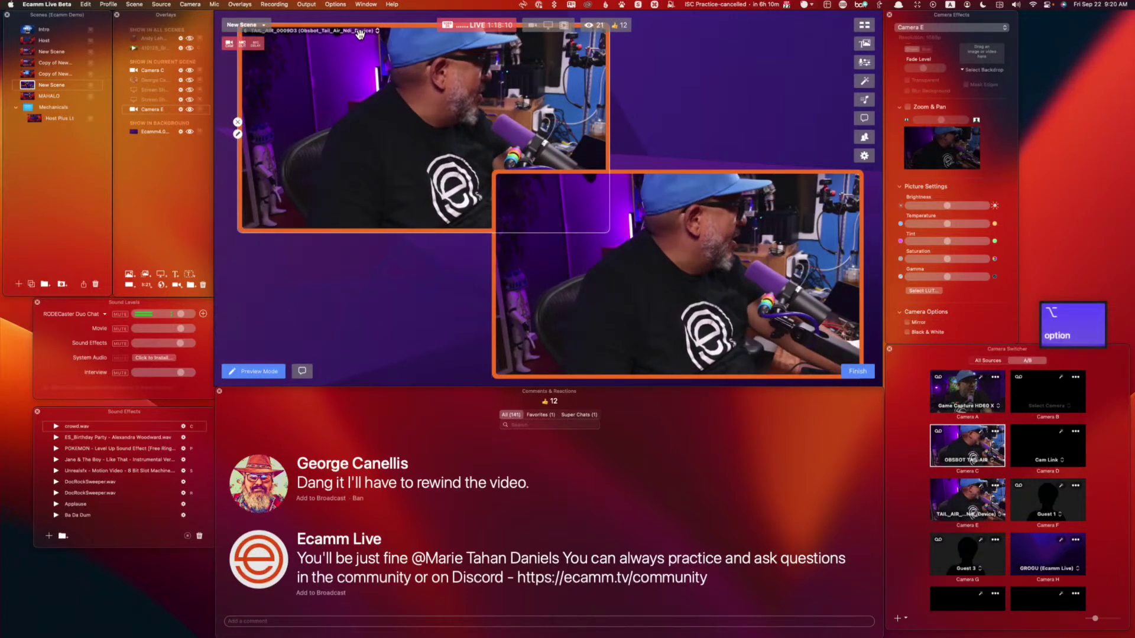